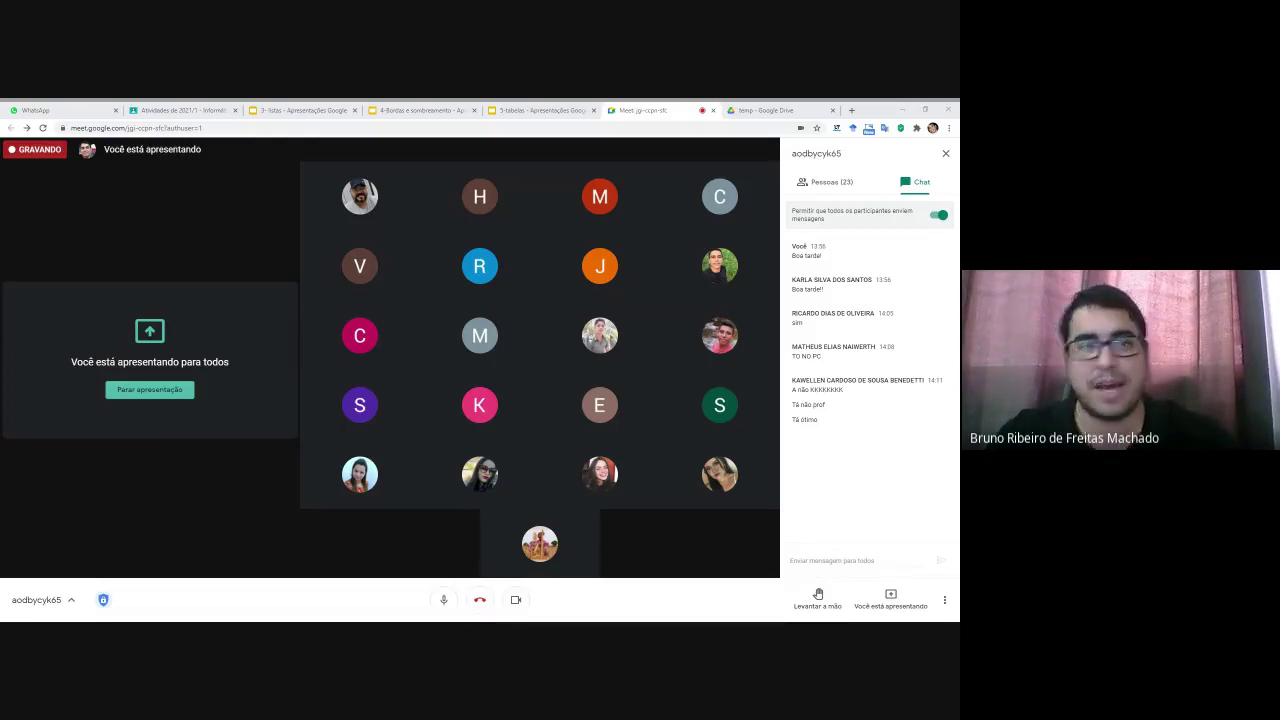
Step: Place the temp Drive folder's browser tab ahead of the lesson presentations and bring up the 5-tabelas presentation
click(300, 110)
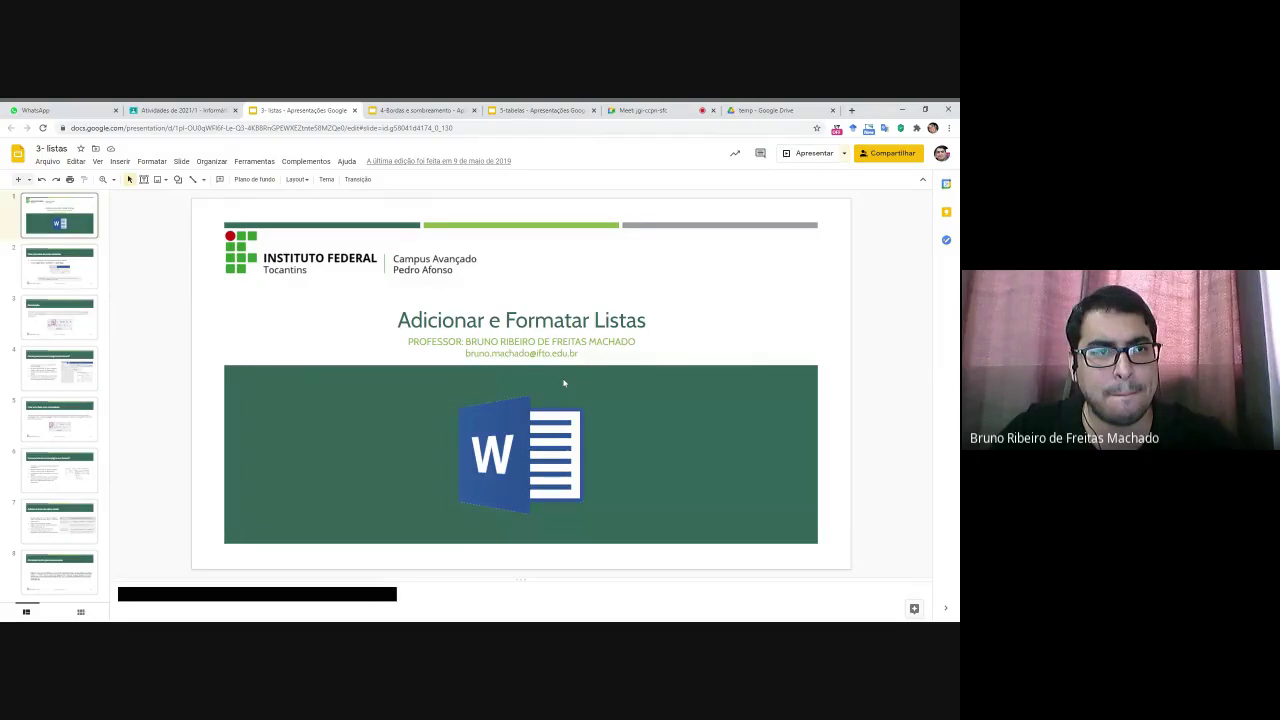
key(alt+Tab)
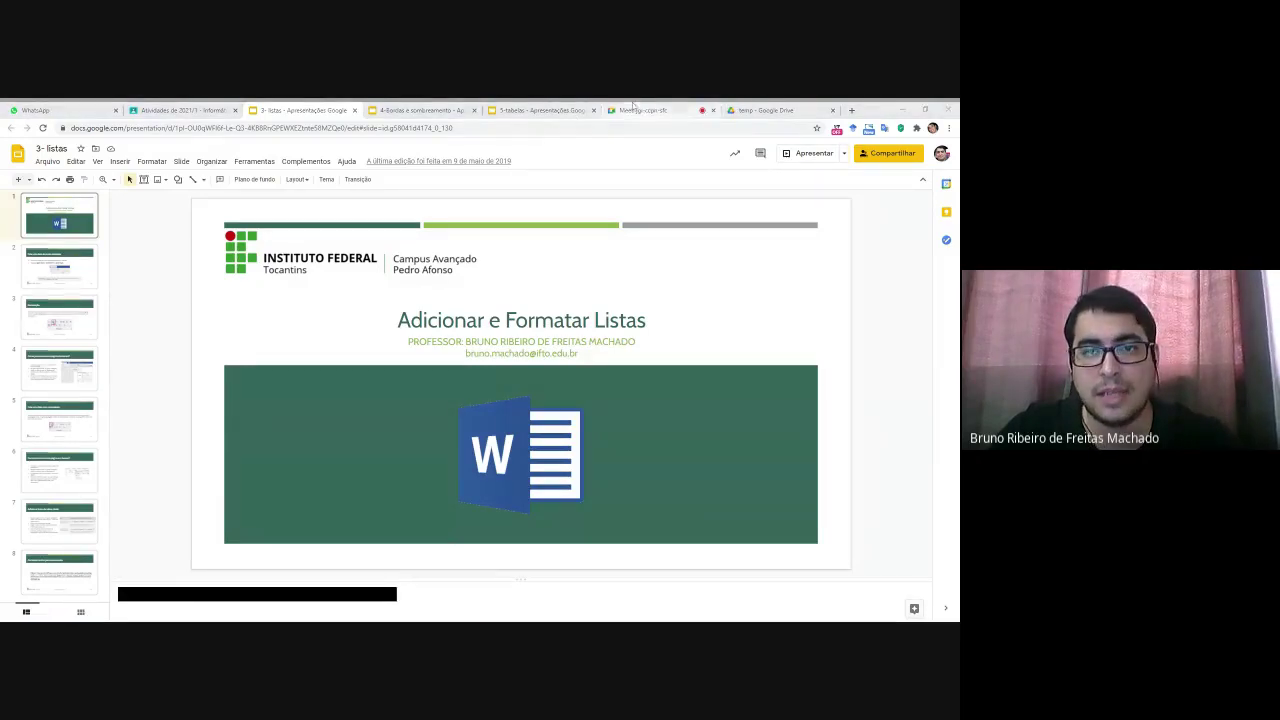
click(789, 109)
drag(789, 109, 305, 109)
click(425, 110)
key(ctrl+6)
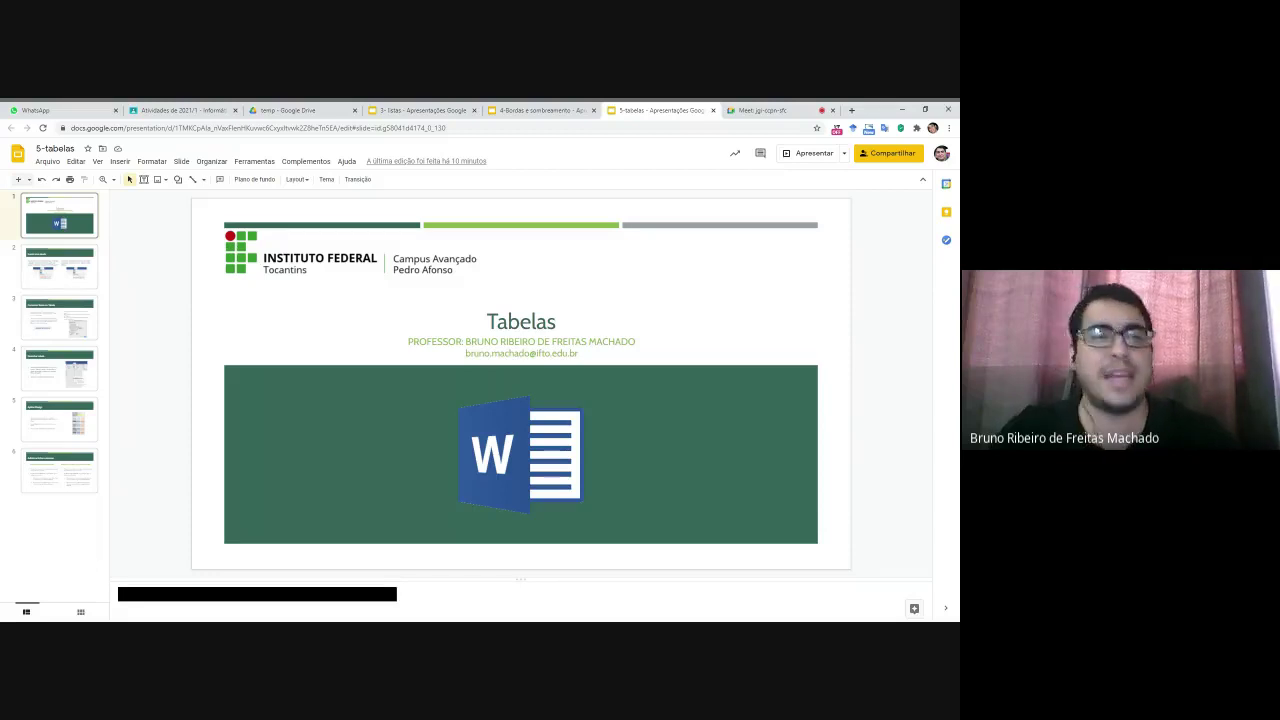
Step: Examine the "Inserir uma tabela" support article linked in the additional content of Aula 6 in Classroom, then close it
key(ctrl+2)
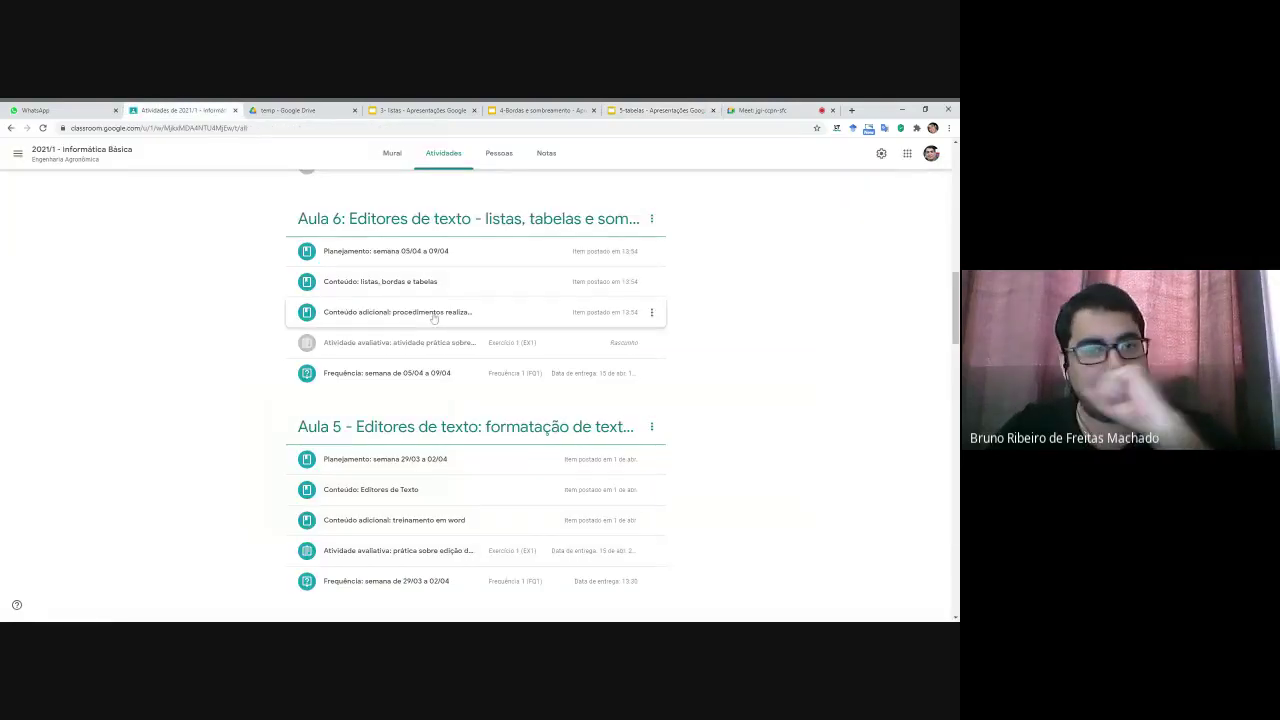
click(440, 320)
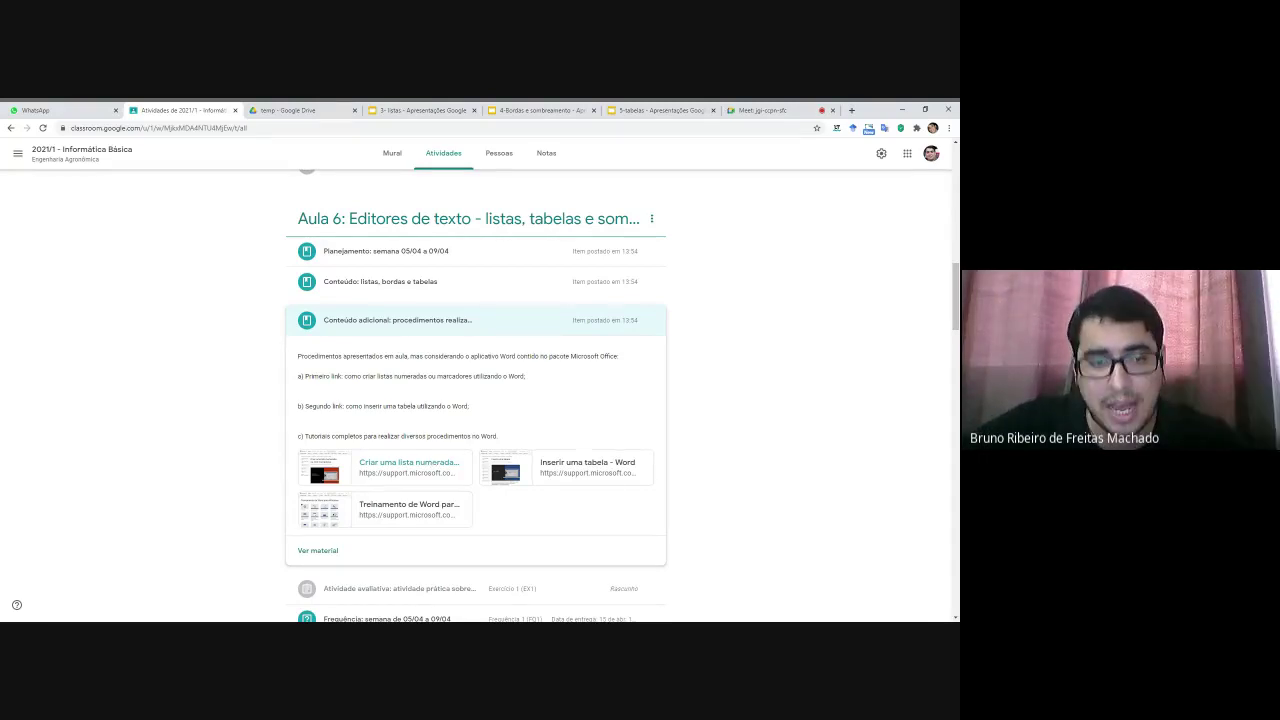
click(514, 474)
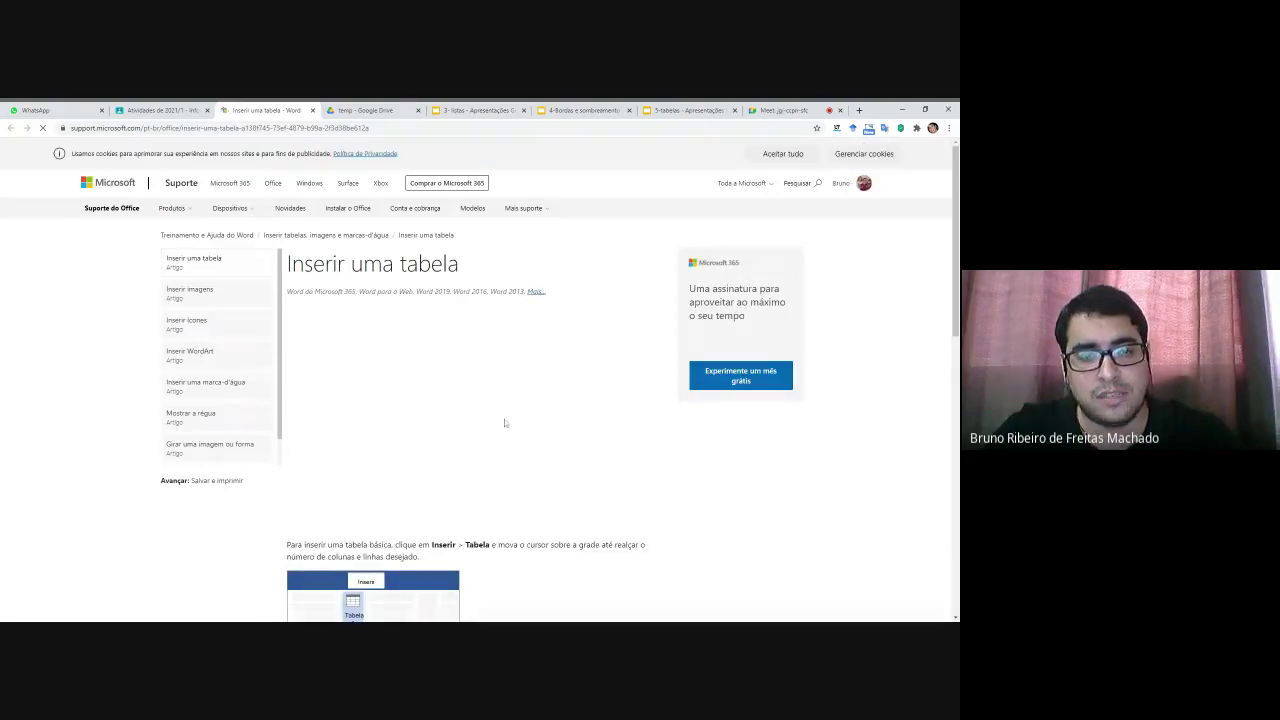
scroll(506, 423, down, 2)
scroll(409, 392, down, 6)
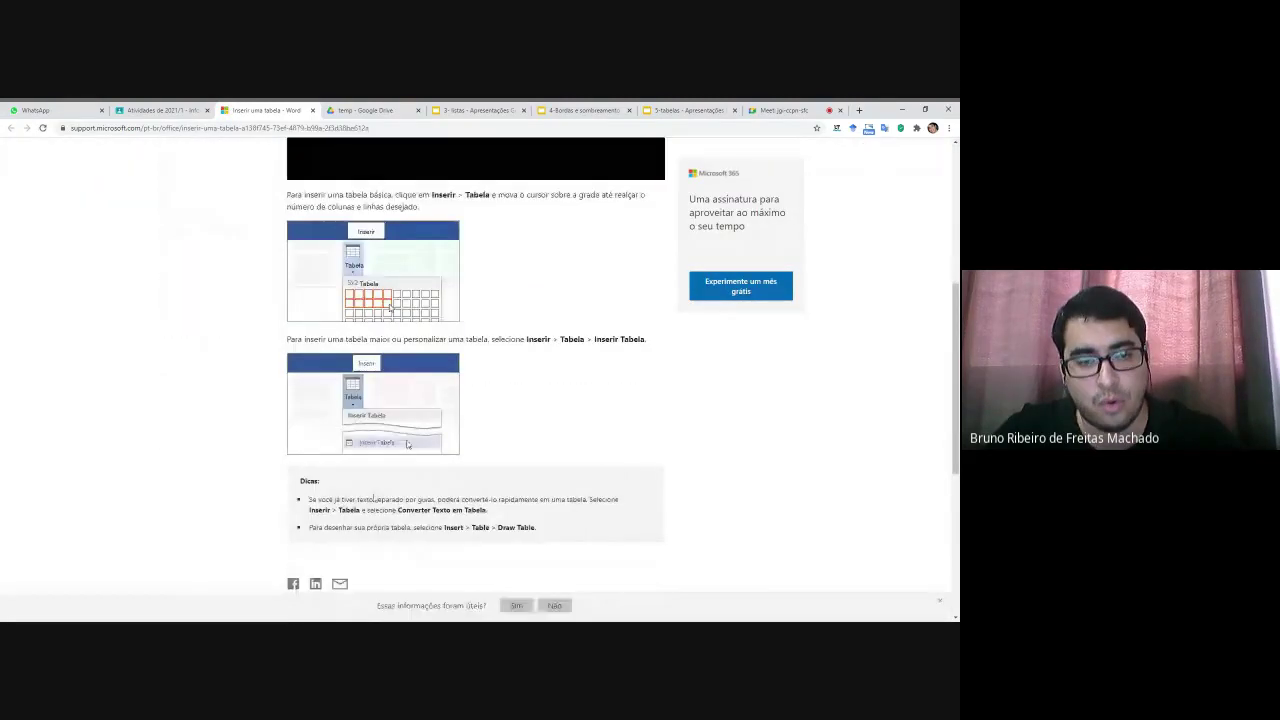
scroll(409, 392, up, 5)
scroll(409, 392, up, 3)
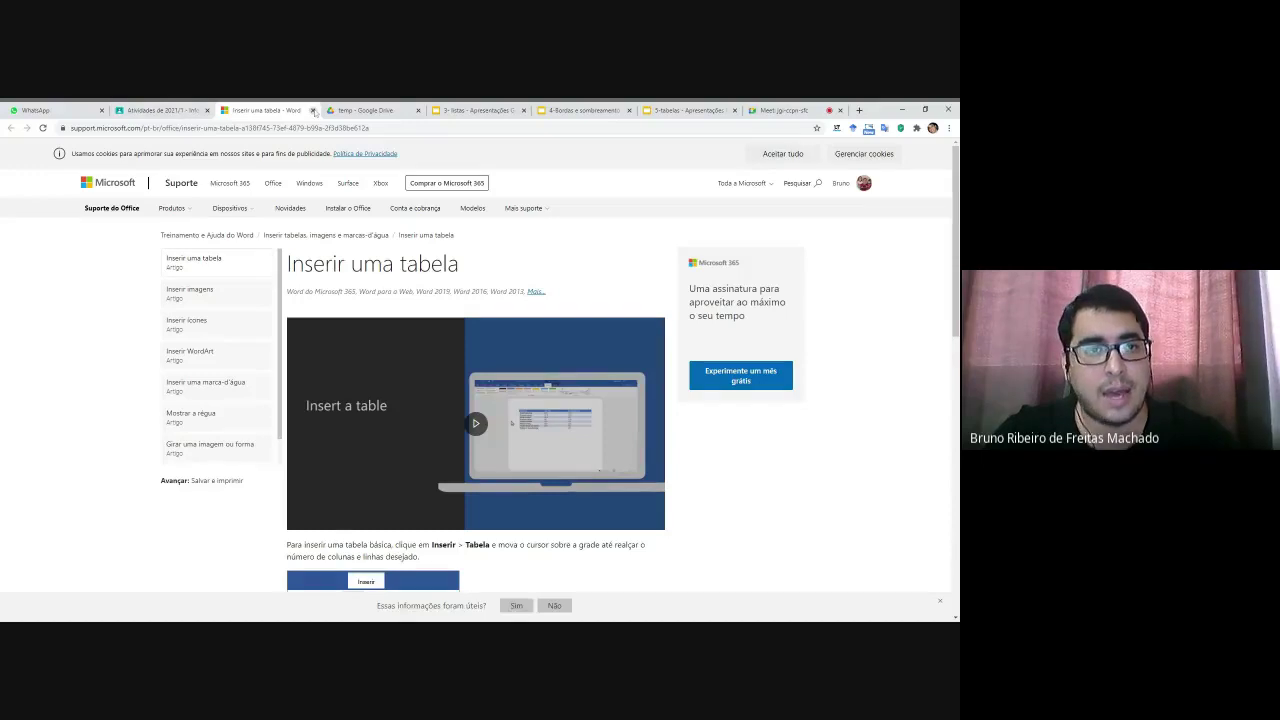
click(312, 110)
Step: Open the Word for Windows training page from the Aula 6 additional content and close the WhatsApp page
click(408, 356)
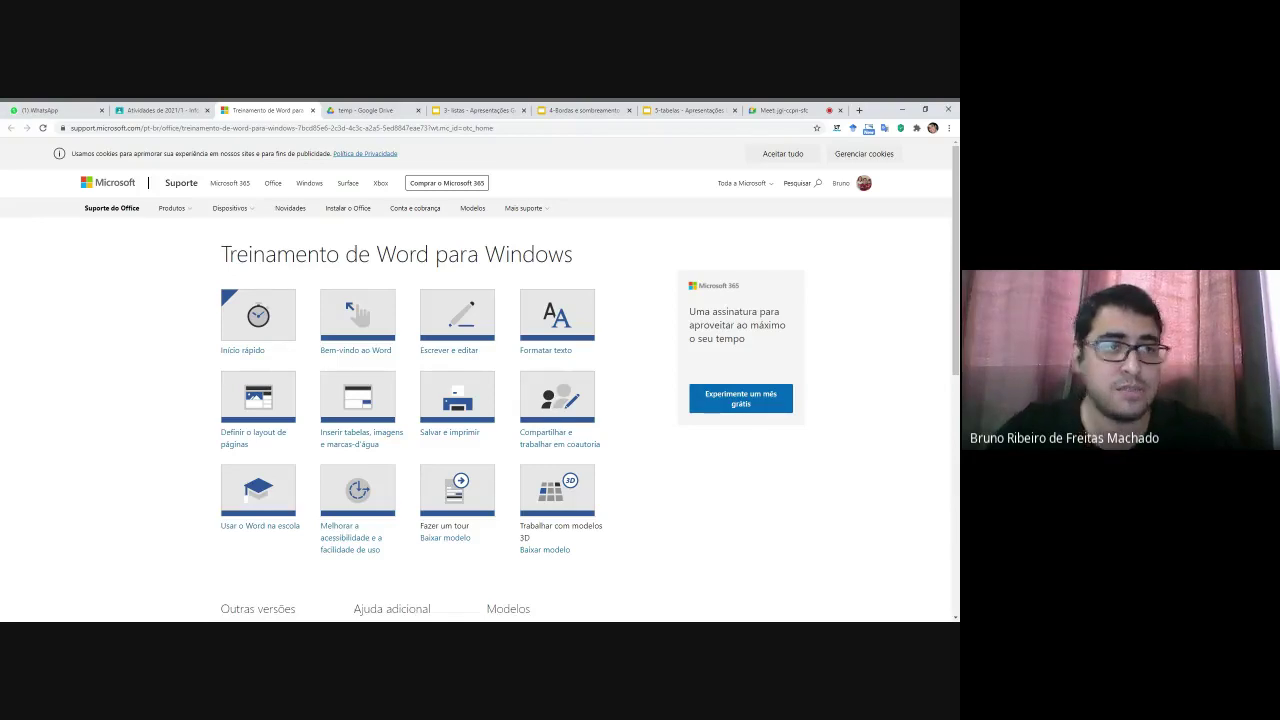
click(101, 110)
click(58, 108)
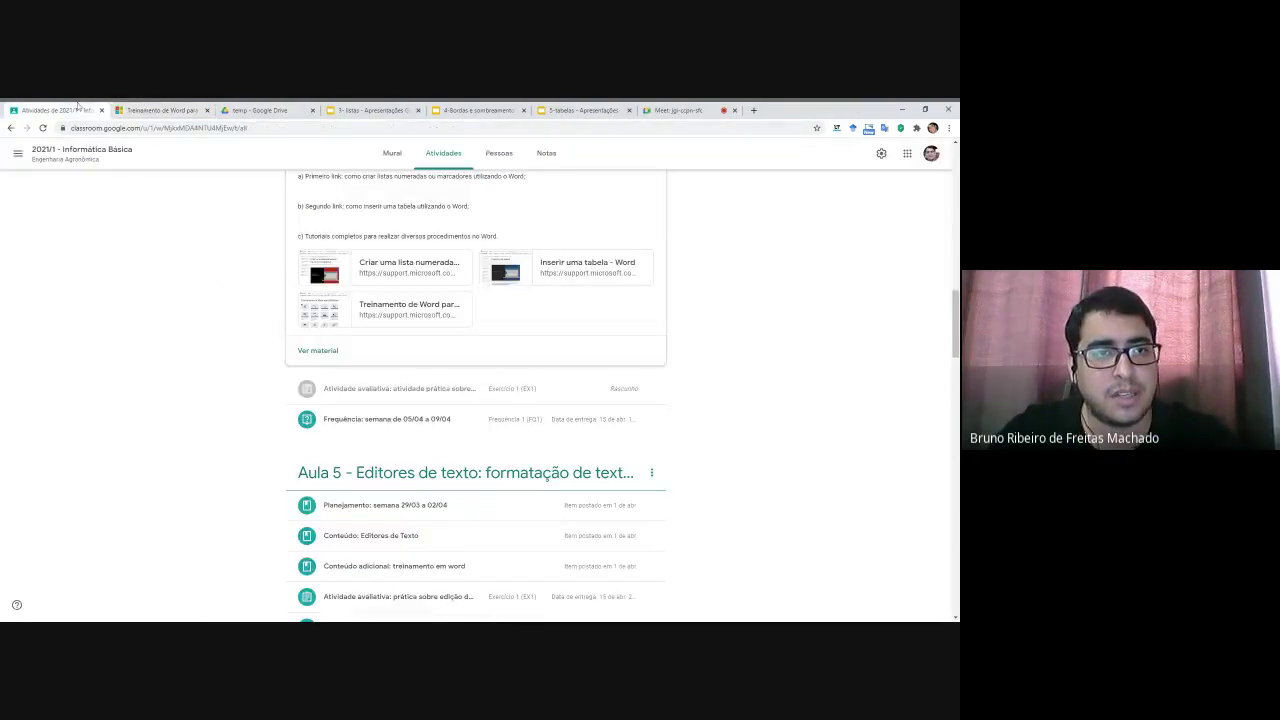
Step: Look through the open class pages and show the "Criar uma lista do texto existente" slide of the 3-listas presentation
click(190, 105)
click(265, 110)
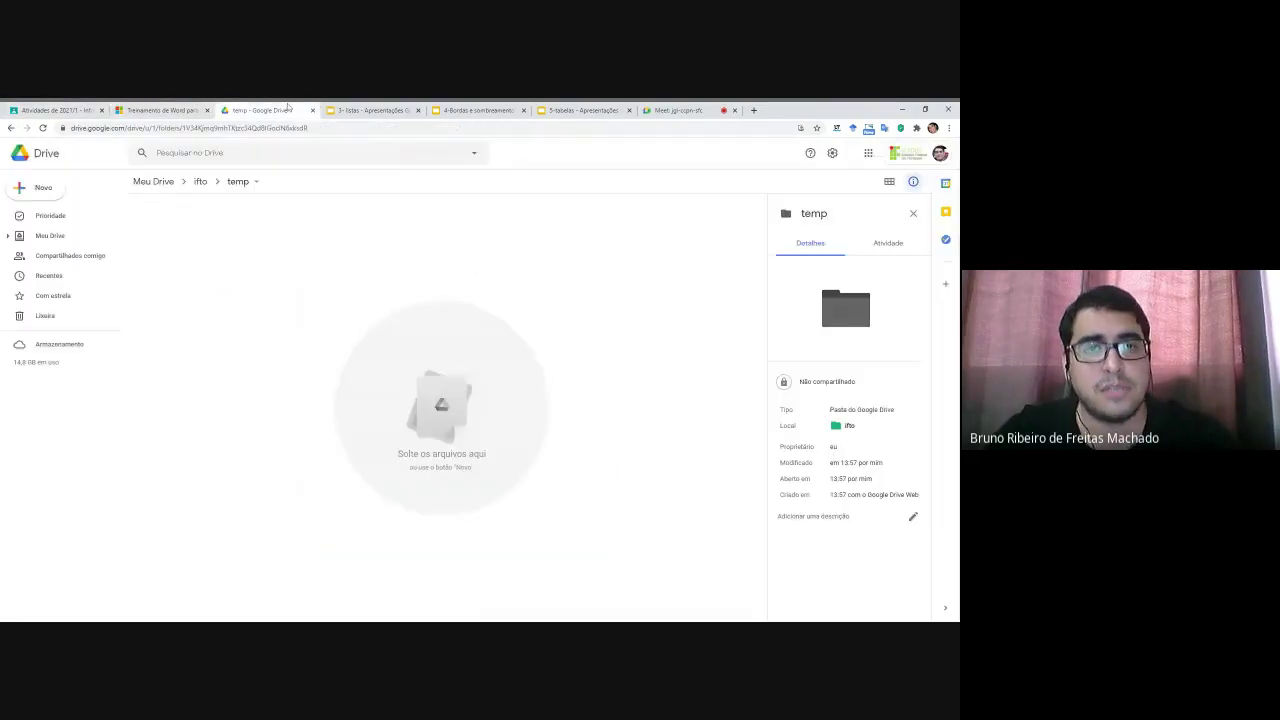
click(405, 110)
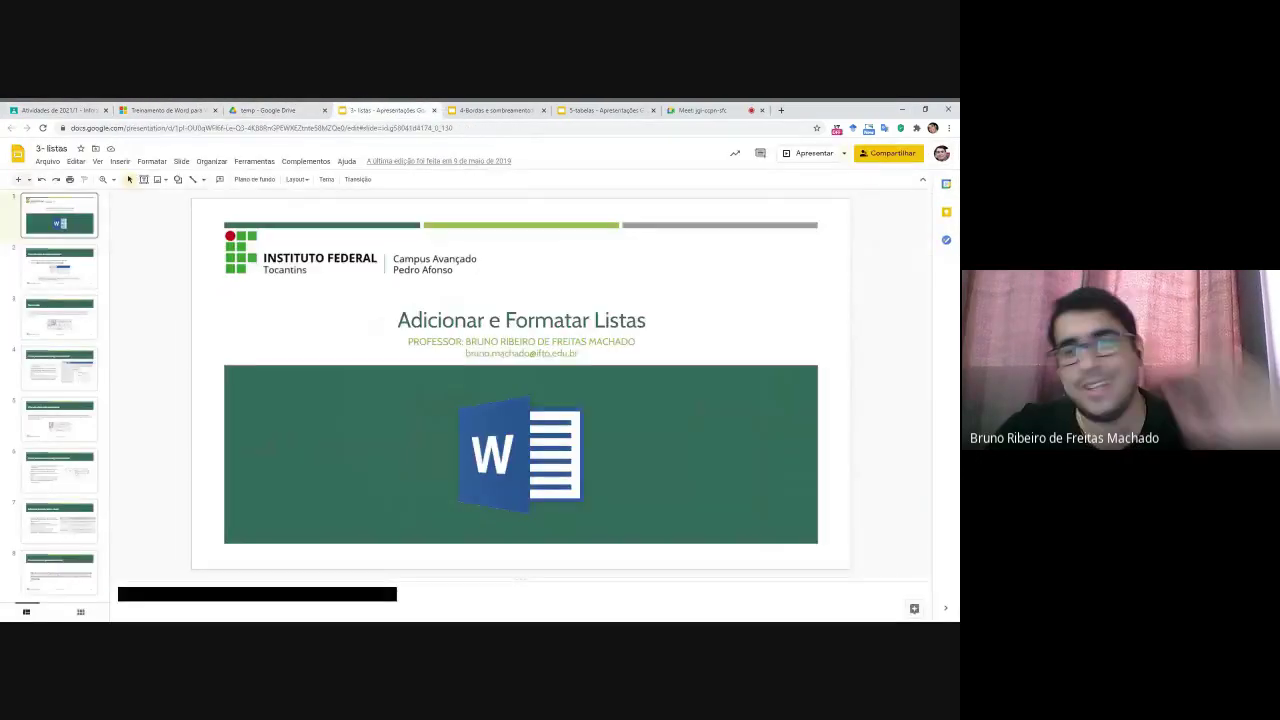
click(105, 108)
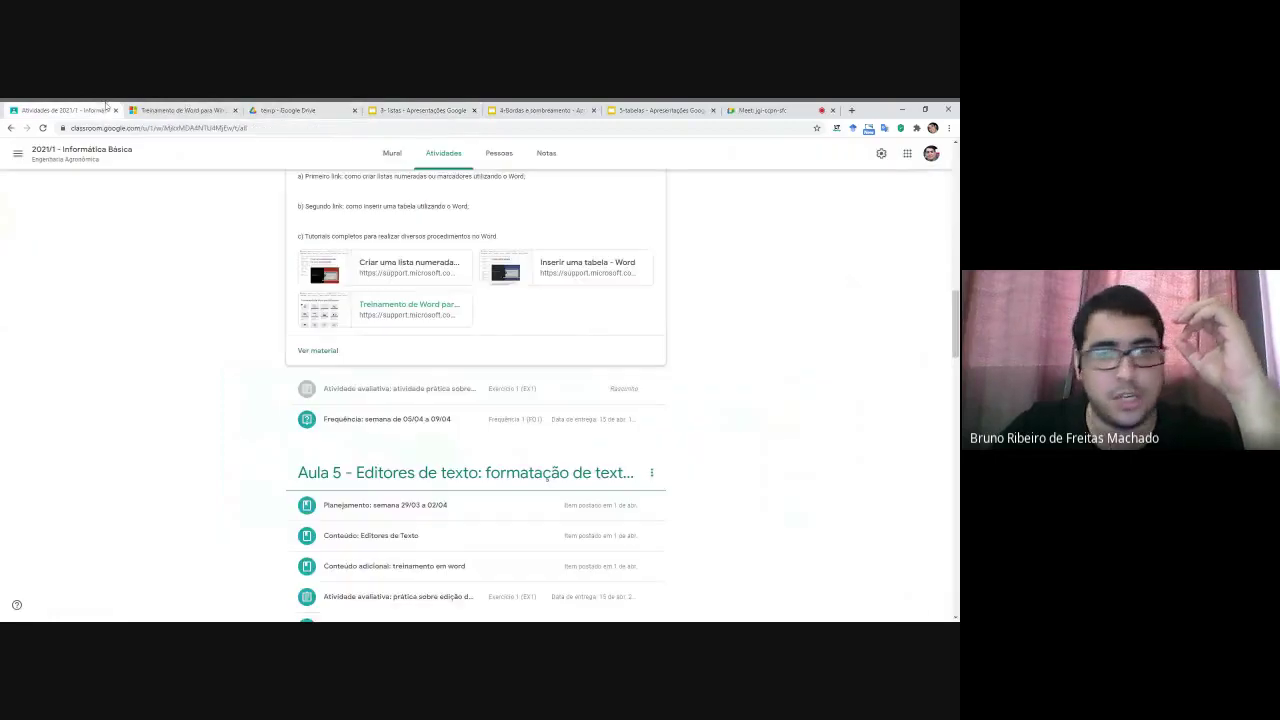
click(760, 110)
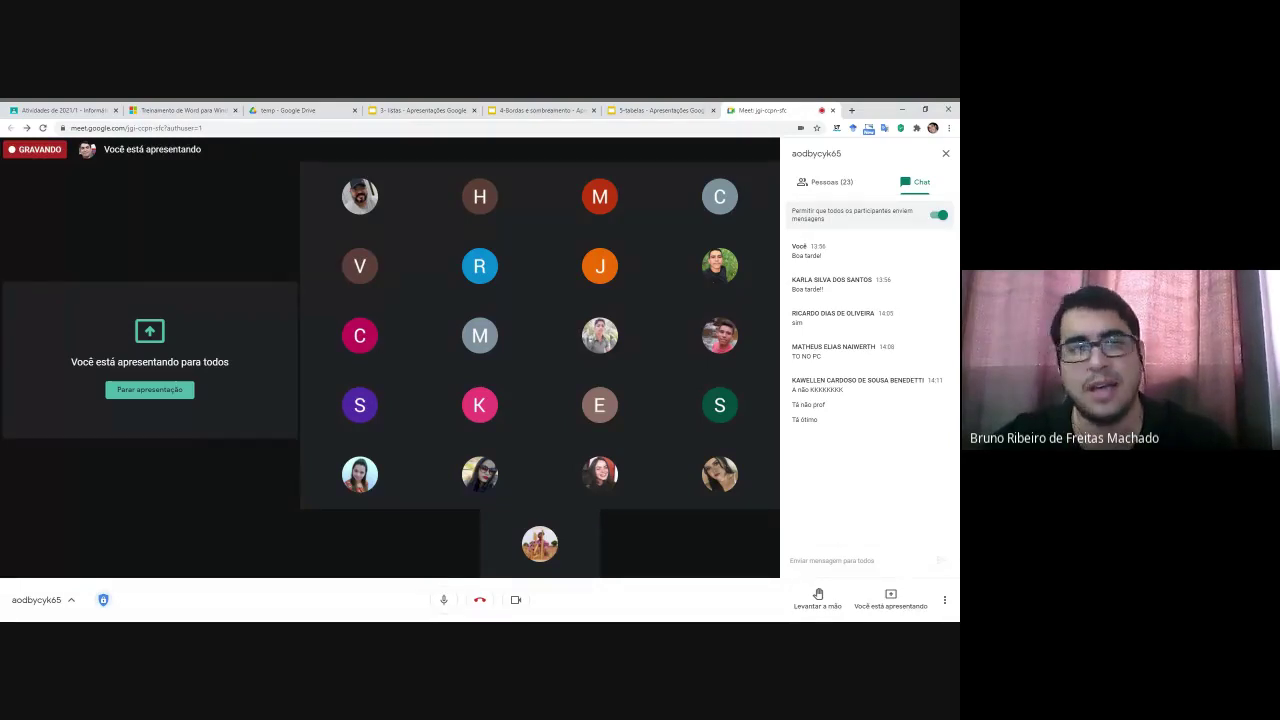
click(451, 106)
key(Down)
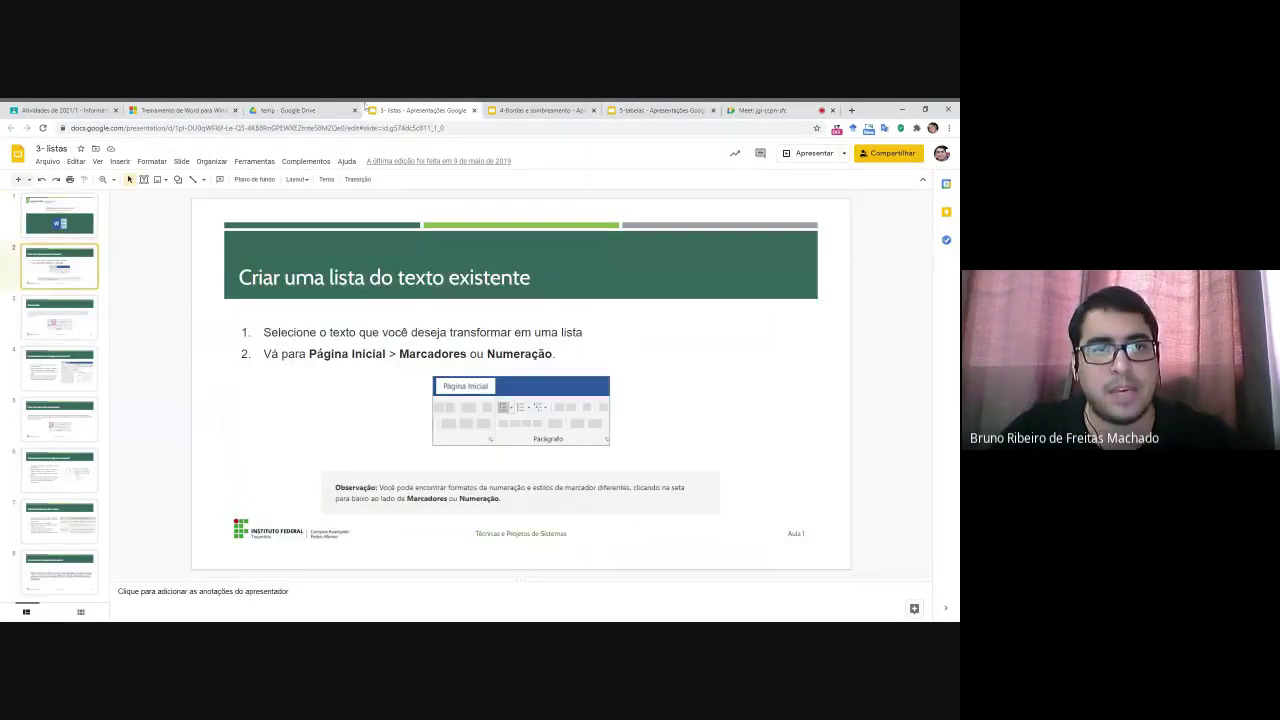
click(320, 109)
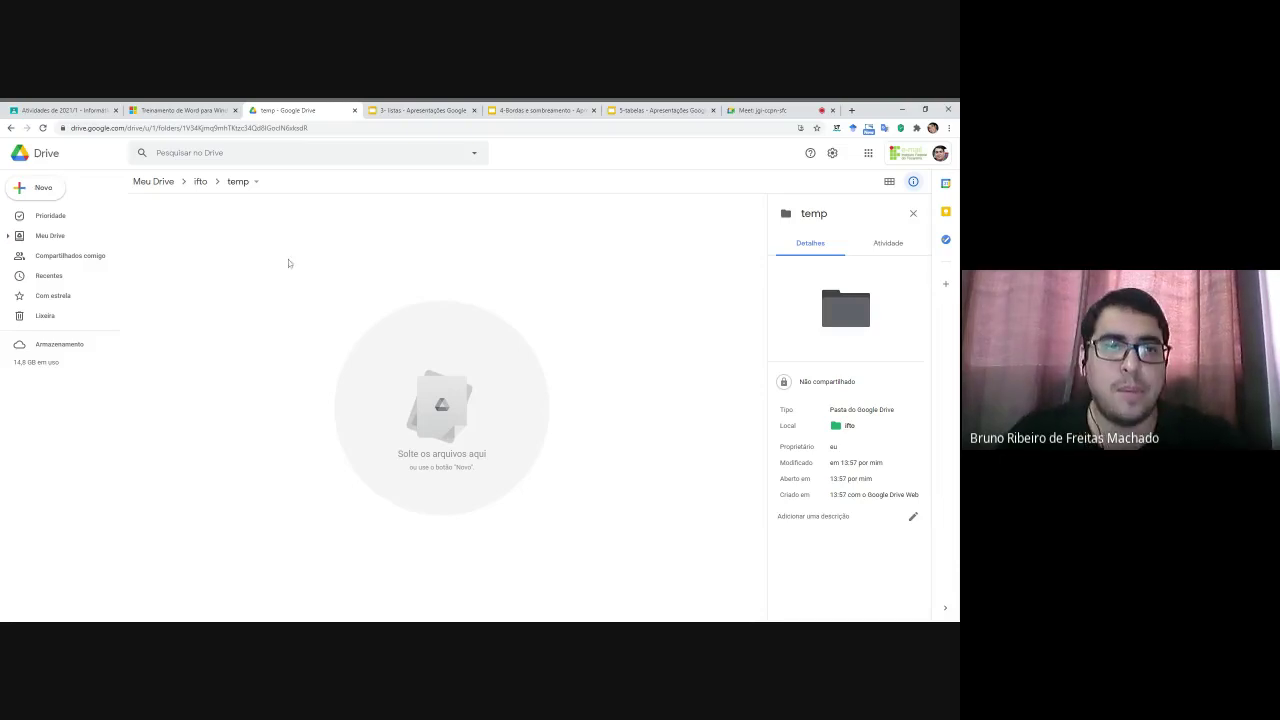
click(83, 108)
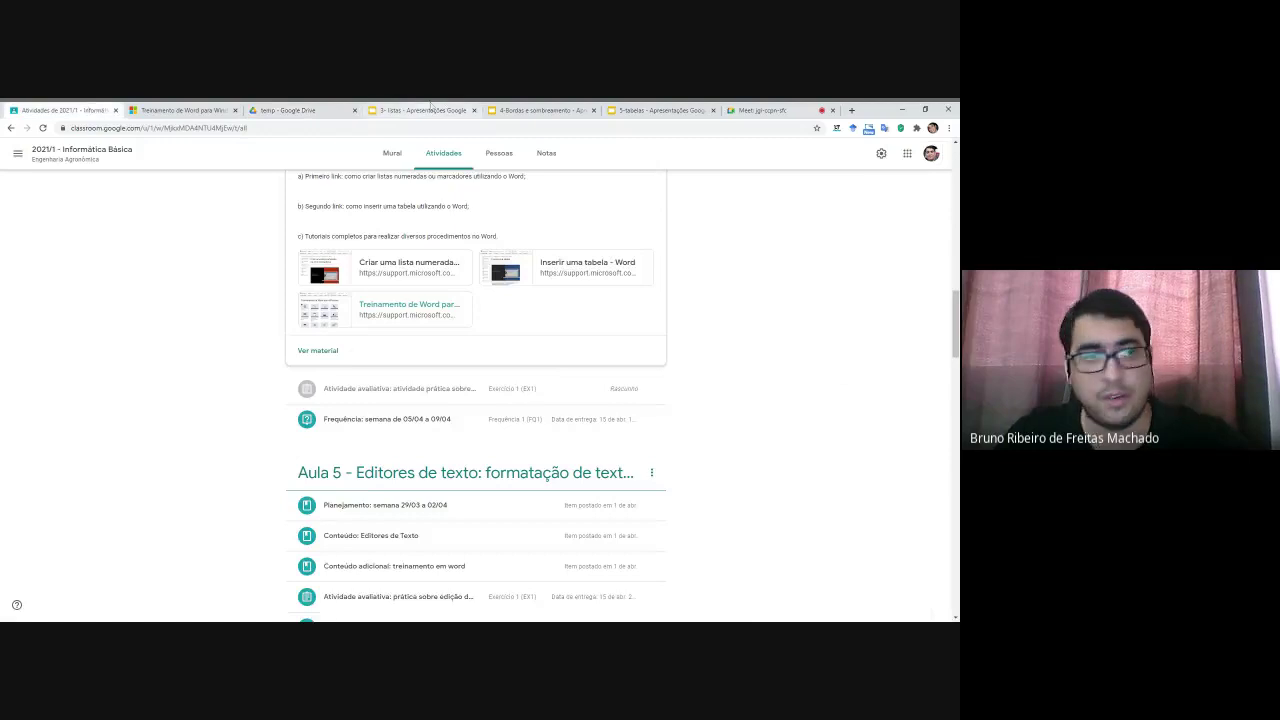
click(181, 109)
click(740, 109)
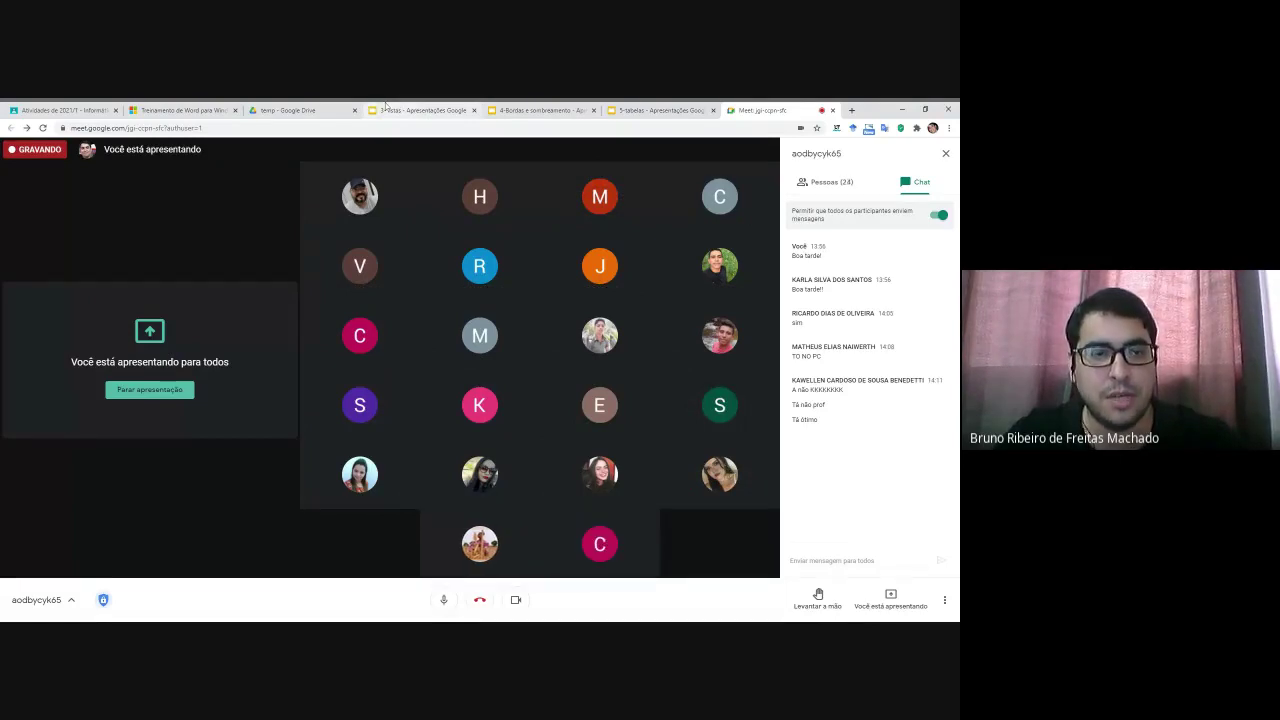
click(383, 107)
click(760, 110)
click(180, 110)
Step: Create a blank Google Docs document in the temp Drive folder and name it aula_listas
click(265, 110)
right_click(254, 233)
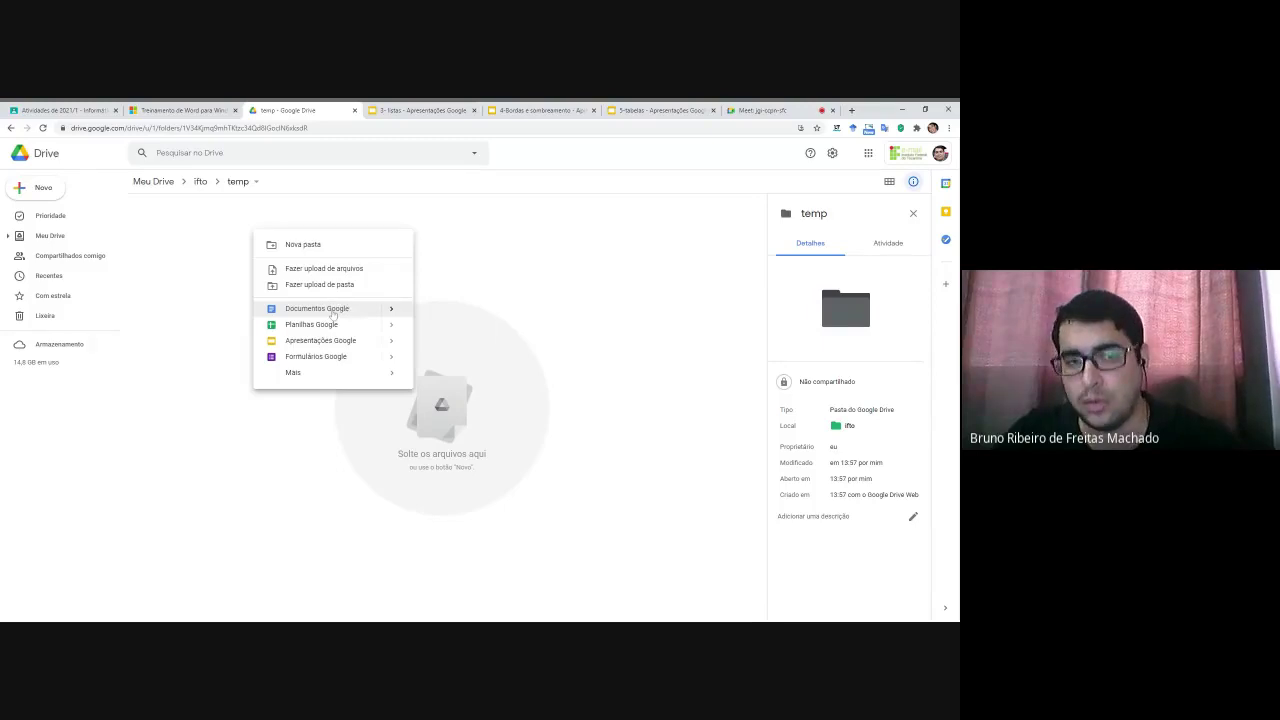
click(333, 309)
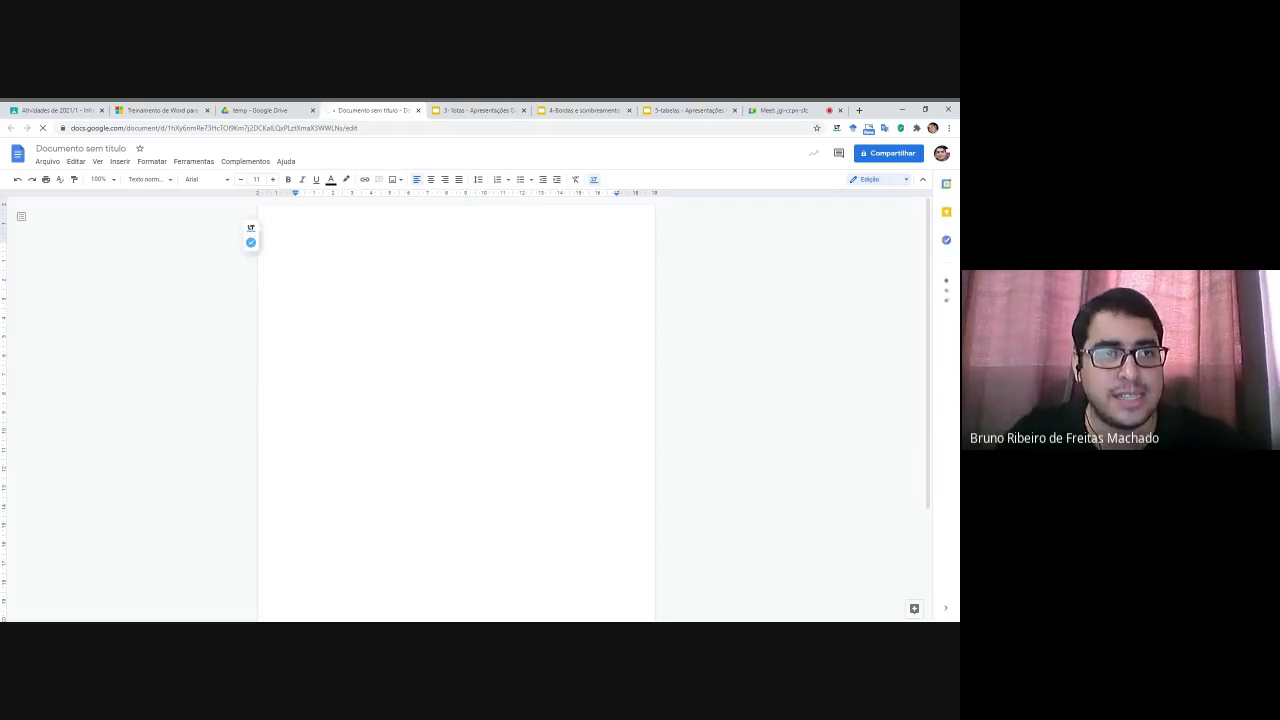
click(84, 150)
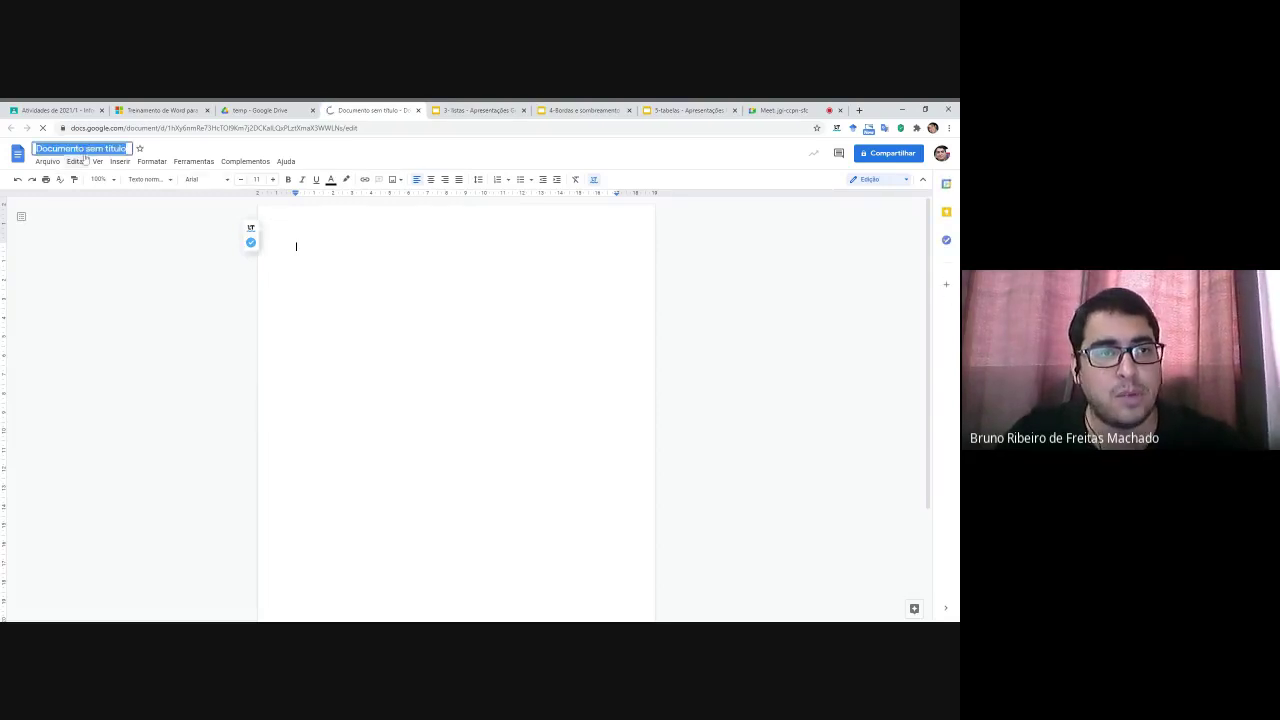
text(aula)
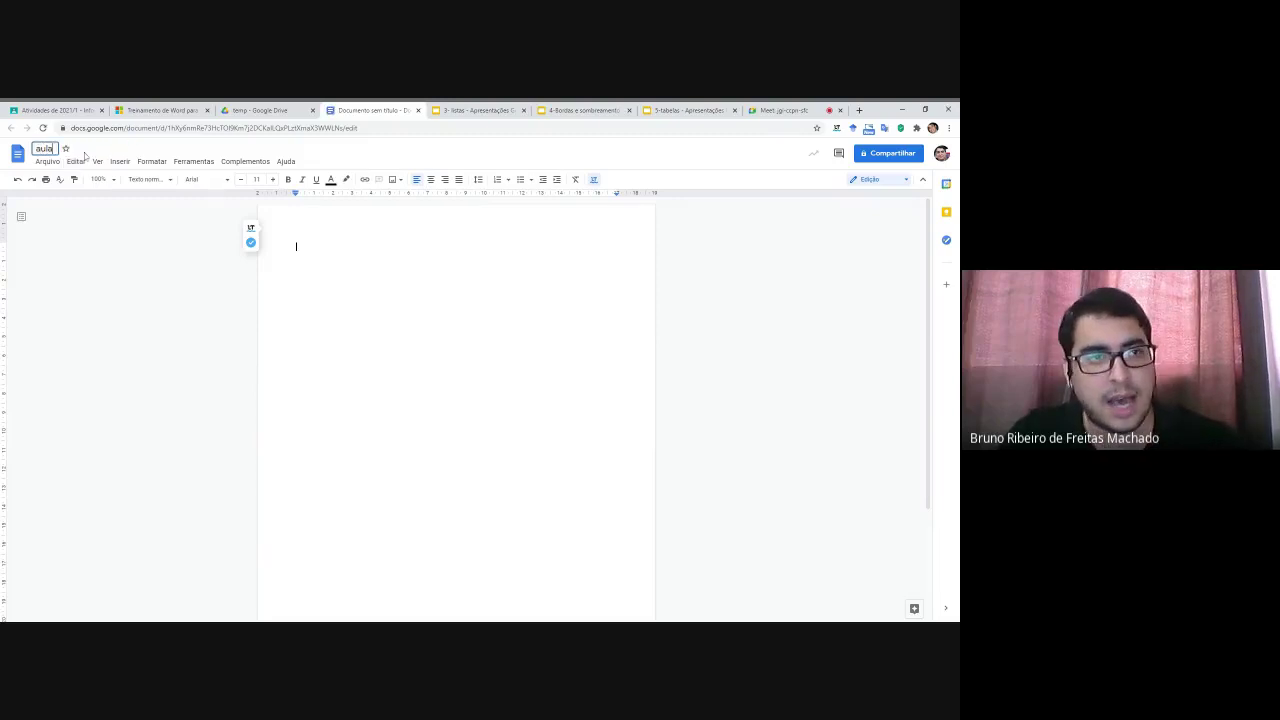
text(_listas)
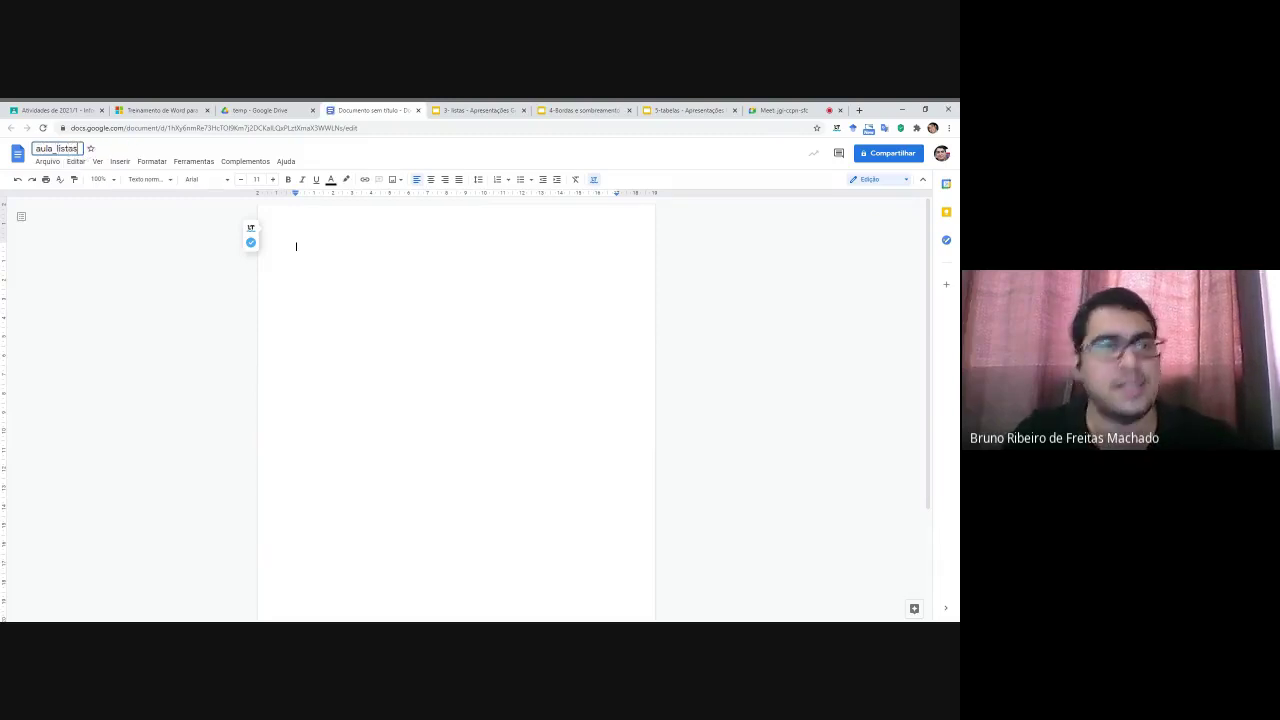
key(Return)
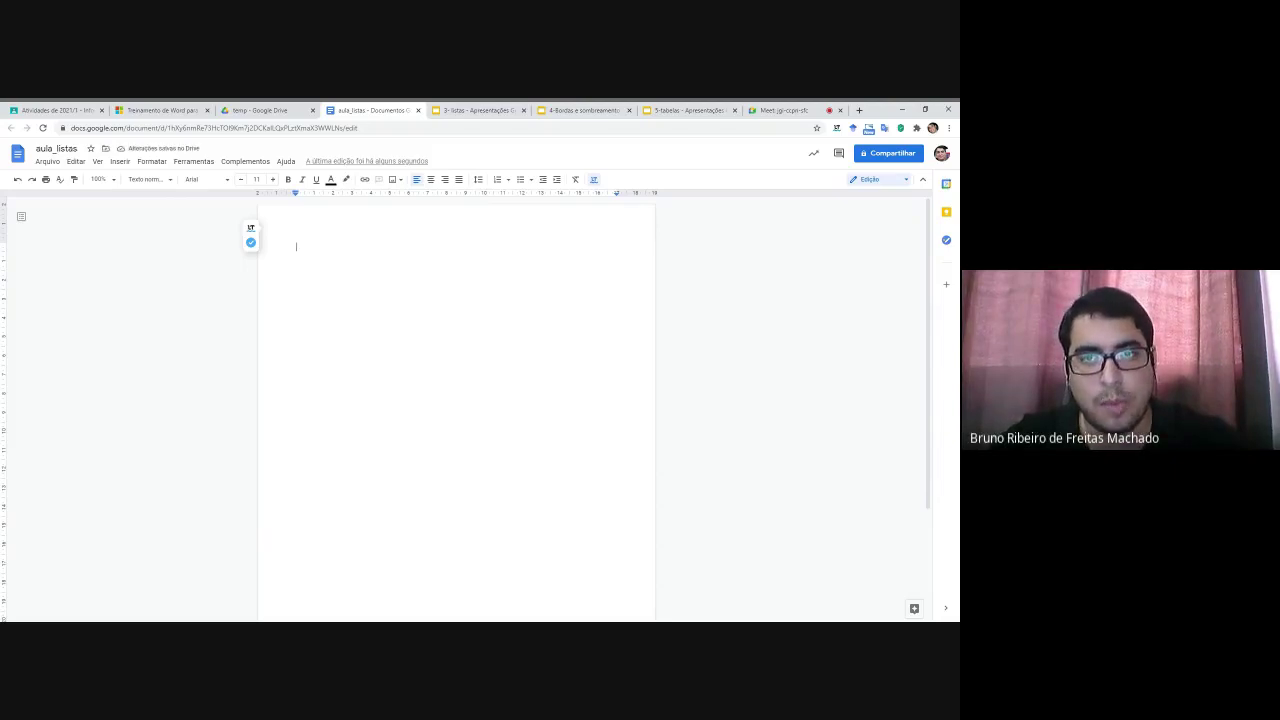
Step: Enter the heading "Lista de compras" and, below a blank line, the first item "Arroz a tua escolha"
text(Lista de compras)
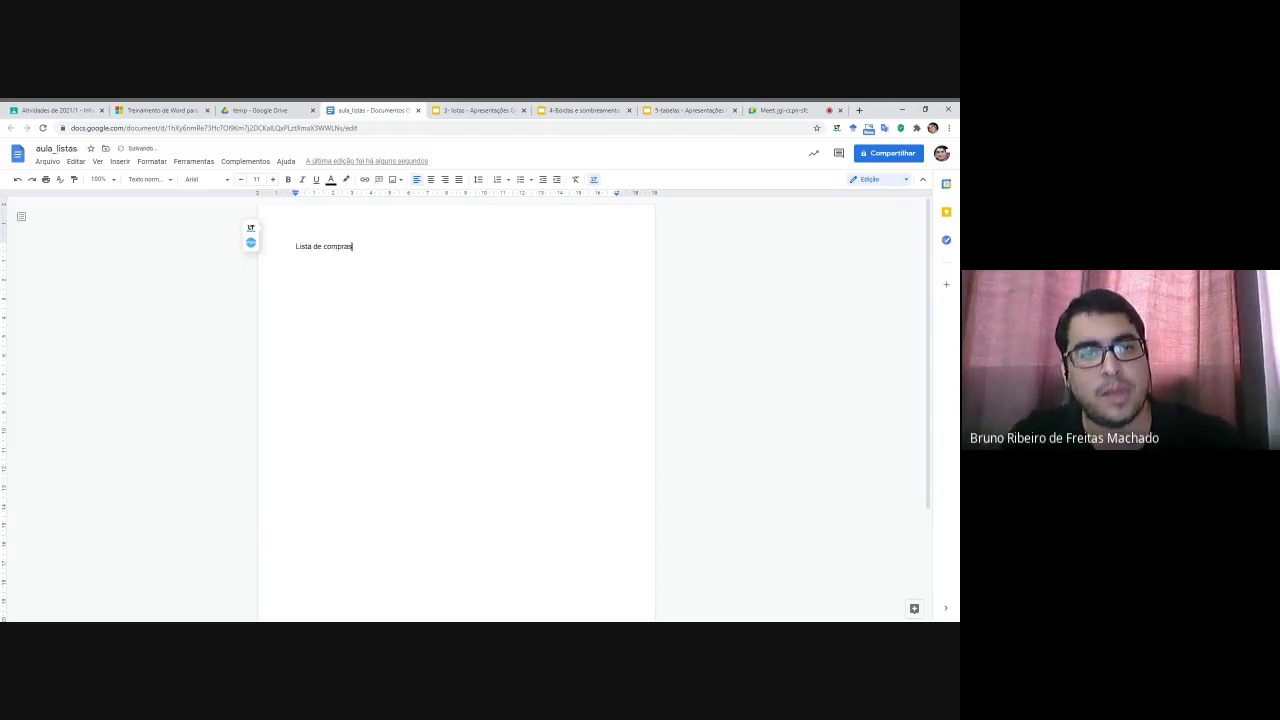
key(Return)
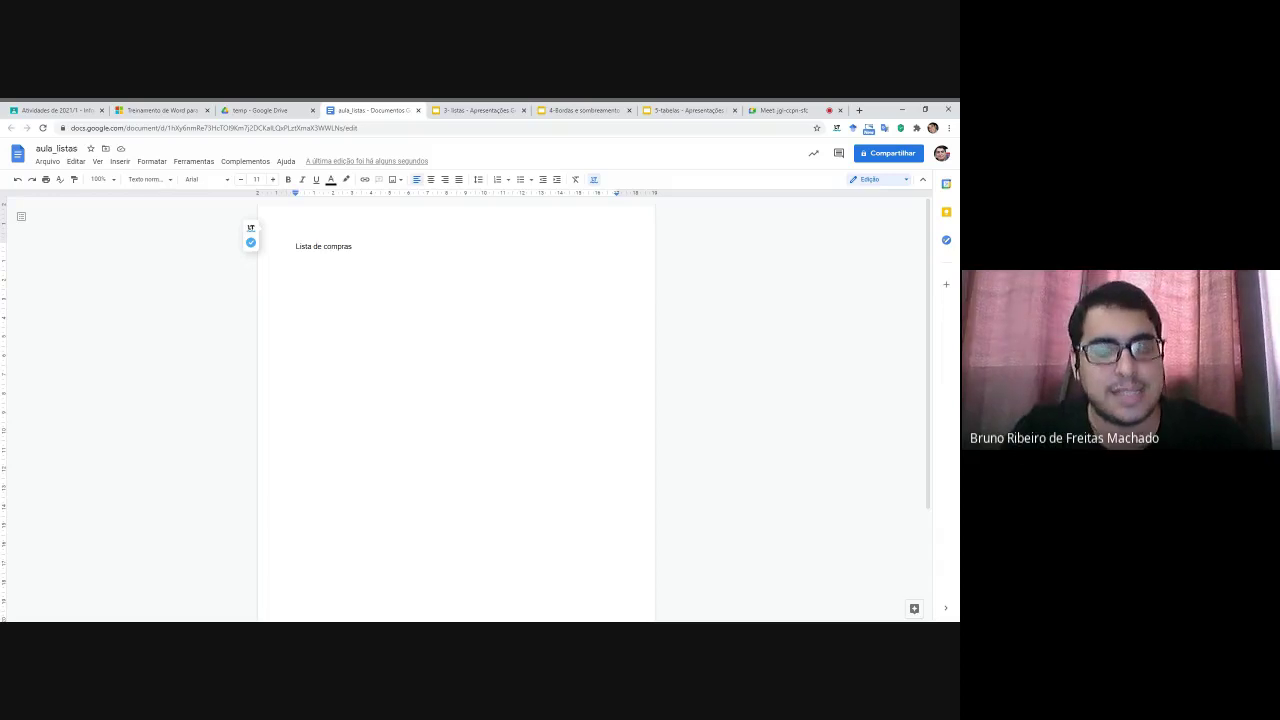
text(Arroz)
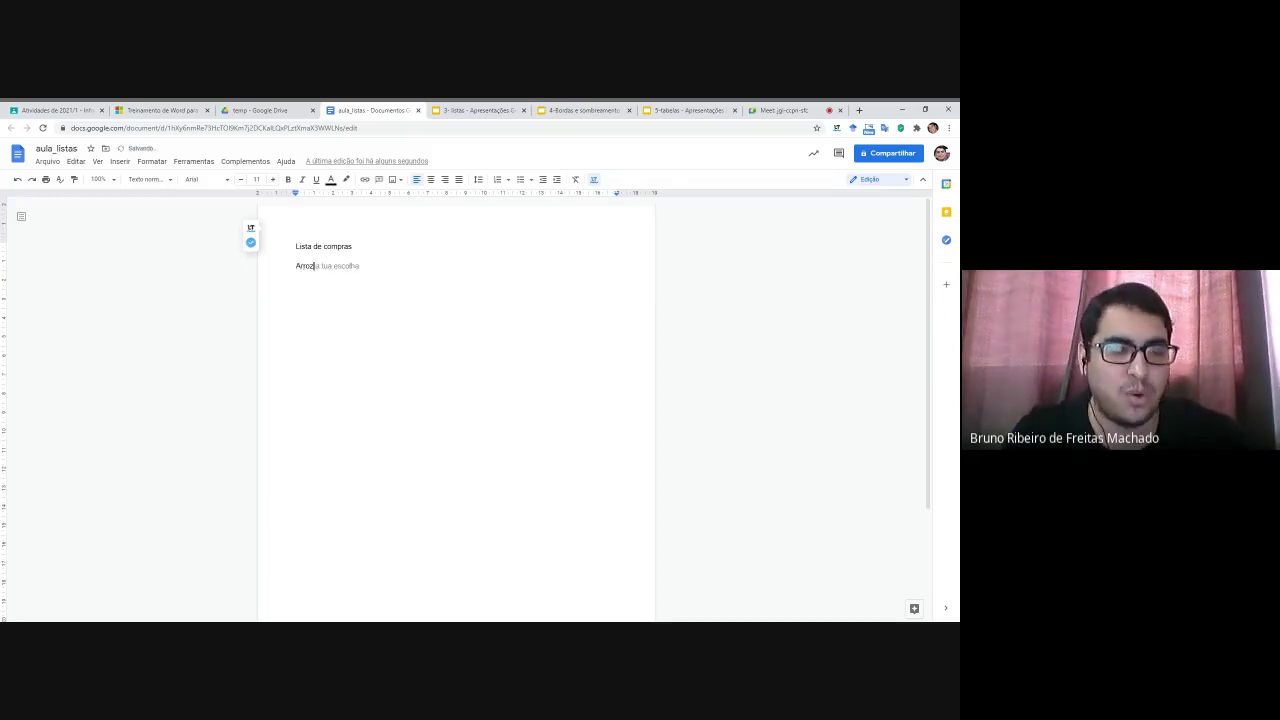
key(Tab)
key(Return)
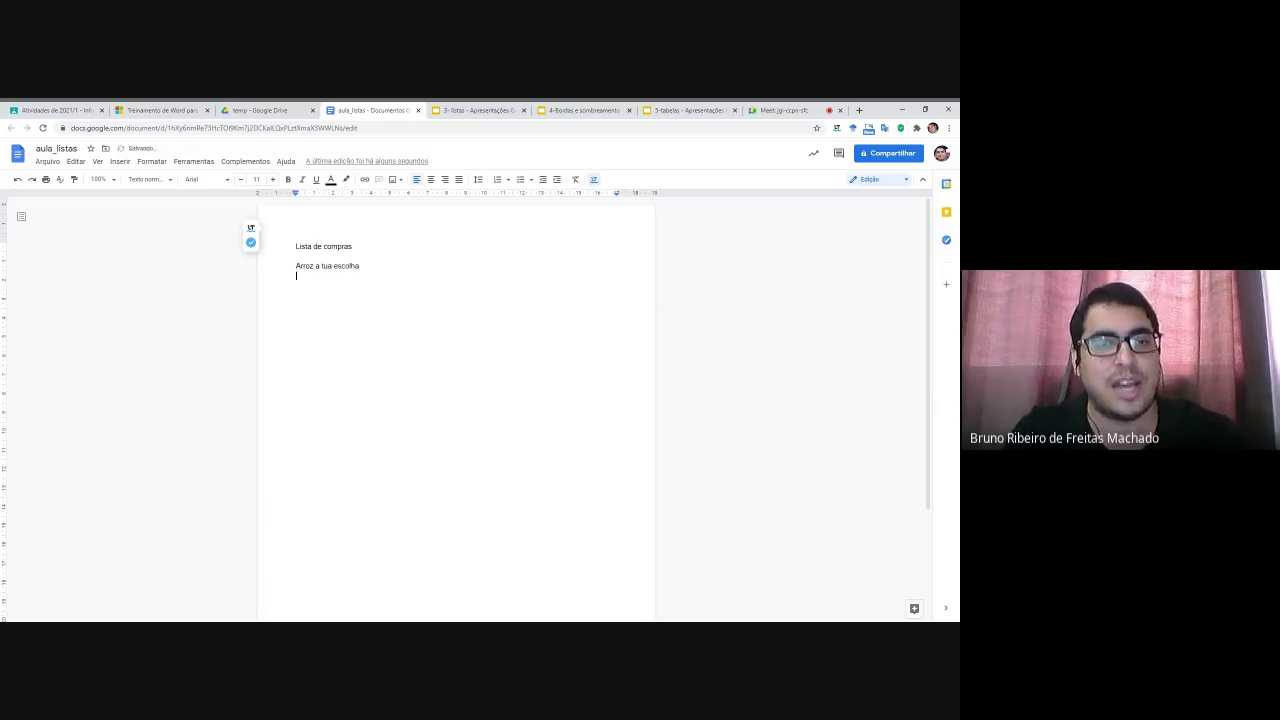
Step: Add the items Feijão, Açúcar, Óleo and Café on separate lines below the first shopping item
text(Feijão)
key(Return)
text(A)
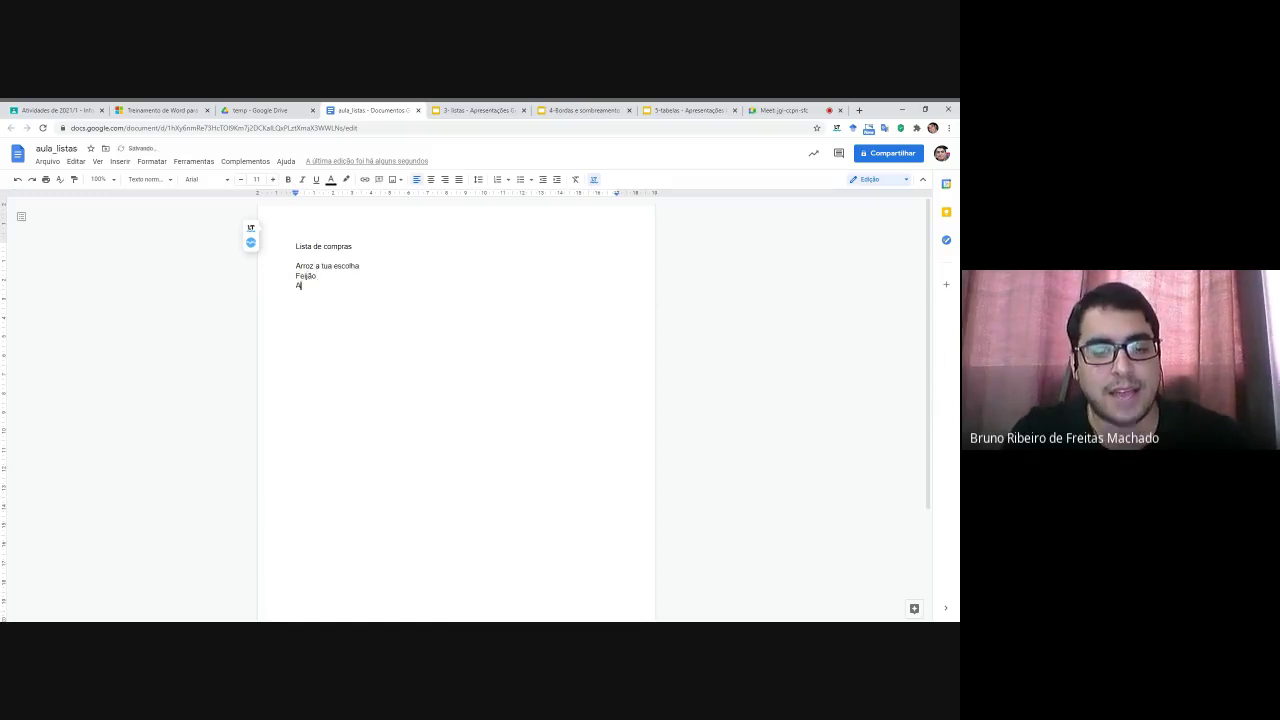
text(çúcar)
key(Return)
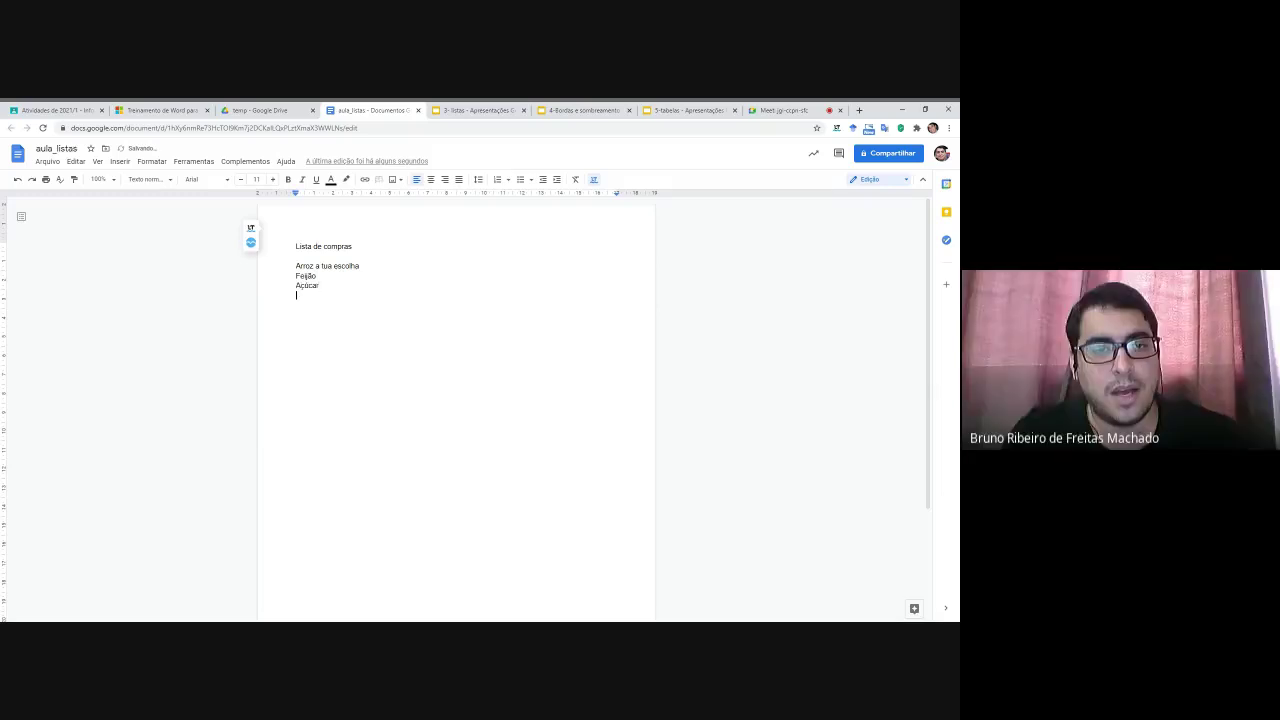
text(Óleo)
key(Return)
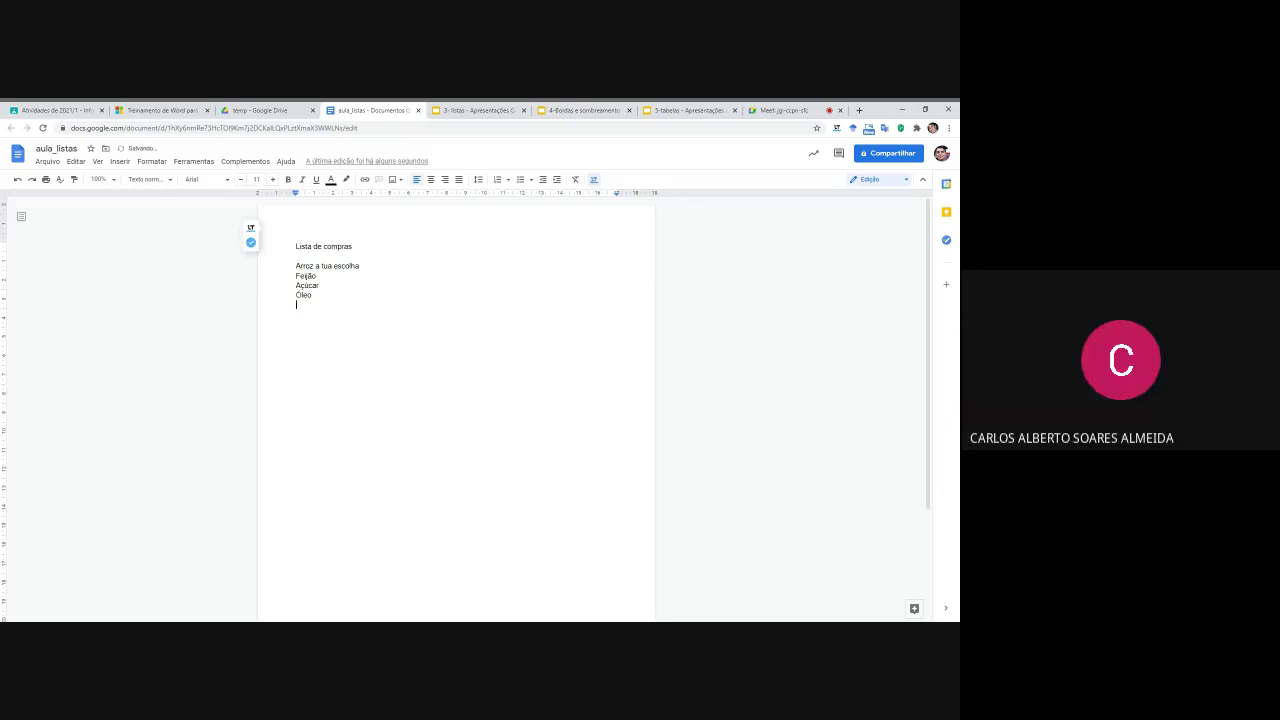
text(Café)
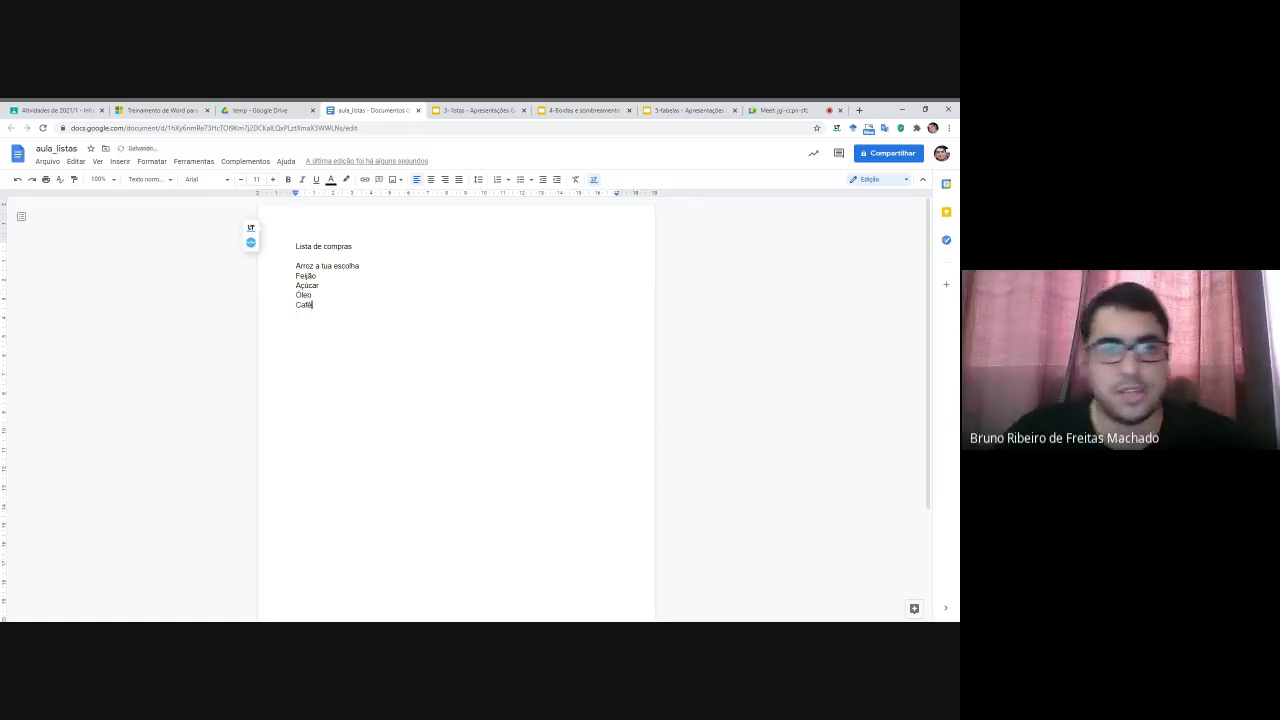
Step: Set the document zoom to 150% and add a new line below Café
click(101, 179)
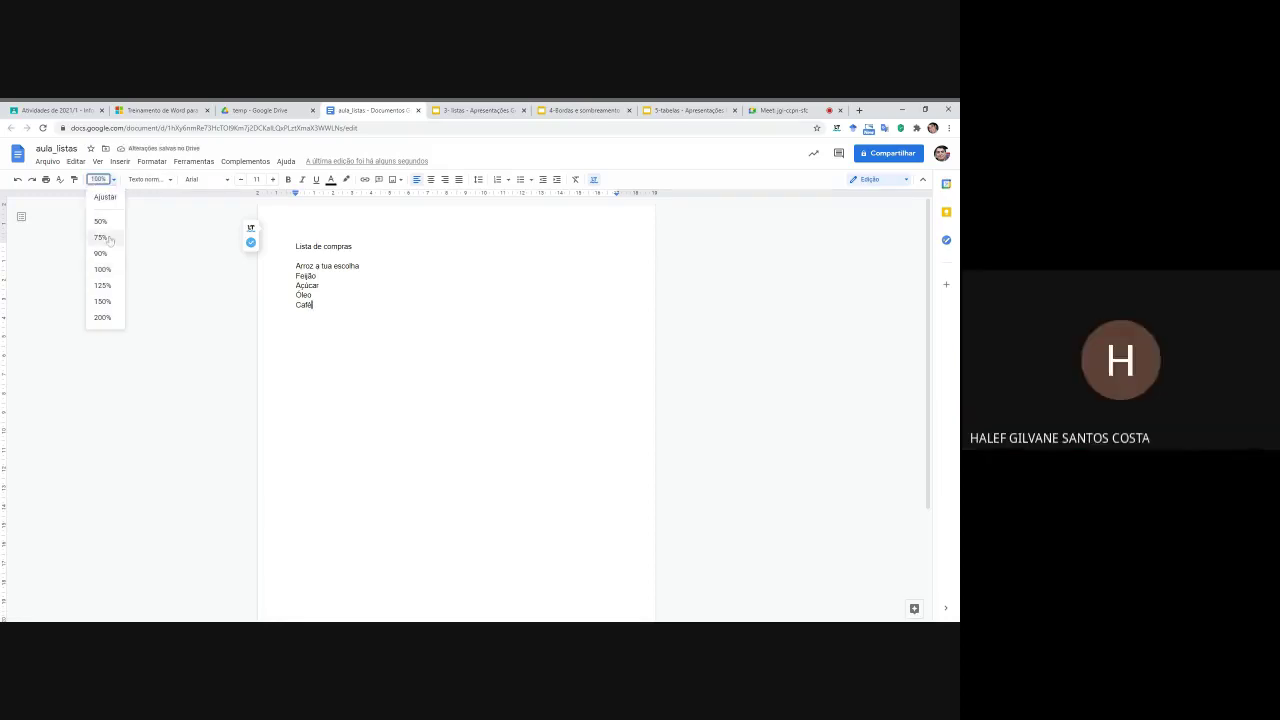
click(101, 302)
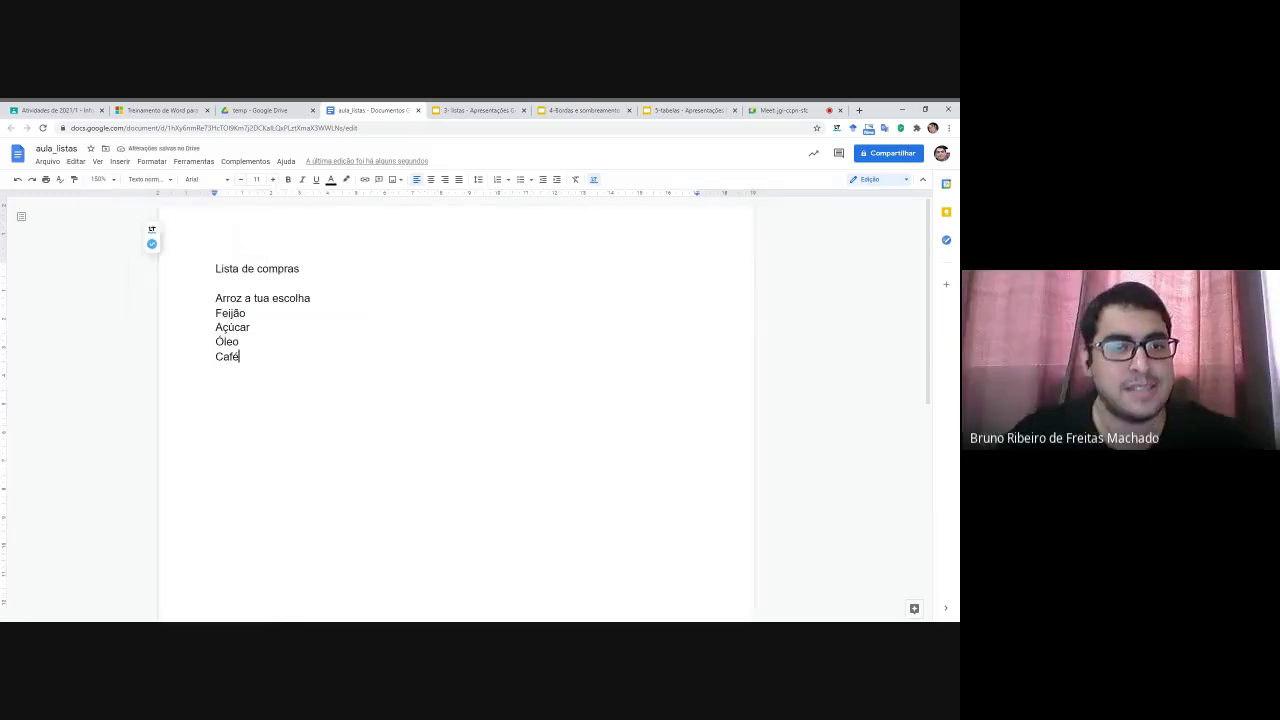
key(Return)
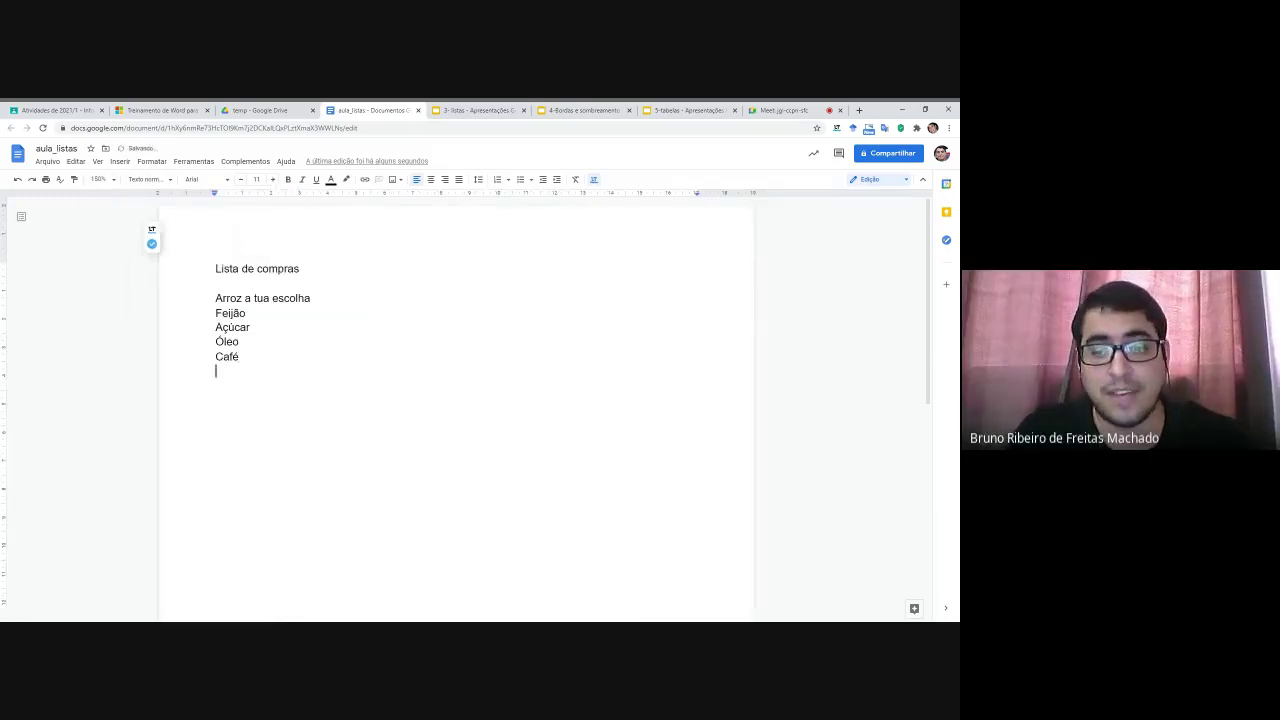
Step: Add the items Bolacha, Leite and Macarrão on separate lines below Café
text(Bola)
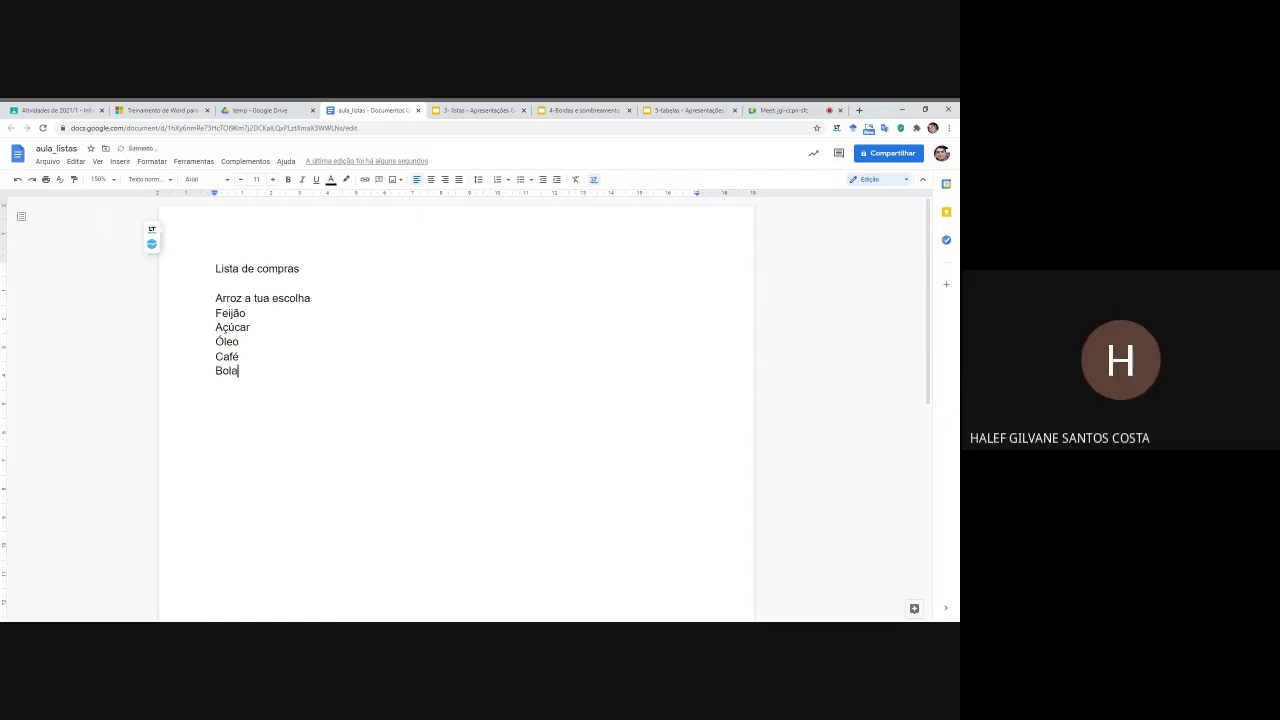
text(cha)
key(Return)
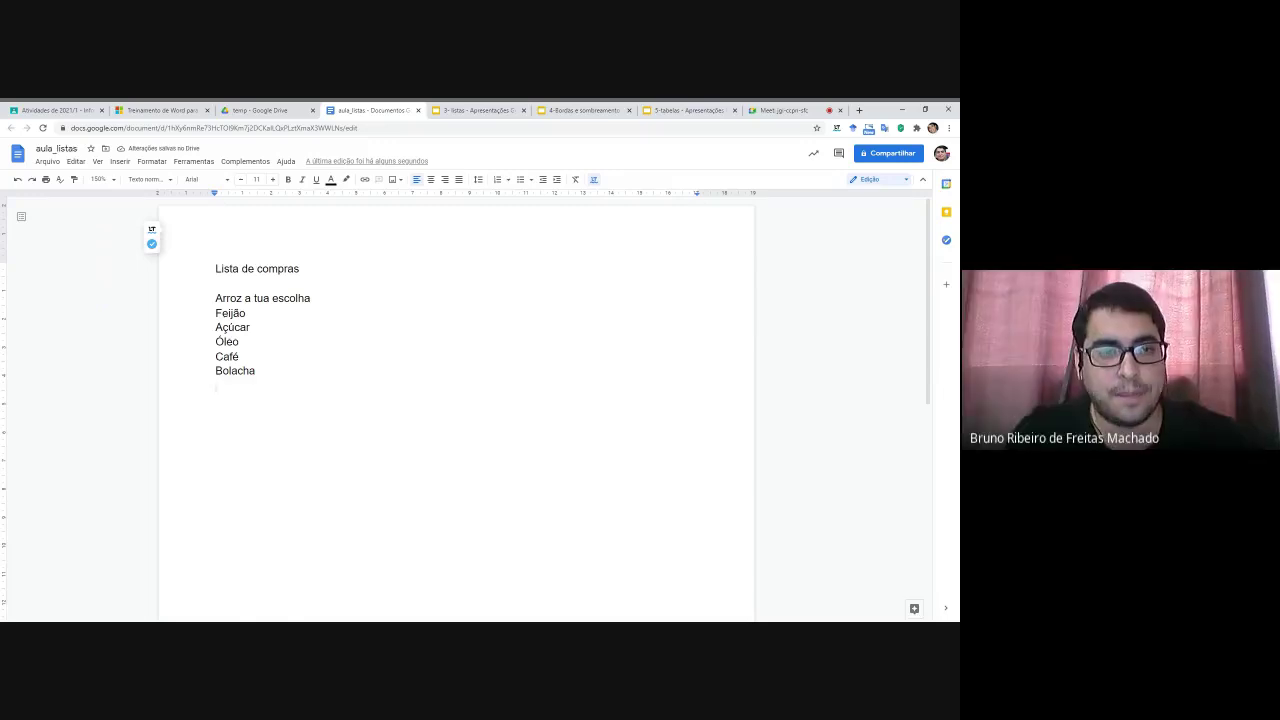
text(Leite)
key(Return)
text(Macarrão)
key(Return)
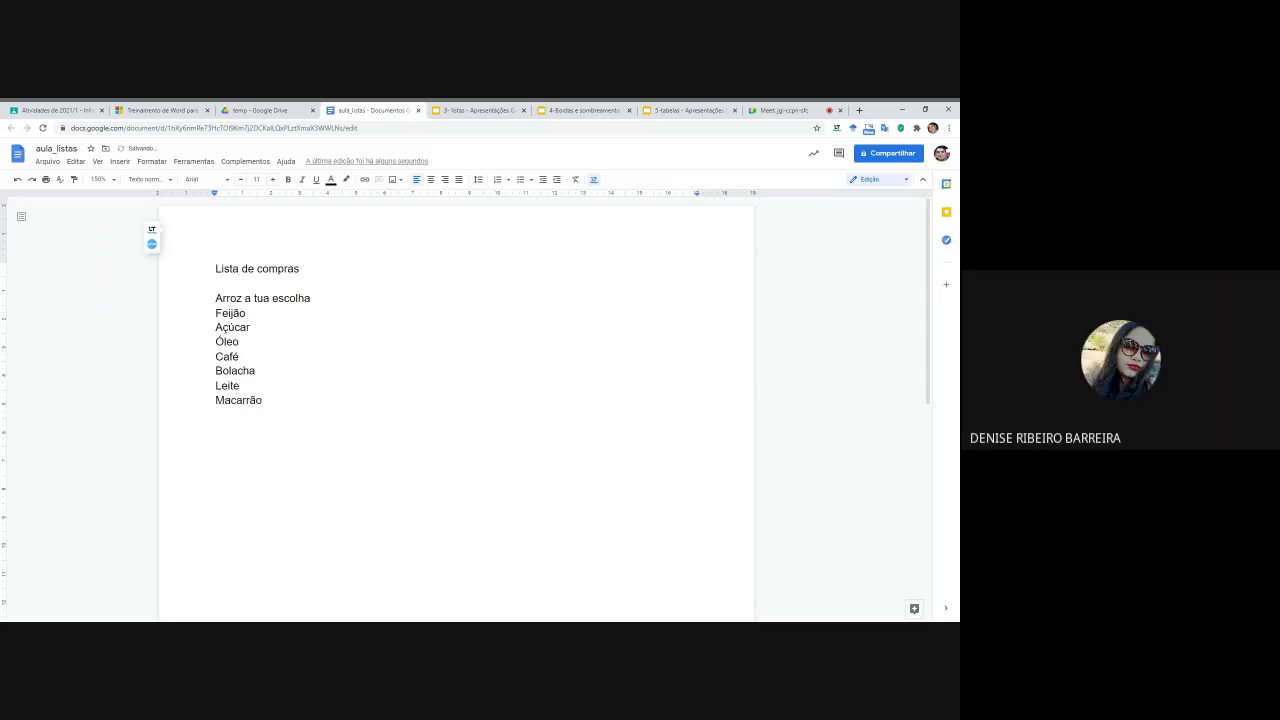
Step: Continue the shopping list with Farinha, Carne and Cebola on separate lines below Macarrão
text(Farinha)
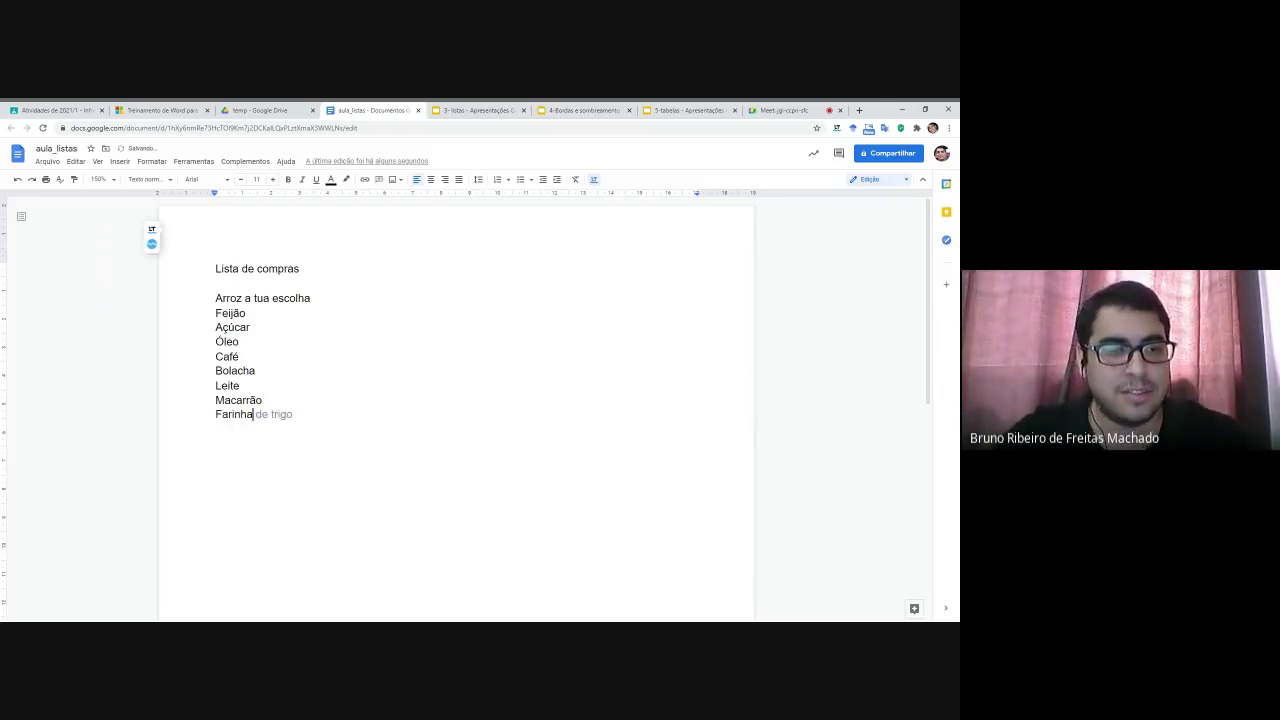
key(Return)
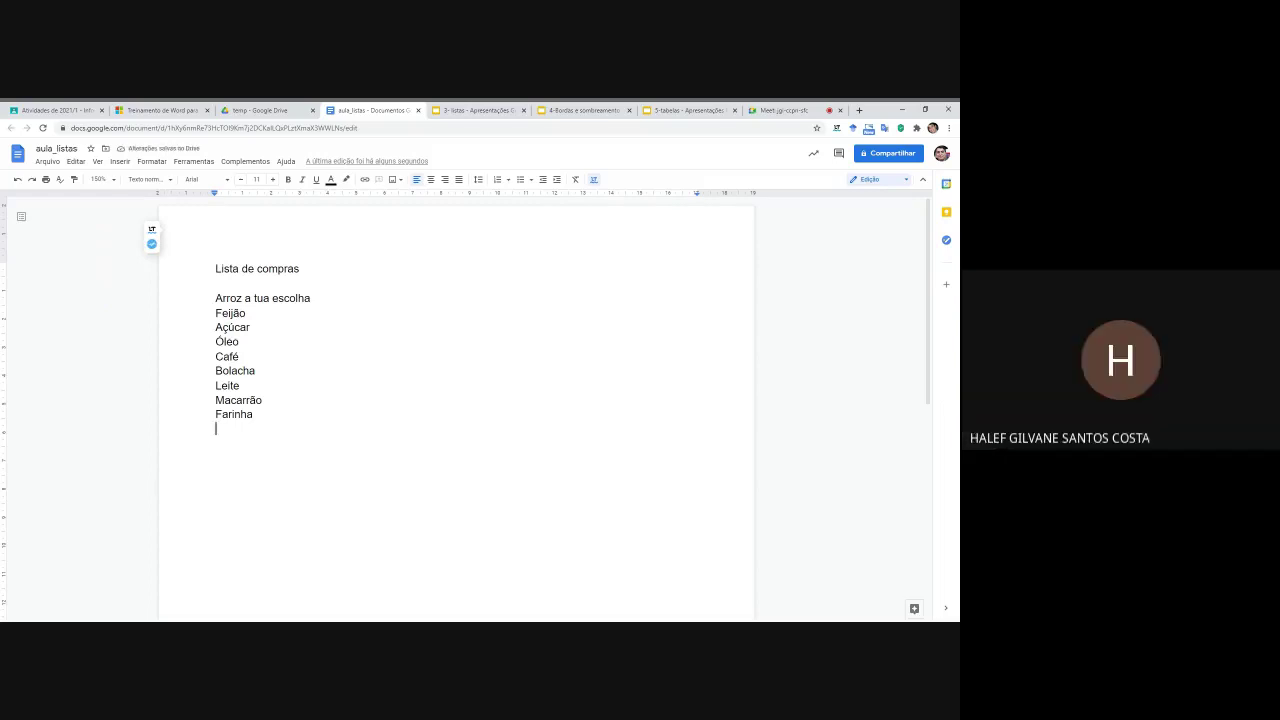
text(Carne)
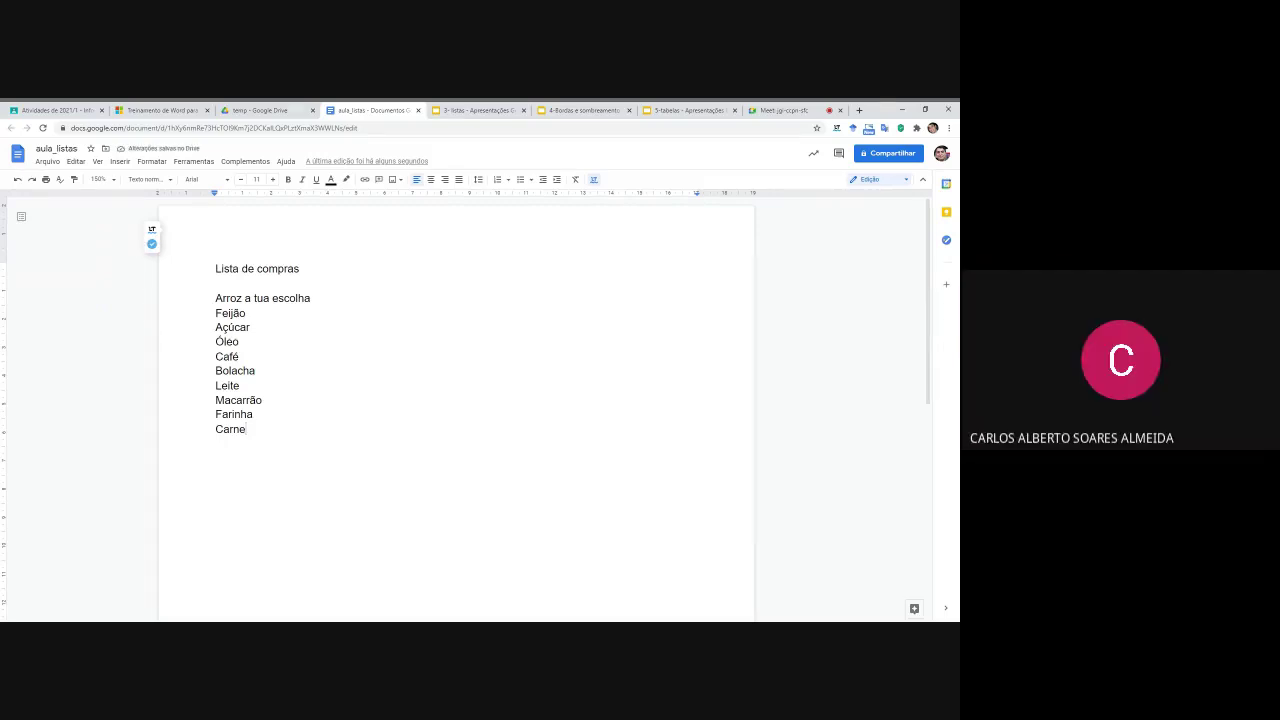
key(Return)
text(Cebola)
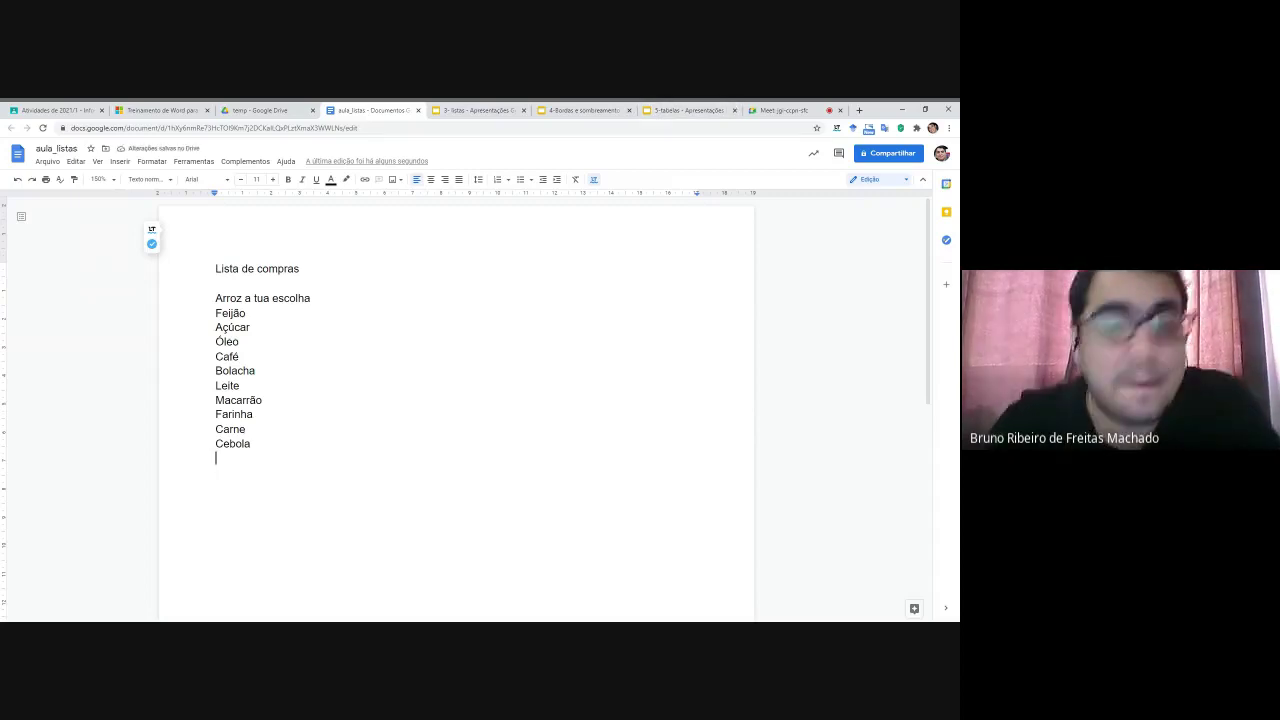
click(217, 283)
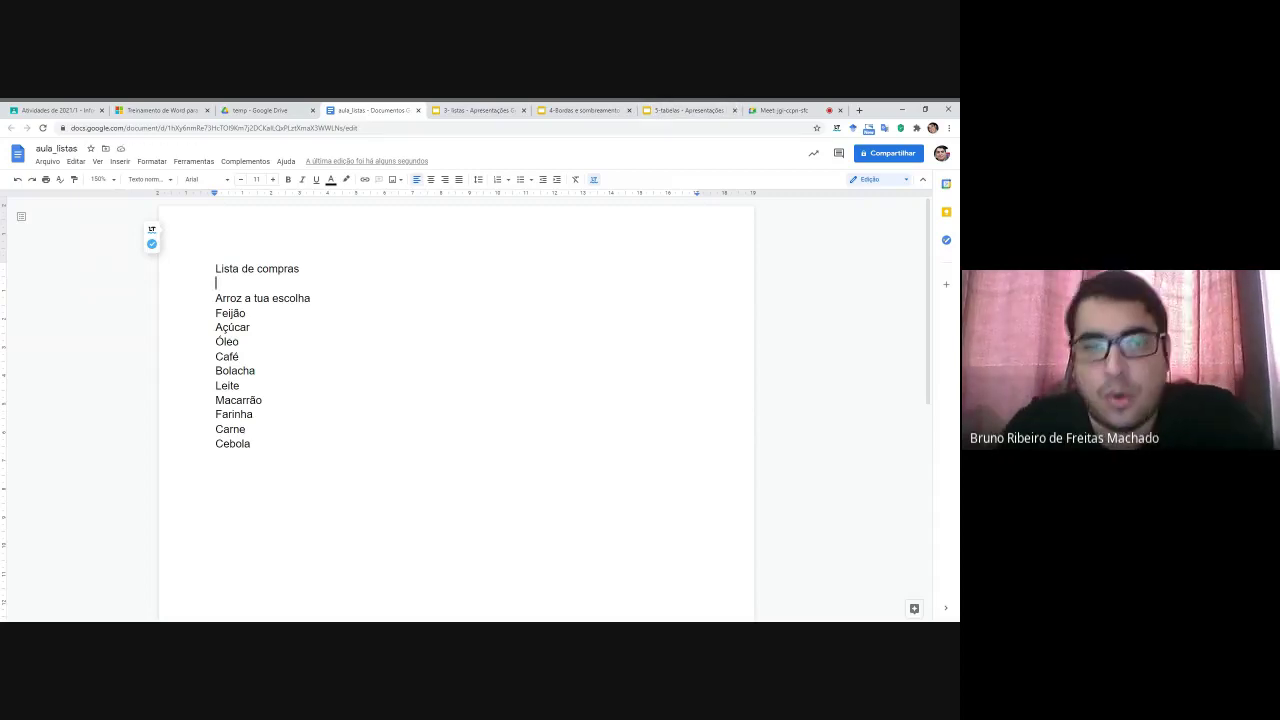
click(251, 443)
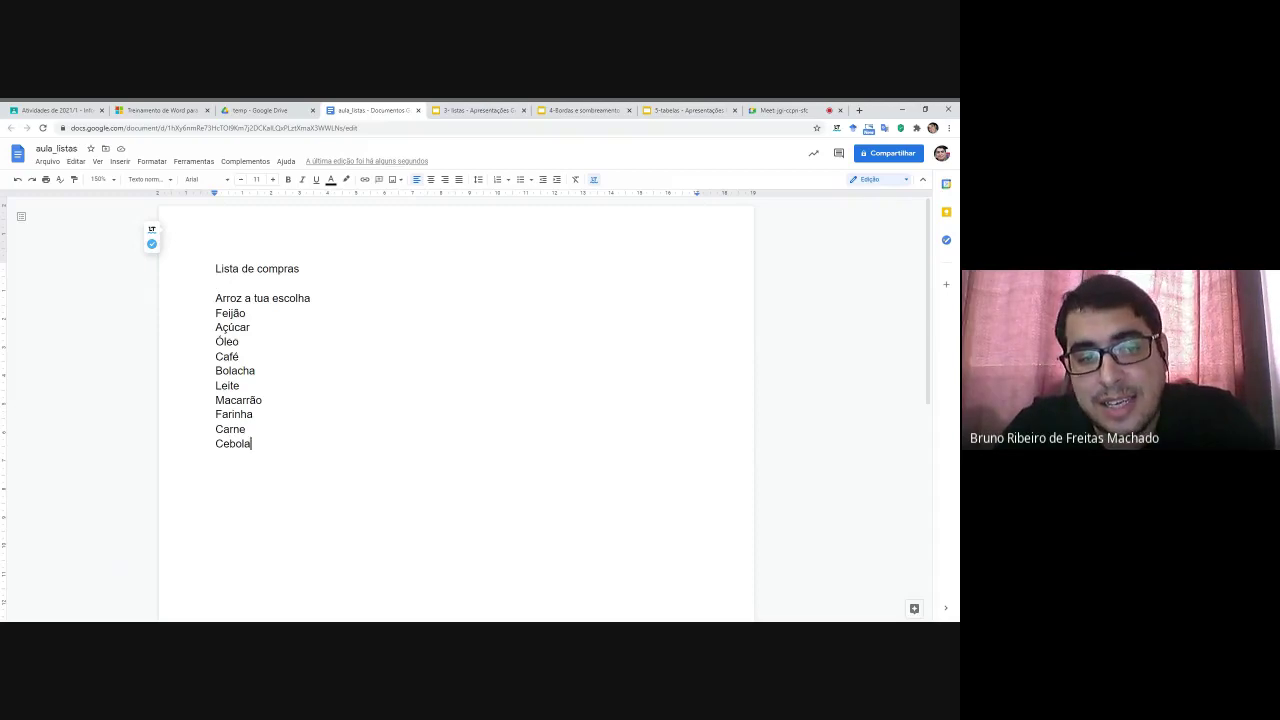
drag(251, 443, 215, 298)
click(240, 313)
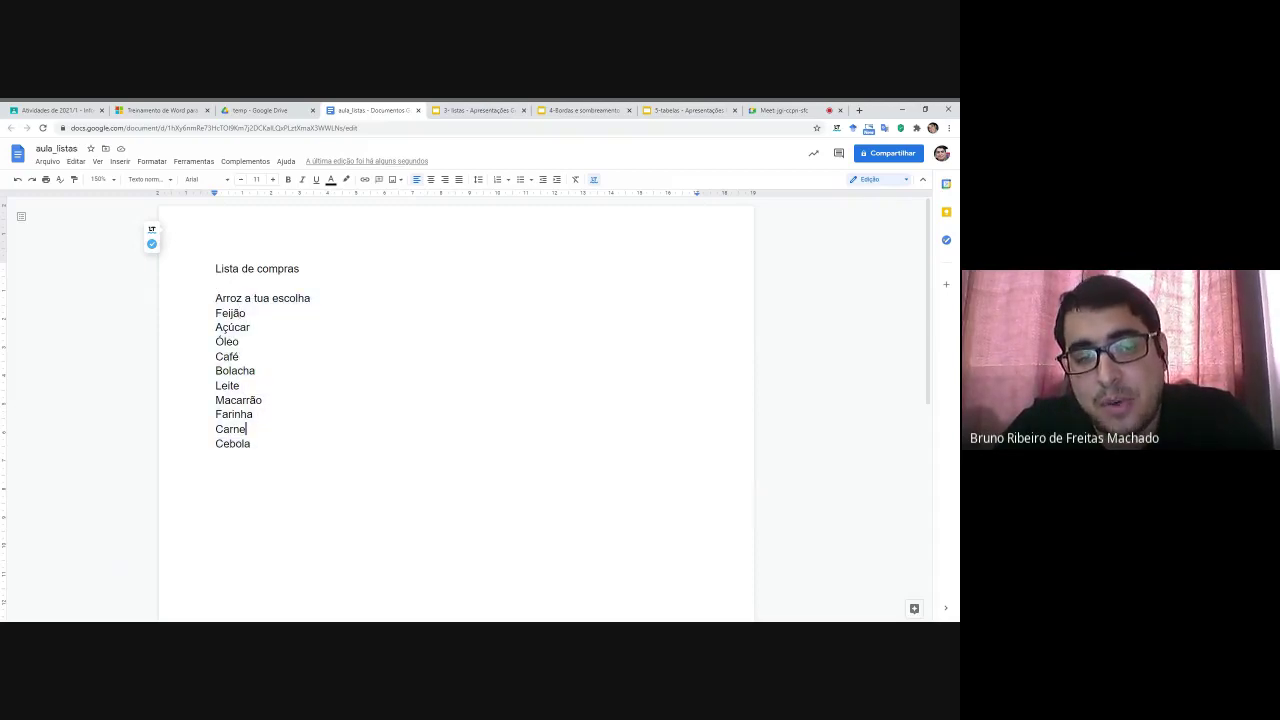
drag(250, 443, 215, 356)
key(shift+Up)
key(shift+Up)
key(shift+Up)
key(shift+Up)
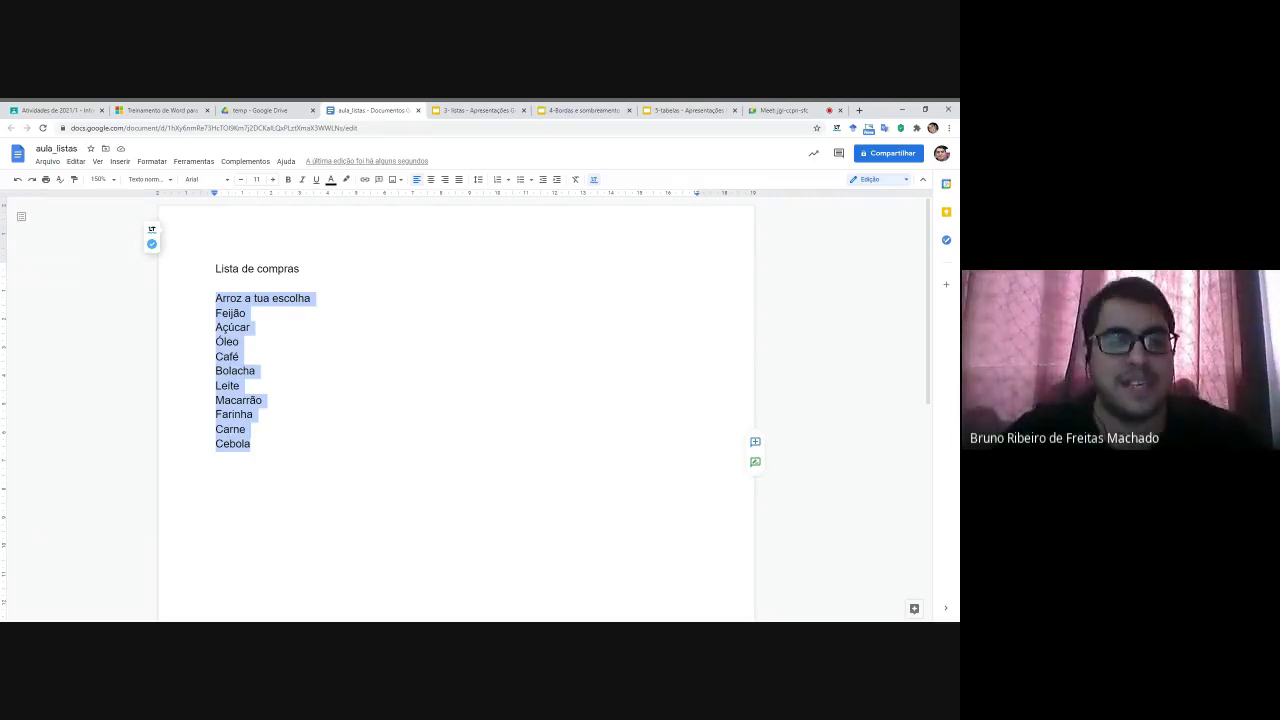
Step: Number the first five items by hand, with 1) before Arroz a tua escolha and 2 to 5 before Feijão, Açúcar, Óleo and Café
click(216, 298)
text(1))
key(ctrl+z)
click(216, 313)
text(2)
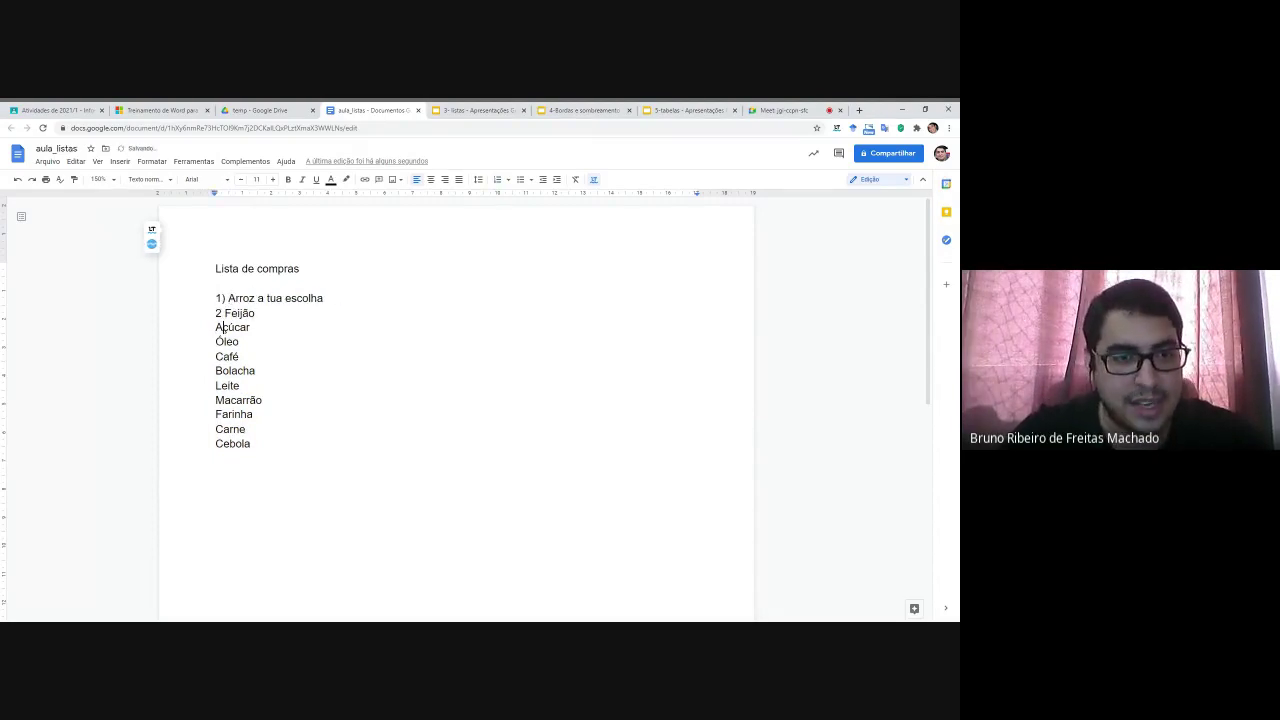
click(217, 327)
text(3)
click(216, 341)
text(4)
click(216, 356)
text(5)
click(216, 385)
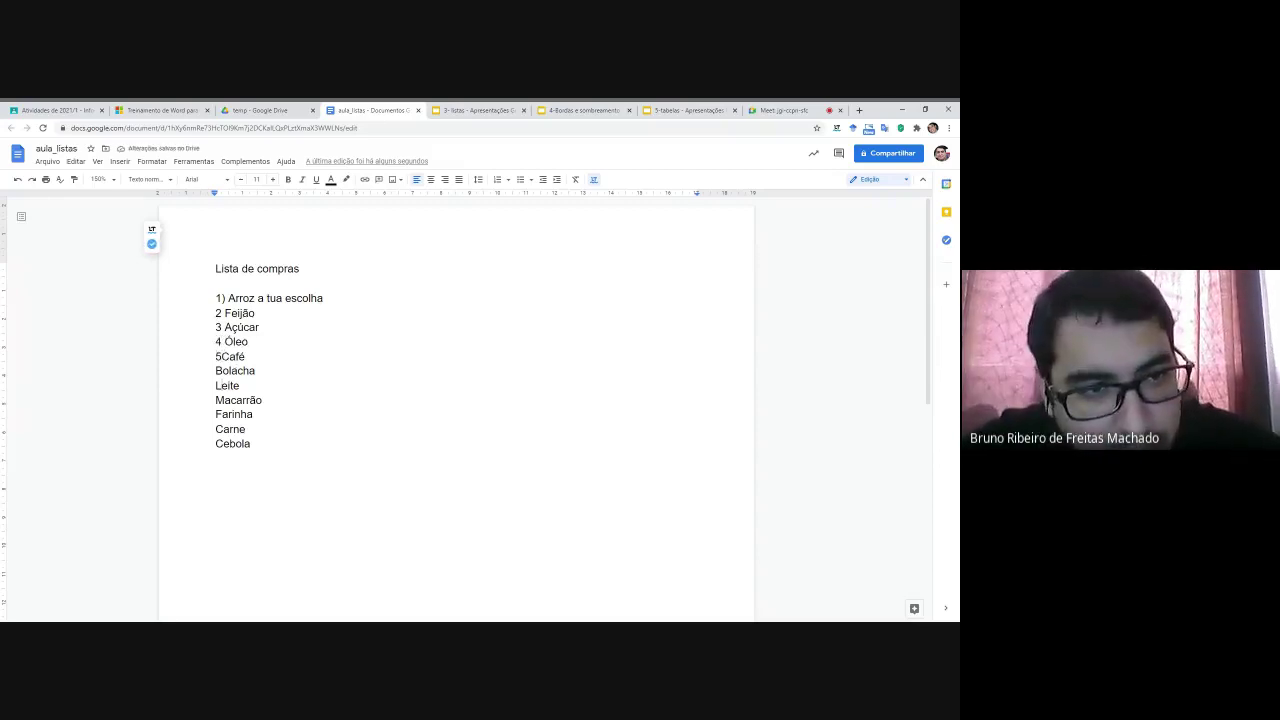
Step: Insert the item Mamão on a new line between Feijão and Açúcar
click(256, 313)
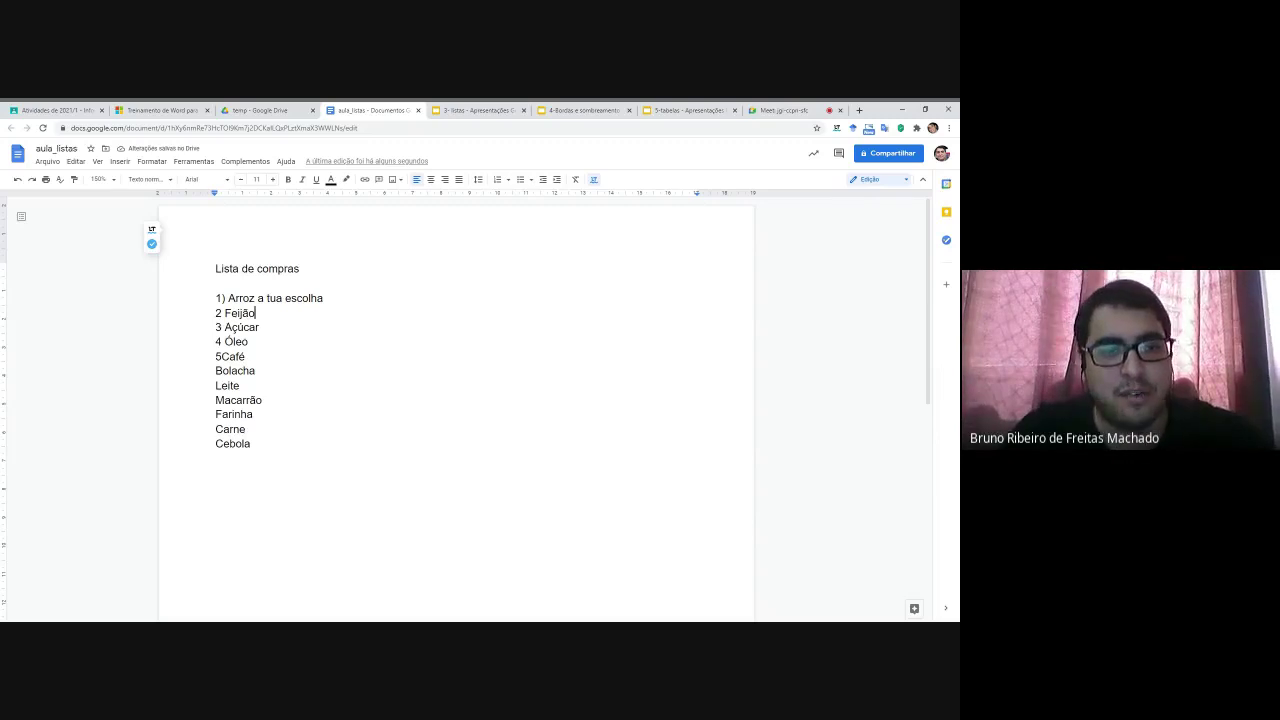
key(Return)
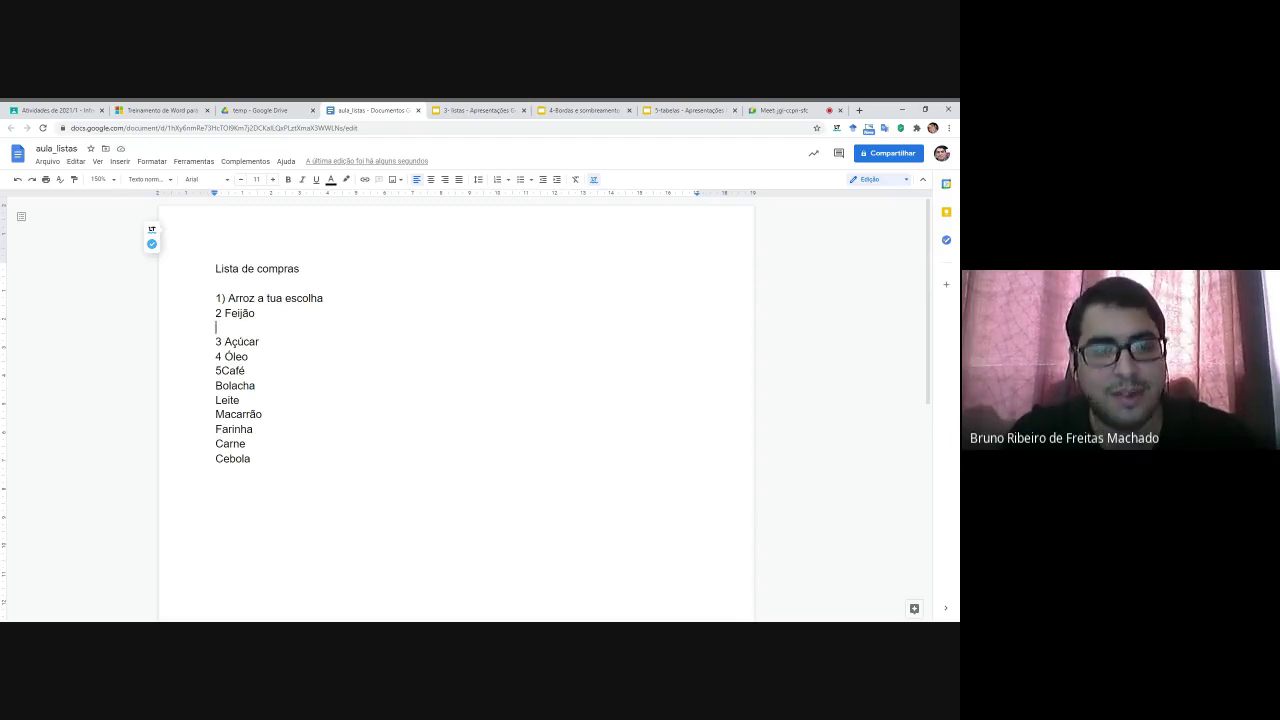
text(Mamão)
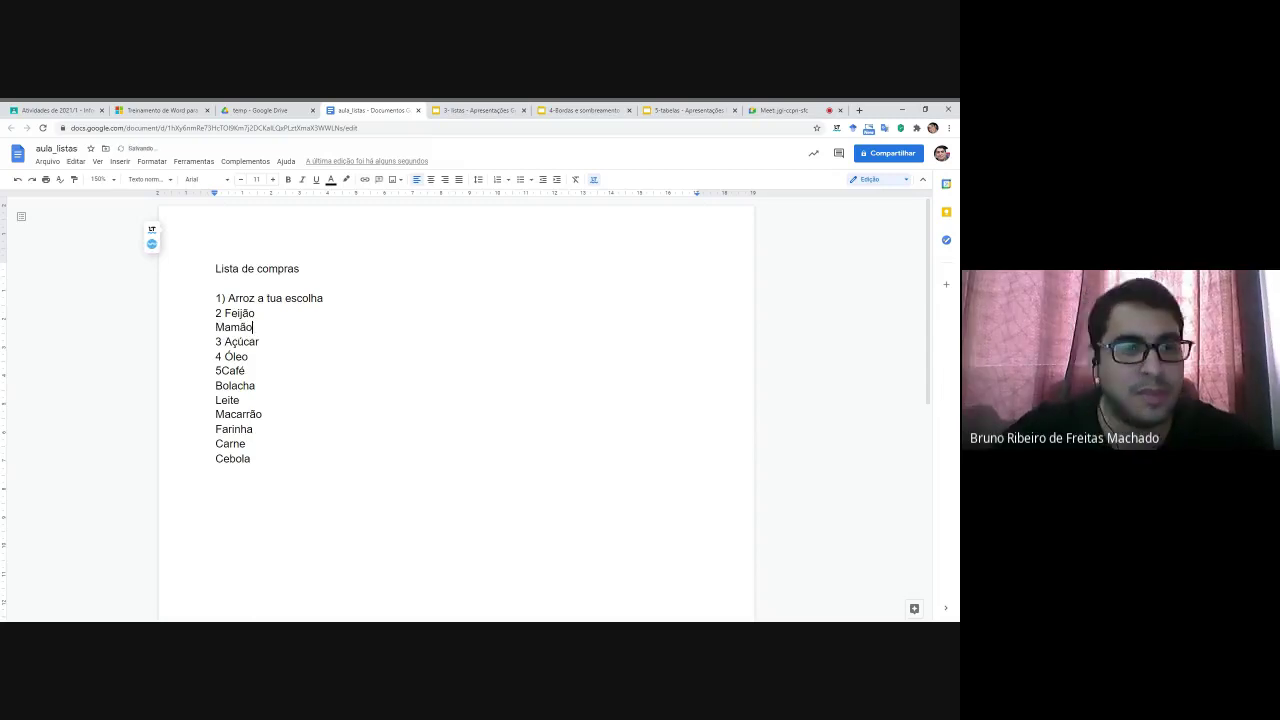
key(Right)
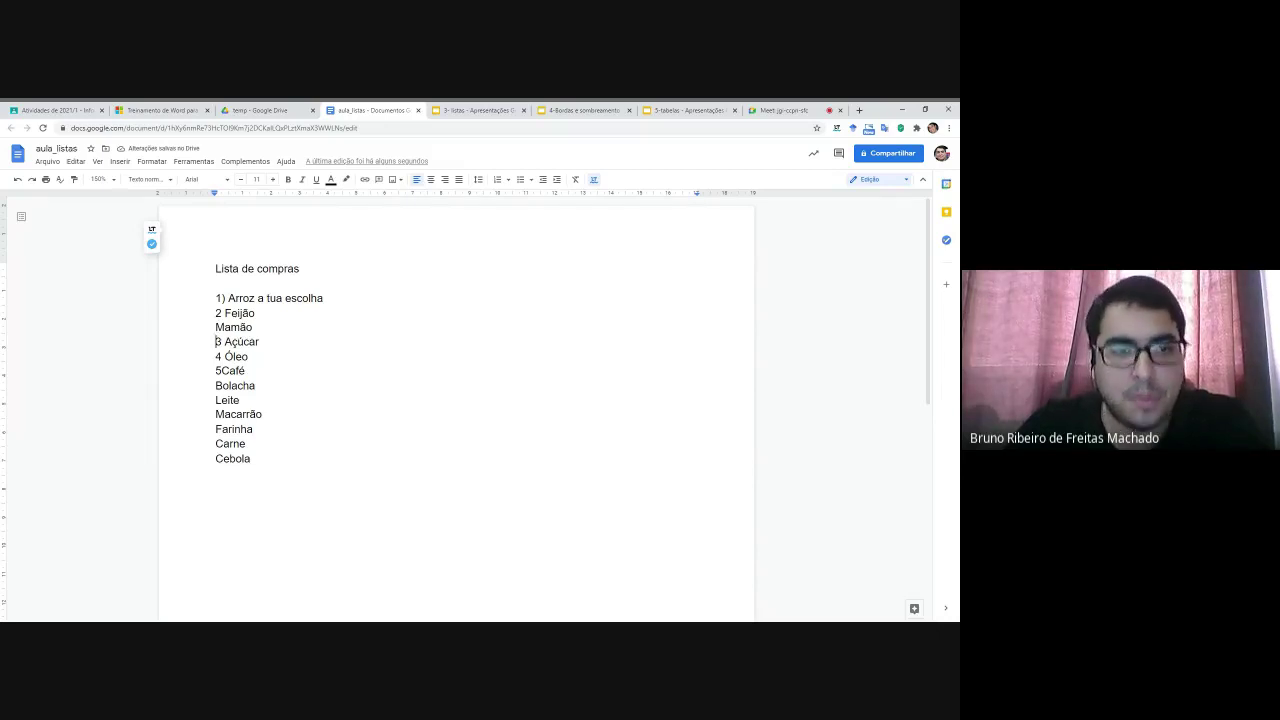
Step: Remove the hand-written numbers in front of Café, Óleo, Açúcar, Feijão and Arroz a tua escolha
click(216, 386)
key(Down)
key(Down)
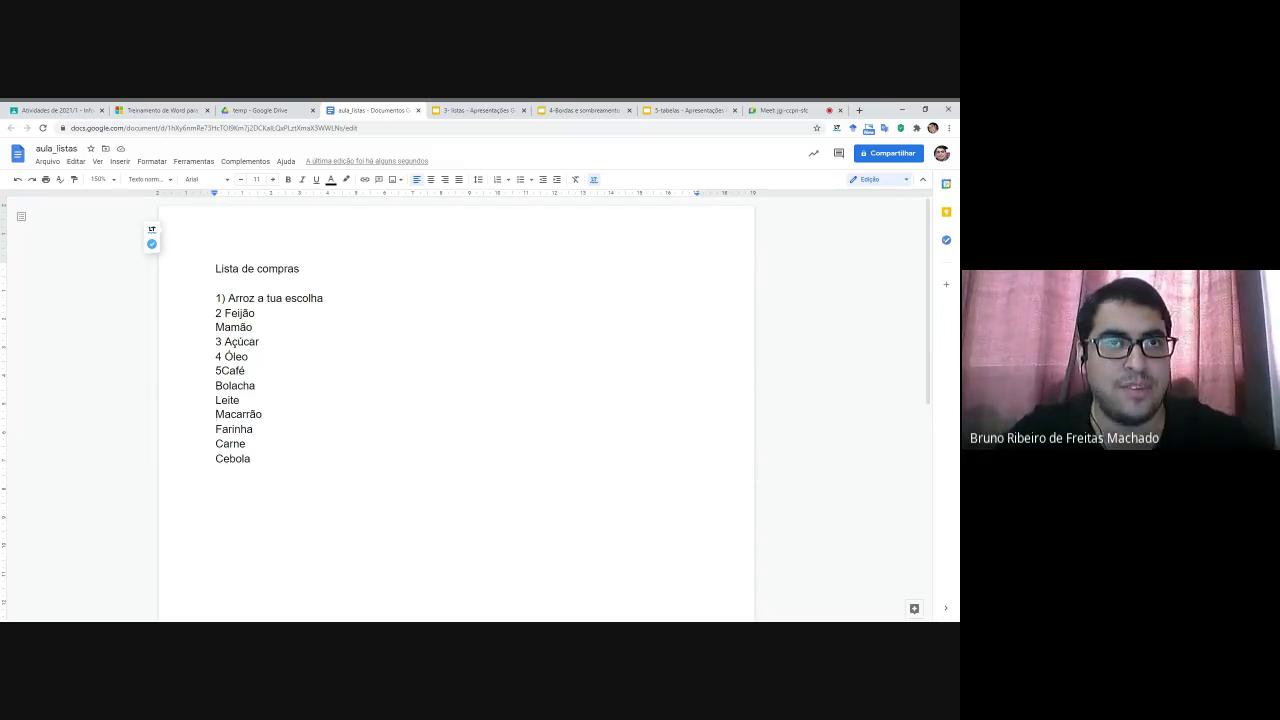
key(Up)
key(Up)
key(Up)
key(Delete)
key(Up)
key(Delete)
key(Delete)
key(Up)
key(Delete)
key(Delete)
key(Up)
key(Delete)
key(Delete)
key(Up)
key(Delete)
key(Delete)
key(Delete)
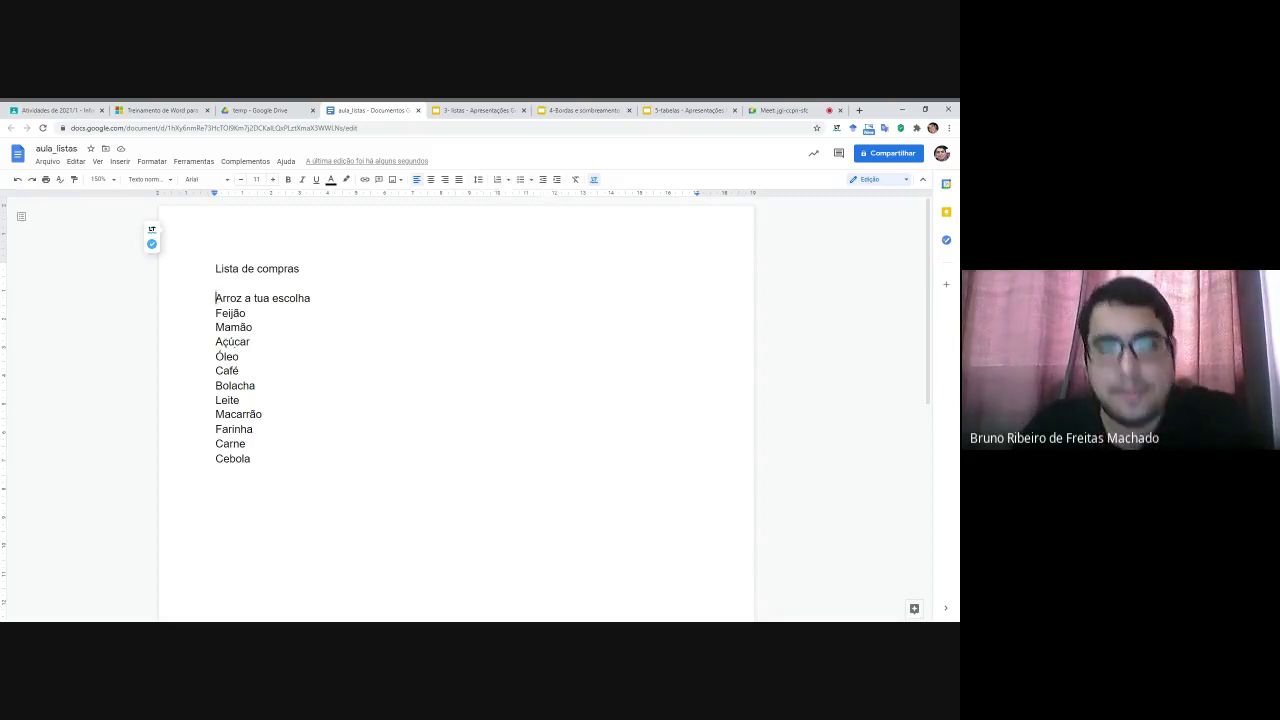
Step: Format all the items from Arroz a tua escolha to Cebola as a bulleted list with star bullets
drag(251, 459, 215, 298)
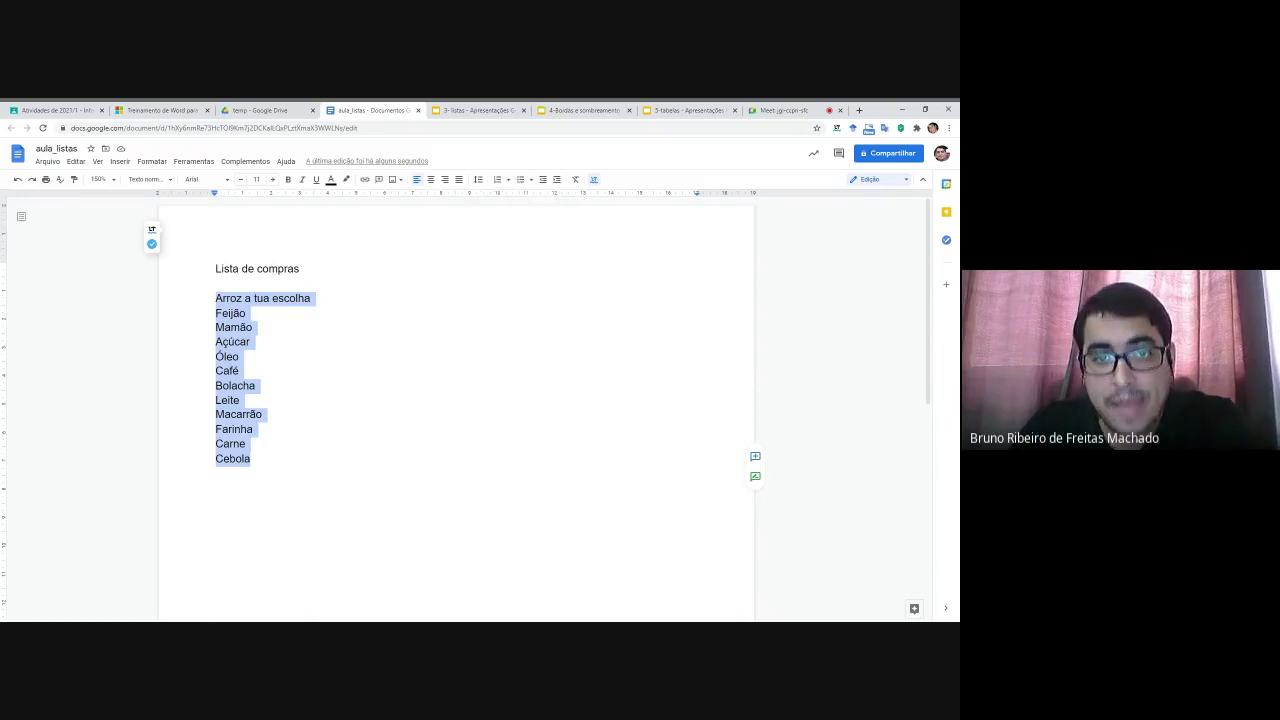
click(520, 181)
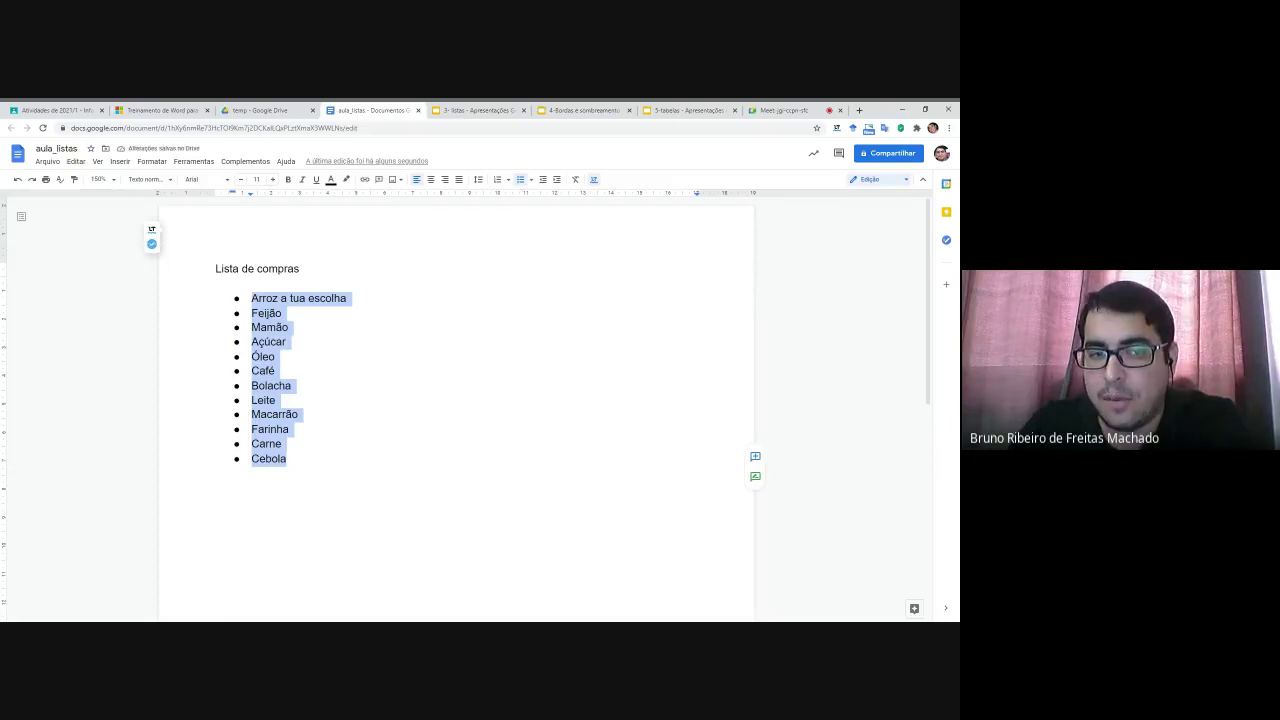
click(532, 180)
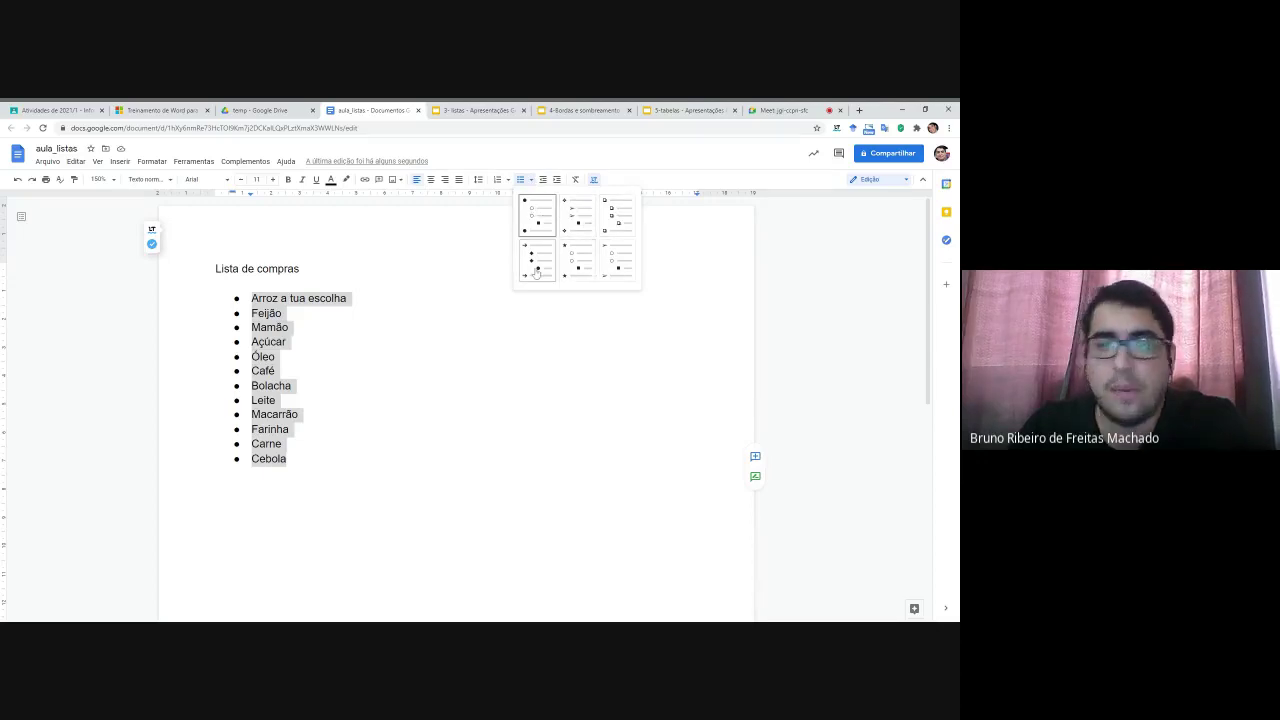
click(576, 257)
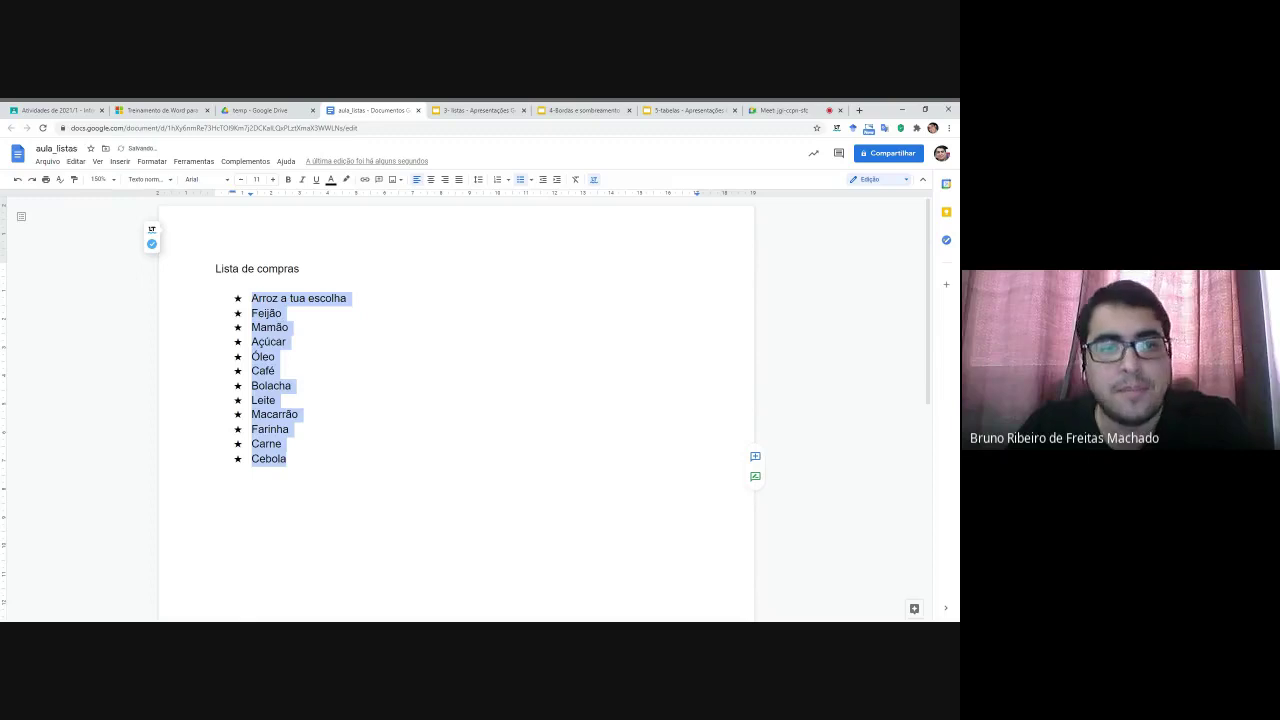
click(287, 341)
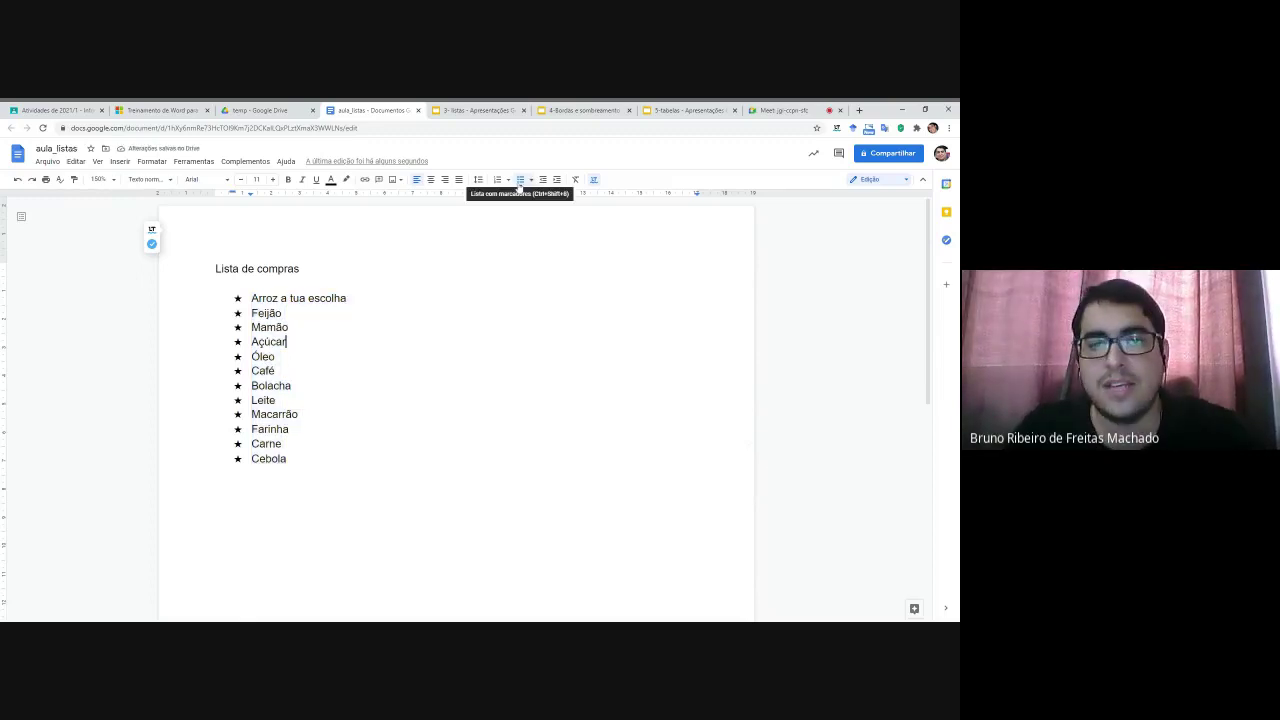
key(ctrl+End)
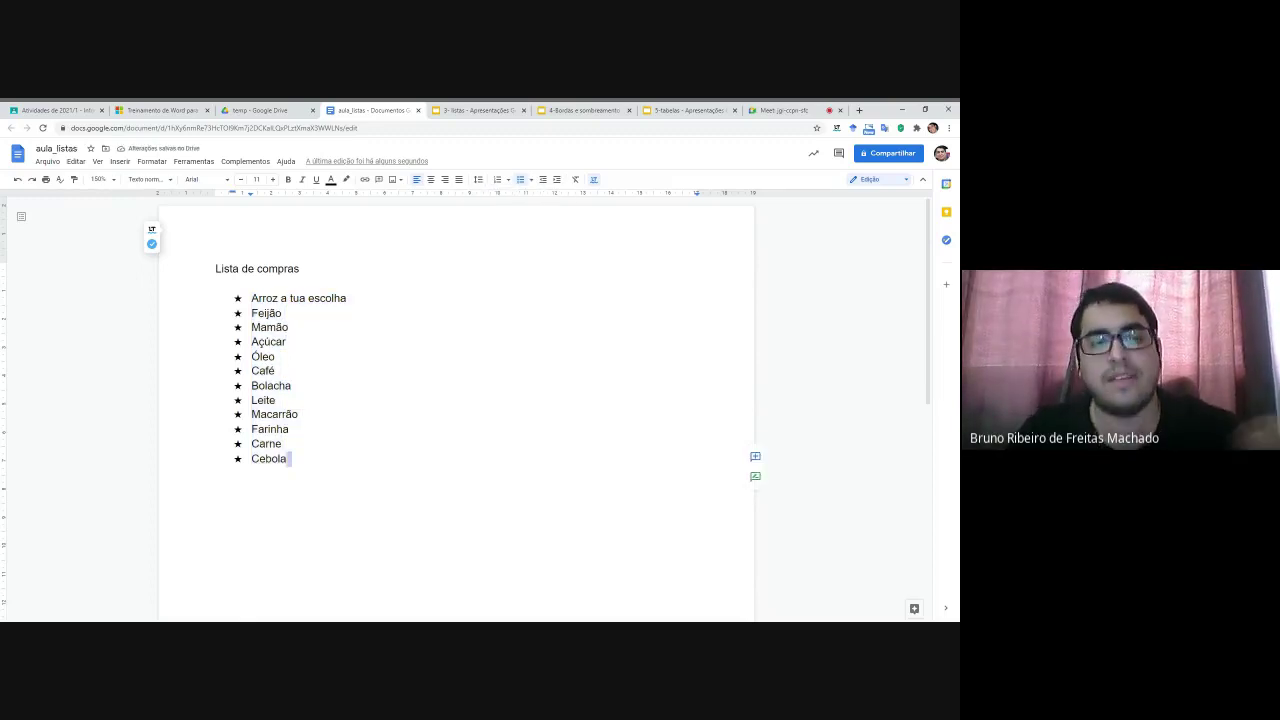
key(Up)
key(Up)
key(shift+Right)
Step: Add the list item "Novo produto" directly below Café
click(287, 342)
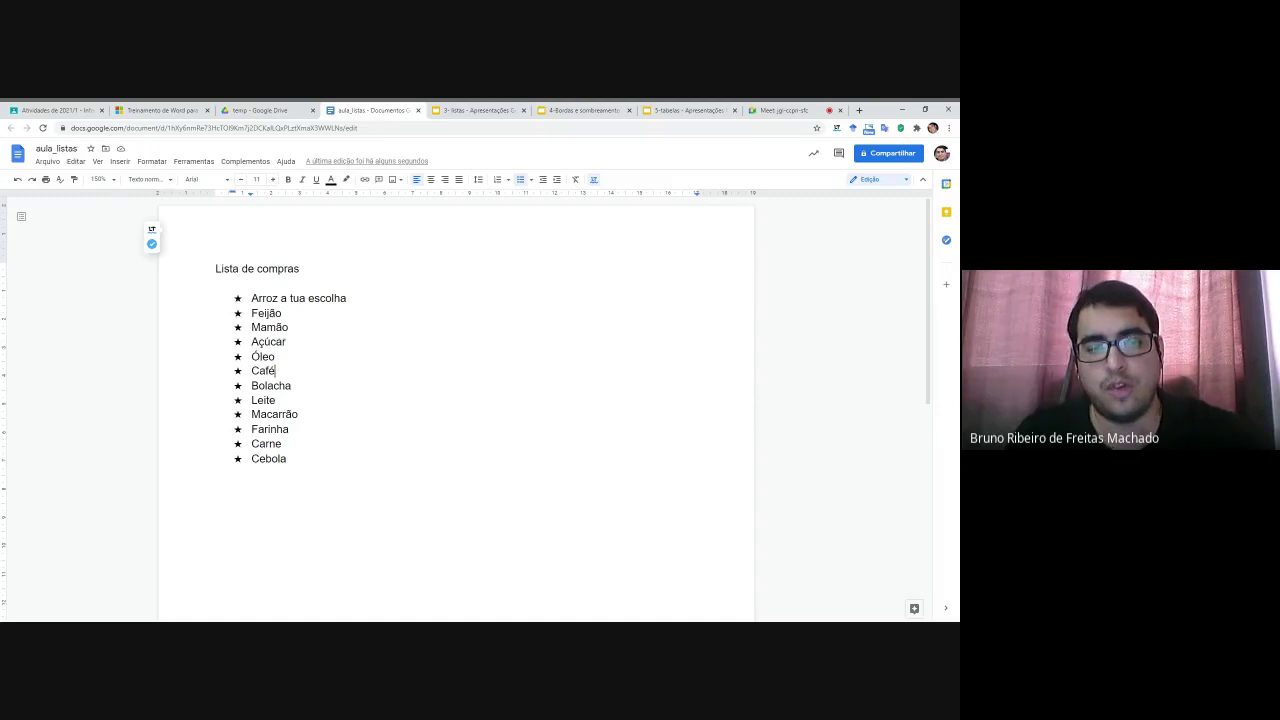
key(Return)
text(Novo produto)
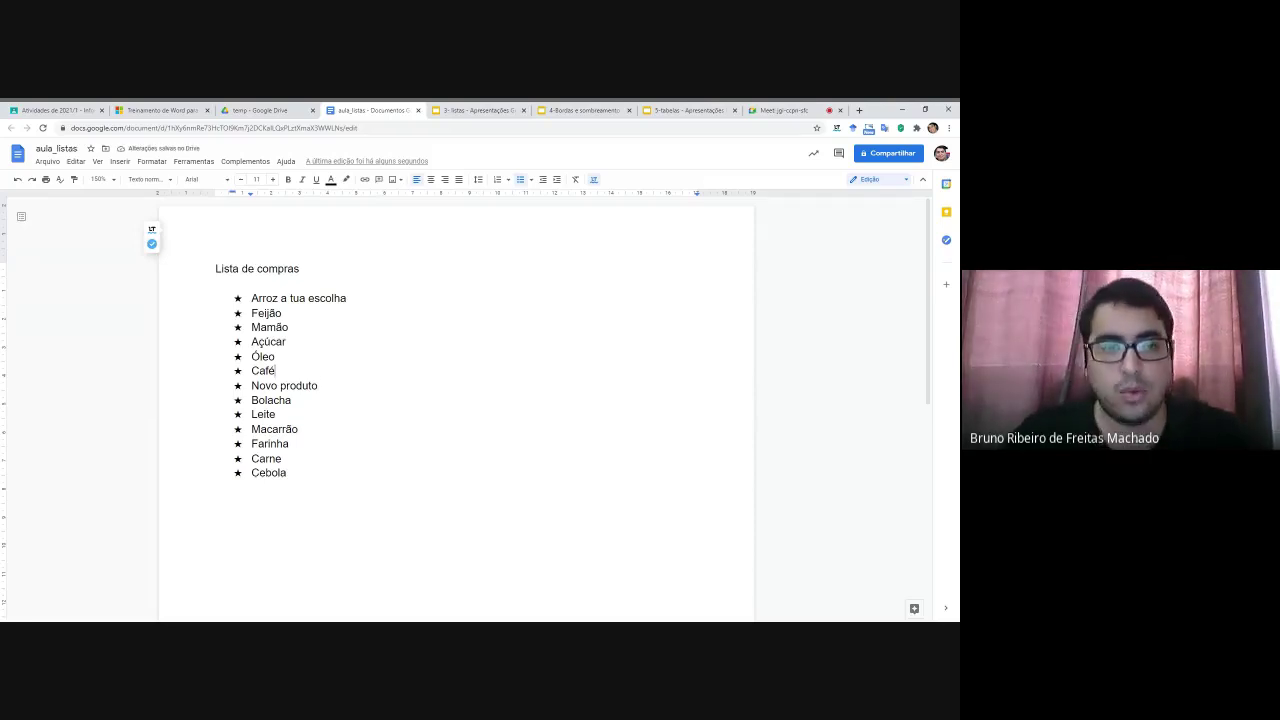
Step: Delete the Café item together with its line from the bulleted list
key(BackSpace)
key(BackSpace)
key(BackSpace)
key(BackSpace)
key(BackSpace)
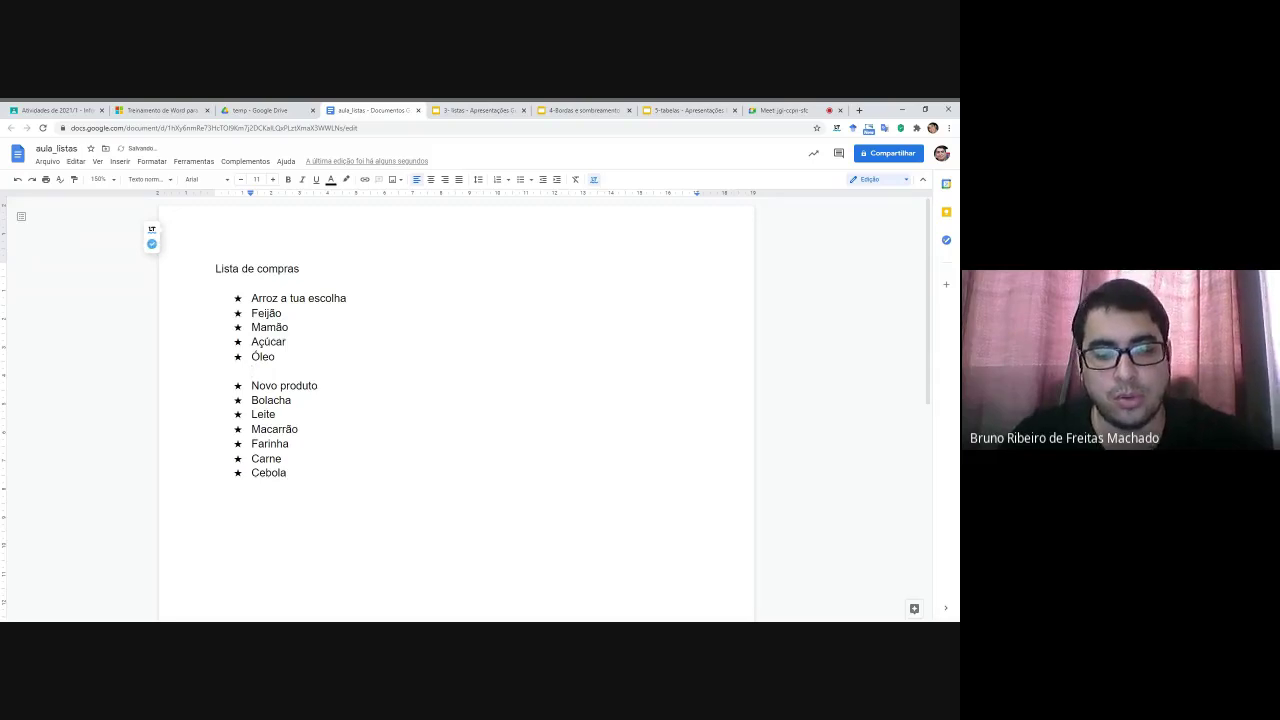
key(Delete)
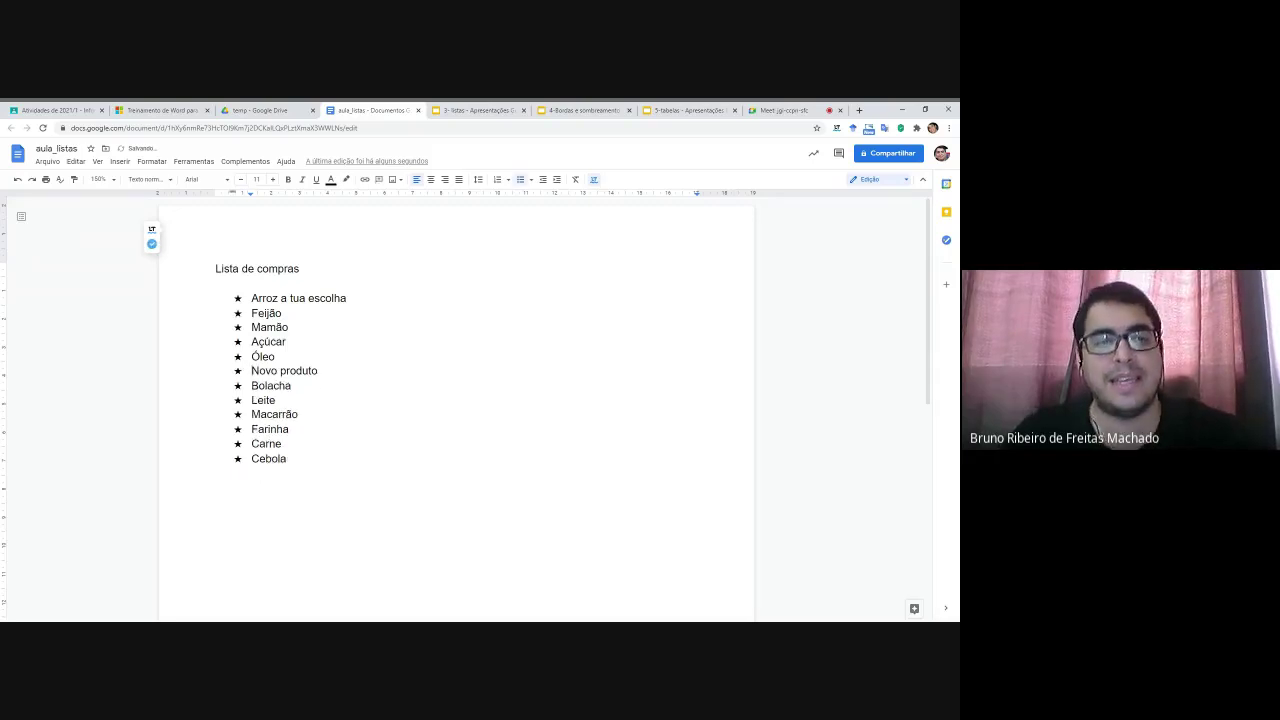
key(ctrl+End)
key(ctrl+shift+Up)
key(ctrl+shift+Up)
key(ctrl+shift+Up)
key(ctrl+shift+Up)
key(ctrl+shift+Up)
key(ctrl+shift+Up)
key(ctrl+shift+Up)
key(ctrl+shift+Up)
key(ctrl+shift+Up)
key(ctrl+shift+Up)
key(ctrl+shift+Up)
key(ctrl+shift+Up)
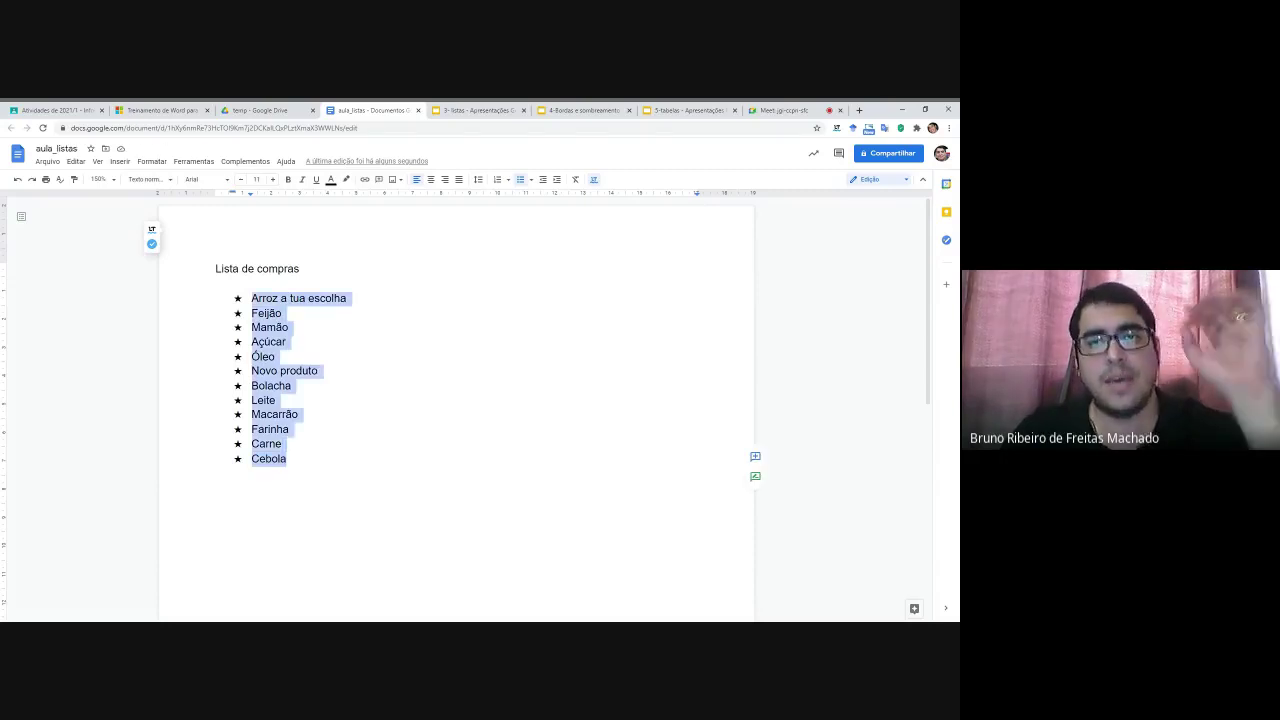
click(276, 400)
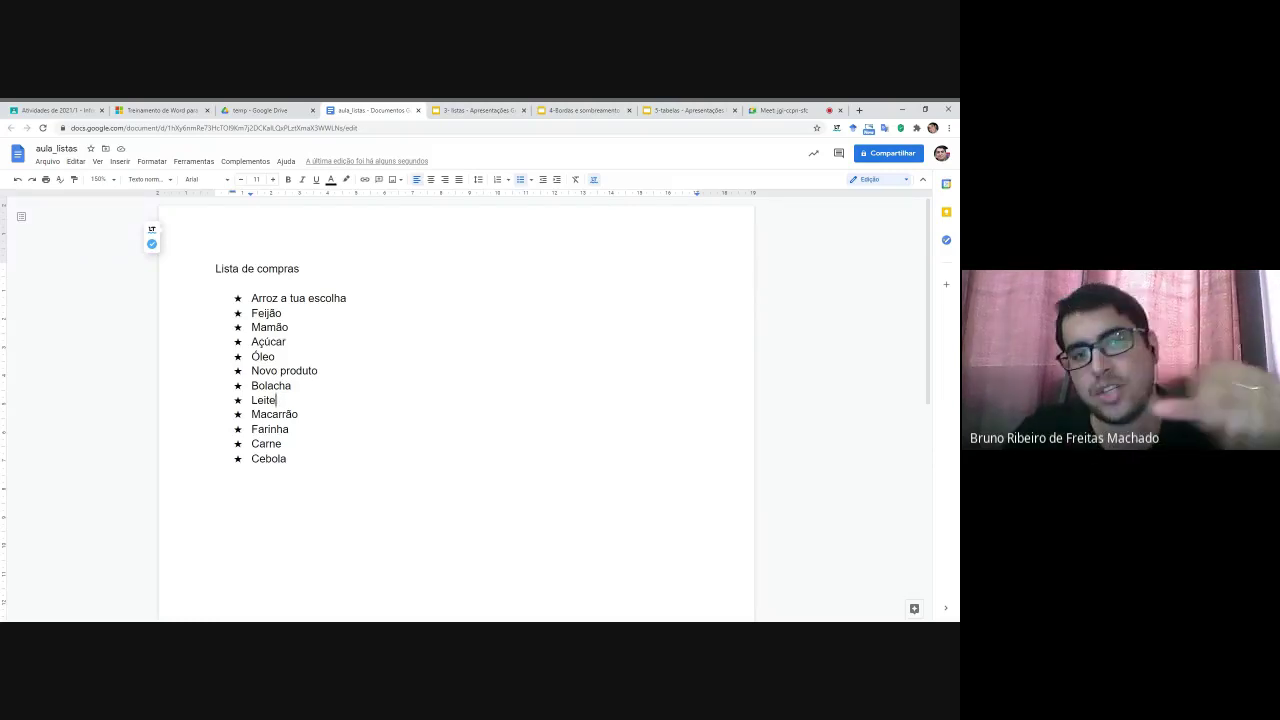
Step: Set the bullets of all the shopping items to the solid-circle style and select the whole list again
drag(287, 459, 252, 299)
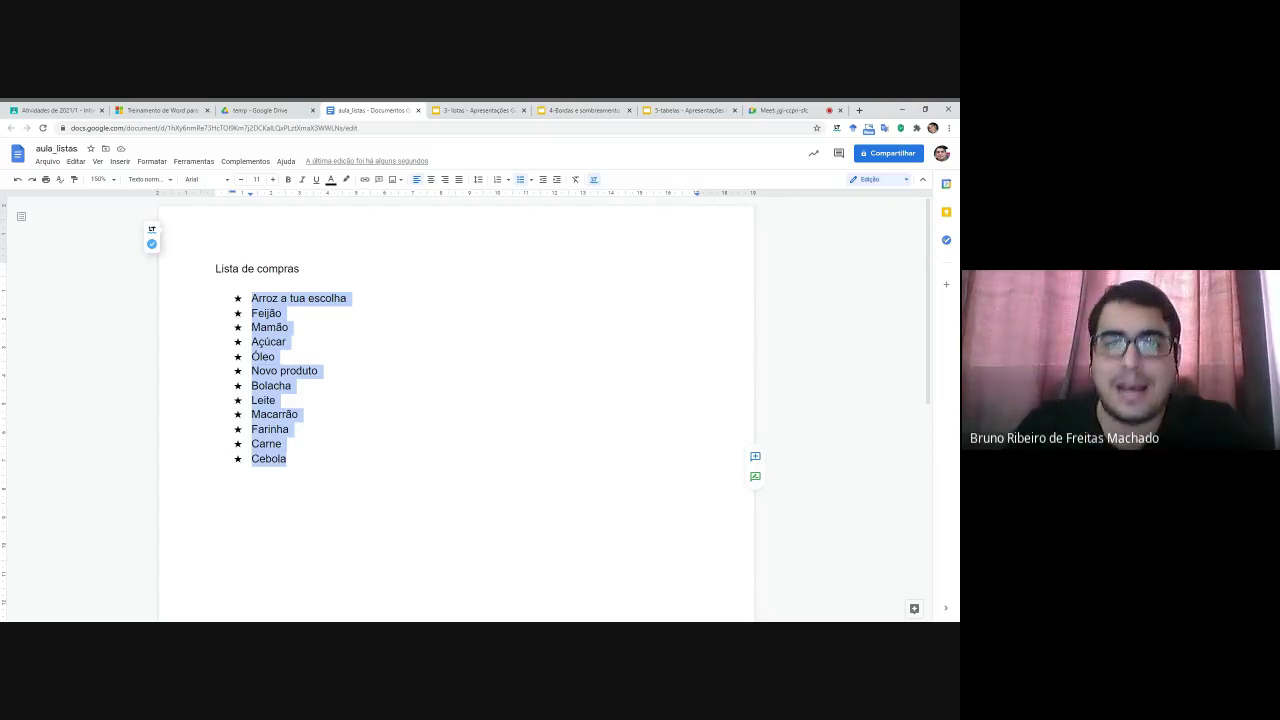
click(531, 180)
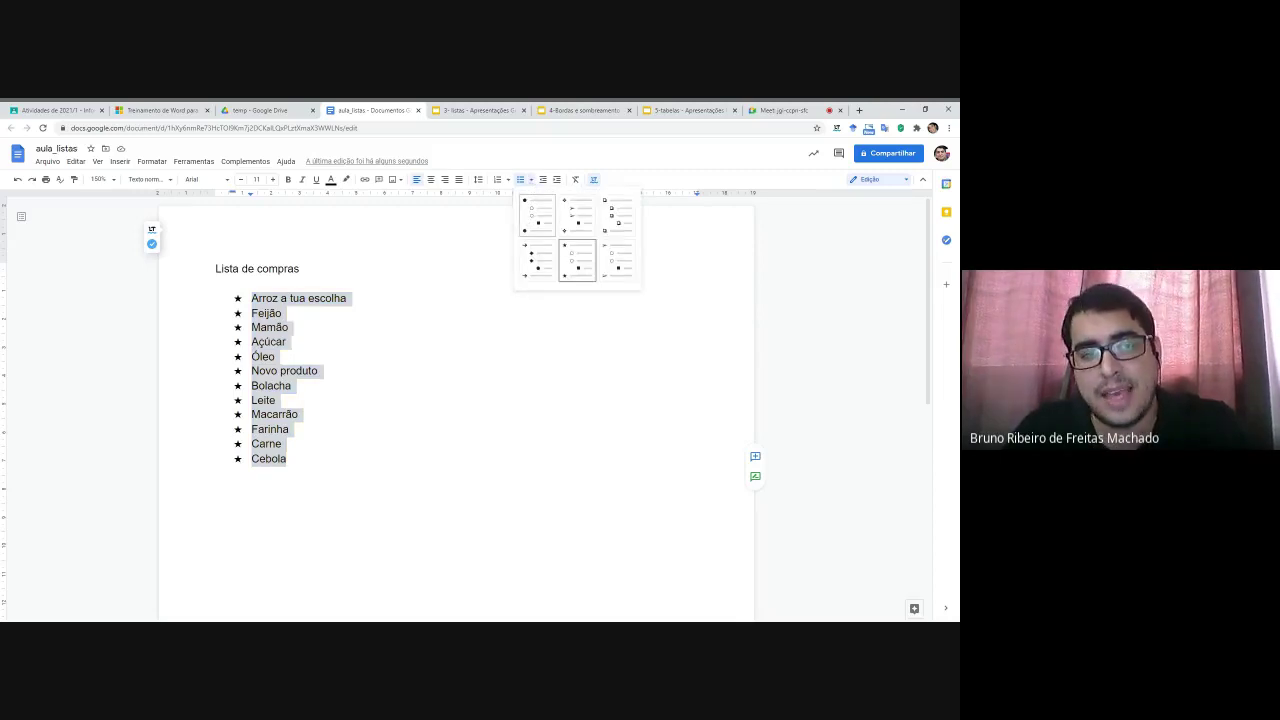
click(537, 215)
click(289, 327)
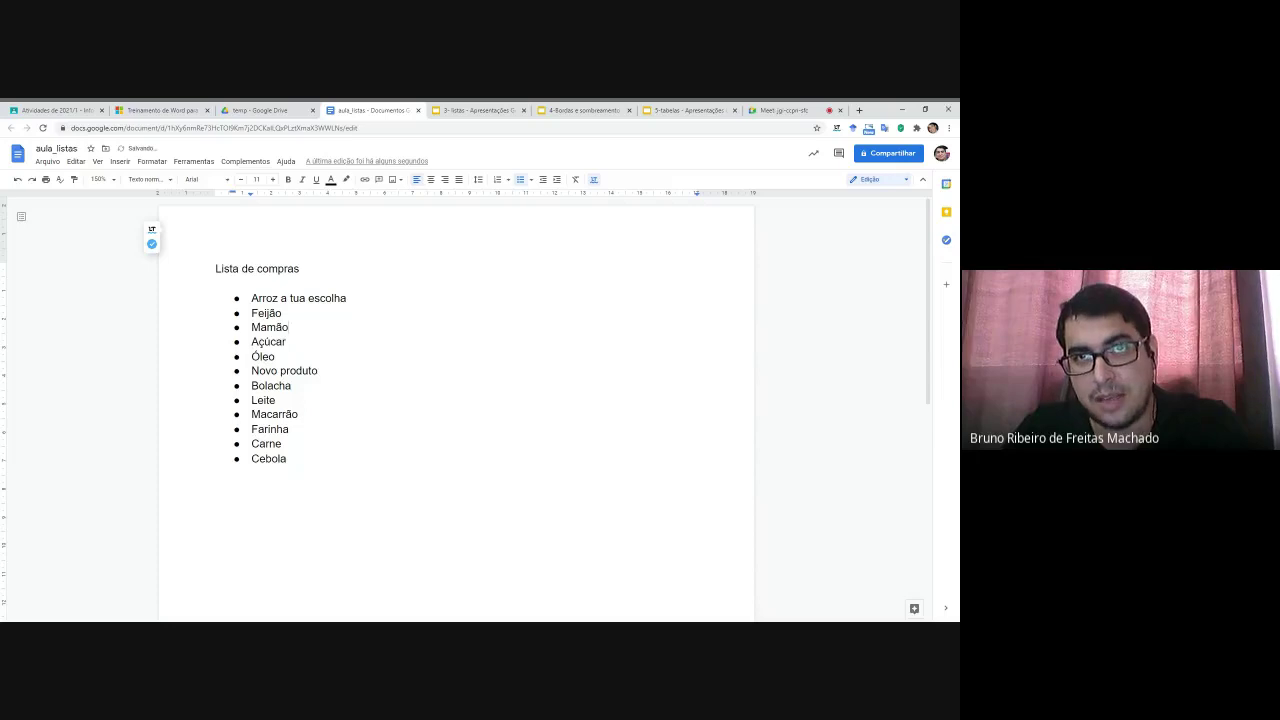
drag(287, 458, 251, 298)
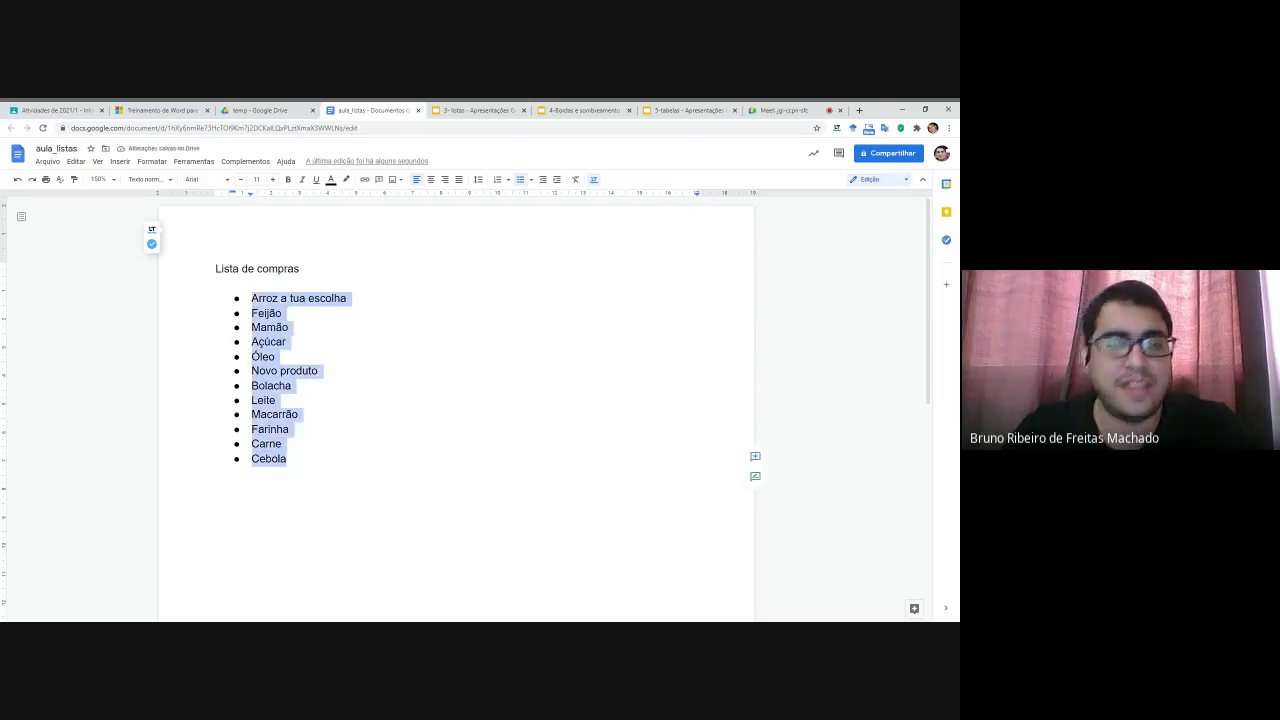
Step: Check the Google Meet call, and back in the document make Feijão a second-level bullet under Arroz a tua escolha
click(289, 327)
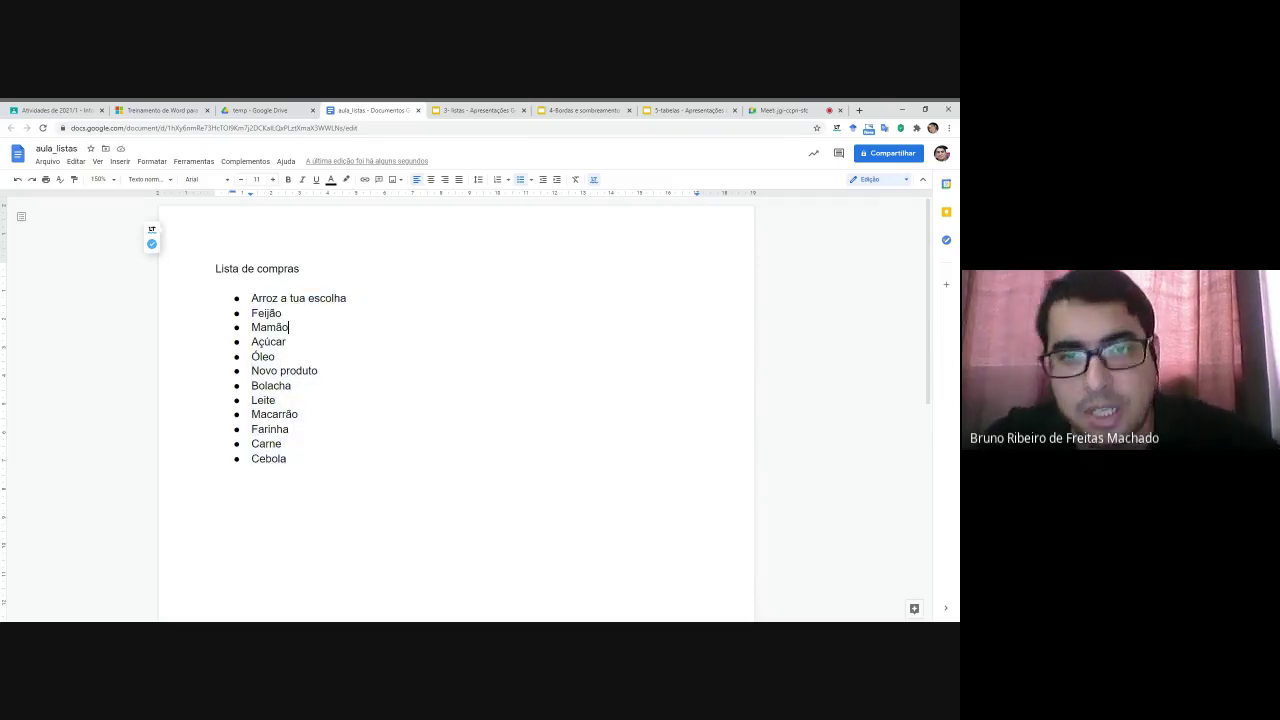
click(531, 180)
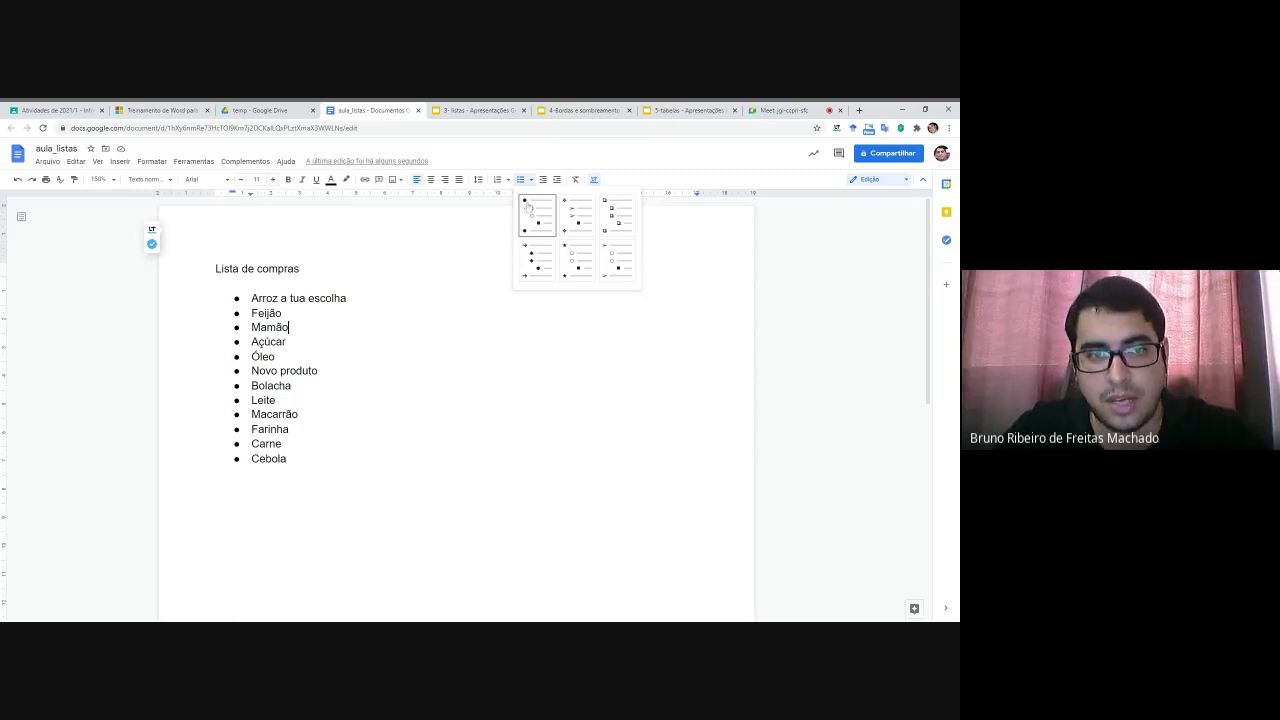
click(514, 325)
click(252, 313)
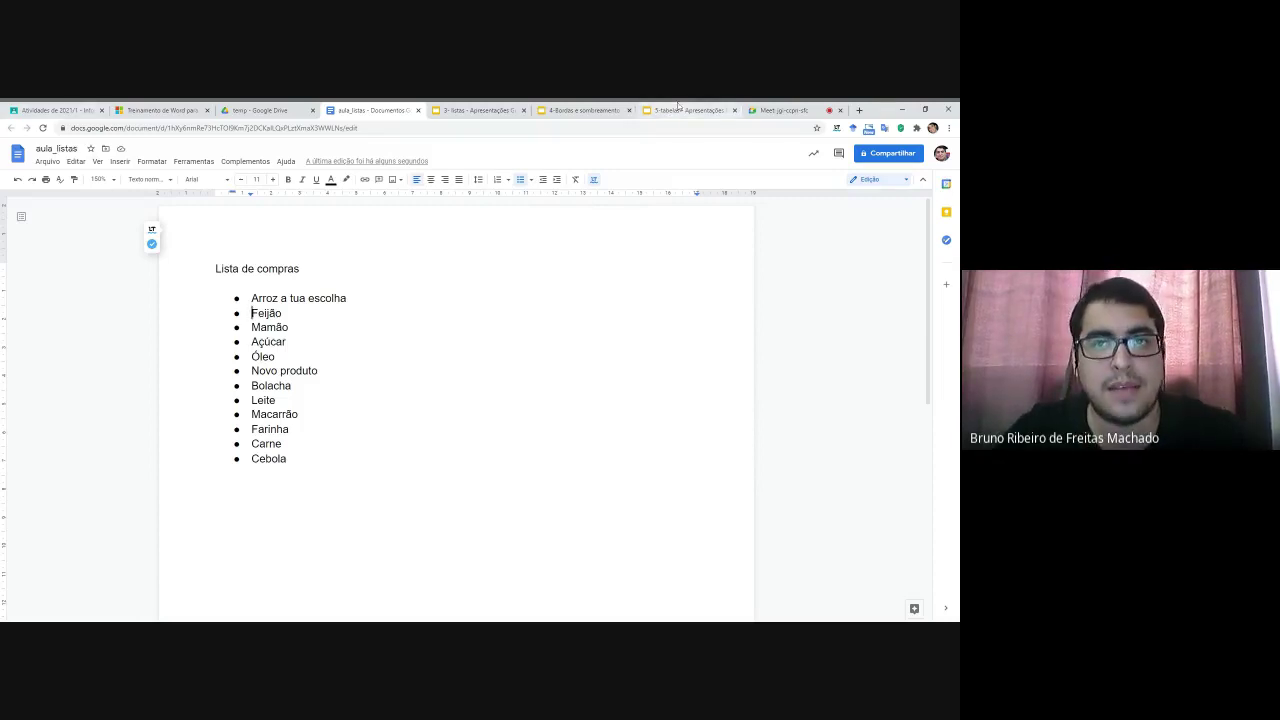
click(764, 108)
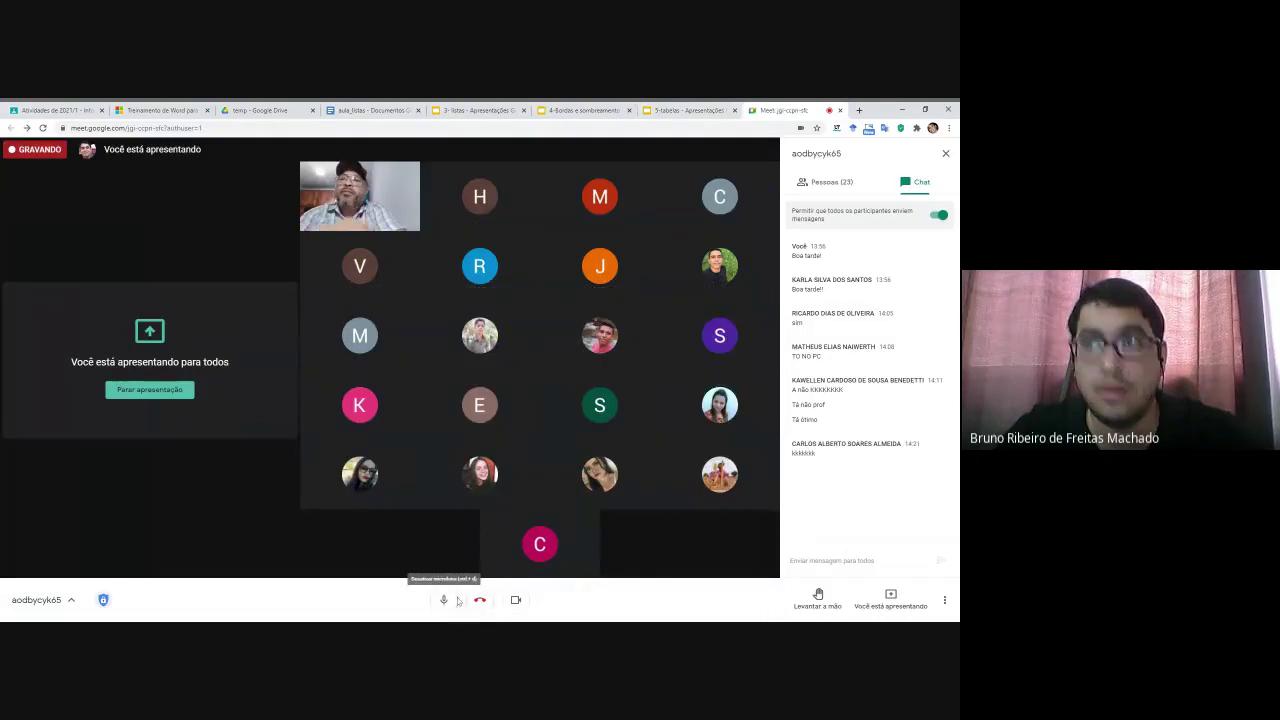
click(370, 110)
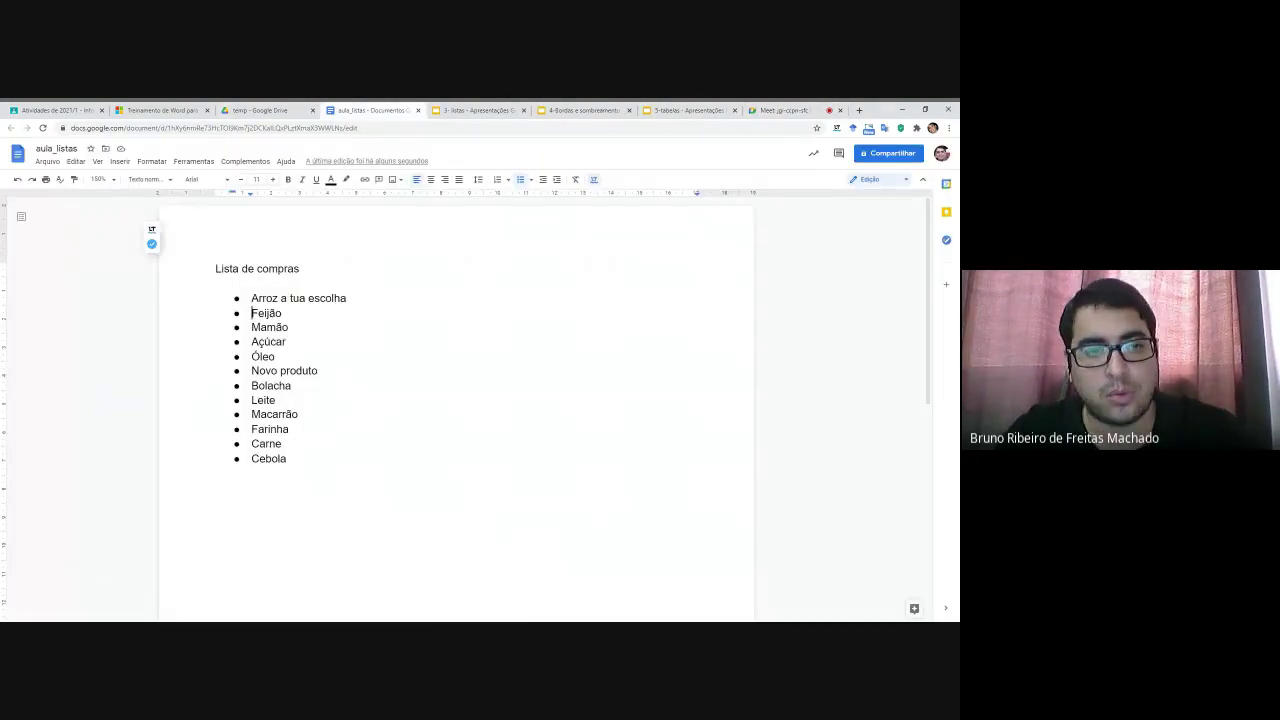
key(Tab)
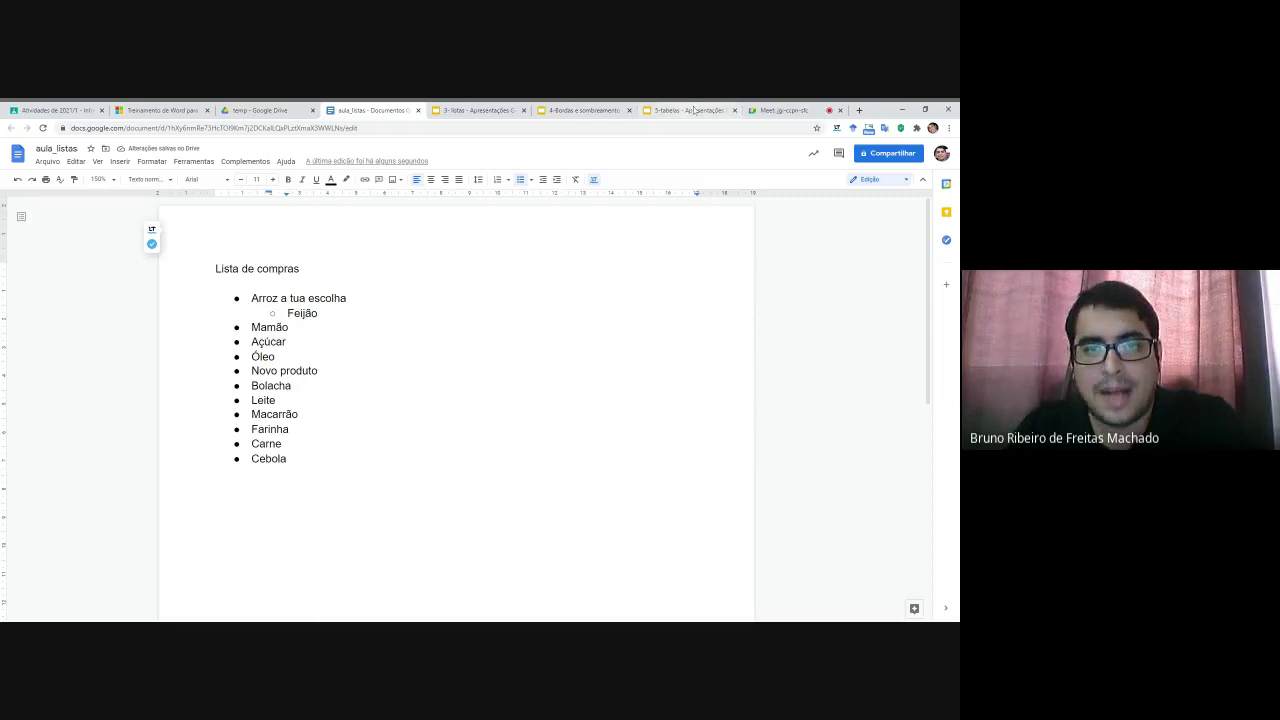
Step: Demote Mamão by two levels so it becomes a third-level bullet beneath Feijão
click(531, 179)
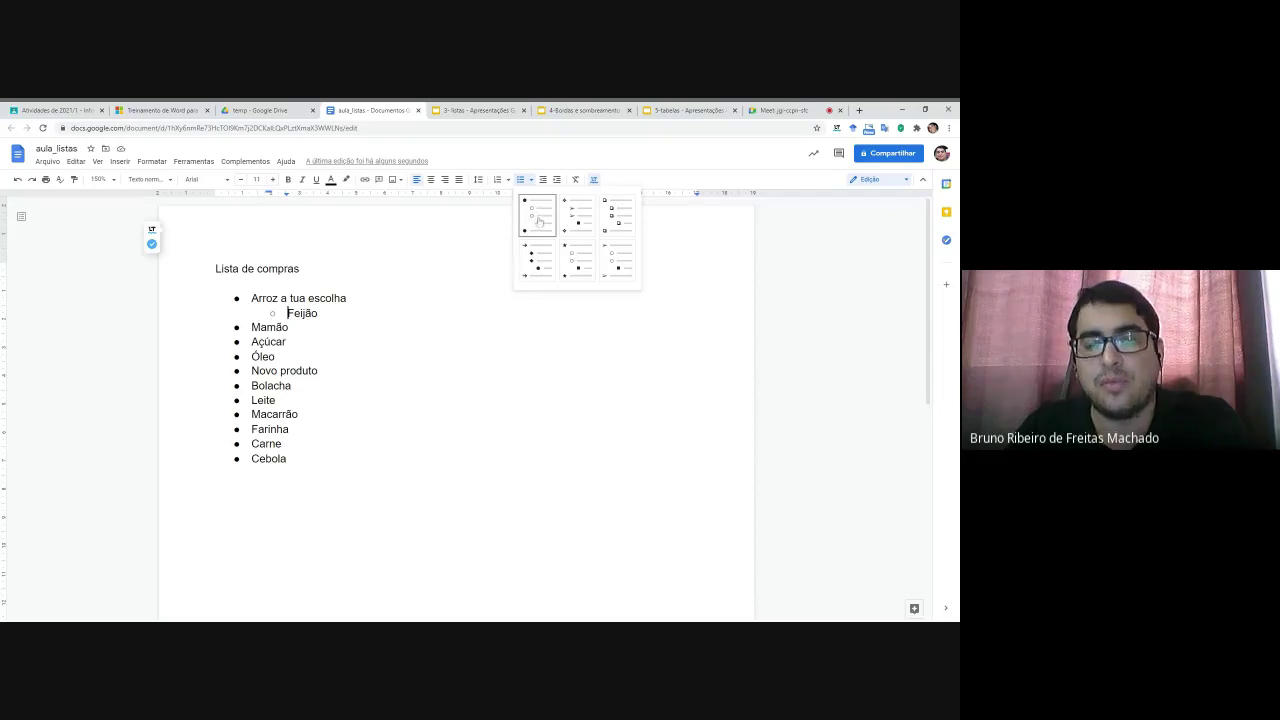
double_click(291, 328)
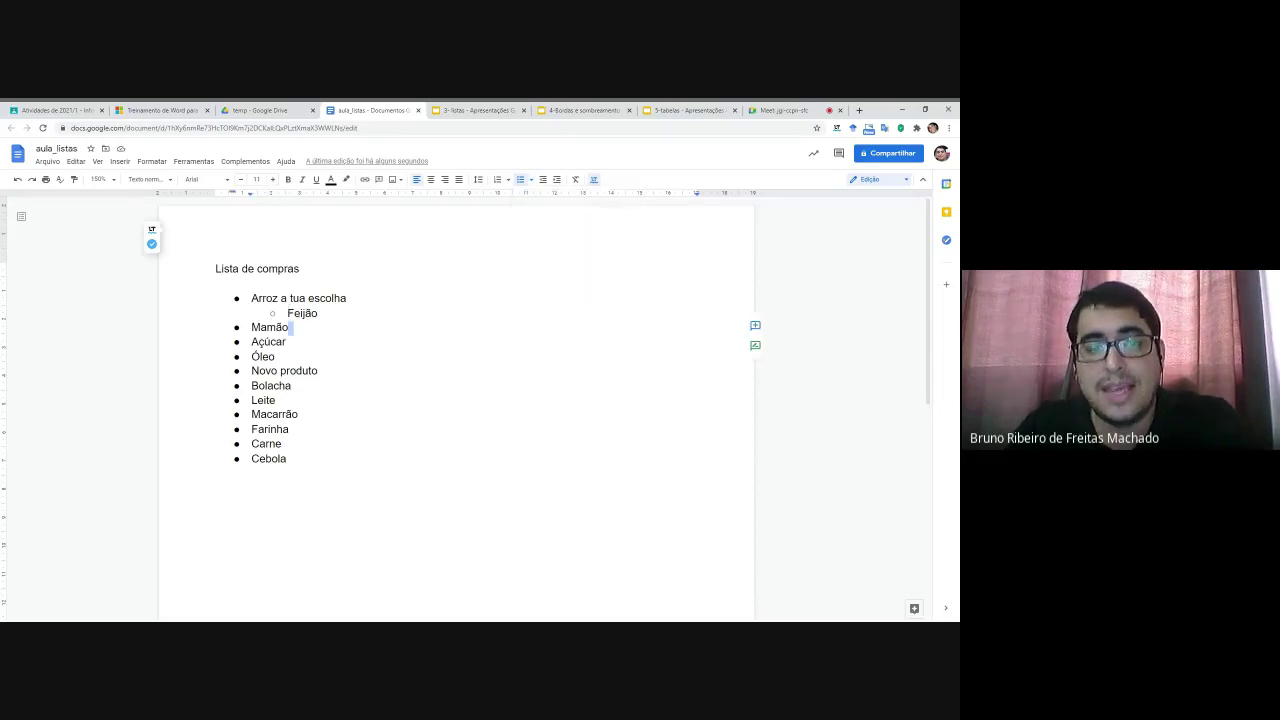
click(289, 328)
click(252, 328)
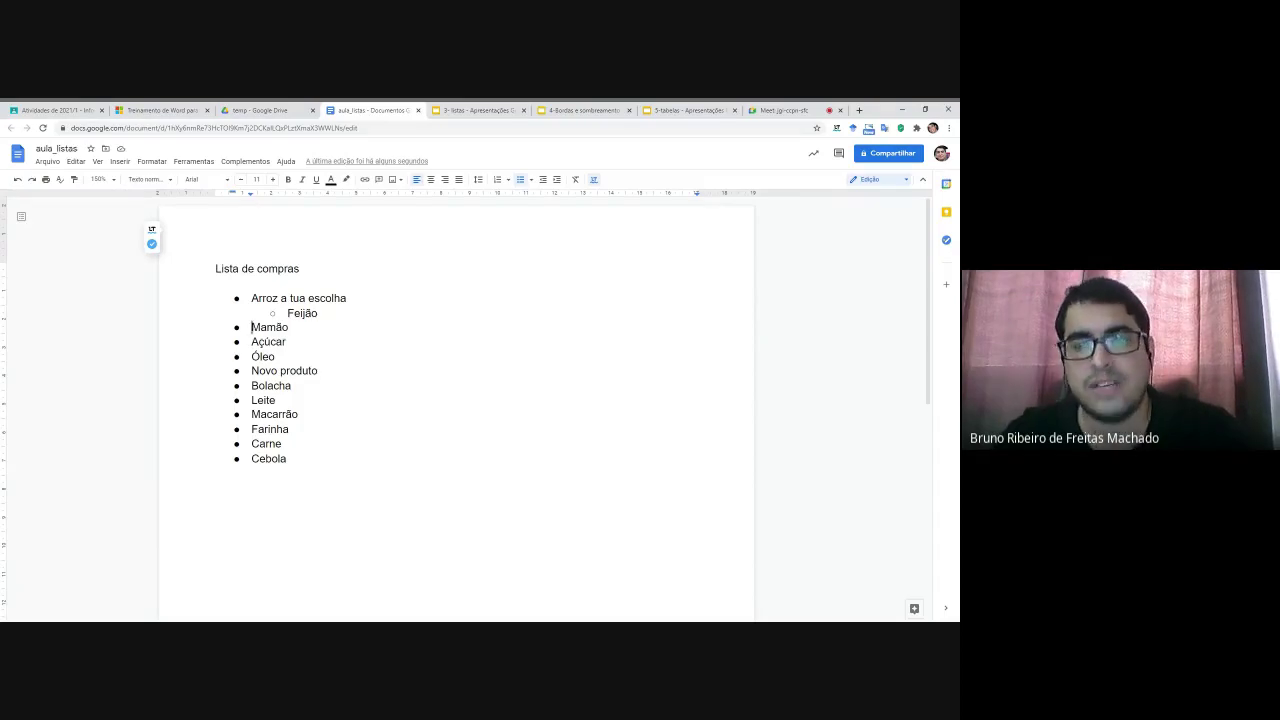
key(Tab)
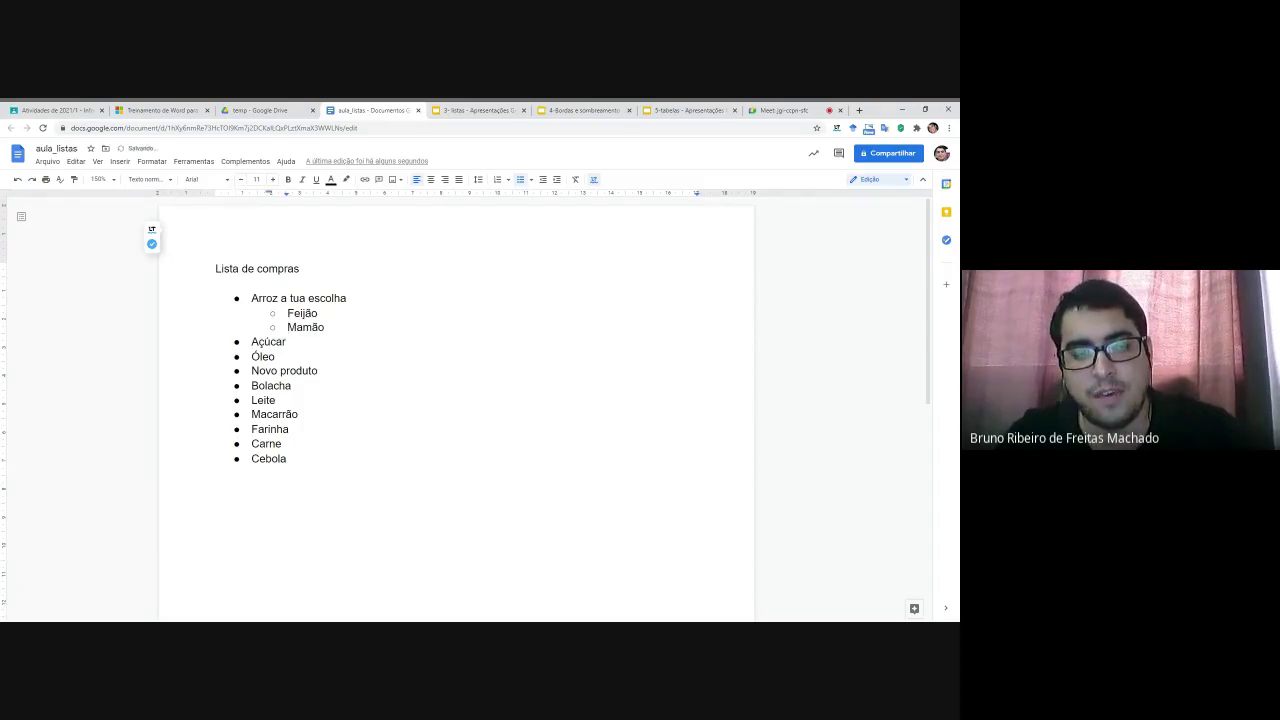
key(Tab)
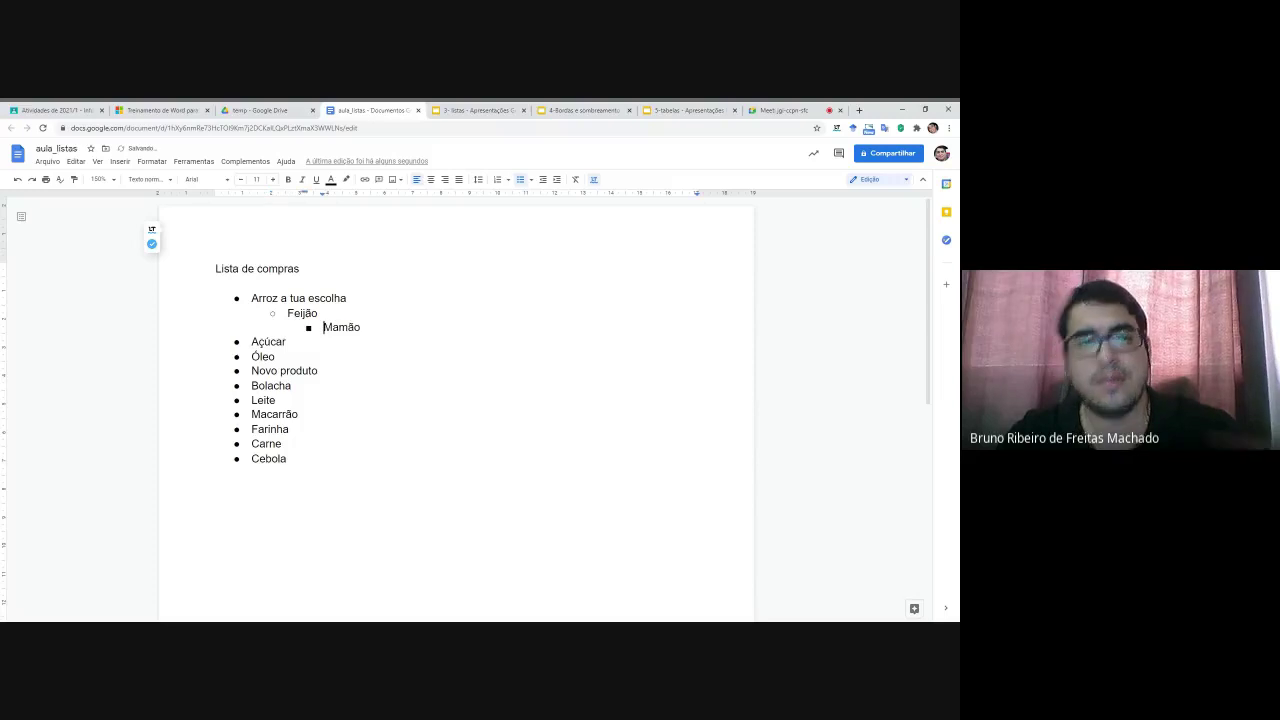
key(End)
key(ctrl+shift+Up)
key(ctrl+shift+Up)
key(ctrl+shift+Up)
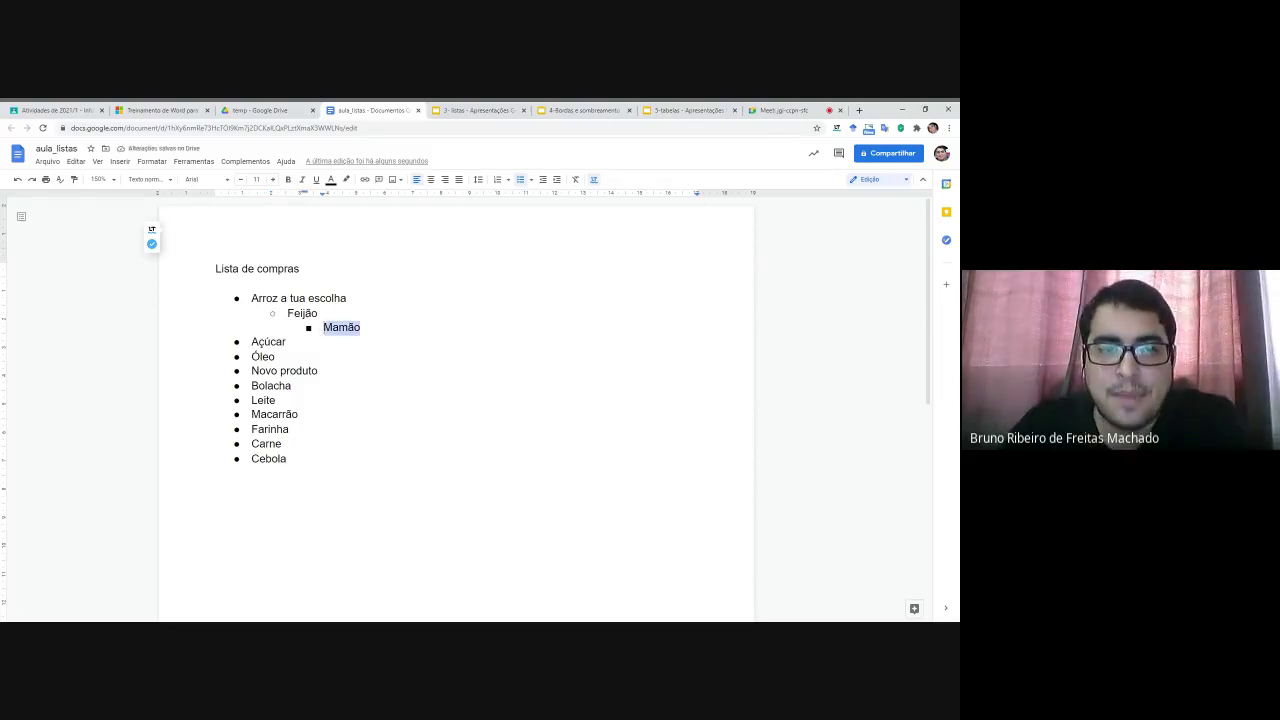
Step: Increase the indent of Novo produto to make it a second-level bullet under Óleo
click(276, 357)
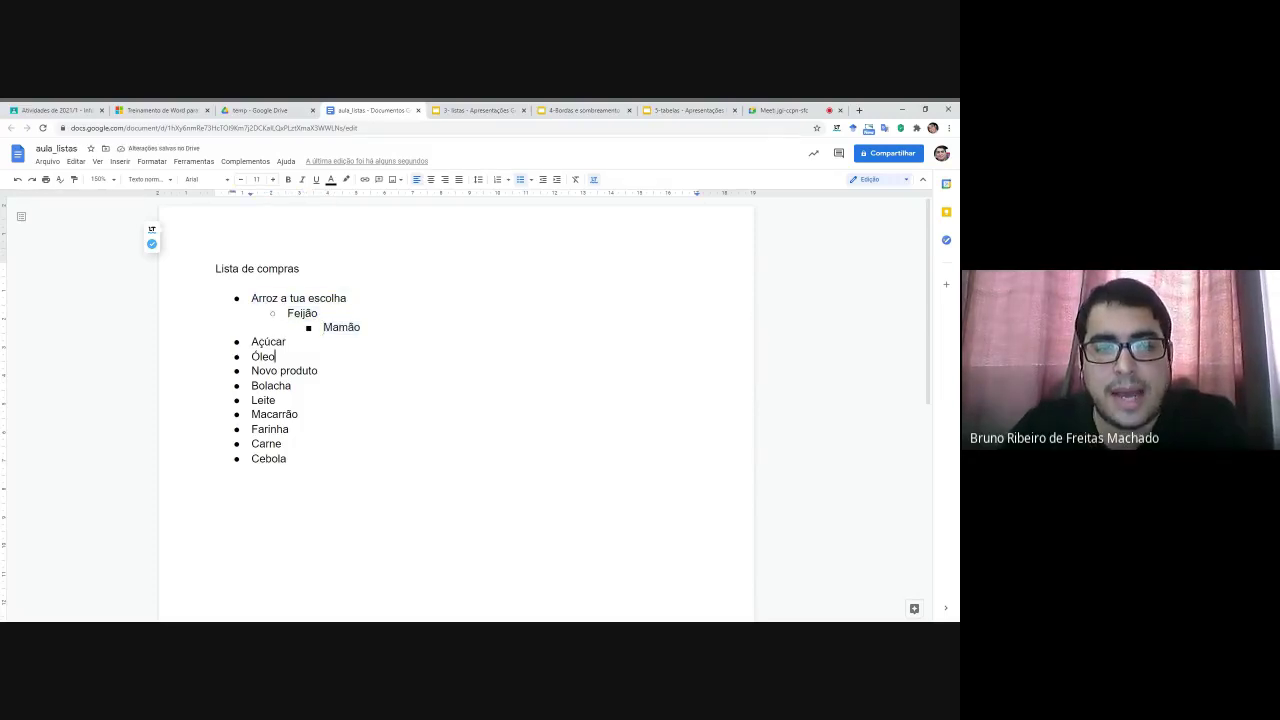
click(252, 371)
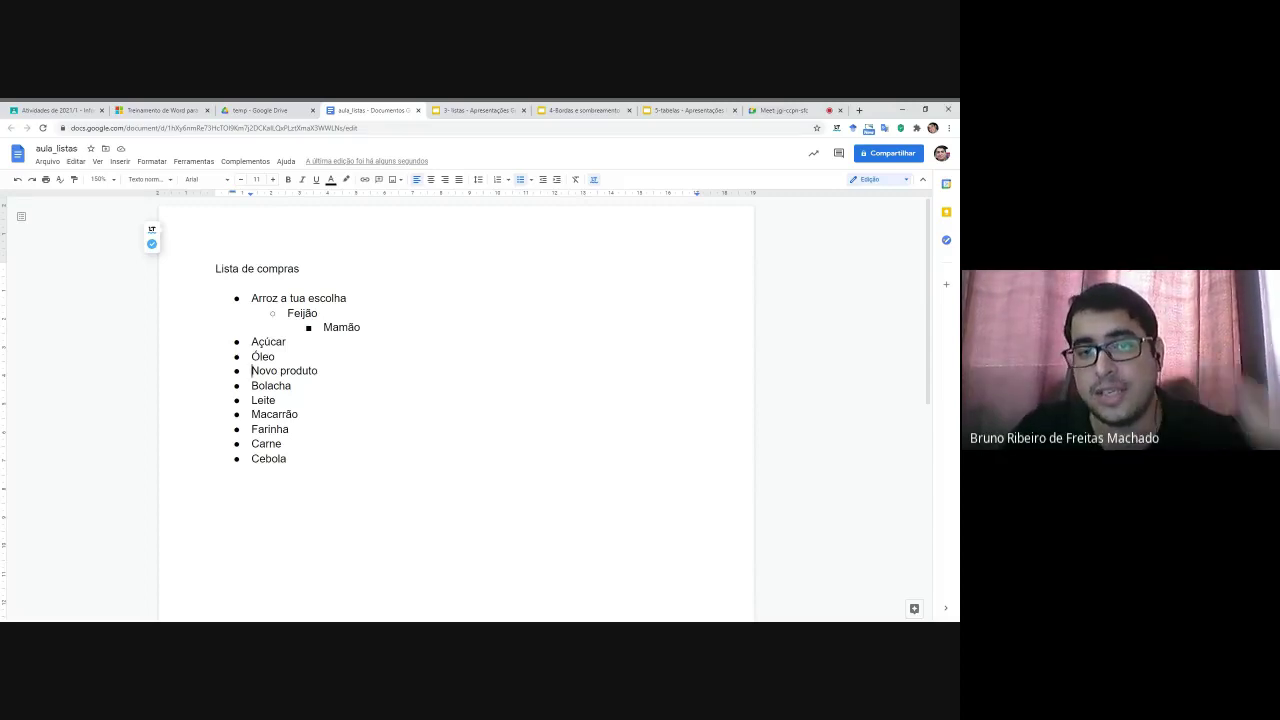
click(557, 180)
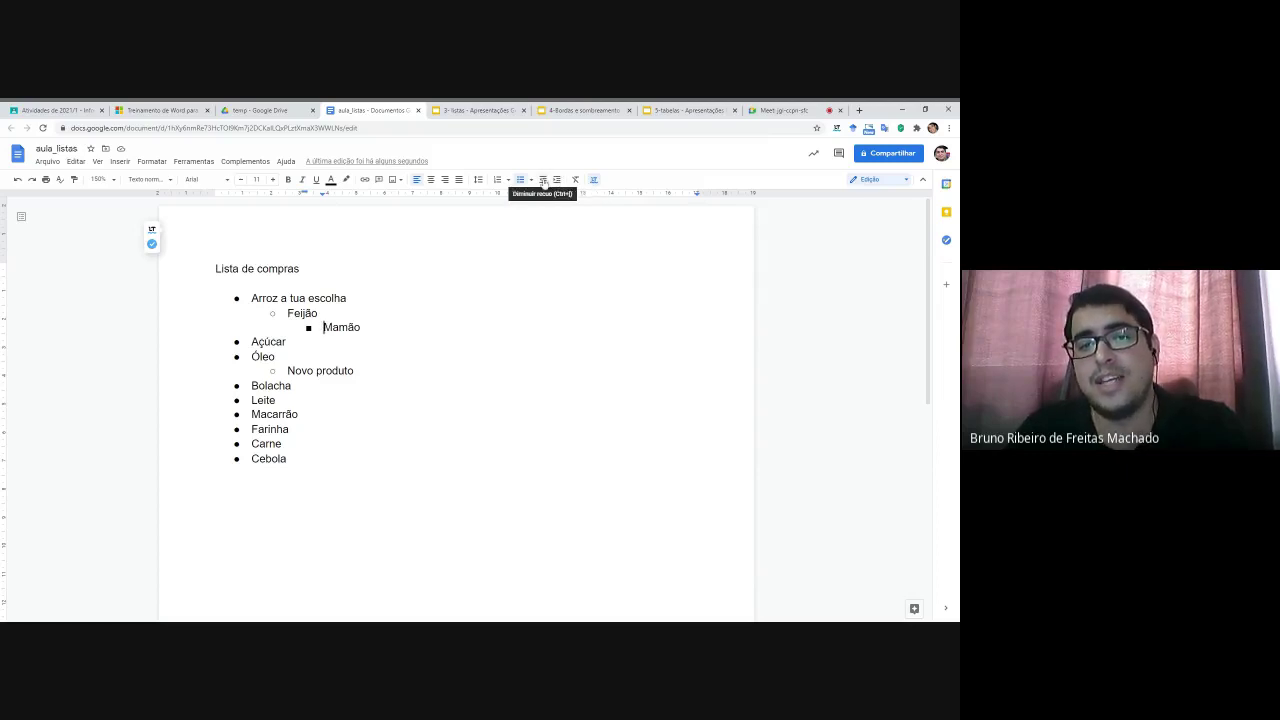
Step: Decrease the indents of Mamão, Feijão and Novo produto to return all three to first-level bullets
click(543, 180)
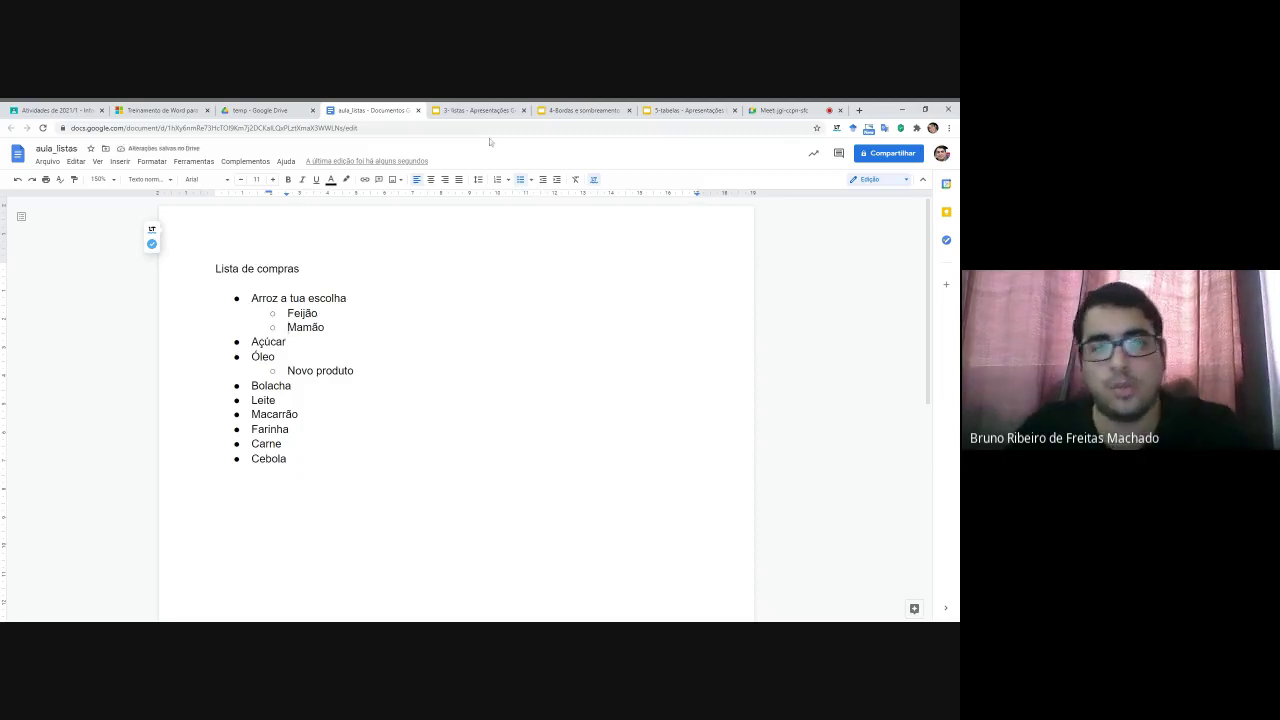
click(542, 181)
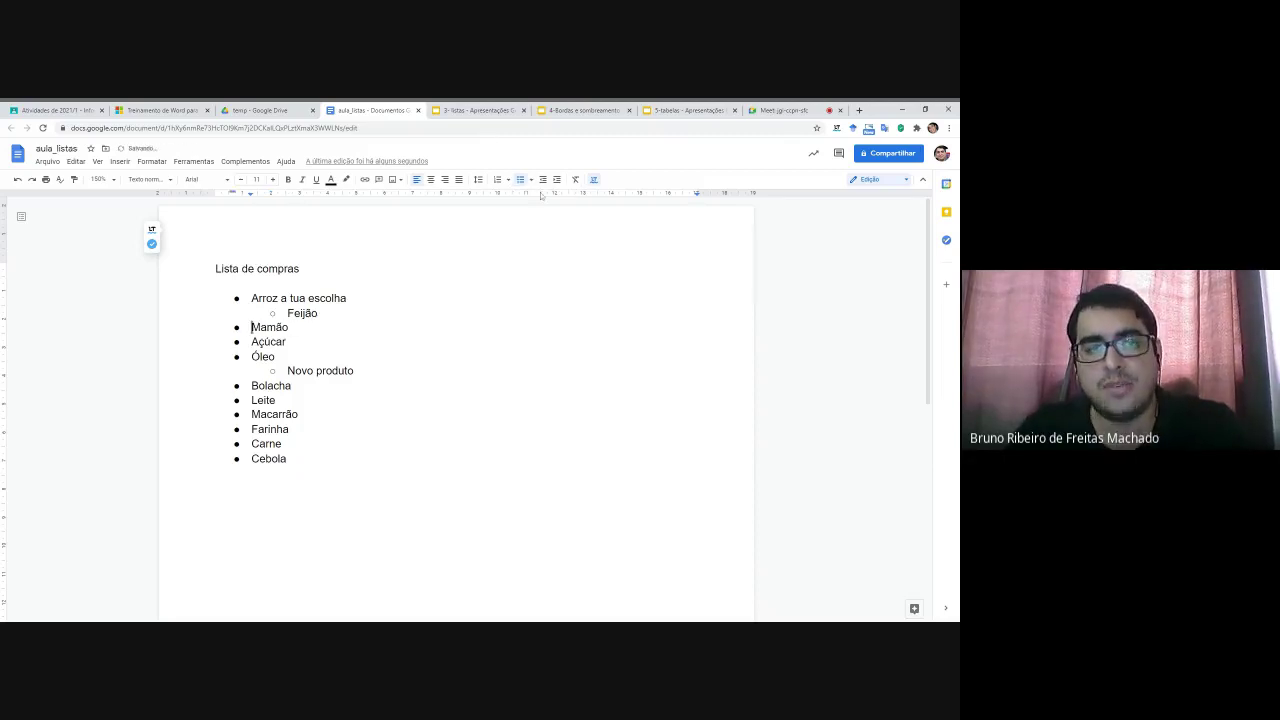
click(546, 181)
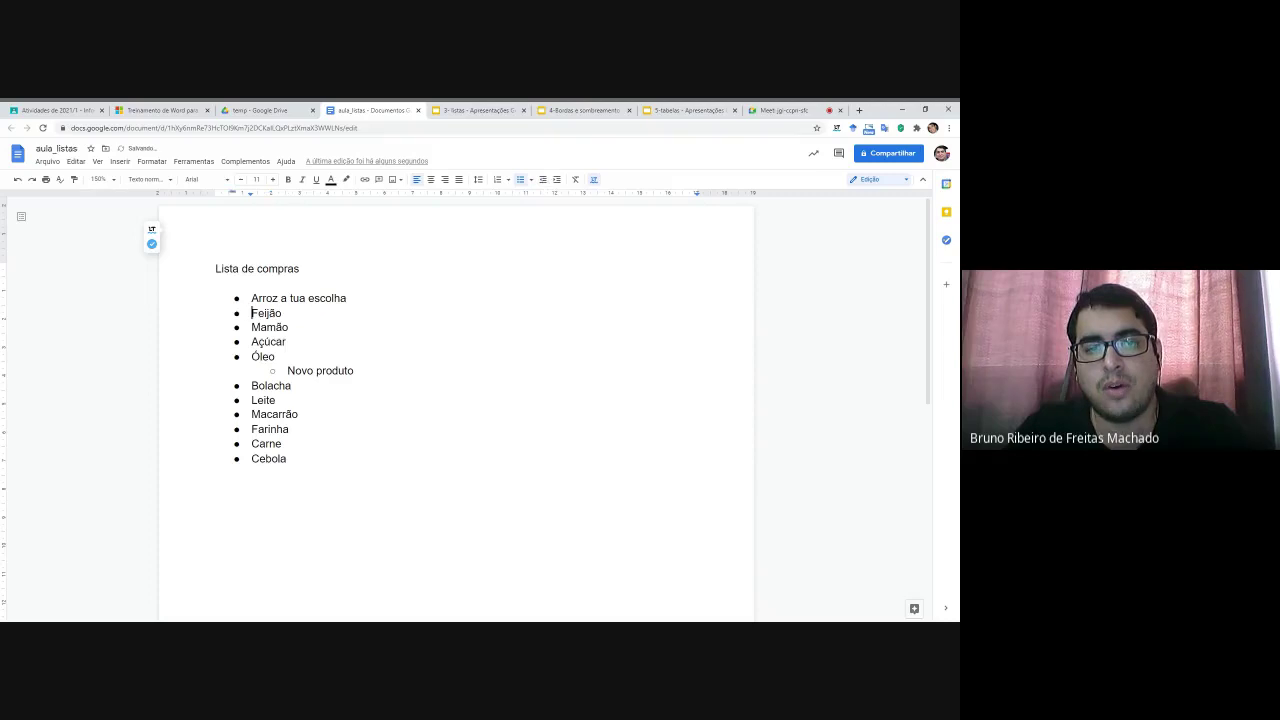
click(287, 370)
click(542, 181)
Step: Select all the items from Arroz a tua escolha to Cebola and apply the diamond bullet style to them
drag(287, 459, 251, 298)
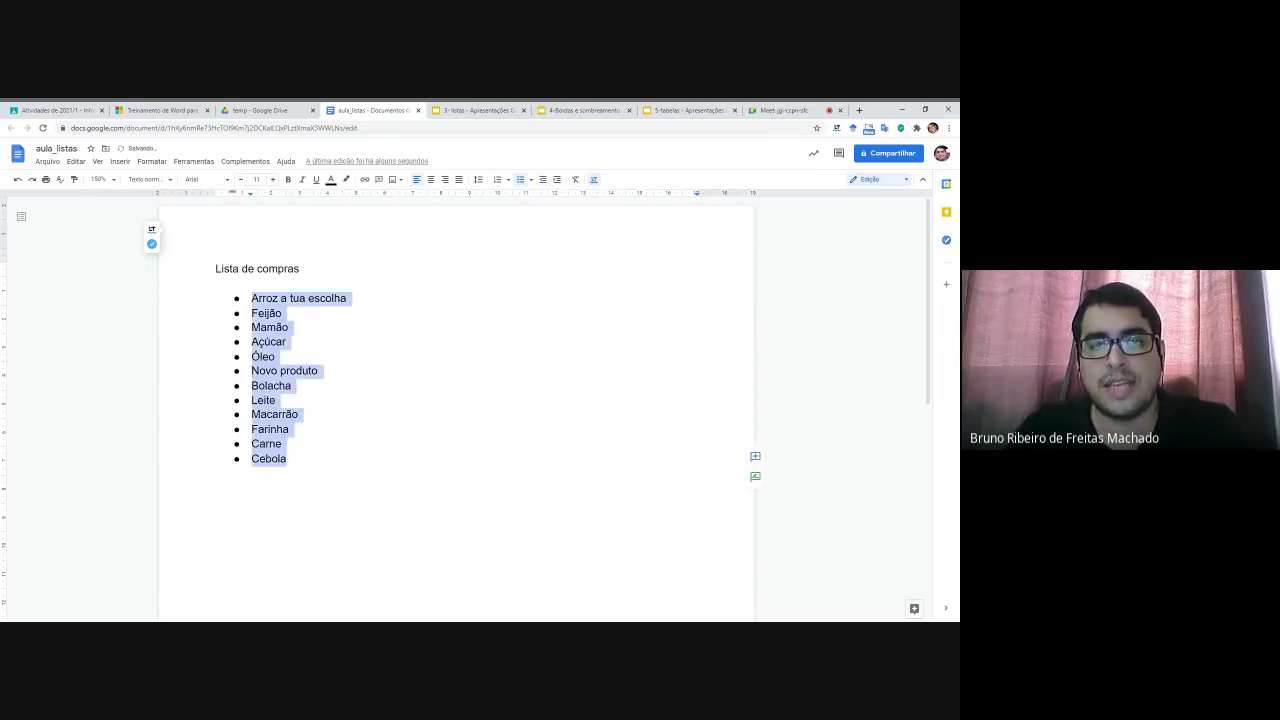
click(530, 179)
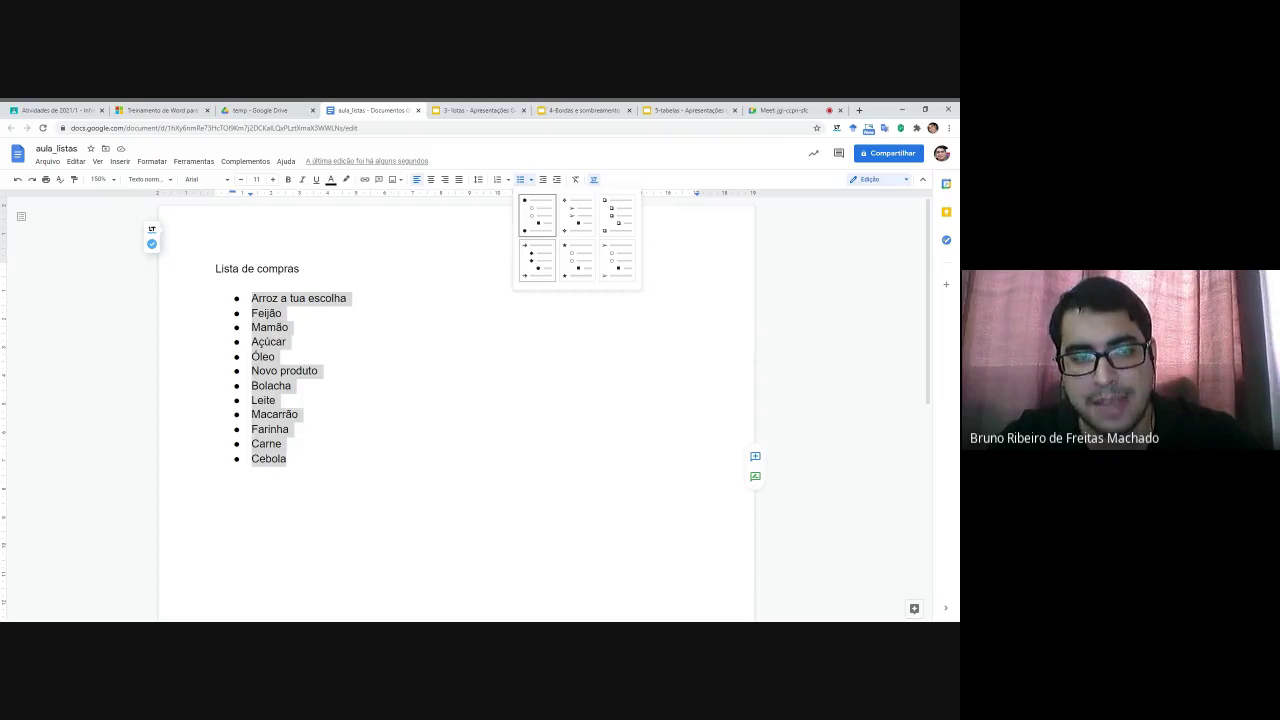
key(Escape)
click(252, 298)
click(288, 459)
shift+click(252, 298)
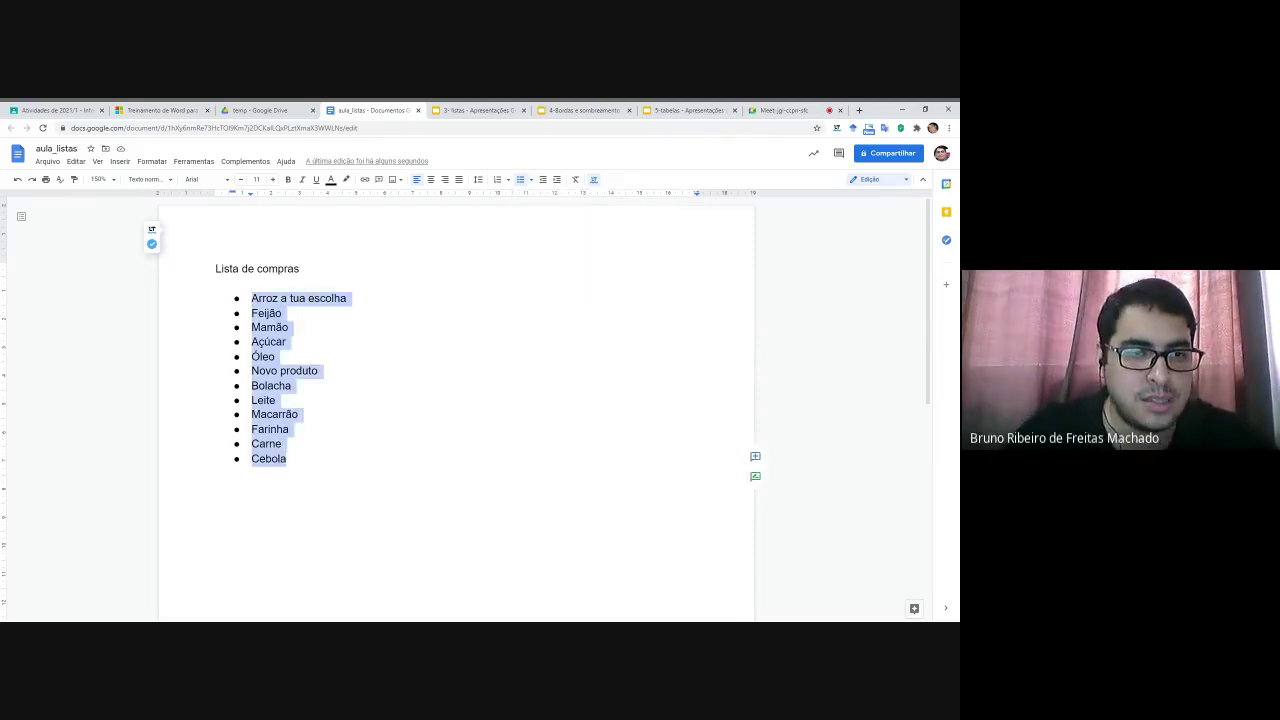
right_click(251, 300)
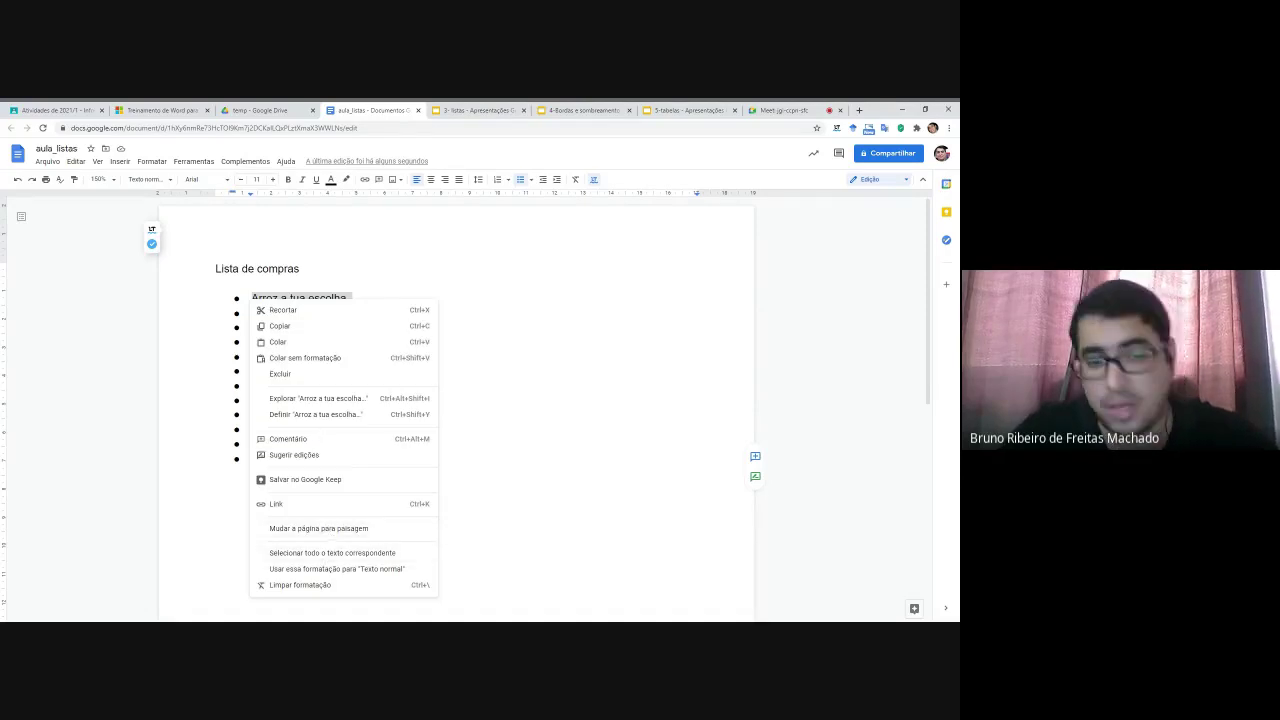
click(546, 151)
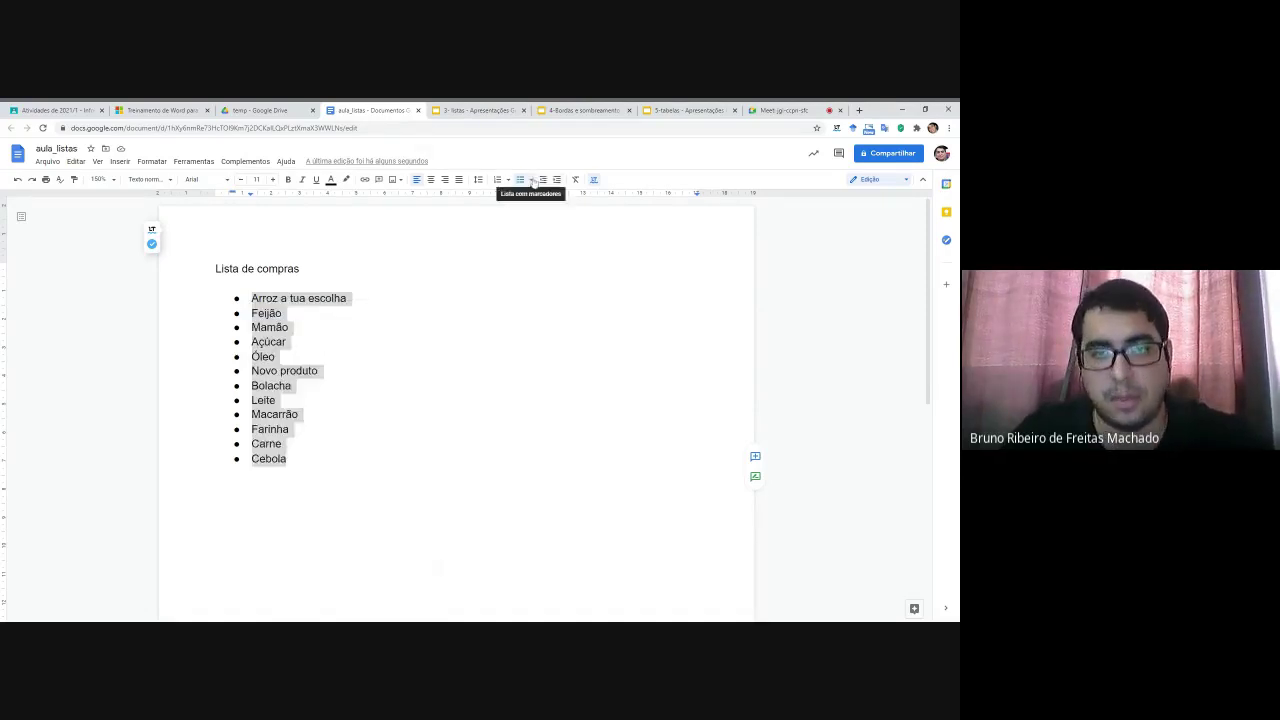
click(531, 180)
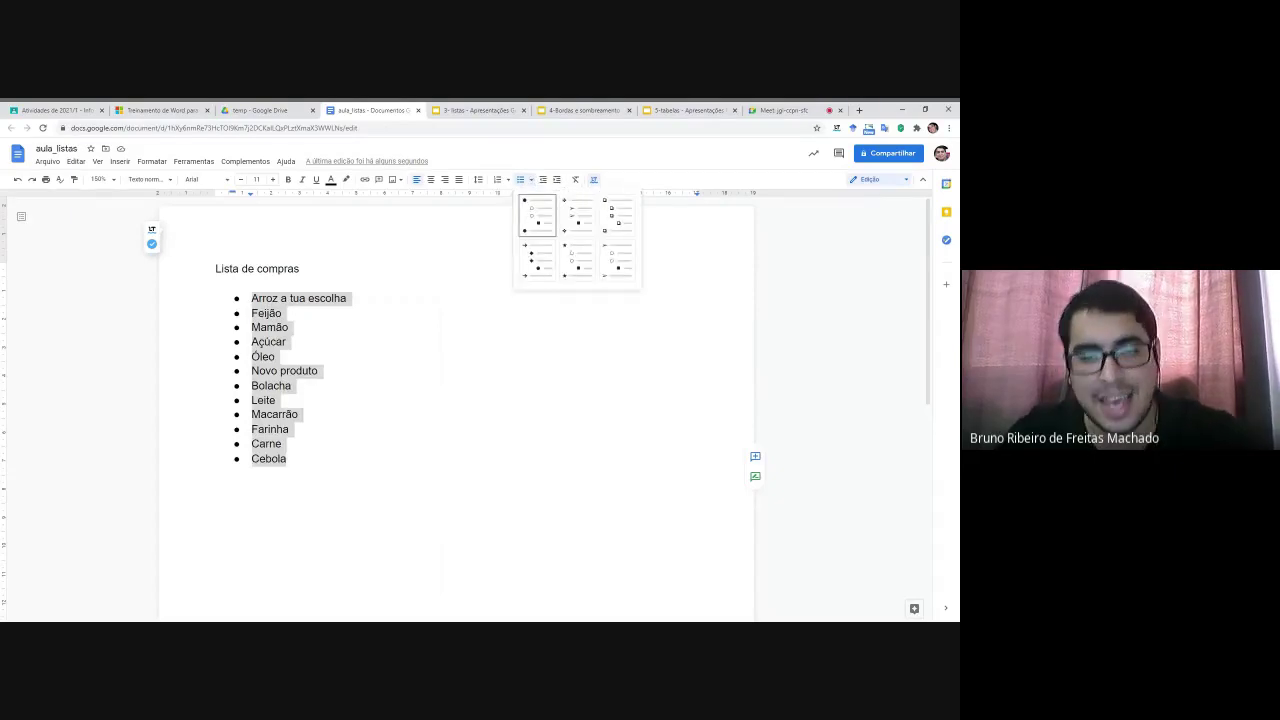
click(575, 220)
Step: Demote Feijão and Açúcar to second-level bullets and Óleo to a third-level bullet beneath Açúcar
click(252, 313)
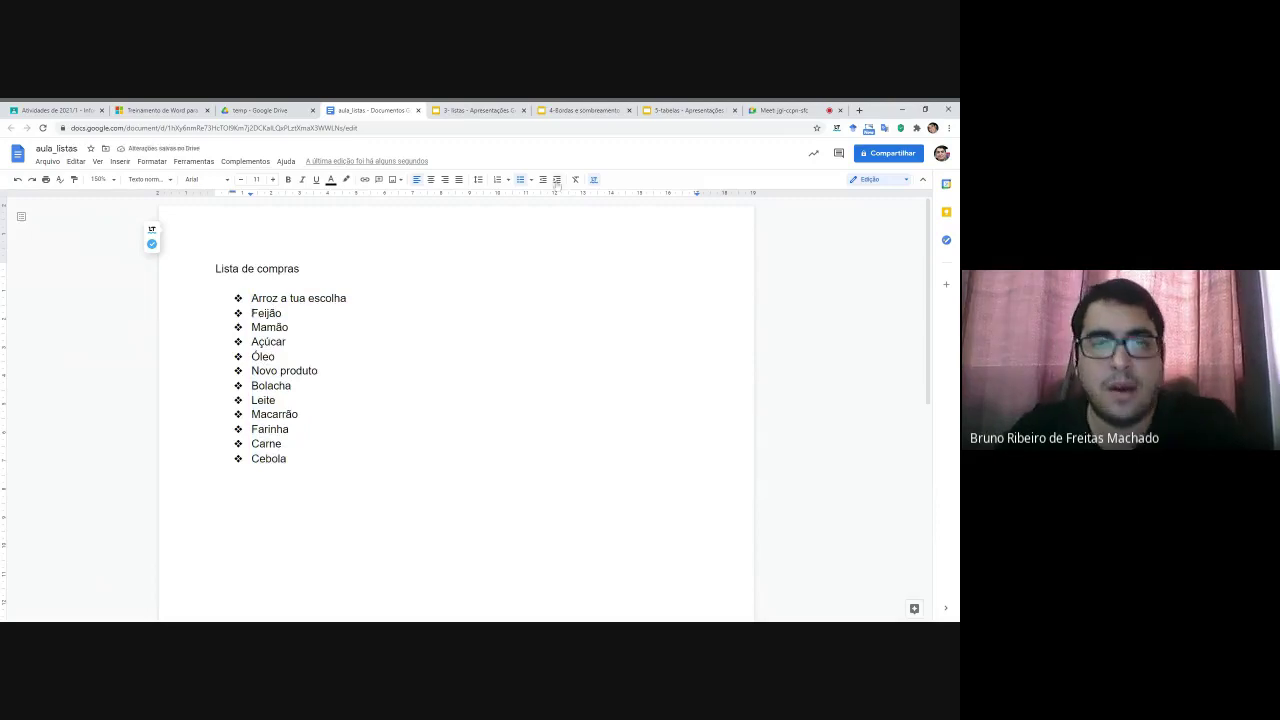
key(Tab)
click(252, 341)
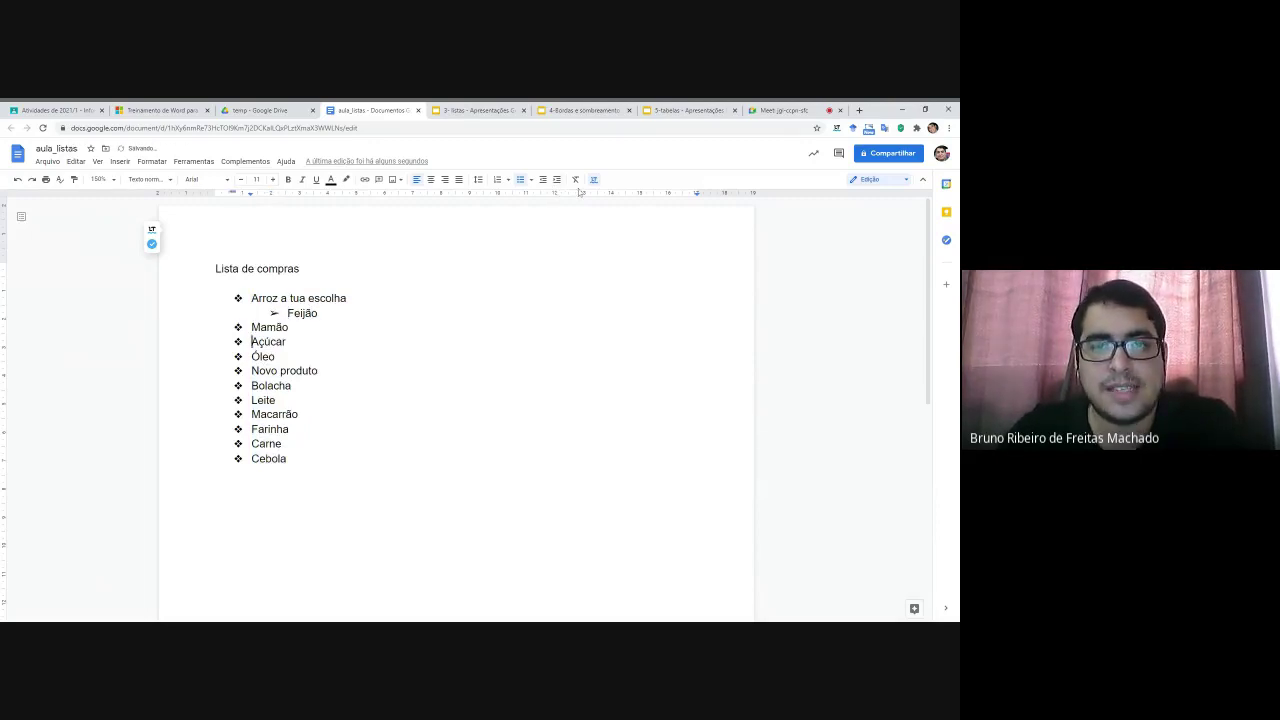
key(Tab)
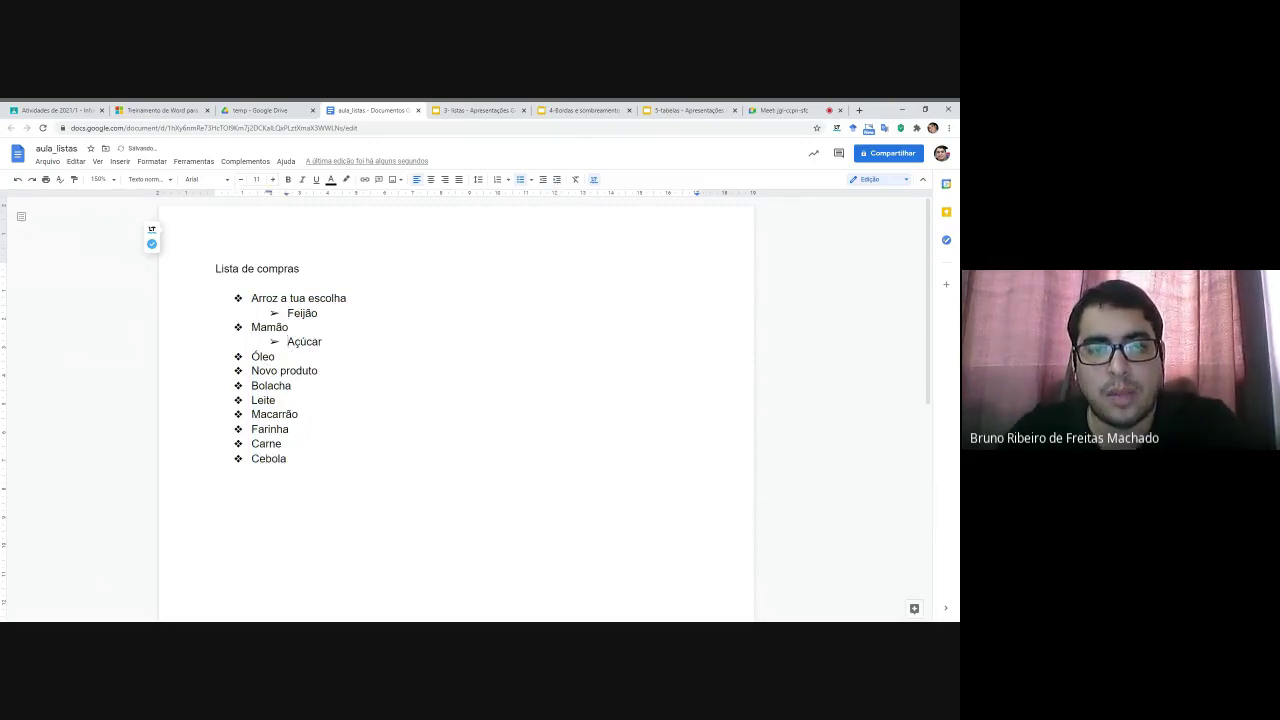
key(Tab)
key(Tab)
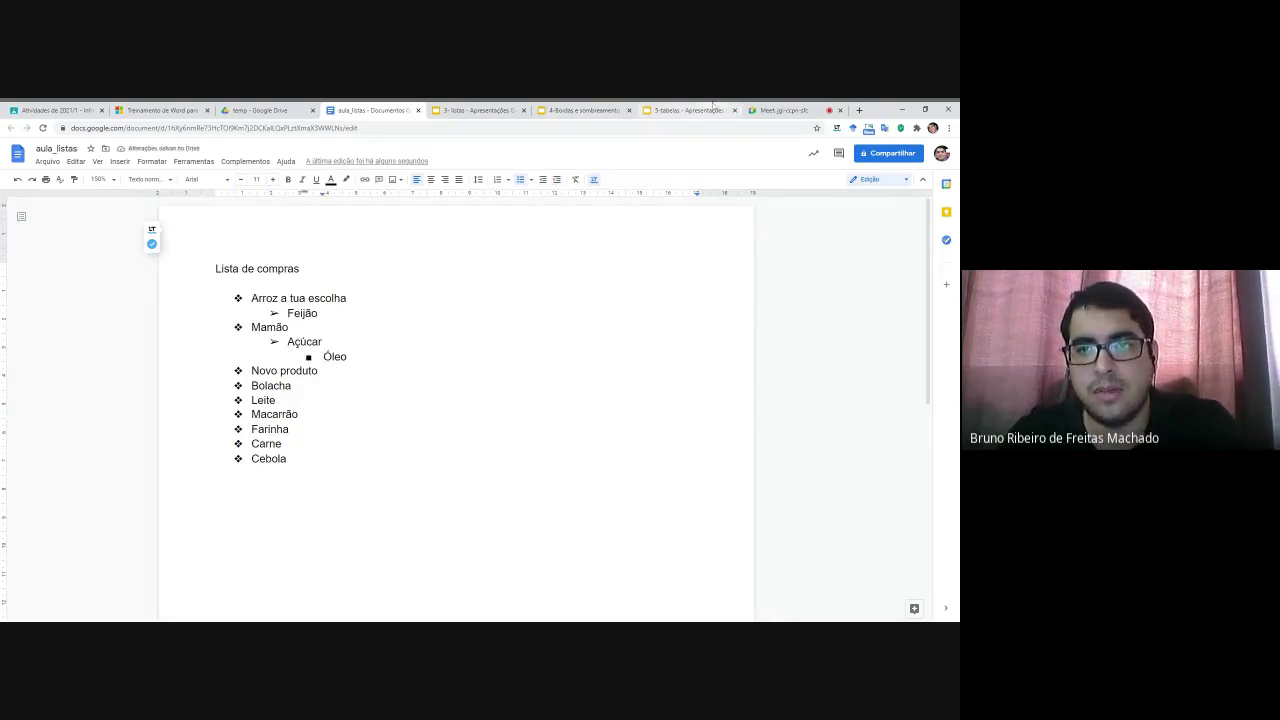
Step: Check the participants and chat in the Google Meet call and return to the aula_listas document
click(770, 110)
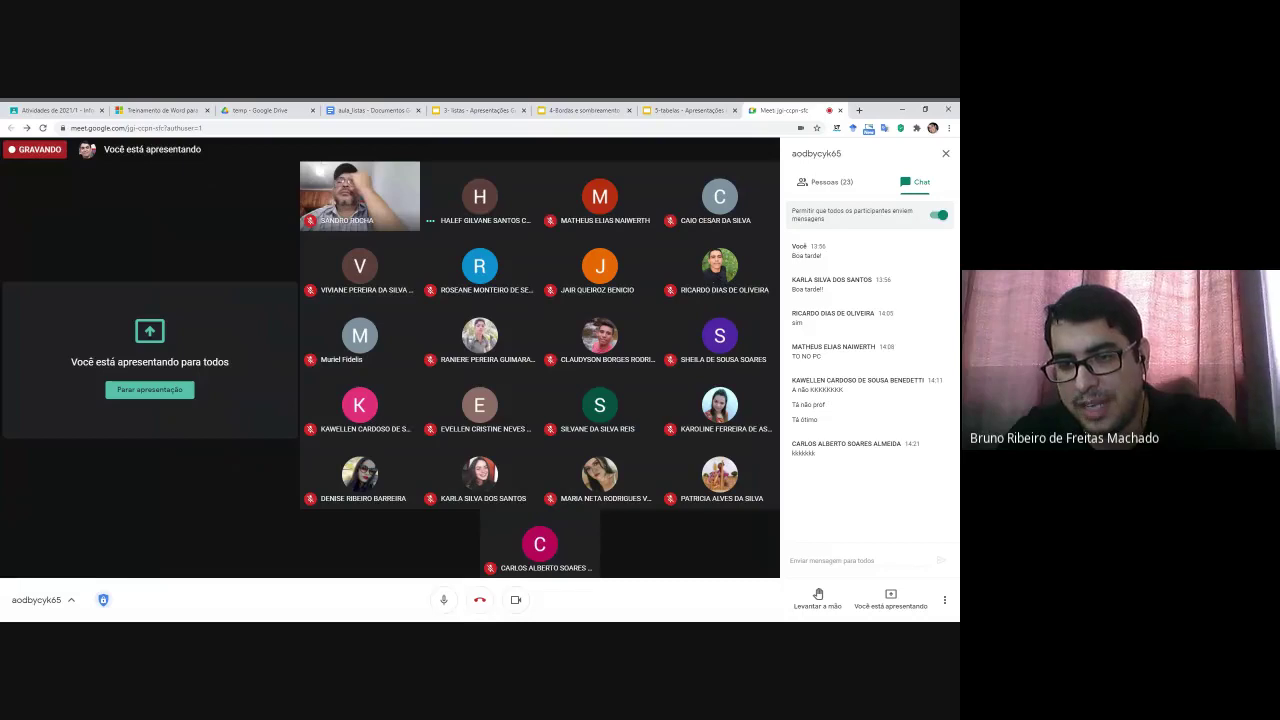
mouse_move(646, 271)
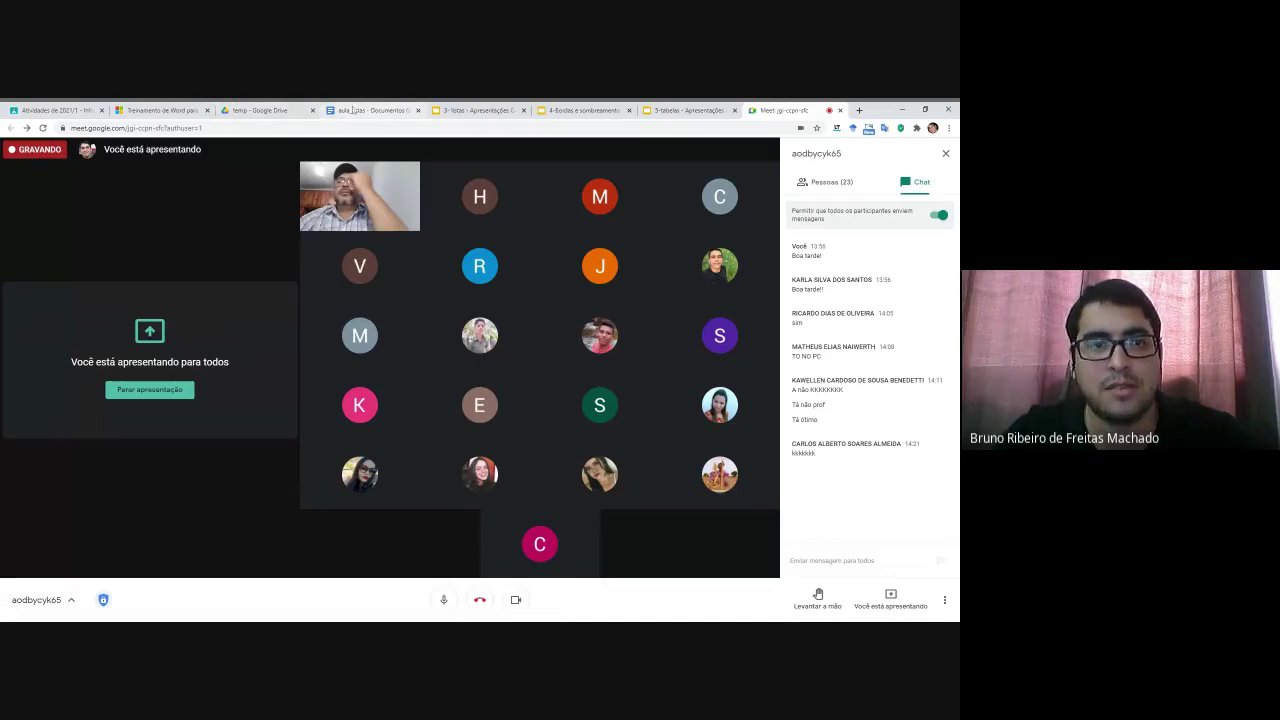
click(352, 105)
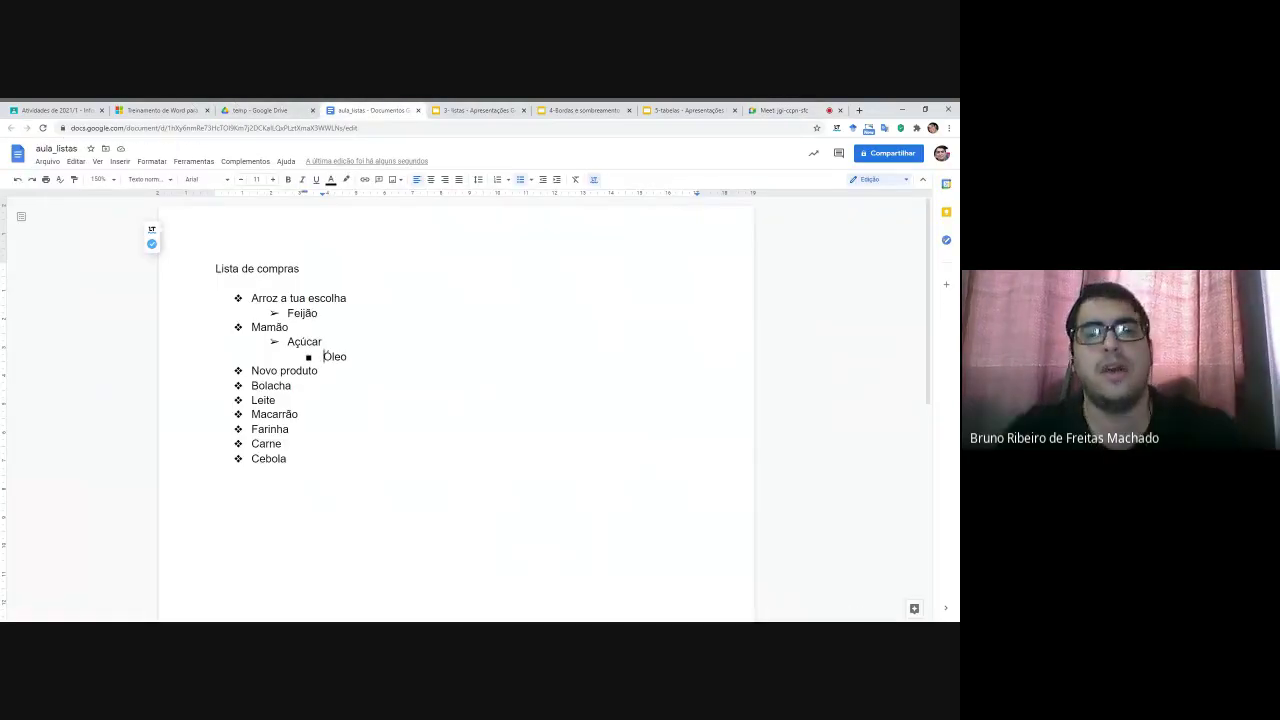
Step: Add the two test items "sdasd" and "asdas" at the end of the list, below Cebola
drag(287, 458, 251, 298)
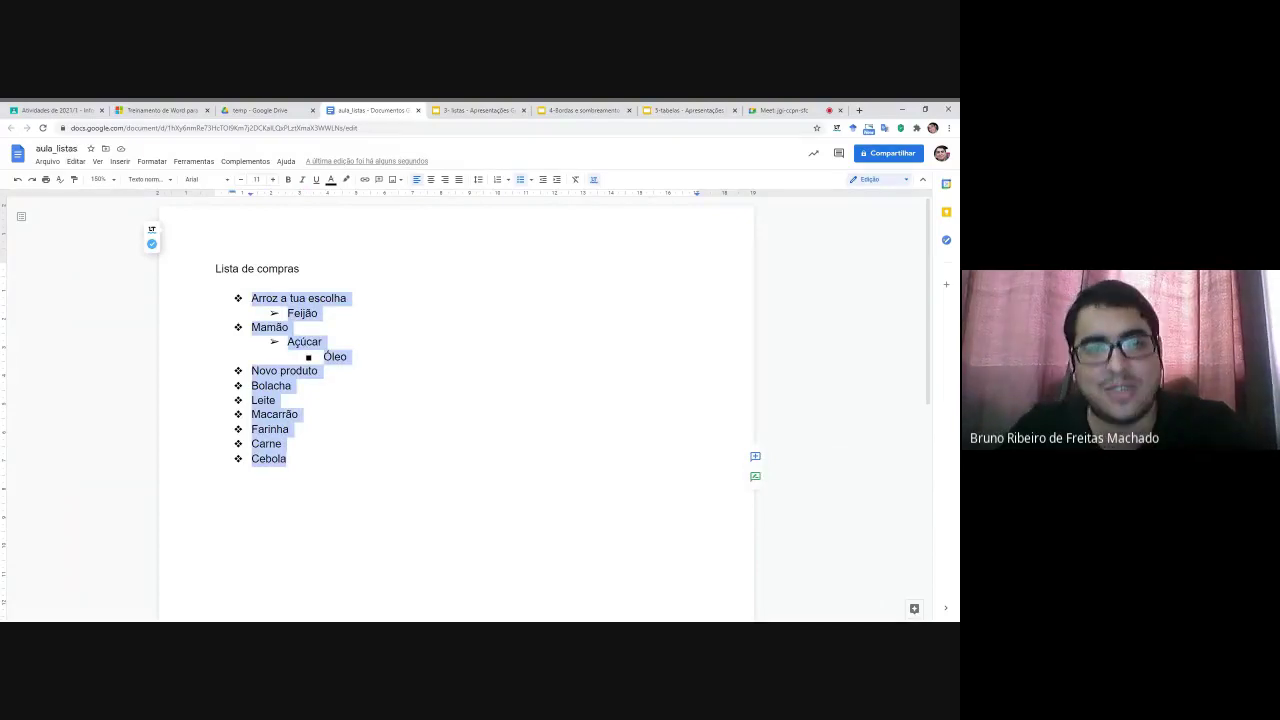
click(287, 458)
key(Return)
text(sdasd)
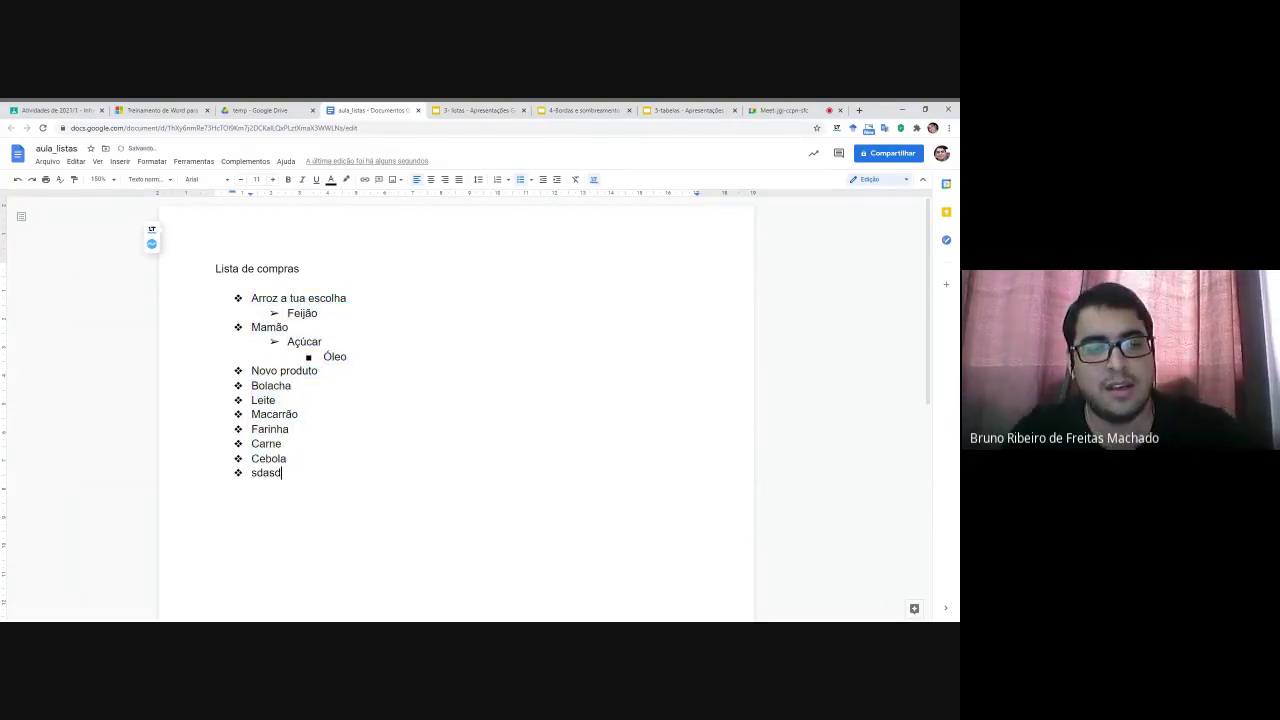
key(Return)
text(asdas)
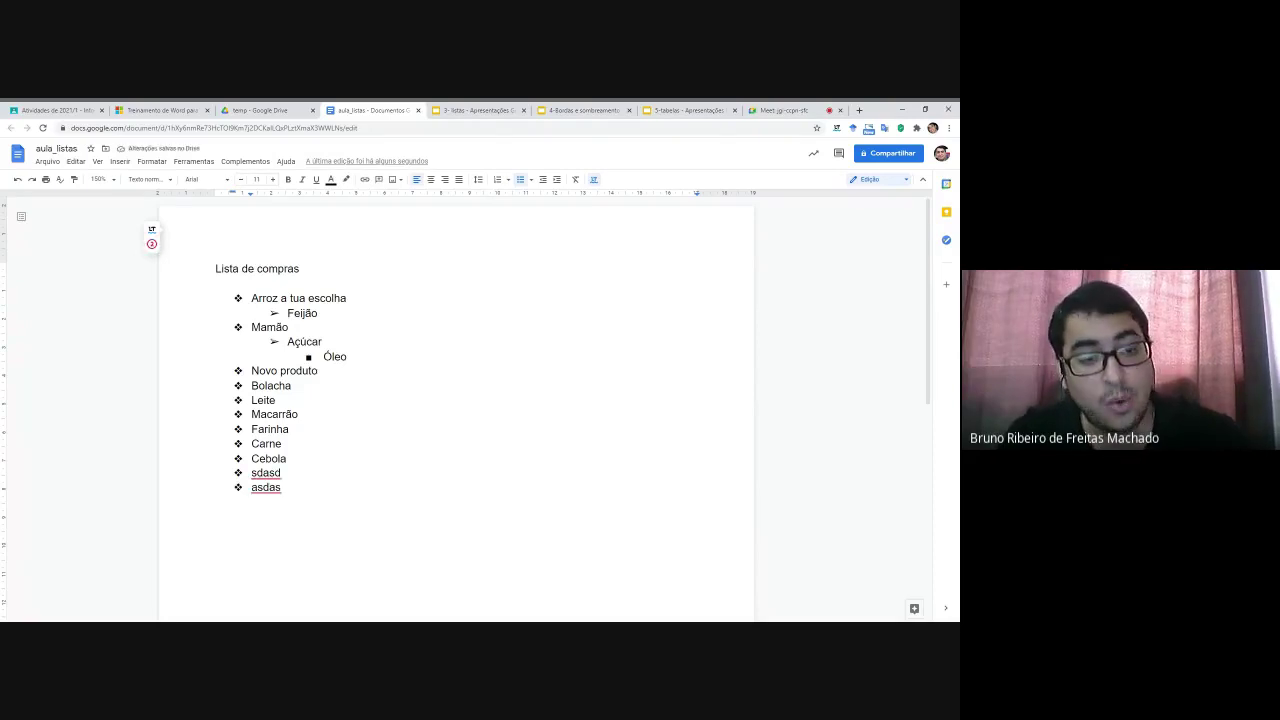
Step: Delete the last test item "asdas" together with its bullet line
key(BackSpace)
key(BackSpace)
key(BackSpace)
key(BackSpace)
key(BackSpace)
key(BackSpace)
key(BackSpace)
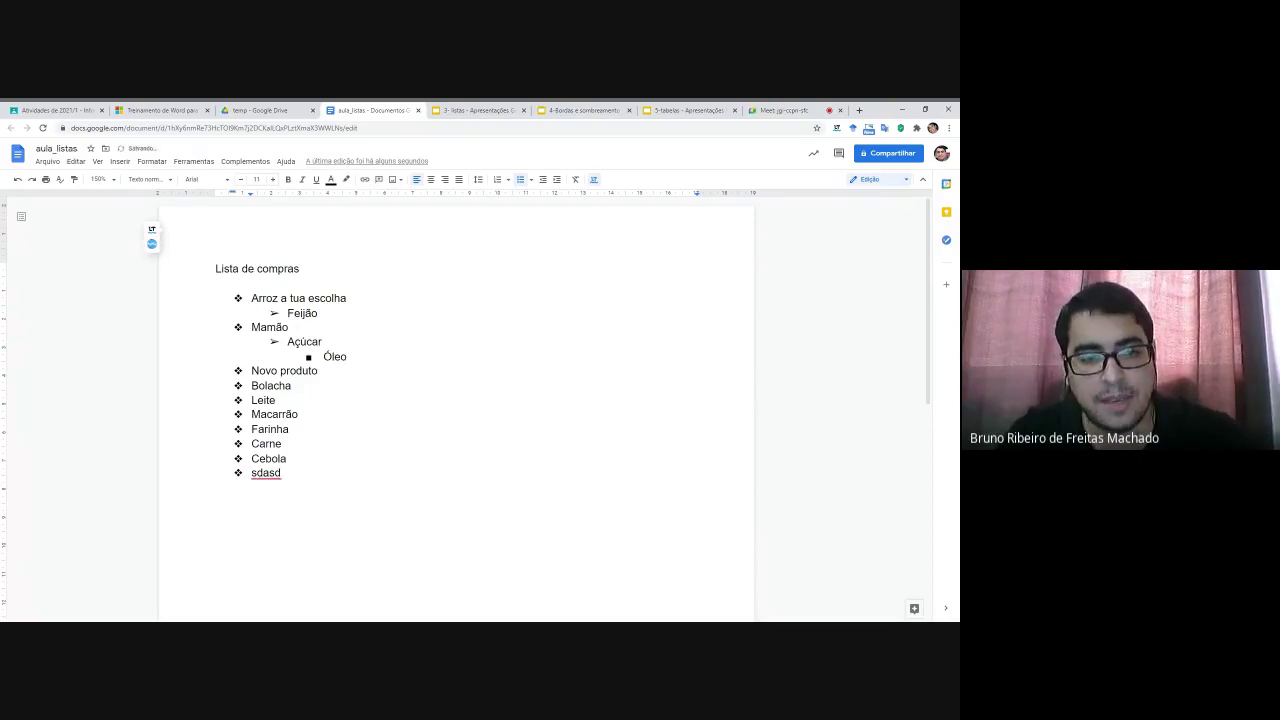
Step: Delete the test item "sdasd" below Cebola and clear its empty bullet
key(BackSpace)
key(BackSpace)
key(BackSpace)
key(BackSpace)
key(BackSpace)
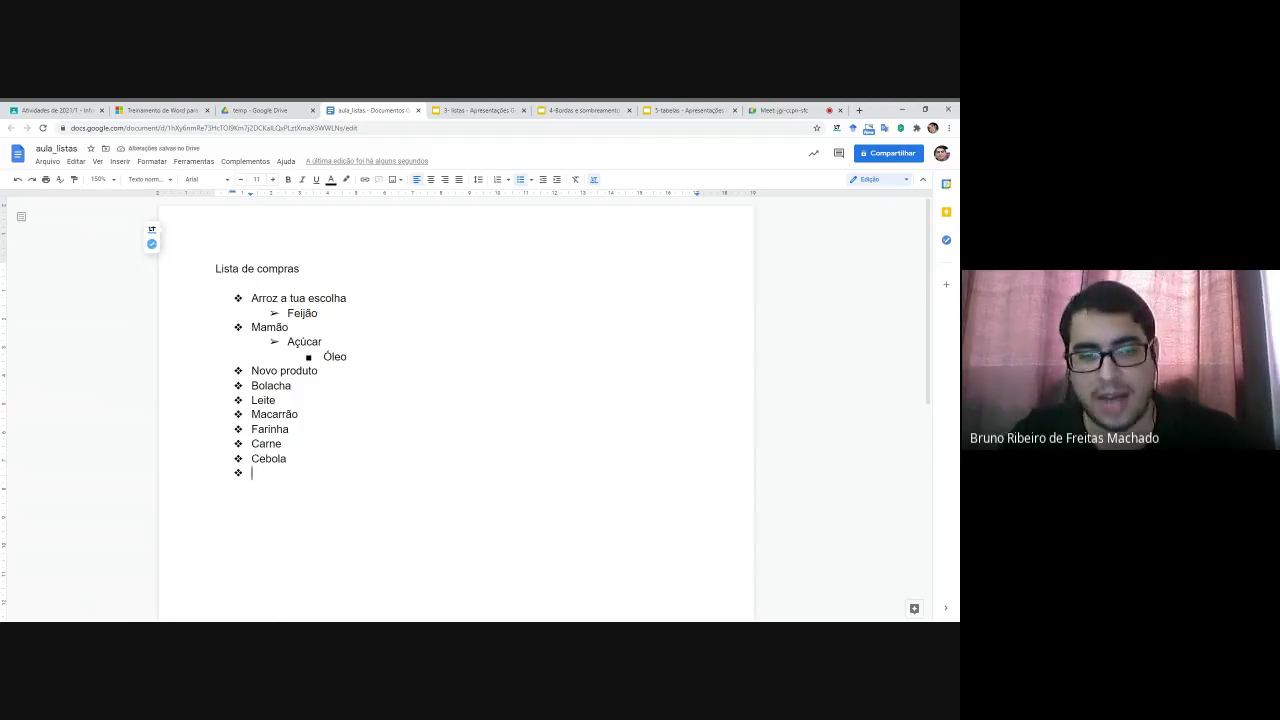
key(BackSpace)
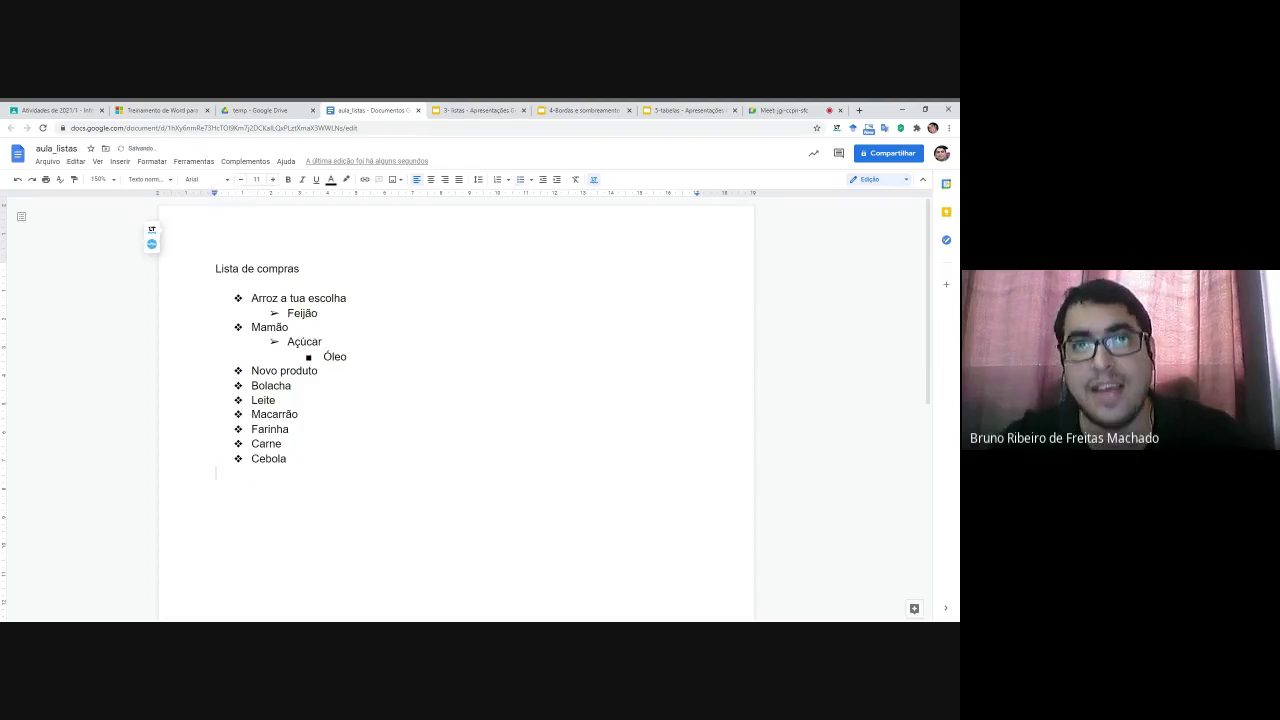
Step: Undo the bullet removal, try removing it again, and end the bulleted list with plain empty lines below Cebola
key(ctrl+z)
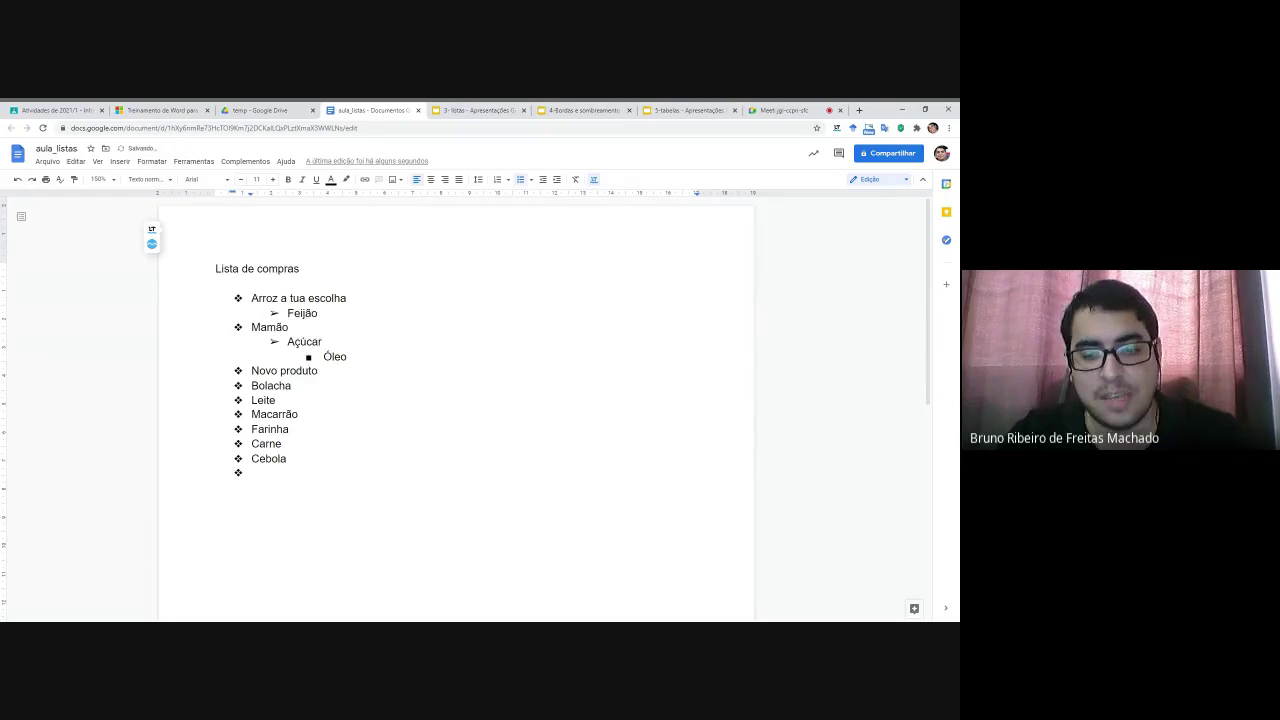
key(BackSpace)
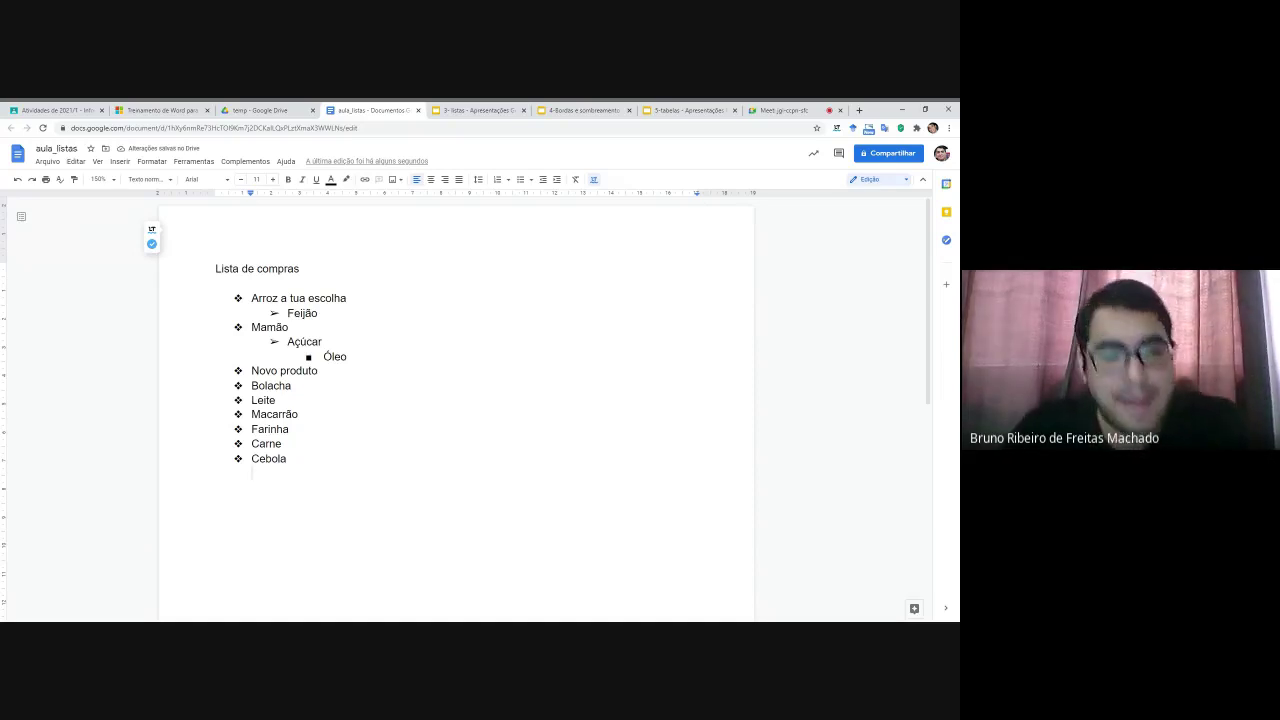
key(ctrl+z)
key(Return)
key(Return)
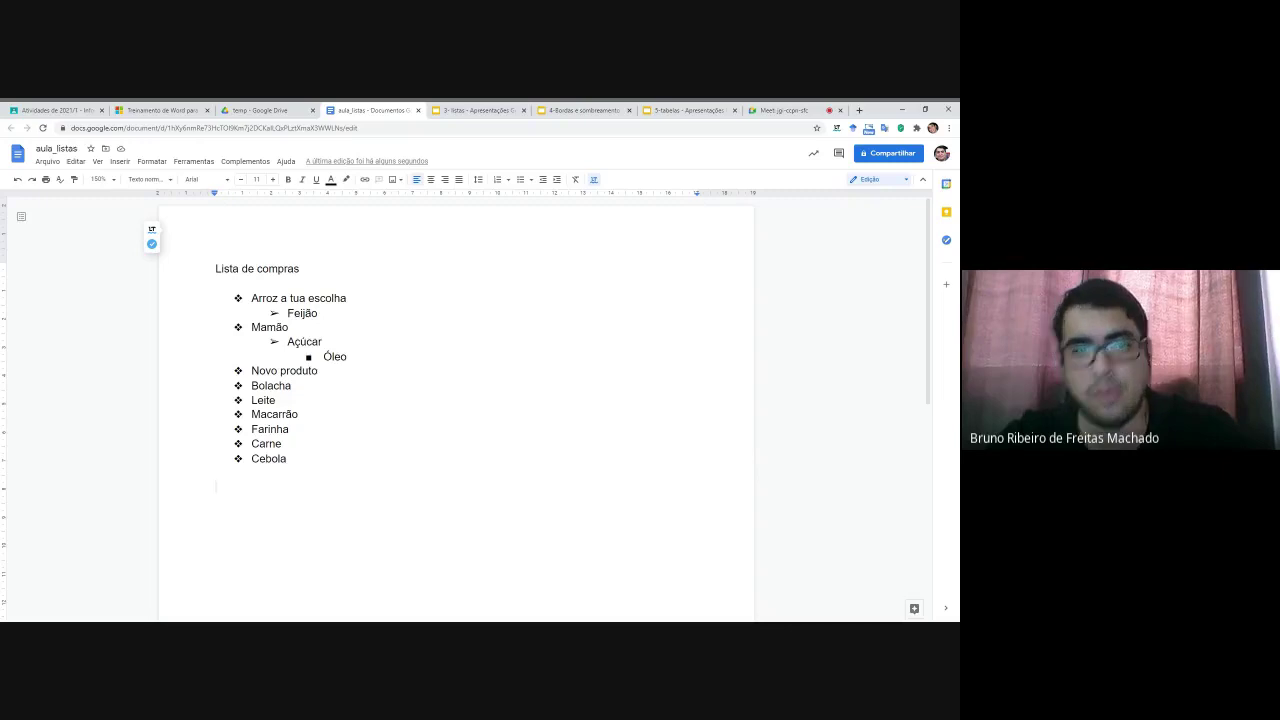
Step: Remove the bullets from all list items, from Arroz a tua escolha through Cebola
key(shift+Up)
key(shift+Up)
key(shift+Up)
key(shift+Up)
key(shift+Up)
key(shift+Up)
key(shift+Up)
key(shift+Up)
key(shift+Up)
key(shift+Up)
key(shift+Up)
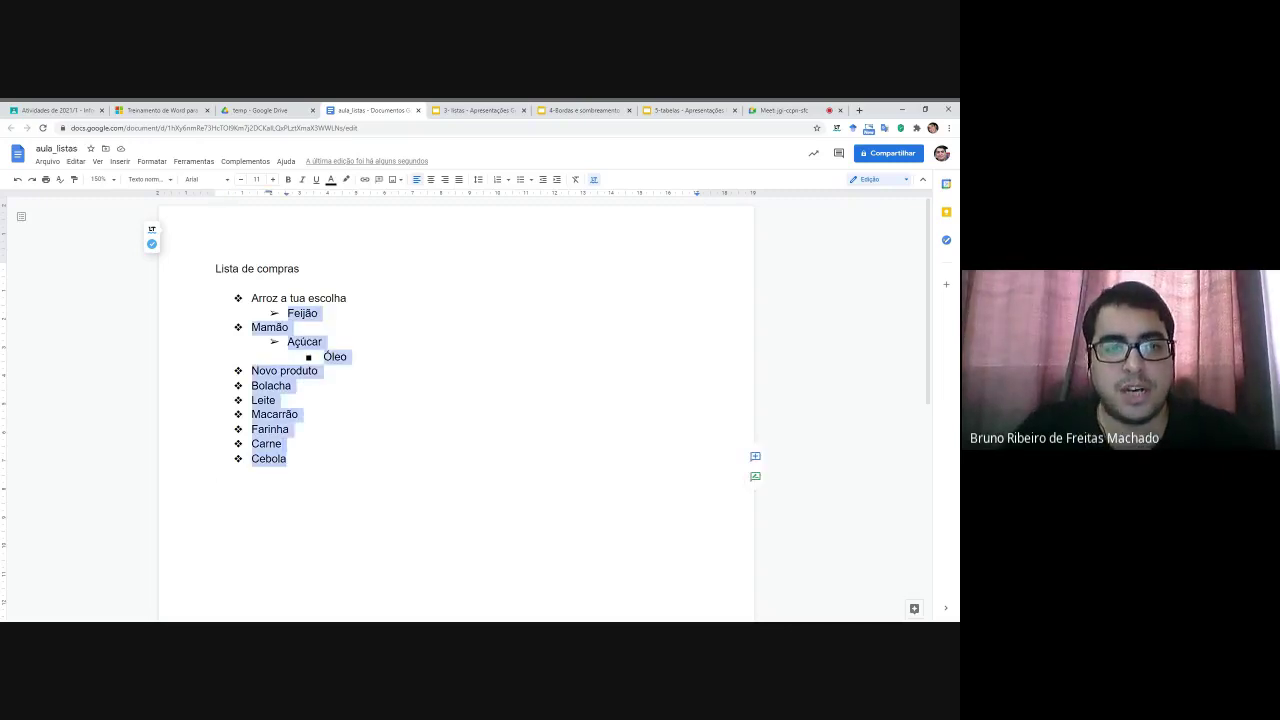
key(shift+Up)
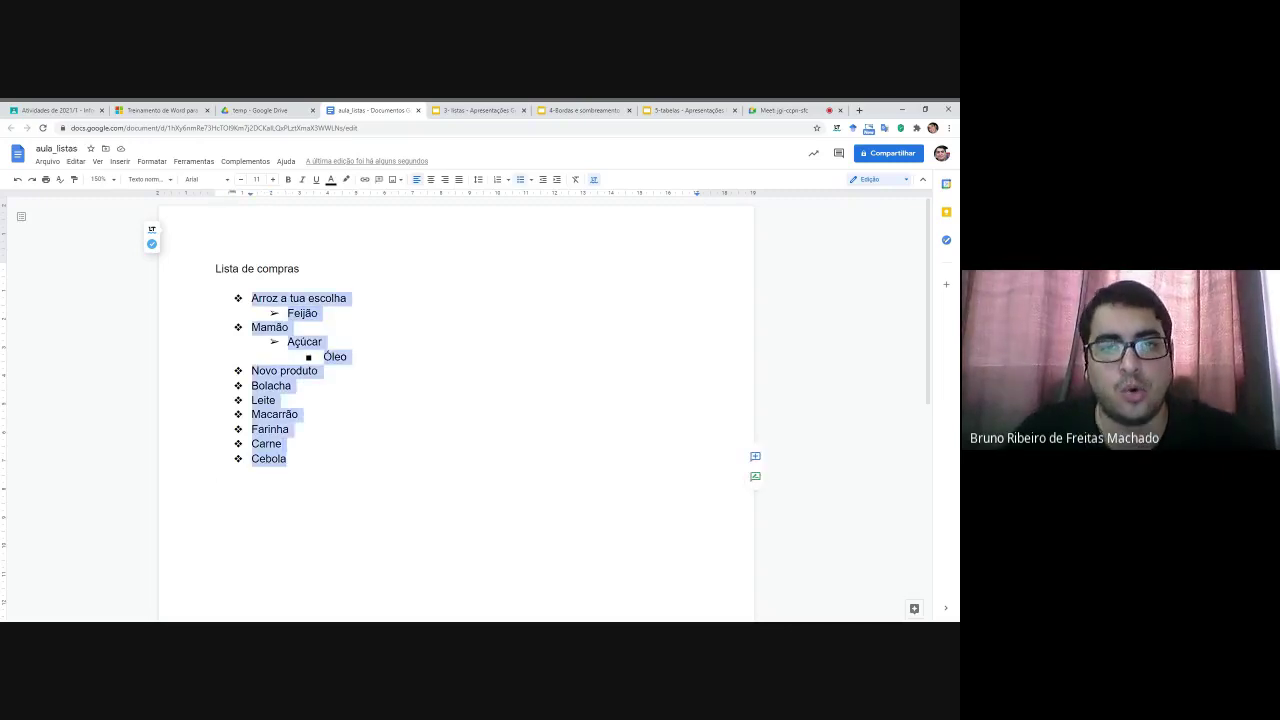
click(520, 180)
Step: Decrease the indentation of Feijão, Açúcar and Óleo so they align with the other items
click(251, 313)
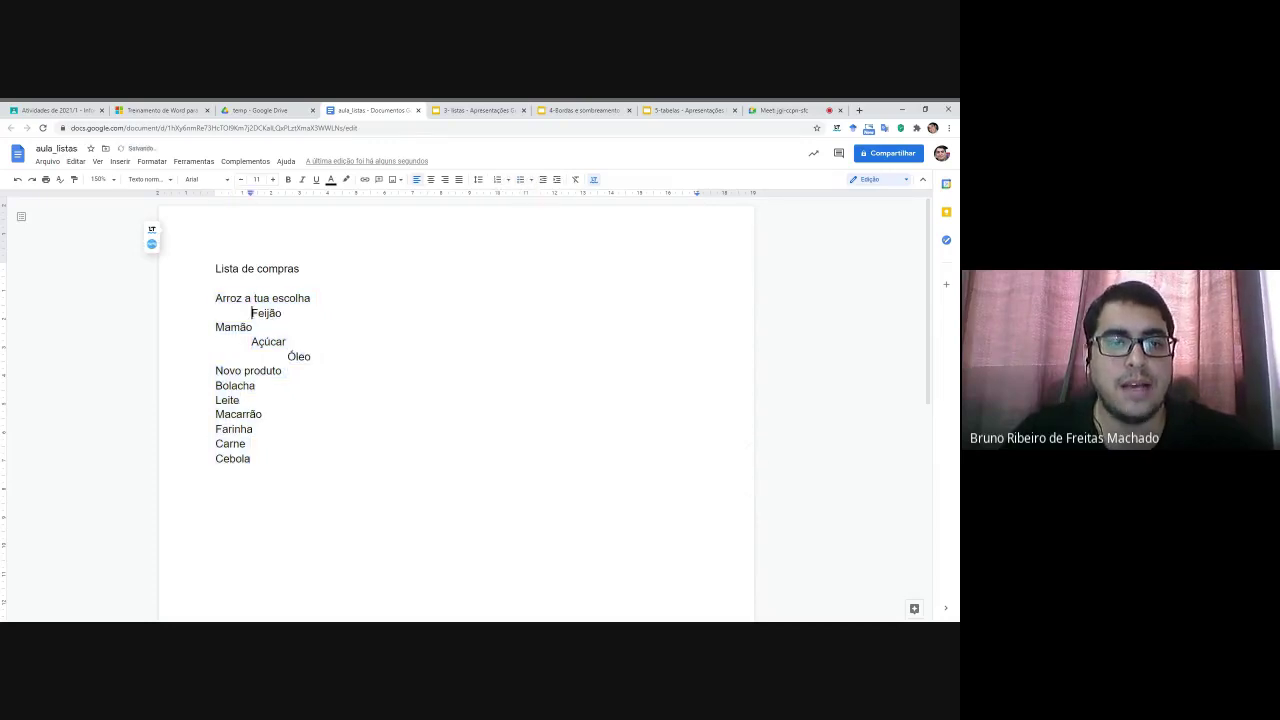
key(shift+Tab)
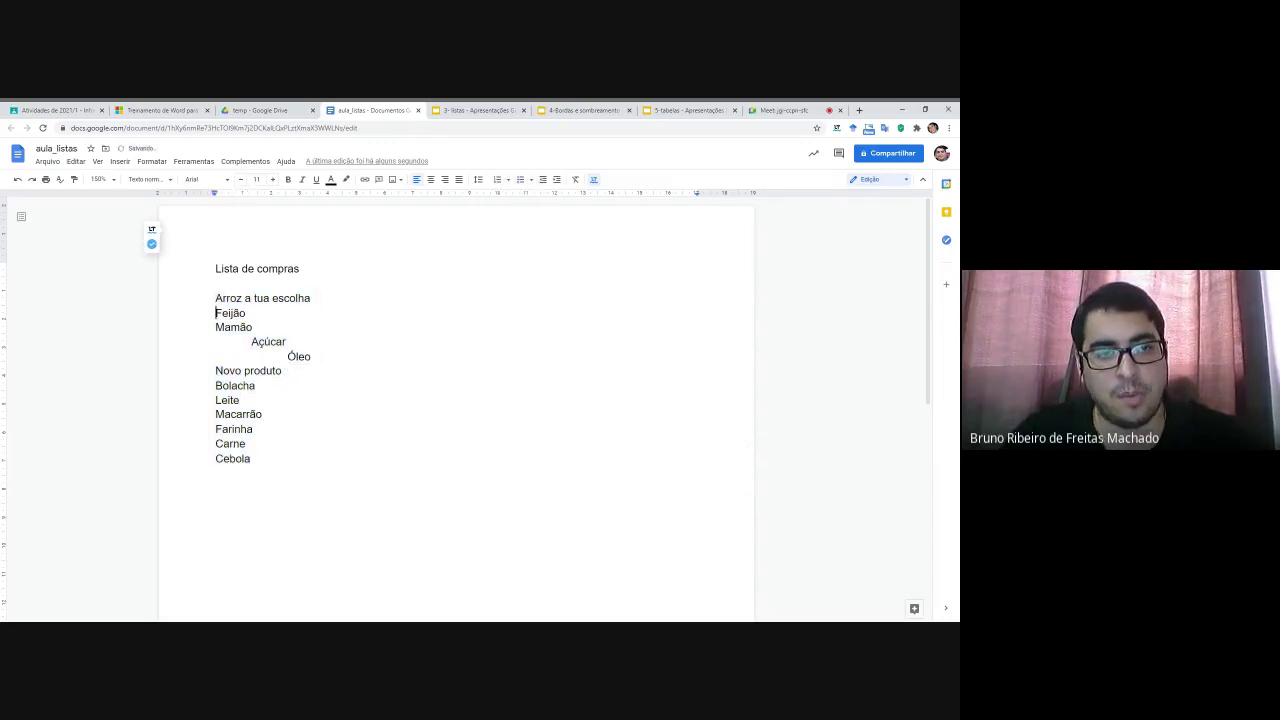
key(Down)
key(Down)
key(shift+Tab)
key(Down)
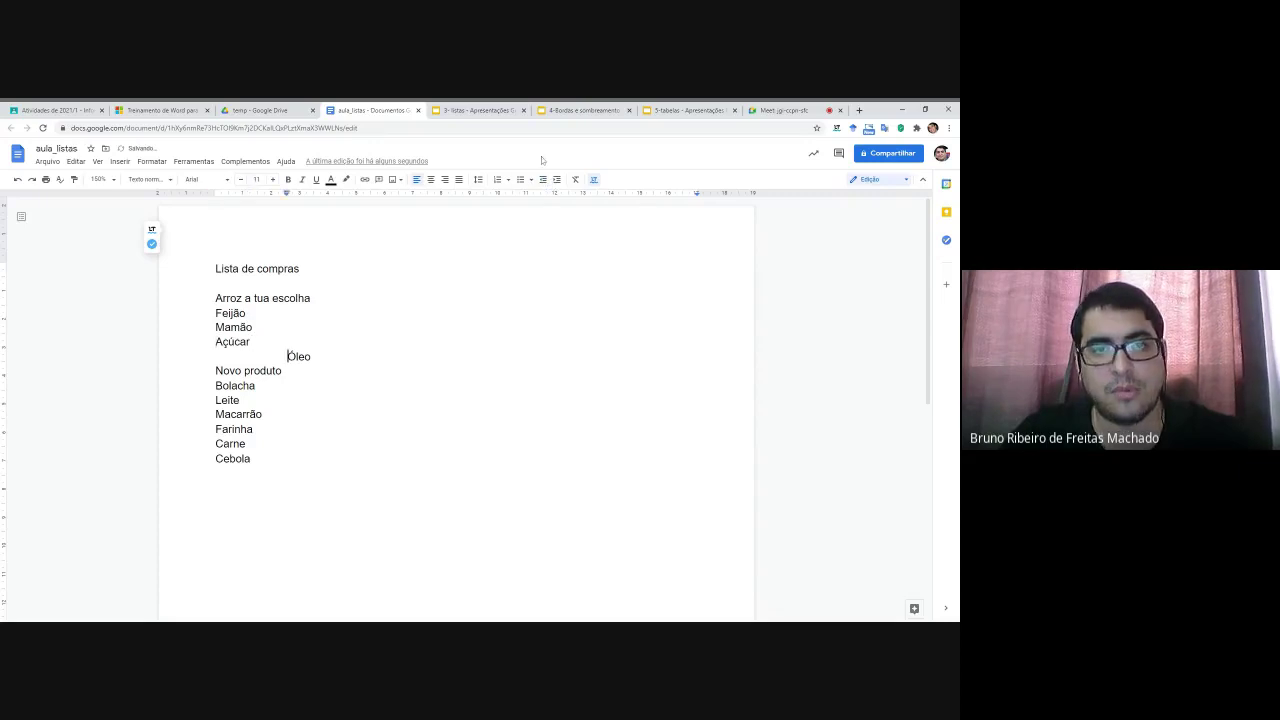
click(543, 181)
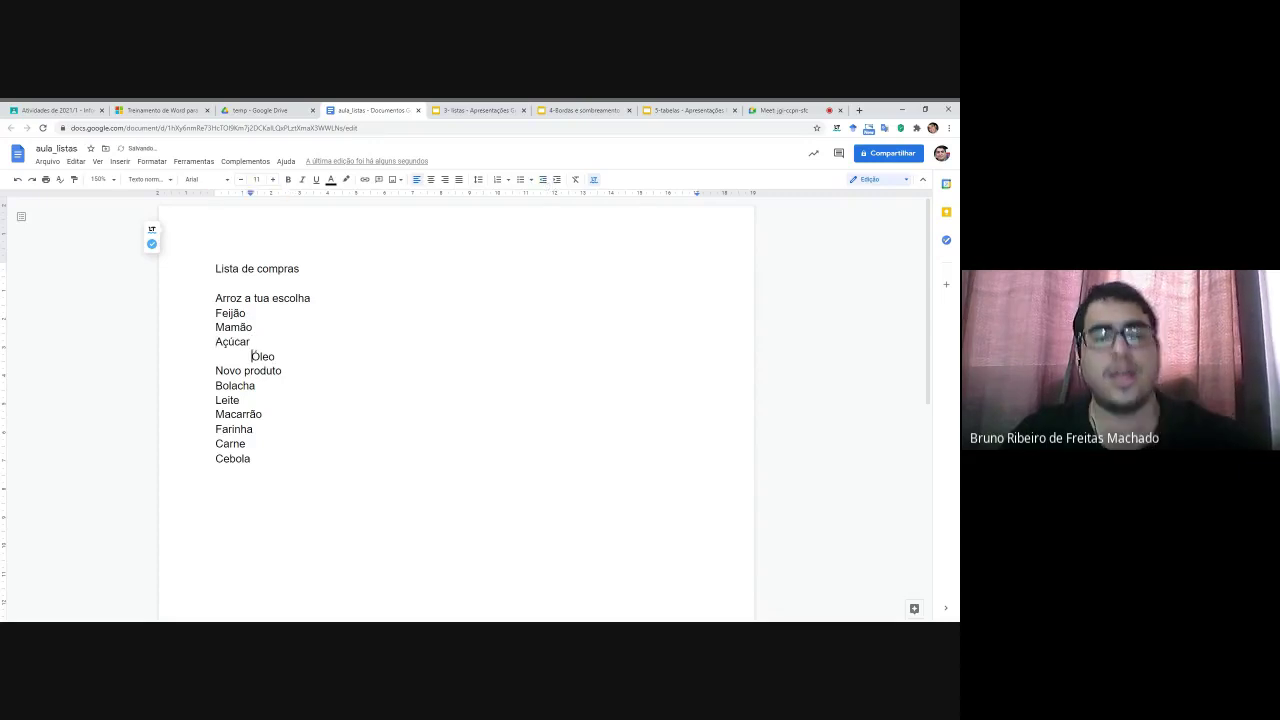
click(544, 183)
Step: Apply the 1) a) i) numbered list style to all items from Arroz a tua escolha through Cebola
click(252, 459)
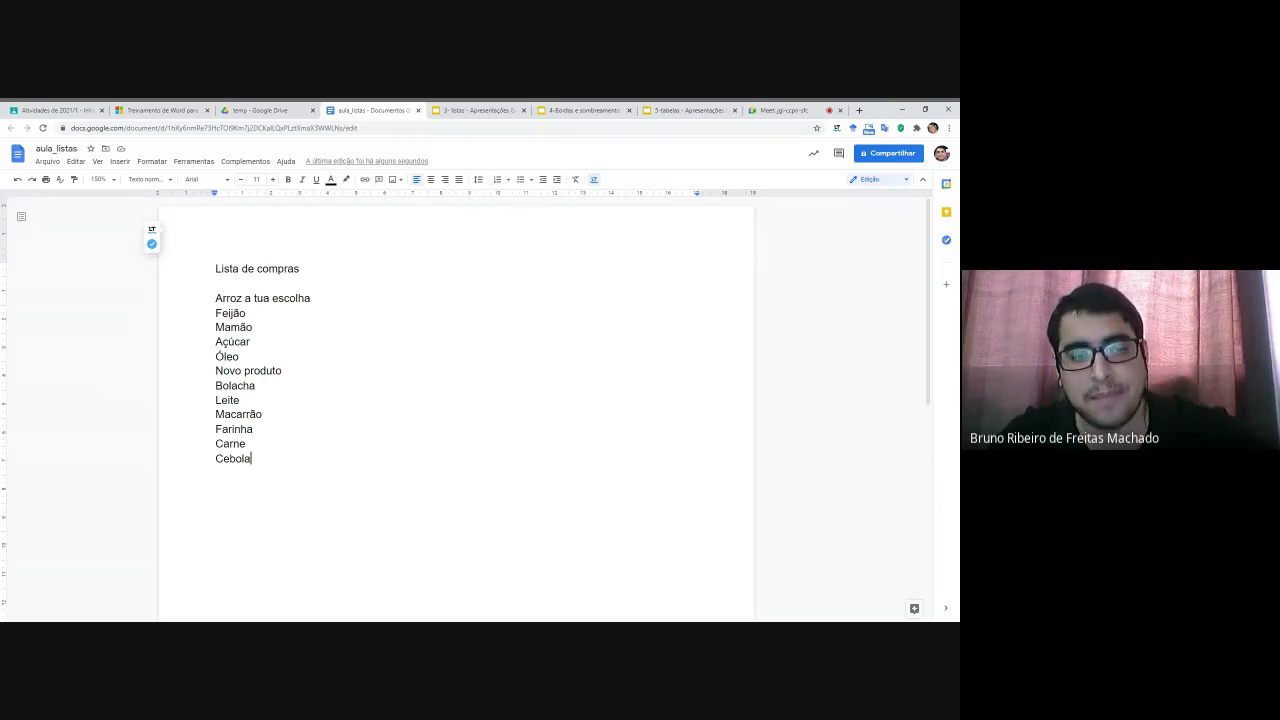
key(ctrl+shift+Up)
key(ctrl+shift+Up)
key(ctrl+shift+Up)
key(ctrl+shift+Up)
key(ctrl+shift+Up)
key(ctrl+shift+Up)
key(ctrl+shift+Up)
key(ctrl+shift+Up)
key(ctrl+shift+Up)
key(ctrl+shift+Up)
key(ctrl+shift+Up)
key(ctrl+shift+Up)
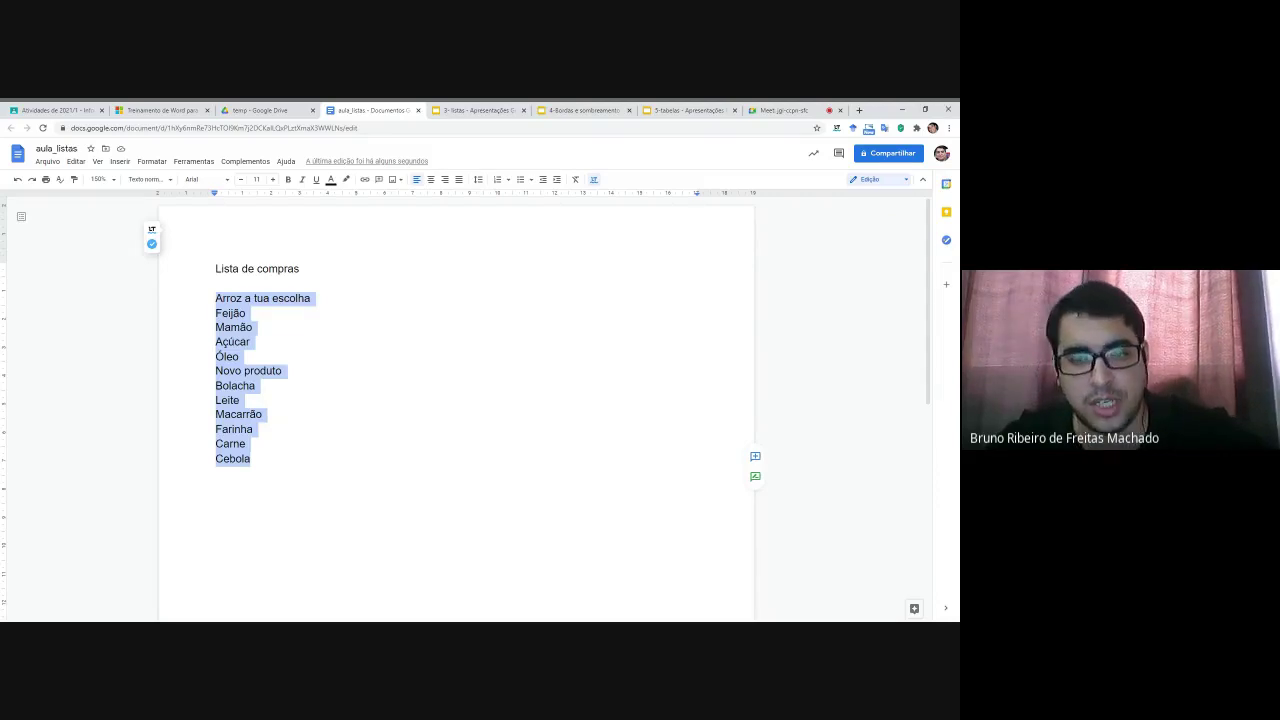
click(508, 180)
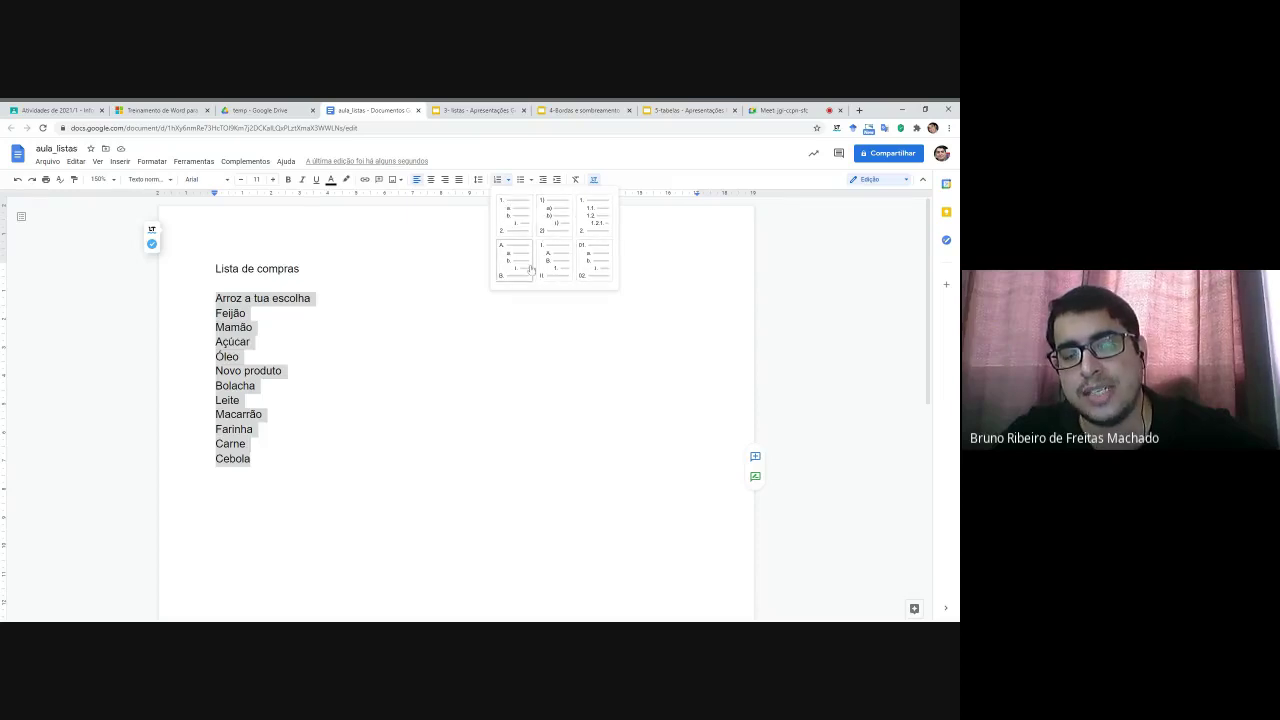
click(557, 217)
key(Right)
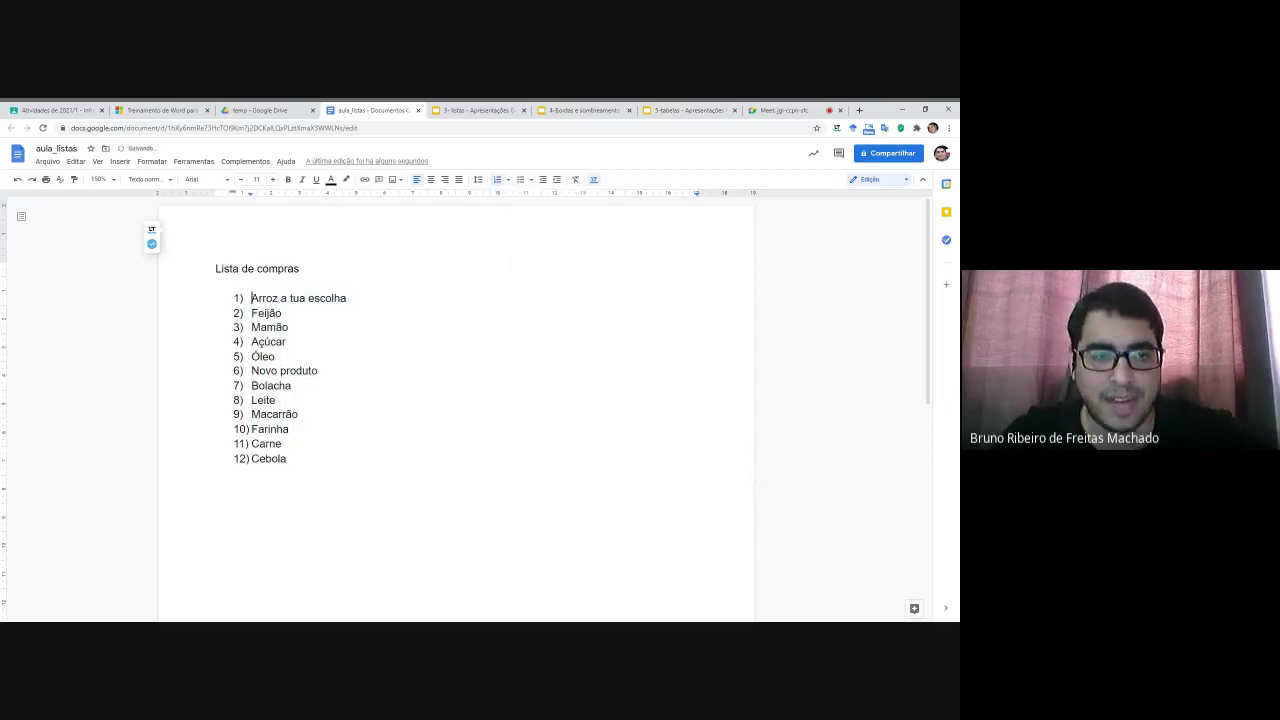
Step: Switch the shopping list to the 1. a. i. numbering style
key(Down)
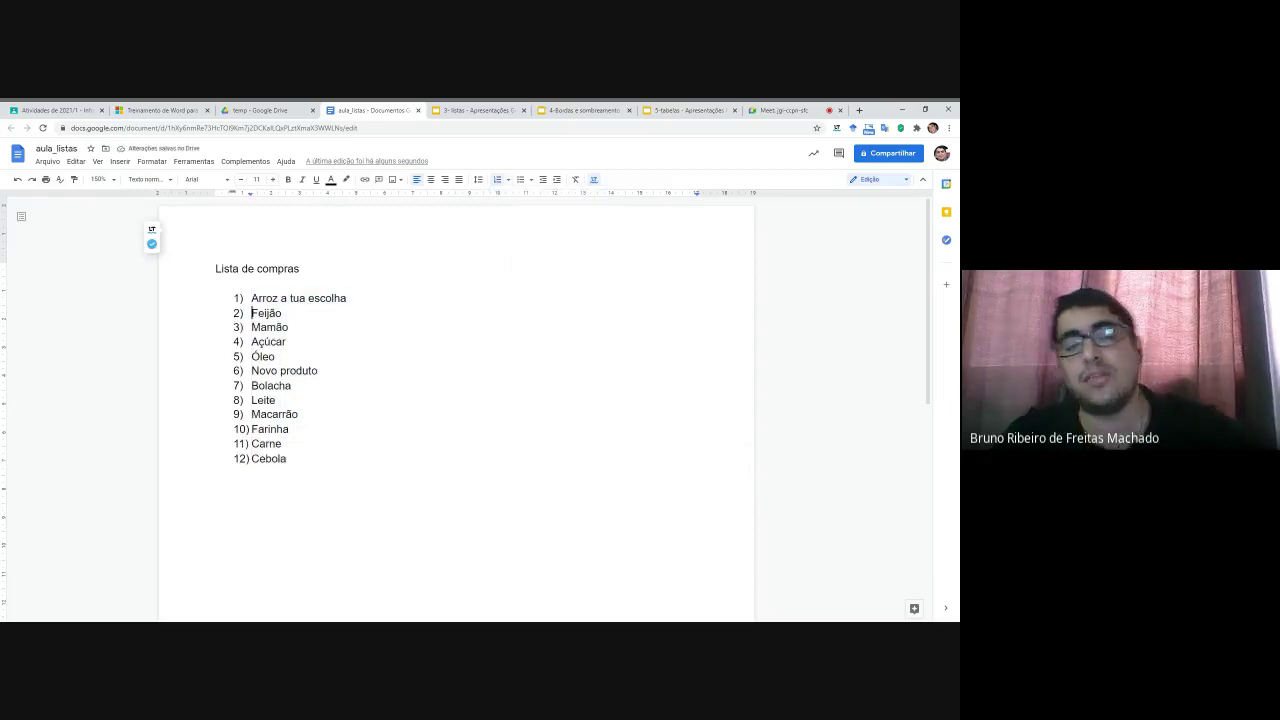
click(508, 180)
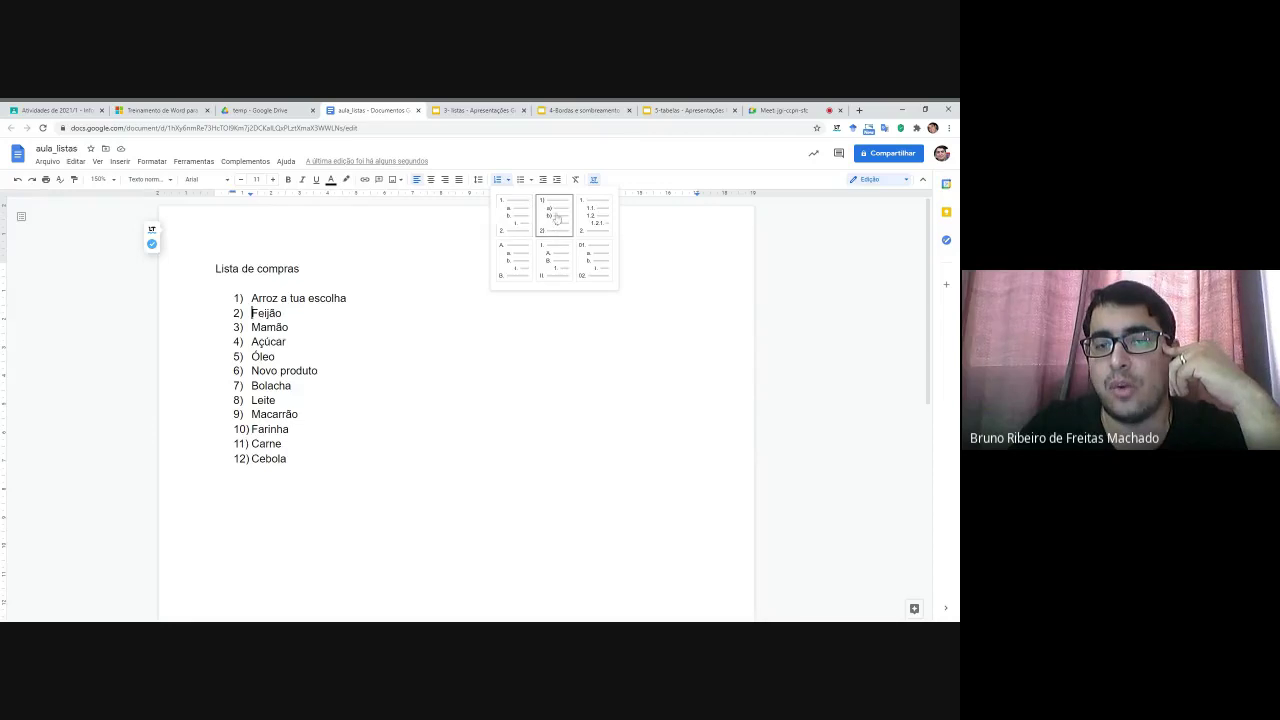
click(503, 233)
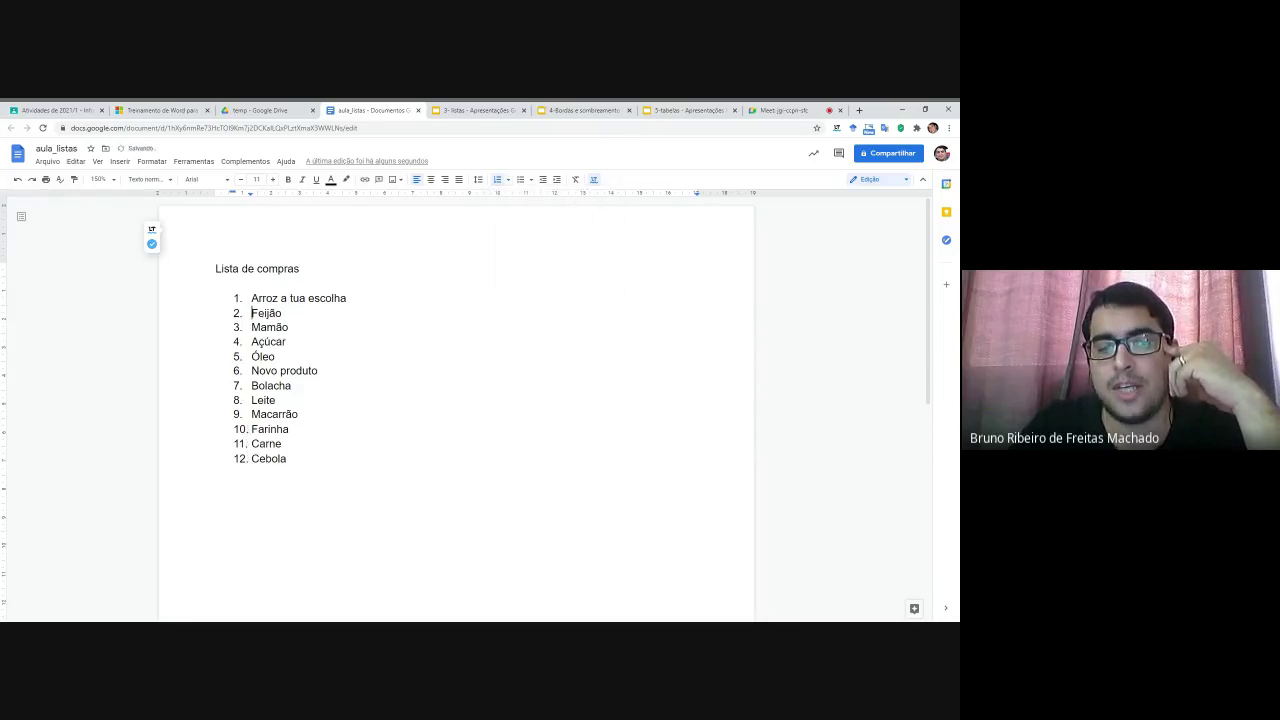
Step: Select all the numbered items and set their numbering back to the 1) a) i) style
drag(288, 459, 251, 298)
click(508, 179)
click(552, 215)
click(292, 386)
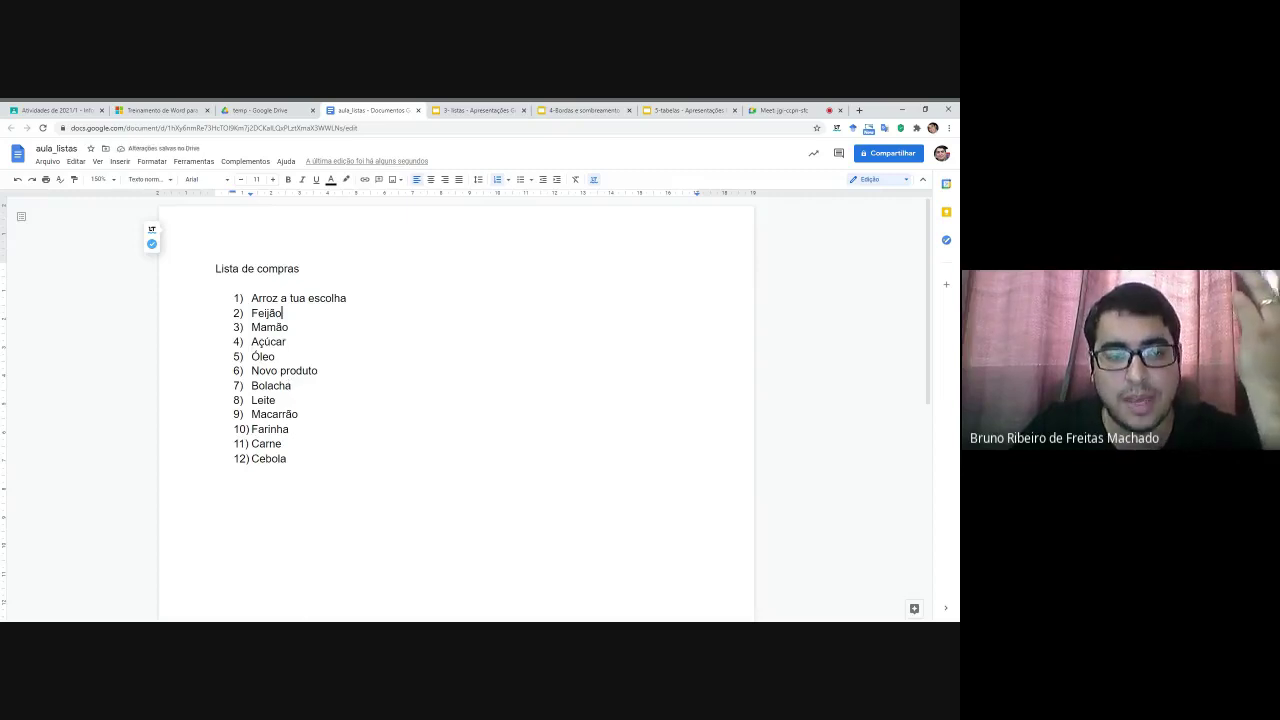
Step: Insert a new numbered item "Sabão" directly below Feijão
click(283, 313)
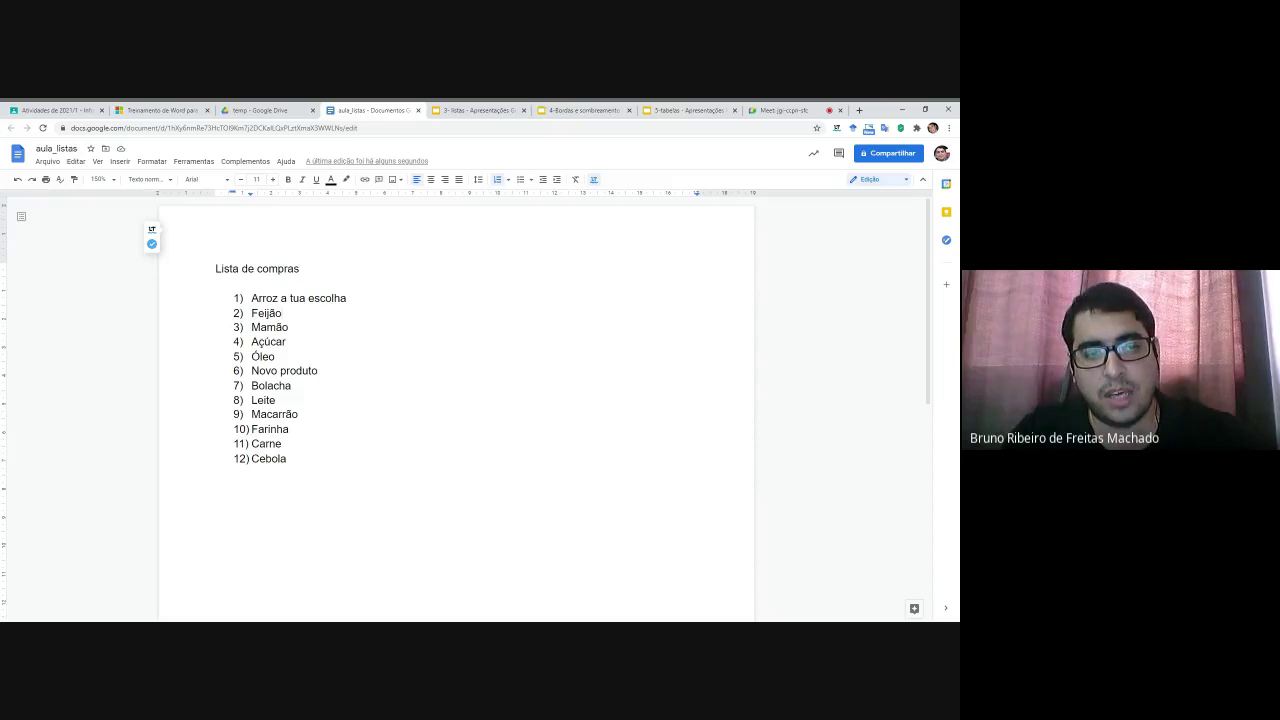
key(Return)
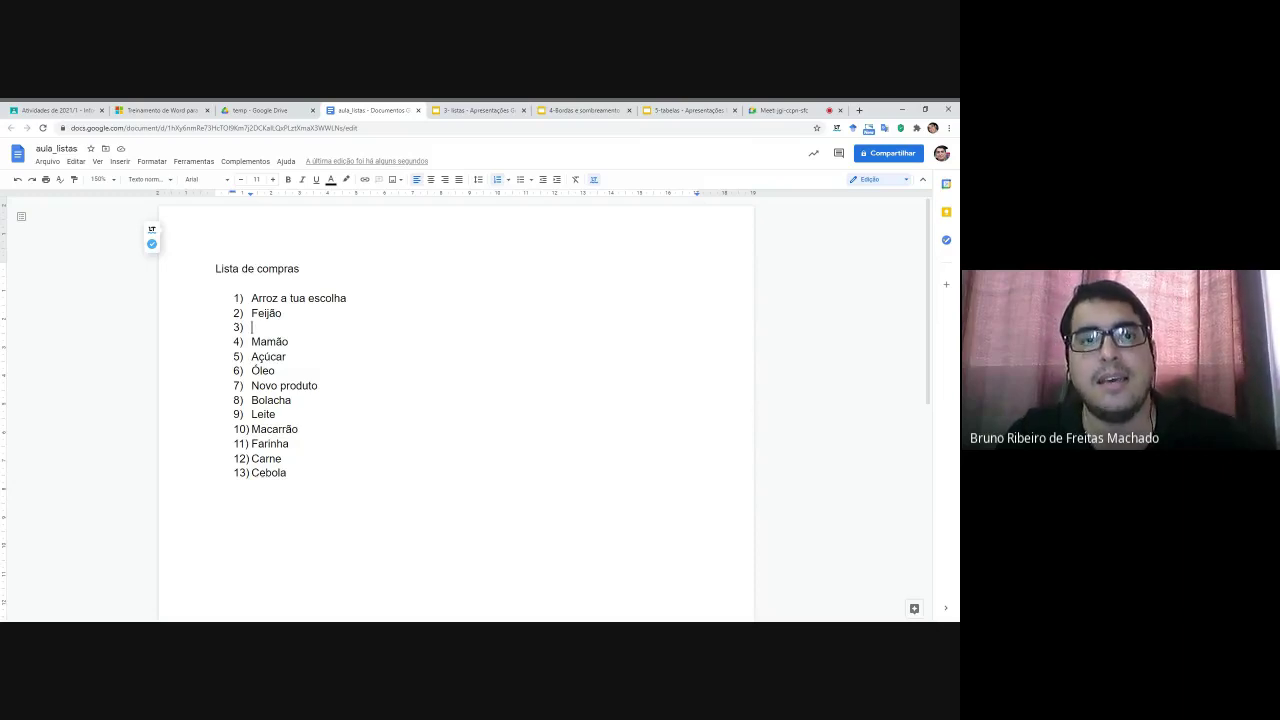
text(Sabão)
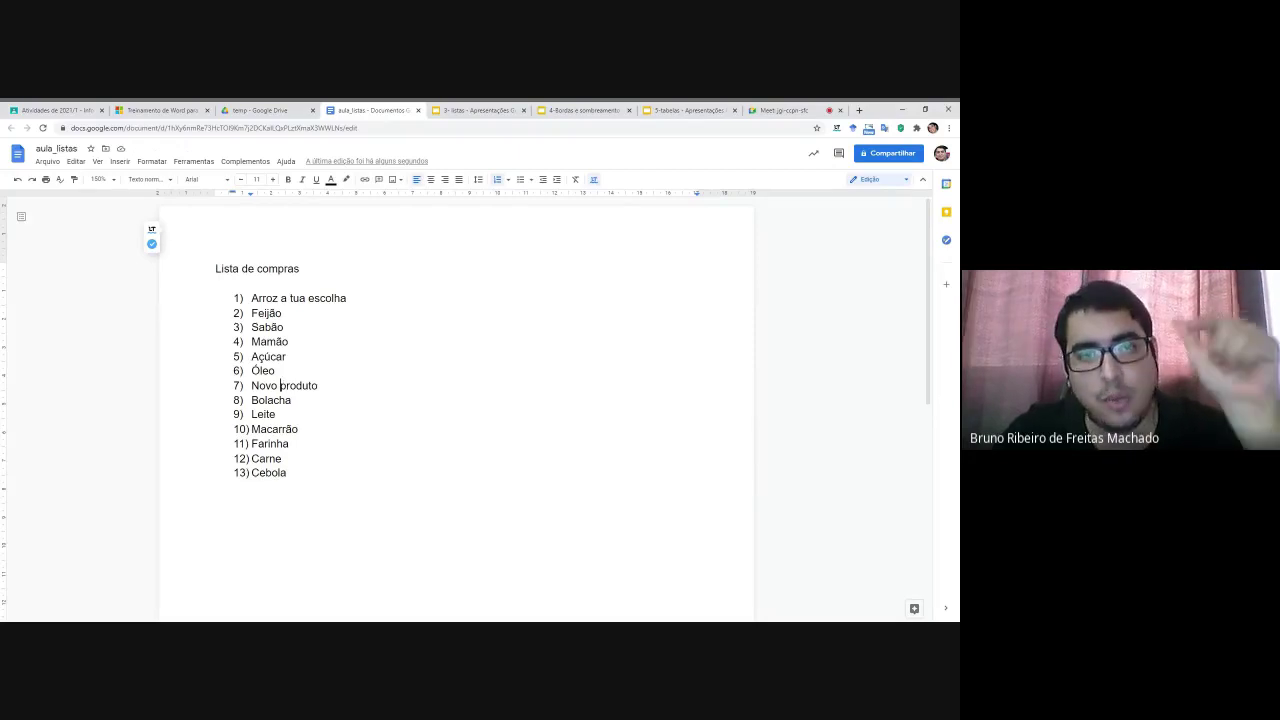
Step: Reapply the 1) a) i) numbering style and demote Feijão and Sabão to second-level items beneath Arroz a tua escolha
click(251, 327)
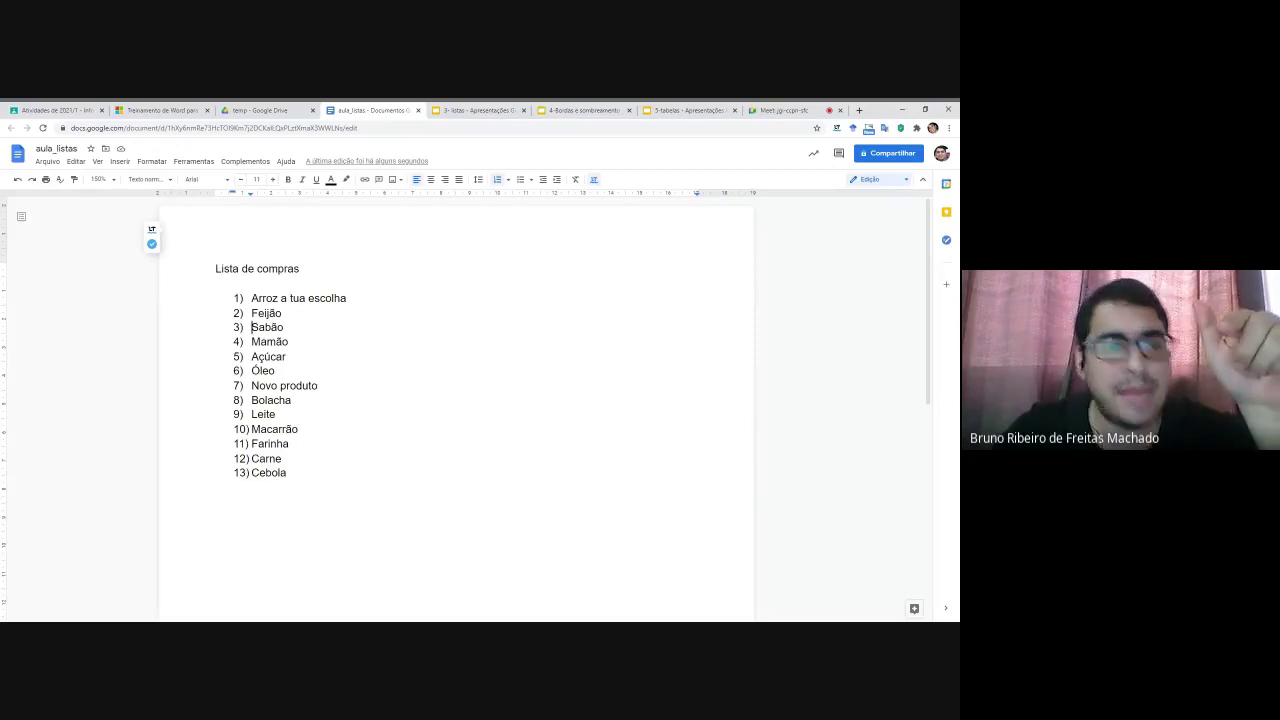
click(507, 179)
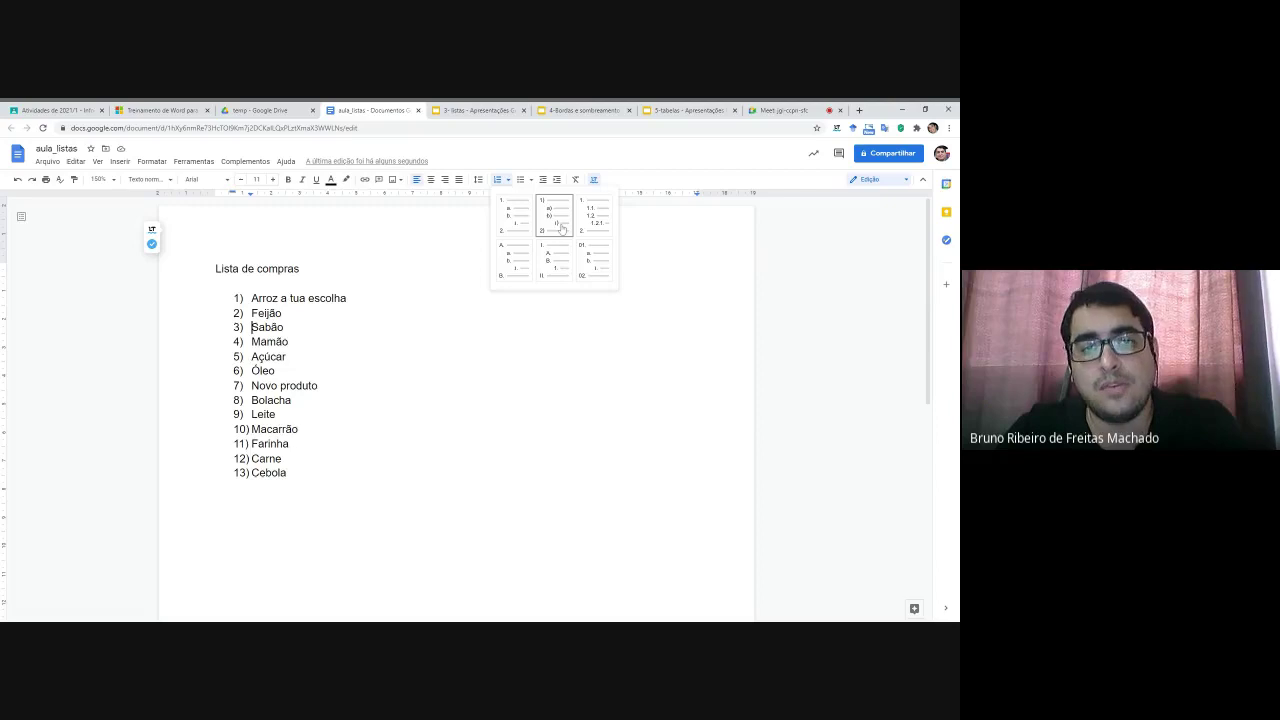
click(562, 229)
key(Up)
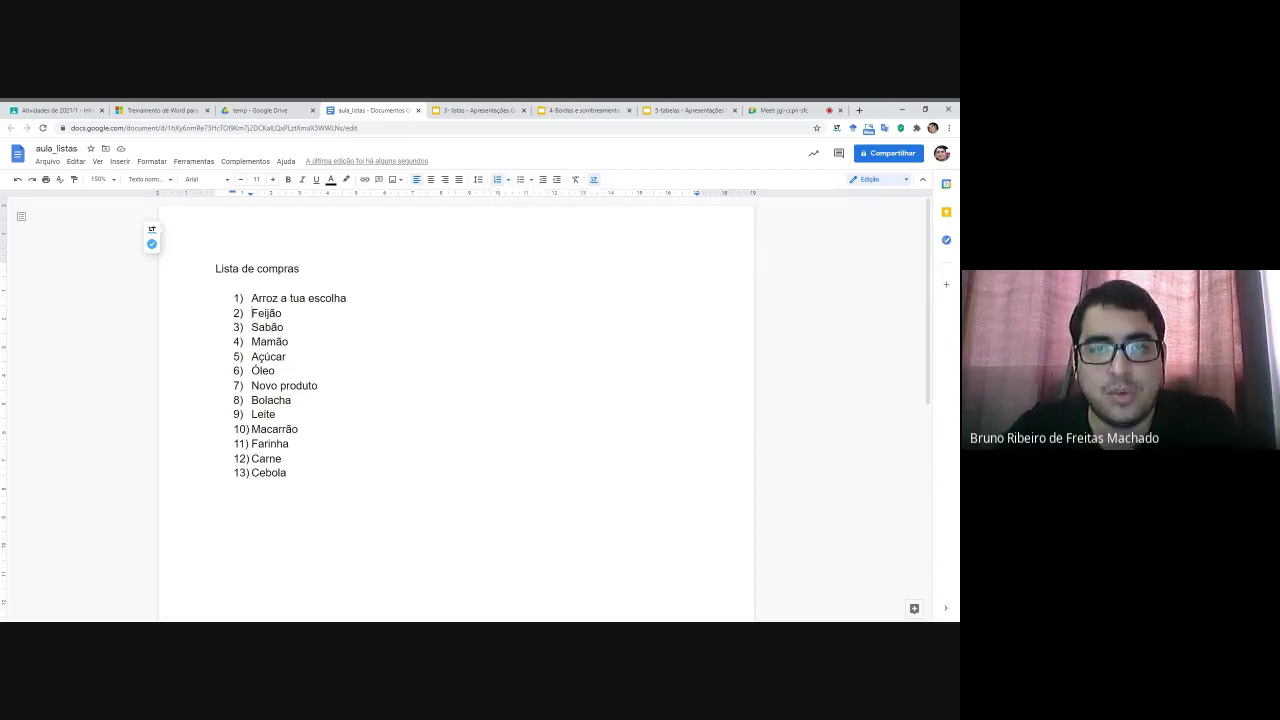
click(557, 180)
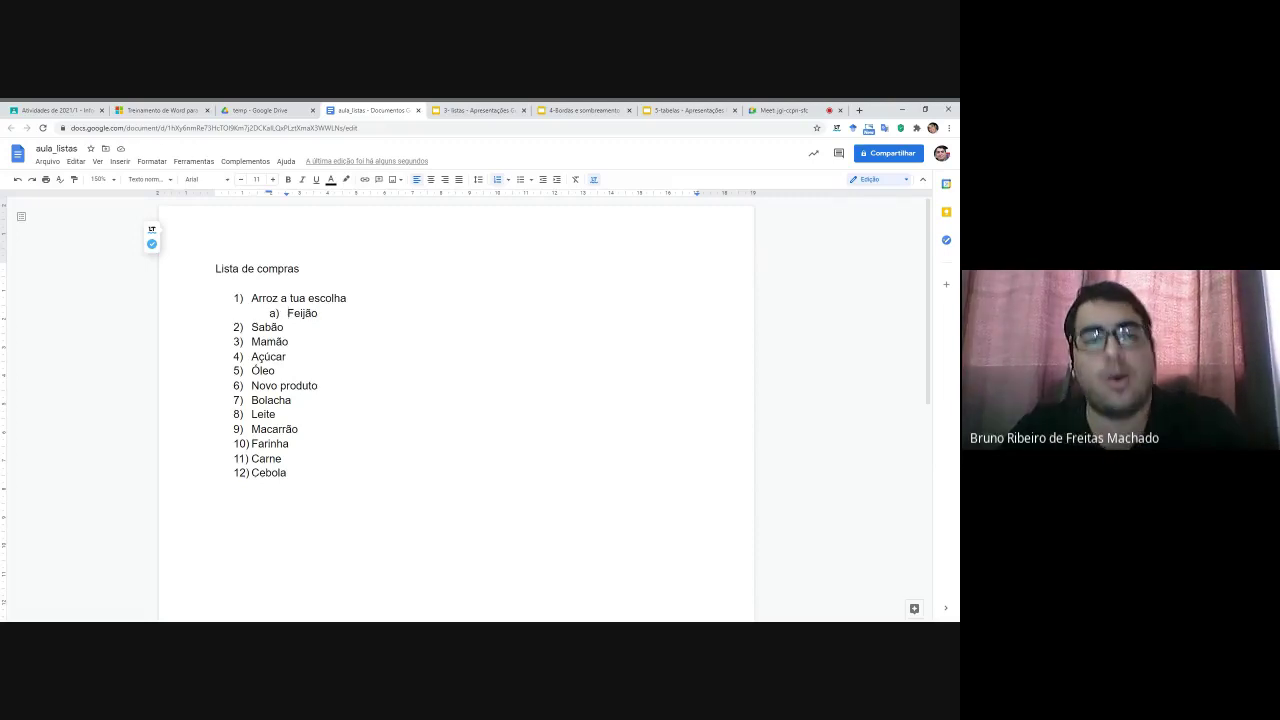
click(251, 327)
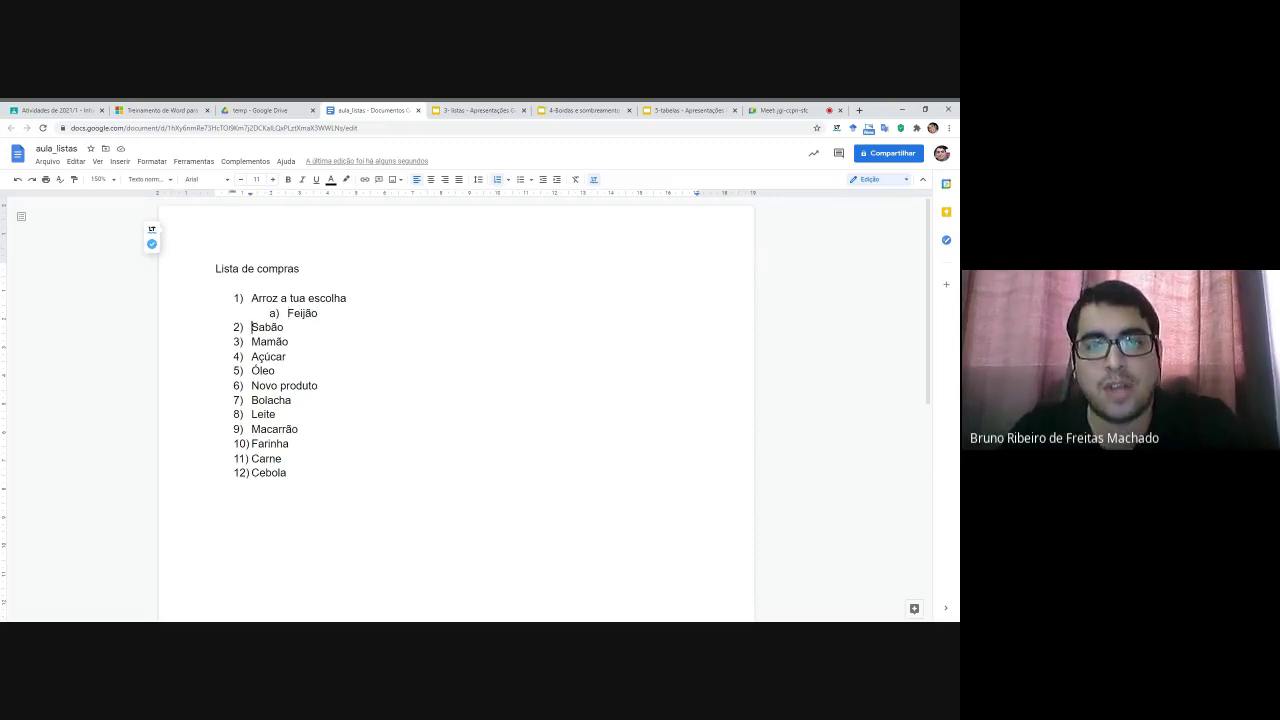
click(557, 181)
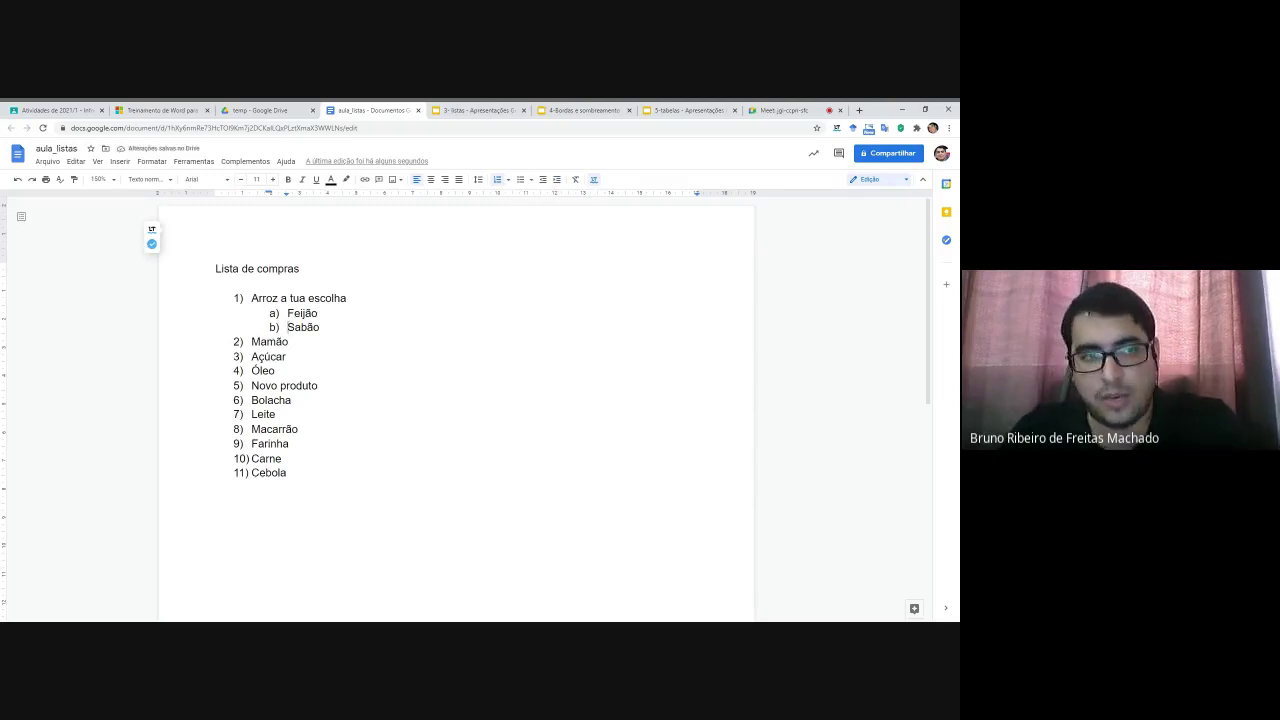
Step: Demote Mamão two levels so it becomes a third-level item beneath Sabão
click(252, 342)
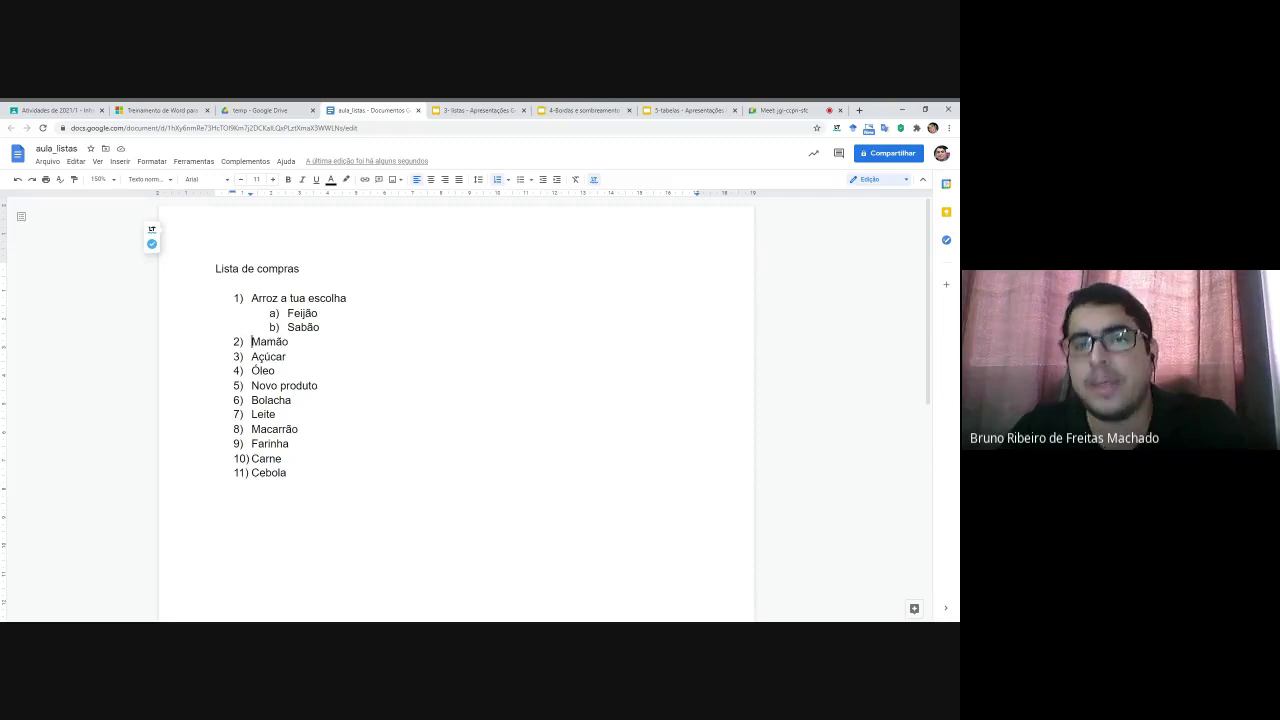
click(557, 180)
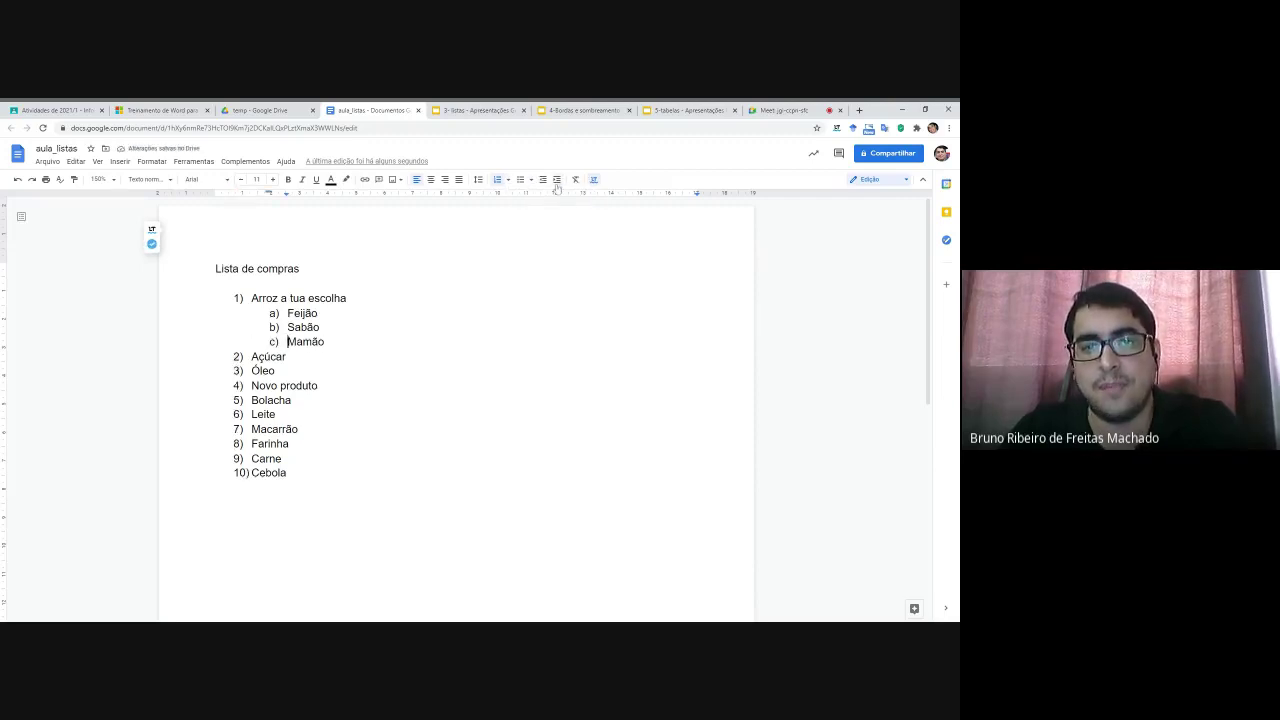
click(557, 180)
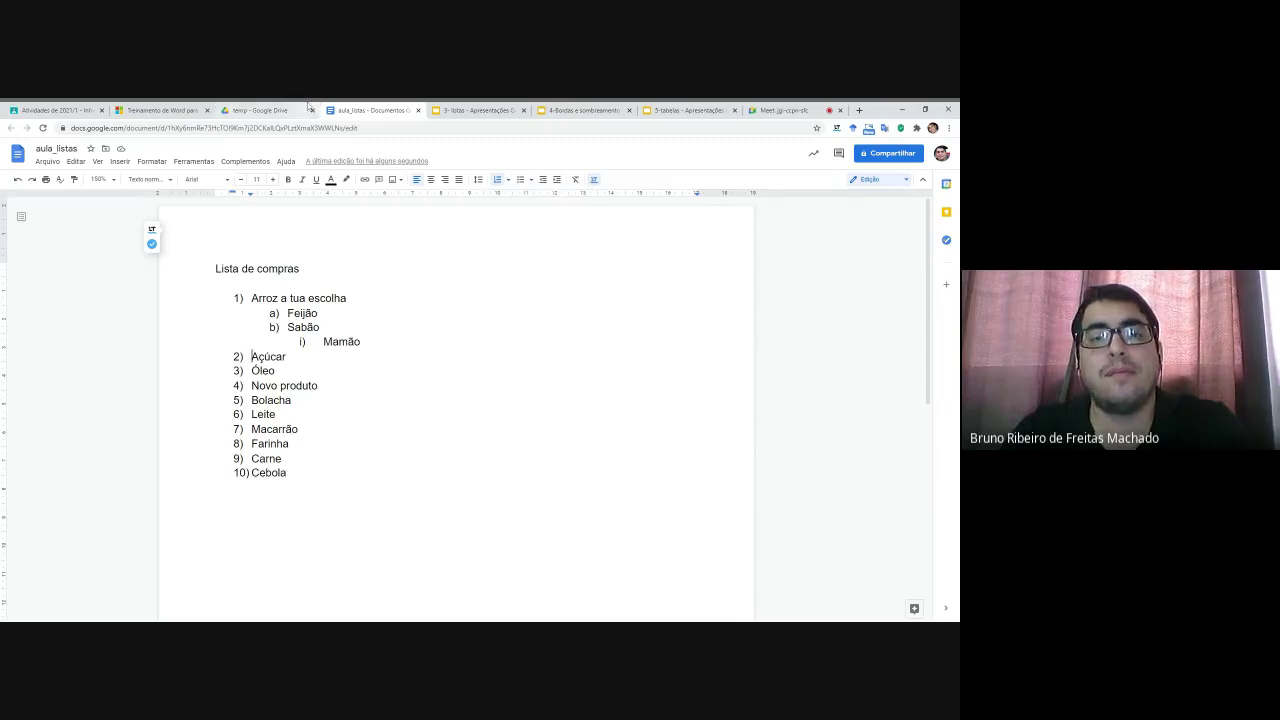
Step: Check the Google Meet call, return to the aula_listas document and demote Açúcar to a third-level item below Mamão
click(805, 106)
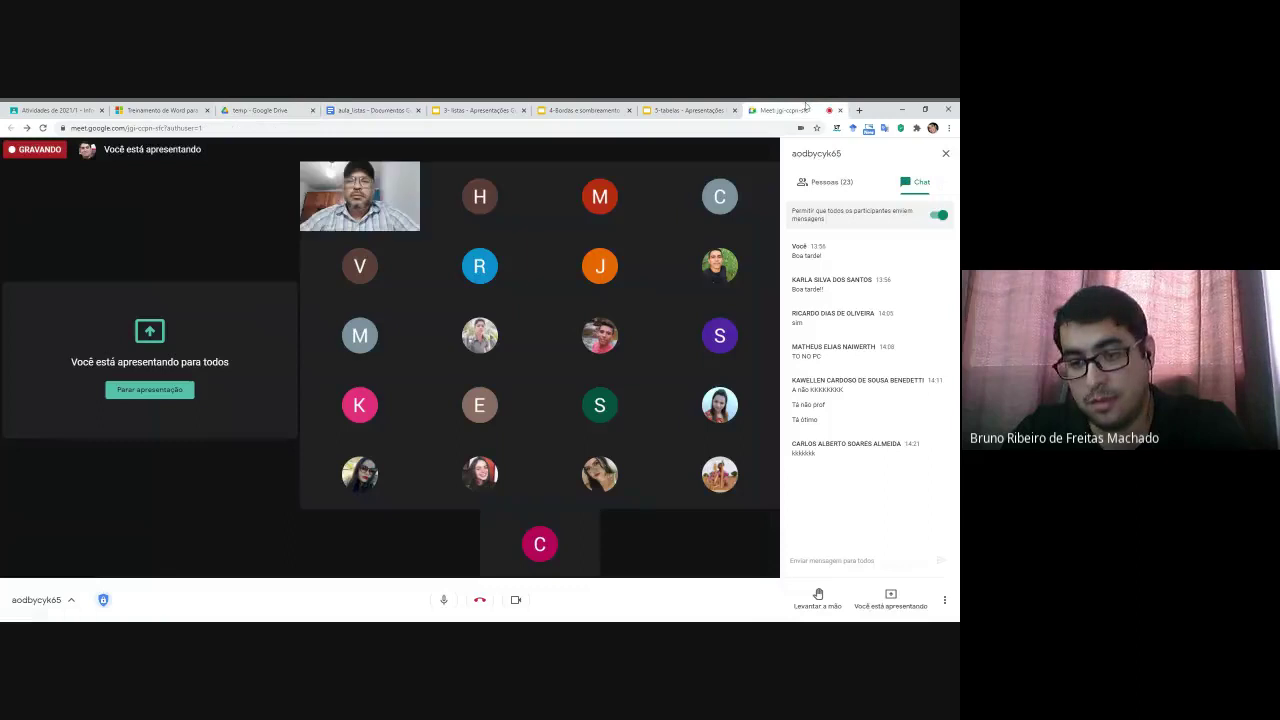
click(365, 109)
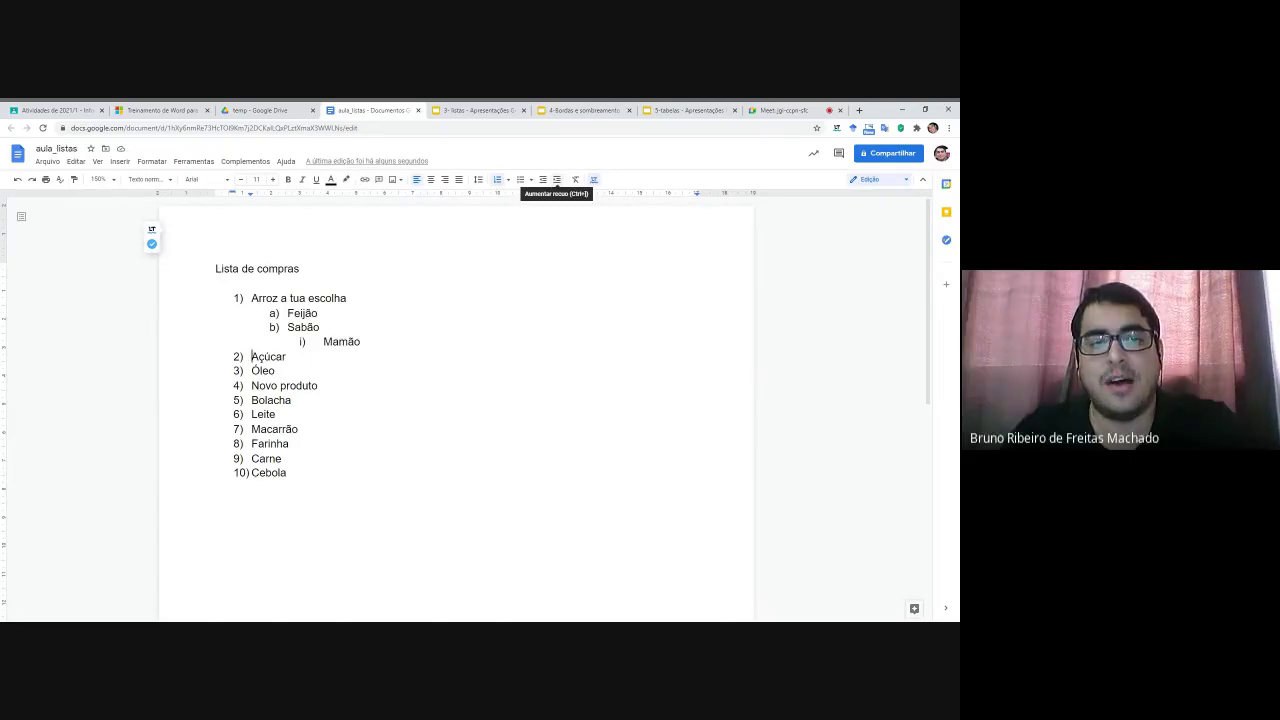
click(557, 180)
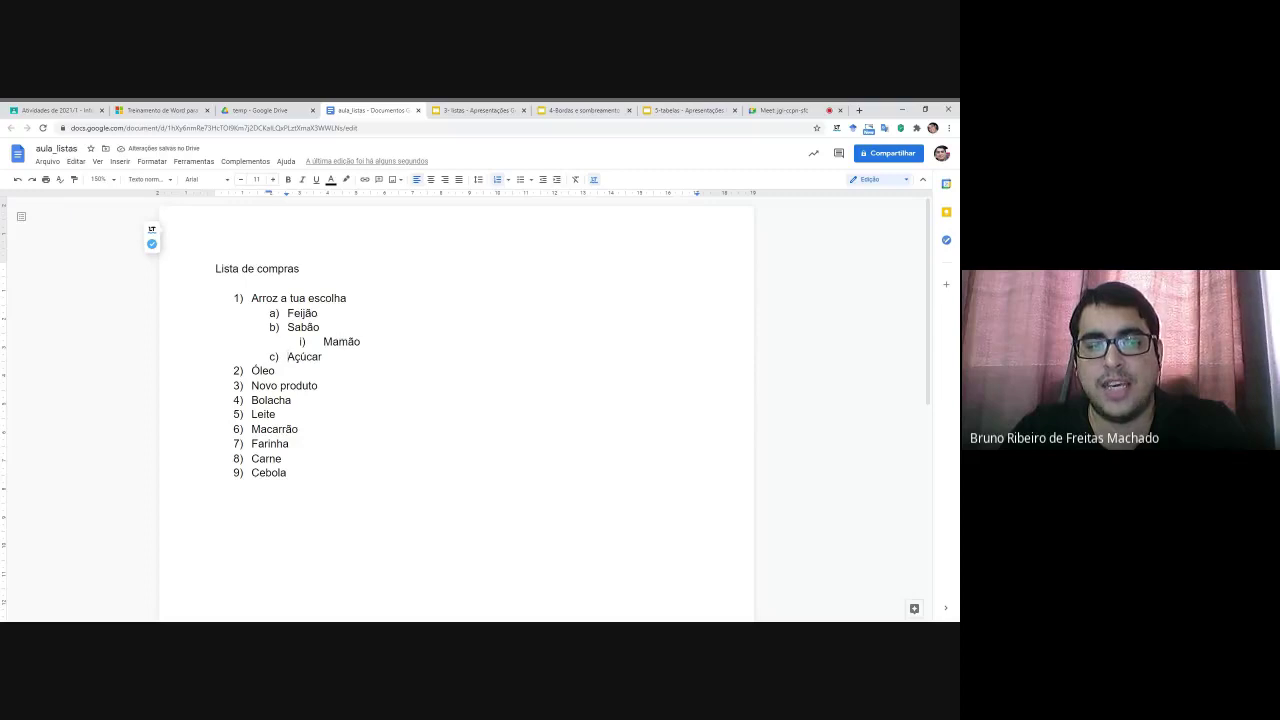
click(557, 180)
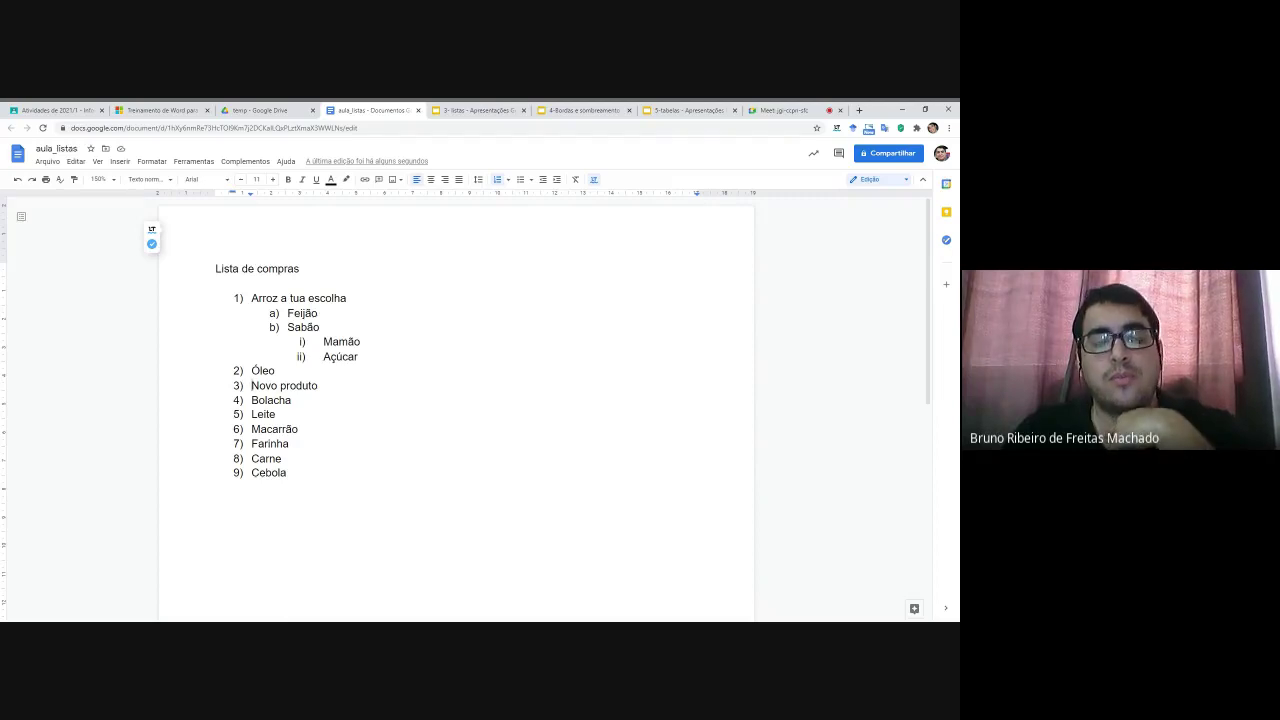
Step: Demote Novo produto to a second-level item beneath Óleo
click(557, 179)
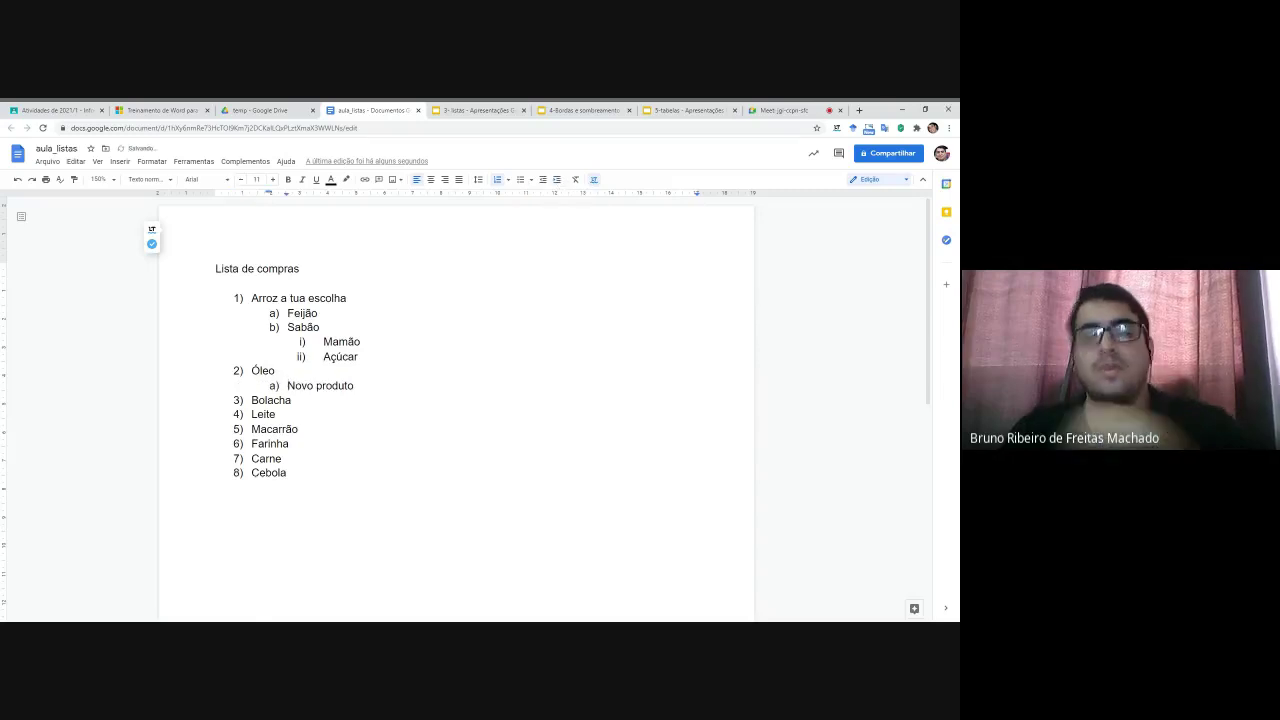
click(274, 386)
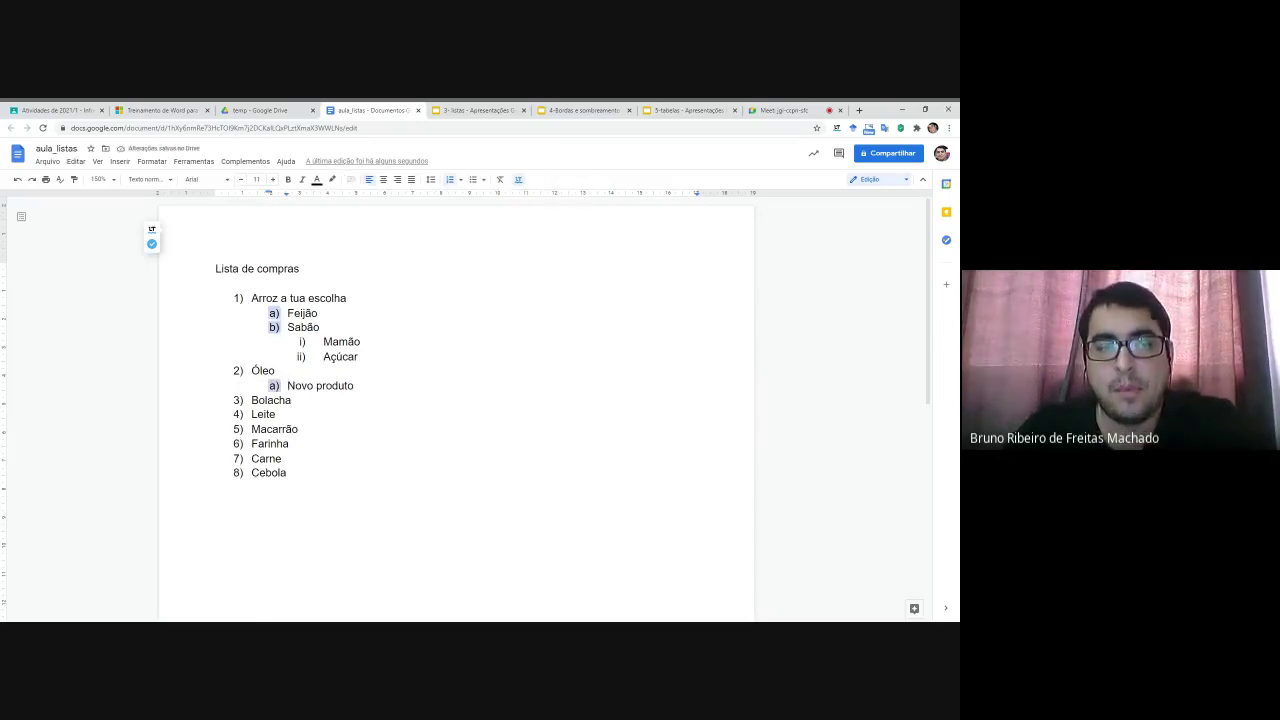
click(274, 386)
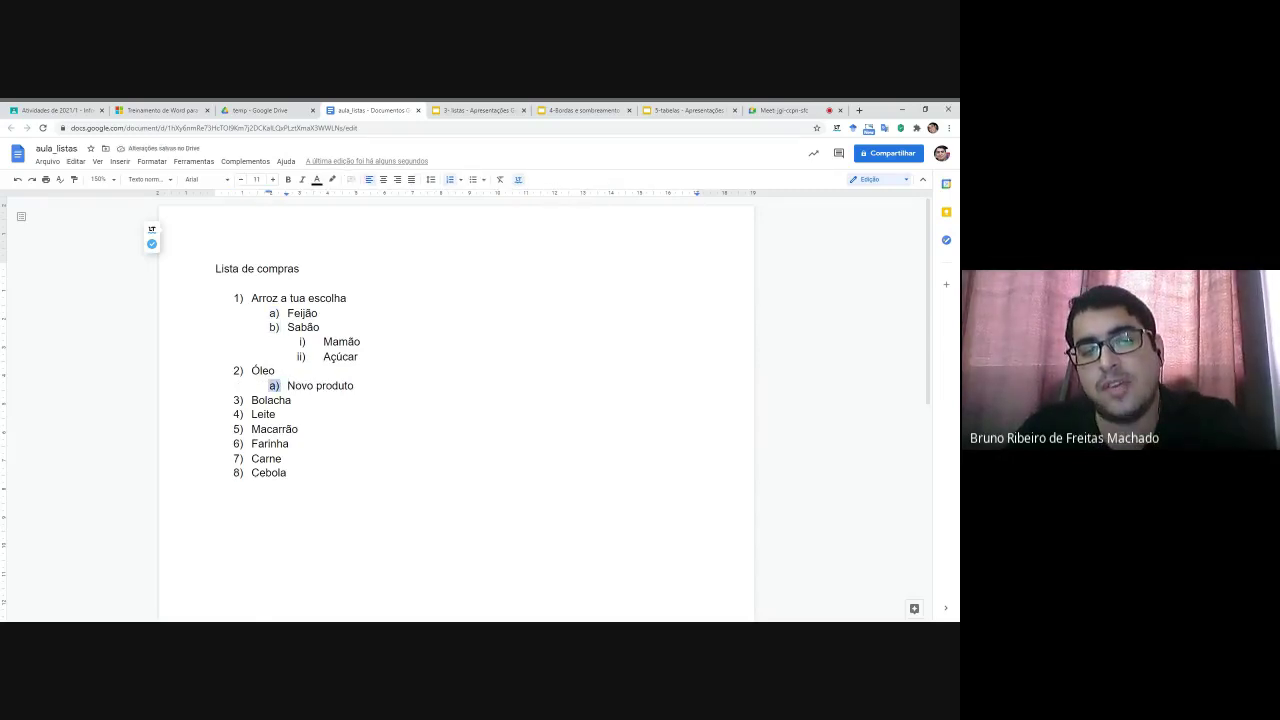
click(238, 370)
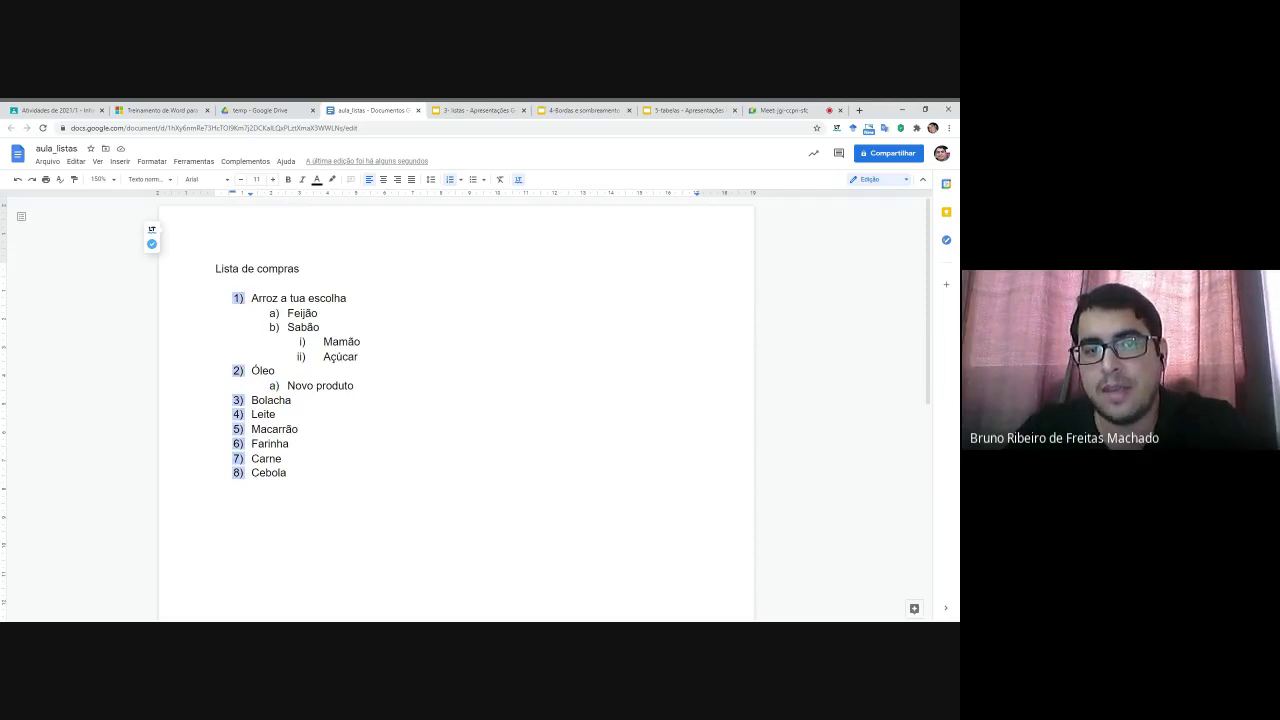
Step: Demote Bolacha two levels so it becomes a third-level item beneath Novo produto
key(Down)
key(Down)
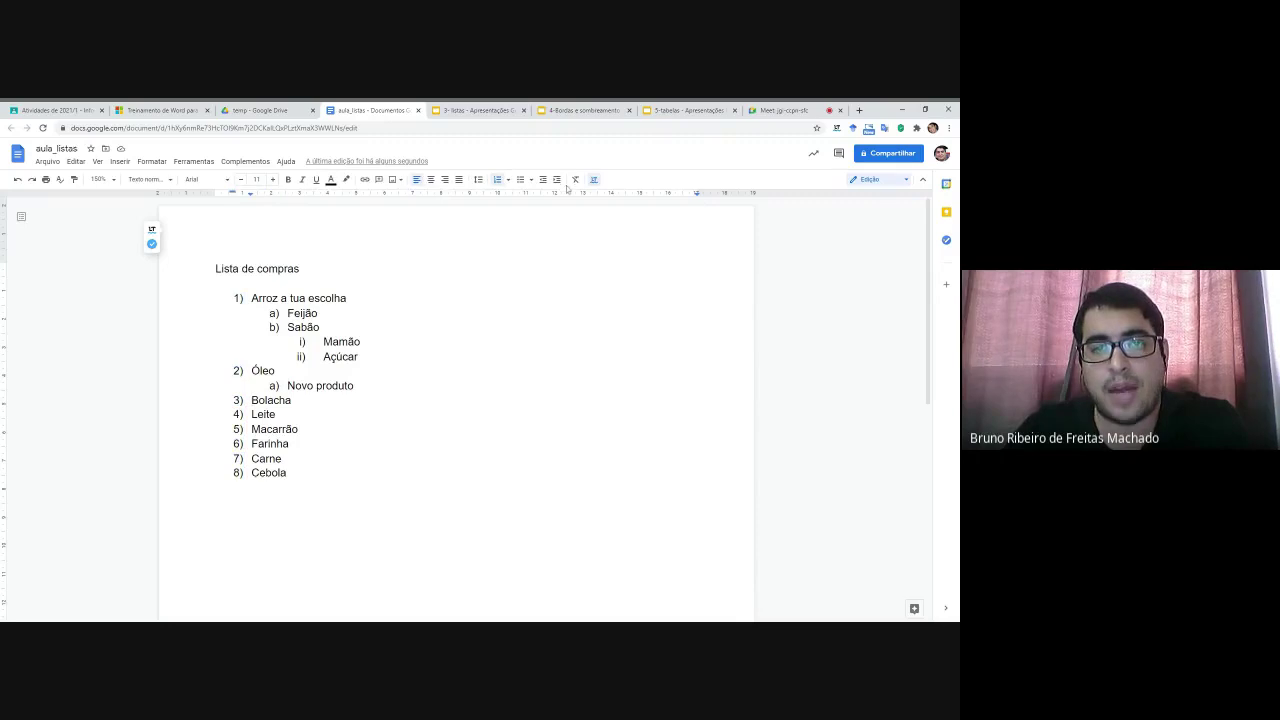
click(557, 180)
click(557, 180)
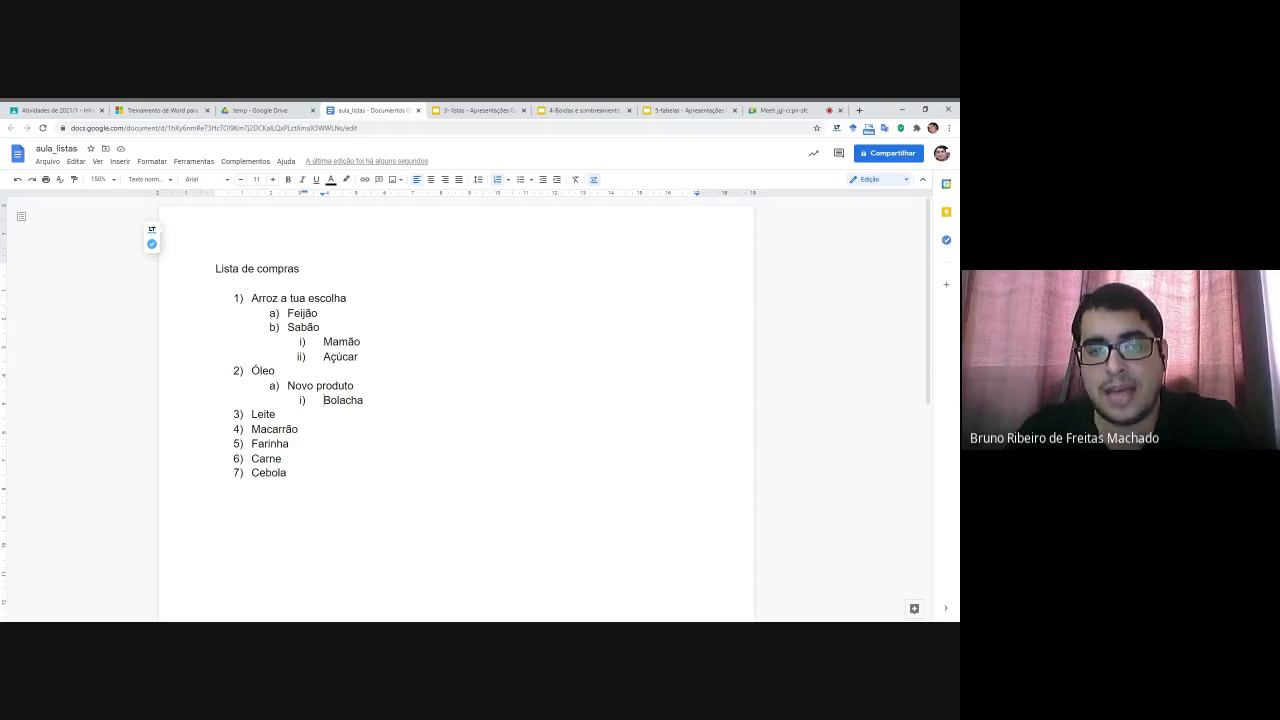
Step: Apply the 1. 1.1. 1.1.1. multilevel numbering style to the whole list, from Arroz a tua escolha to Cebola
drag(287, 473, 251, 298)
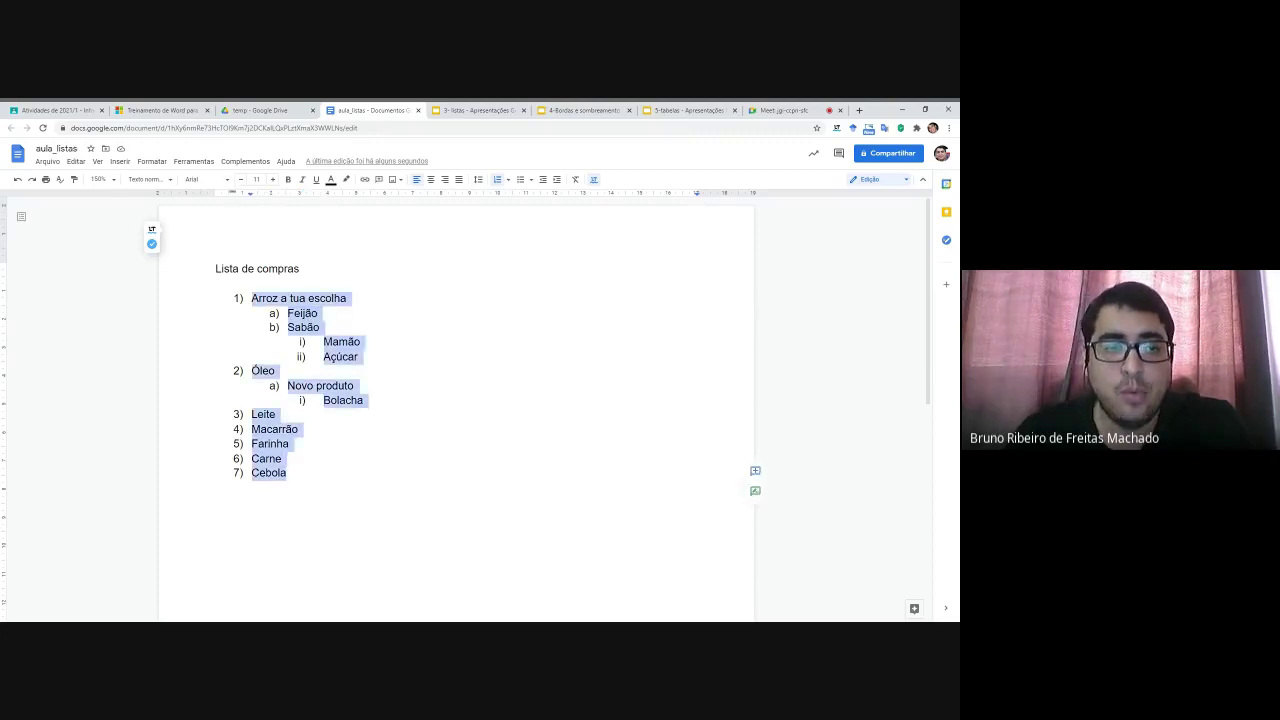
click(509, 179)
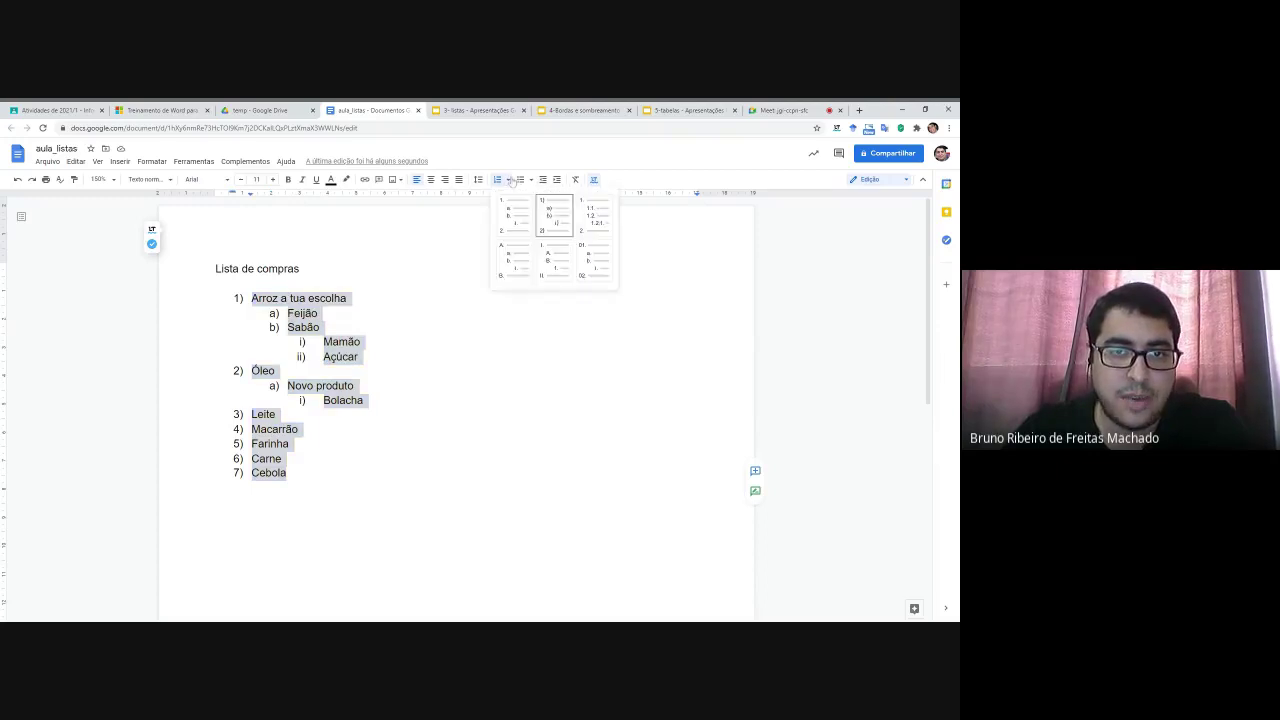
click(594, 215)
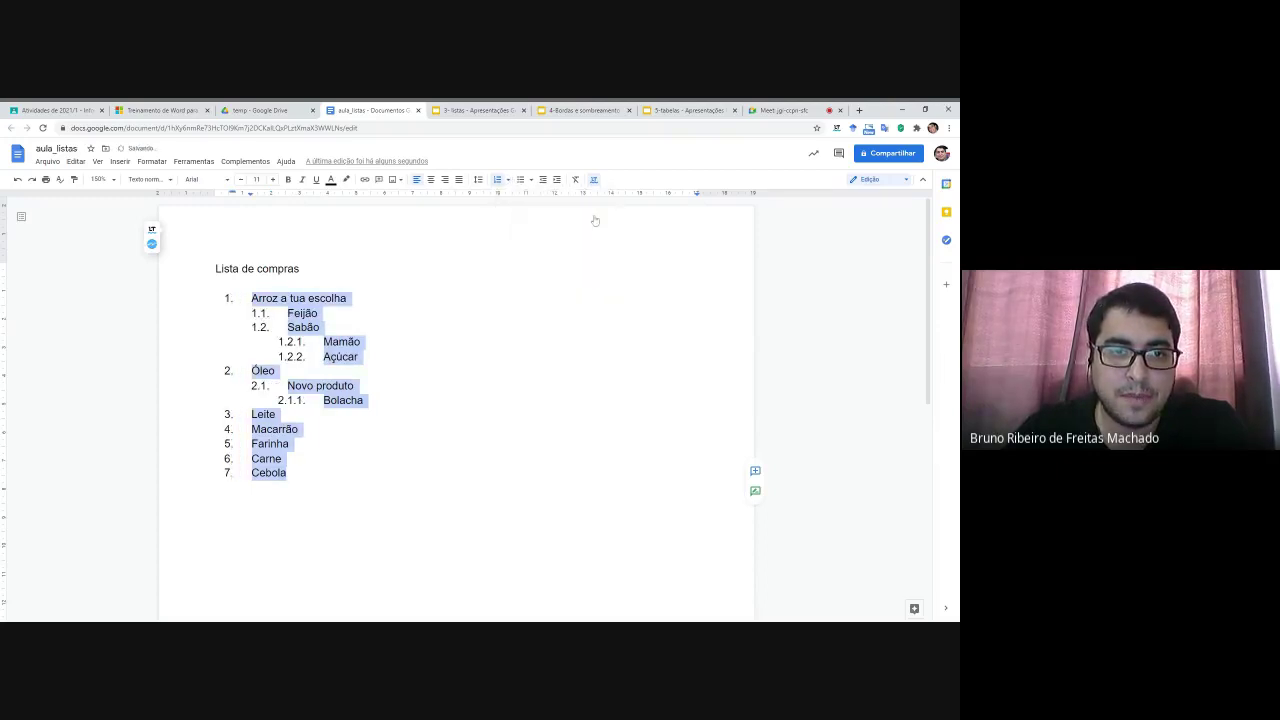
Step: Examine how the first-, second- and third-level numbers of the list relate to their parent items
click(217, 487)
click(229, 473)
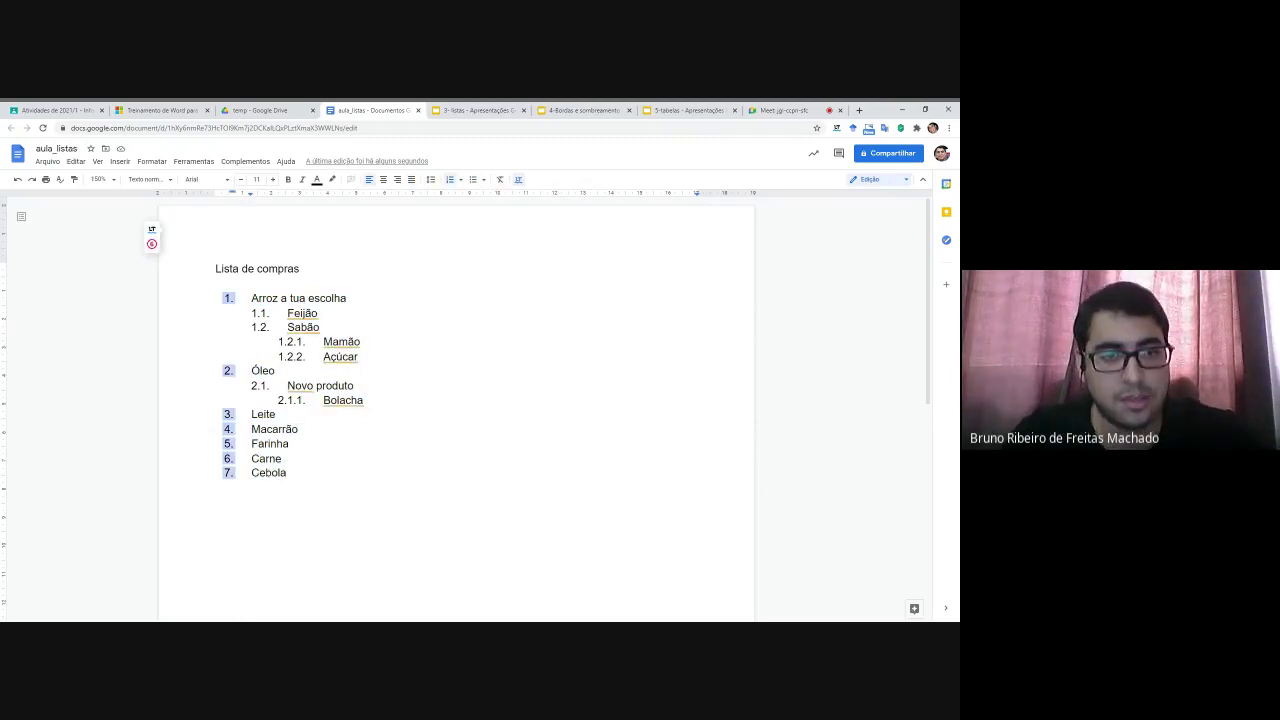
click(228, 298)
click(287, 313)
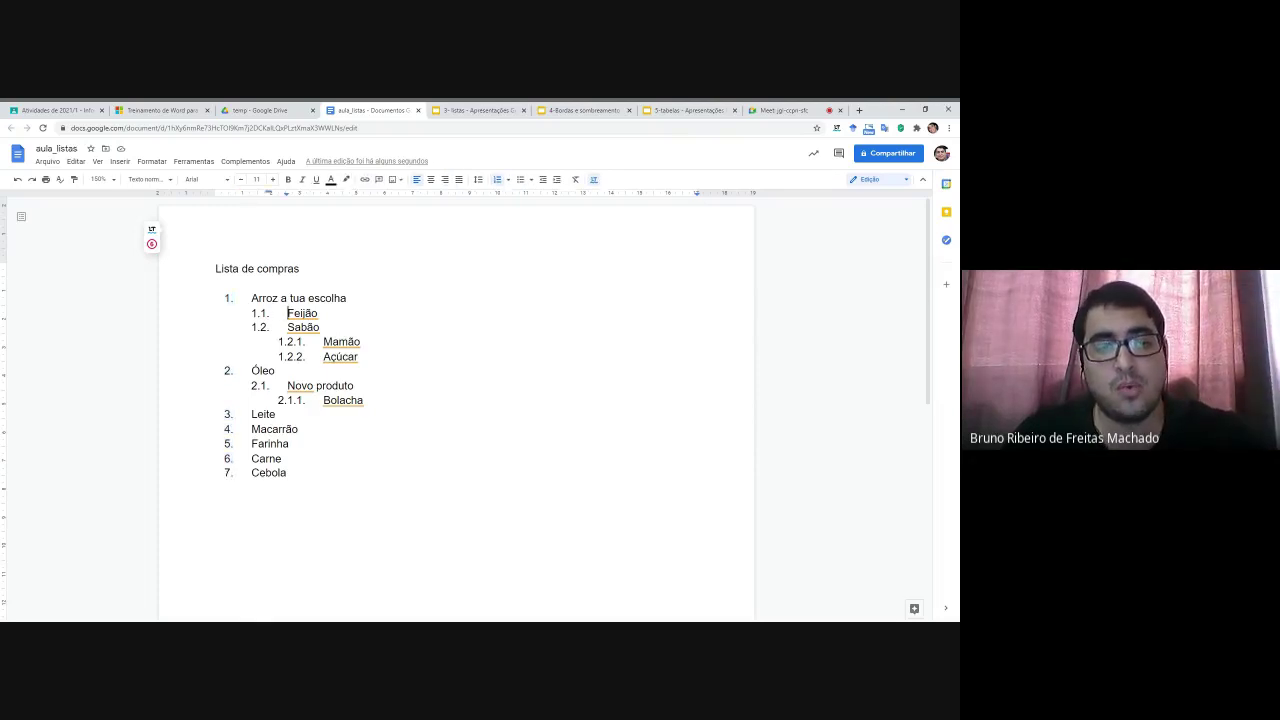
click(292, 342)
double_click(303, 327)
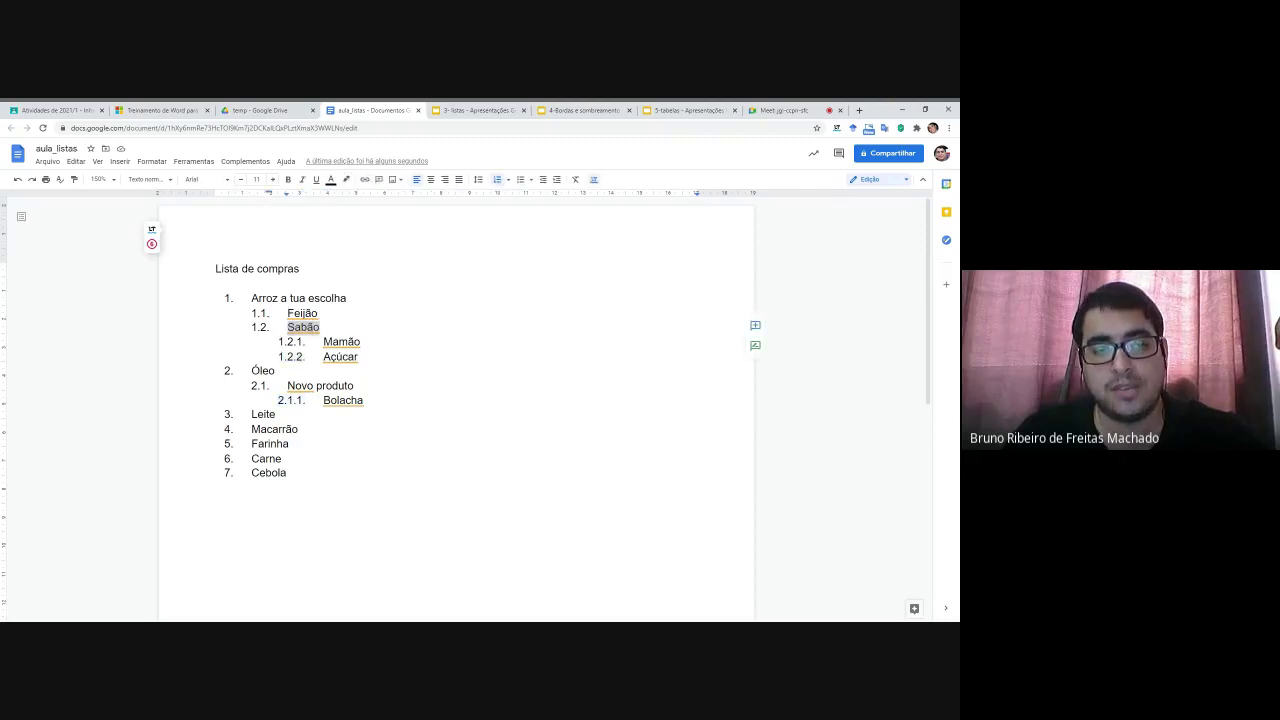
click(320, 313)
click(292, 342)
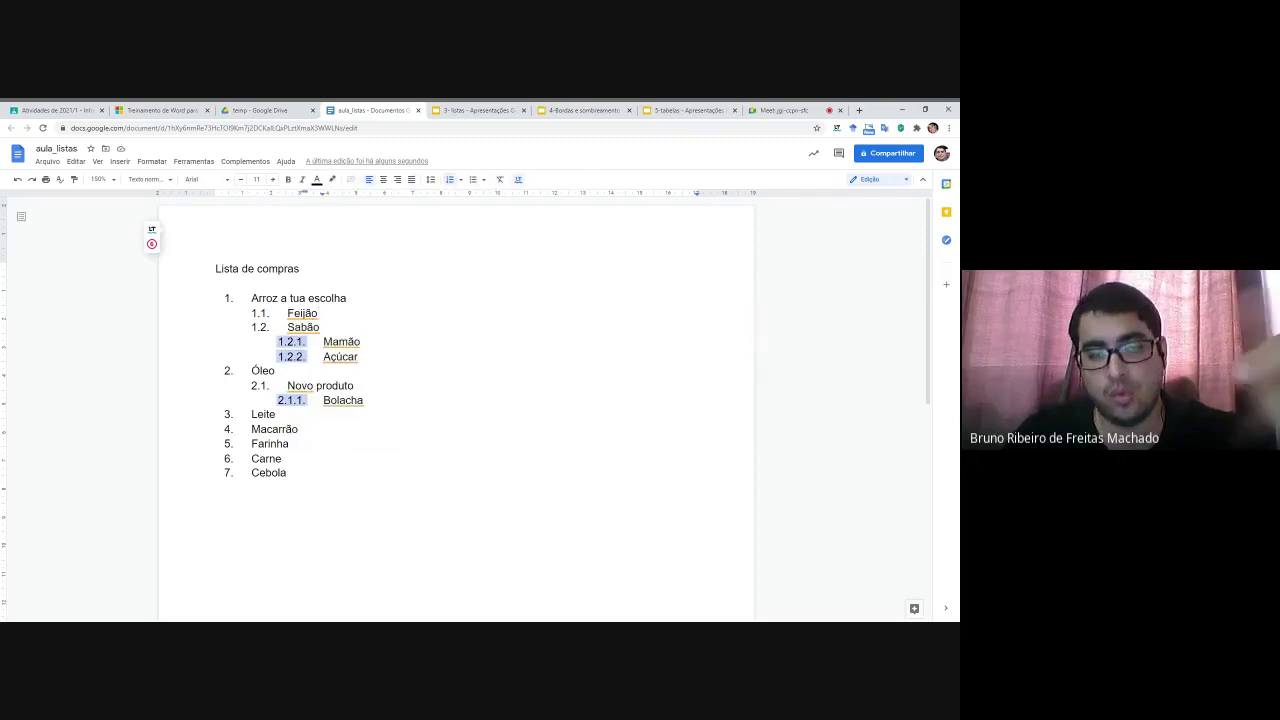
click(290, 444)
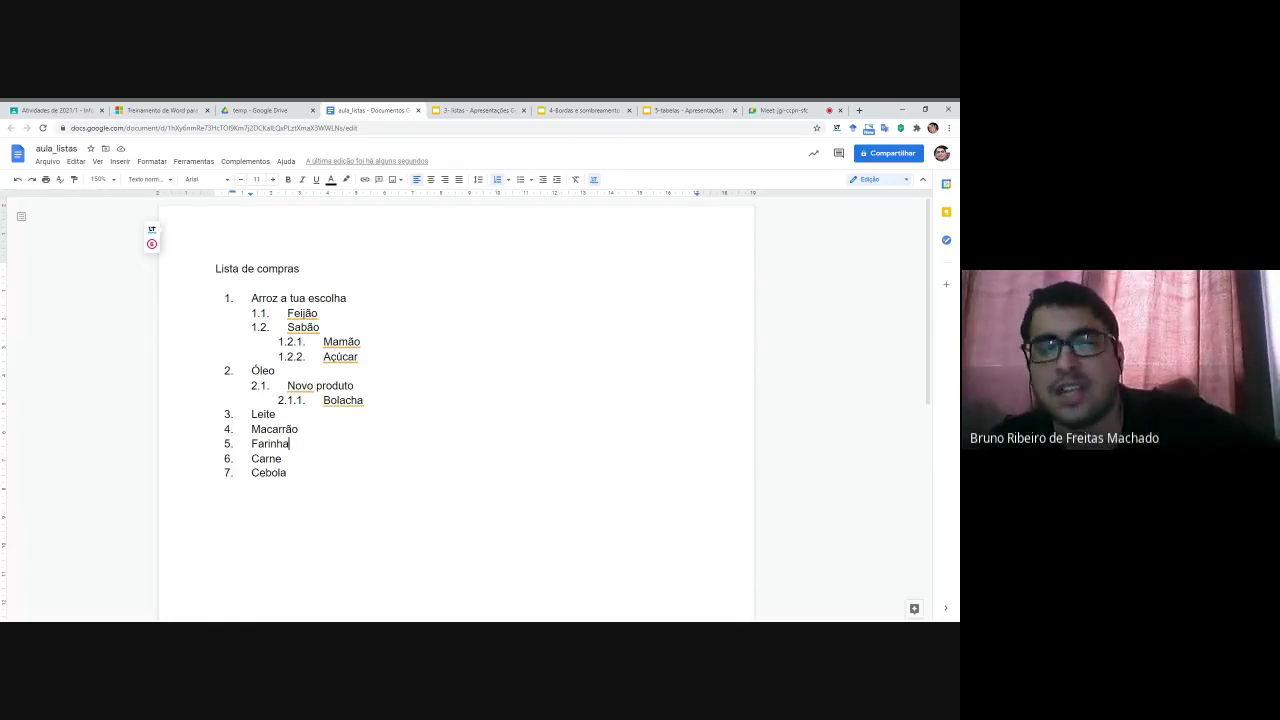
click(132, 166)
mouse_move(98, 164)
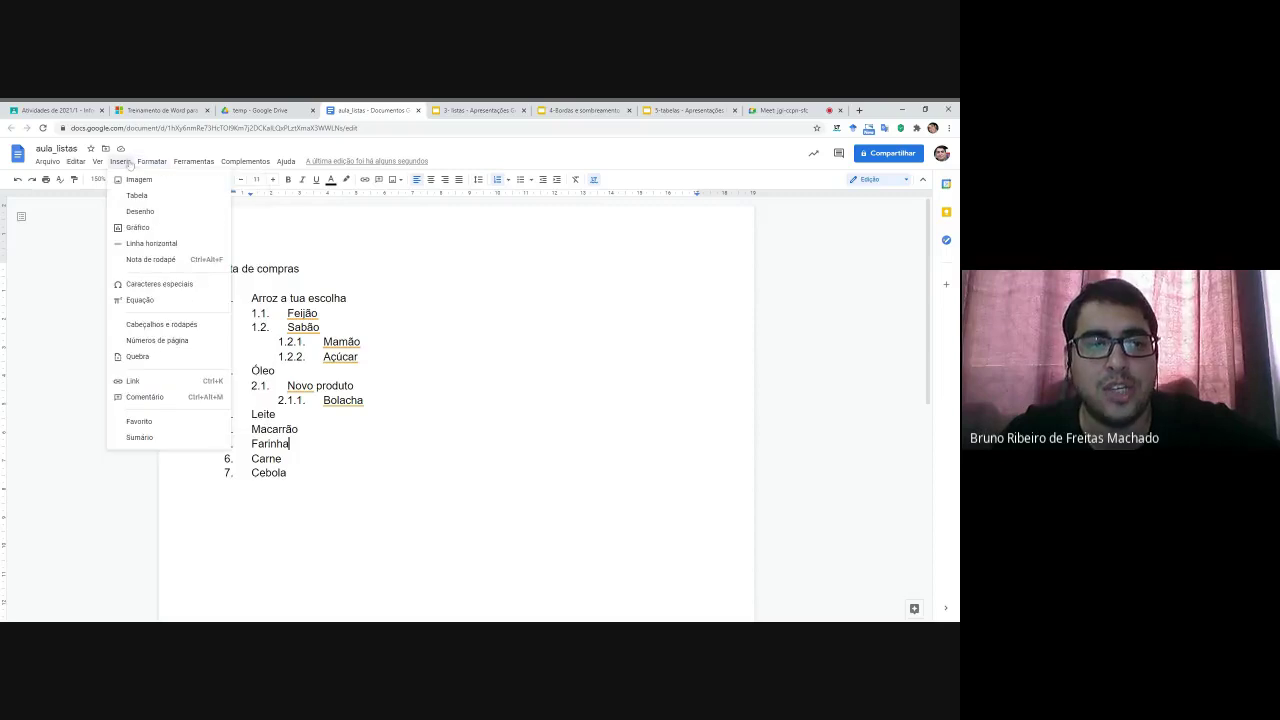
click(152, 161)
click(170, 180)
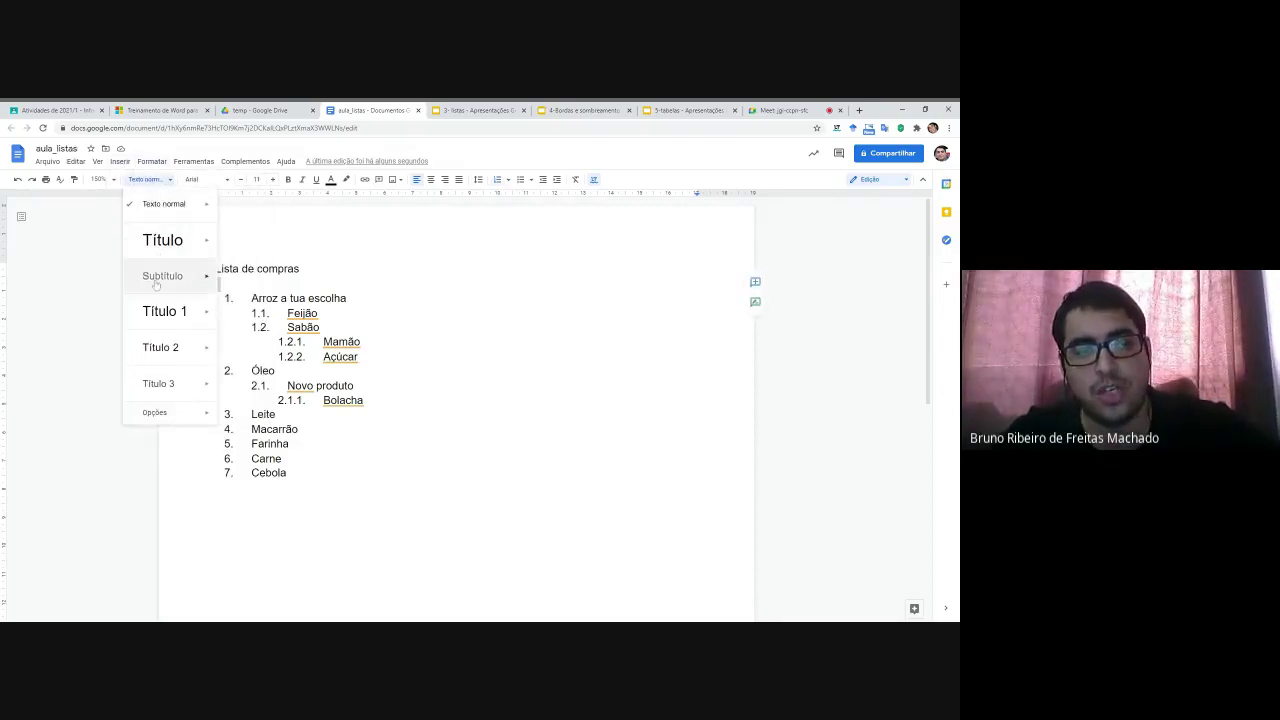
click(302, 268)
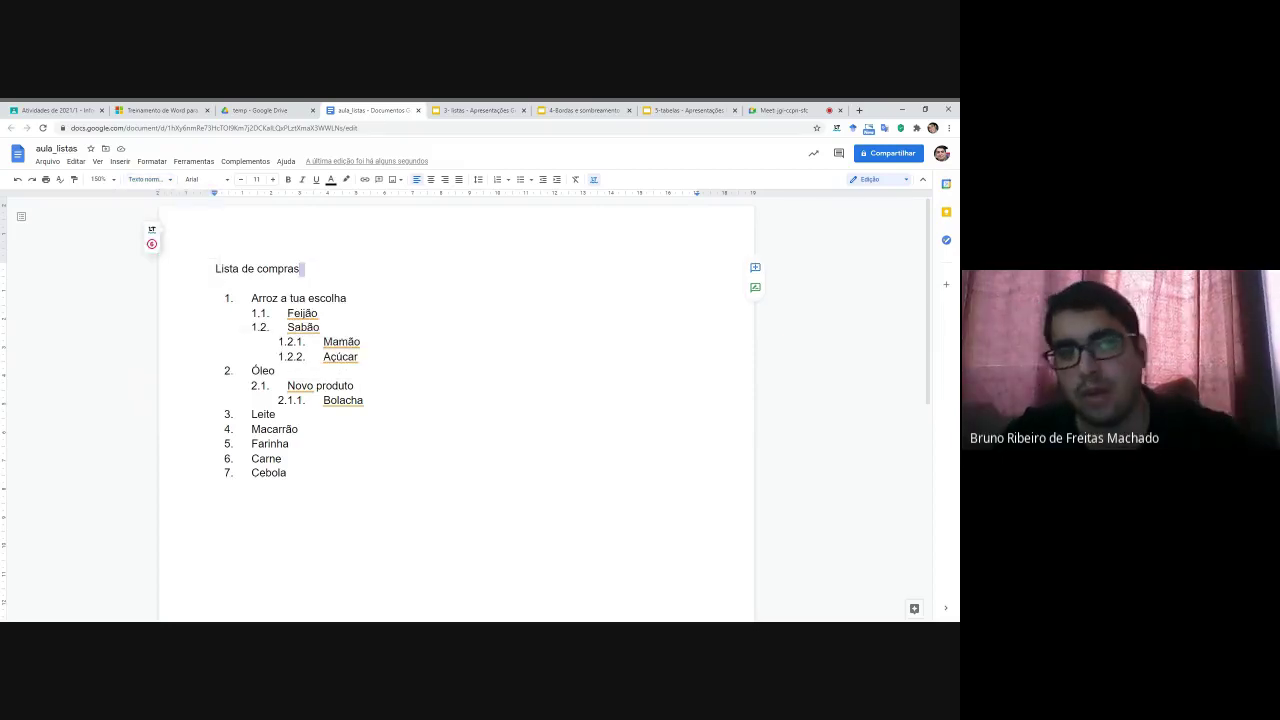
click(302, 429)
click(283, 459)
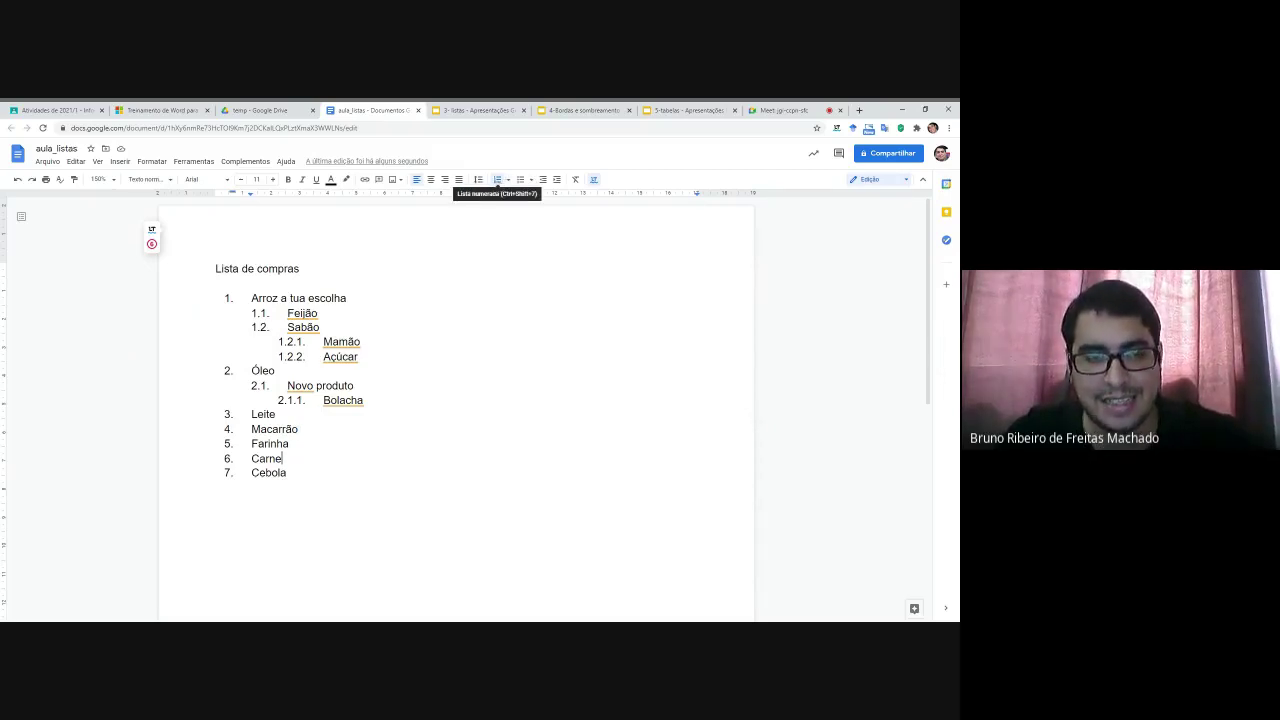
Step: Remove the numbering from all list items, from Arroz a tua escolha to Cebola
drag(287, 473, 251, 298)
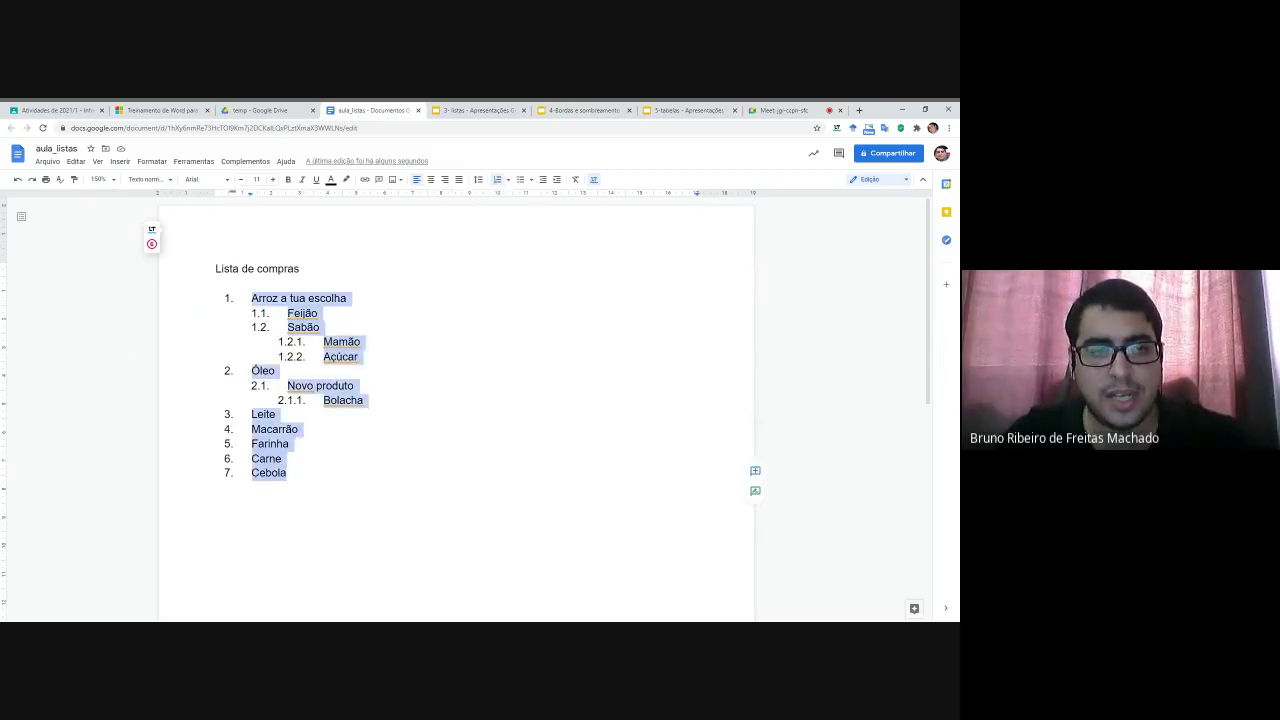
click(497, 180)
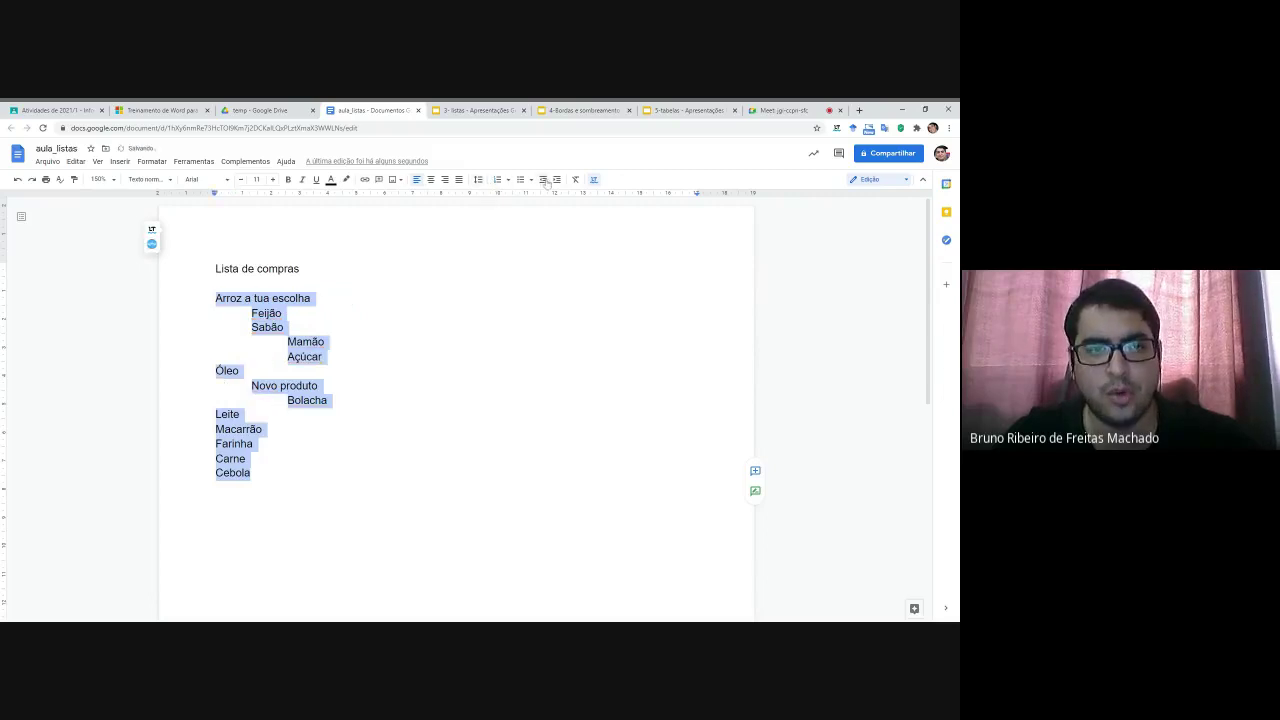
click(251, 386)
Step: Remove the indentation from Feijão, Sabão and Mamão so they align with the page margin
click(251, 313)
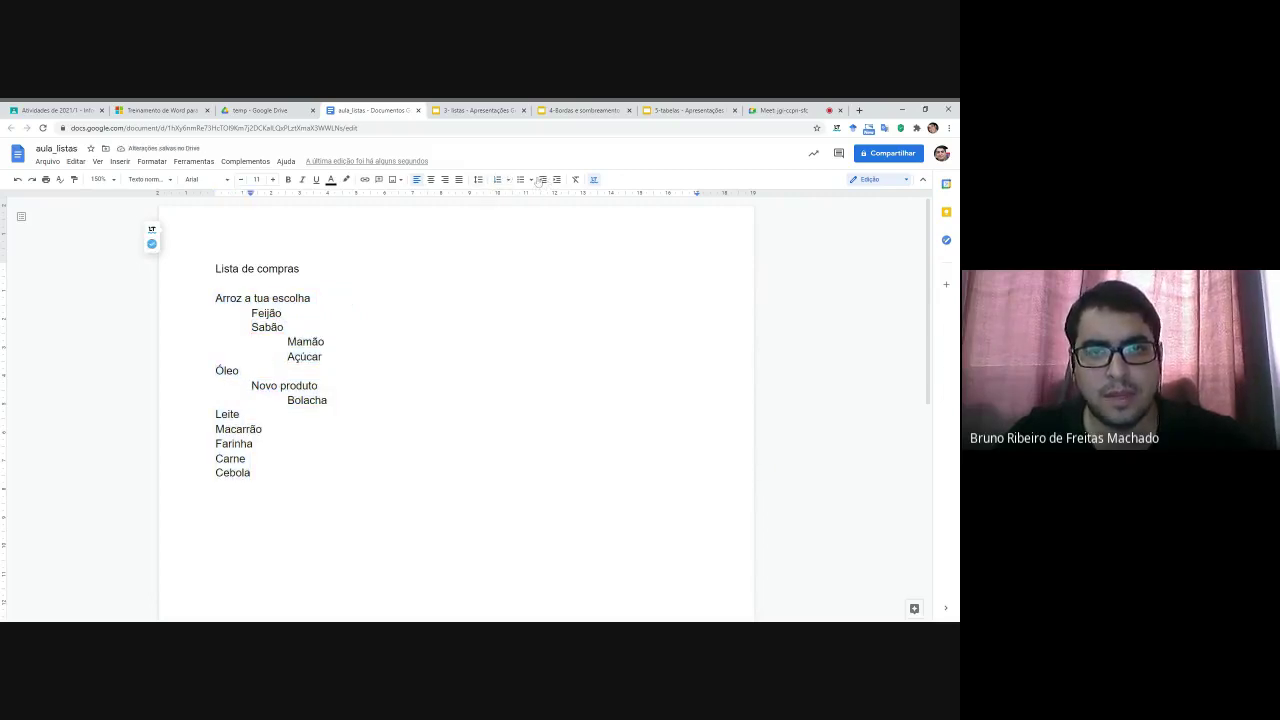
click(540, 180)
key(Down)
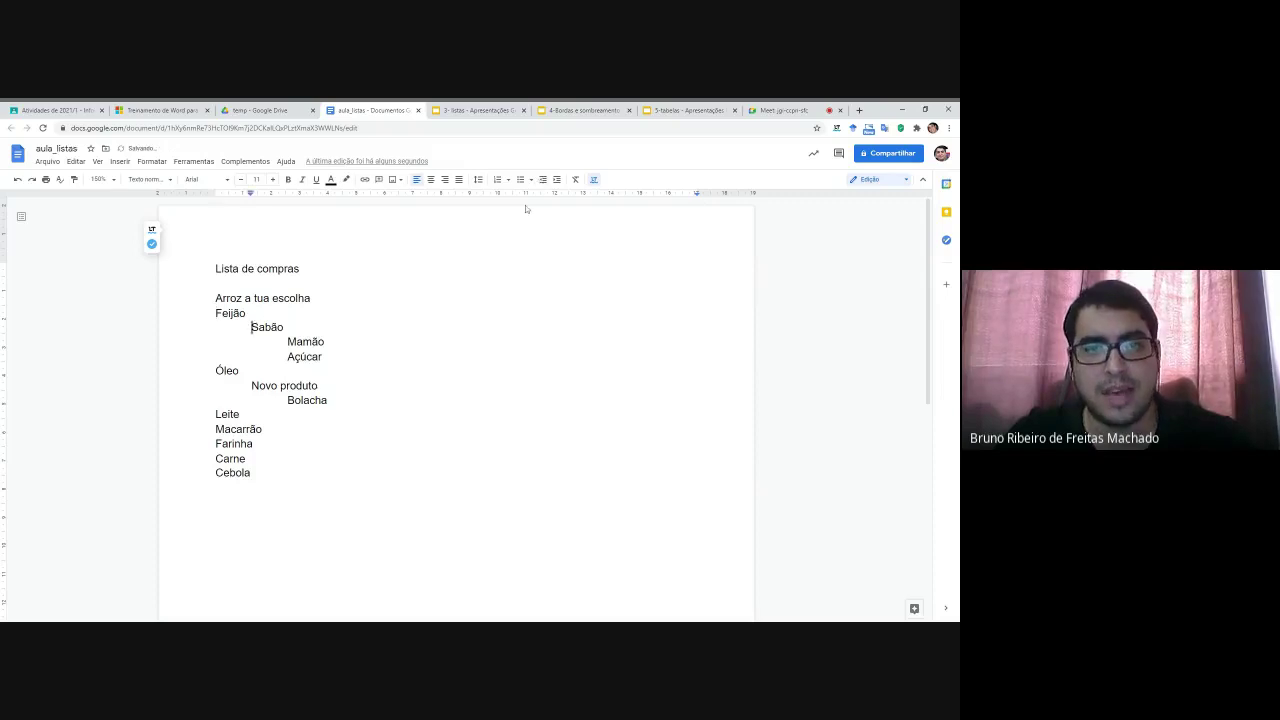
click(542, 180)
key(Down)
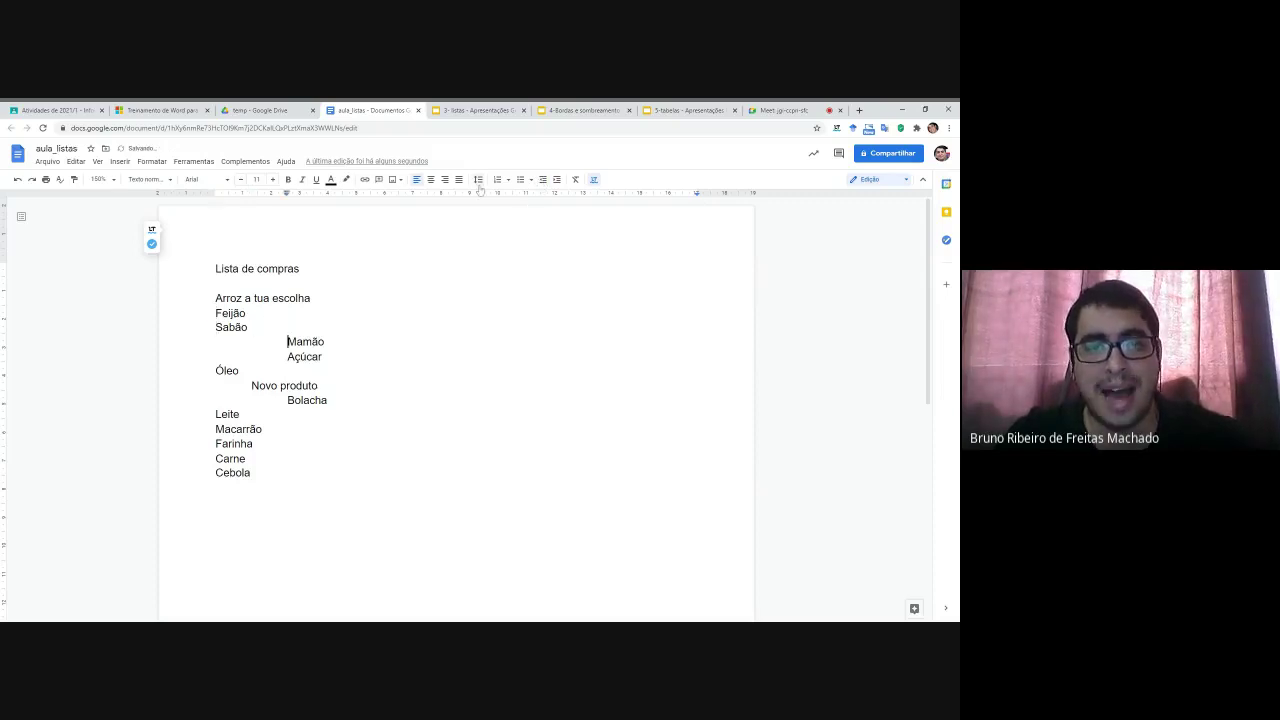
click(540, 180)
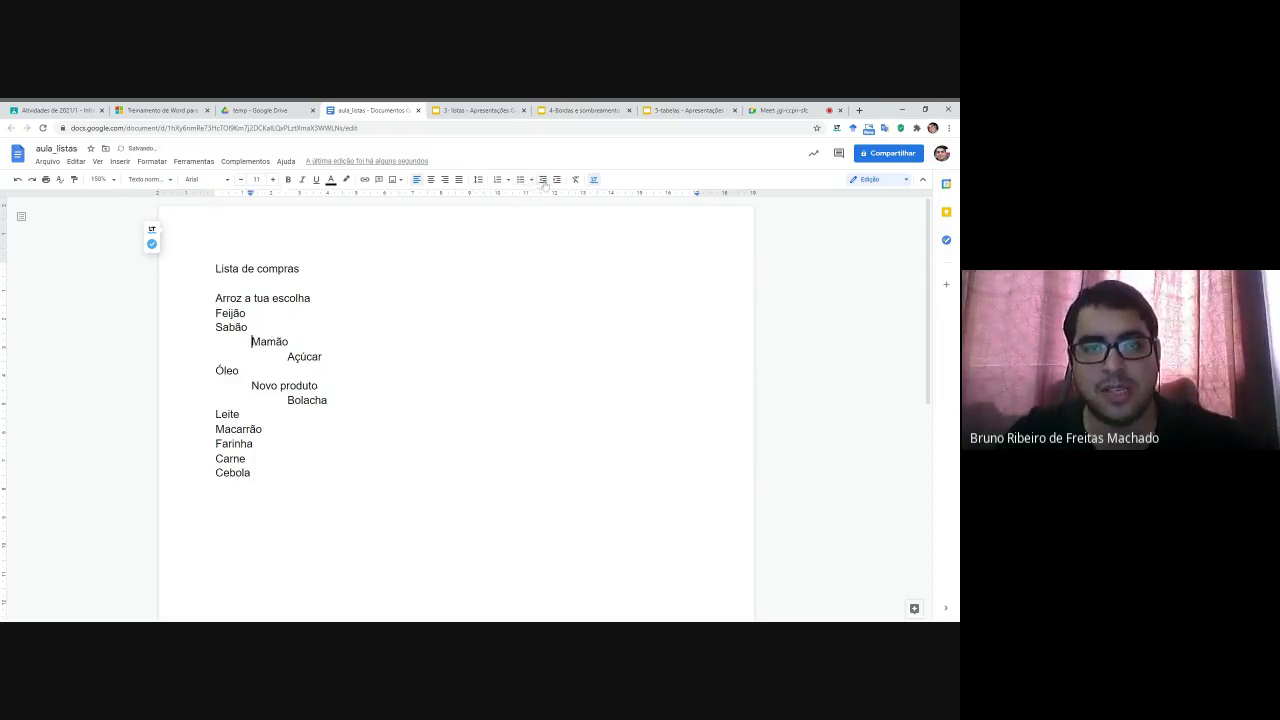
click(542, 180)
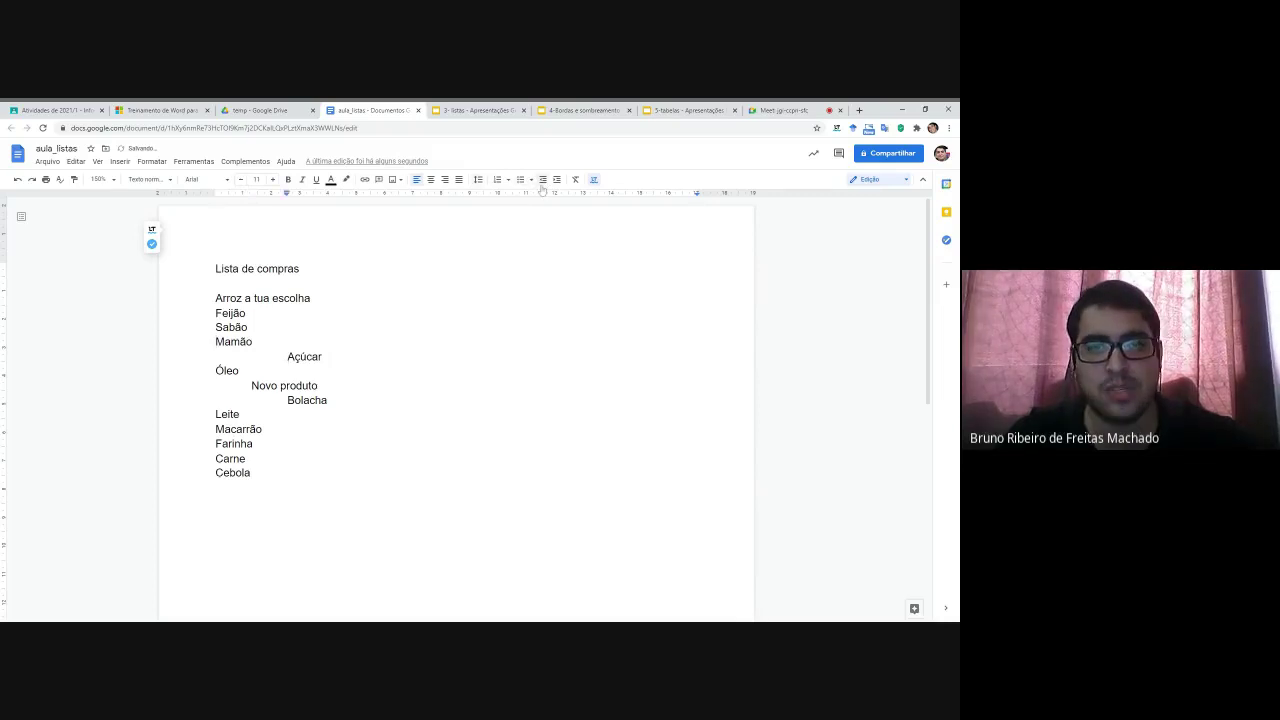
Step: Remove the indentation from Açúcar, Novo produto and Bolacha so they align with the other items
click(542, 180)
click(538, 182)
click(251, 385)
click(542, 180)
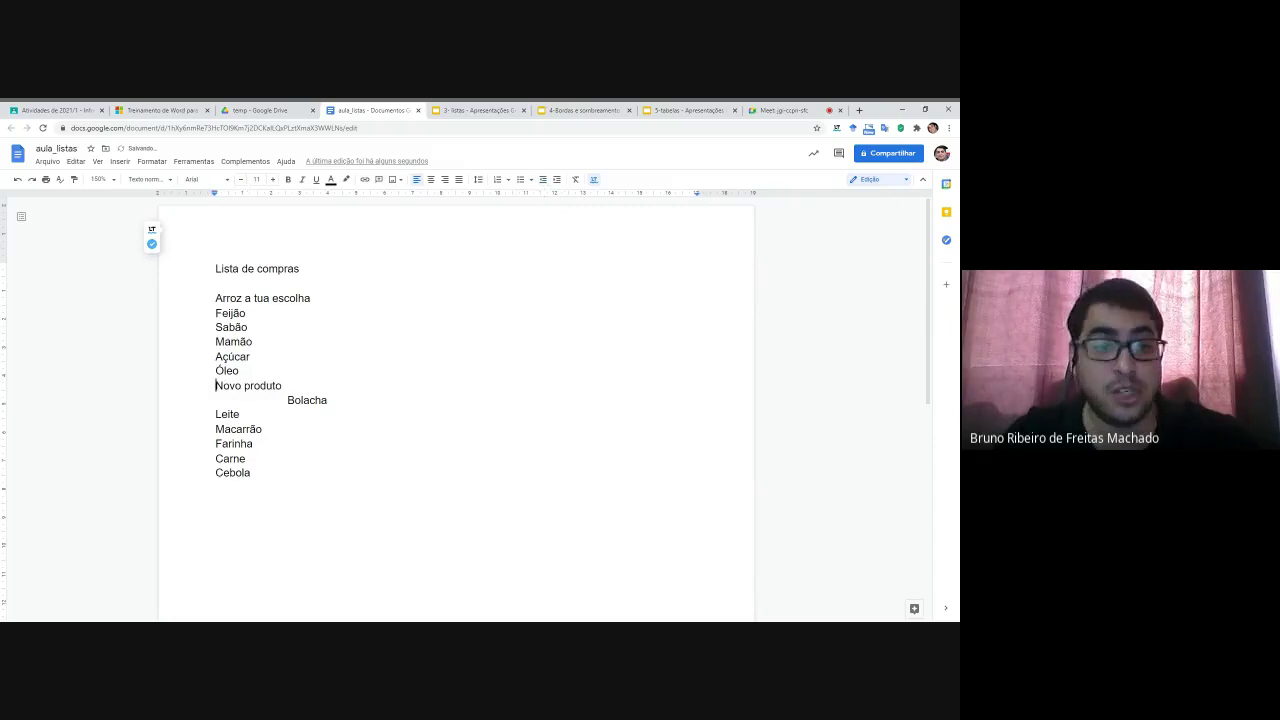
click(542, 180)
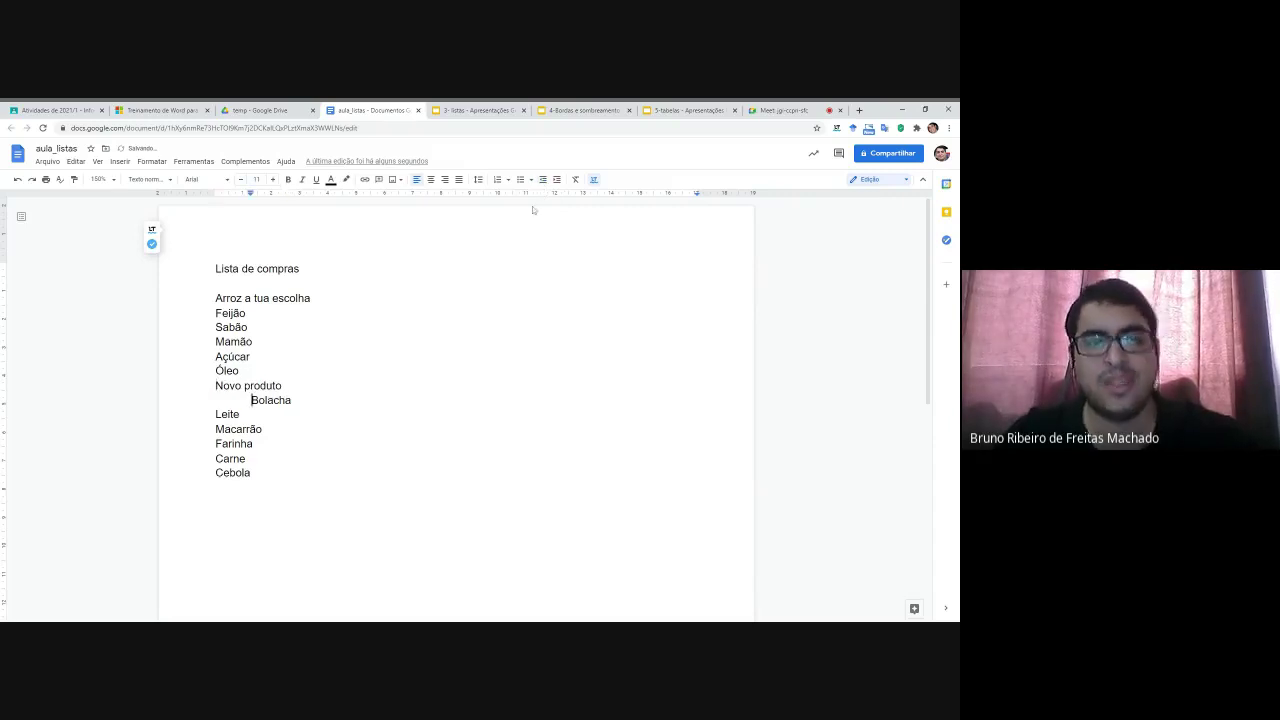
click(542, 180)
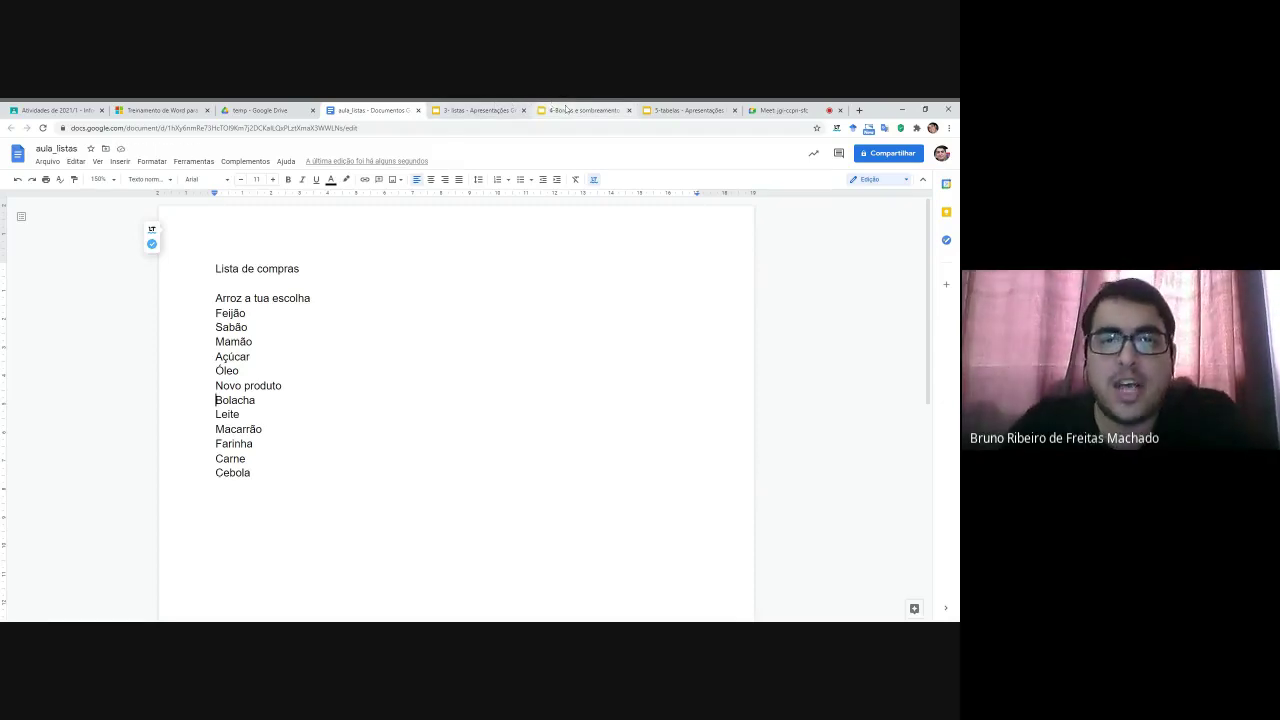
Step: View the title slide of the 4-Bordas e sombreamento presentation and return to the aula_listas document
click(583, 110)
click(478, 322)
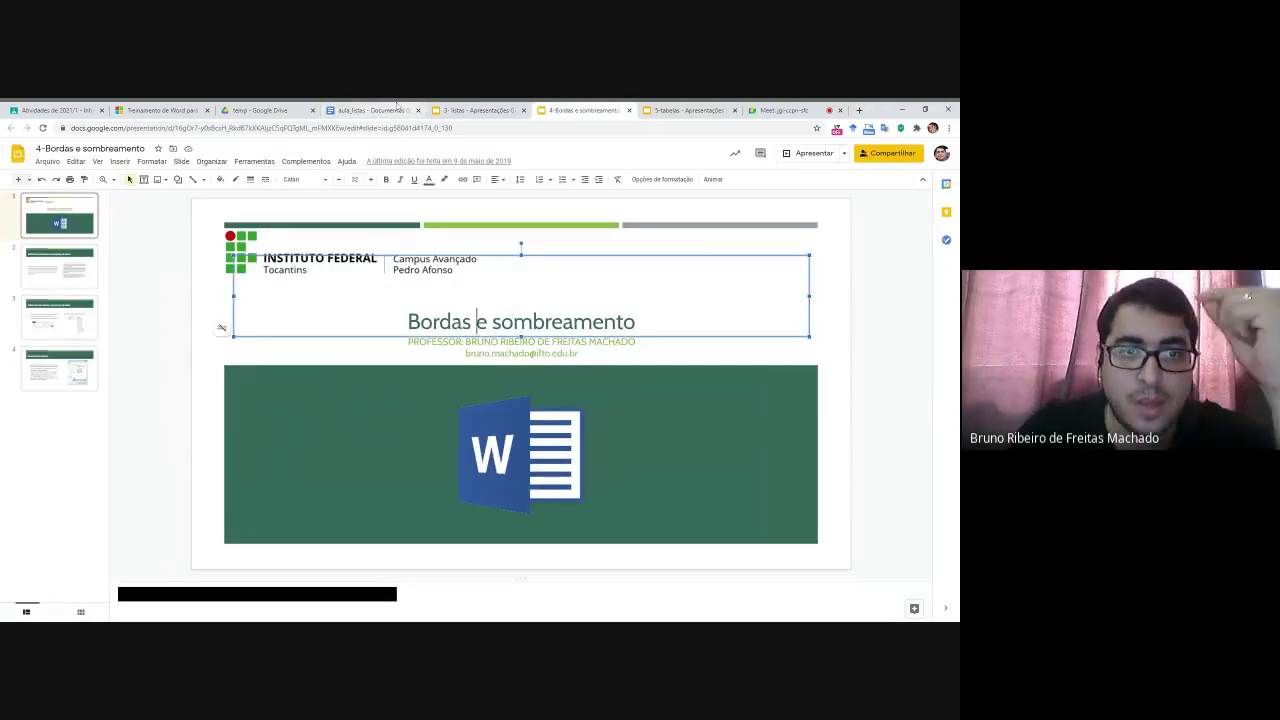
click(397, 109)
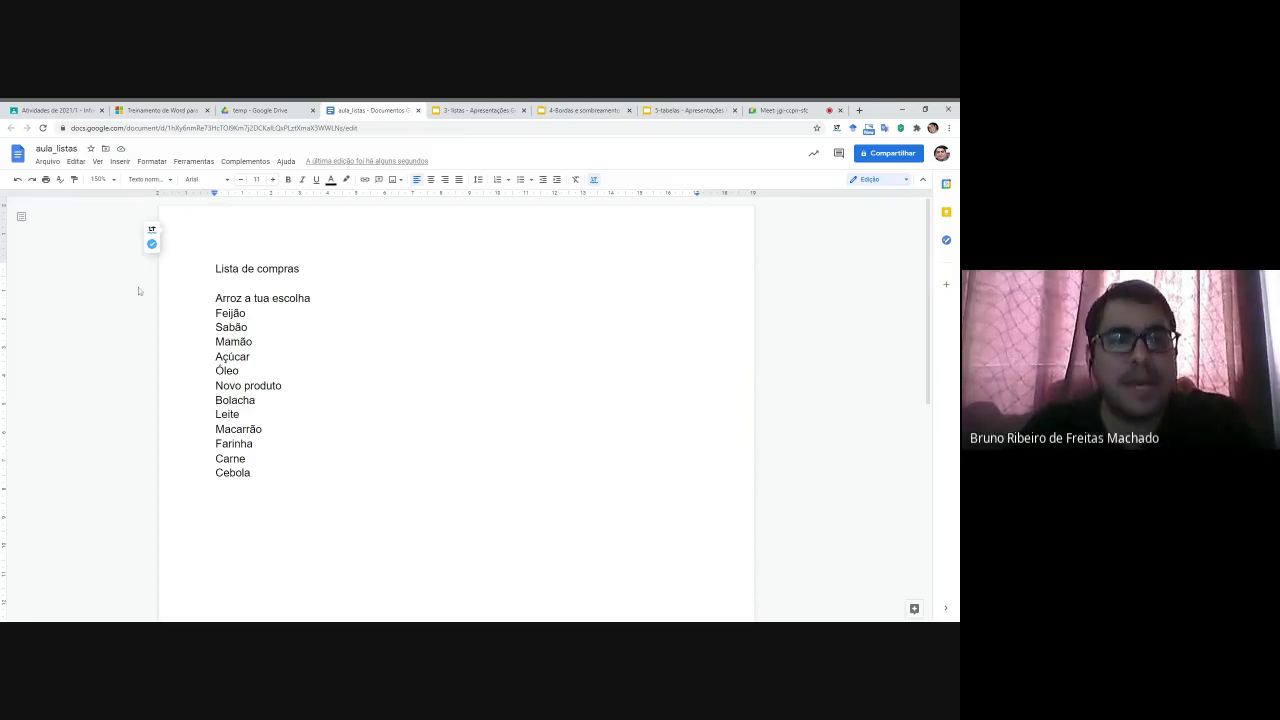
click(216, 269)
click(215, 287)
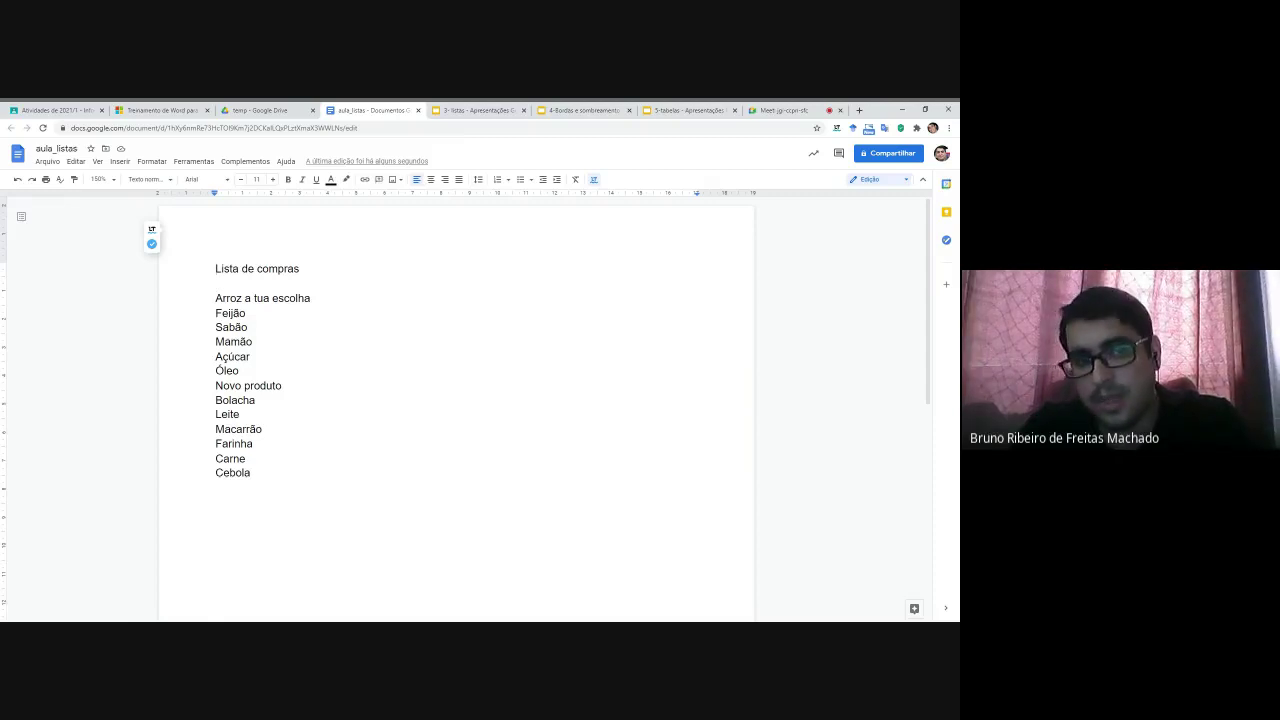
click(216, 283)
click(216, 269)
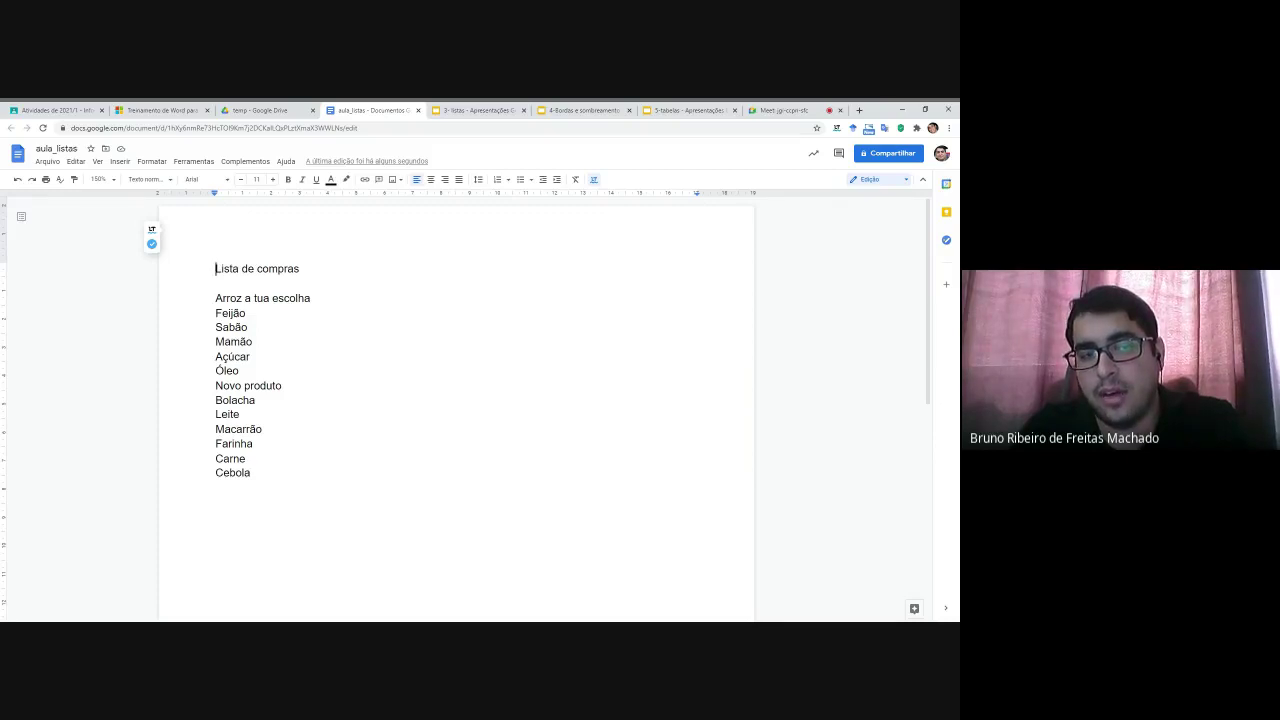
click(152, 161)
click(205, 260)
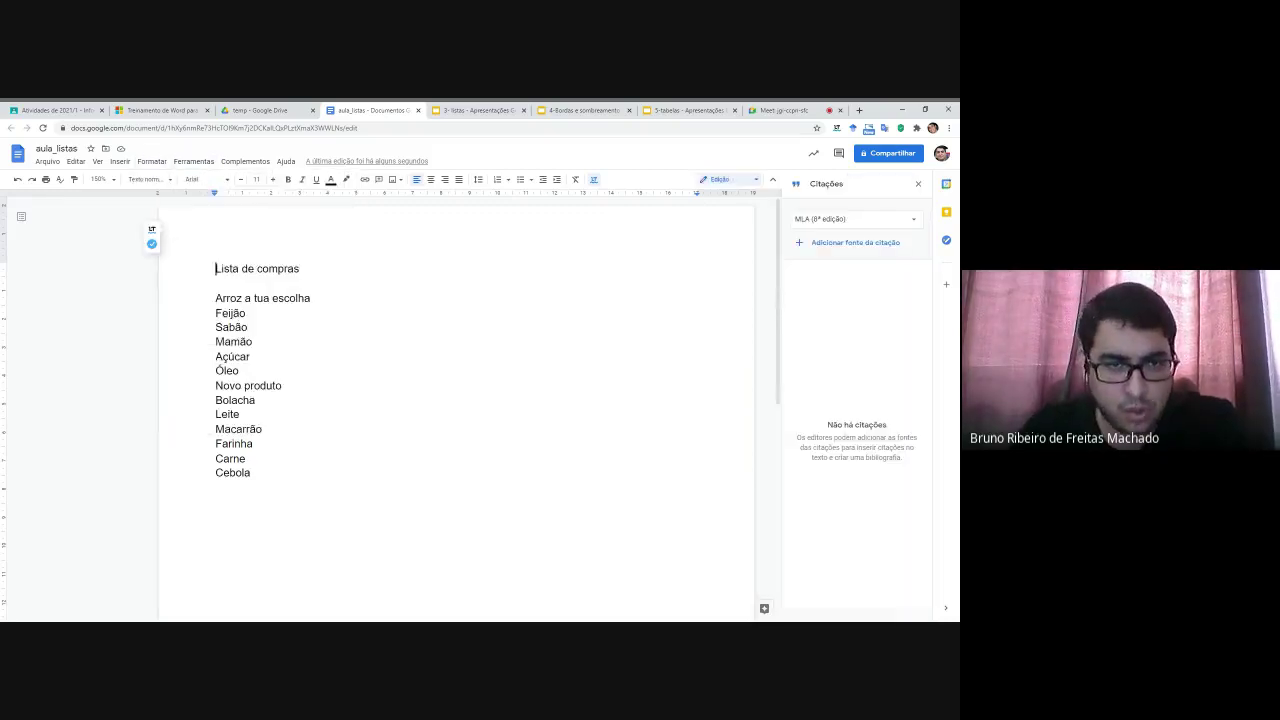
click(916, 186)
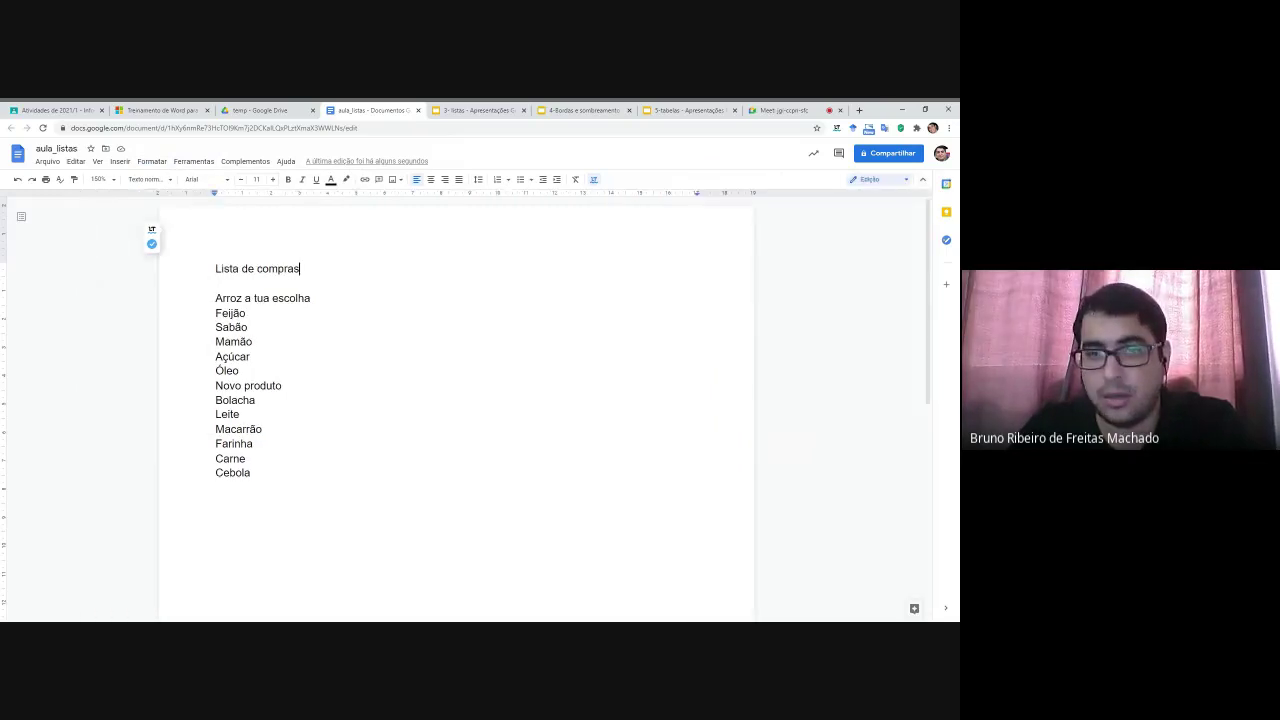
triple_click(247, 268)
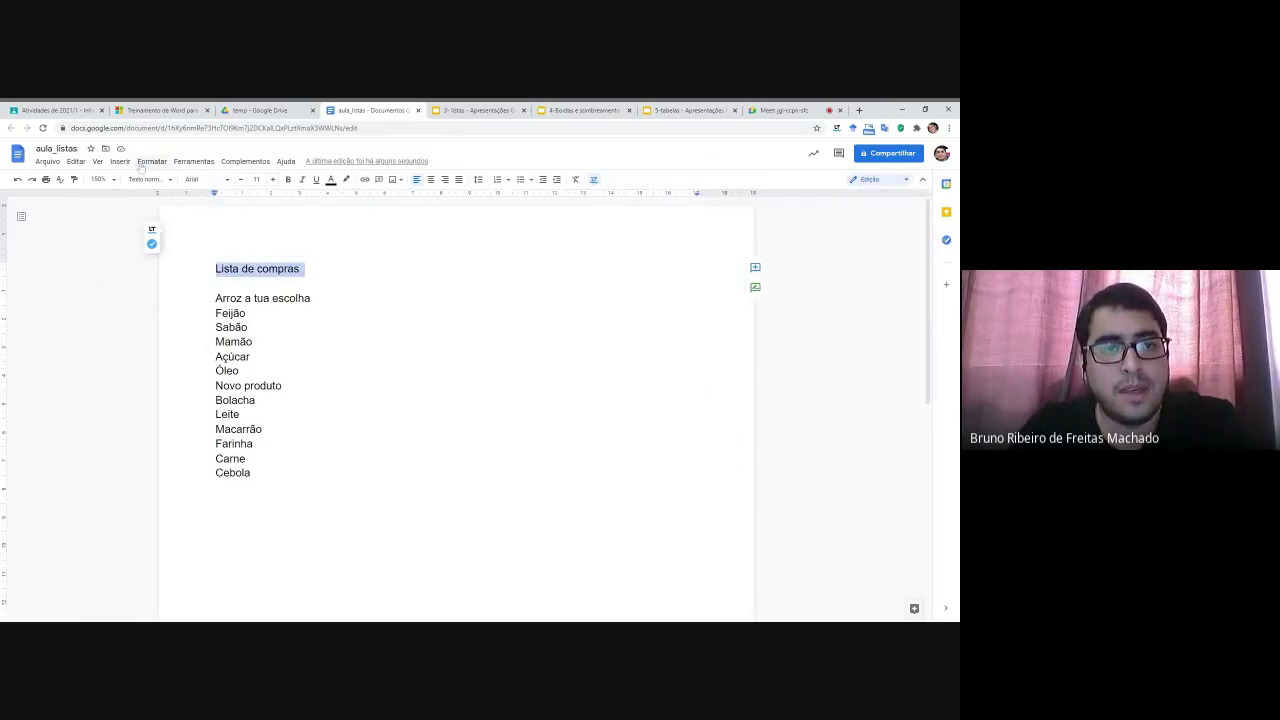
click(216, 268)
click(152, 161)
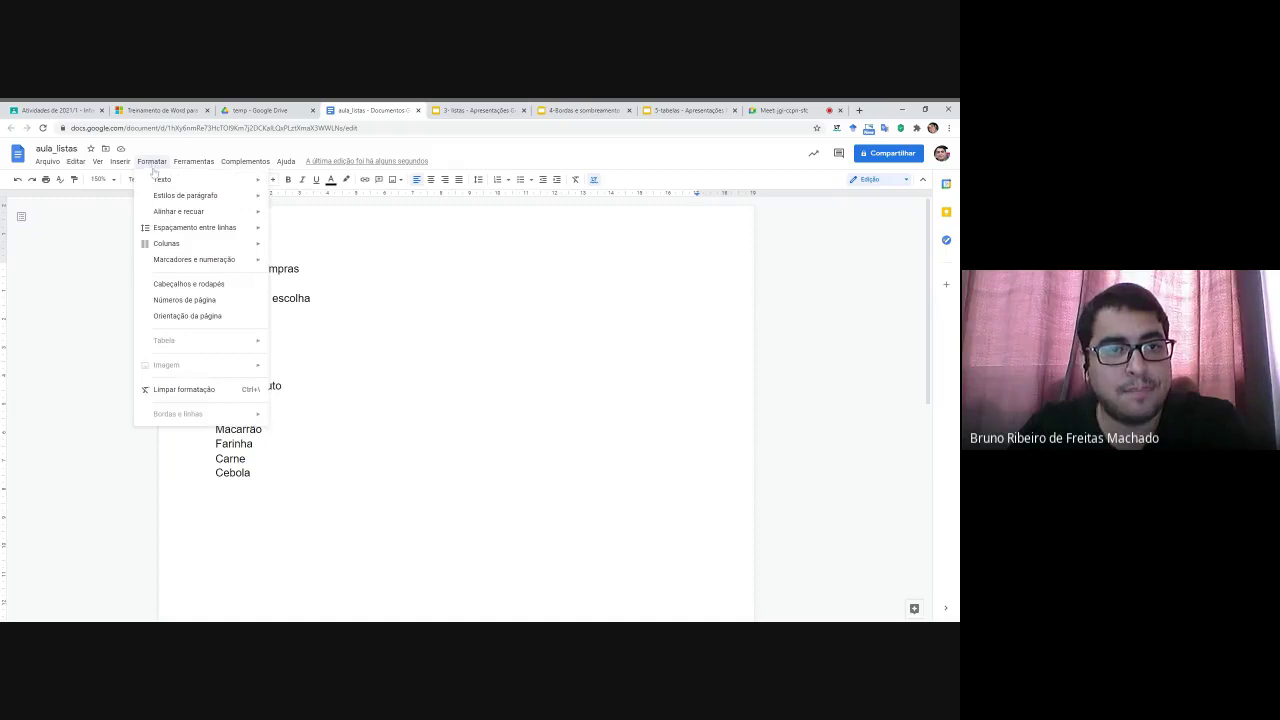
mouse_move(185, 197)
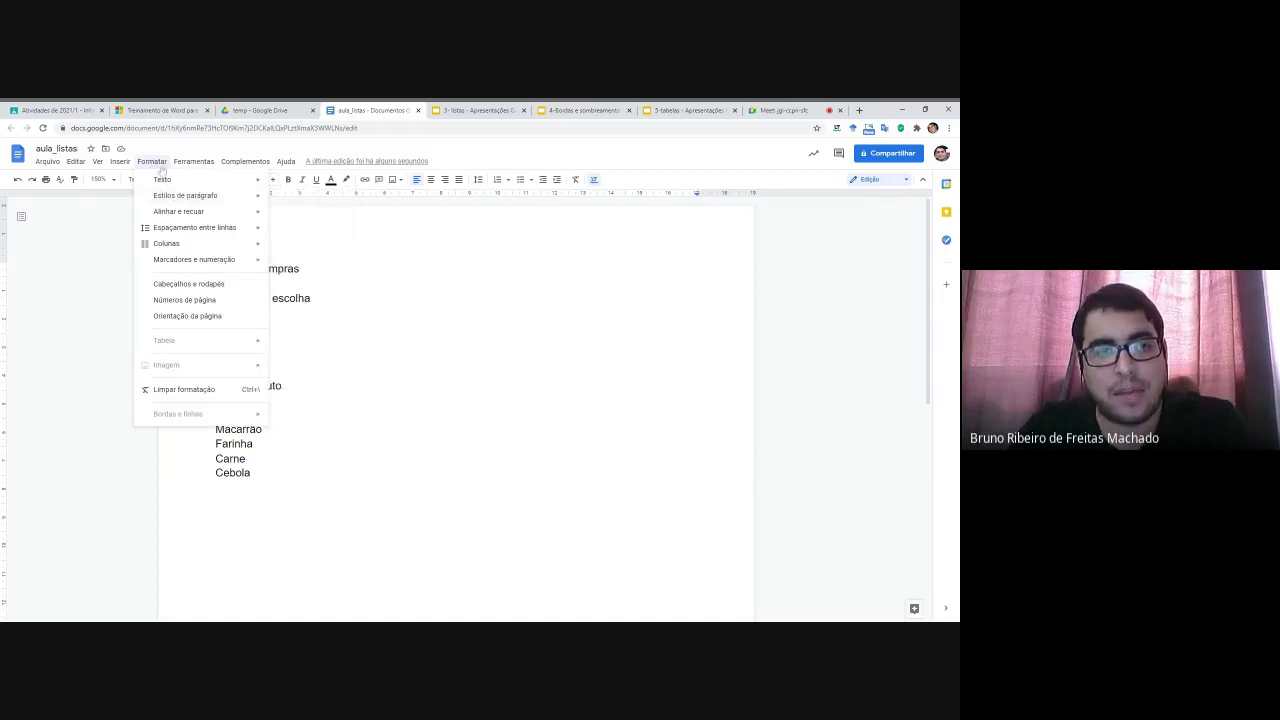
click(300, 268)
Step: Apply a border to all four sides of the Lista de compras title paragraph
click(216, 268)
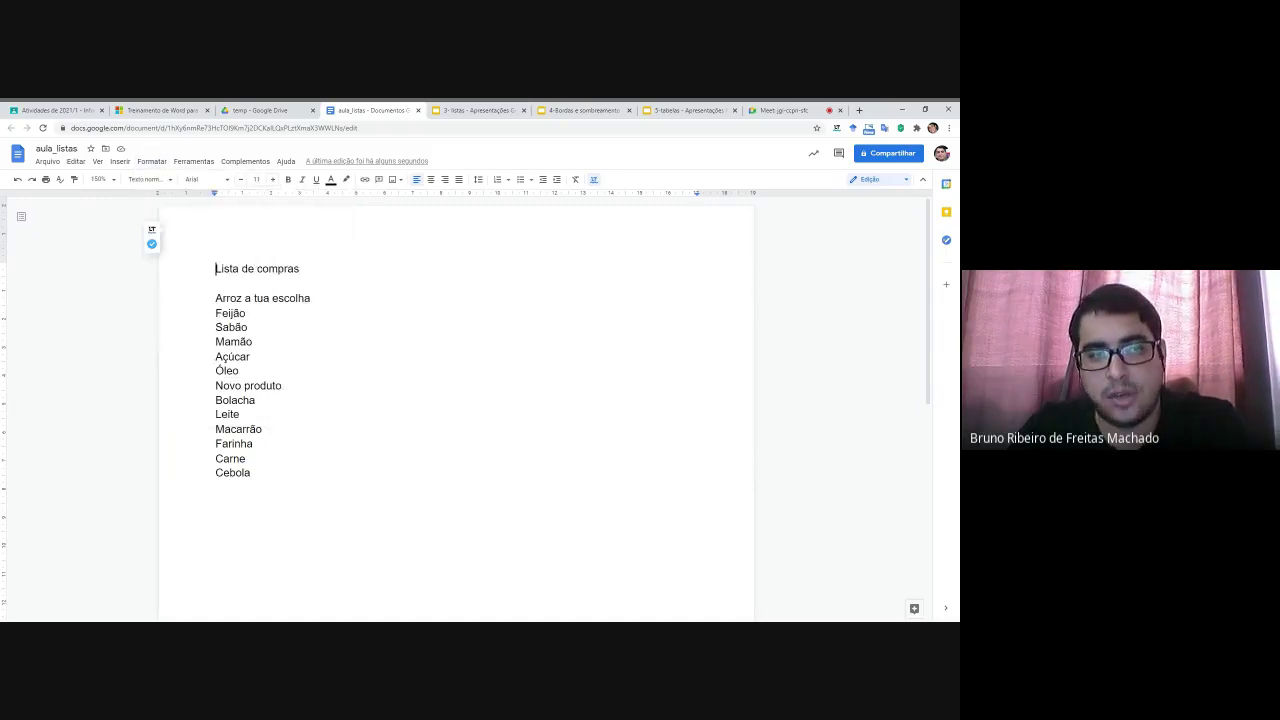
click(152, 161)
mouse_move(188, 198)
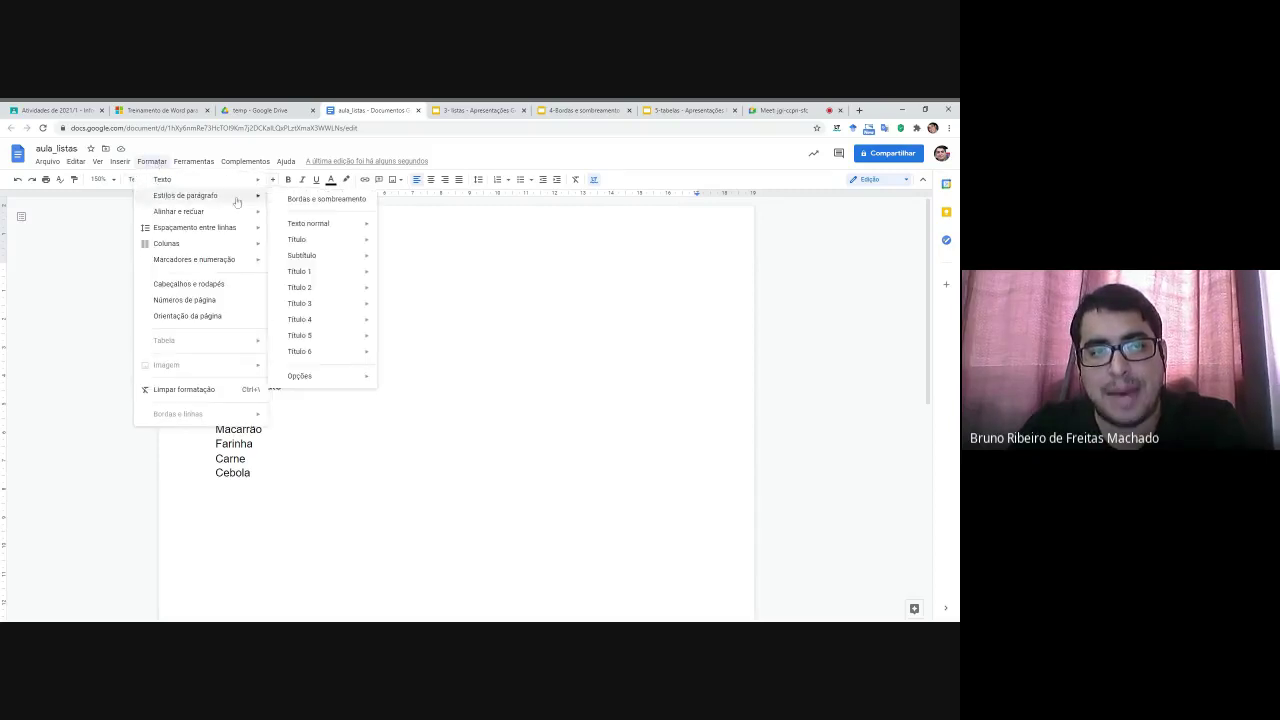
click(326, 199)
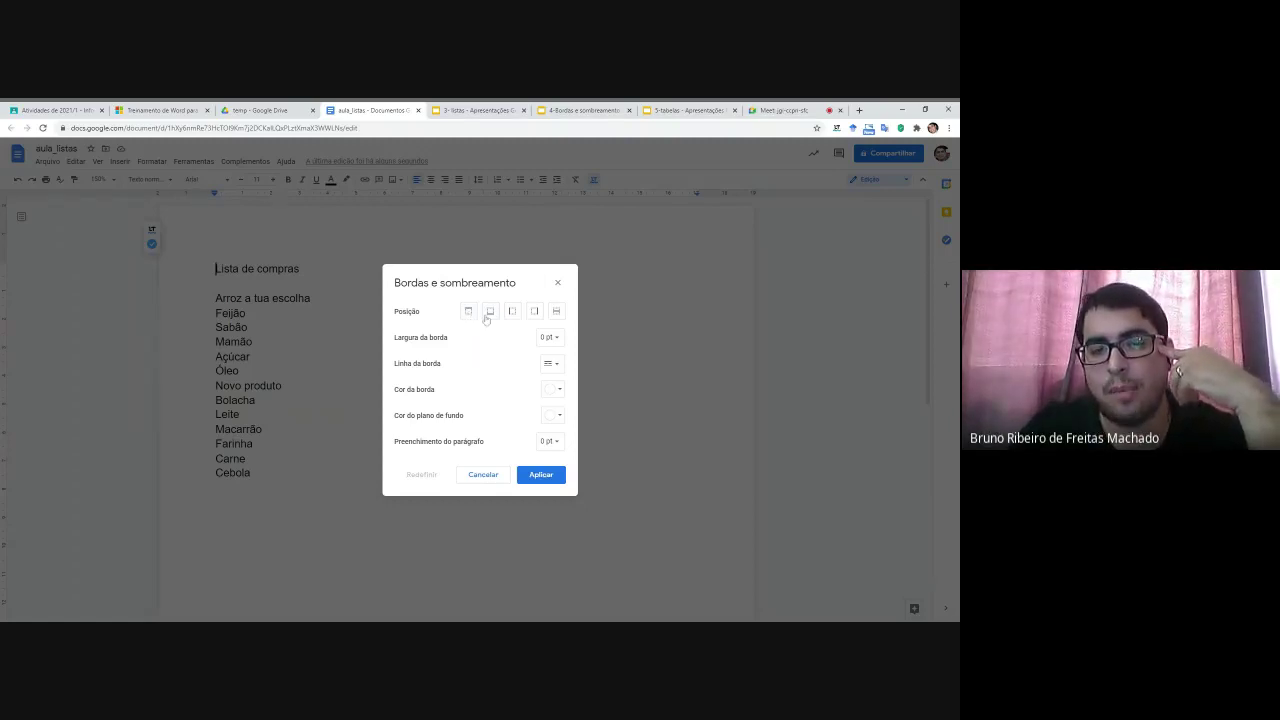
click(469, 312)
click(490, 312)
click(512, 312)
click(535, 312)
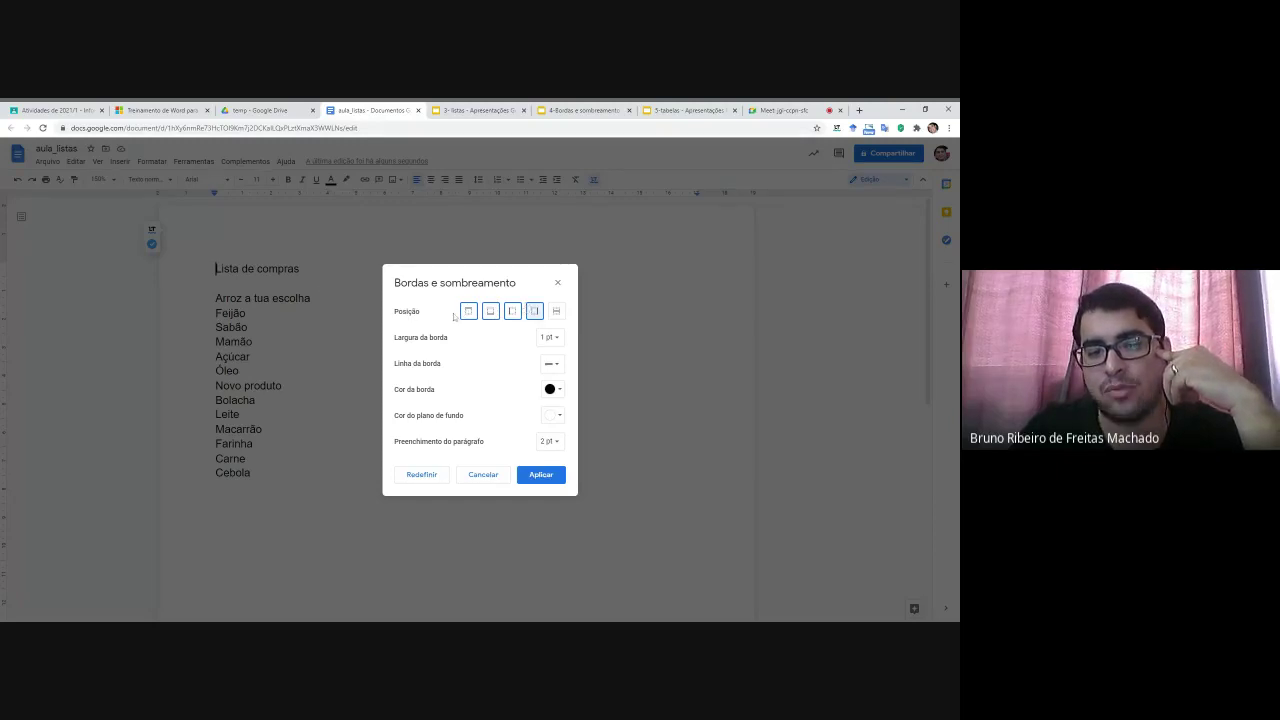
click(555, 478)
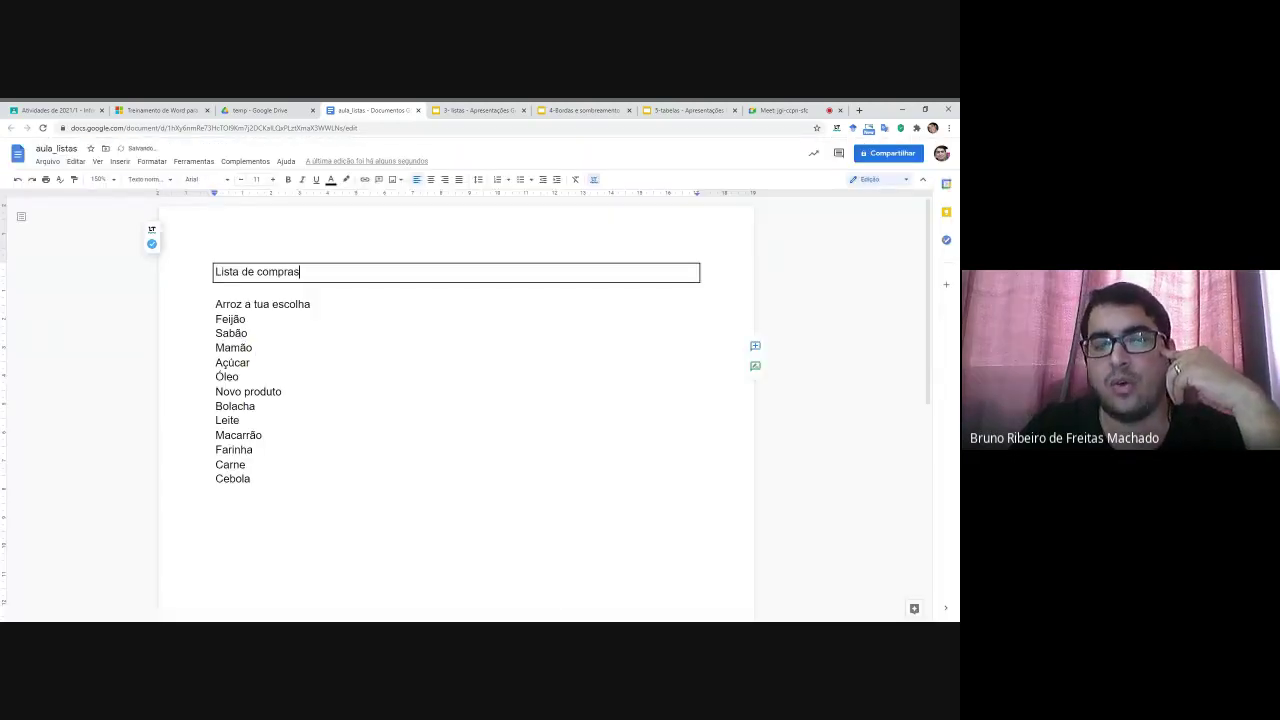
Step: Add two filler lines, lsadjlaskdj and çadaklsjd, below Lista de compras inside the bordered box
key(Return)
text(lsadjlaskdj)
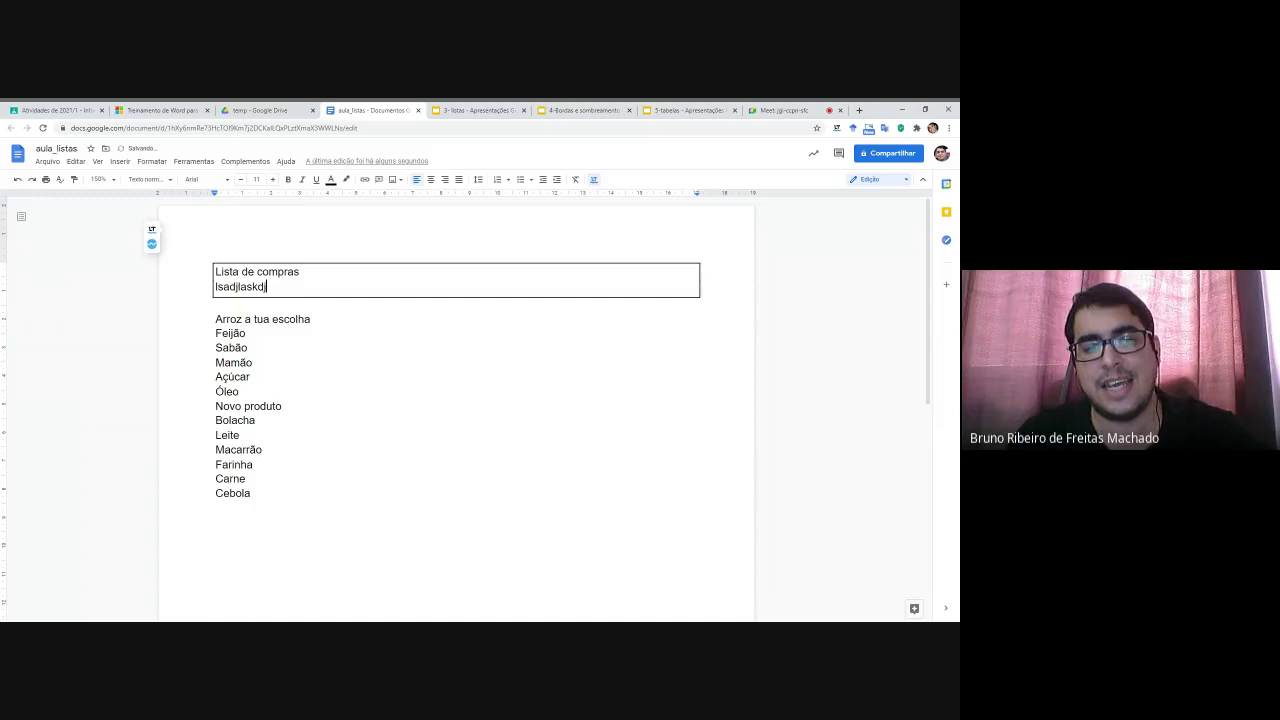
key(Return)
text(çadaklsjd)
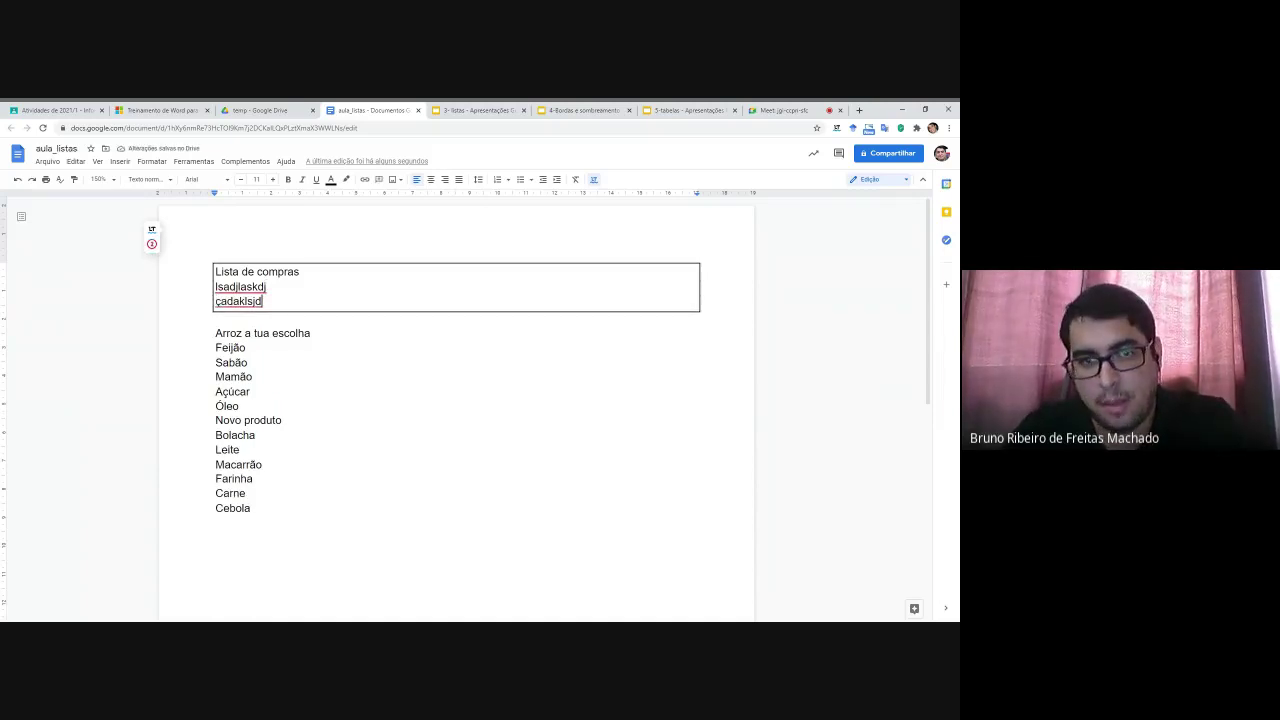
Step: Open the borders and shading settings for the two filler lines and apply them as they are
key(shift+Up)
key(shift+Home)
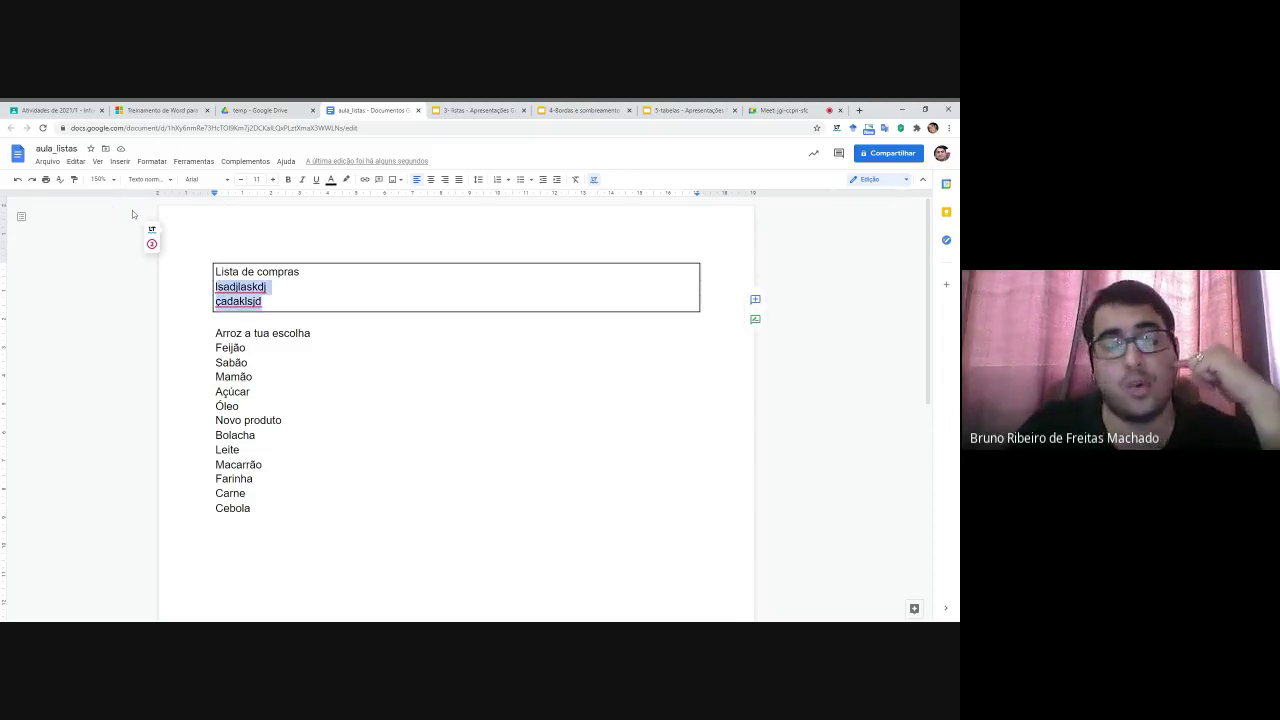
click(151, 161)
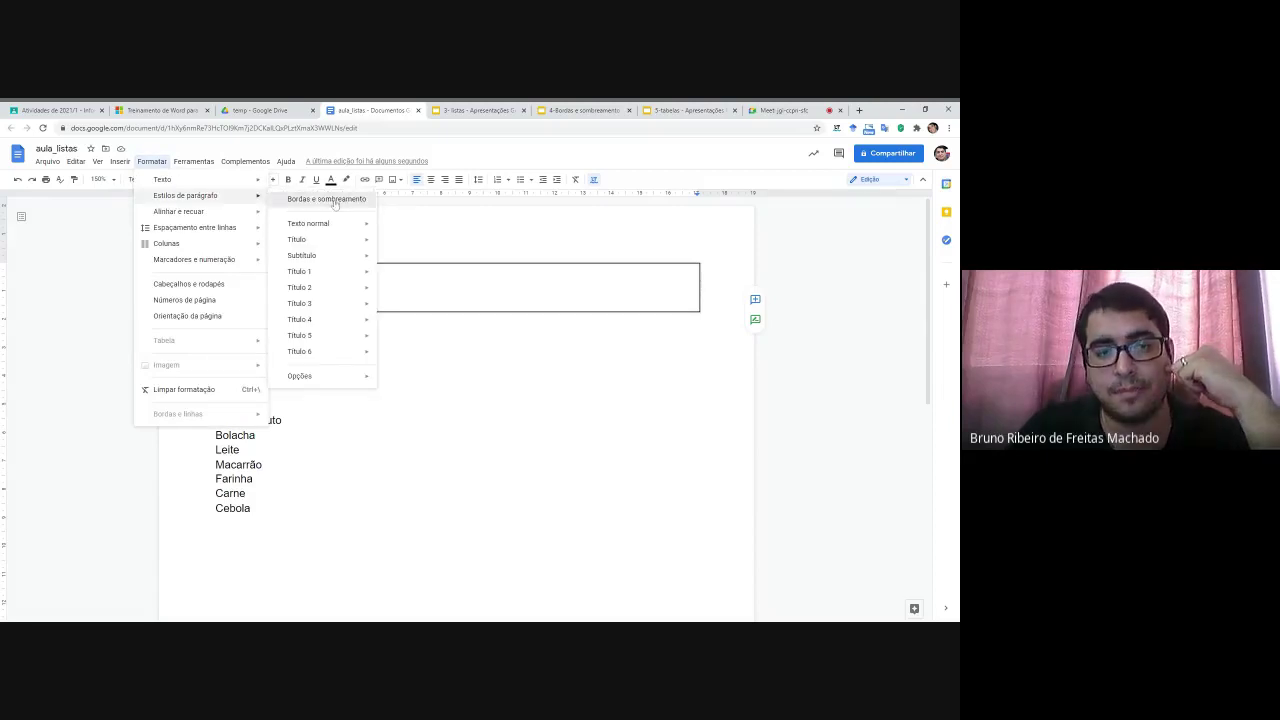
click(334, 200)
click(541, 475)
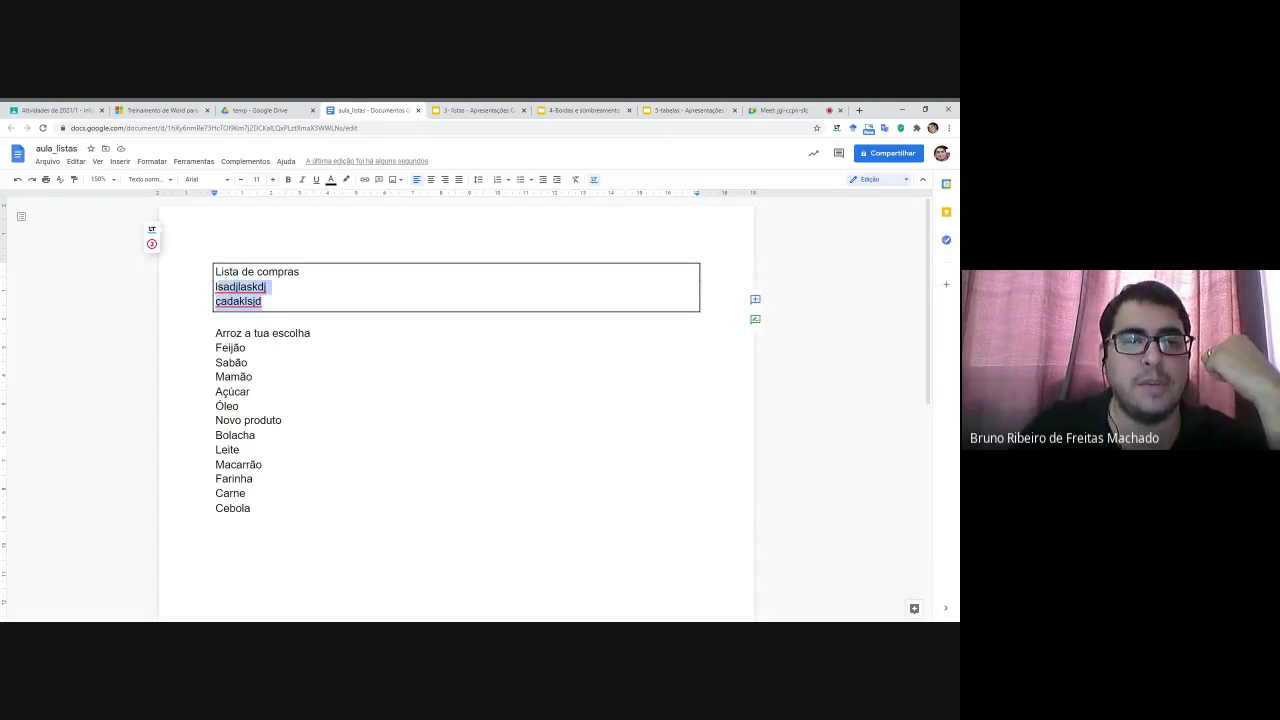
Step: Delete the two filler lines and their paragraph break, leaving only Lista de compras in the bordered box
key(BackSpace)
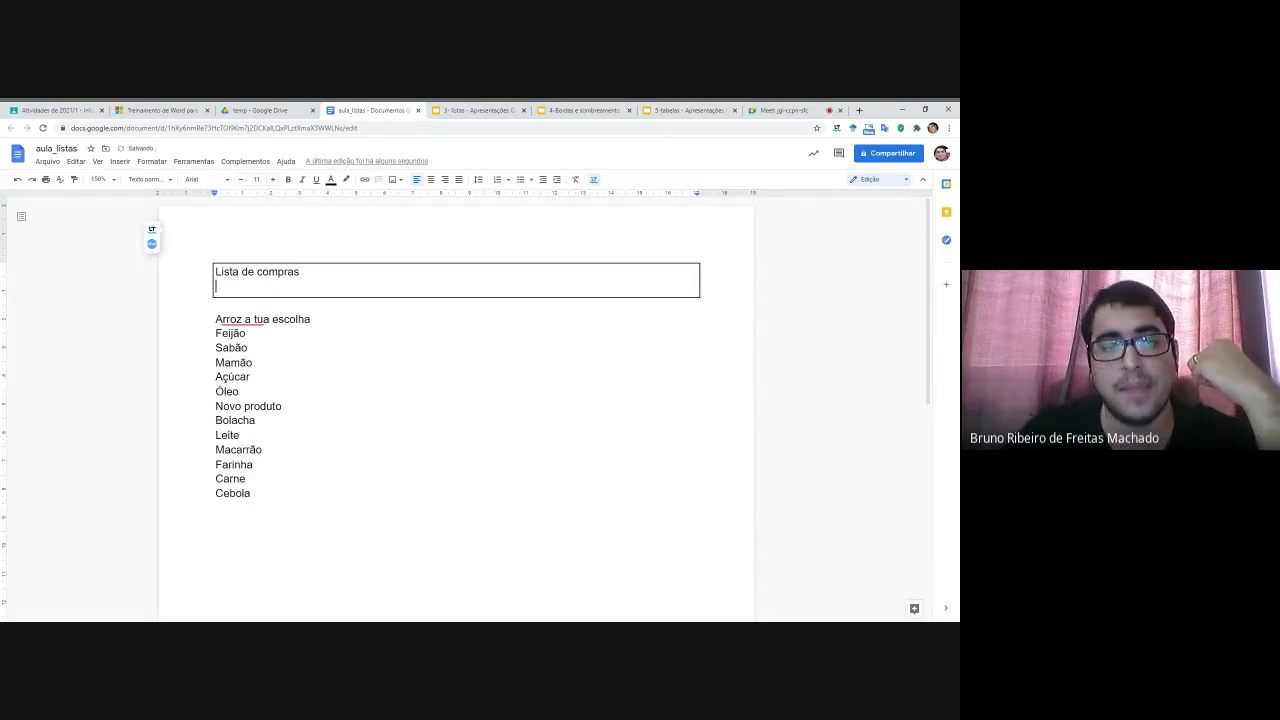
key(BackSpace)
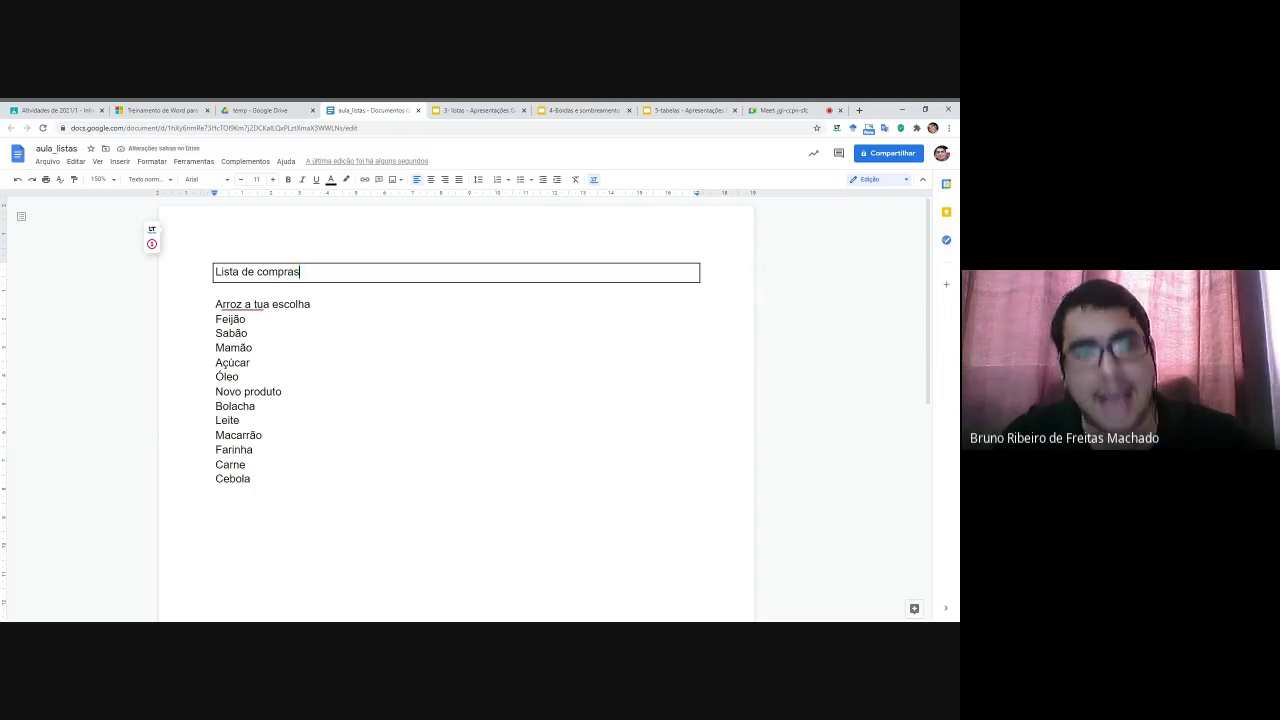
right_click(408, 278)
key(Escape)
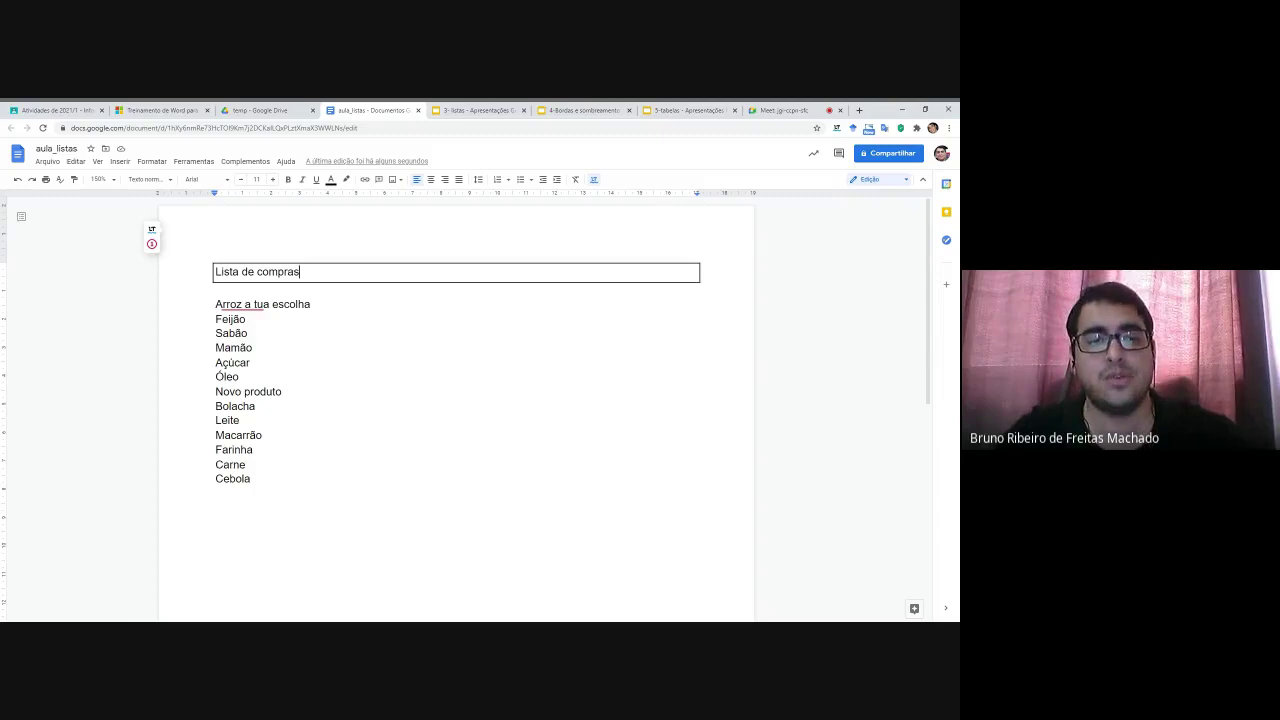
Step: Apply a four-sided border and a black background to the list items from Arroz a tua escolha to Cebola
drag(251, 479, 215, 304)
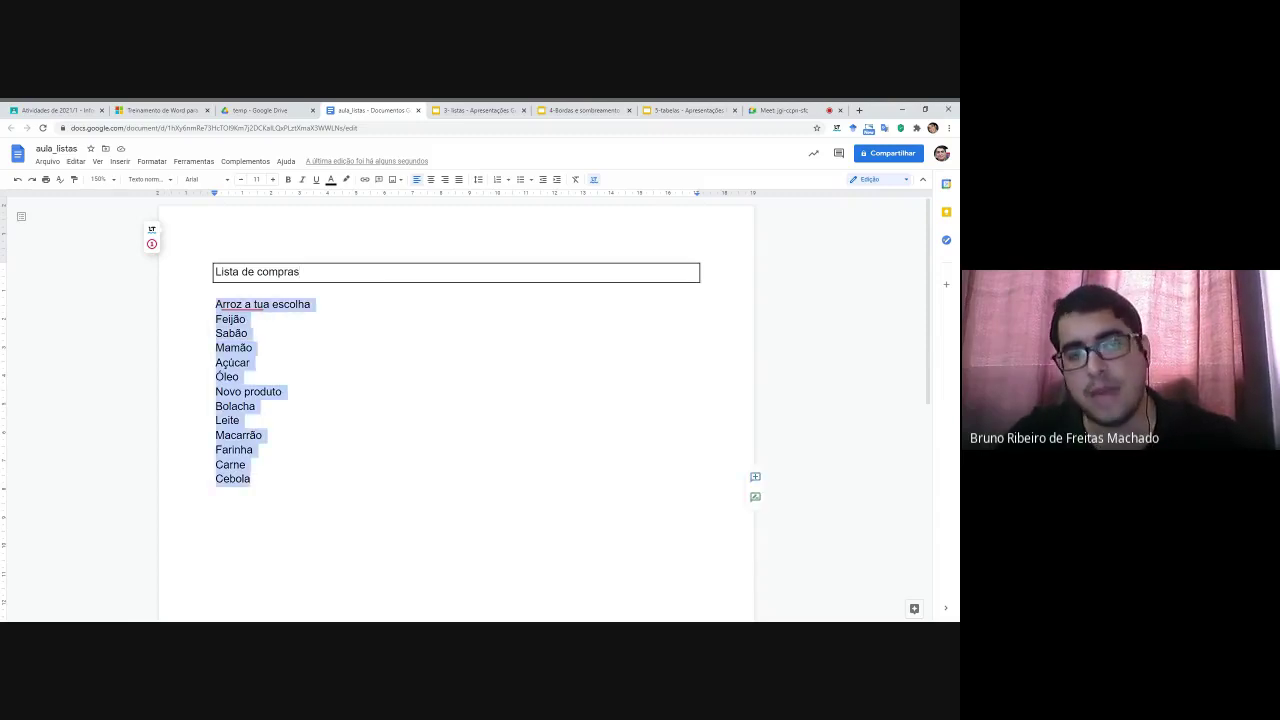
click(152, 162)
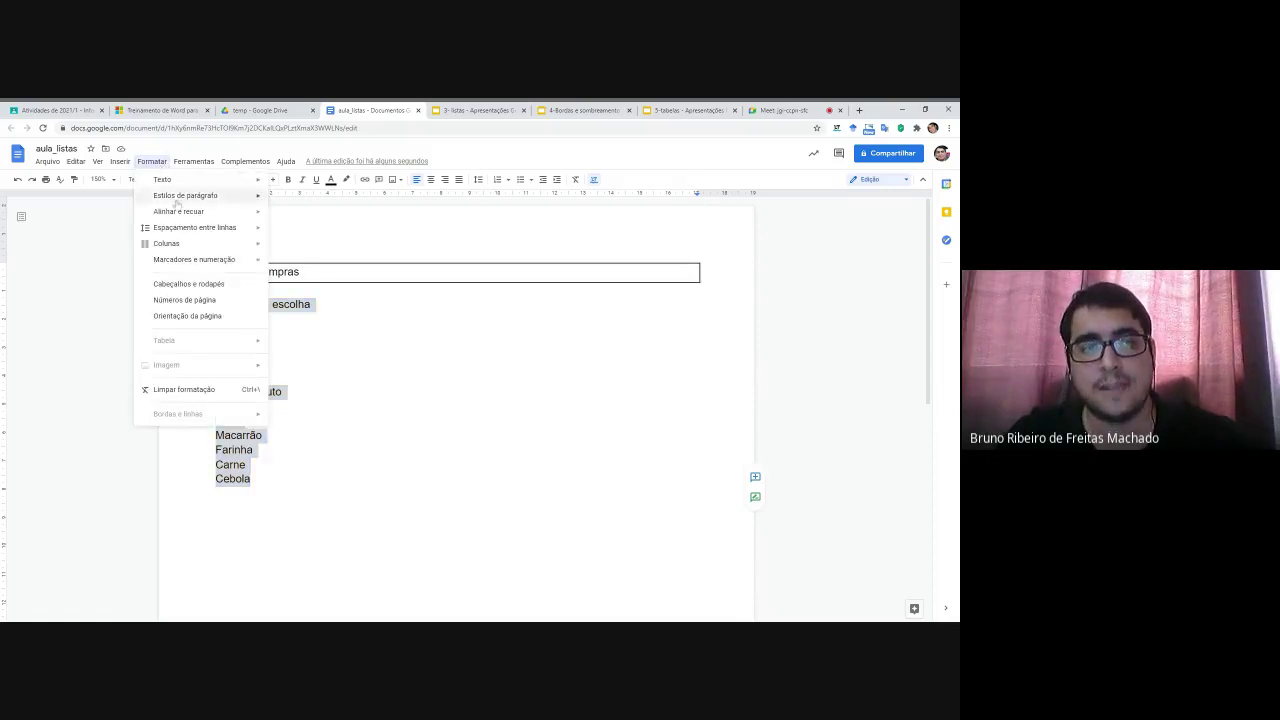
mouse_move(203, 199)
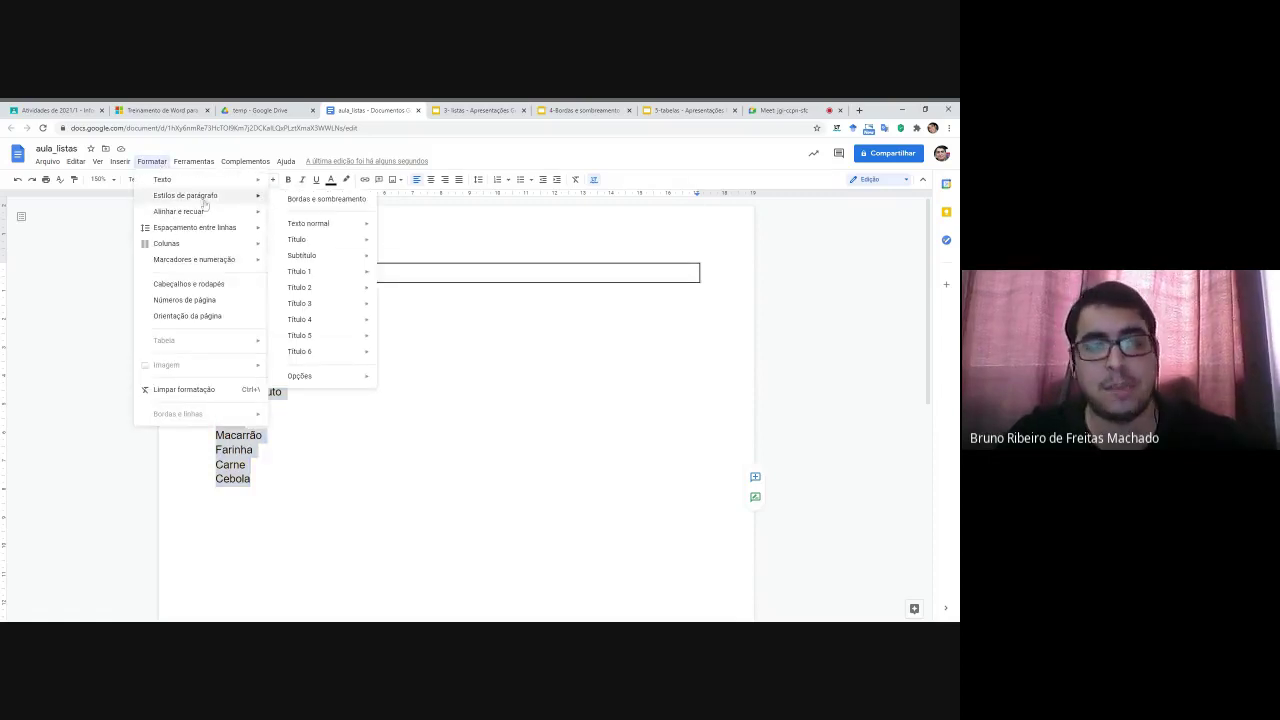
click(327, 201)
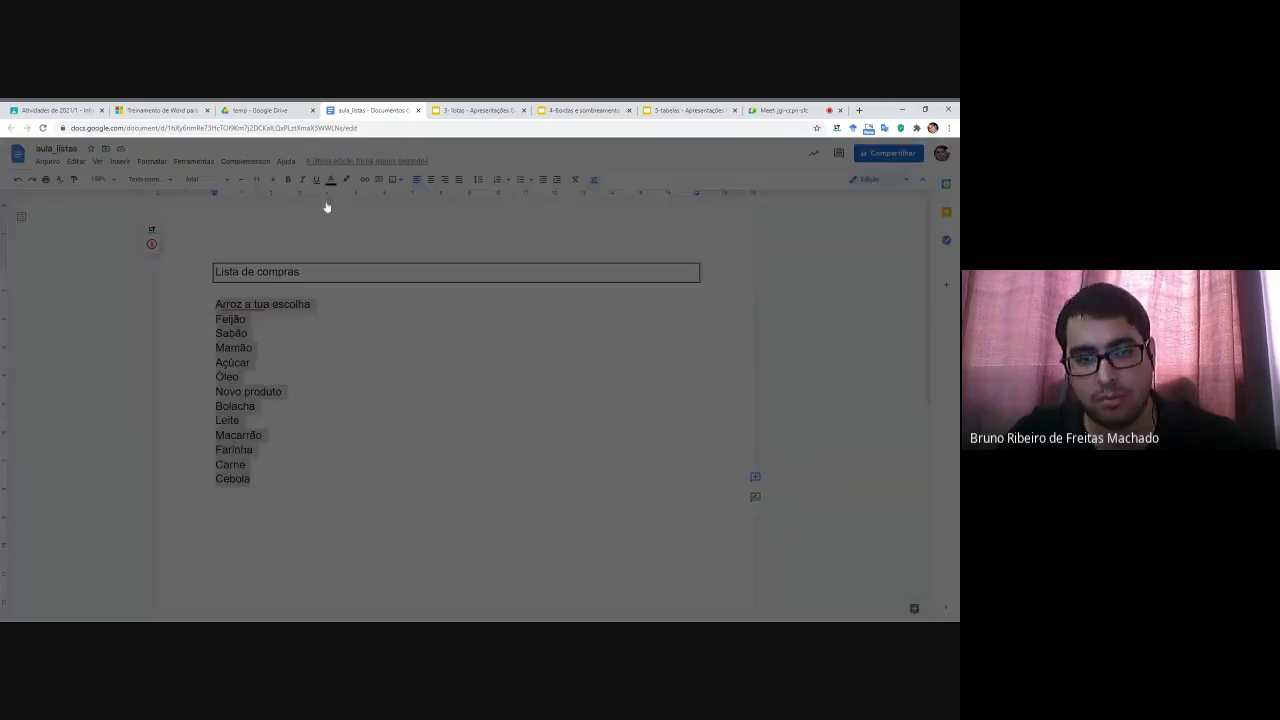
click(469, 311)
click(490, 311)
click(512, 311)
click(535, 313)
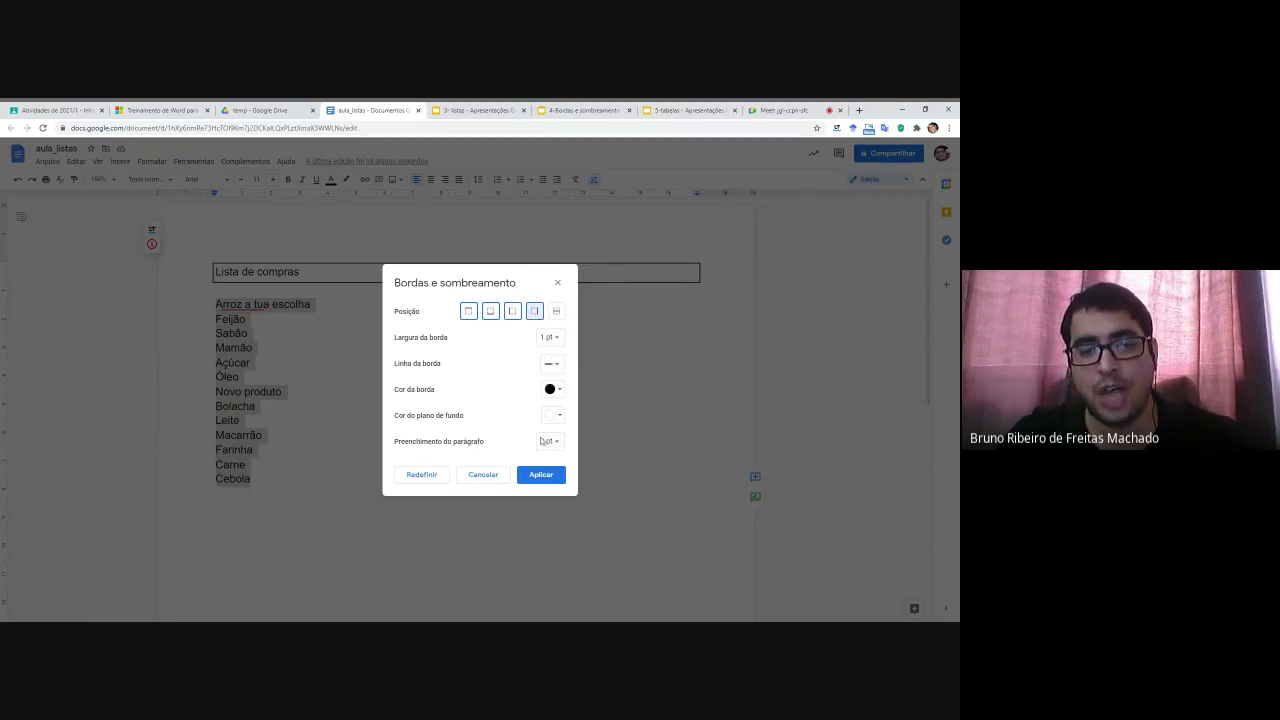
click(553, 416)
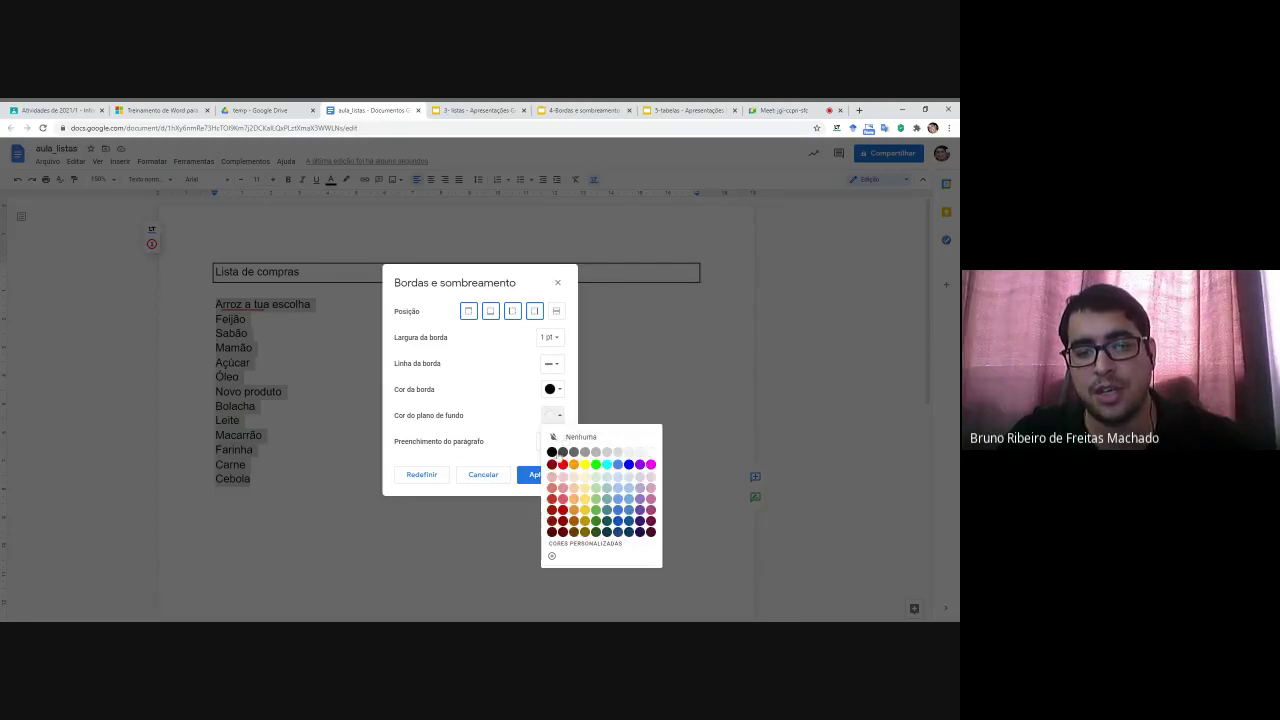
click(552, 452)
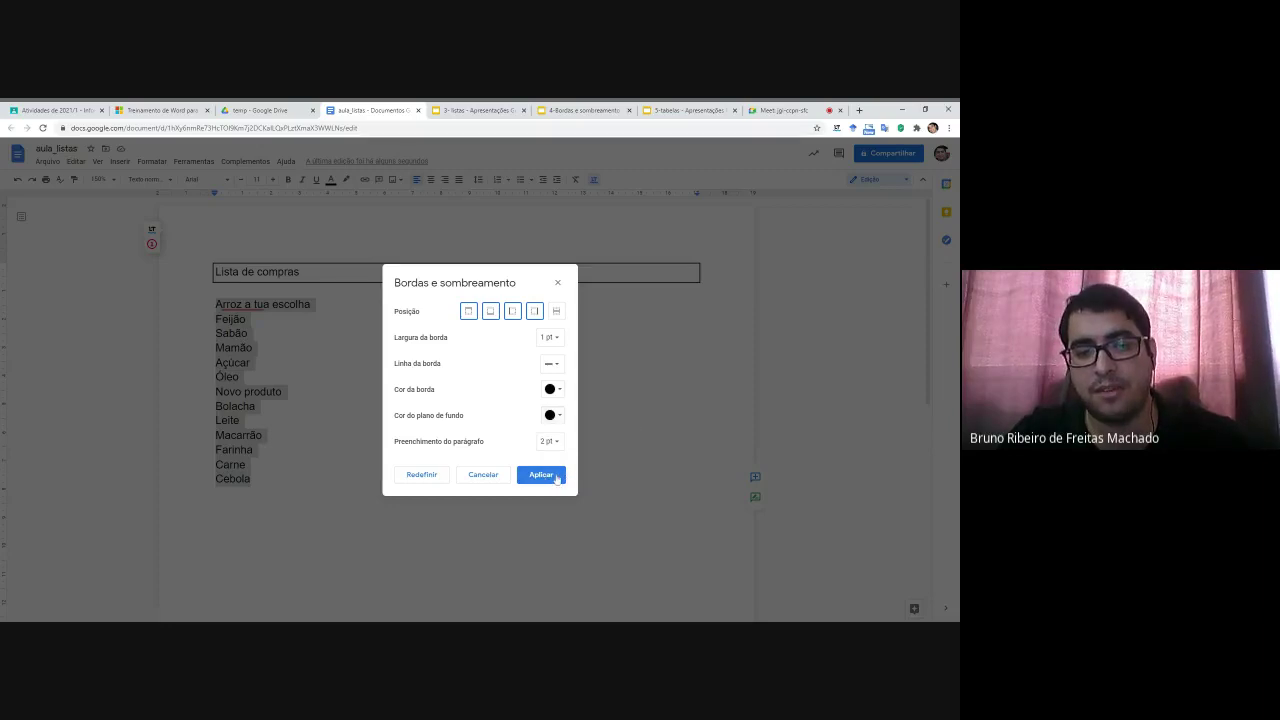
click(541, 475)
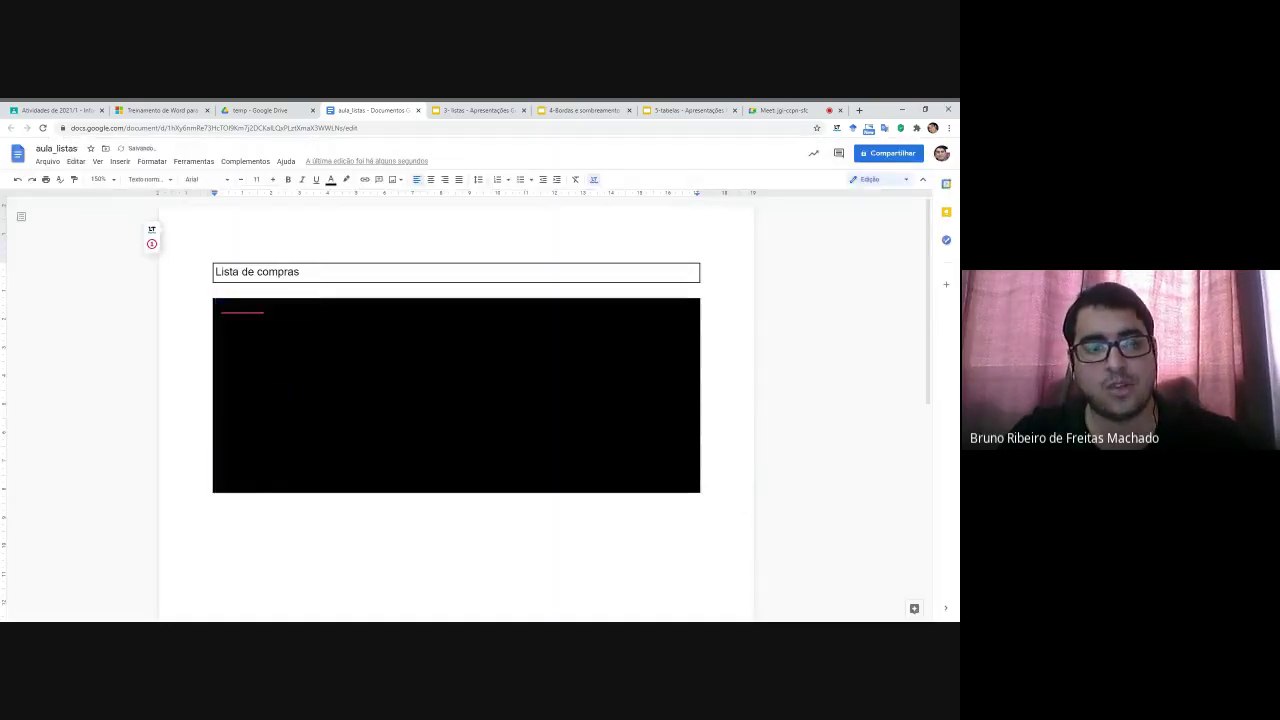
Step: Change the text colour of all list items on the black background to white
drag(251, 483, 215, 307)
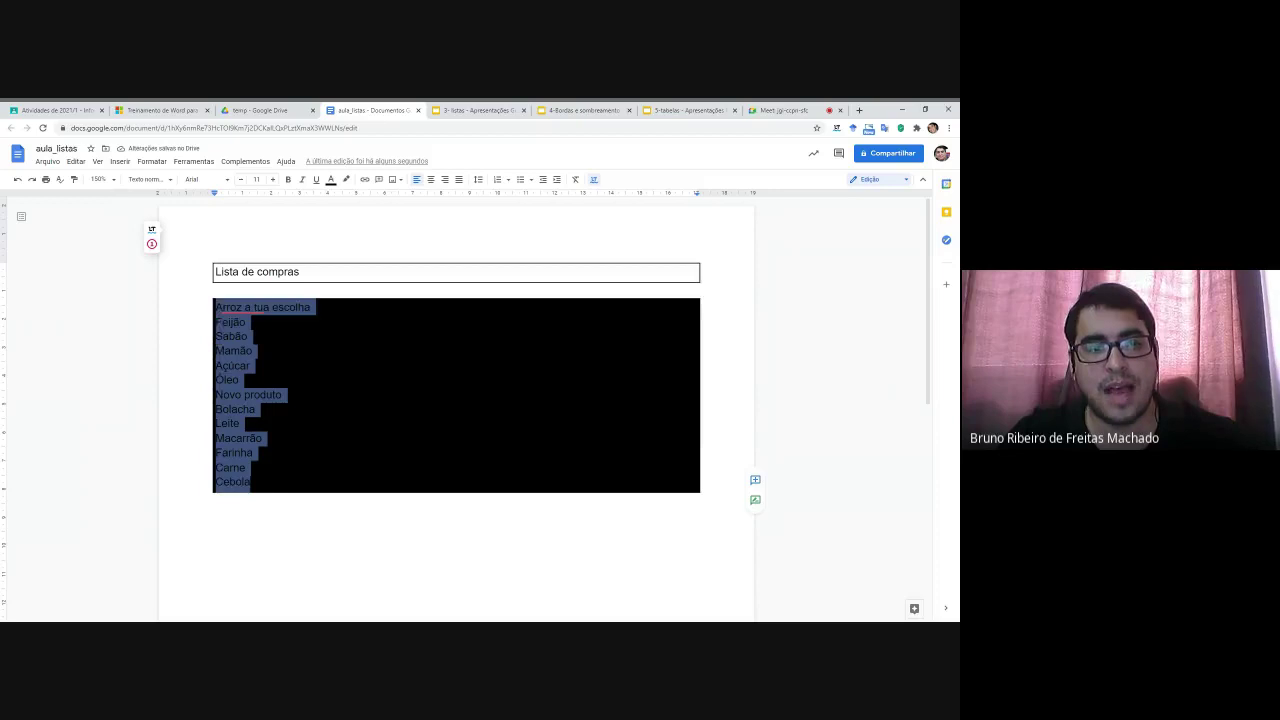
click(331, 184)
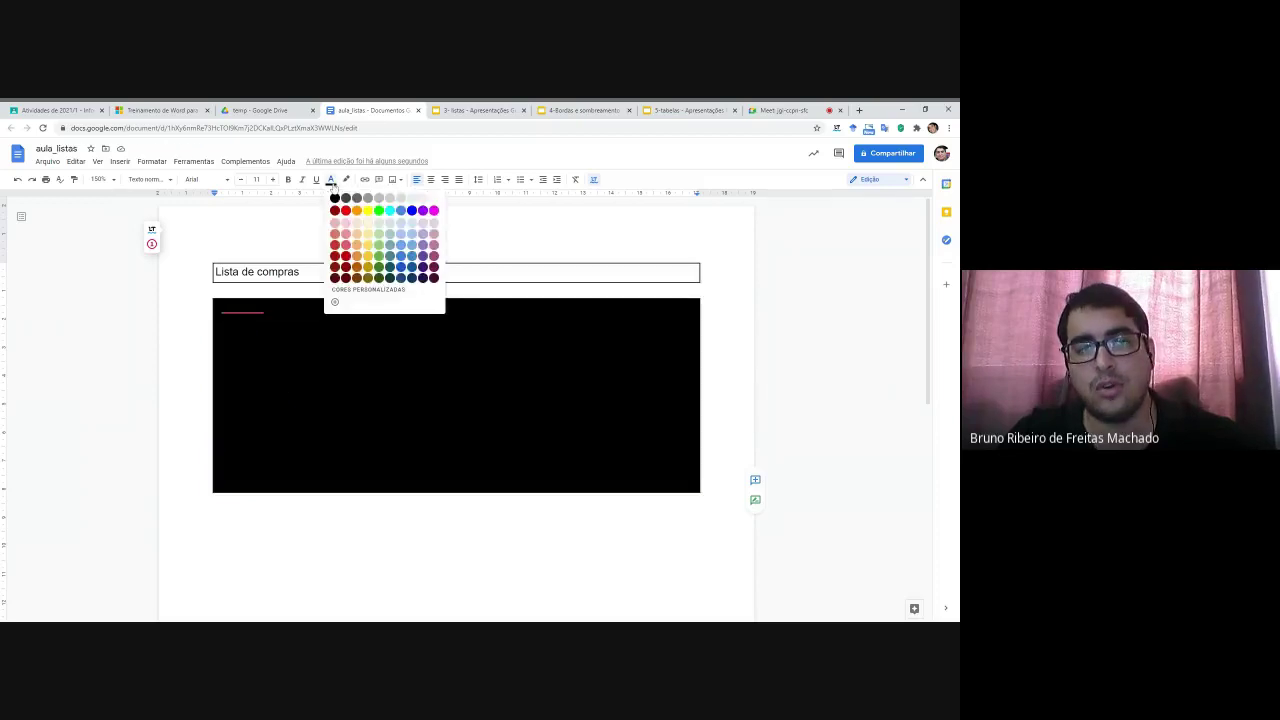
click(434, 201)
click(218, 528)
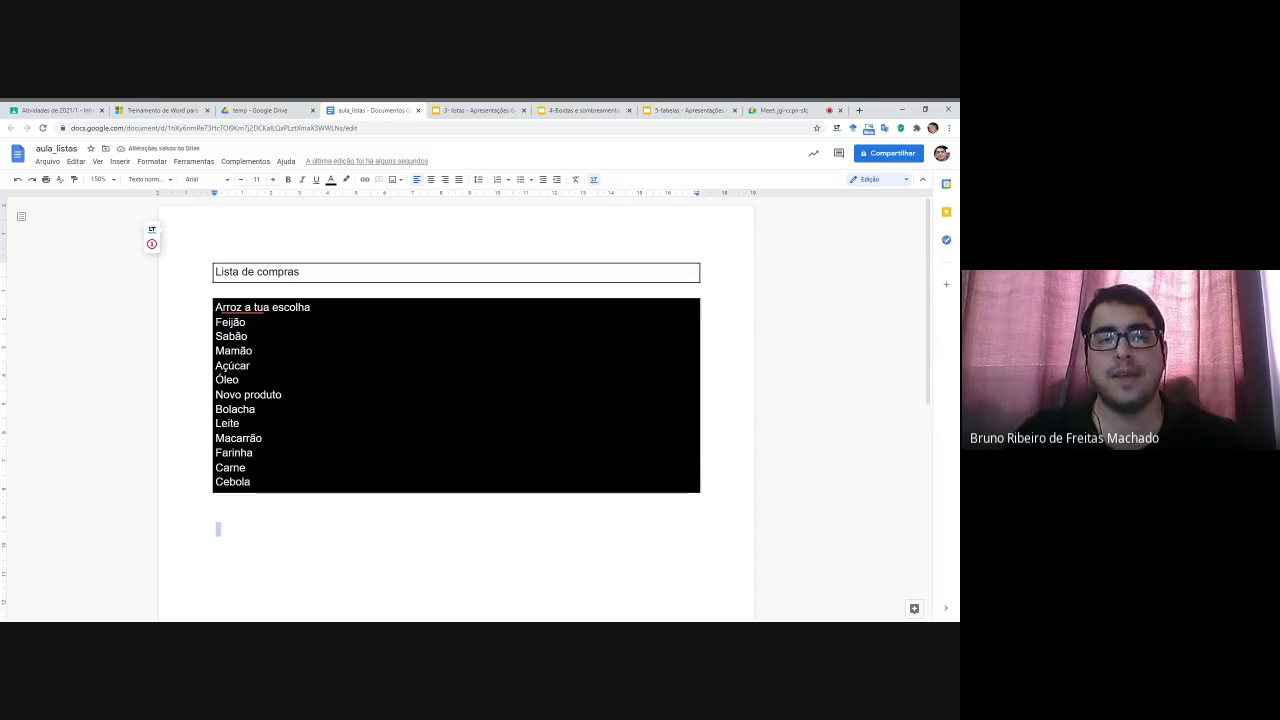
click(245, 308)
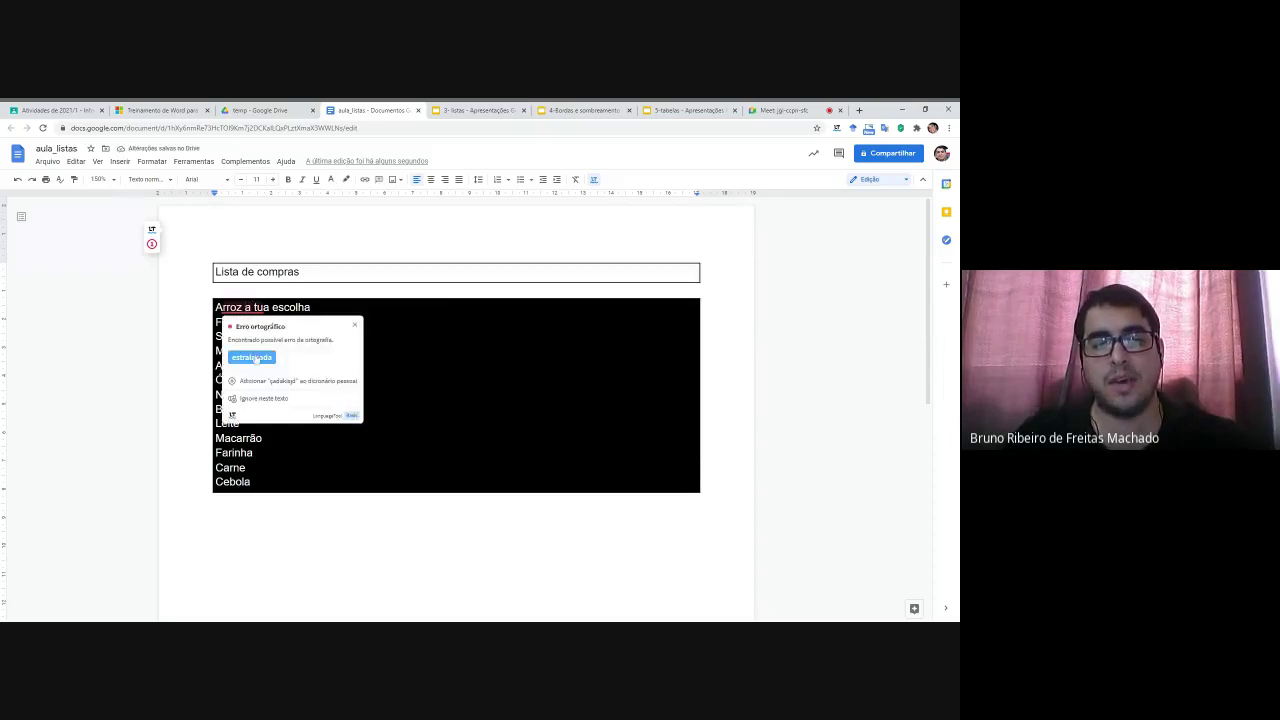
double_click(219, 501)
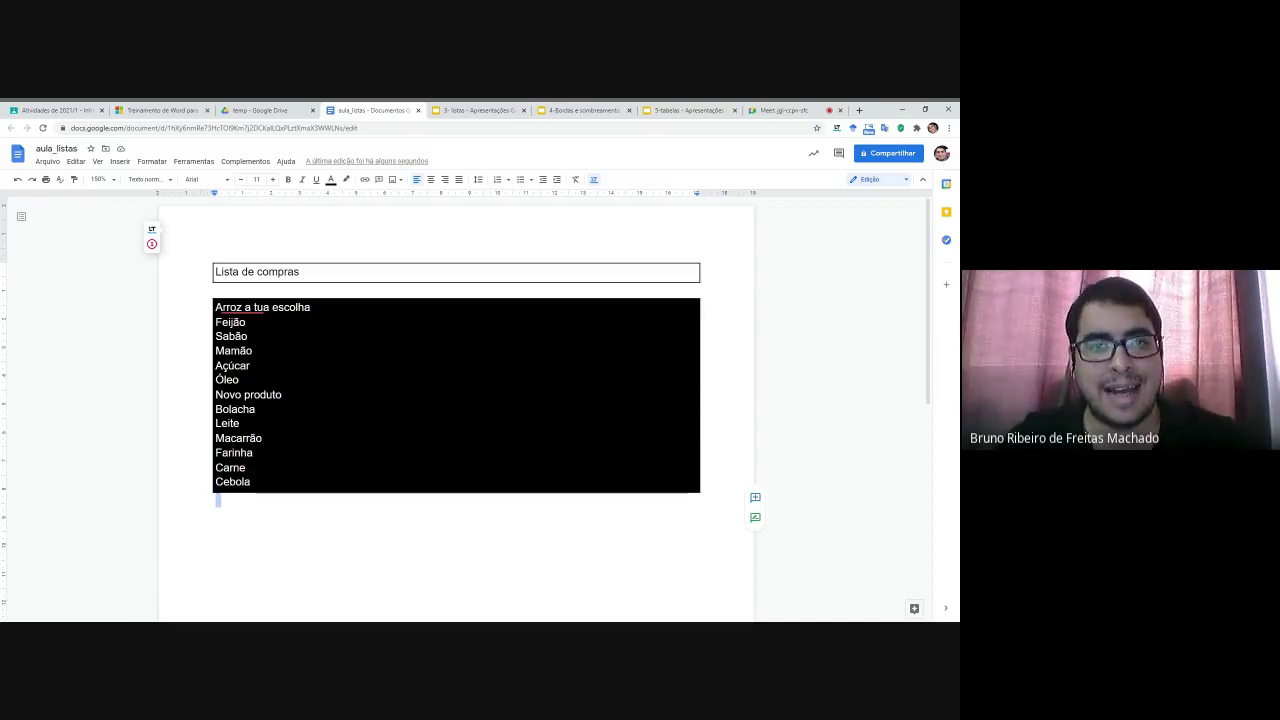
Step: Look through the border slides of the 4-Bordas e sombreamento presentation and return to the aula_listas document
click(595, 111)
click(60, 267)
key(Down)
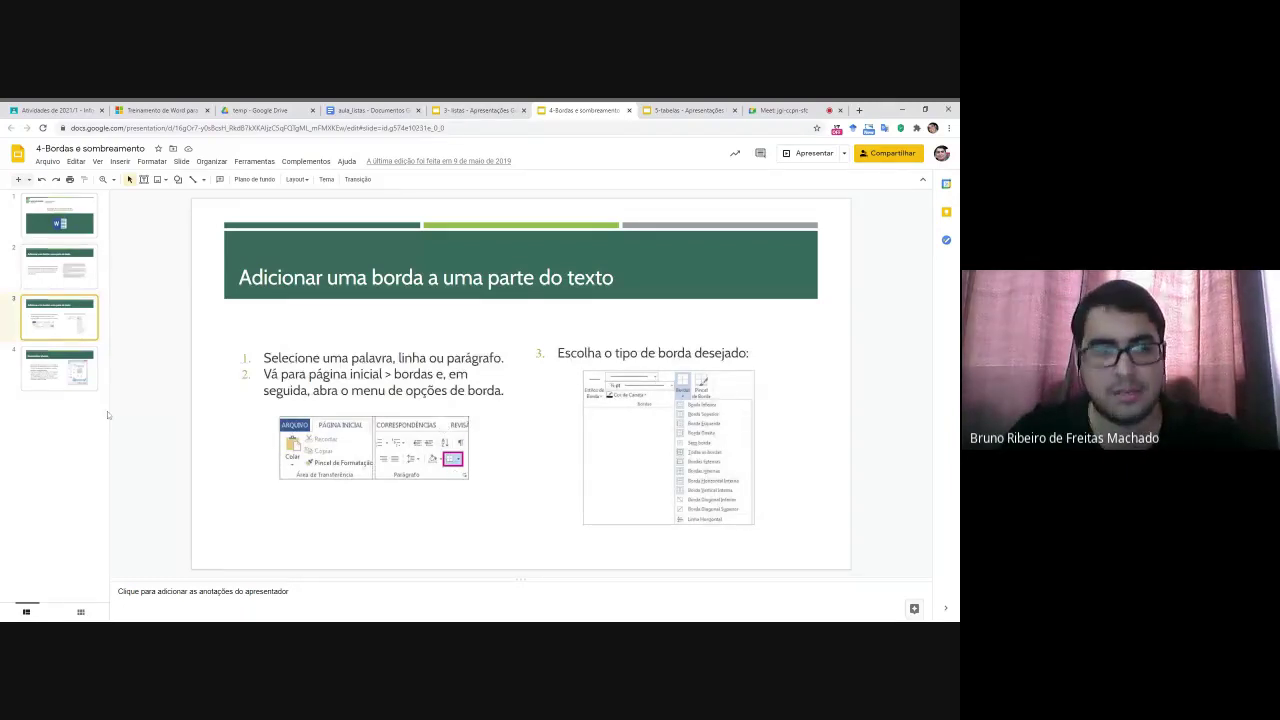
click(88, 355)
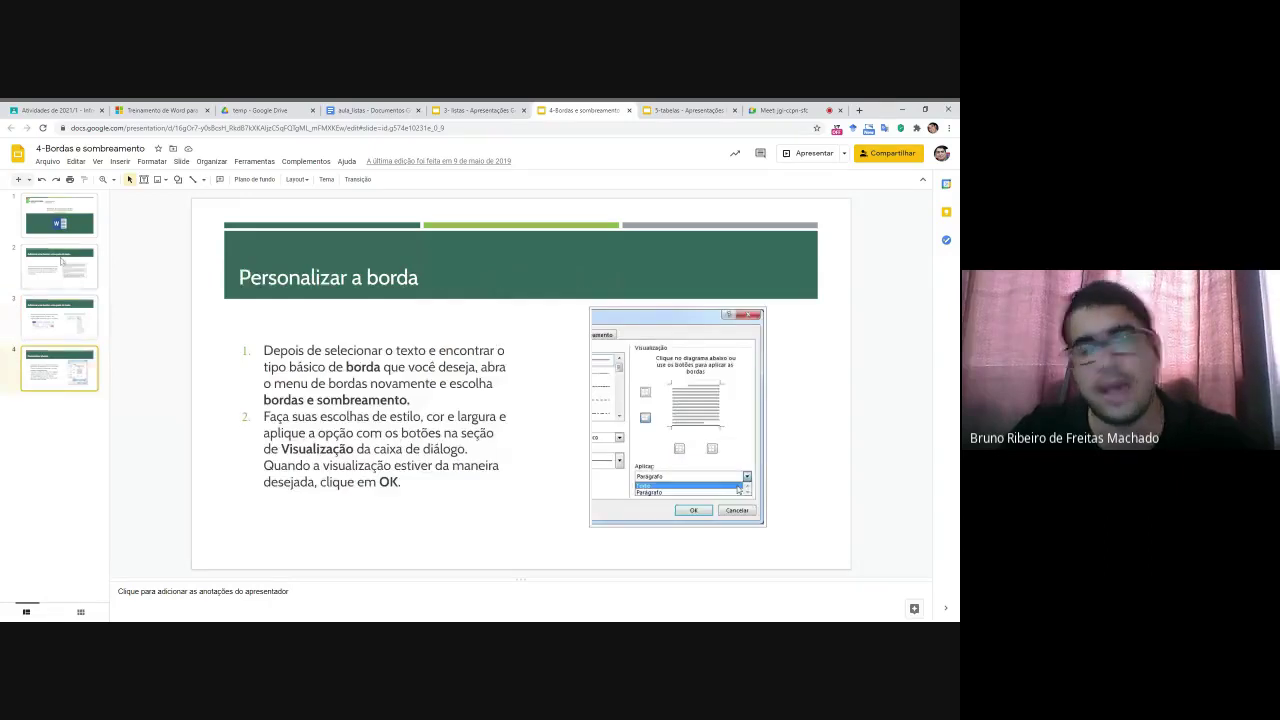
click(97, 328)
click(362, 108)
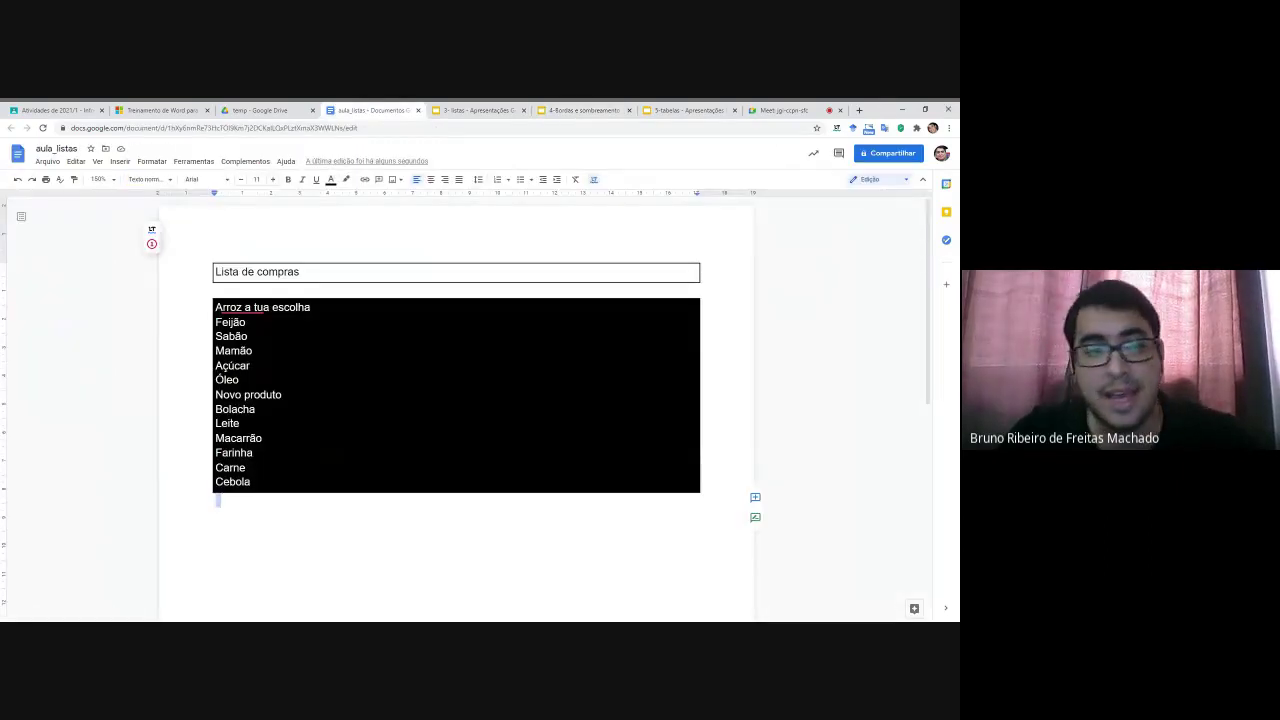
Step: Delete the entire content of the document, including the bordered title and the shaded list
double_click(227, 271)
click(265, 438)
drag(215, 271, 252, 492)
key(BackSpace)
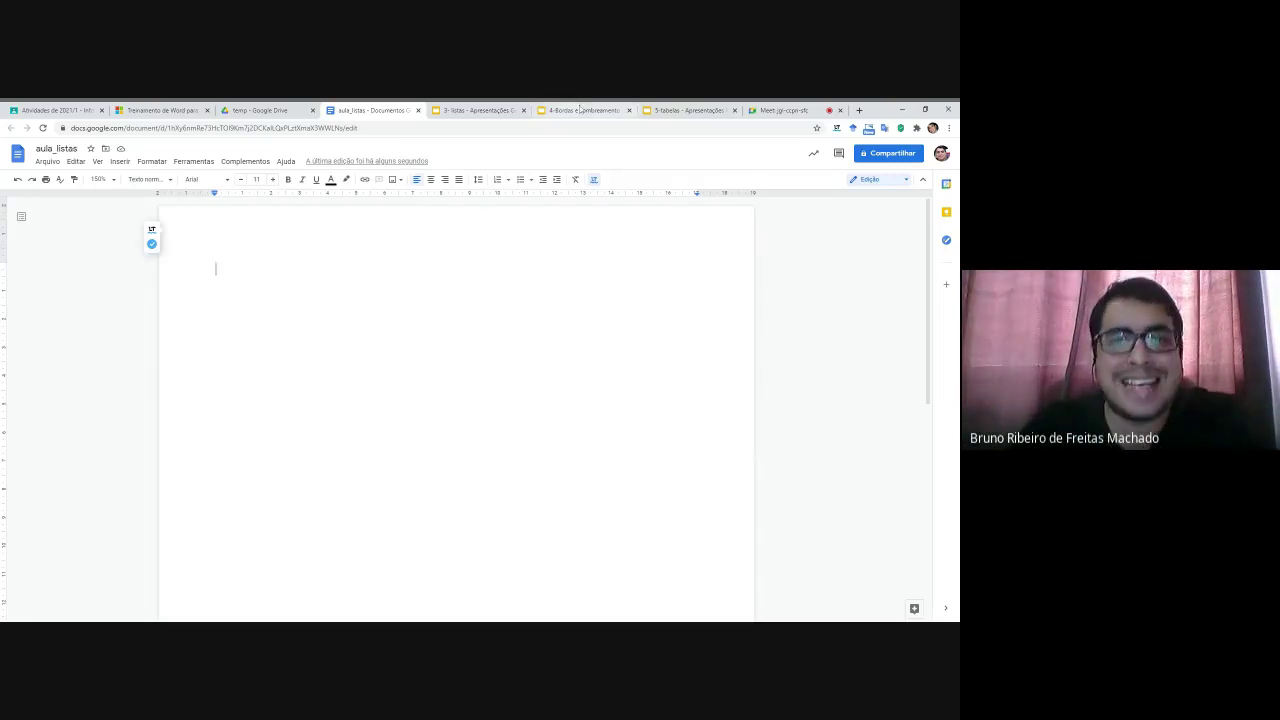
Step: View the title slide of the 5-tabelas presentation and return to the aula_listas document
click(688, 110)
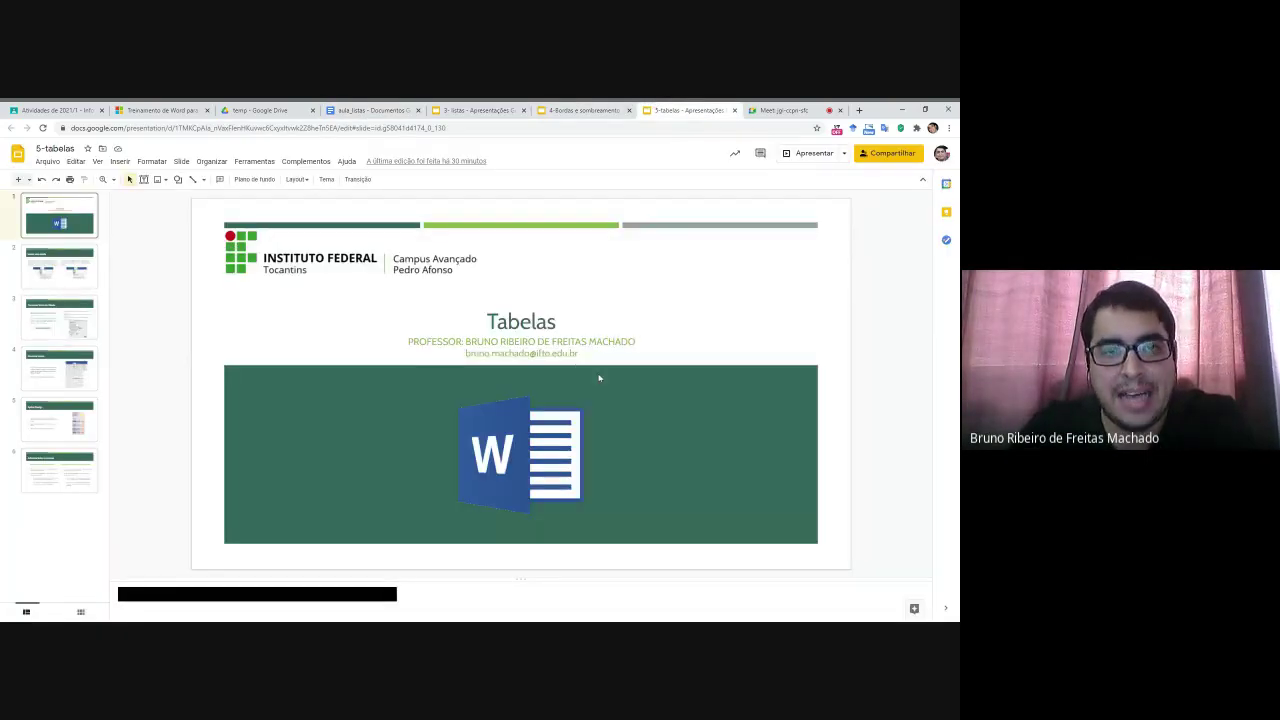
click(372, 110)
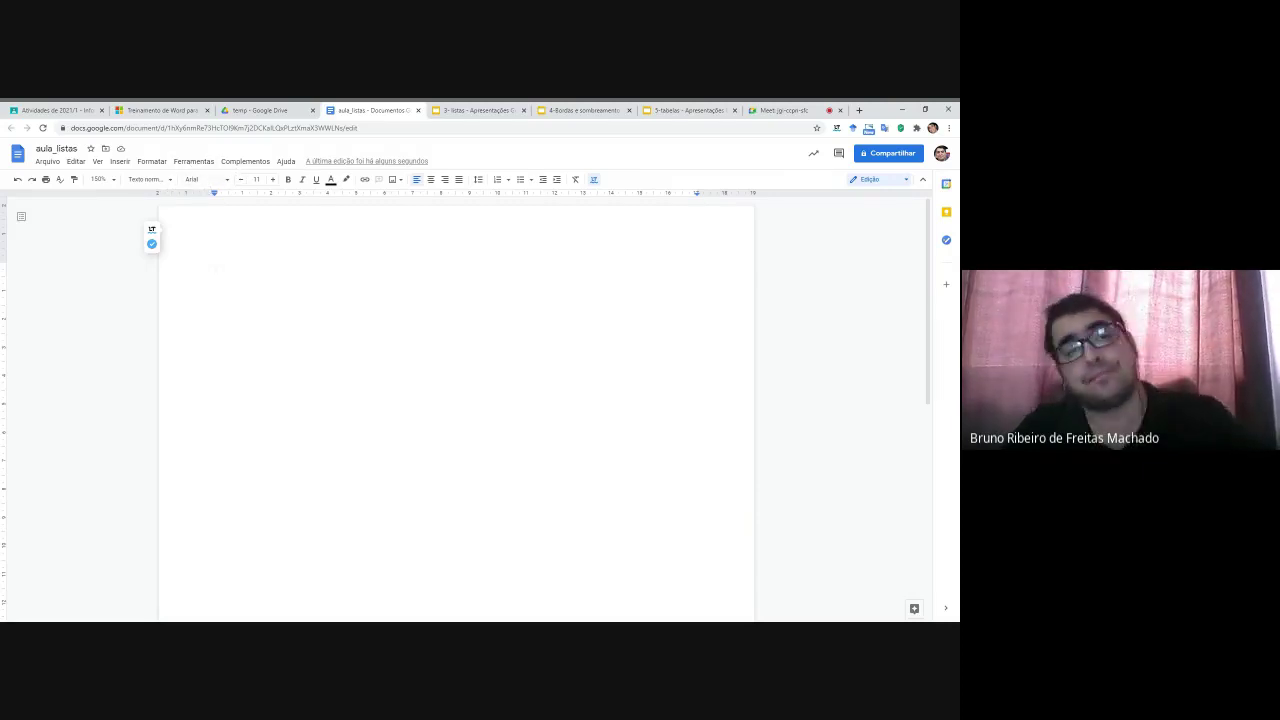
Step: Insert a table with 7 columns and 4 rows into the empty document
click(120, 163)
mouse_move(150, 196)
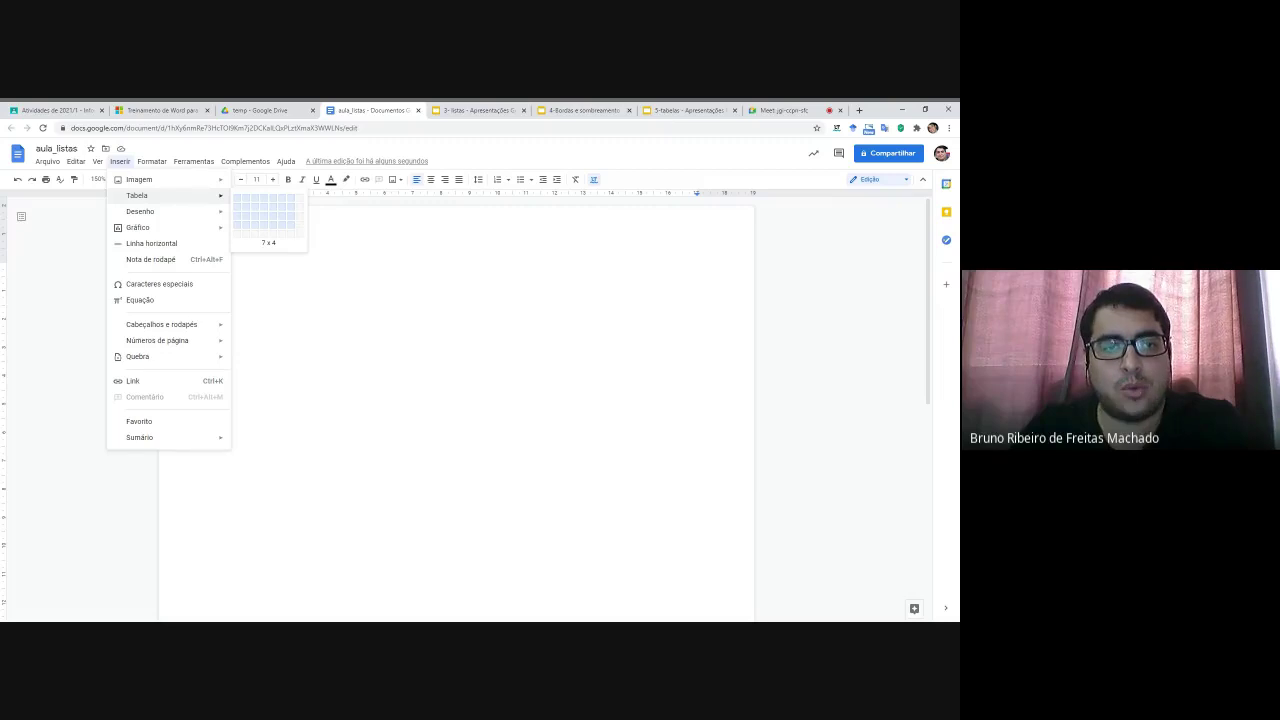
click(293, 231)
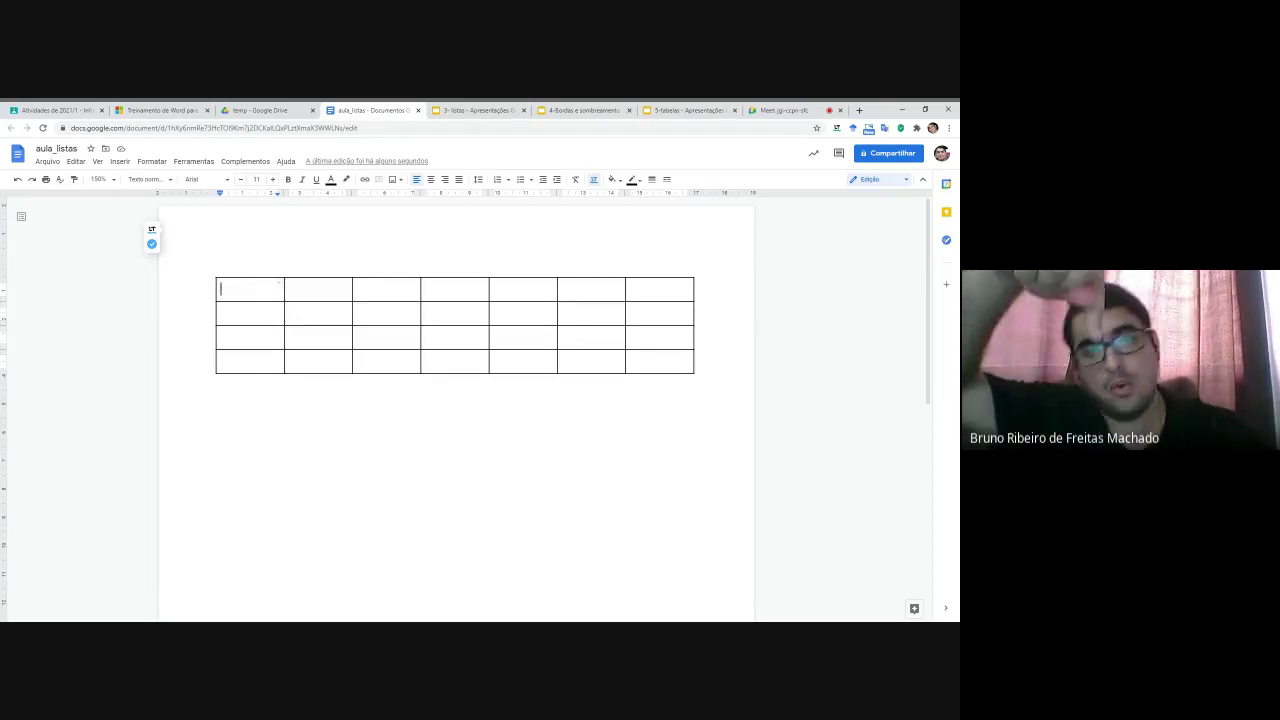
click(377, 289)
double_click(387, 324)
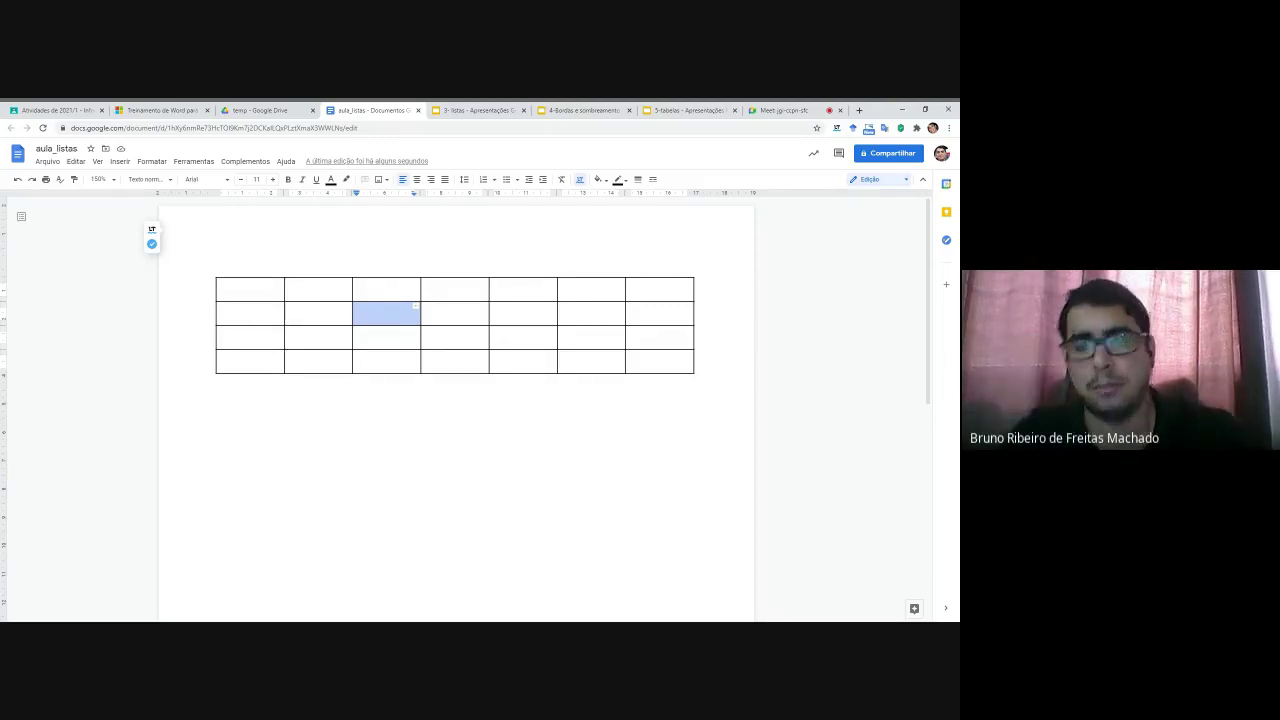
click(384, 313)
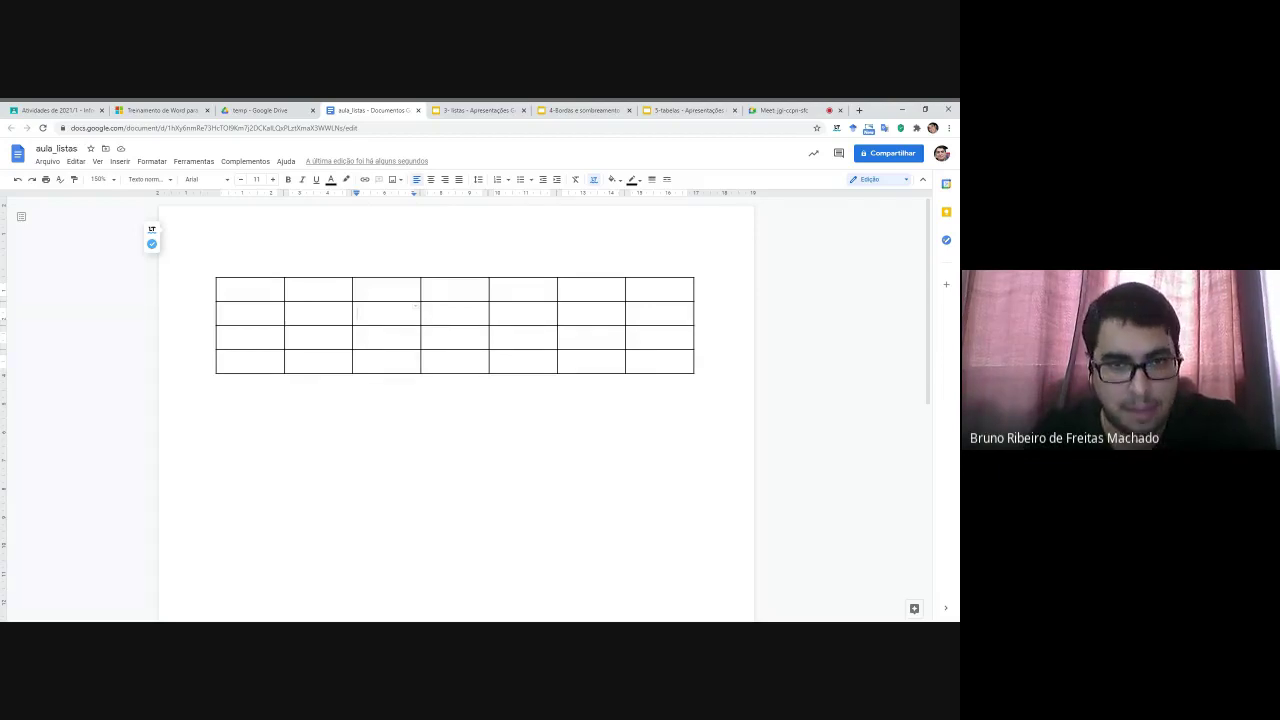
drag(426, 288, 486, 285)
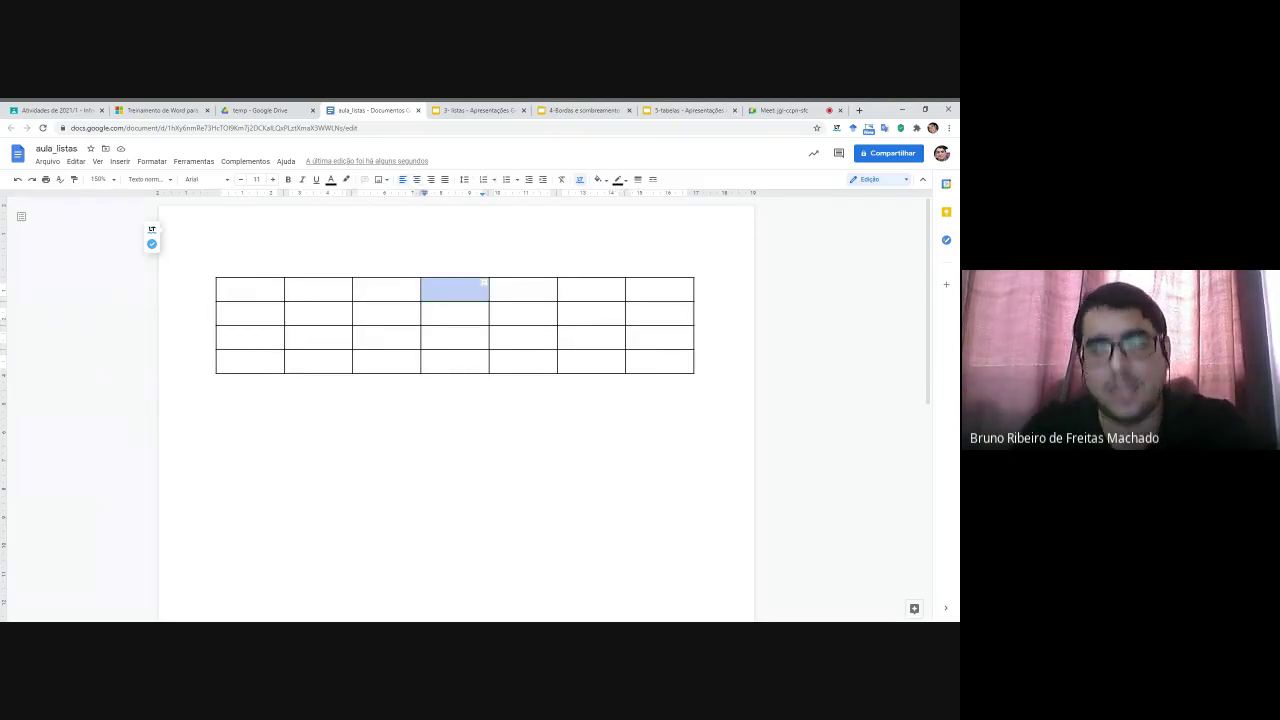
click(486, 285)
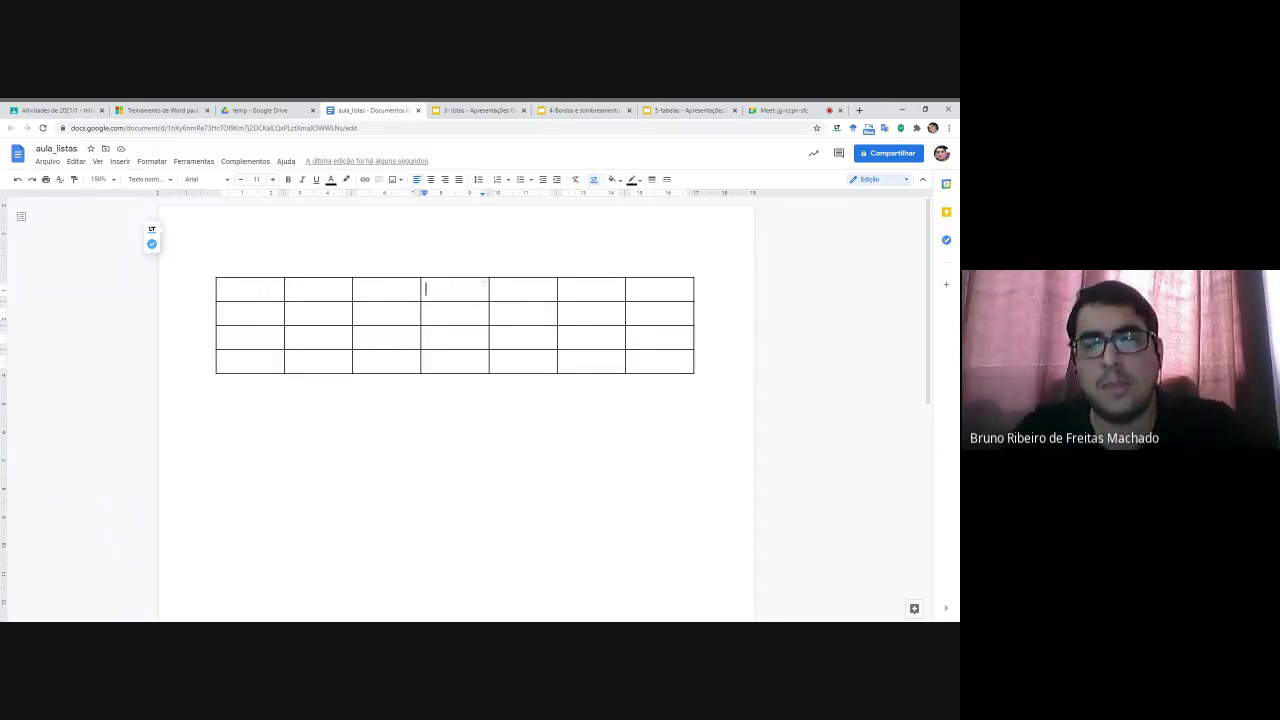
drag(360, 288, 415, 285)
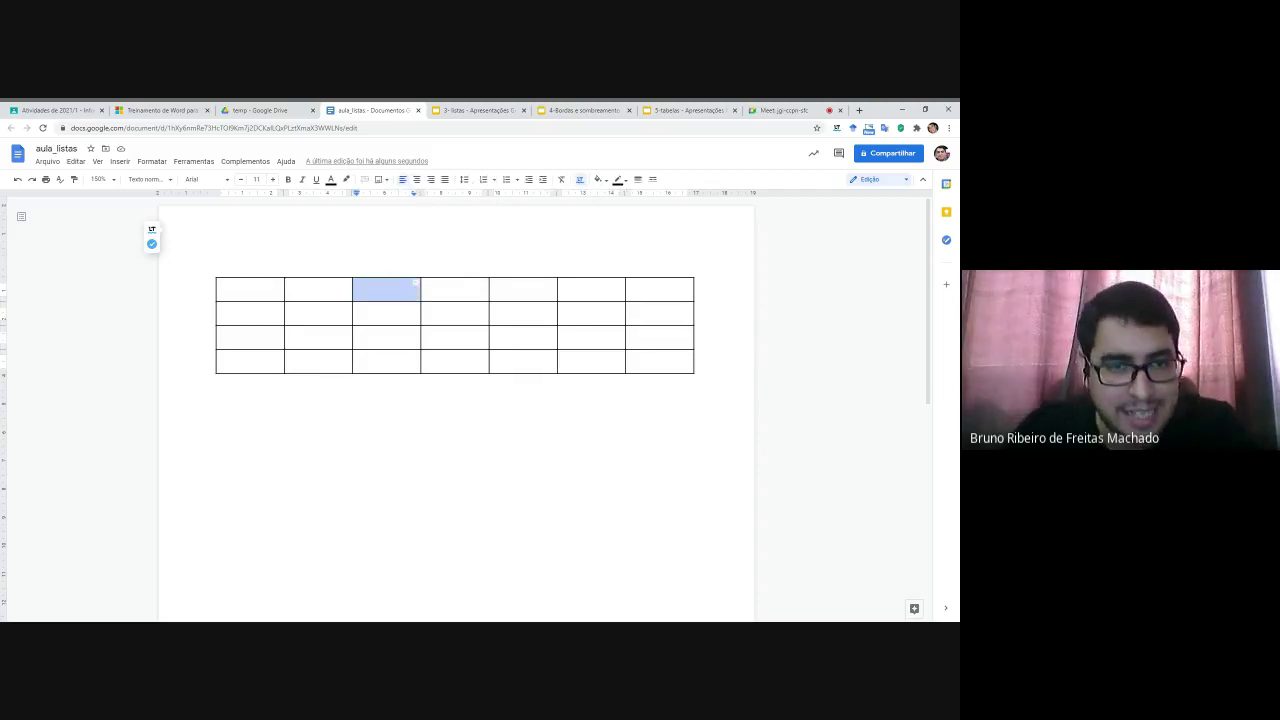
Step: Delete the third column of the table
click(357, 288)
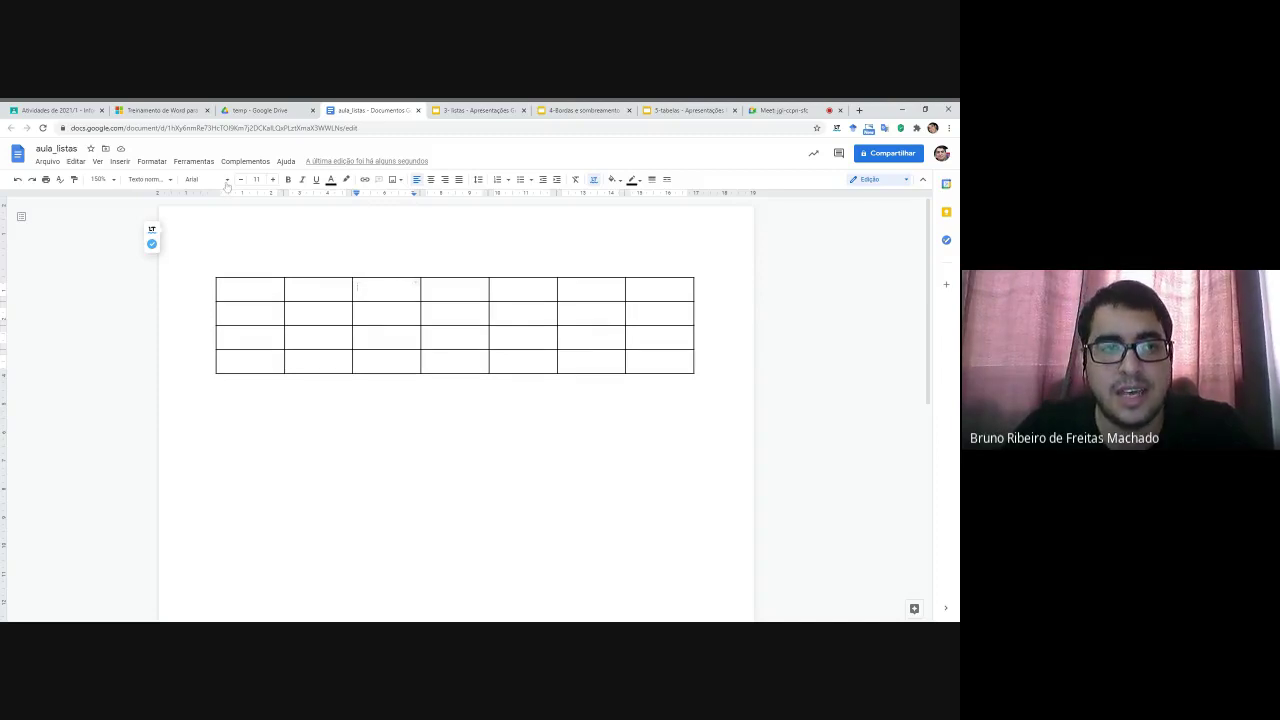
right_click(368, 298)
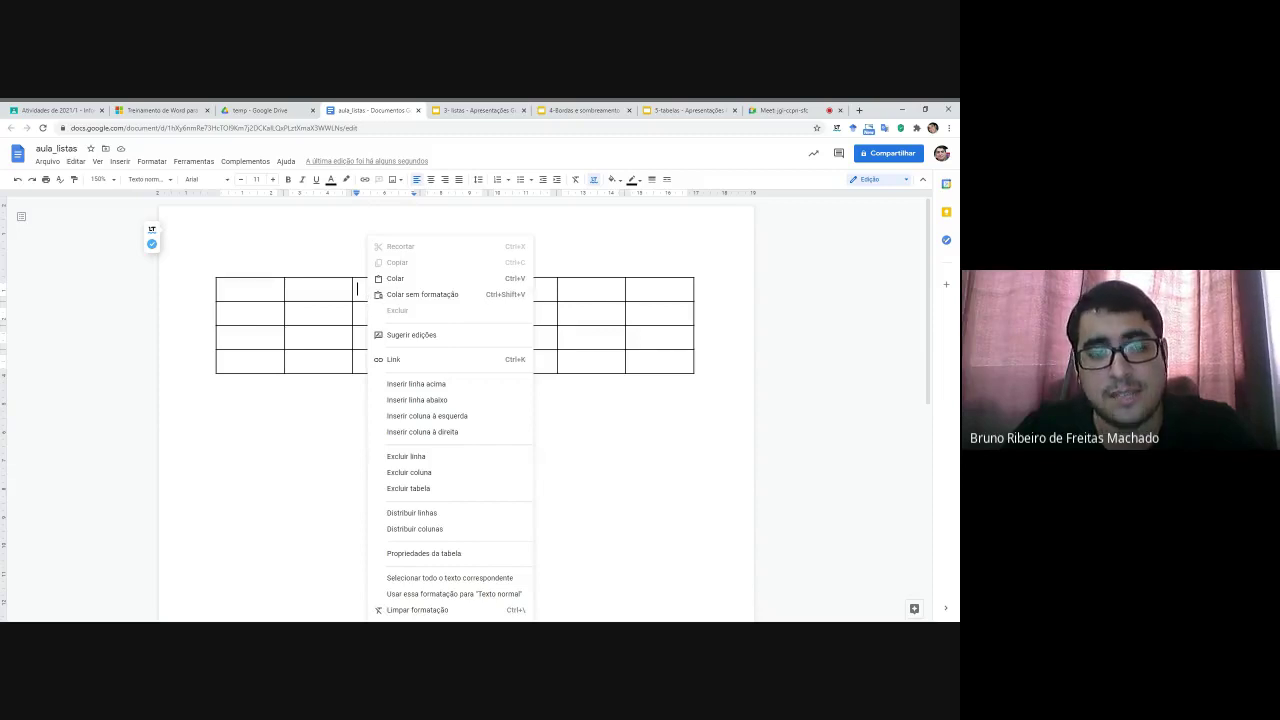
key(Escape)
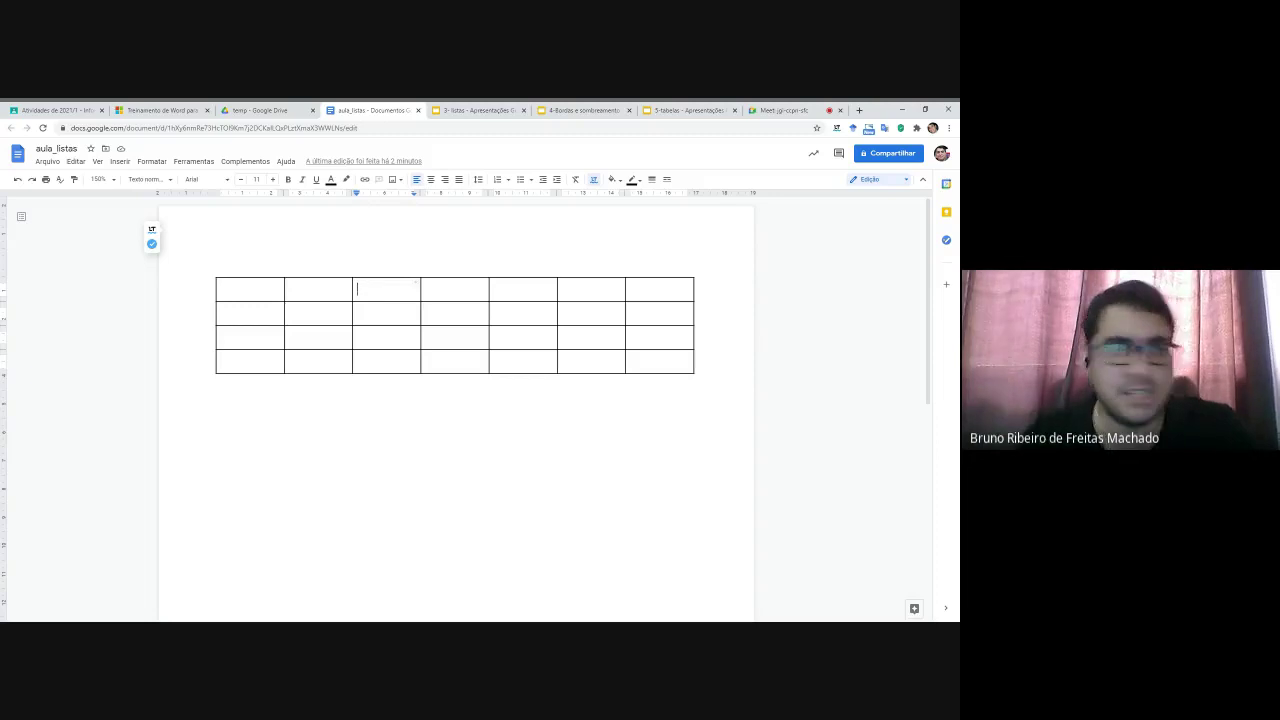
click(152, 161)
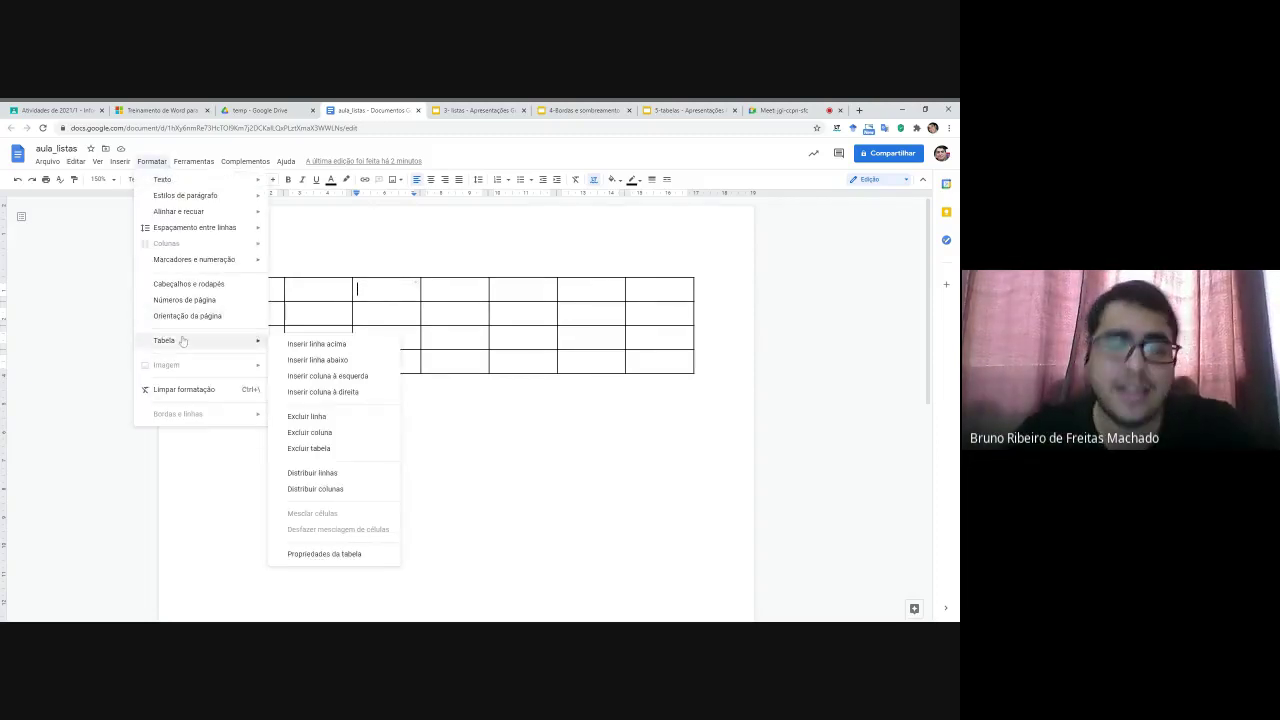
click(240, 160)
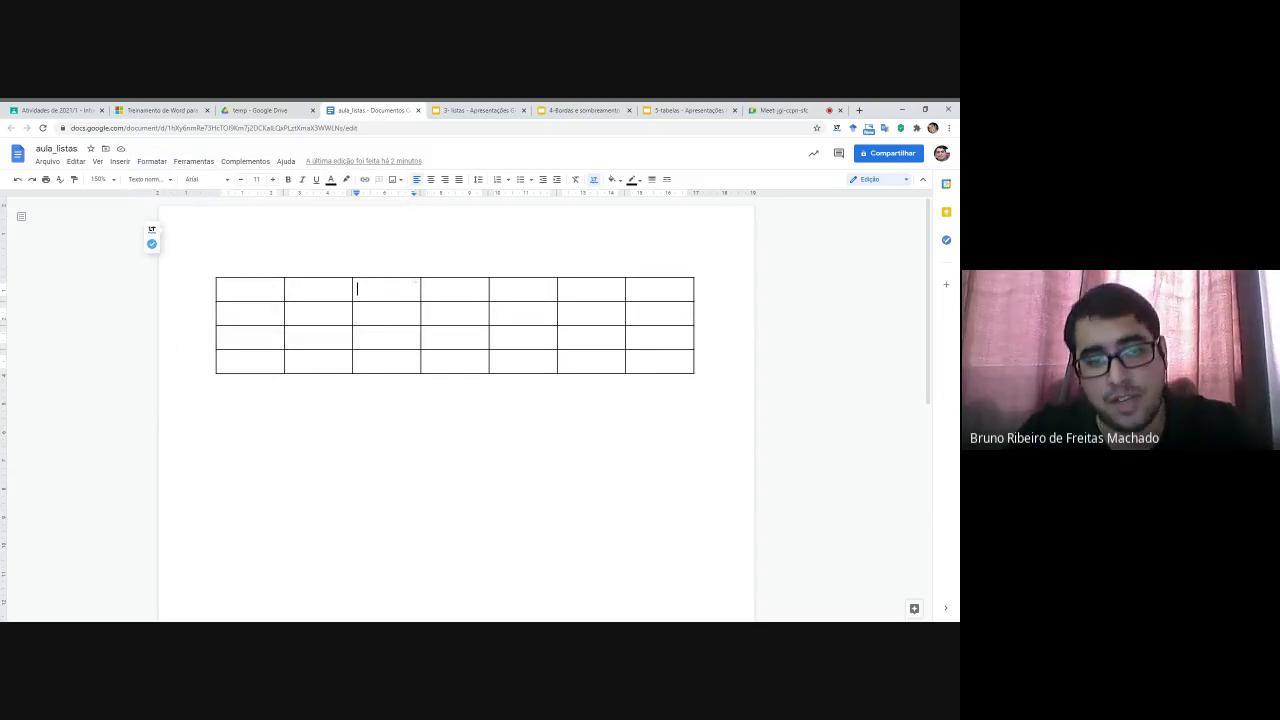
click(152, 161)
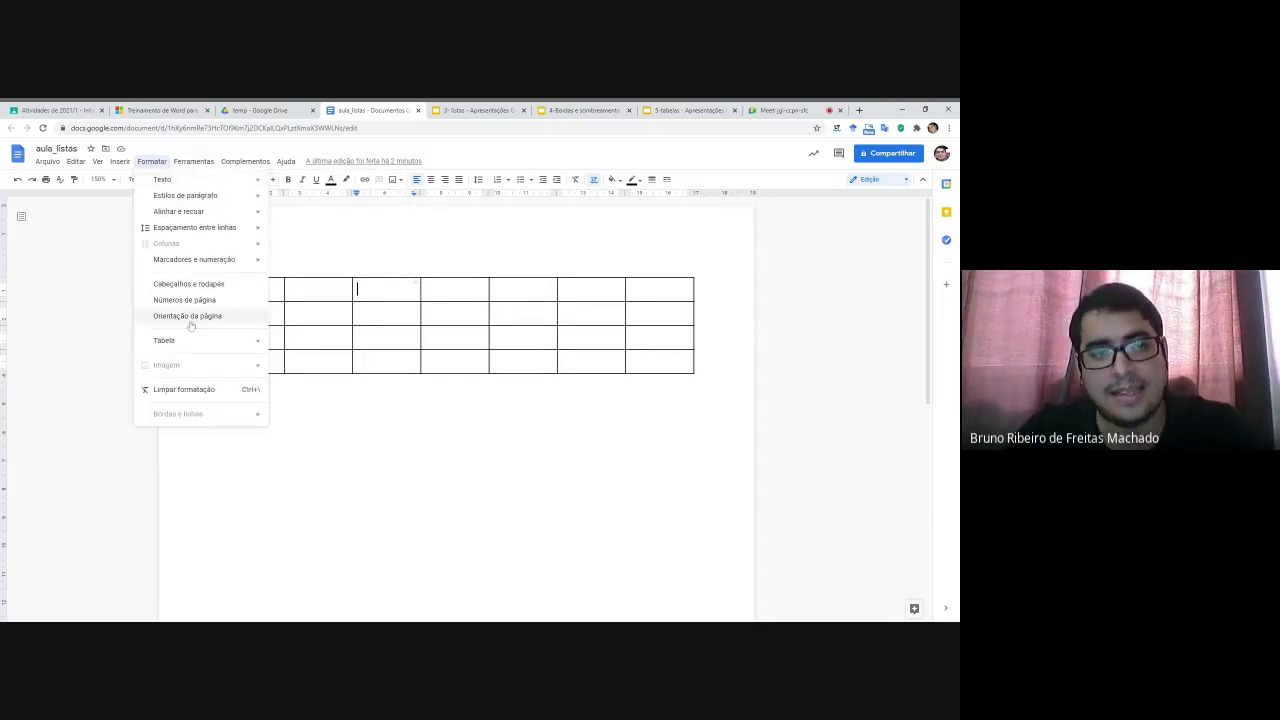
mouse_move(195, 345)
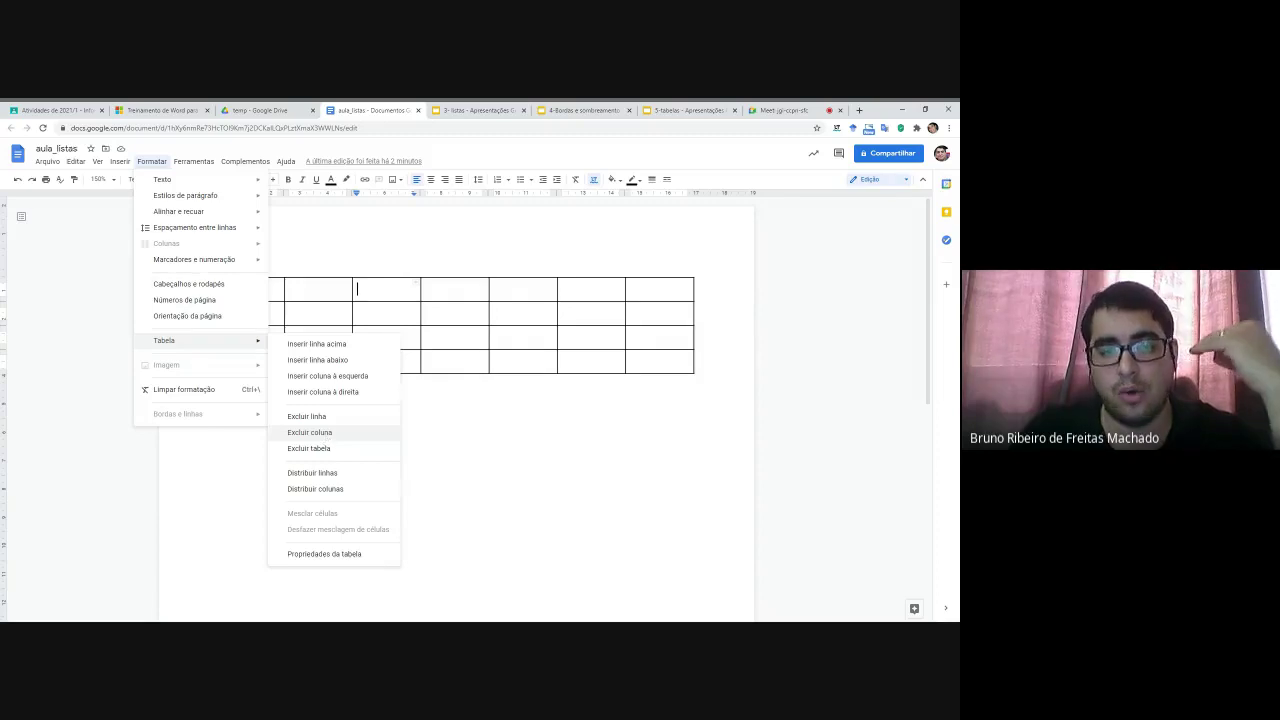
click(336, 434)
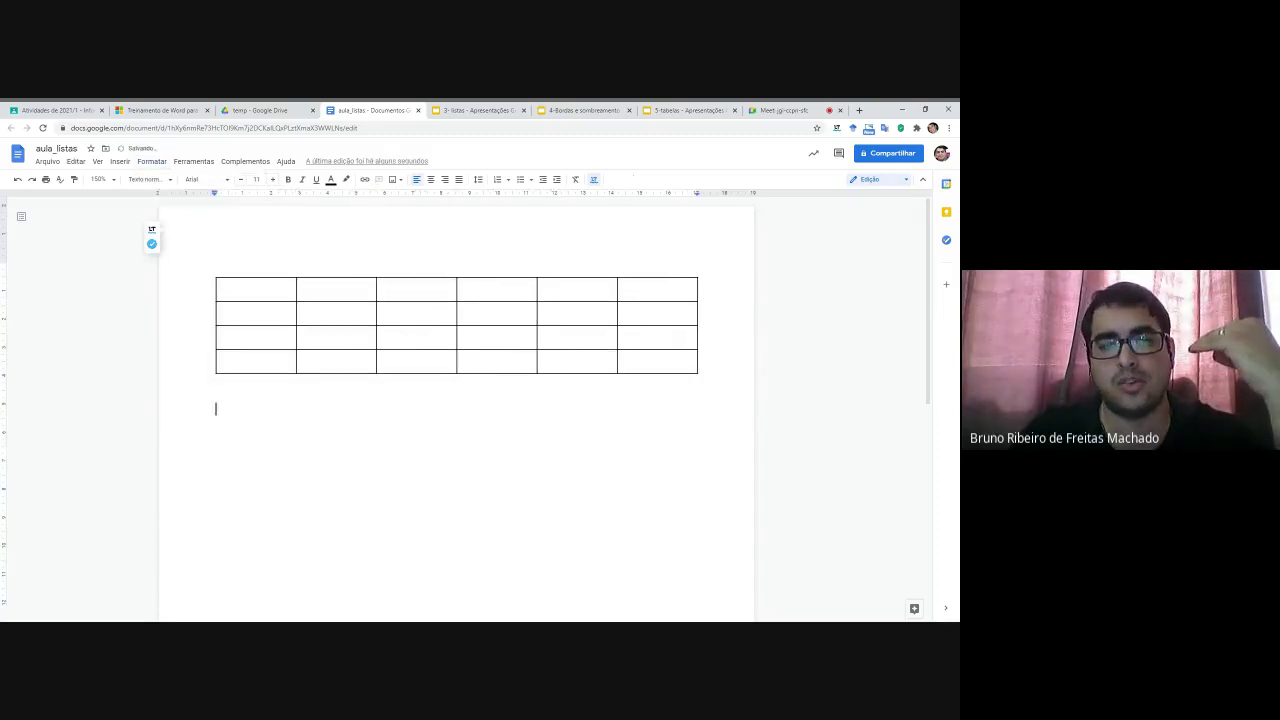
Step: Move cell by cell along the first row into the second row and delete the second row of the table
click(266, 294)
key(Tab)
key(Tab)
key(Tab)
key(Tab)
key(Tab)
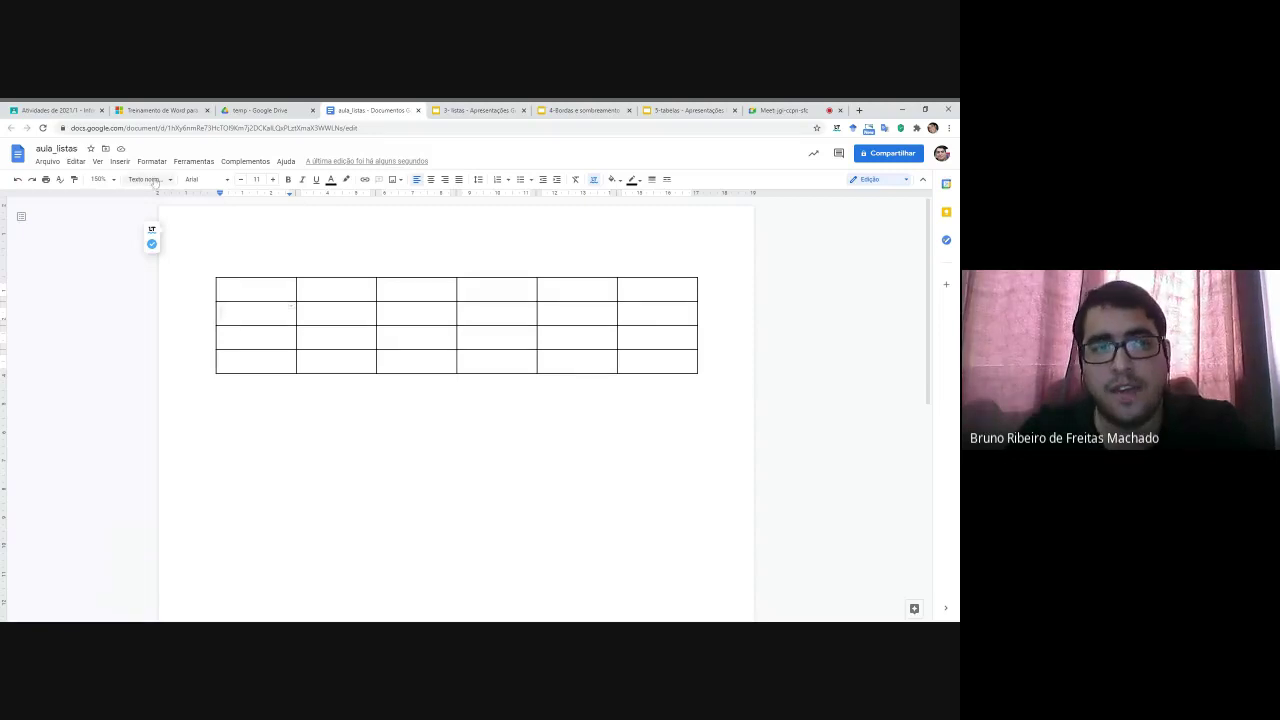
click(151, 161)
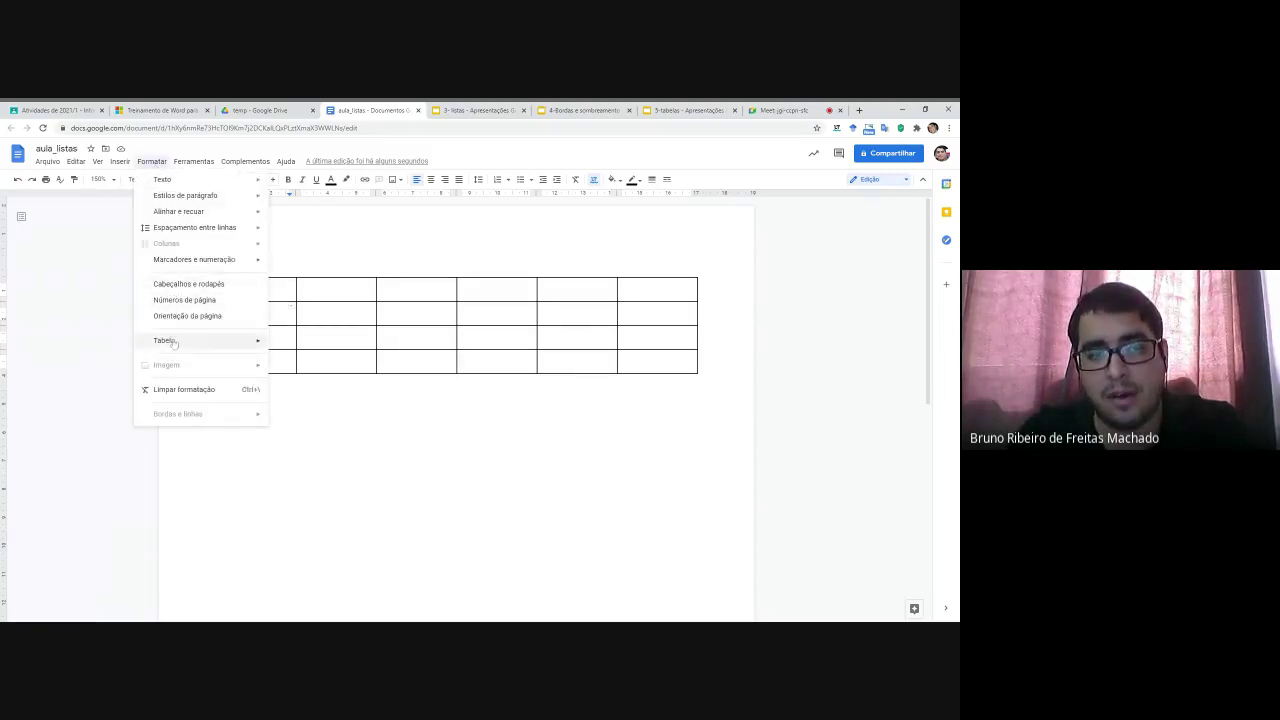
mouse_move(240, 341)
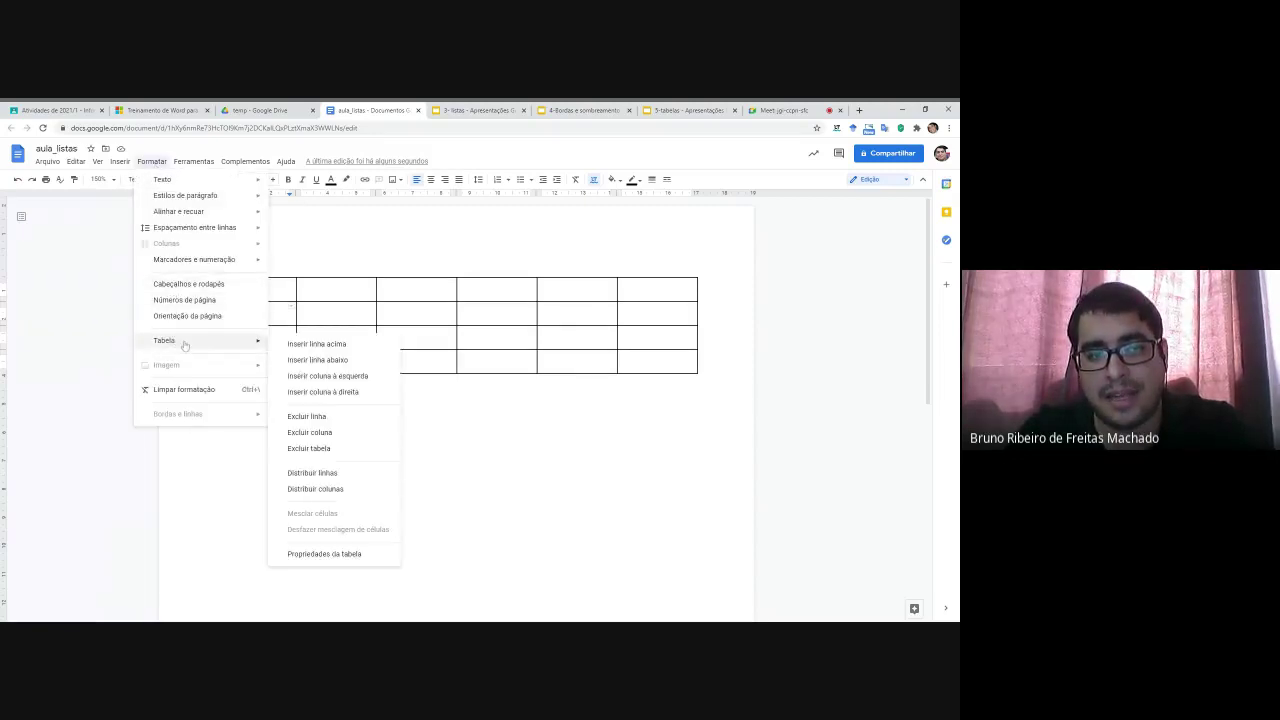
click(296, 416)
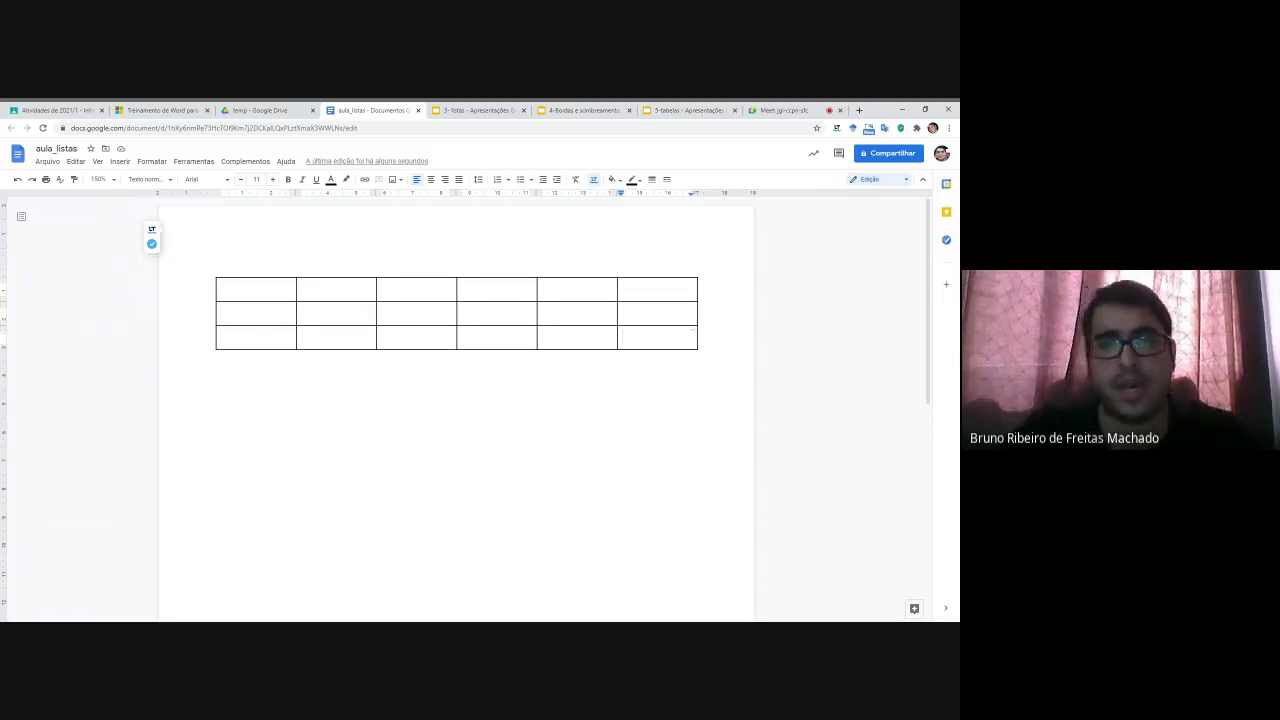
click(556, 179)
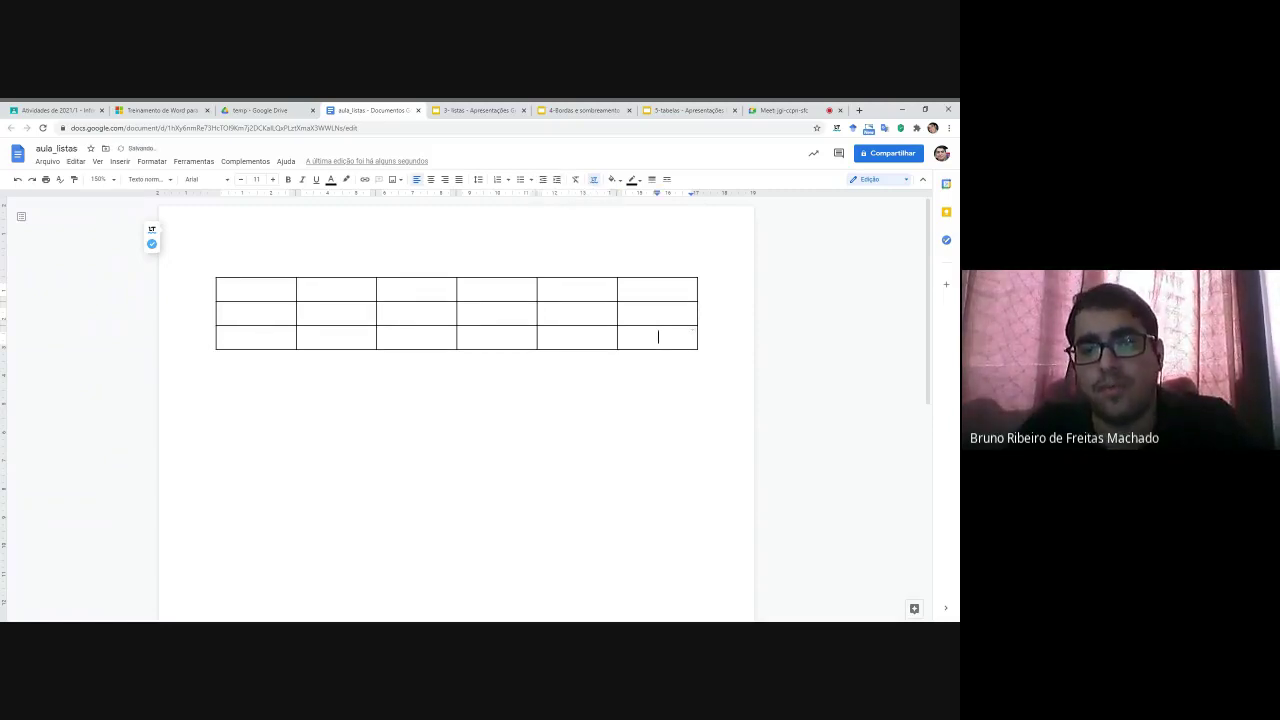
key(Tab)
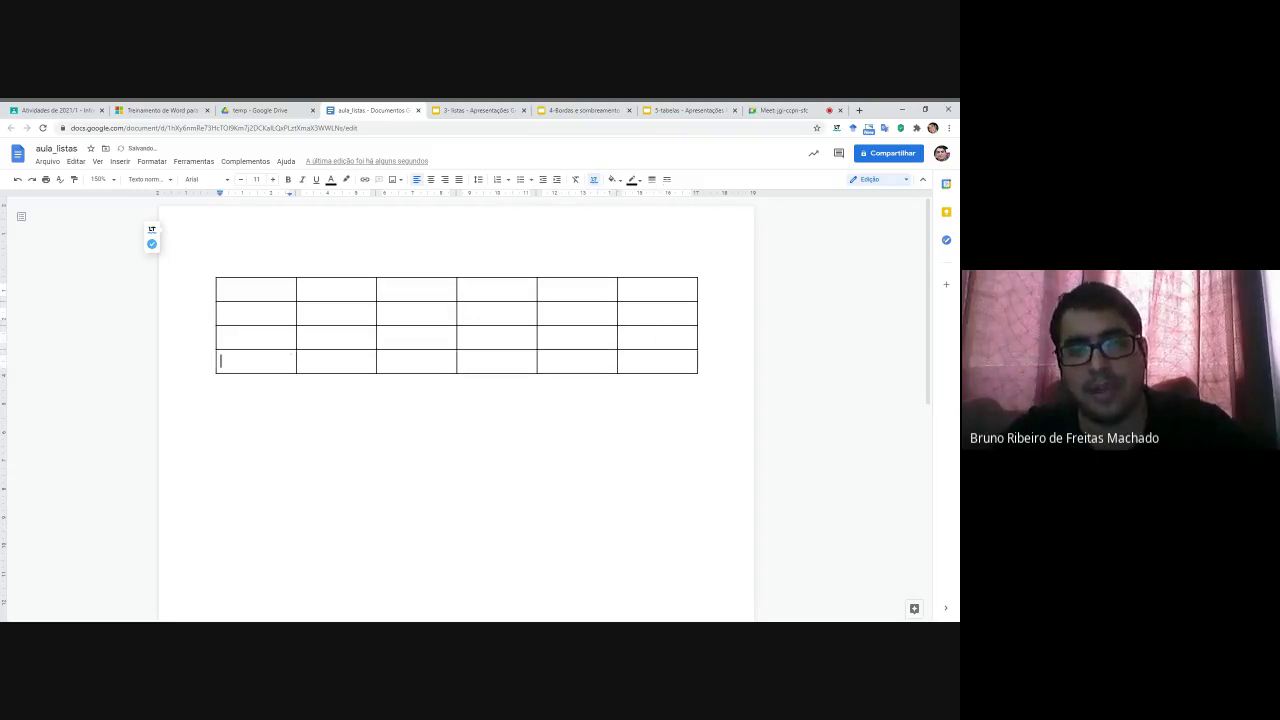
key(ctrl+z)
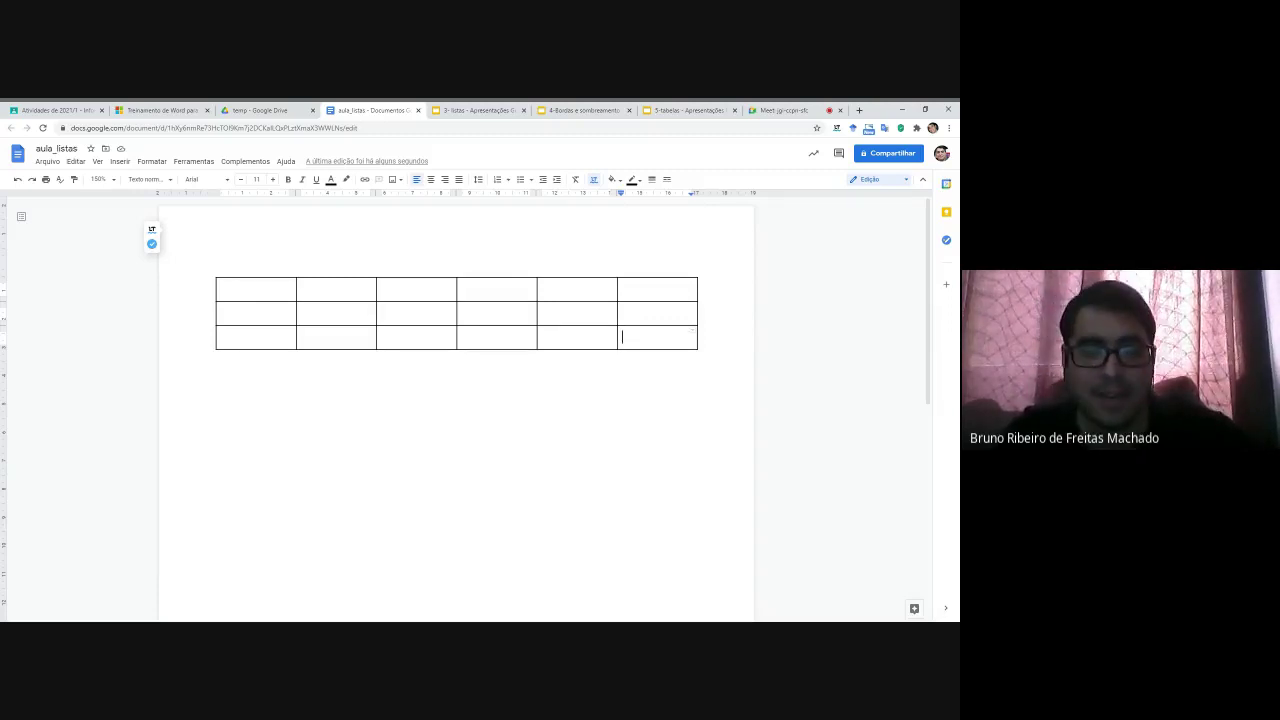
Step: Append a row to the end of the table and fill the first column with linha 1, linha 2, linha 3 and linha 4
key(Tab)
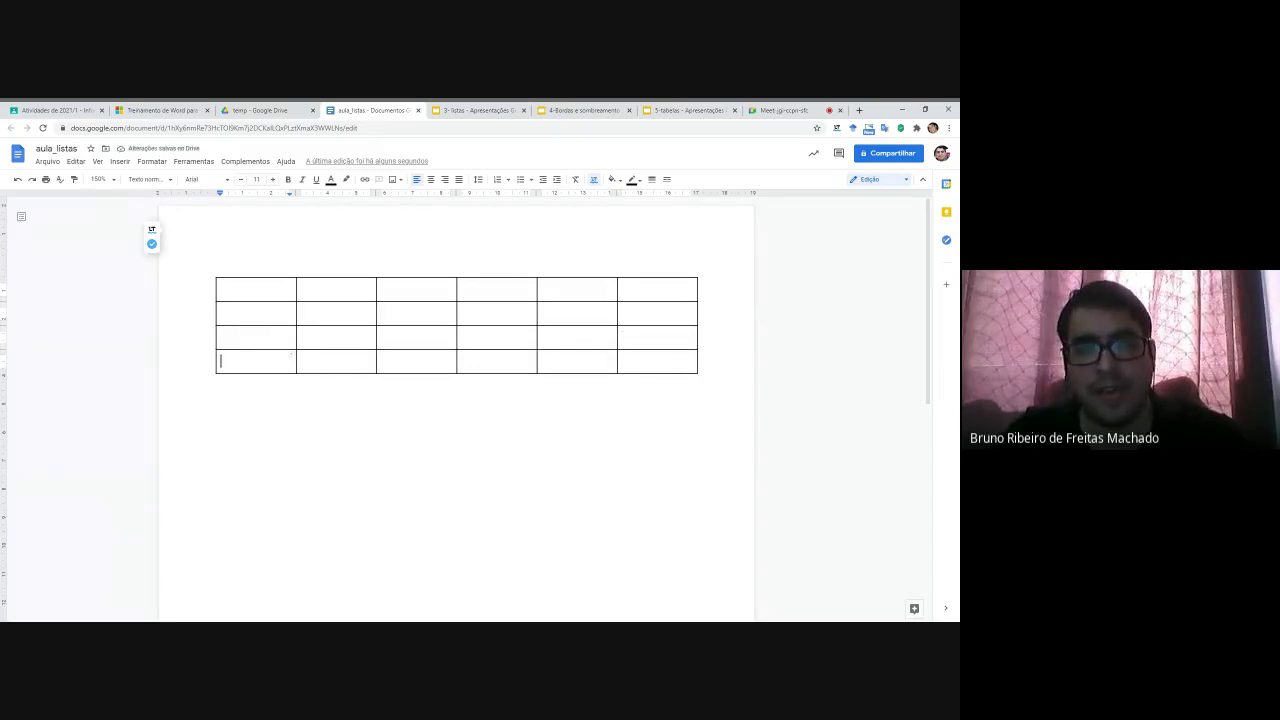
text(linha)
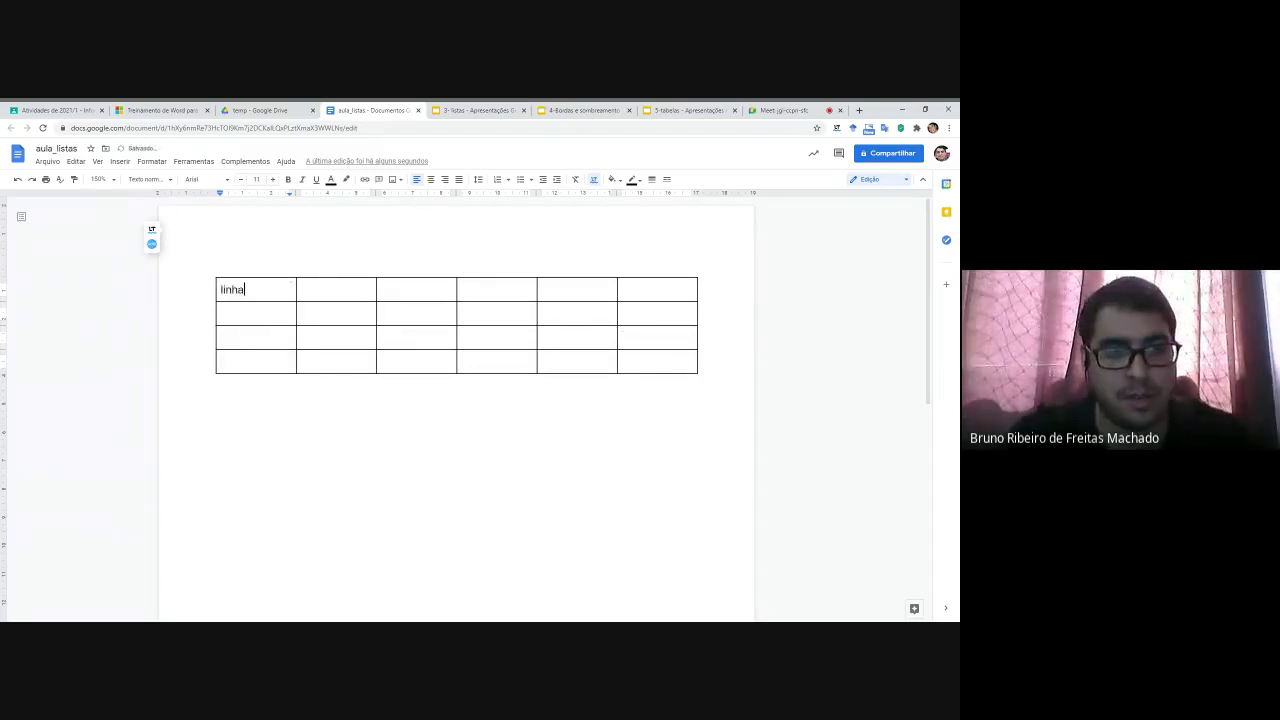
text( 1)
click(221, 313)
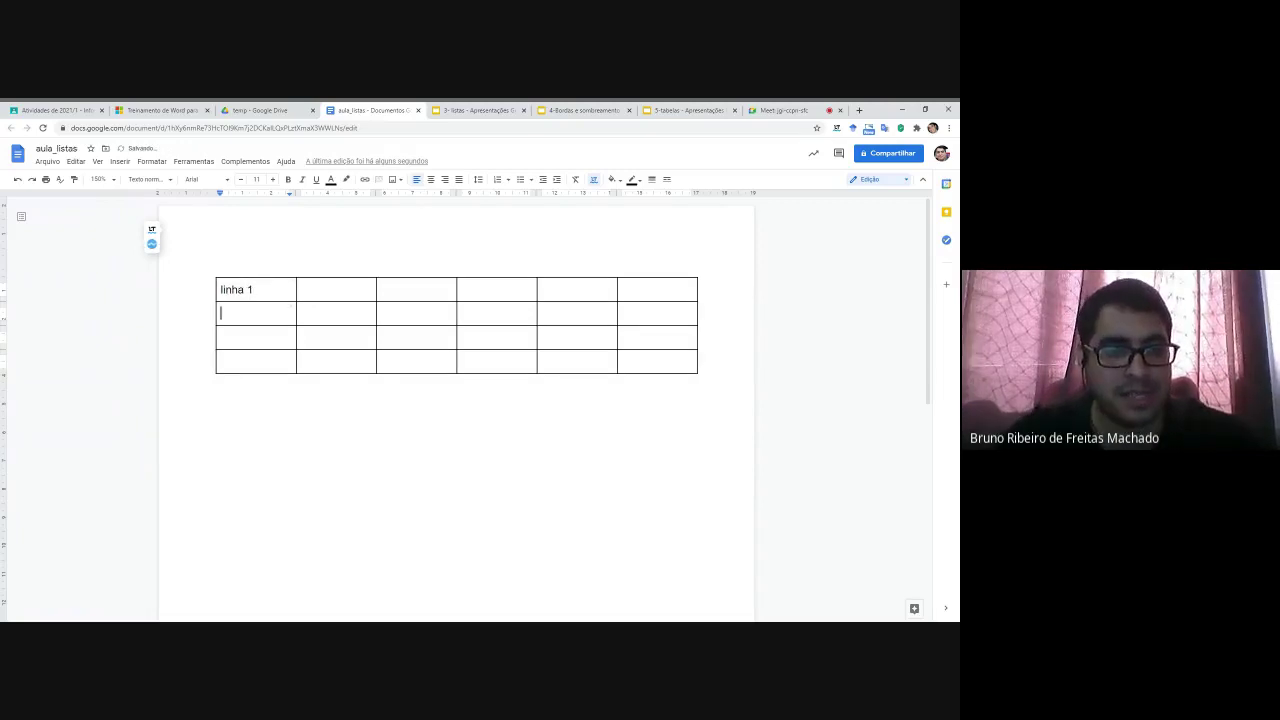
text(linha 2)
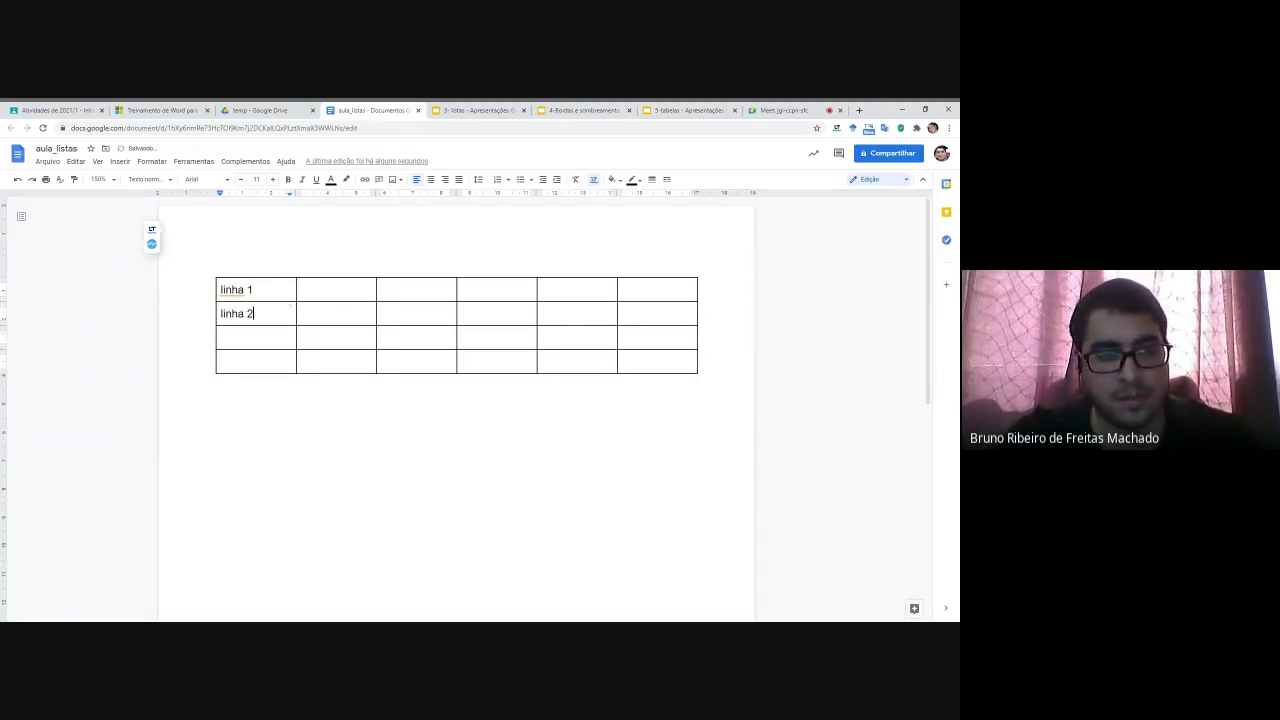
click(221, 337)
text(linha 3)
click(221, 361)
text(linha 4)
click(302, 313)
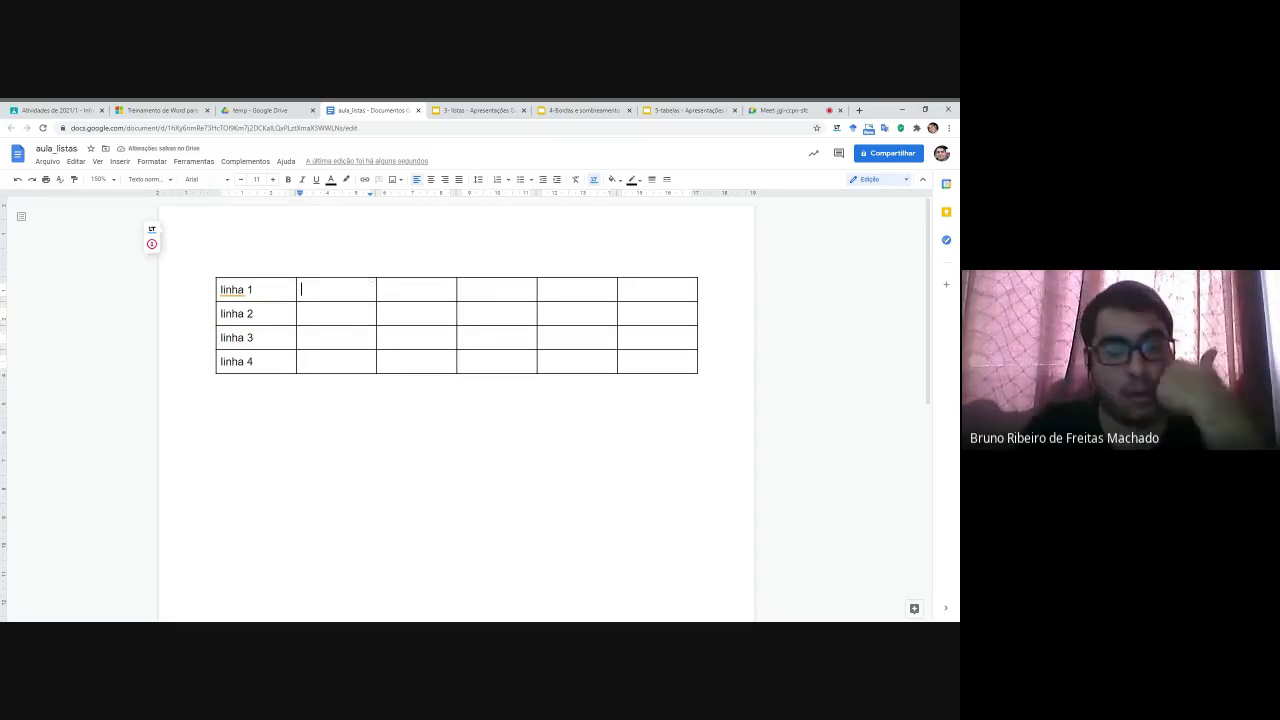
click(254, 290)
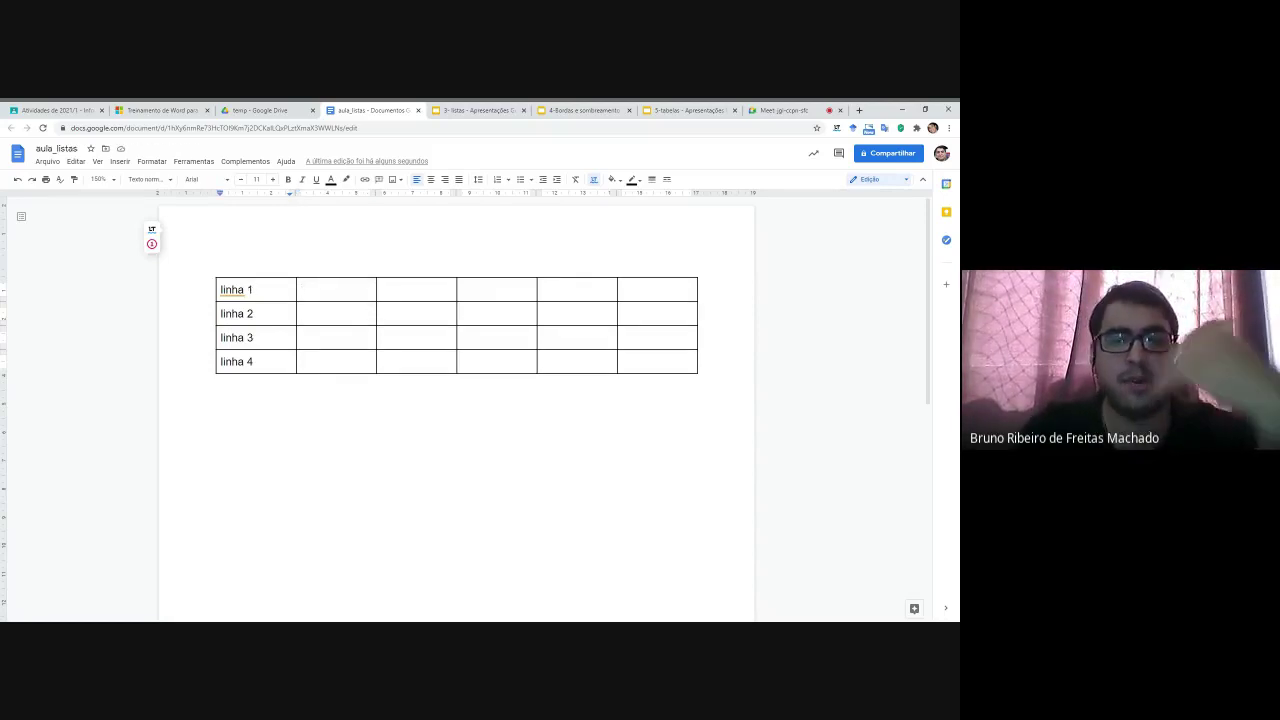
click(624, 361)
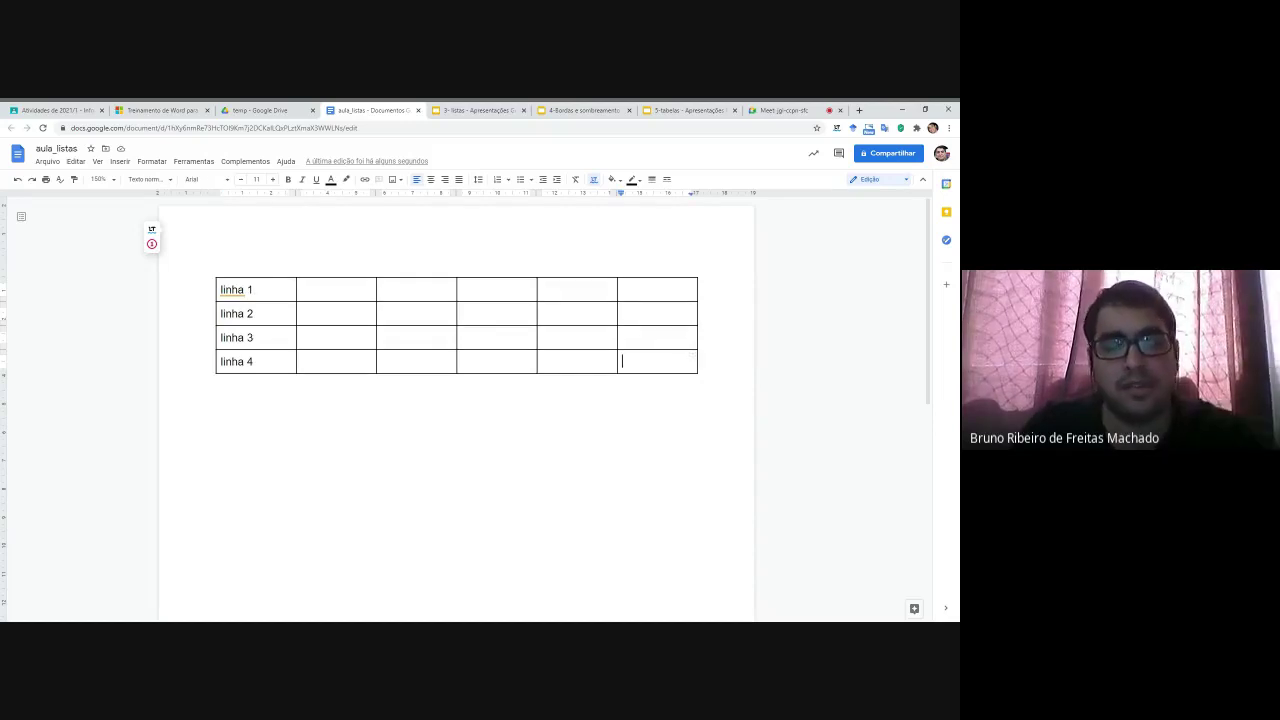
click(254, 290)
Step: Insert a new row above the linha 1 row of the table
click(302, 290)
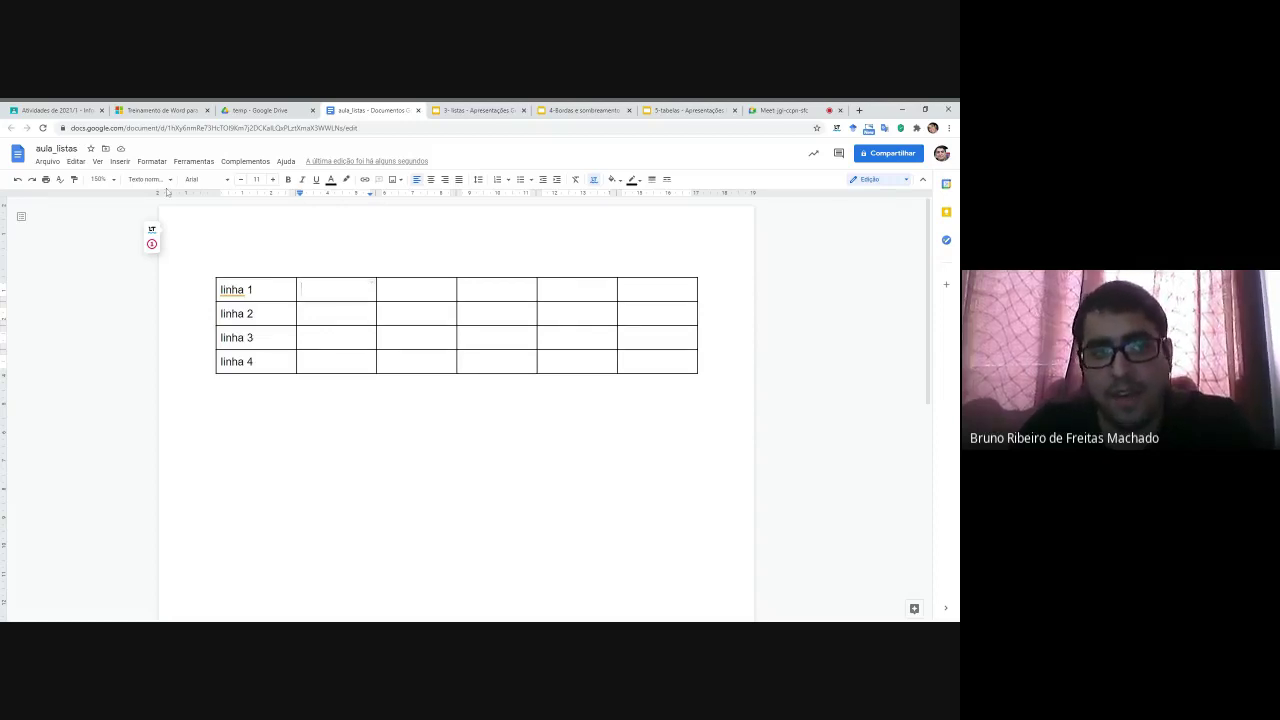
click(162, 163)
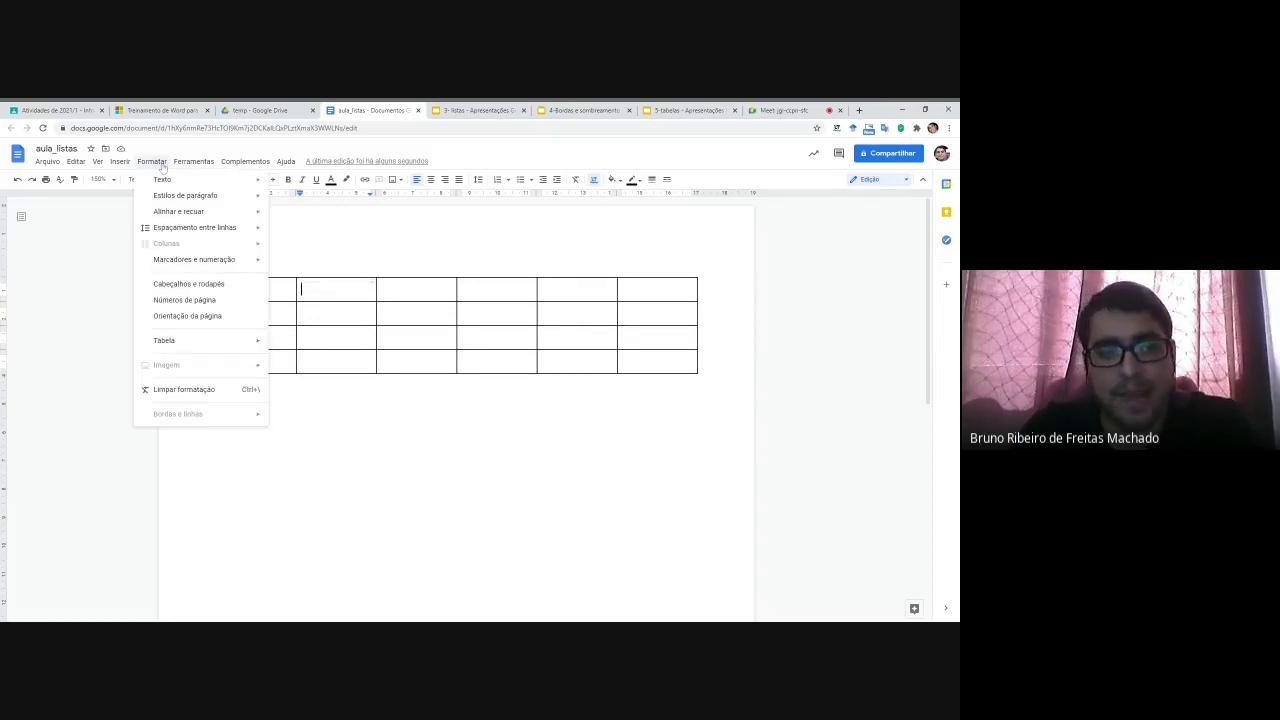
mouse_move(171, 343)
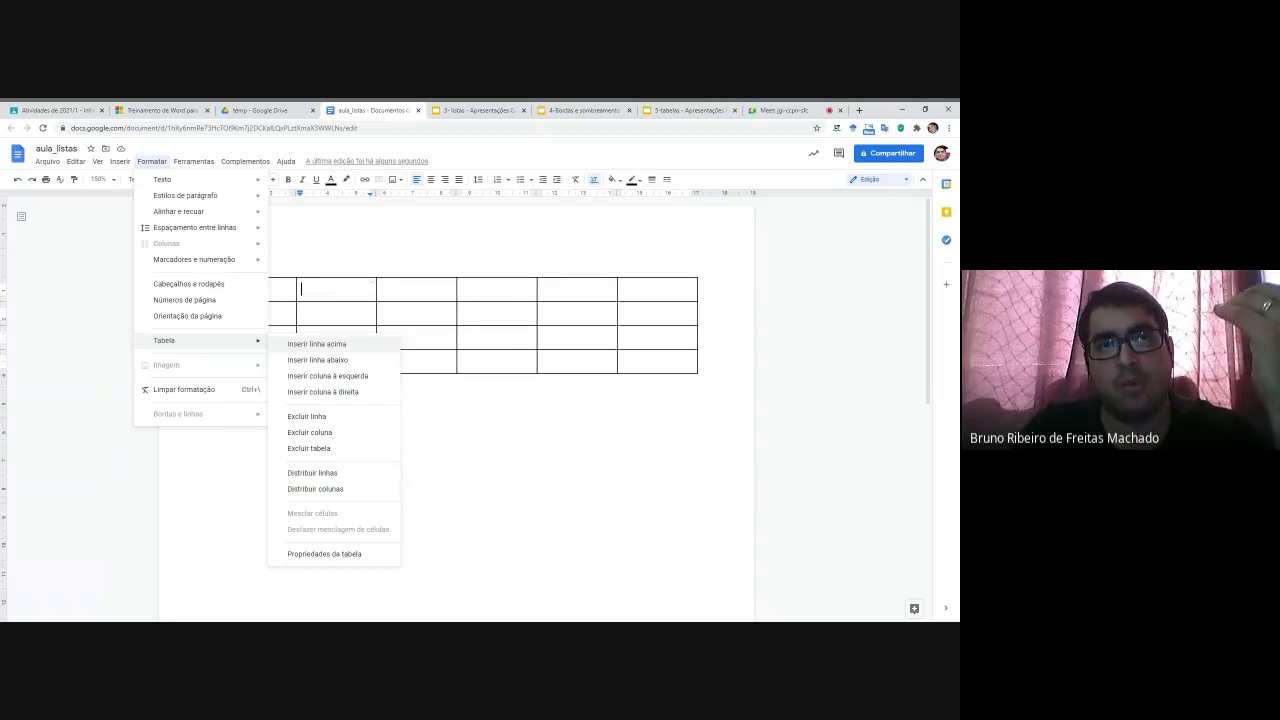
click(316, 343)
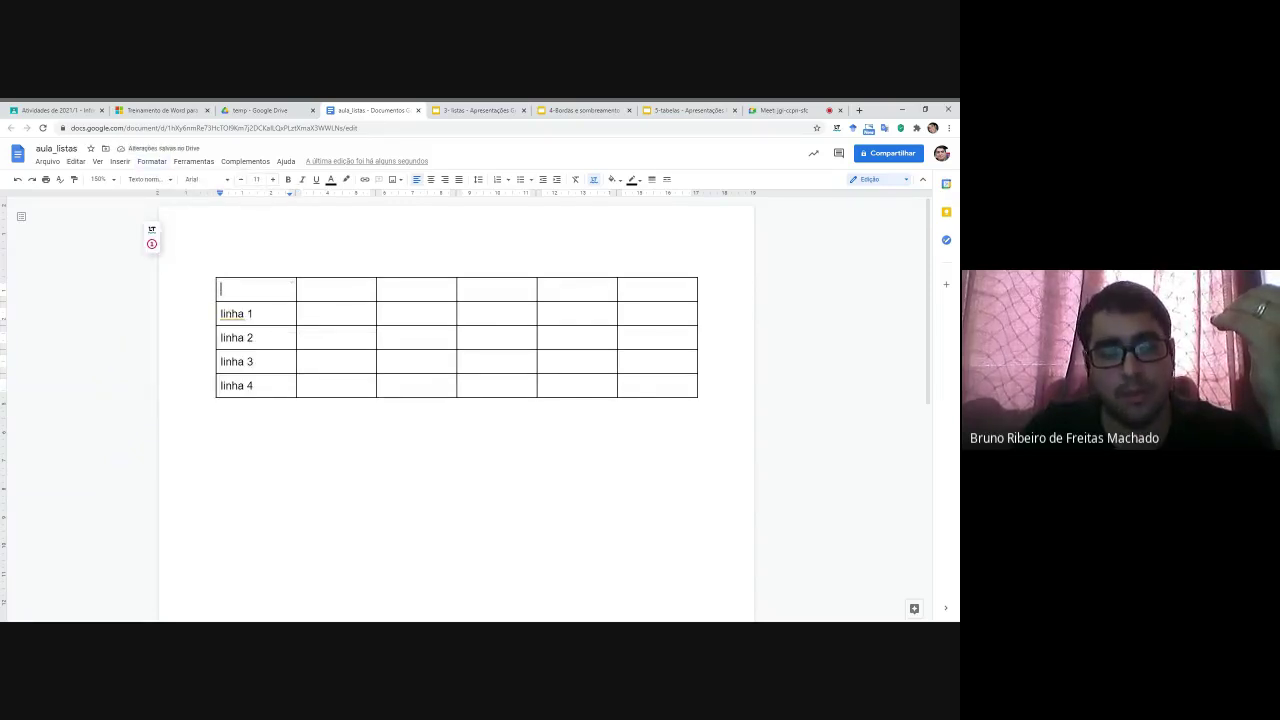
click(336, 314)
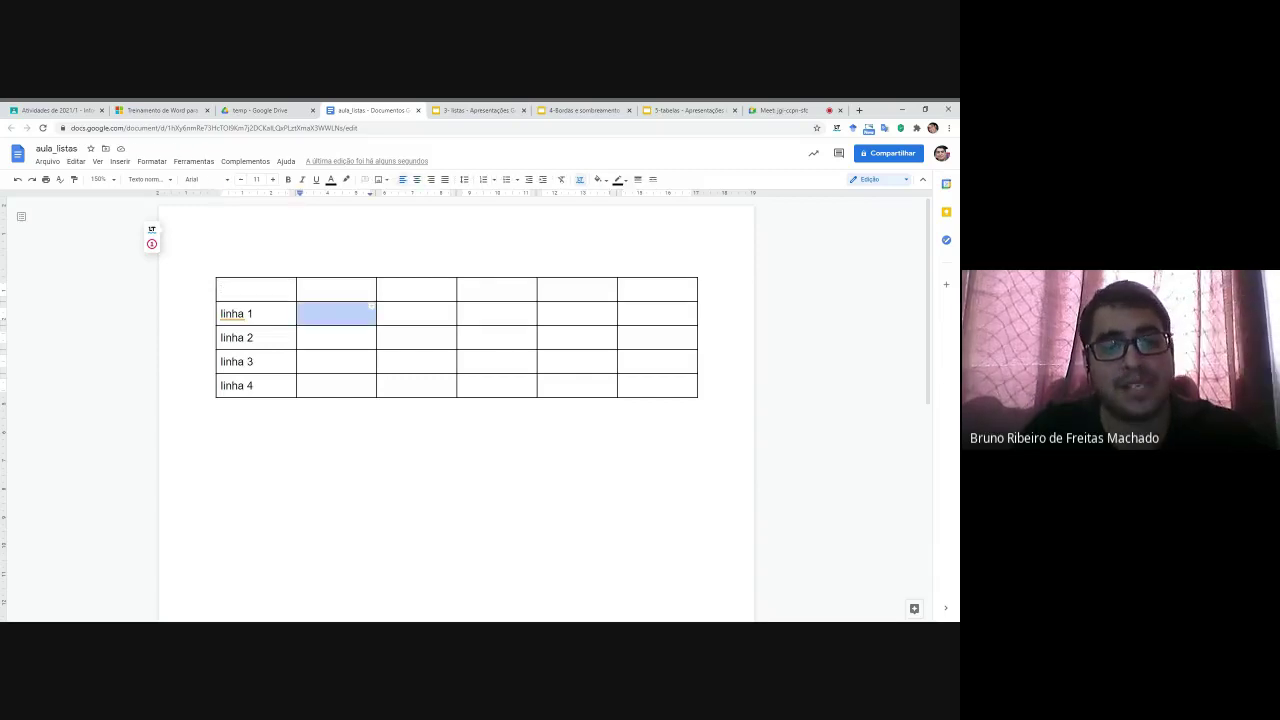
click(330, 314)
click(330, 290)
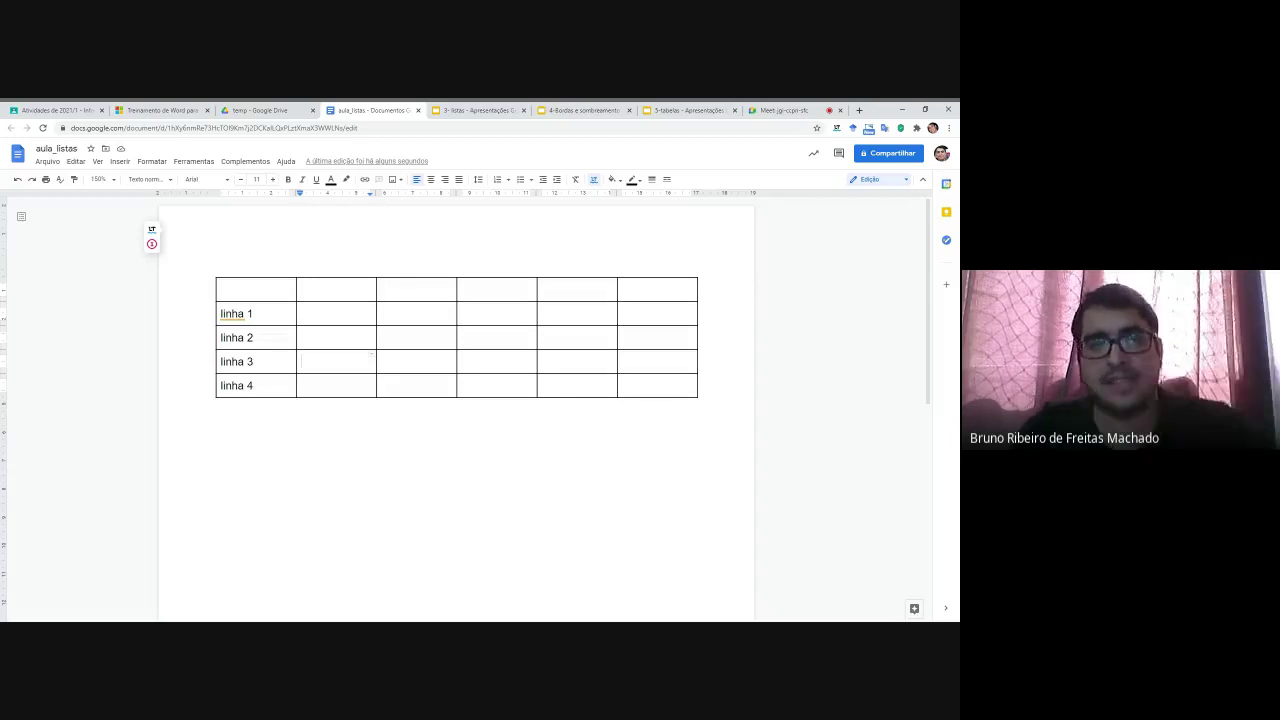
Step: Insert a new row below the linha 3 row of the table
click(151, 161)
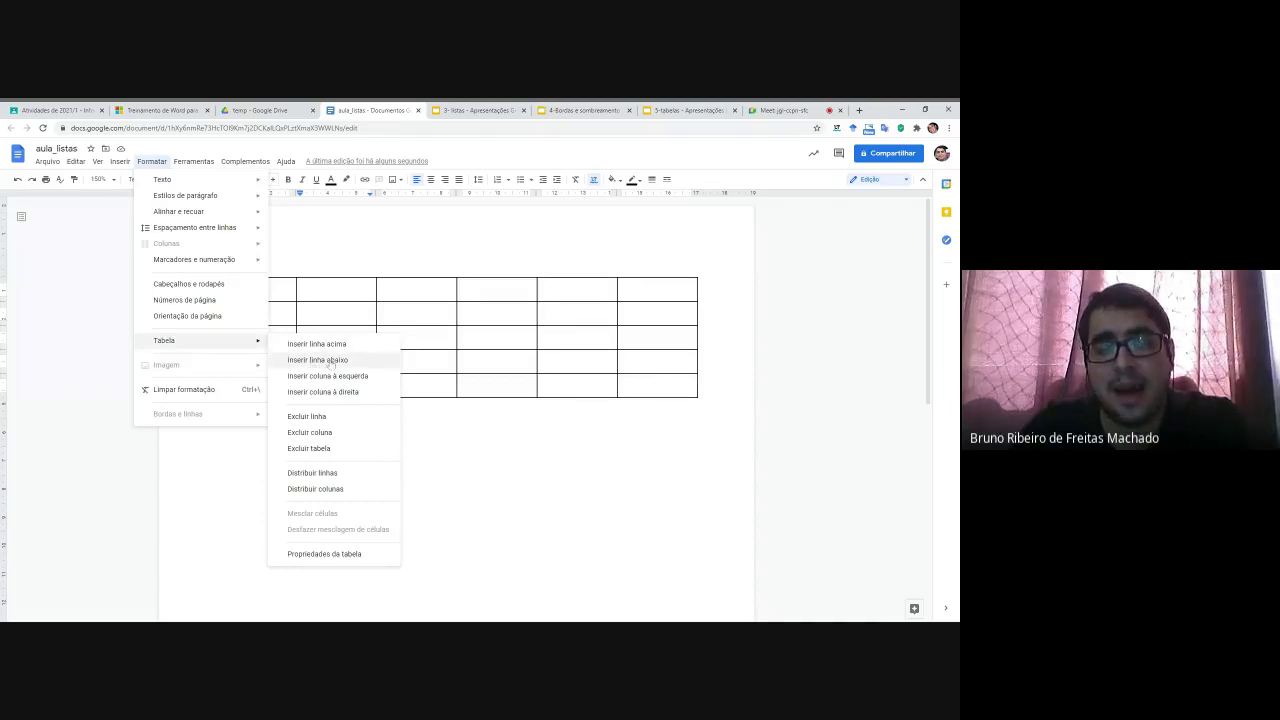
click(326, 361)
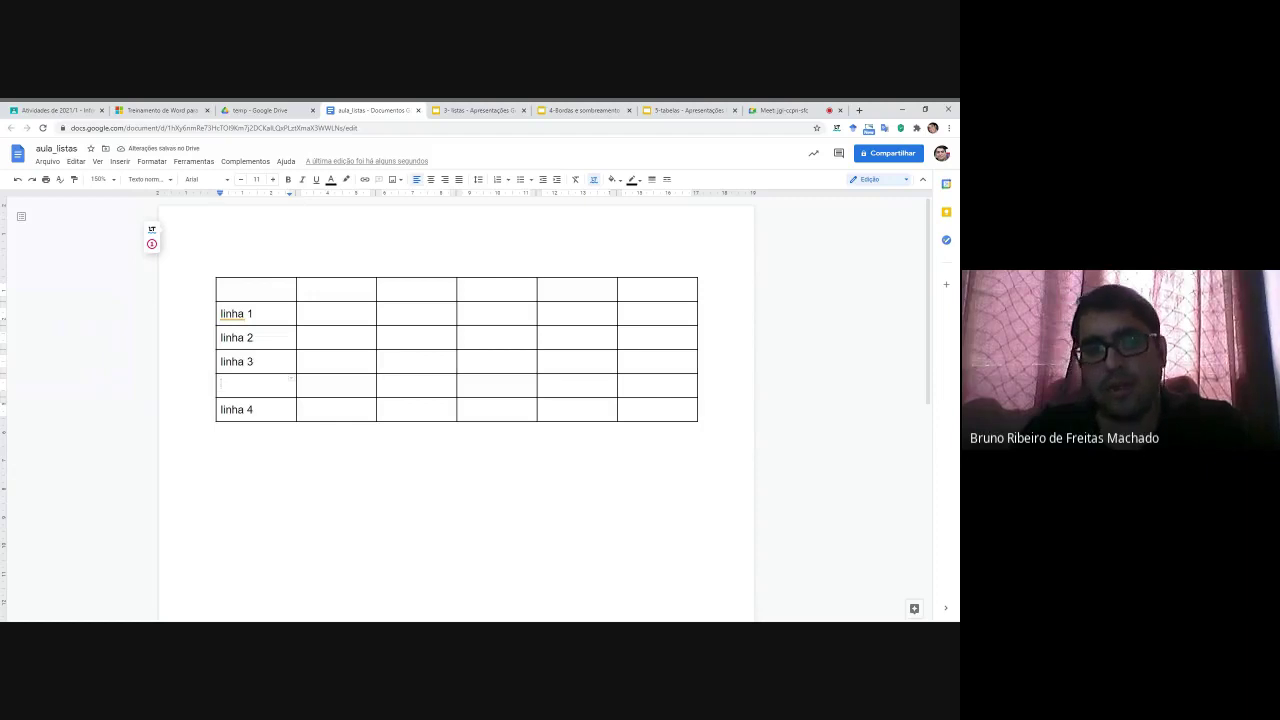
click(622, 409)
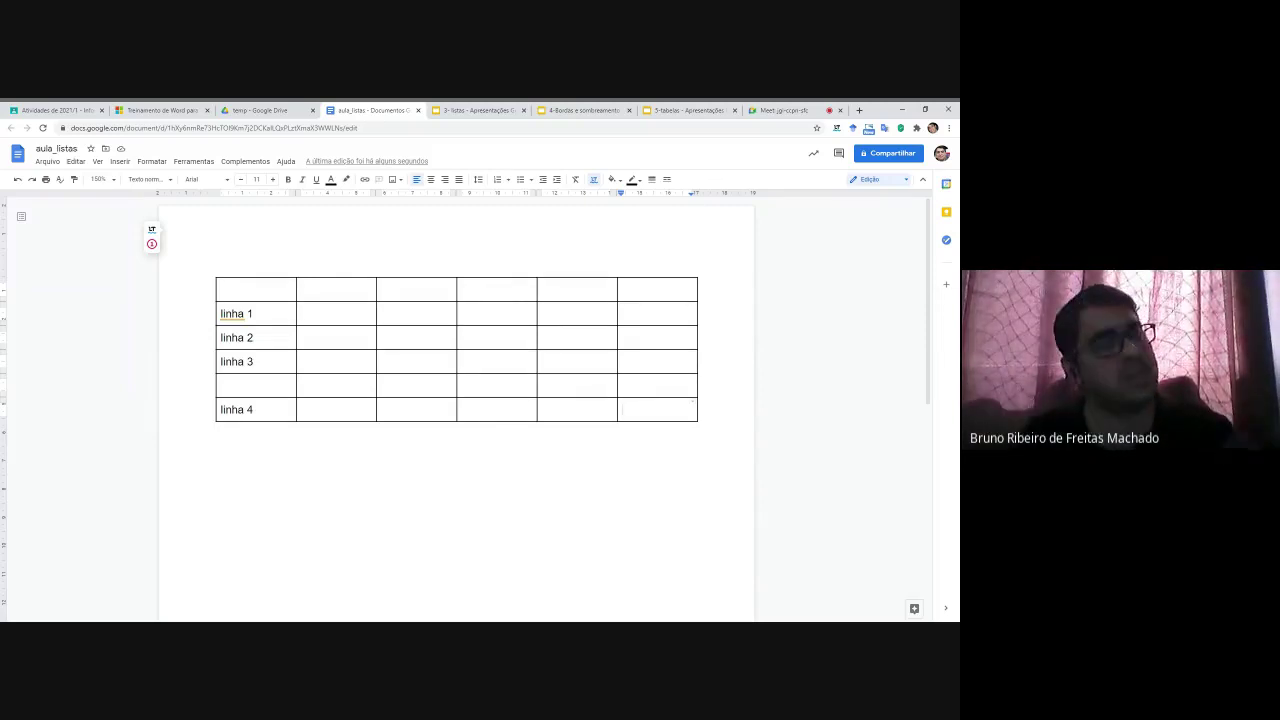
Step: Fill the second, third and fourth cells of the first row with Coluna 2, Coluna 3 and Coluna 4, leaving the first cell empty
double_click(256, 290)
text(Co)
key(BackSpace)
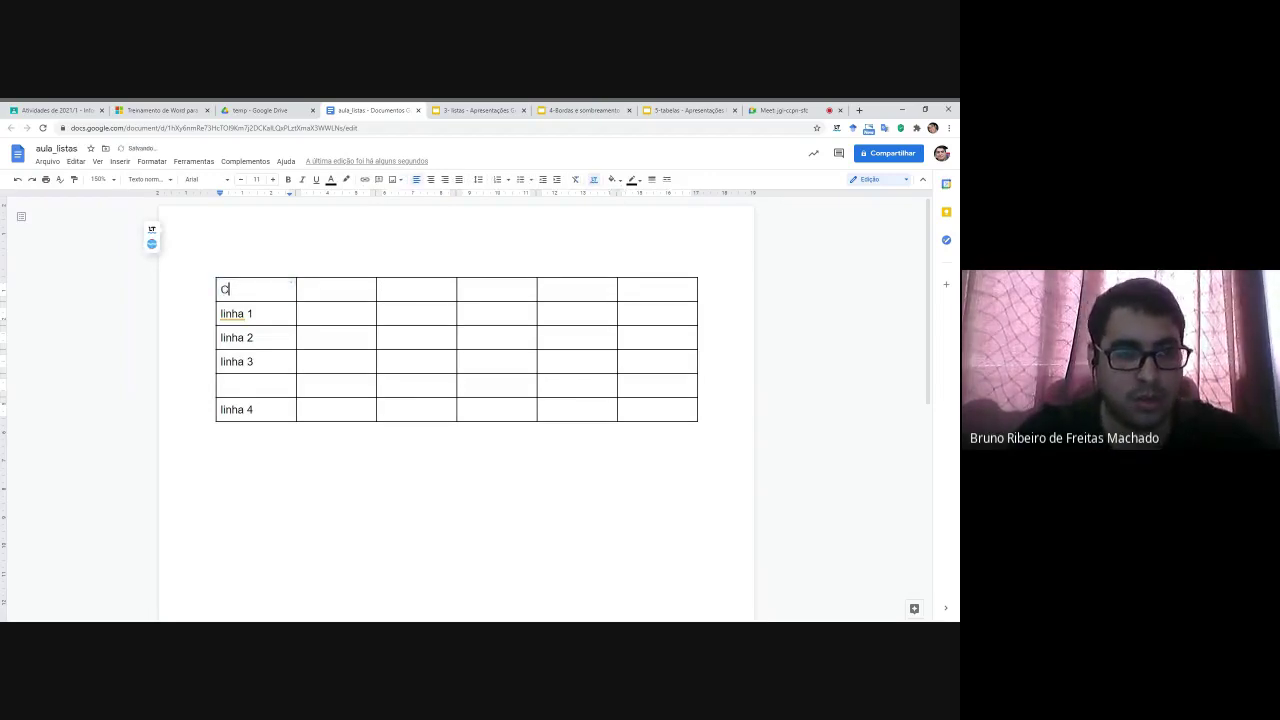
key(BackSpace)
key(Tab)
text(Coluna 2)
key(Tab)
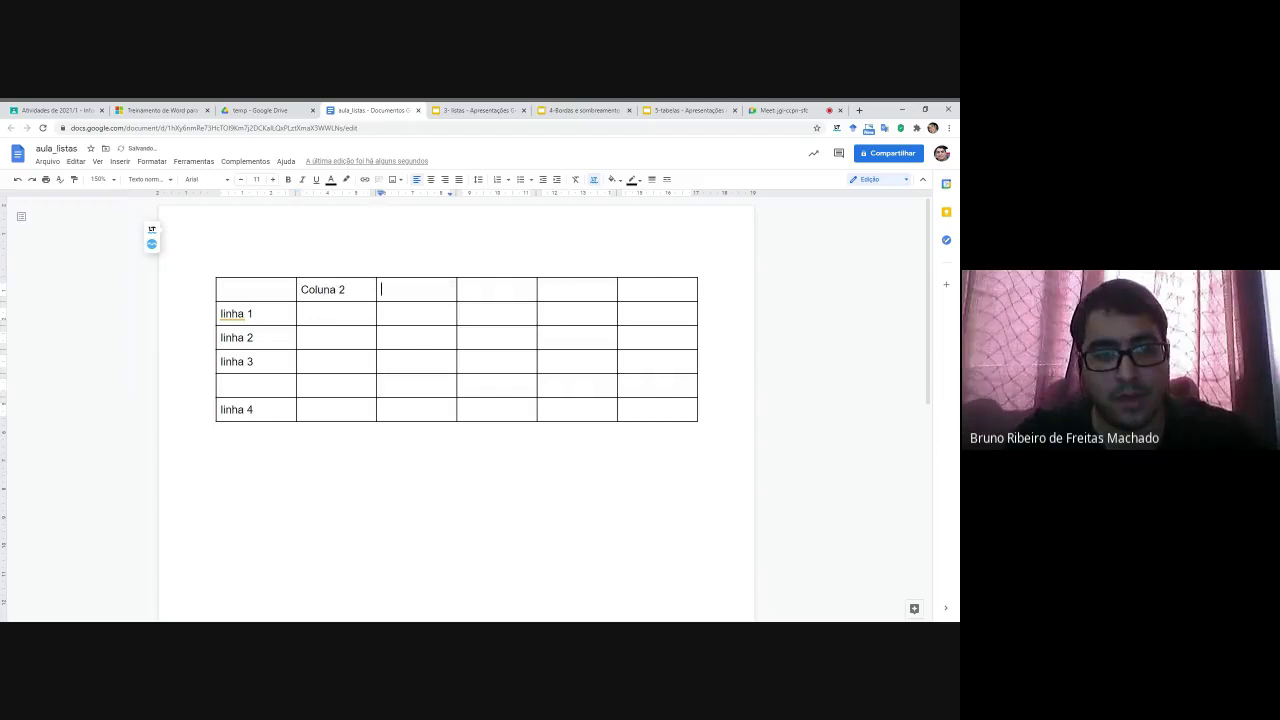
text(Coluna 3)
key(Tab)
text(Coluna 4)
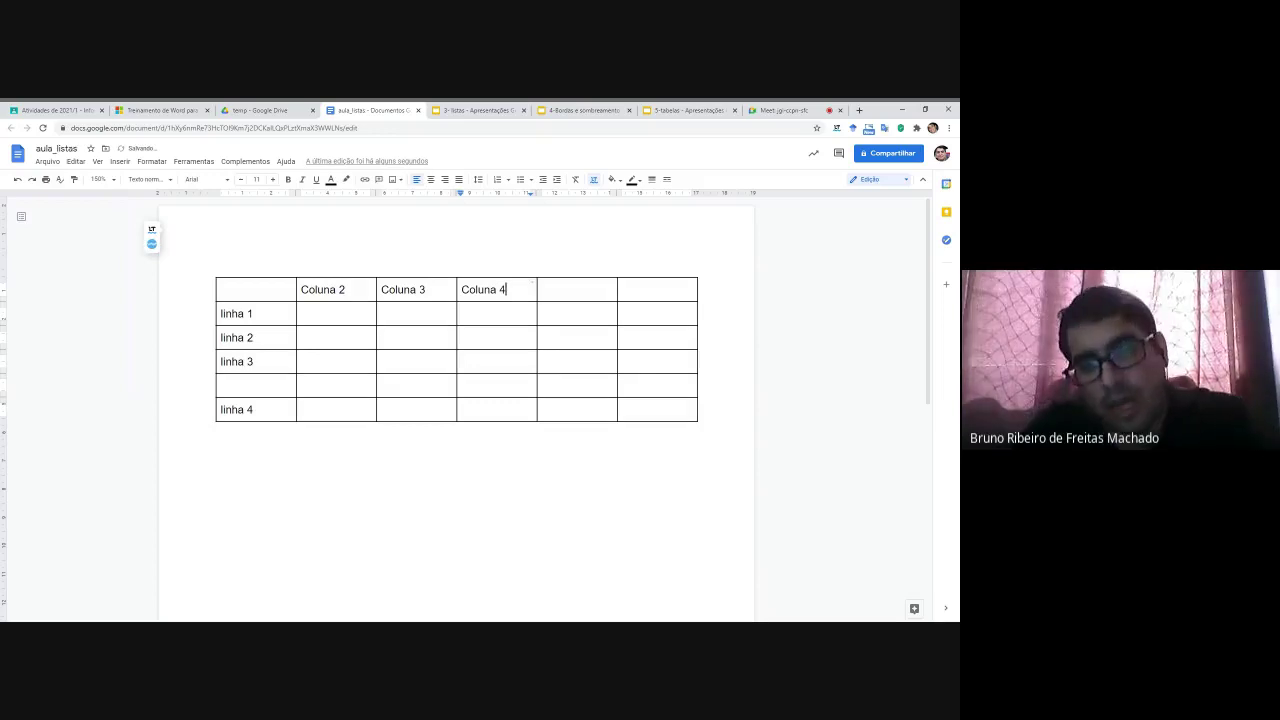
Step: Insert a new column to the left of the Coluna 4 column
key(Home)
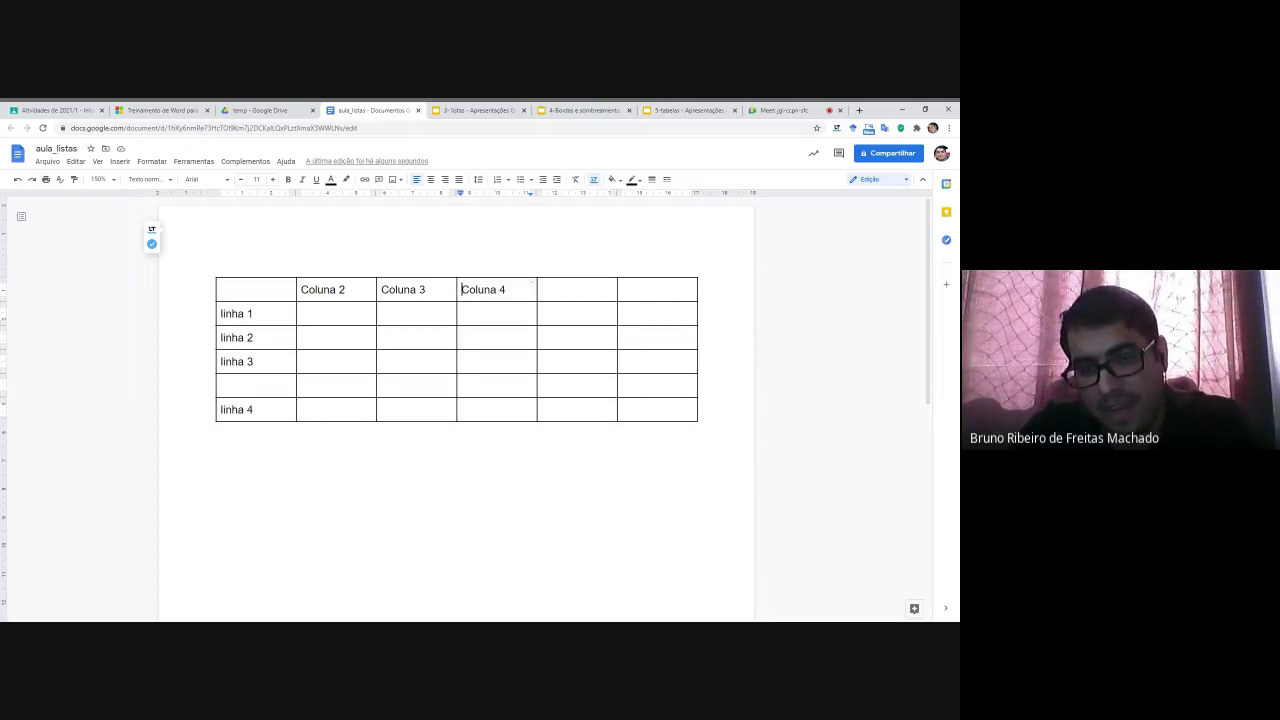
click(142, 162)
mouse_move(166, 342)
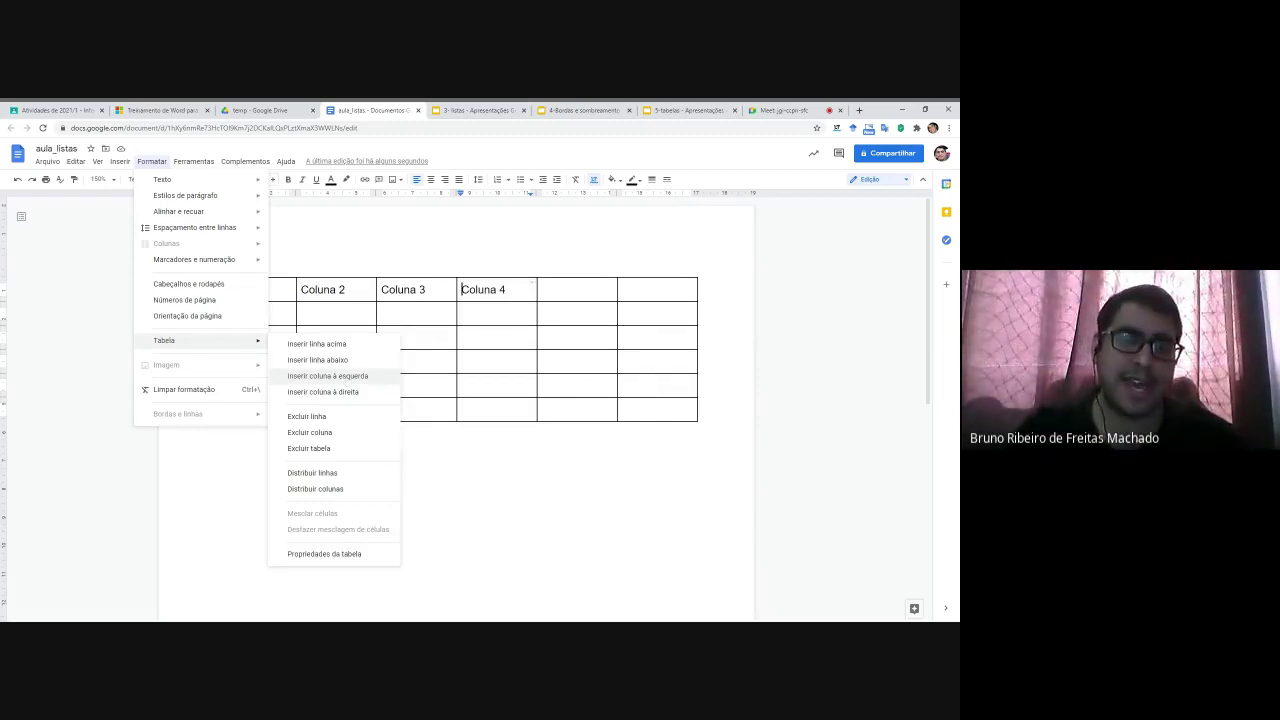
click(327, 376)
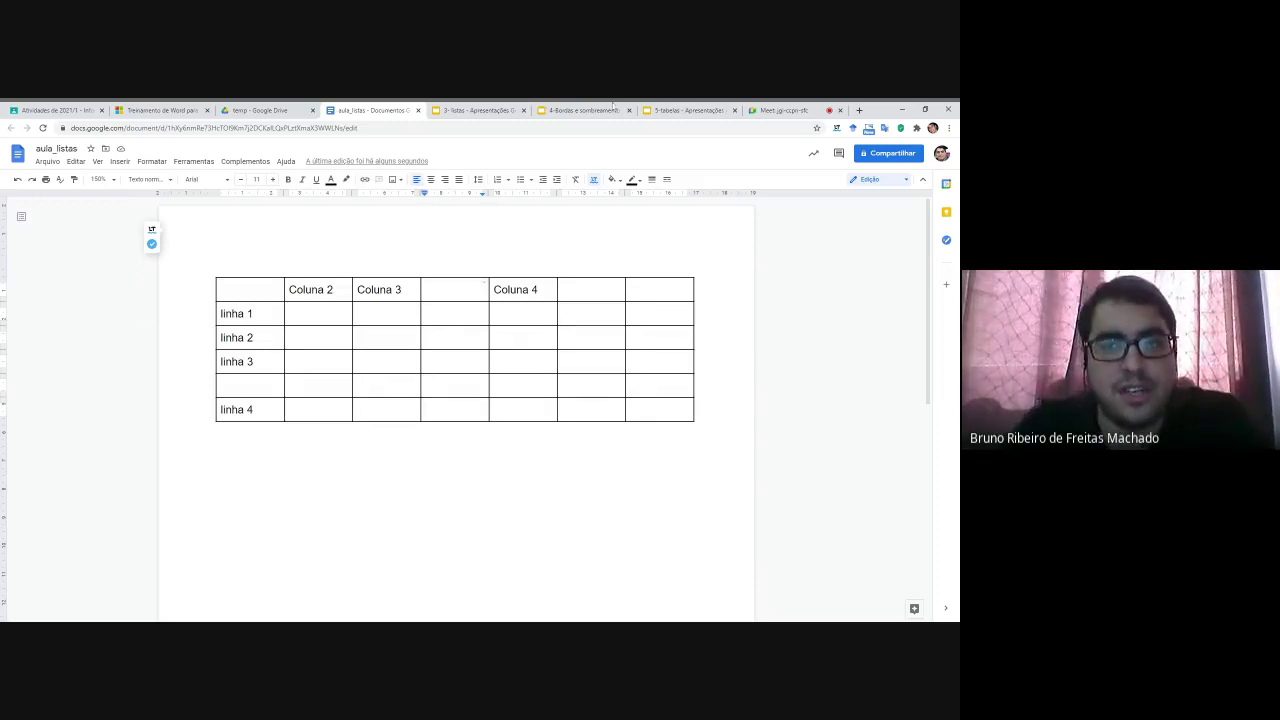
Step: Check the Google Meet chat for new participant messages and return to the aula_listas document
click(770, 110)
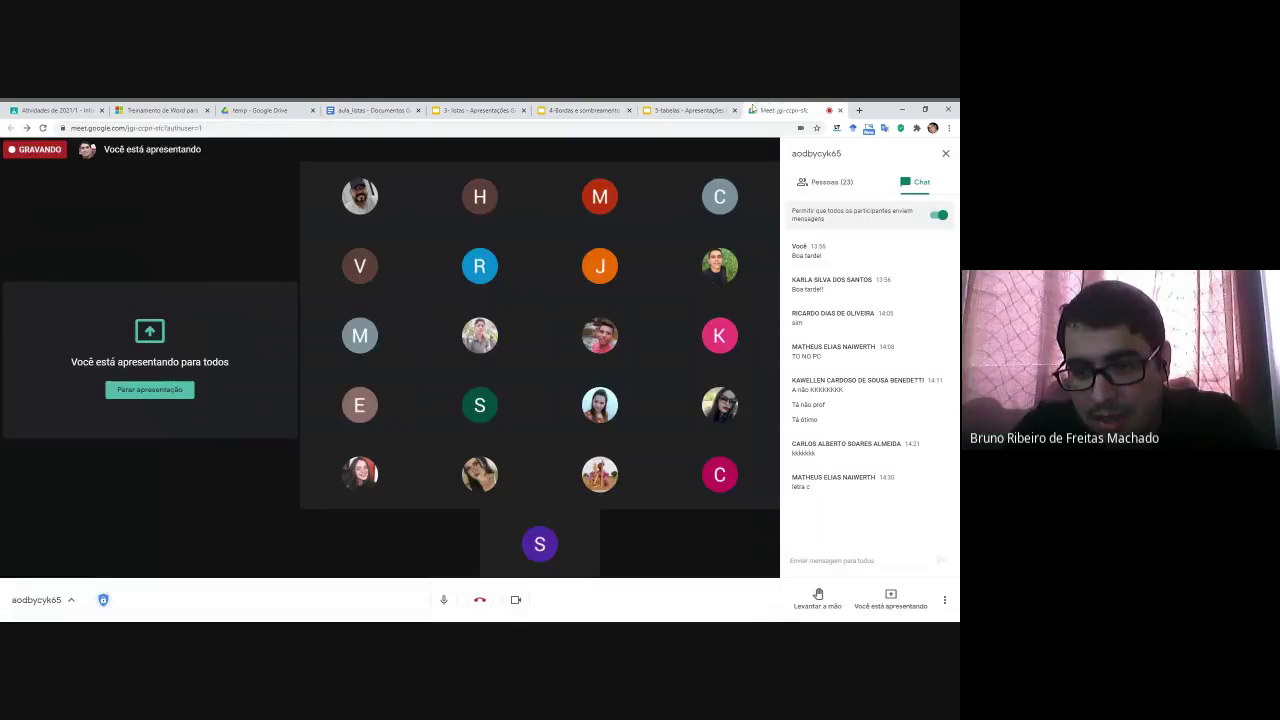
click(368, 110)
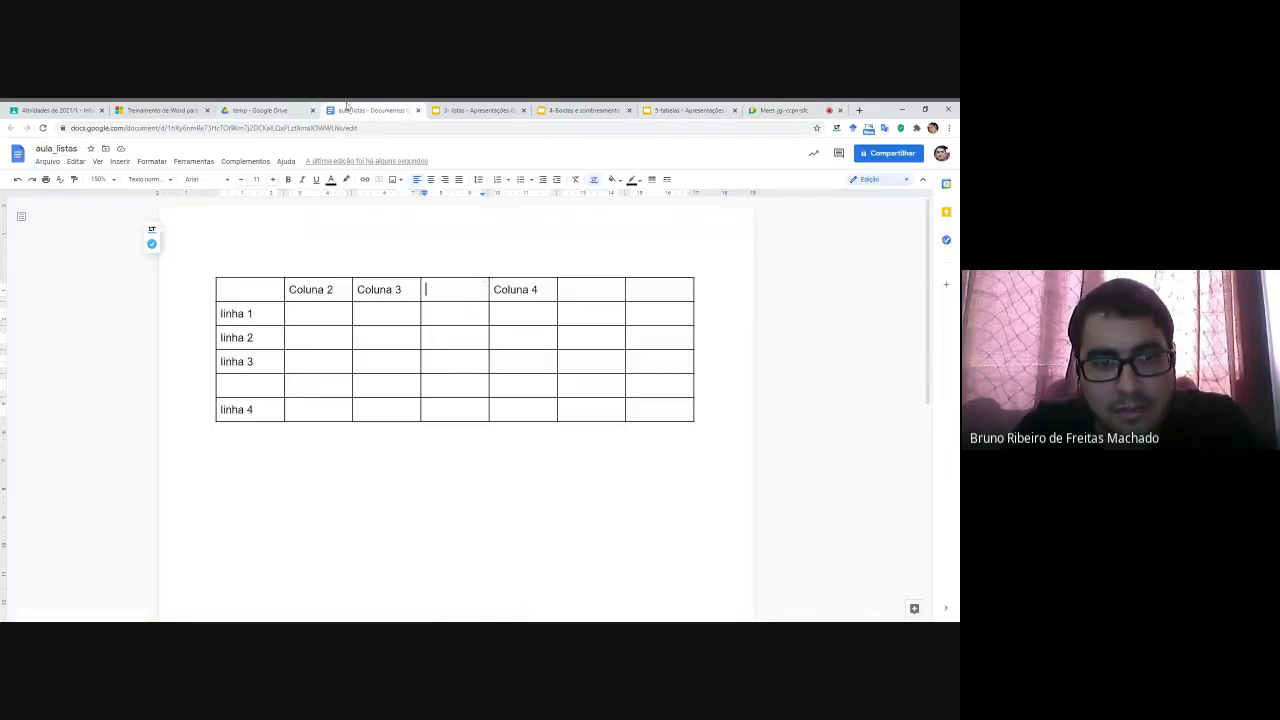
click(770, 110)
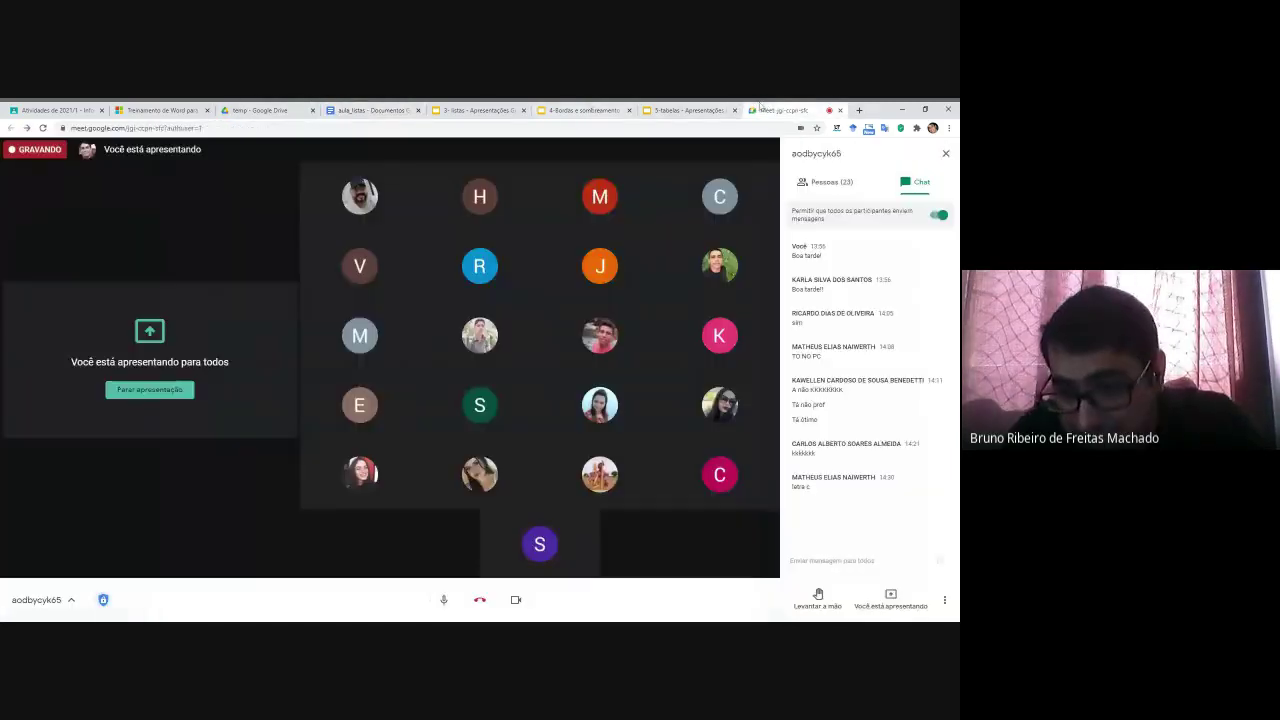
click(340, 110)
click(752, 112)
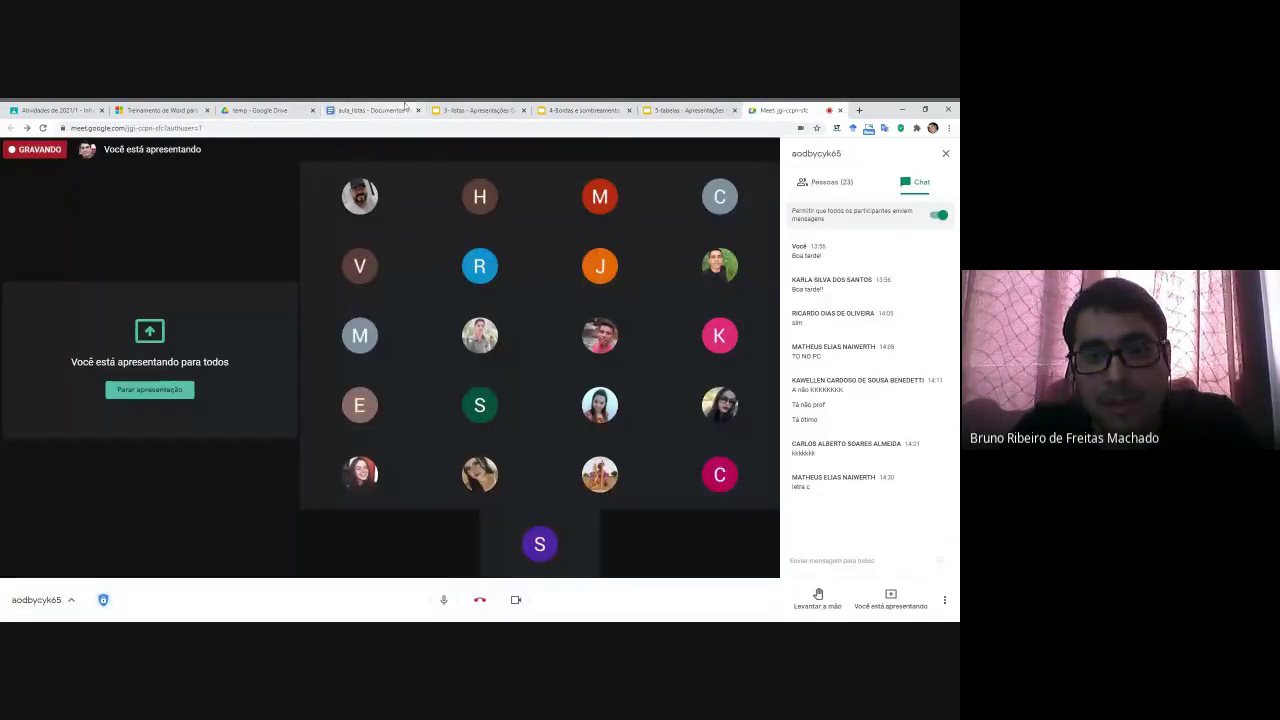
click(370, 110)
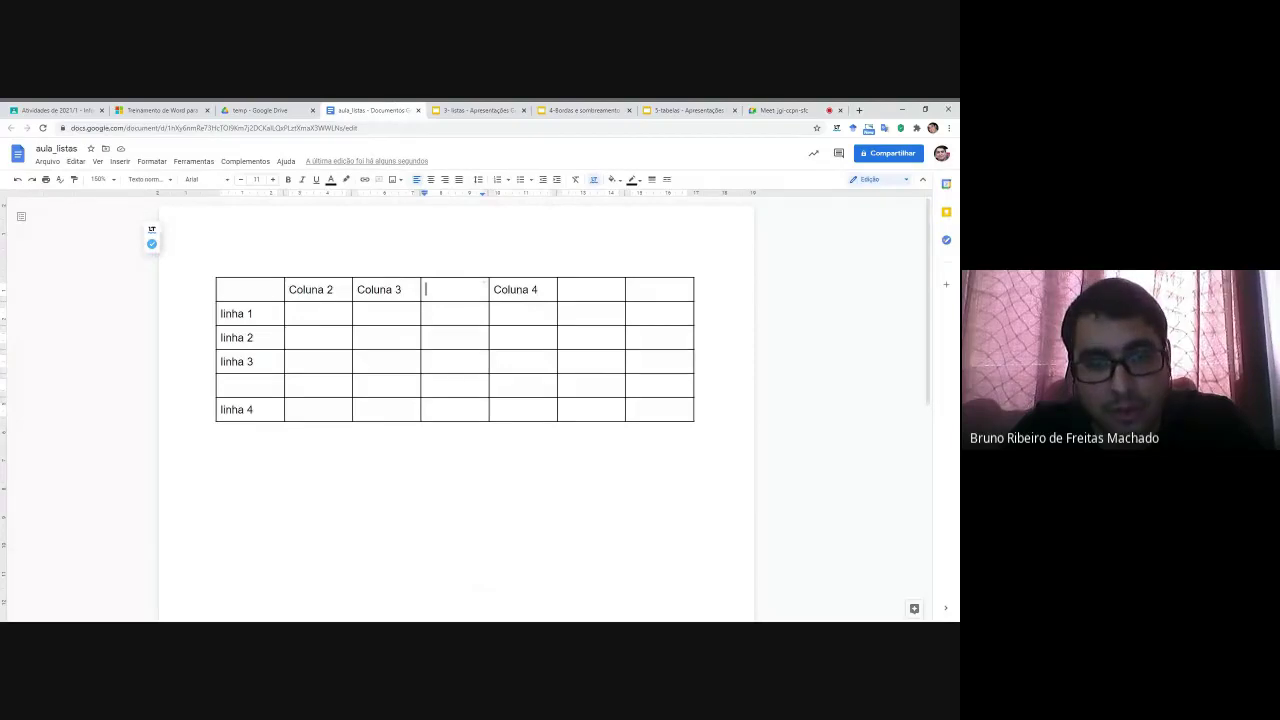
click(785, 110)
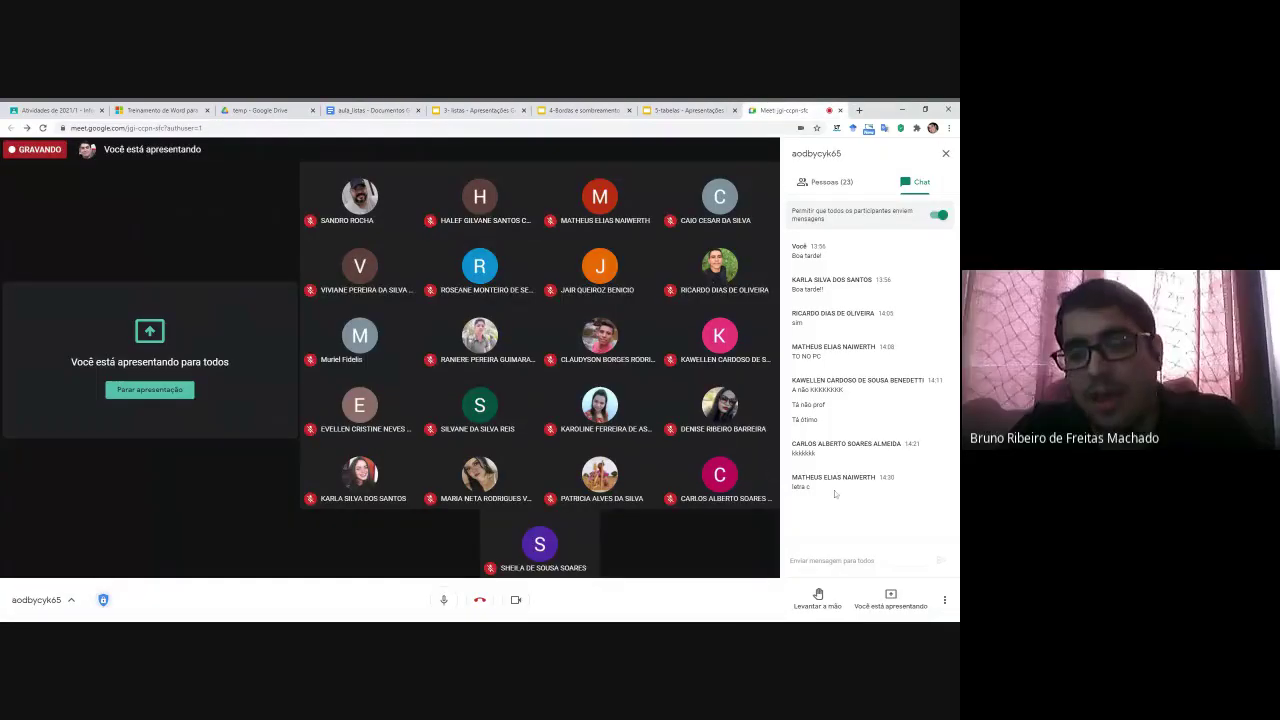
click(375, 110)
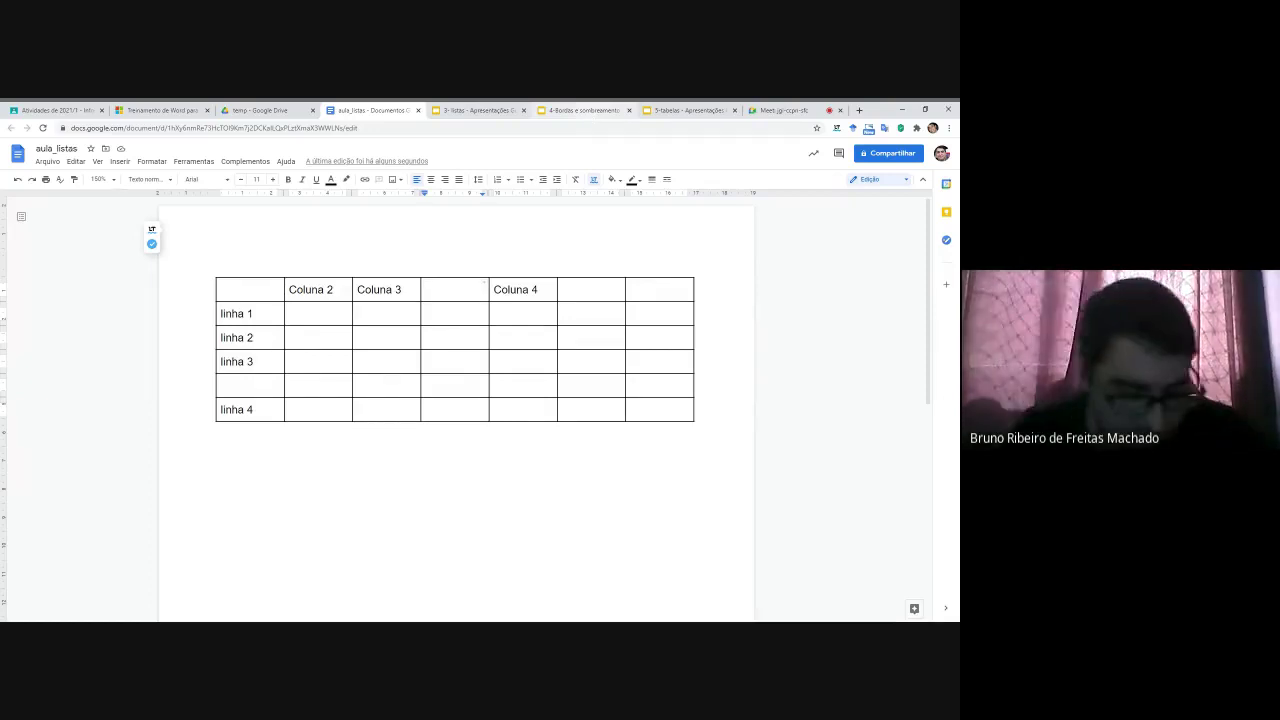
click(783, 110)
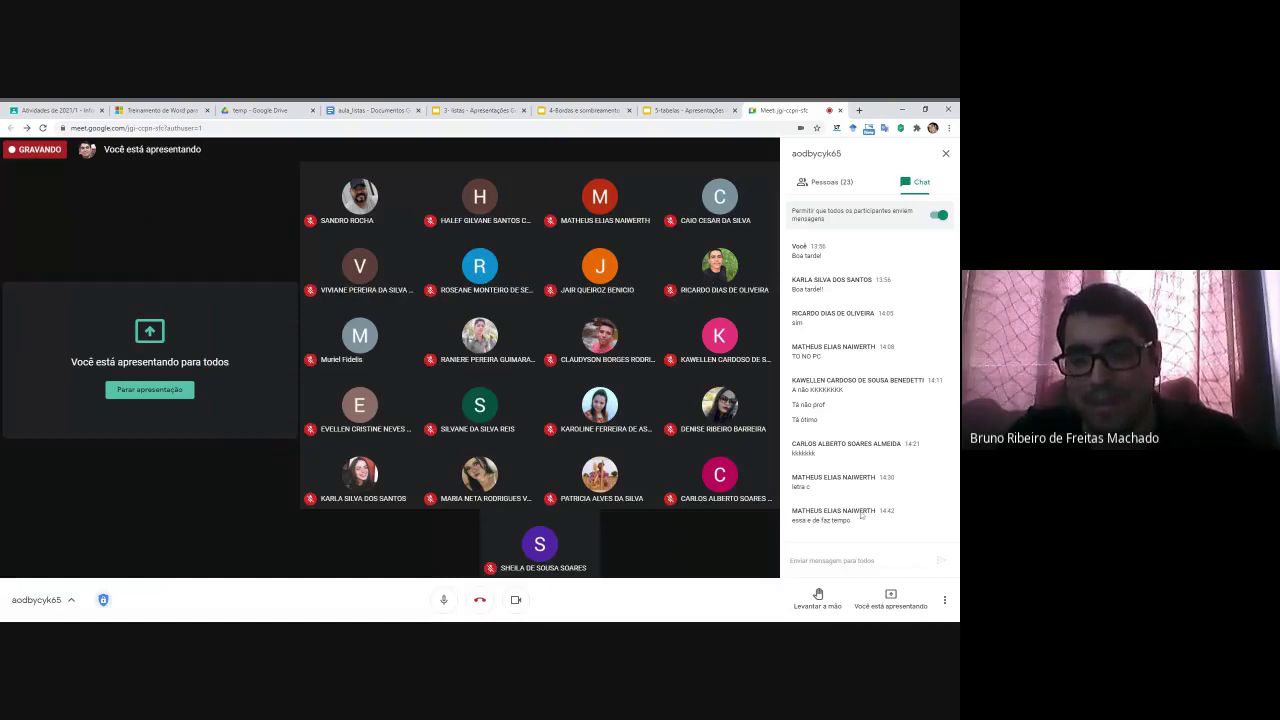
click(370, 110)
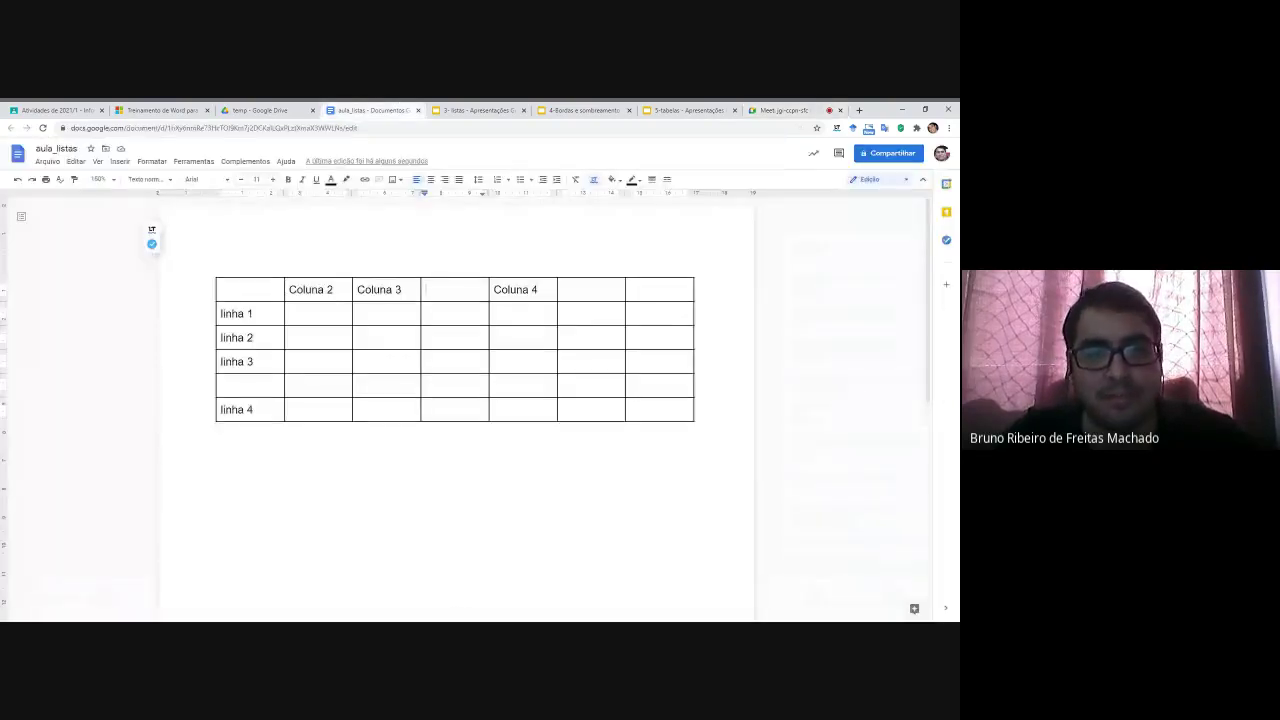
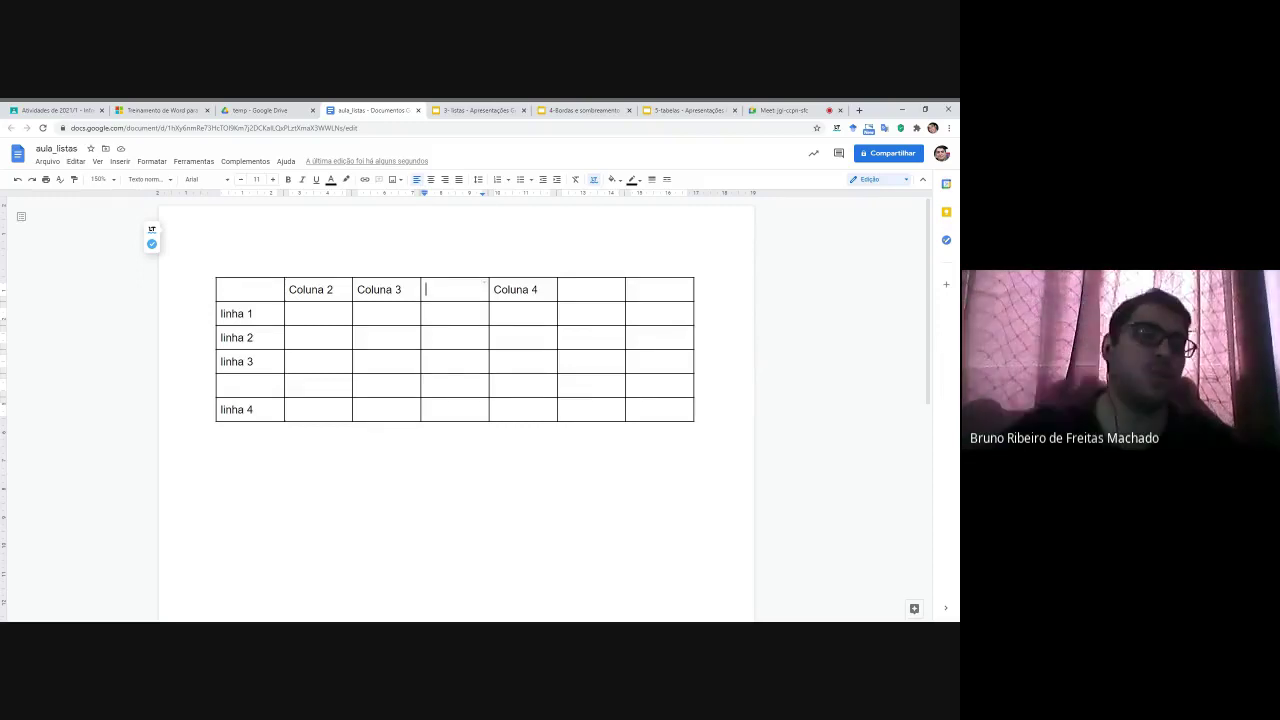
Step: Place the cursor in the text of the linha 1 cell
click(245, 314)
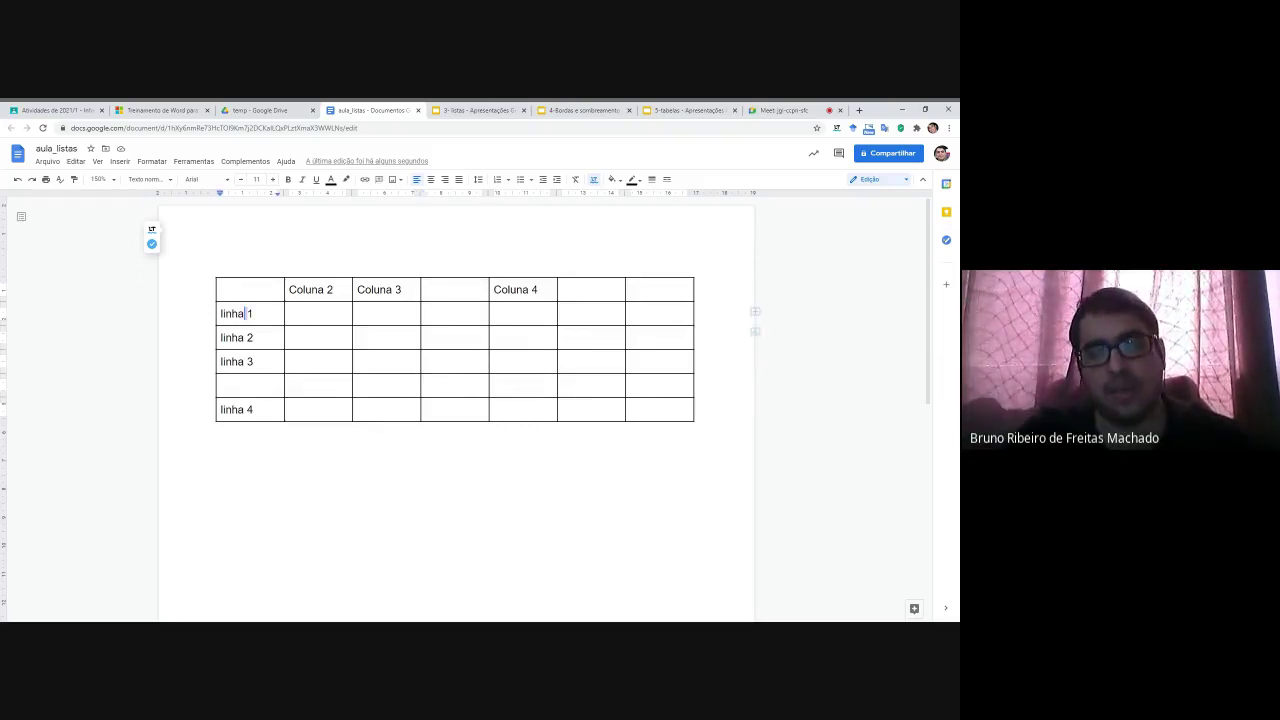
Step: Insert a new empty row above the table's first row
click(268, 289)
right_click(268, 289)
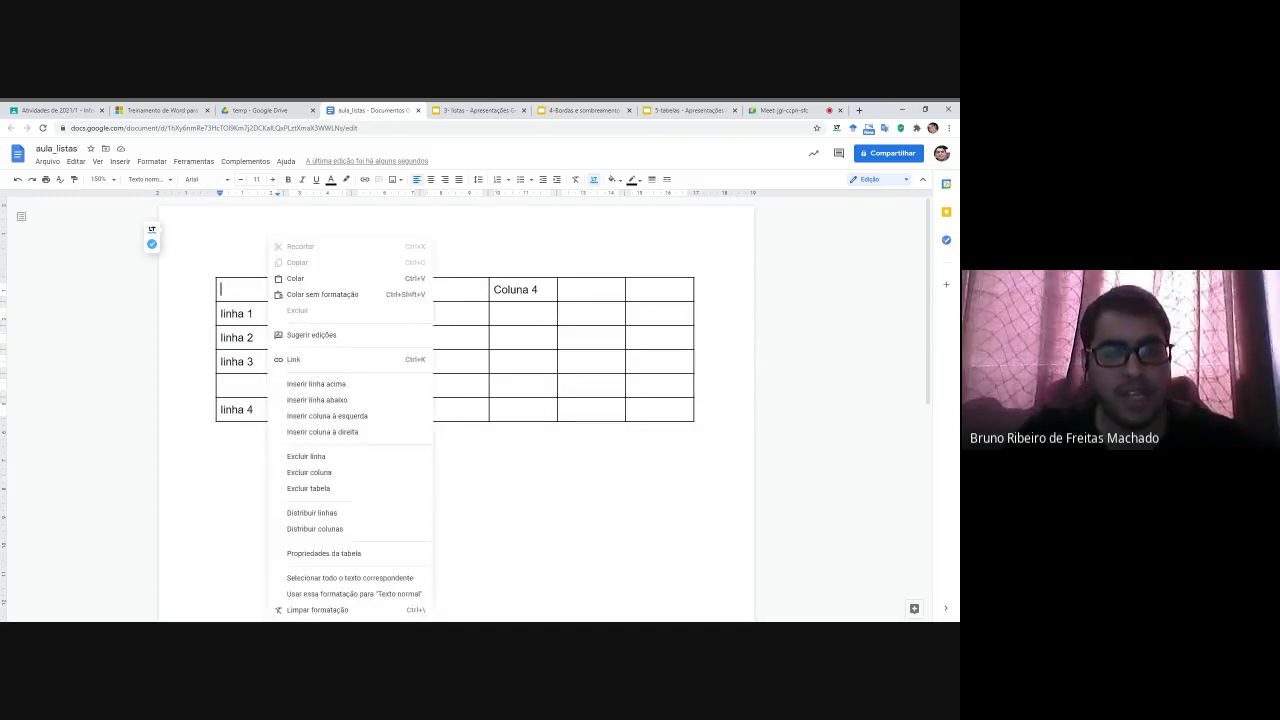
click(299, 385)
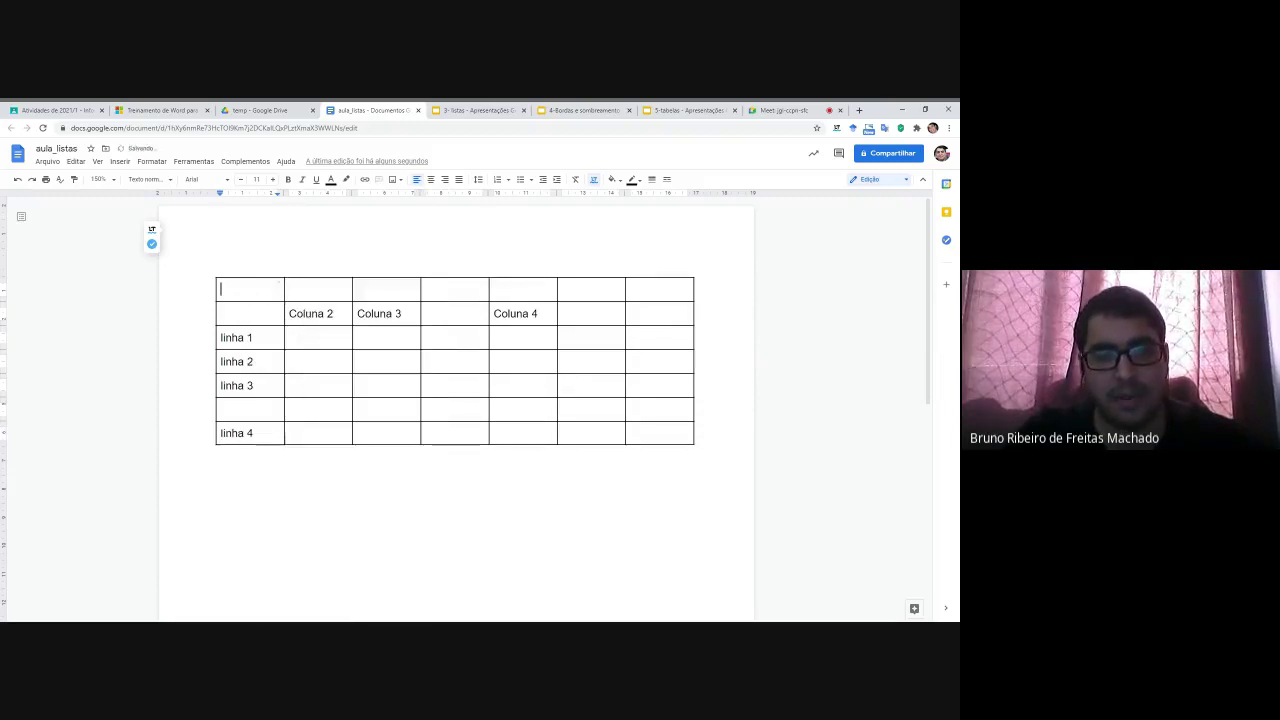
Step: Fill the table's second row from the second column onward with Domingo, Segunda, Terça, Quarta, Quinta and Sexta
drag(289, 314, 334, 314)
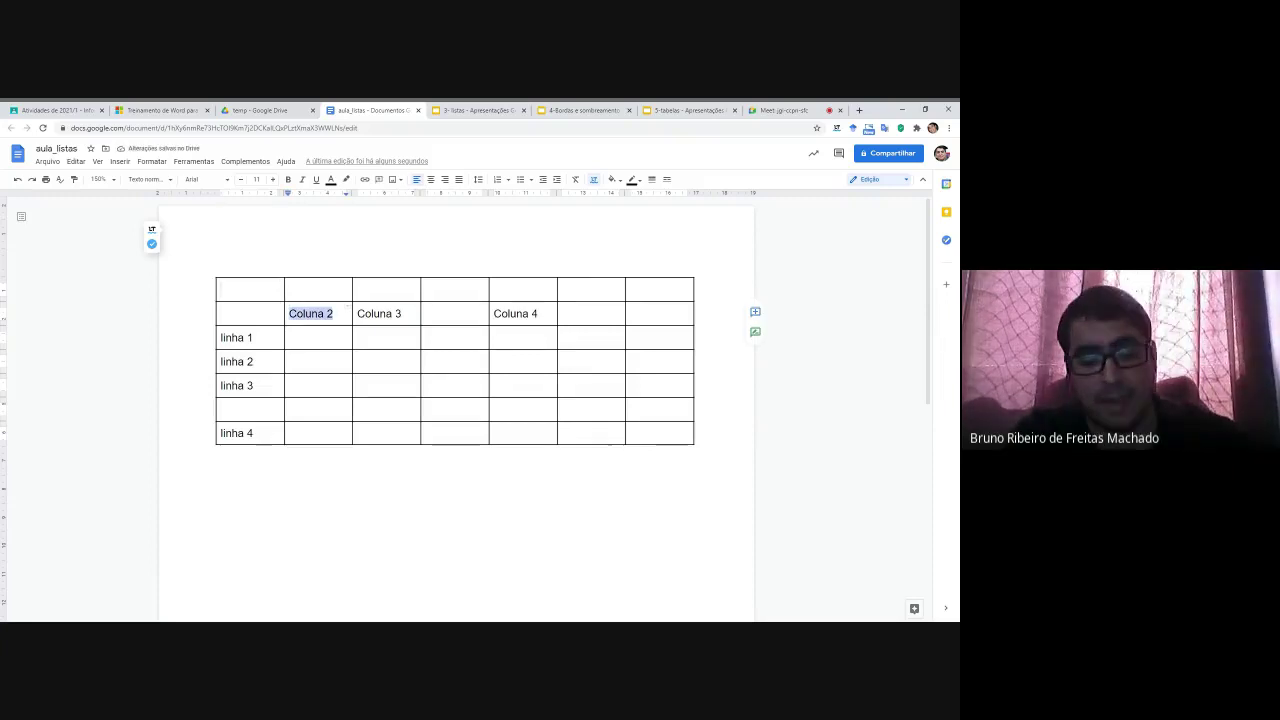
text(Domingo)
key(Tab)
text(Segunda)
key(Tab)
text(Terça)
key(Tab)
text(Quarta)
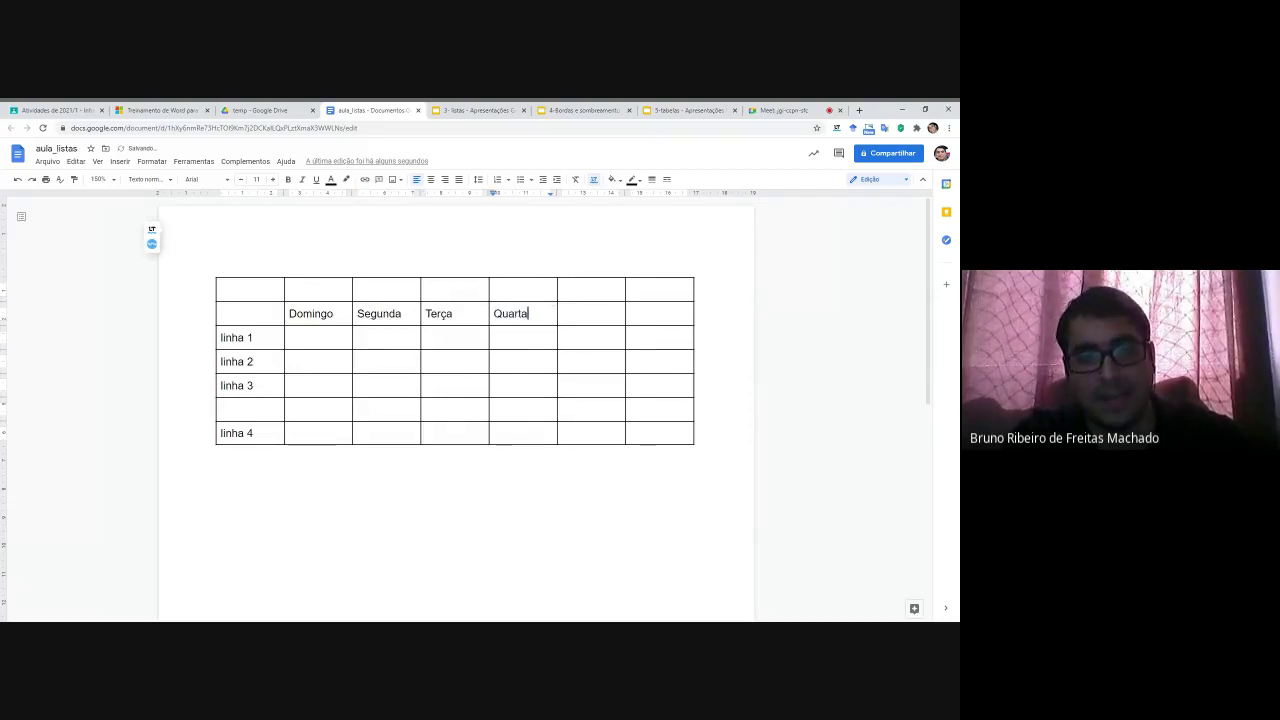
key(Tab)
text(Quinta)
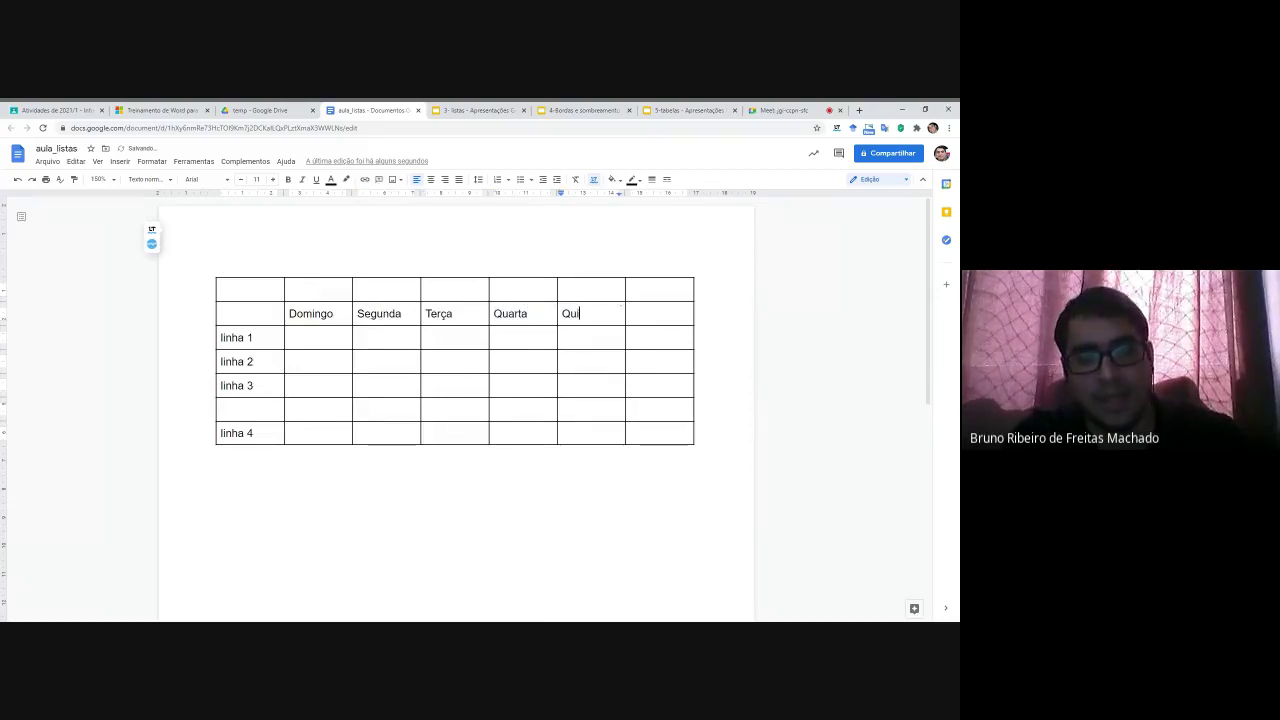
key(Tab)
text(Sexta)
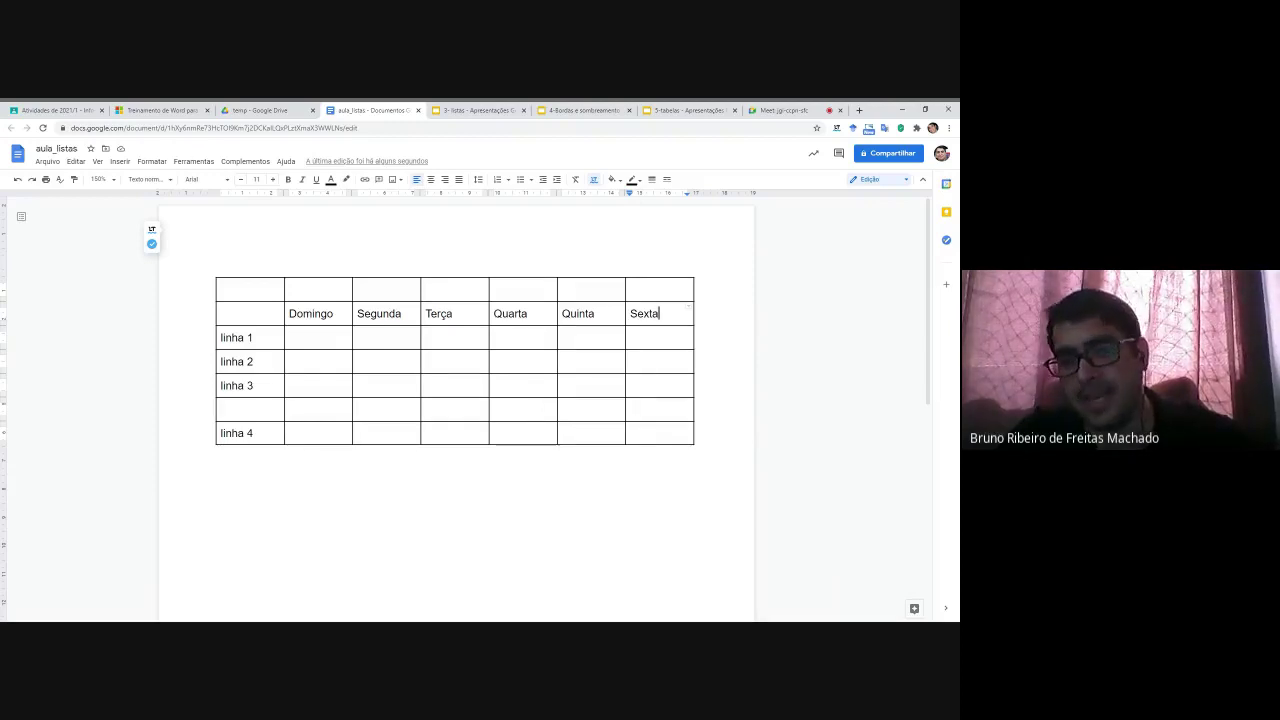
Step: Insert a column to the right of Sexta and enter Sábado as its heading
click(152, 161)
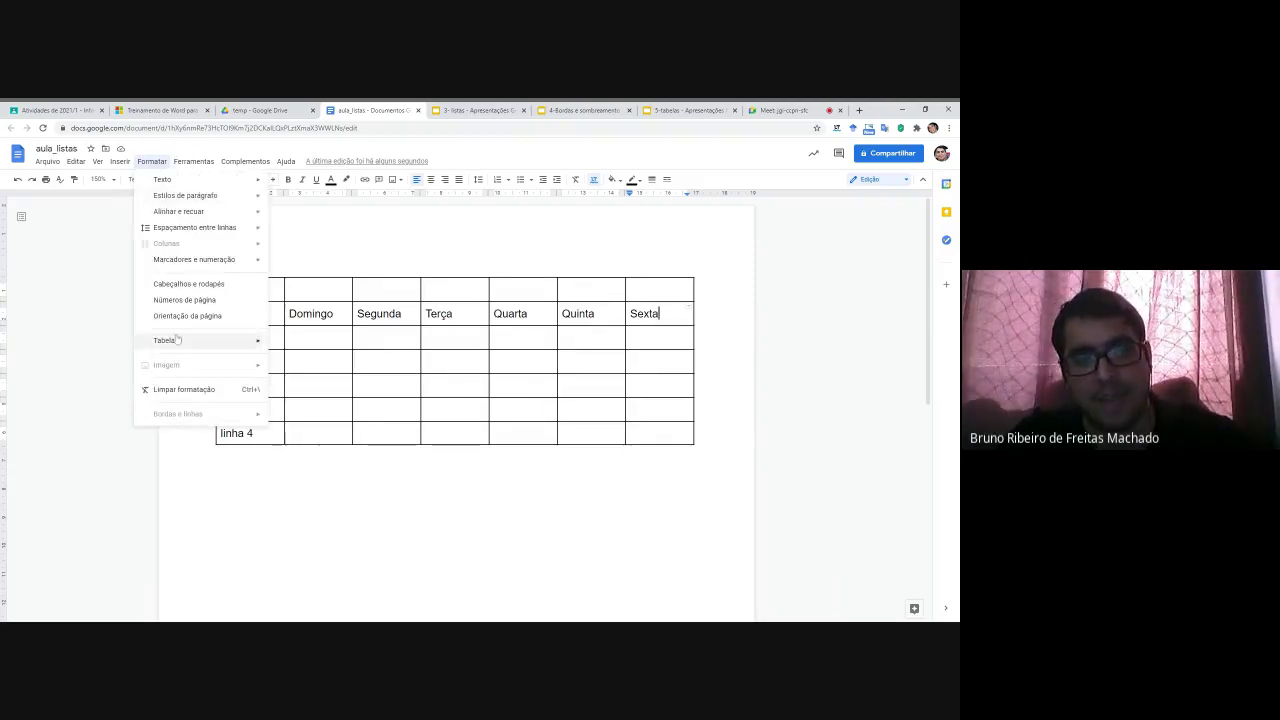
mouse_move(177, 341)
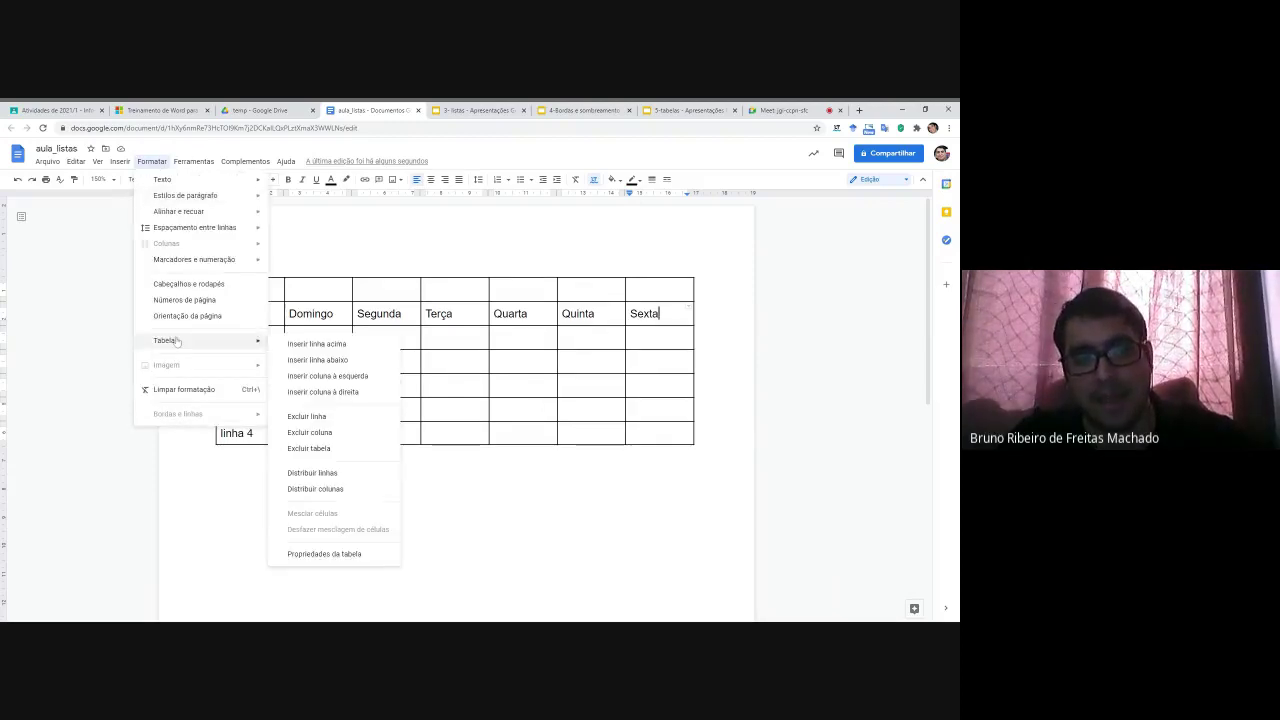
click(335, 392)
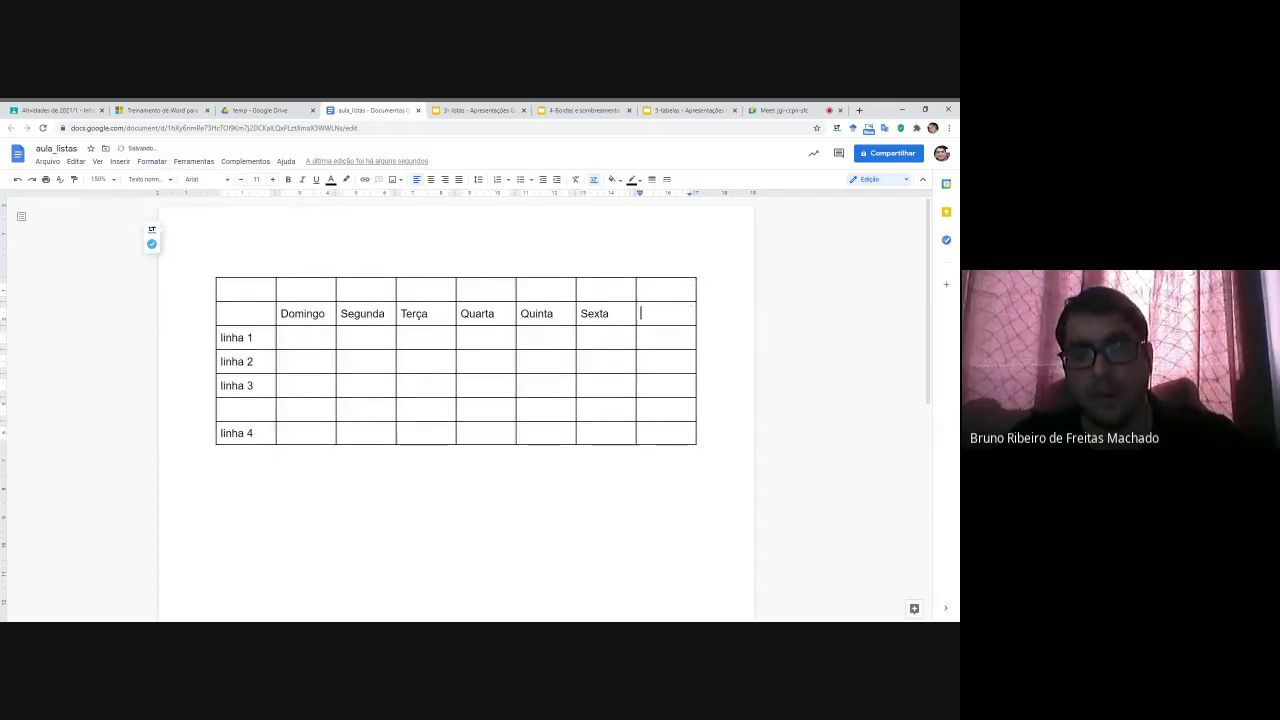
text(Sábado)
click(216, 481)
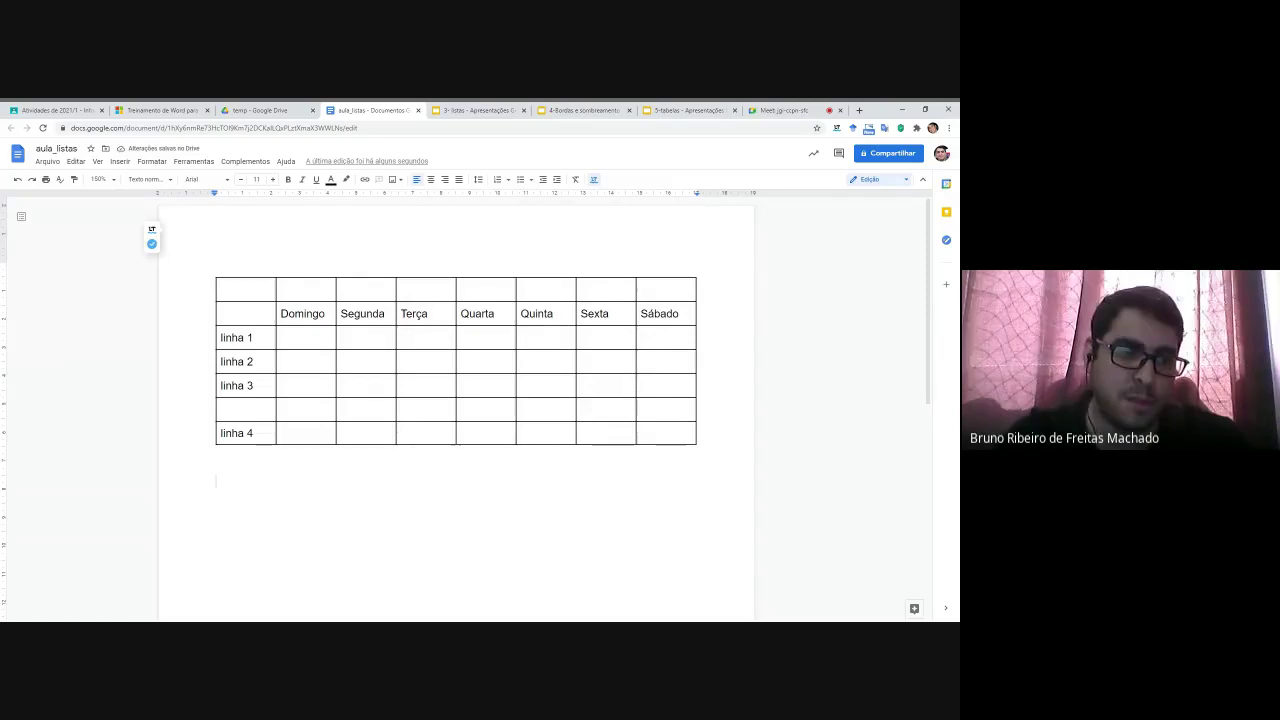
Step: Enter "Dias da semana" in the first-row cell above Domingo
drag(280, 289, 690, 289)
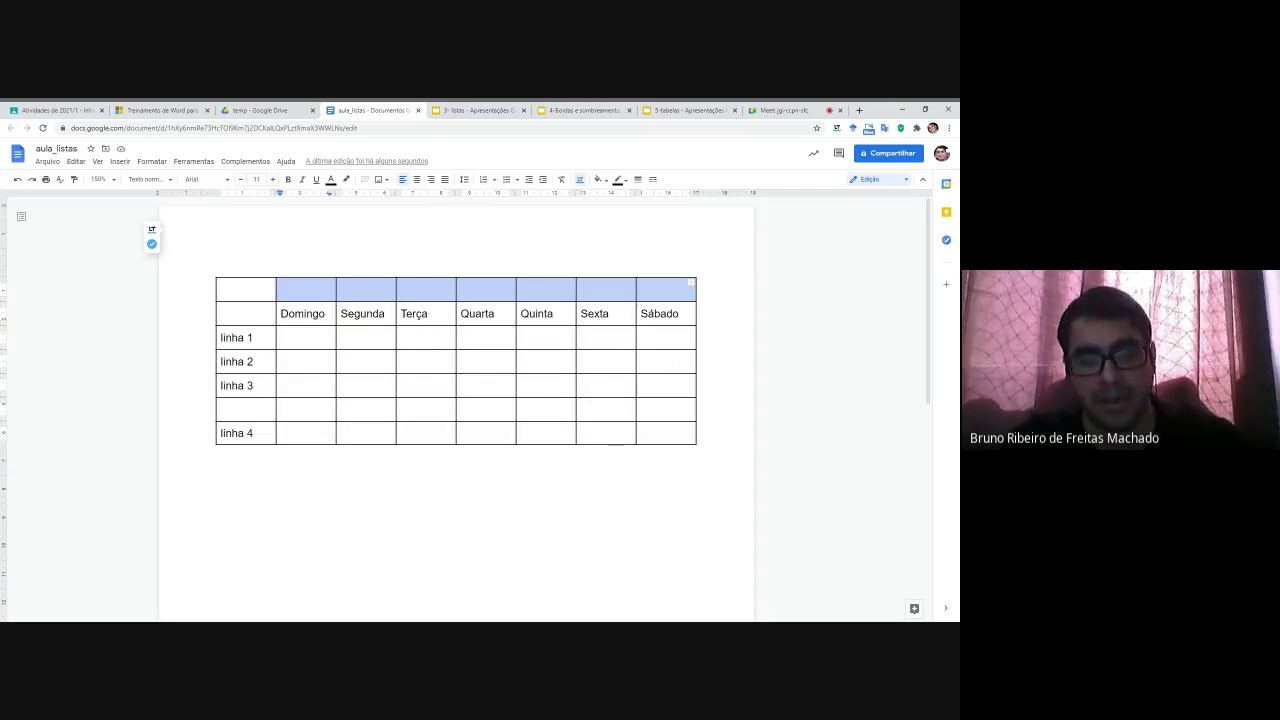
click(286, 289)
text(Dias das)
key(BackSpace)
text(semana)
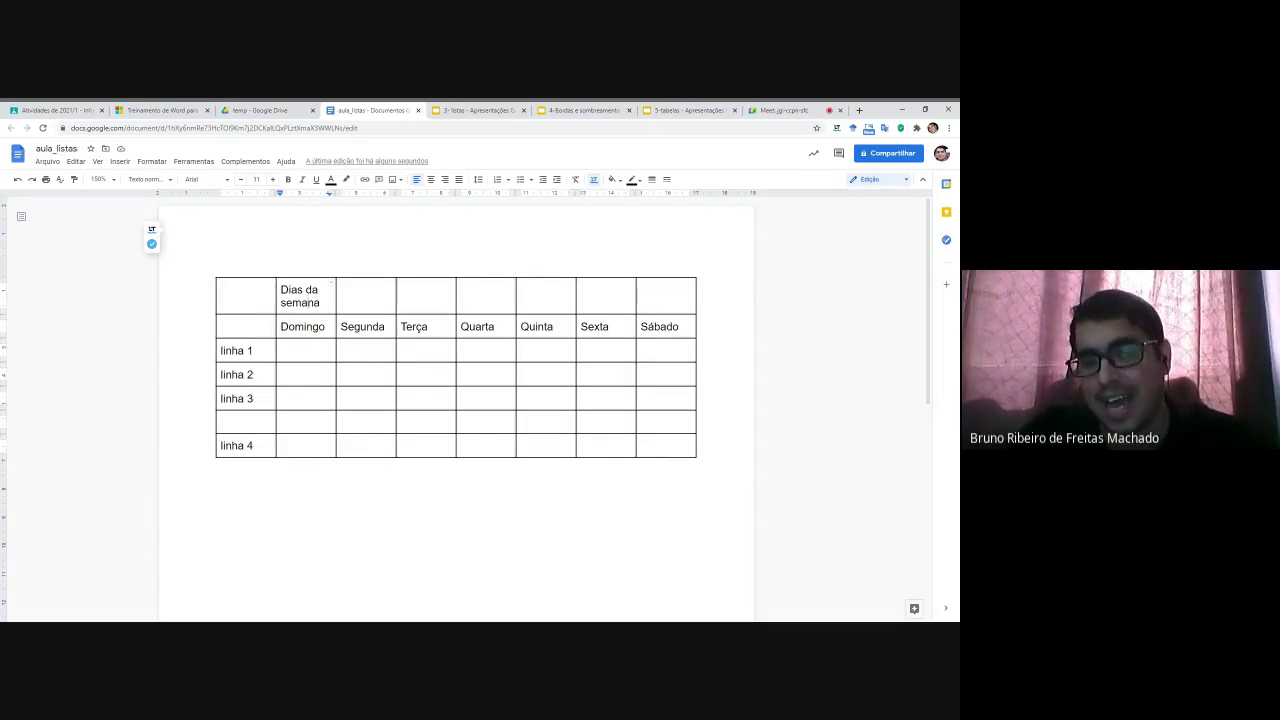
Step: Merge the first-row cells above Domingo through Sábado into one cell holding "Dias da semana"
drag(331, 283, 690, 283)
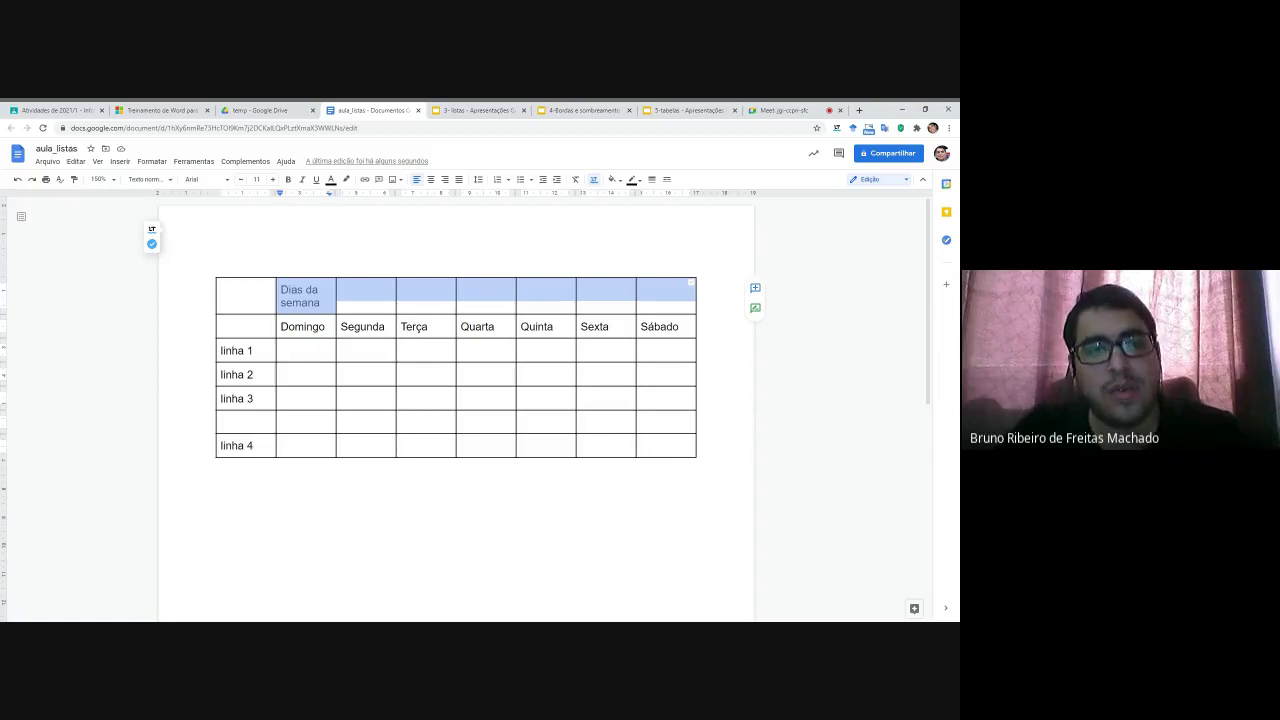
click(151, 161)
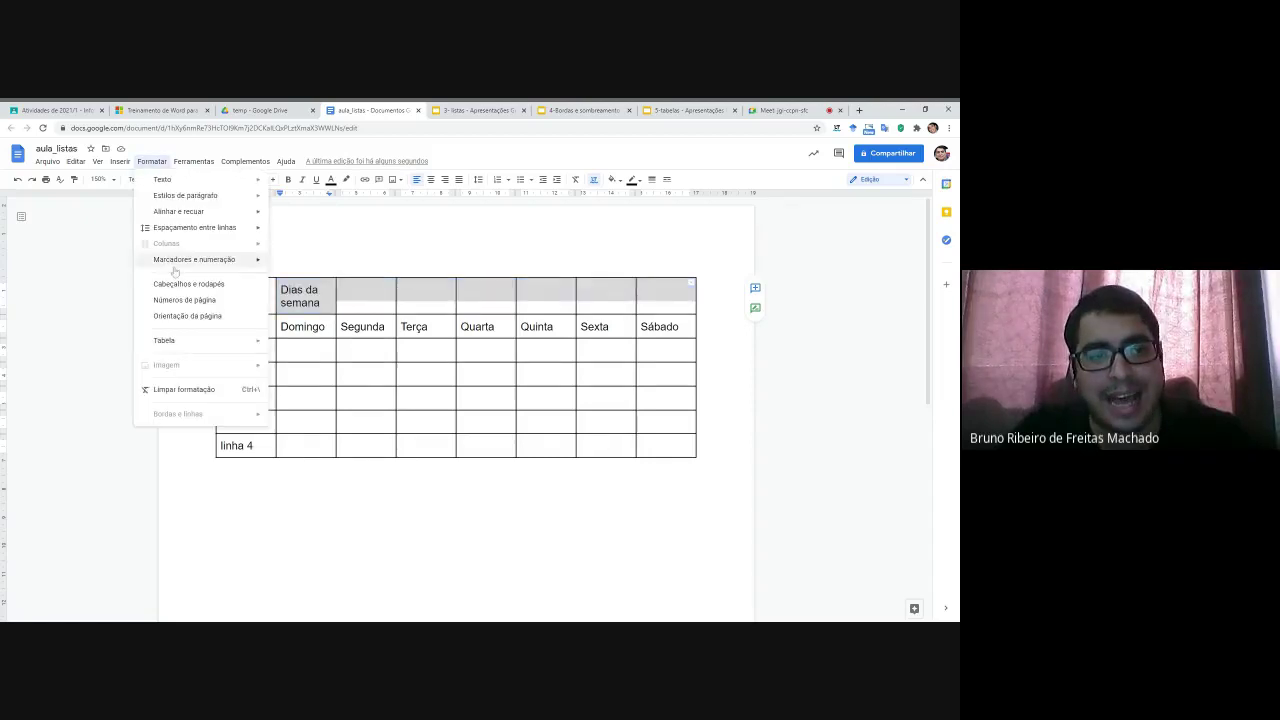
mouse_move(186, 340)
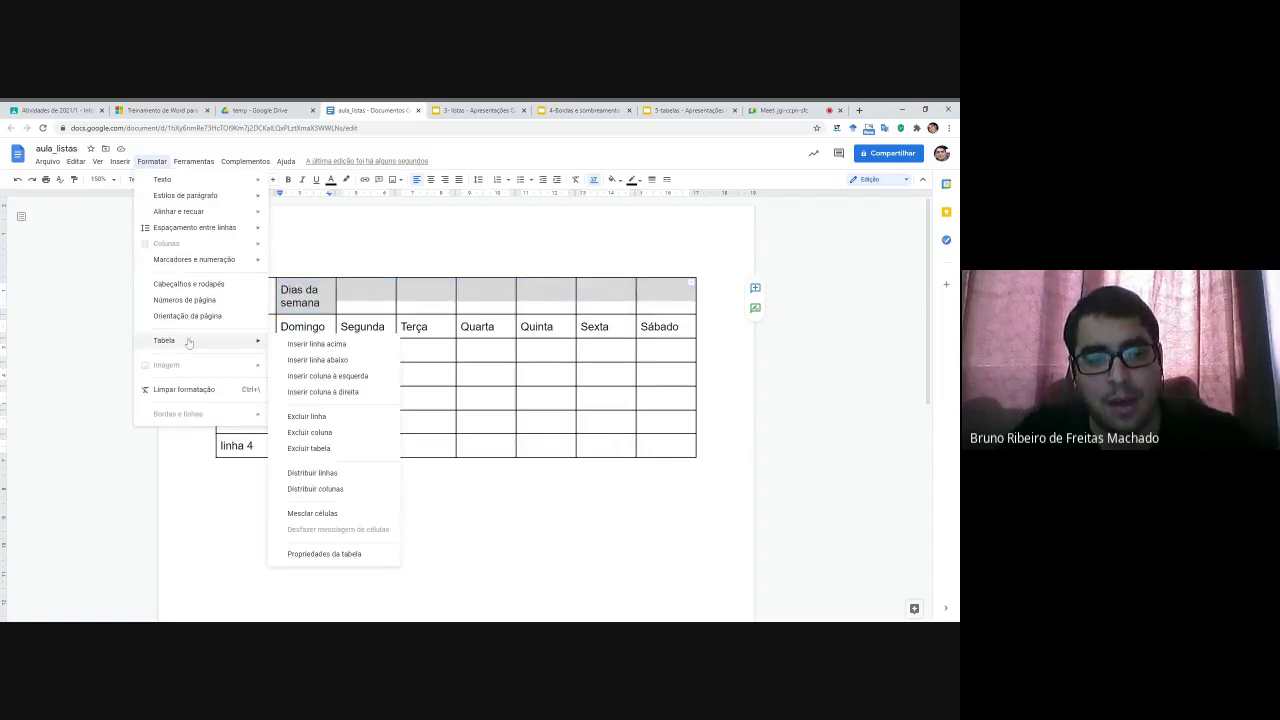
click(329, 517)
click(343, 290)
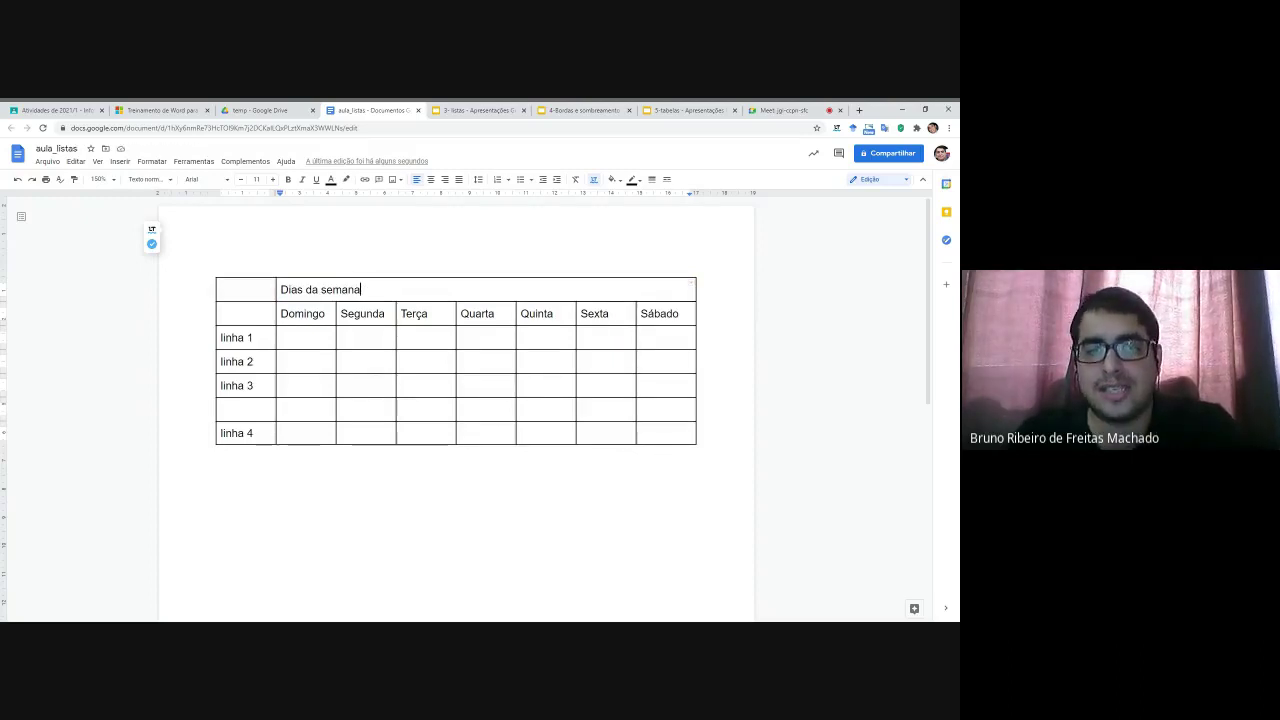
click(237, 290)
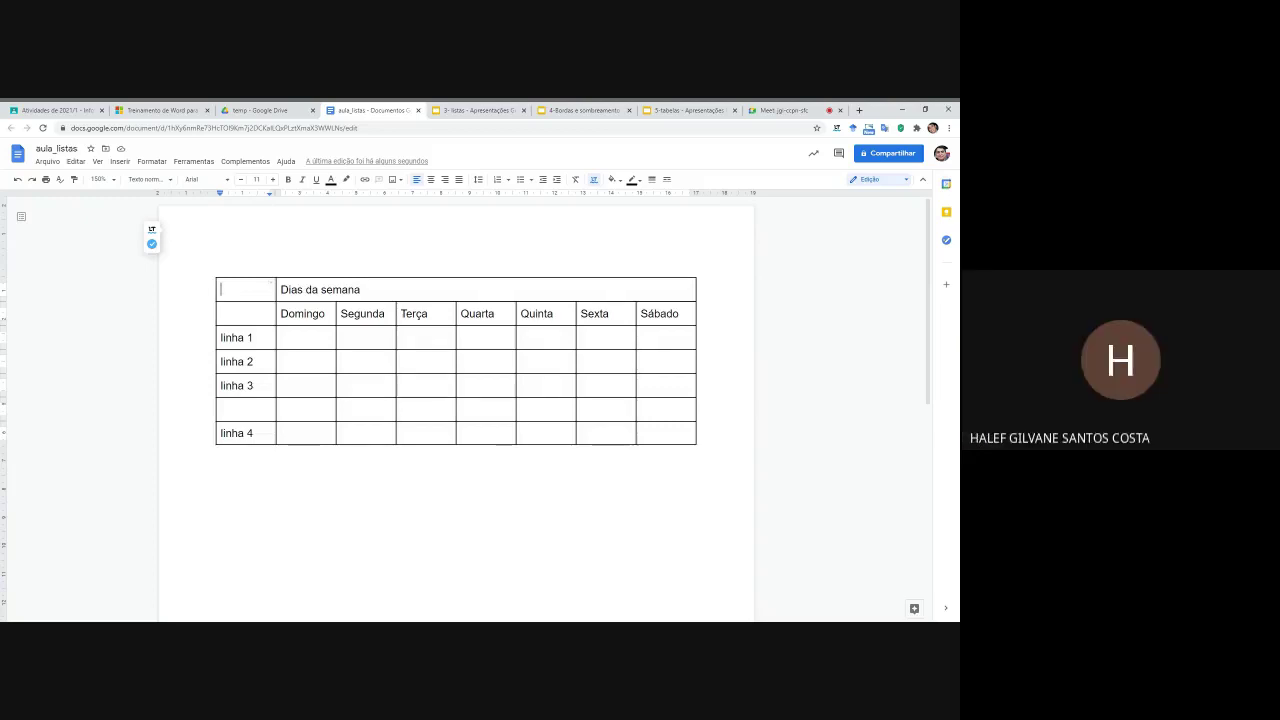
double_click(246, 290)
double_click(400, 290)
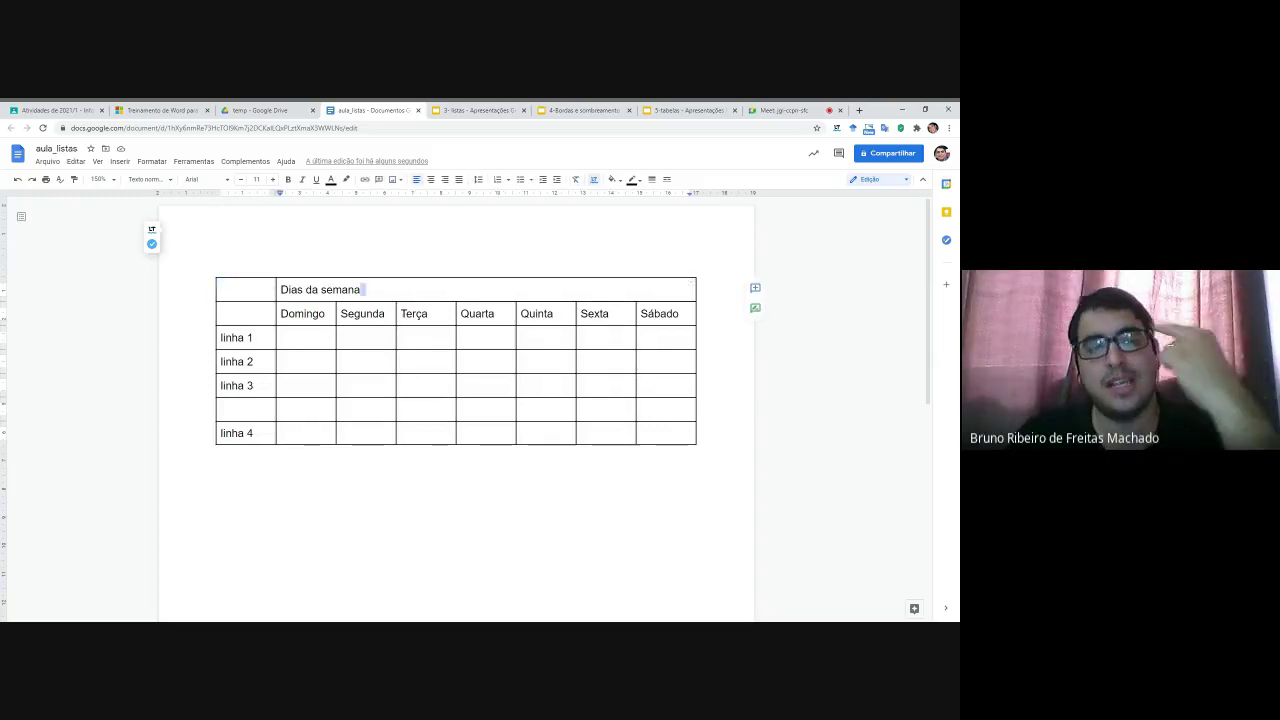
Step: Center the "Dias da semana" heading in the merged cell and make it bold
click(230, 289)
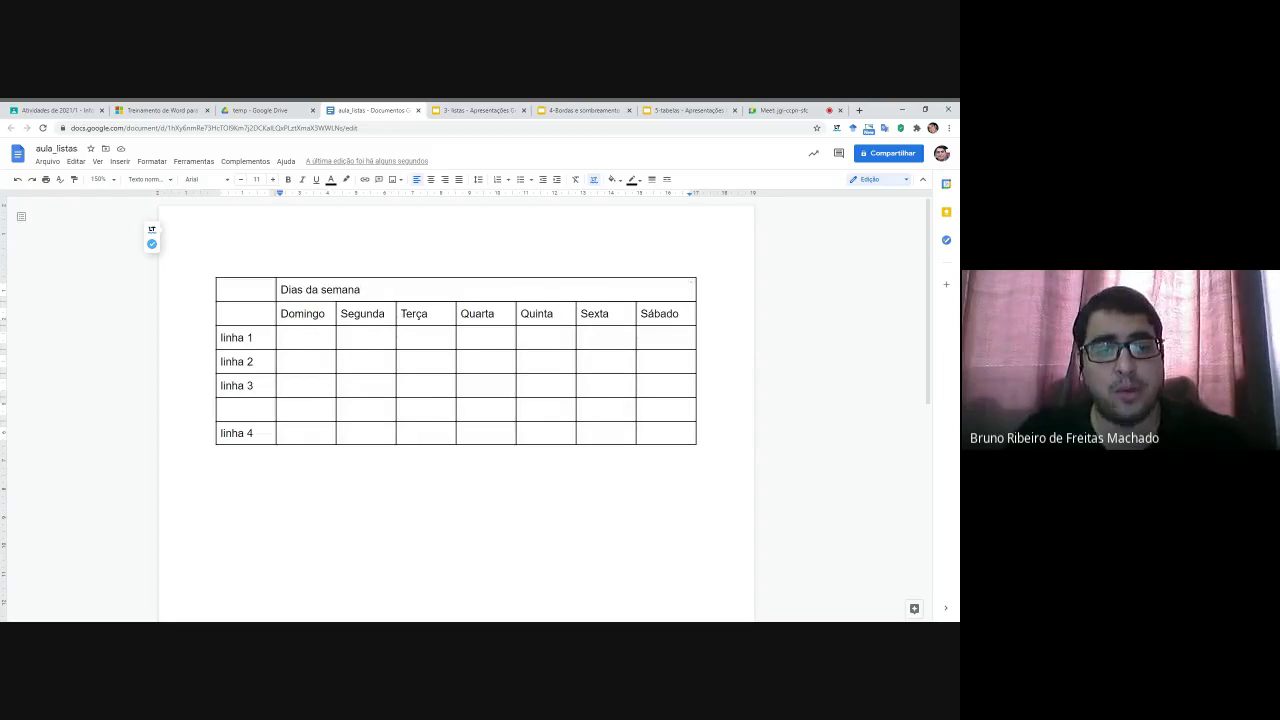
click(431, 179)
double_click(491, 289)
double_click(478, 290)
triple_click(478, 290)
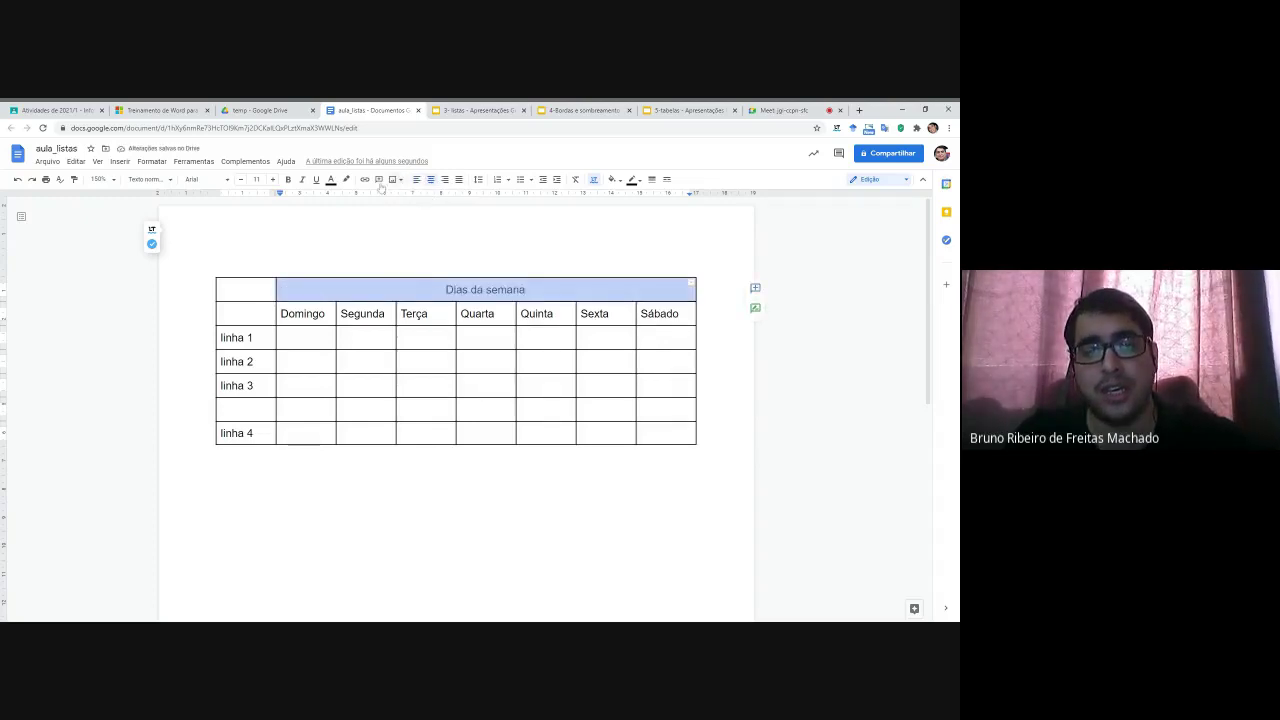
click(288, 179)
click(218, 481)
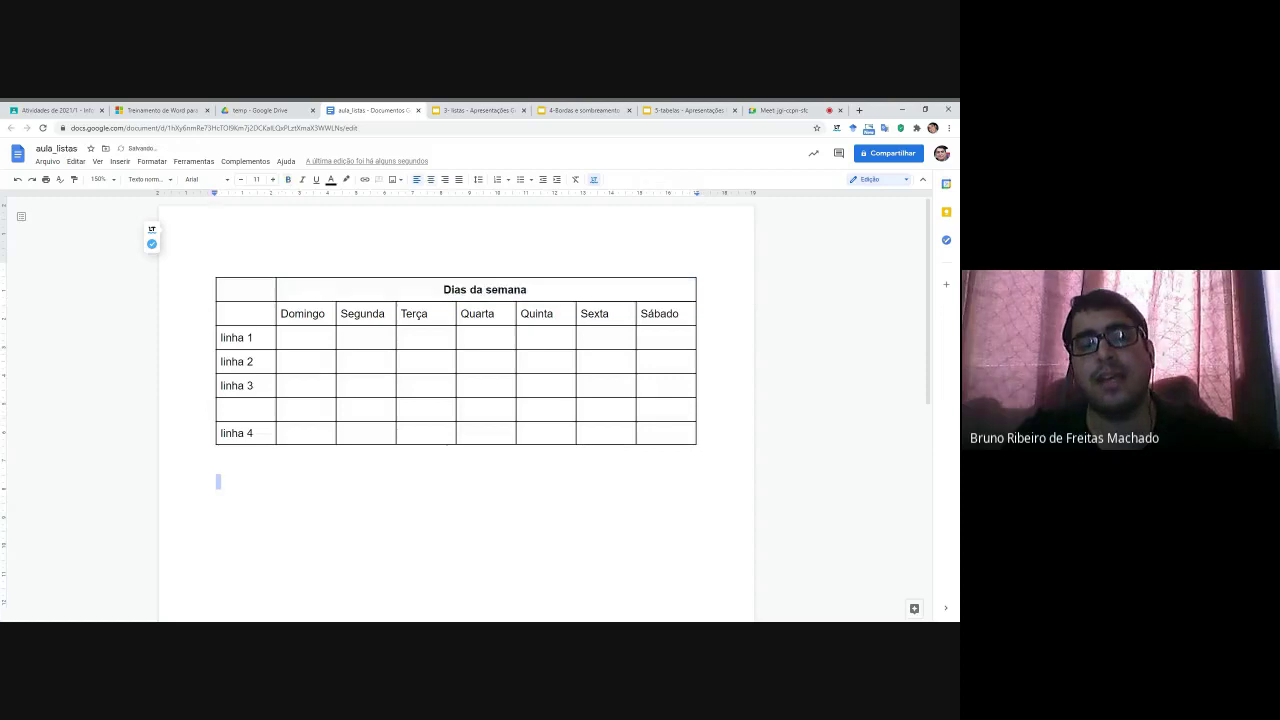
Step: Italicize Domingo and Segunda individually, and apply italics to the whole weekday row
click(281, 313)
double_click(298, 313)
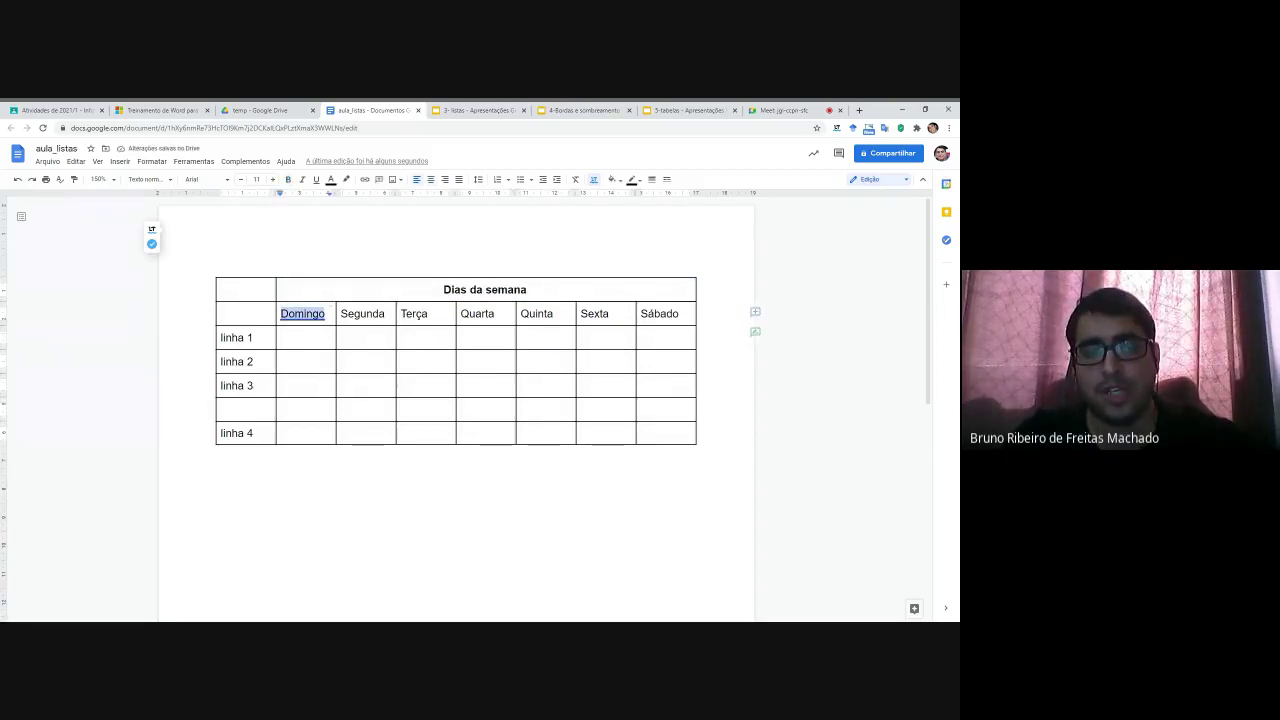
key(ctrl+i)
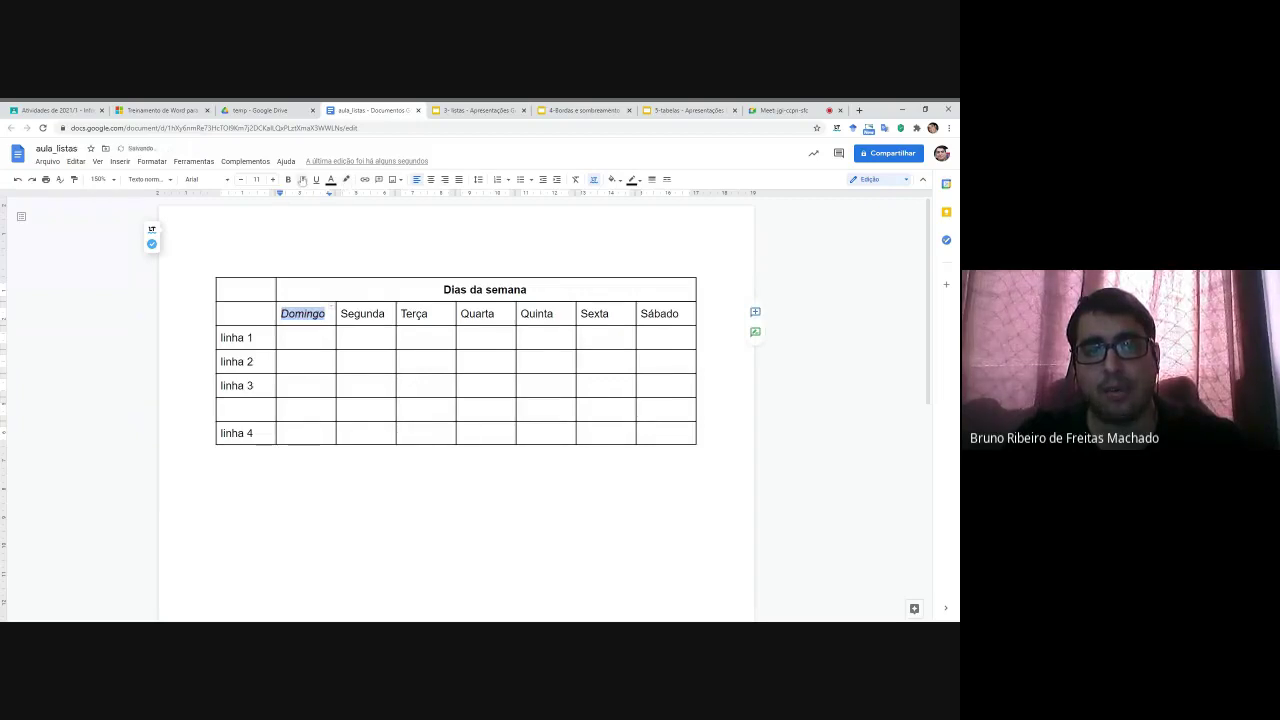
click(361, 313)
double_click(361, 313)
click(302, 180)
click(427, 313)
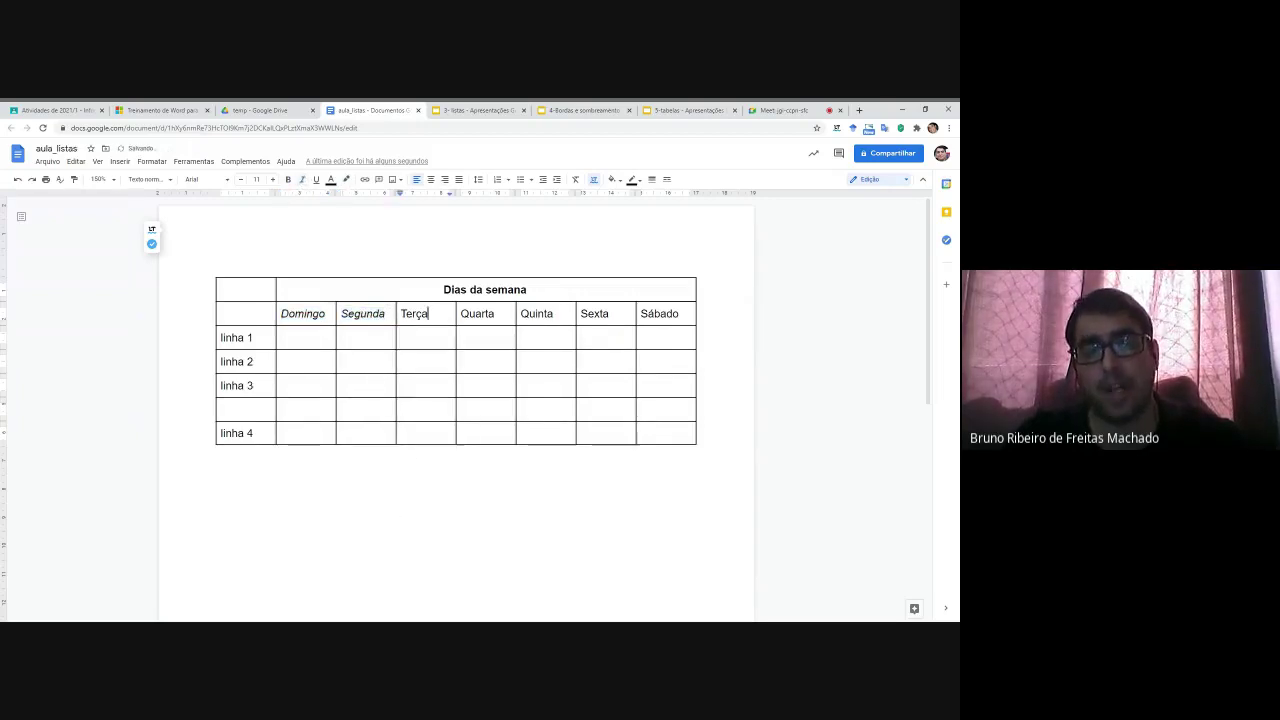
drag(225, 313, 690, 311)
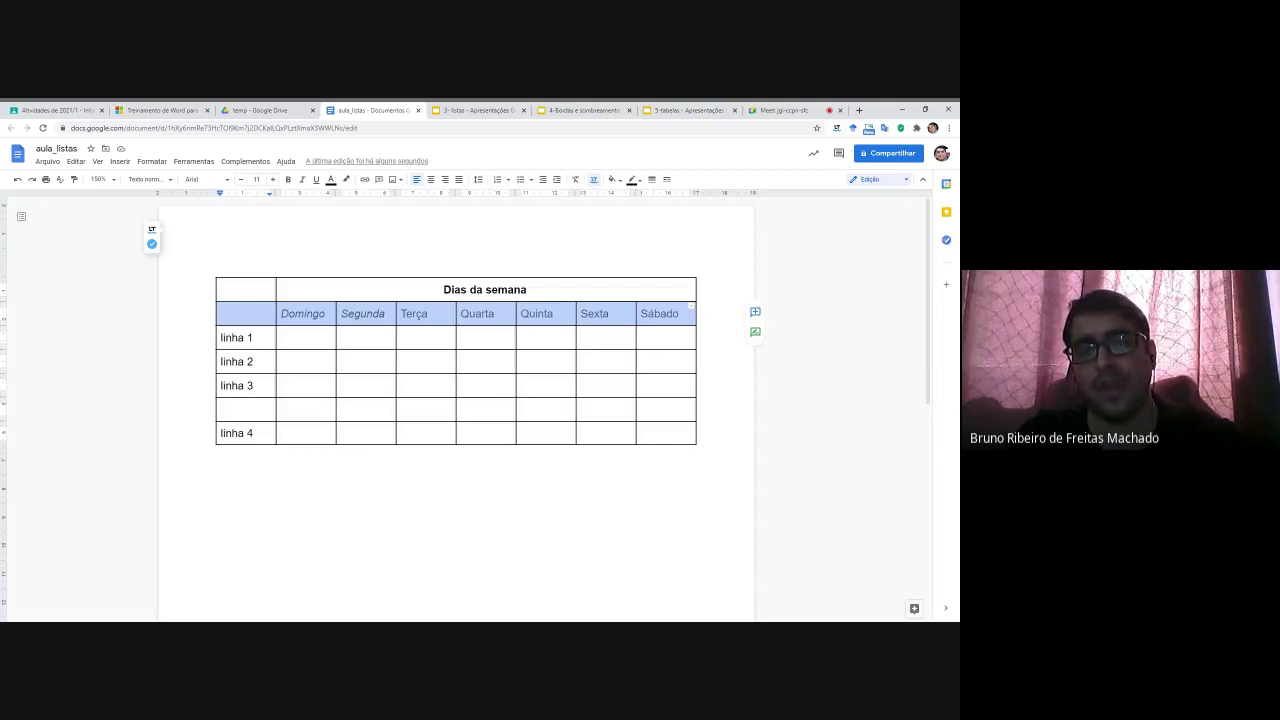
click(302, 180)
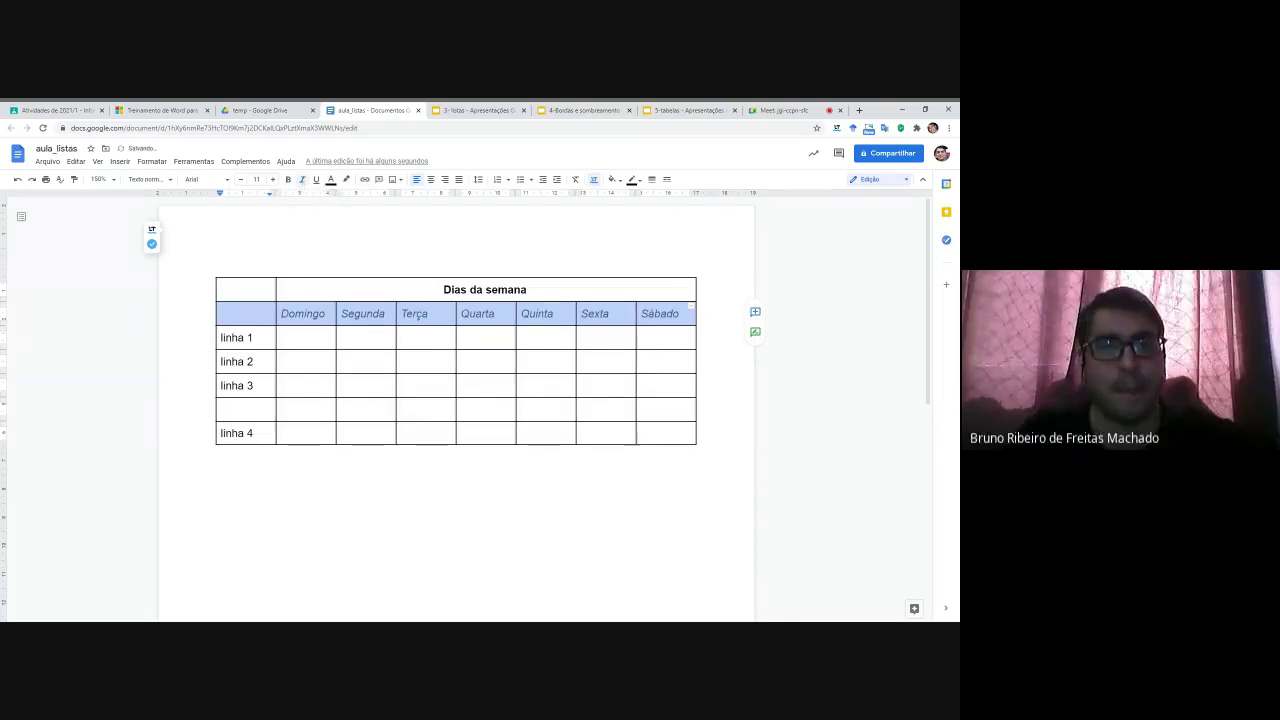
Step: Check the Google Meet call and return to the aula_listas document
click(780, 110)
mouse_move(578, 404)
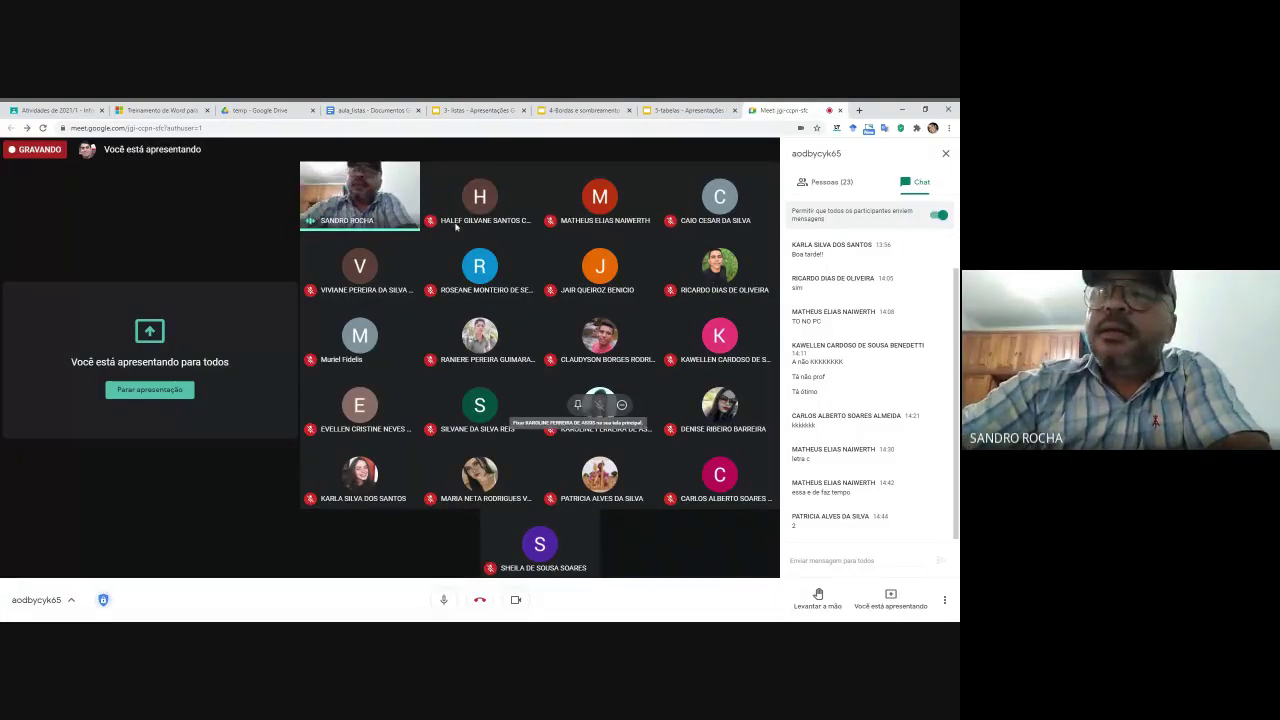
click(411, 109)
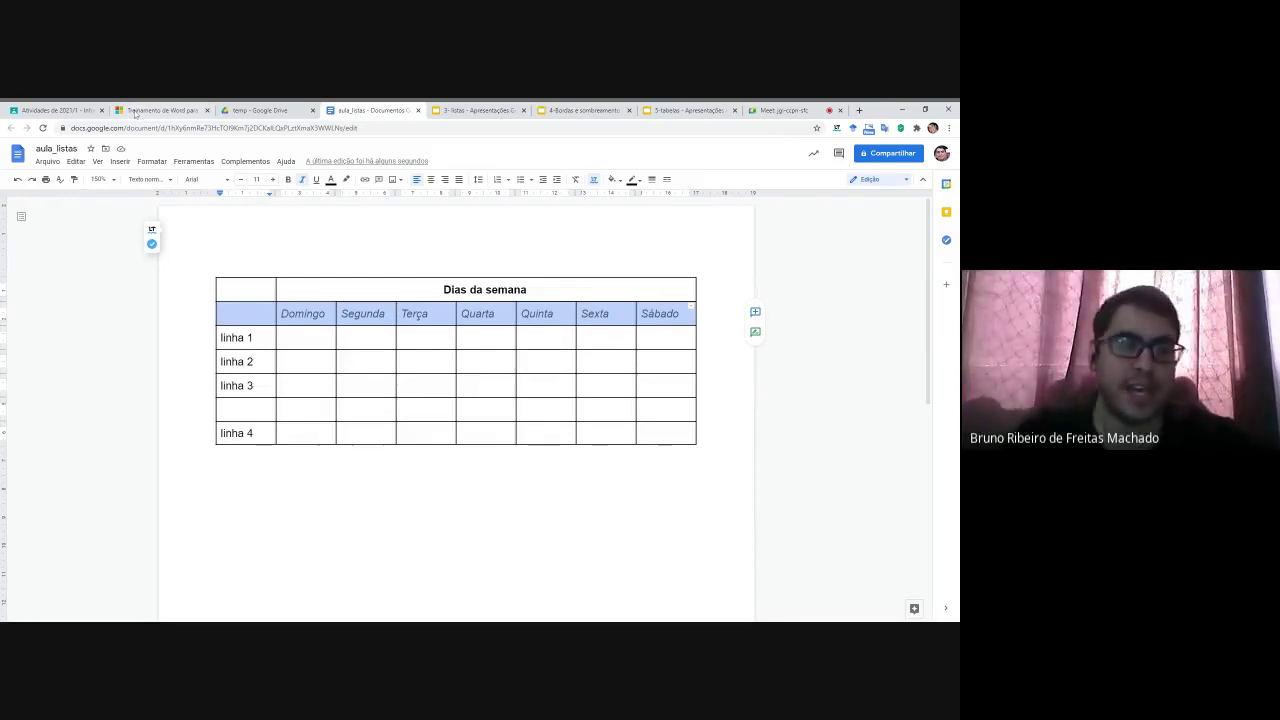
Step: Select the entire table in the document, from its first row through linha 4, and switch windows
drag(237, 338, 240, 433)
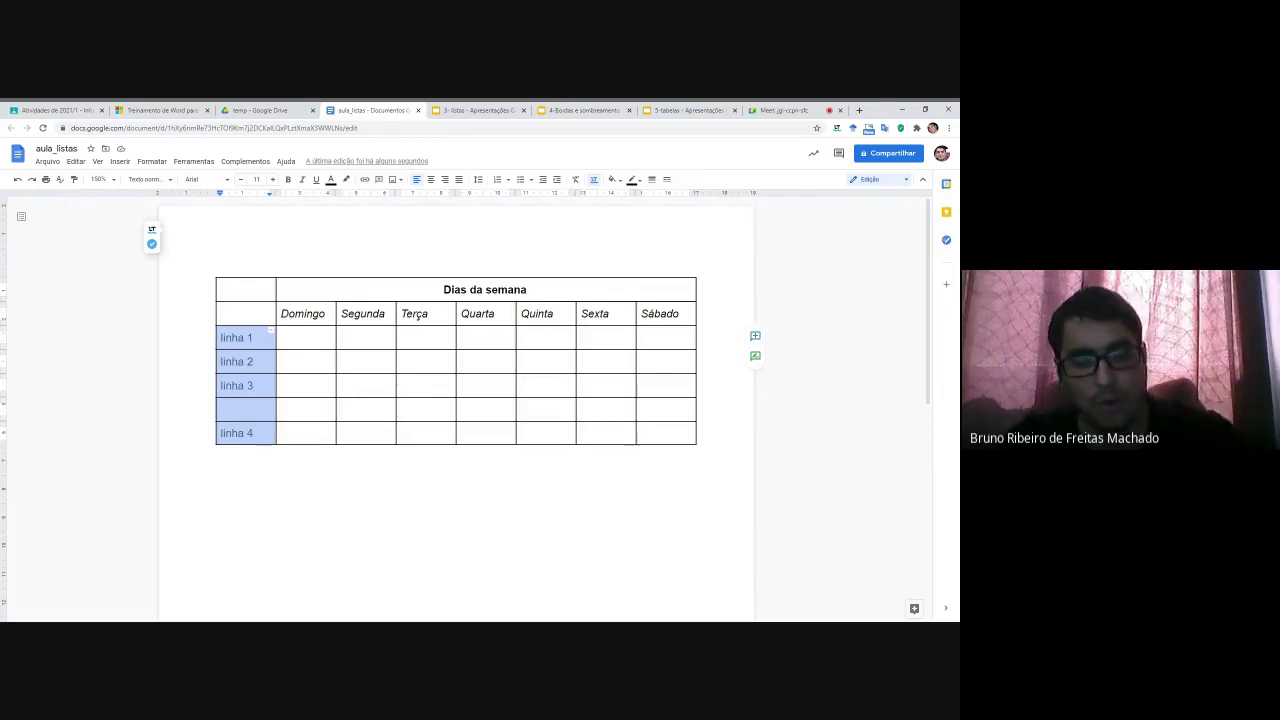
key(alt+Tab)
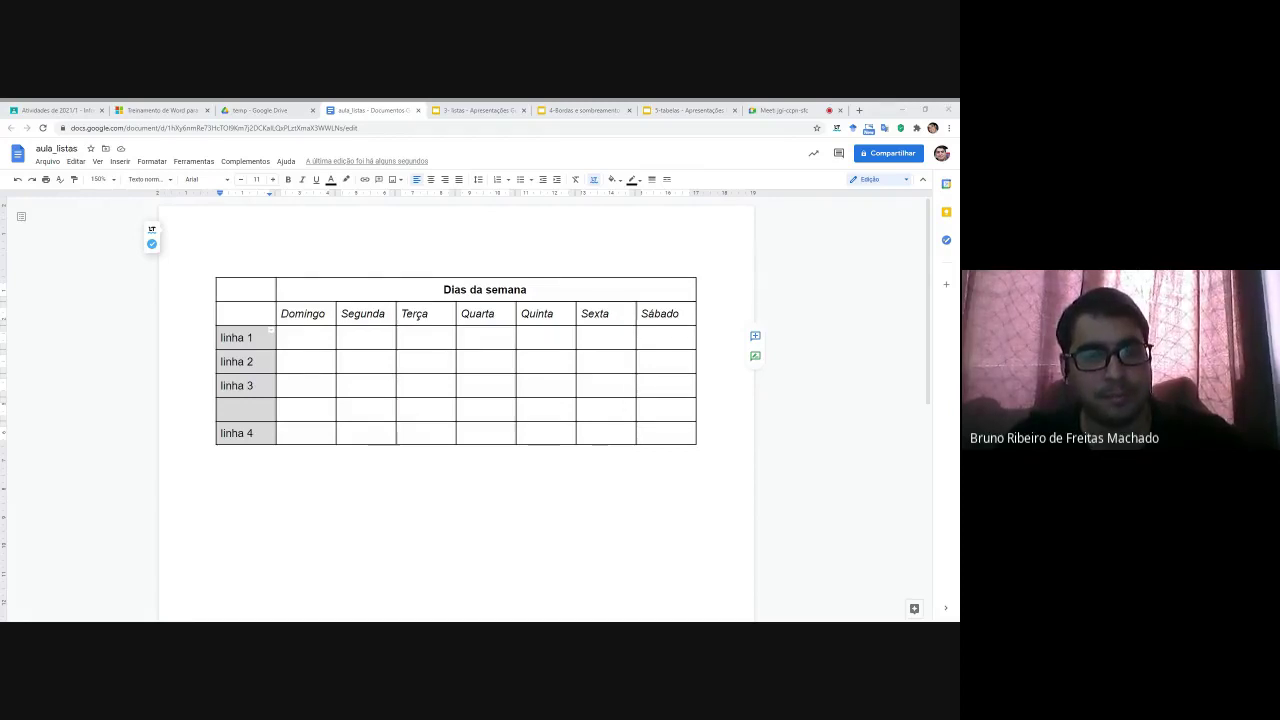
drag(246, 290, 666, 433)
key(alt+Tab)
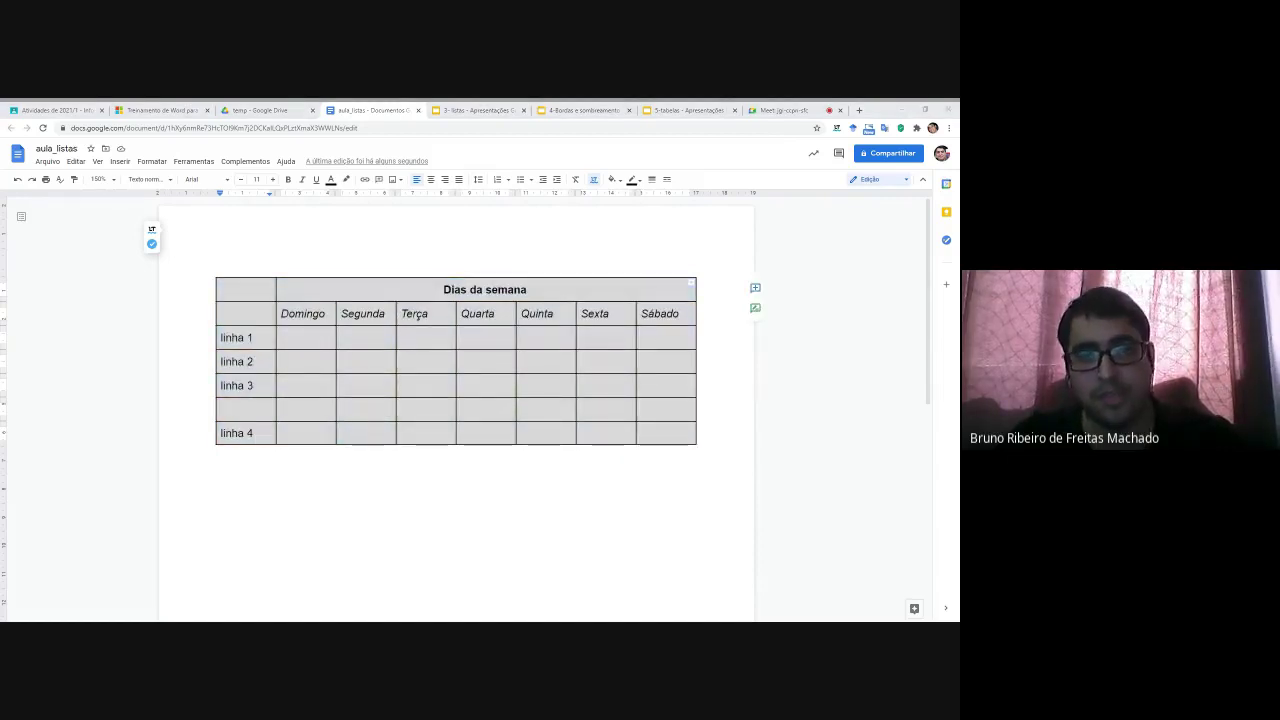
key(alt+Tab)
Step: Look at the Google Meet call again, going back to the aula_listas document in between
click(778, 110)
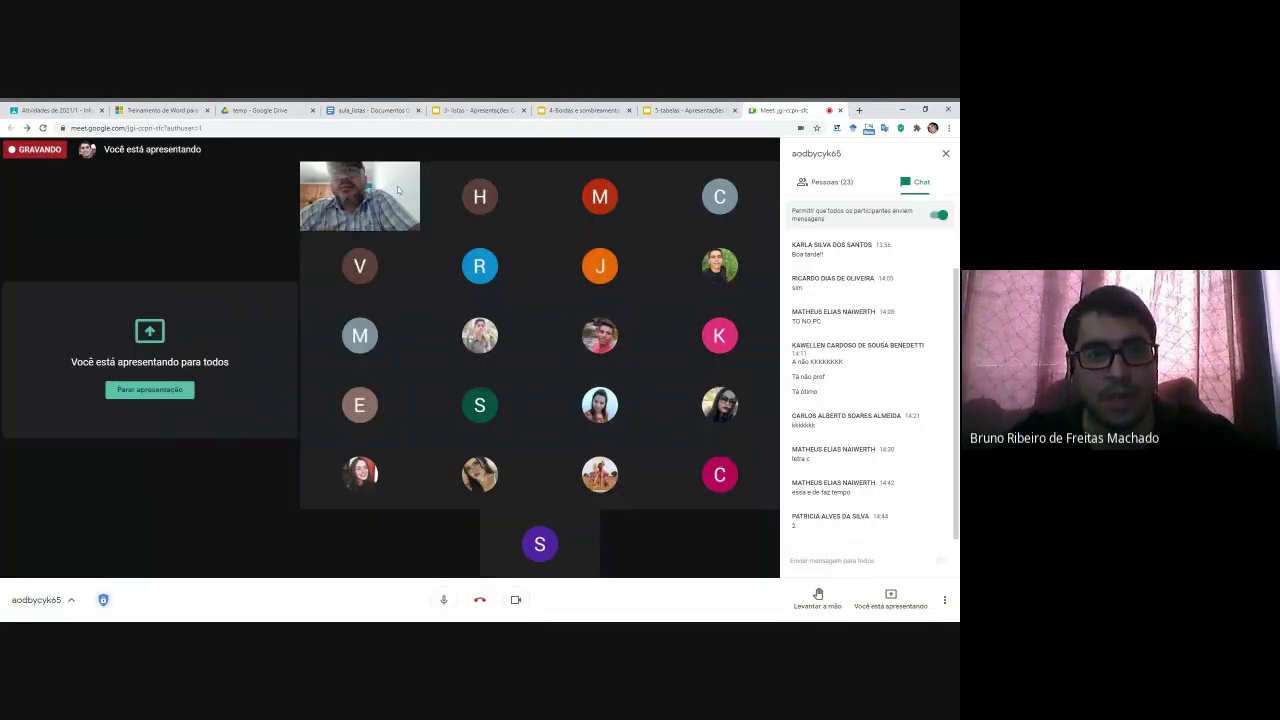
click(370, 110)
key(alt+Tab)
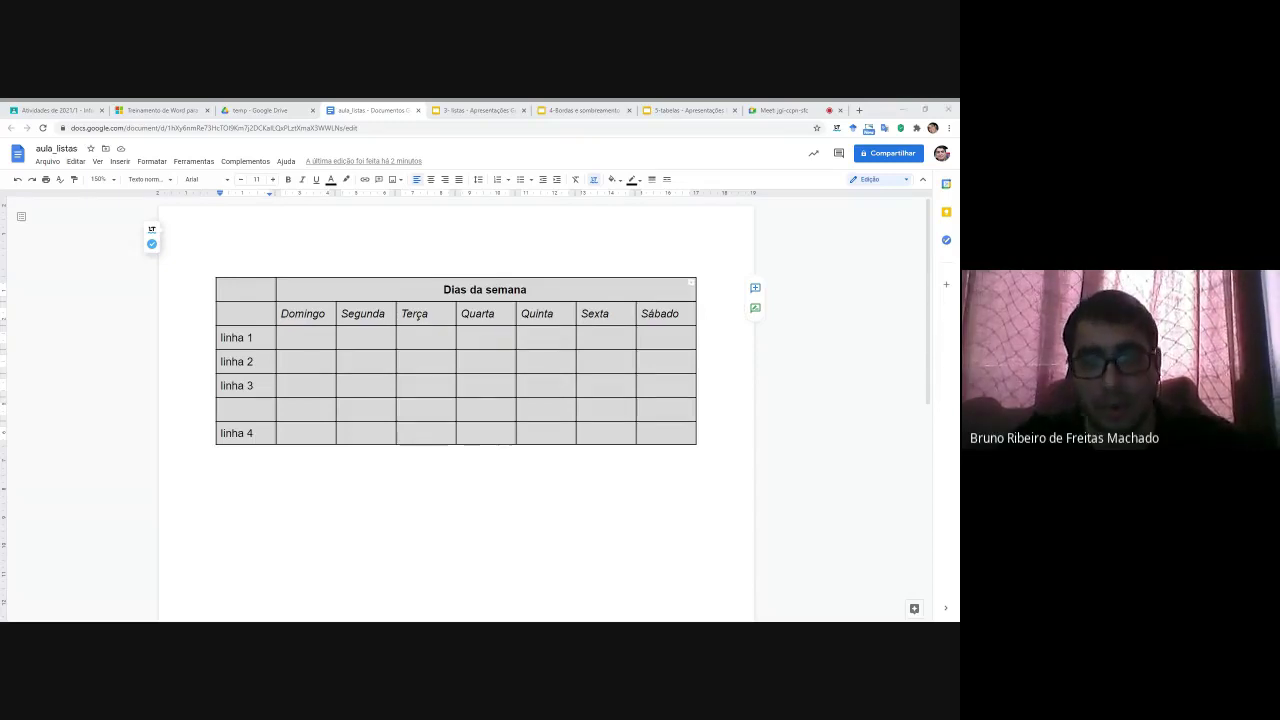
click(783, 110)
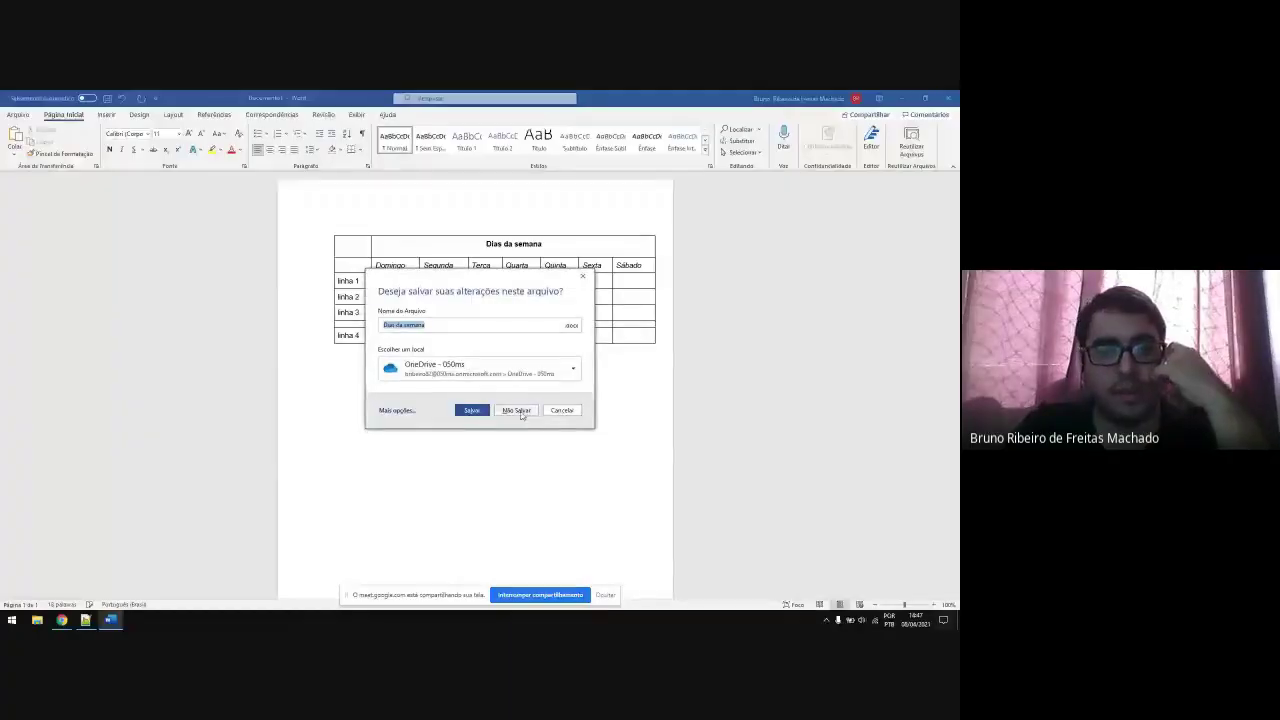
Step: Cancel the save prompt for the Word document and copy its weekday table
click(562, 410)
drag(340, 247, 630, 340)
key(ctrl+c)
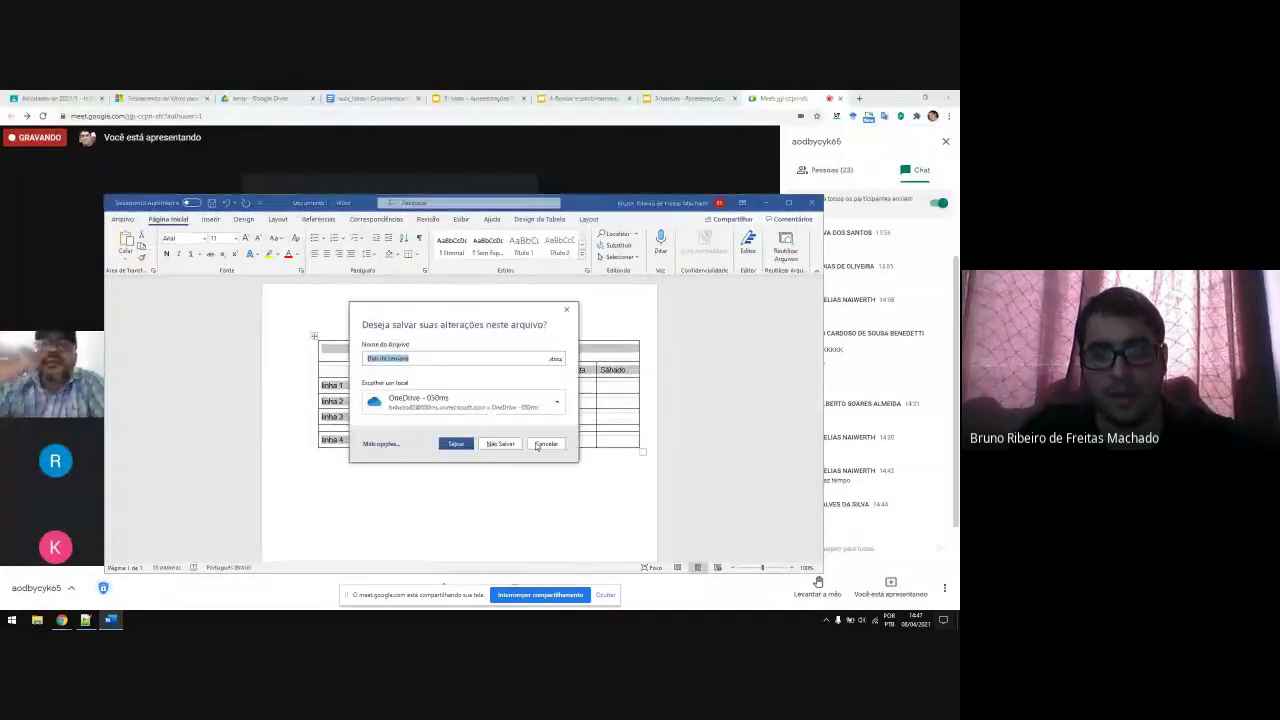
Step: Close the Word document without saving it and open a new blank document in a maximized Word window
click(500, 443)
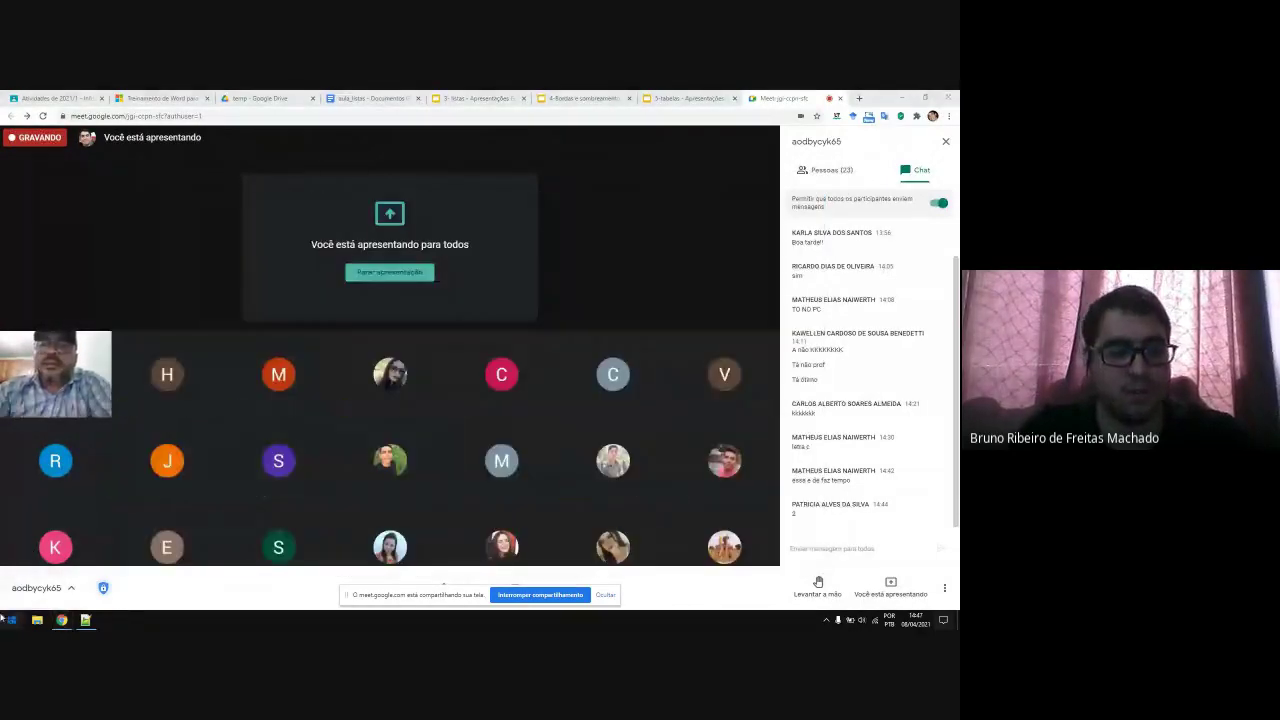
click(5, 618)
text(word)
key(Return)
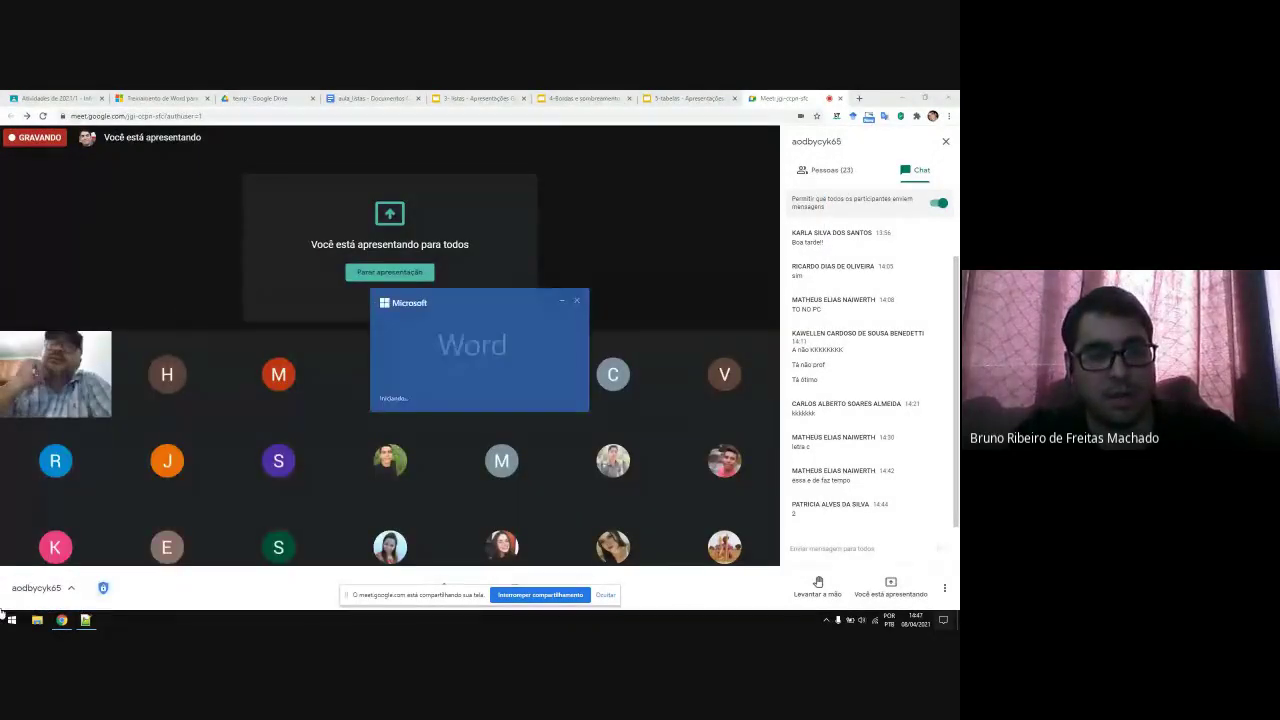
click(236, 328)
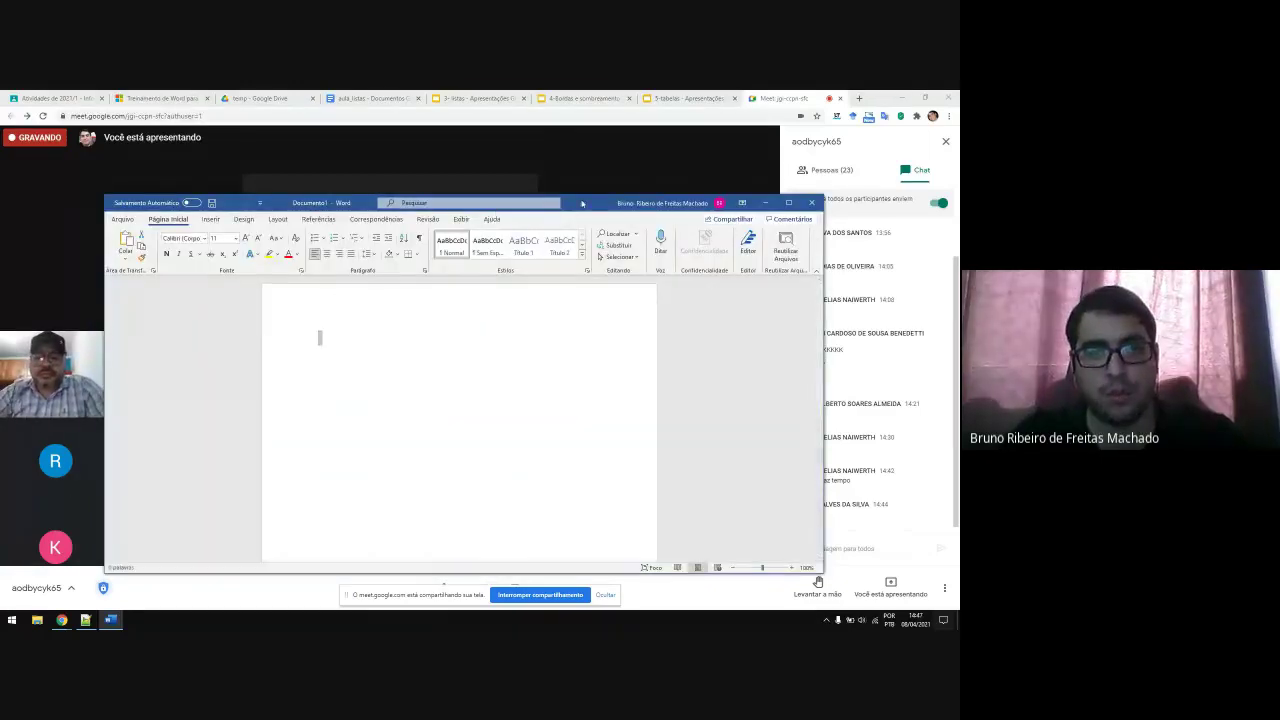
double_click(582, 204)
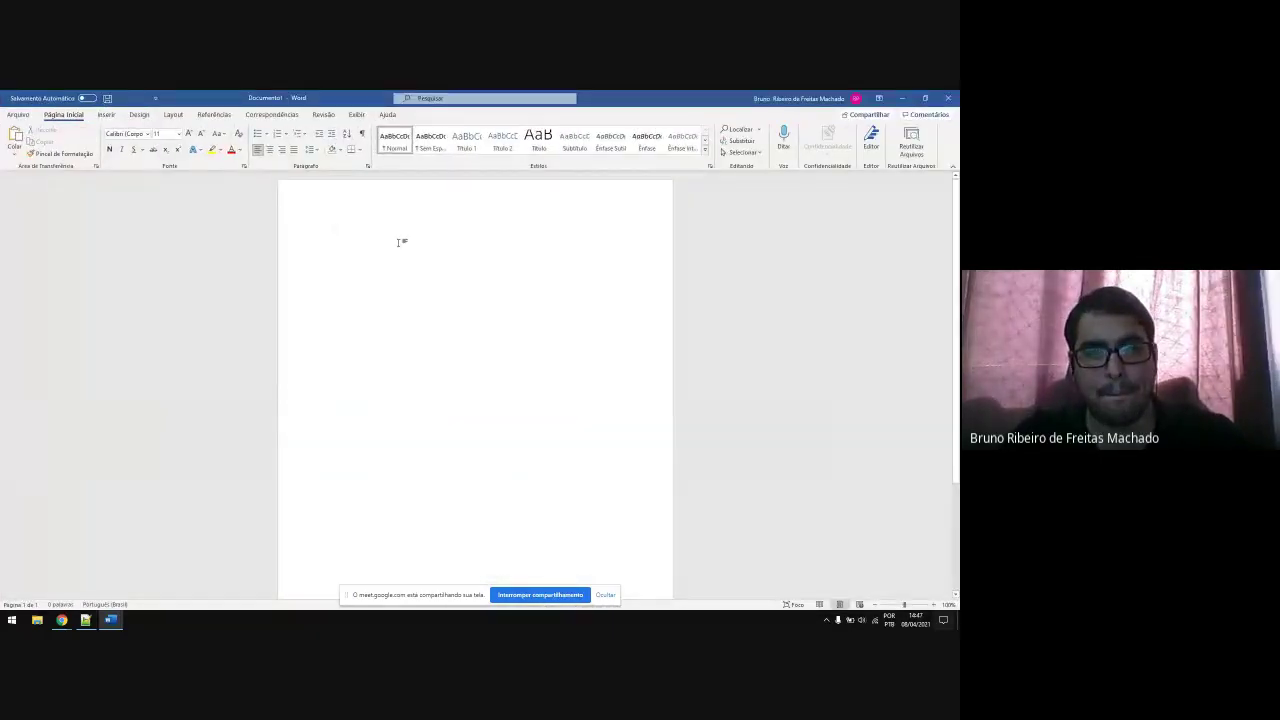
Step: Paste the copied weekday table and merge its first-column cells from the blank cell beside Domingo through linha 4
key(ctrl+v)
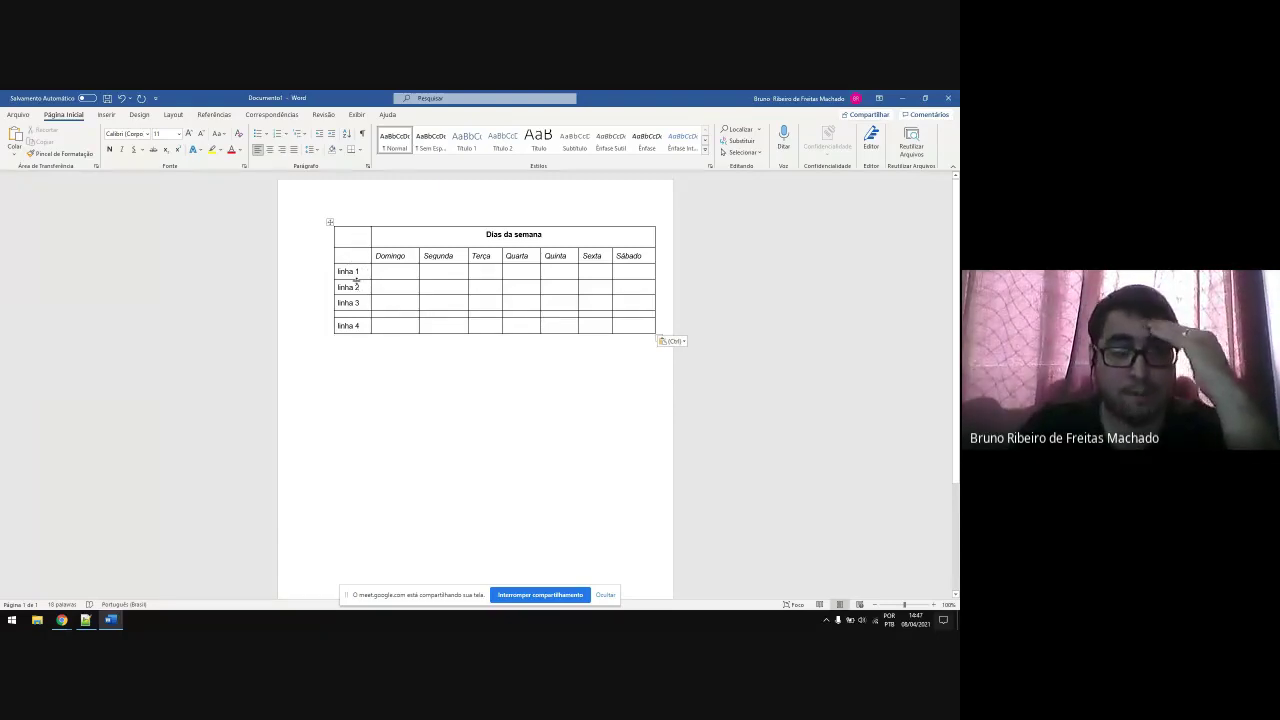
drag(355, 270, 361, 329)
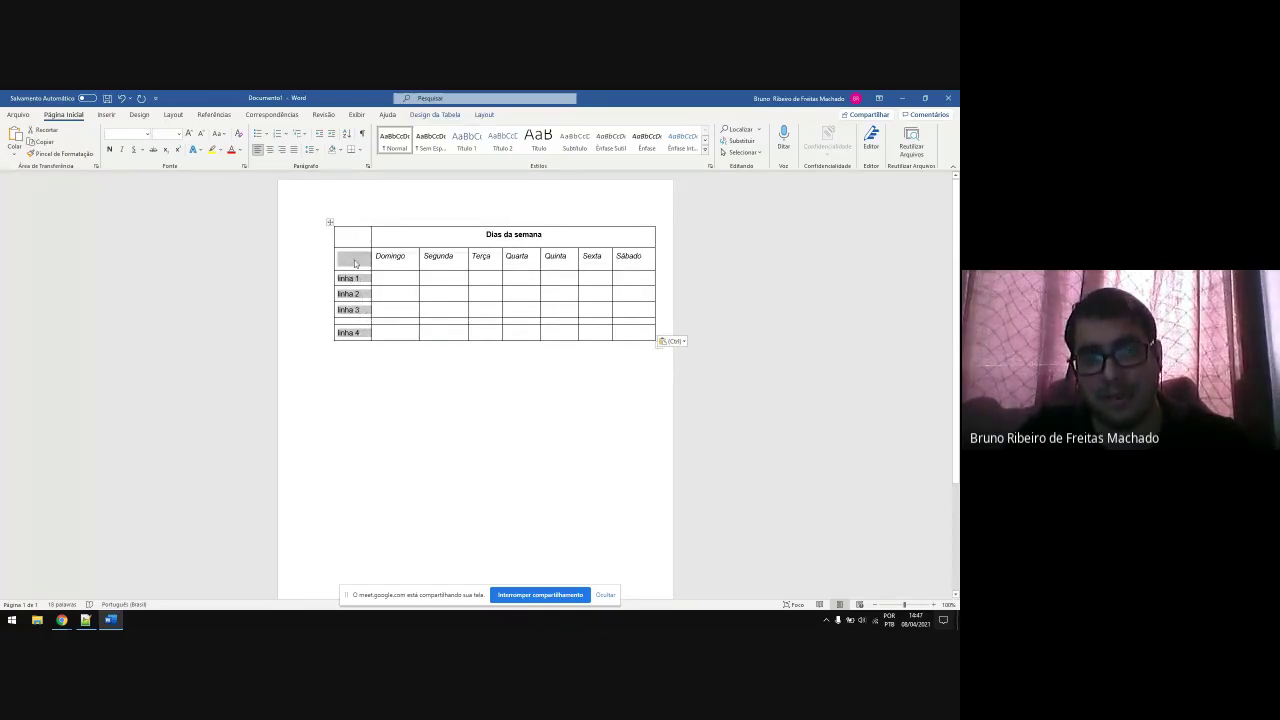
right_click(355, 263)
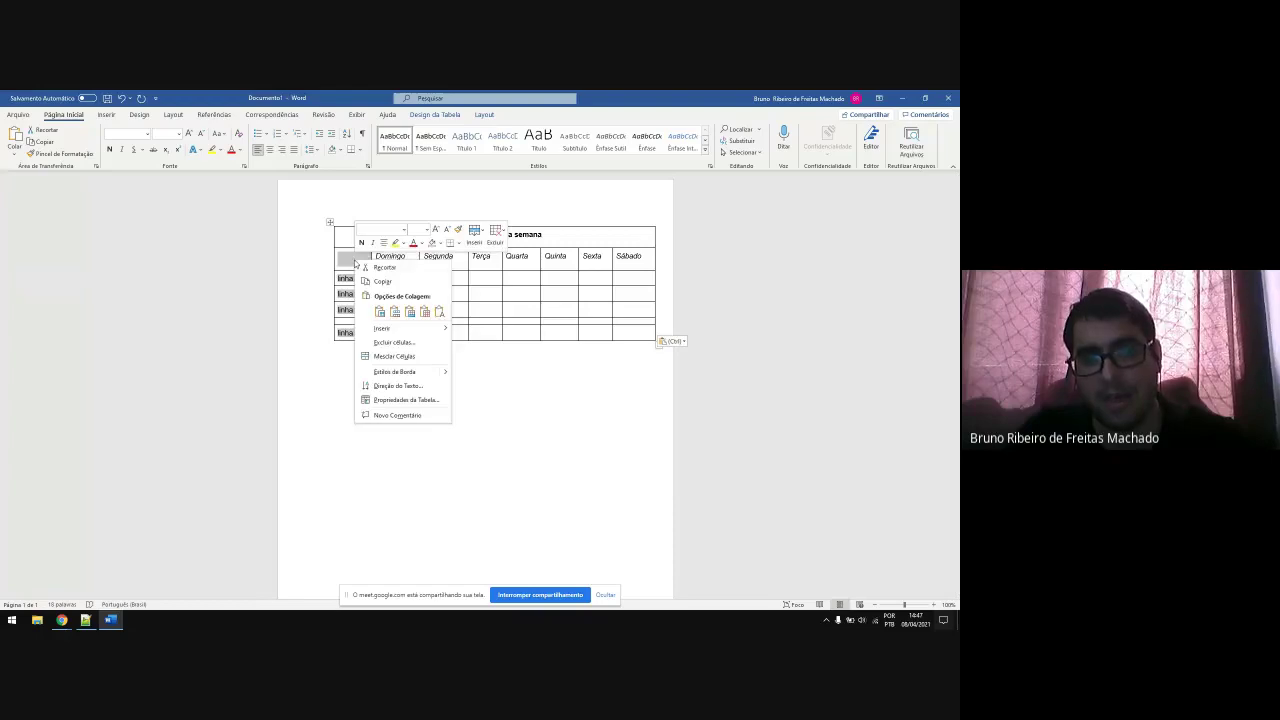
click(398, 357)
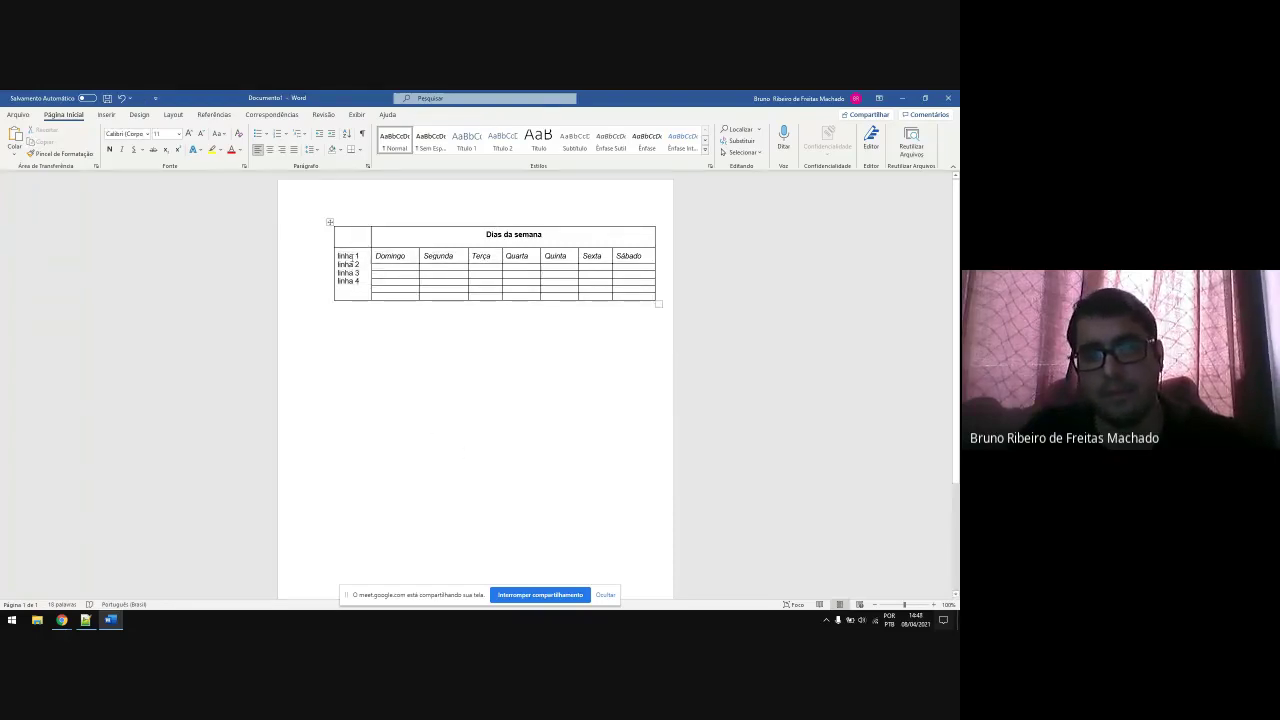
Step: Replace the linha 1 to linha 4 text in the merged first-column cell with Horário
drag(368, 293, 358, 256)
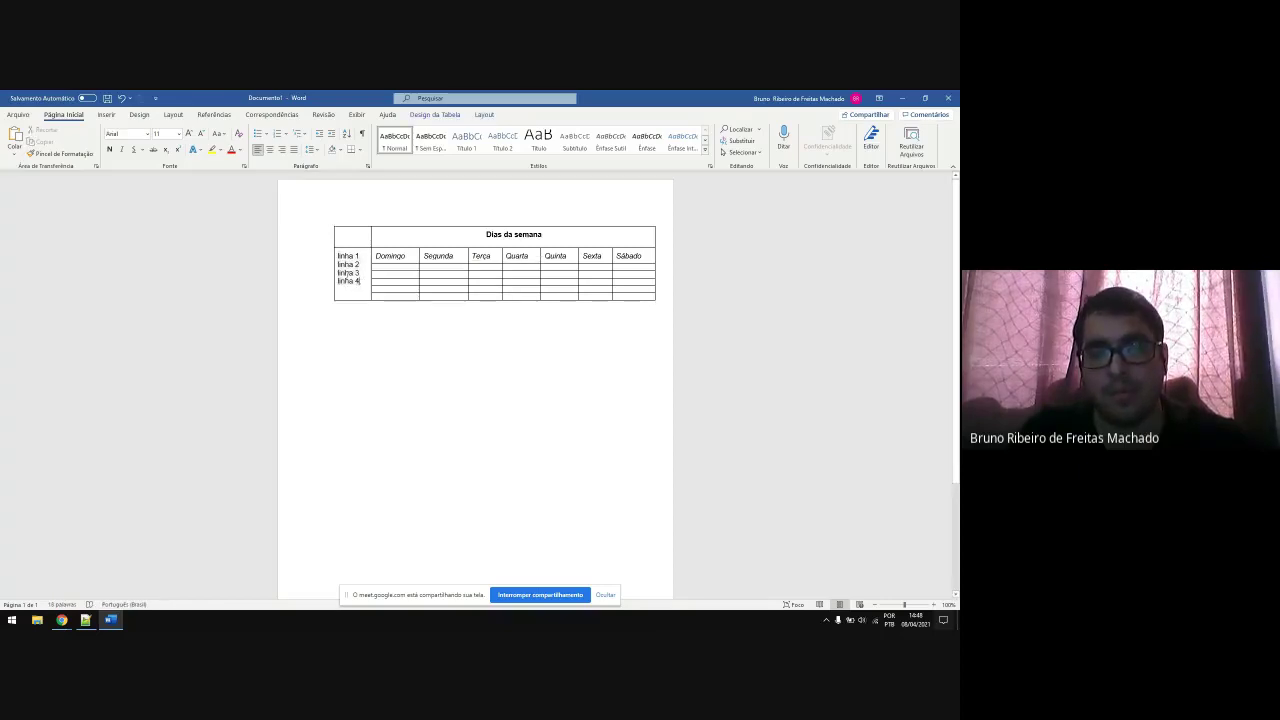
key(Delete)
text(Horário)
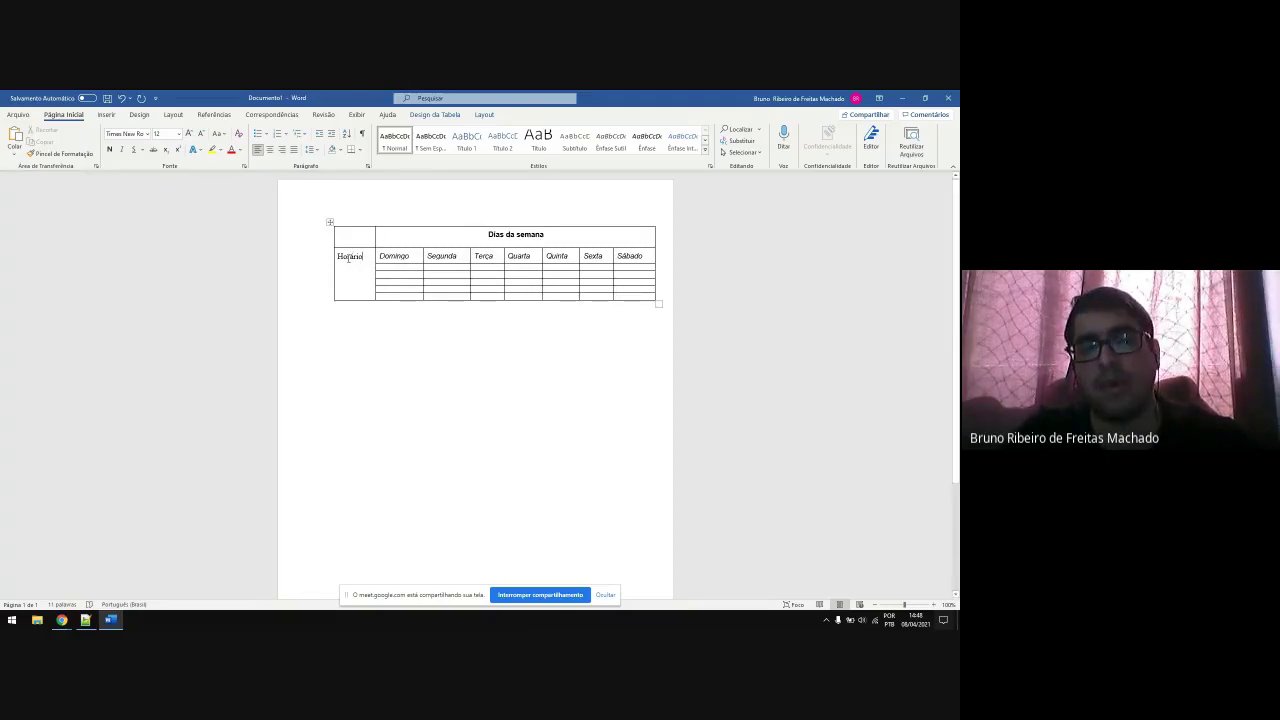
Step: Rotate the Horário text to read vertically from bottom to top and center it both ways in its cell
double_click(348, 258)
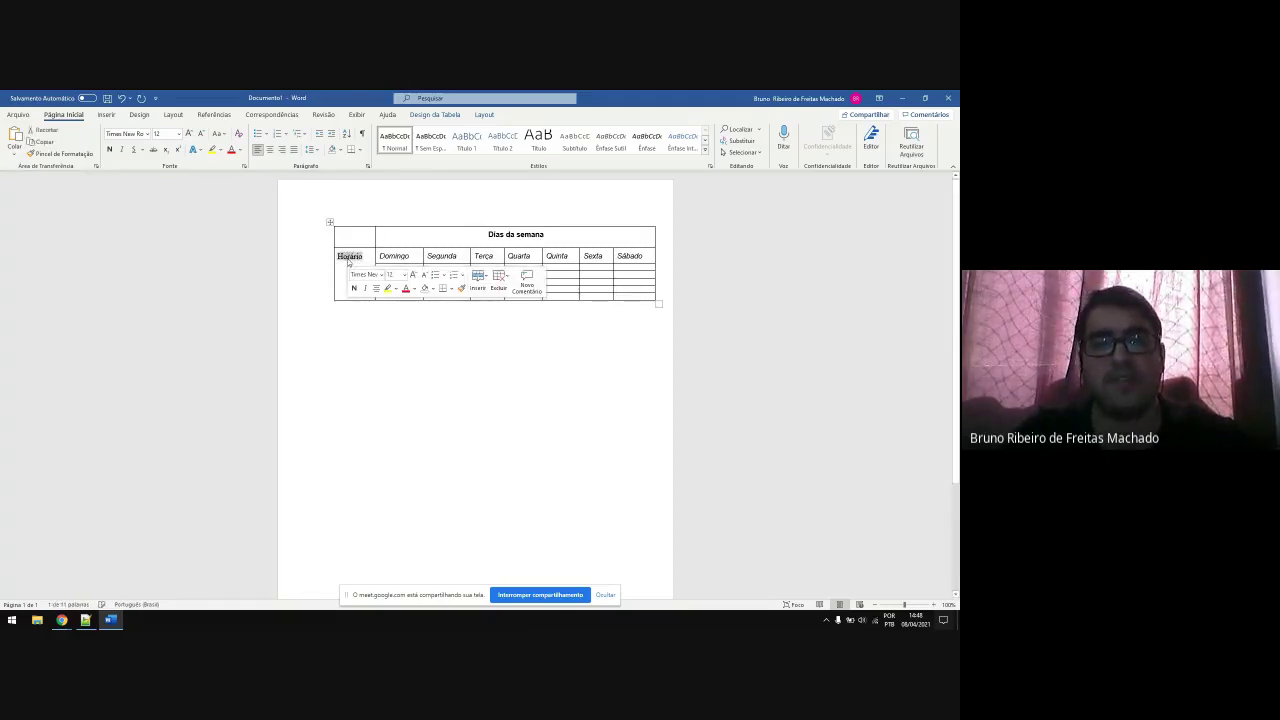
click(484, 114)
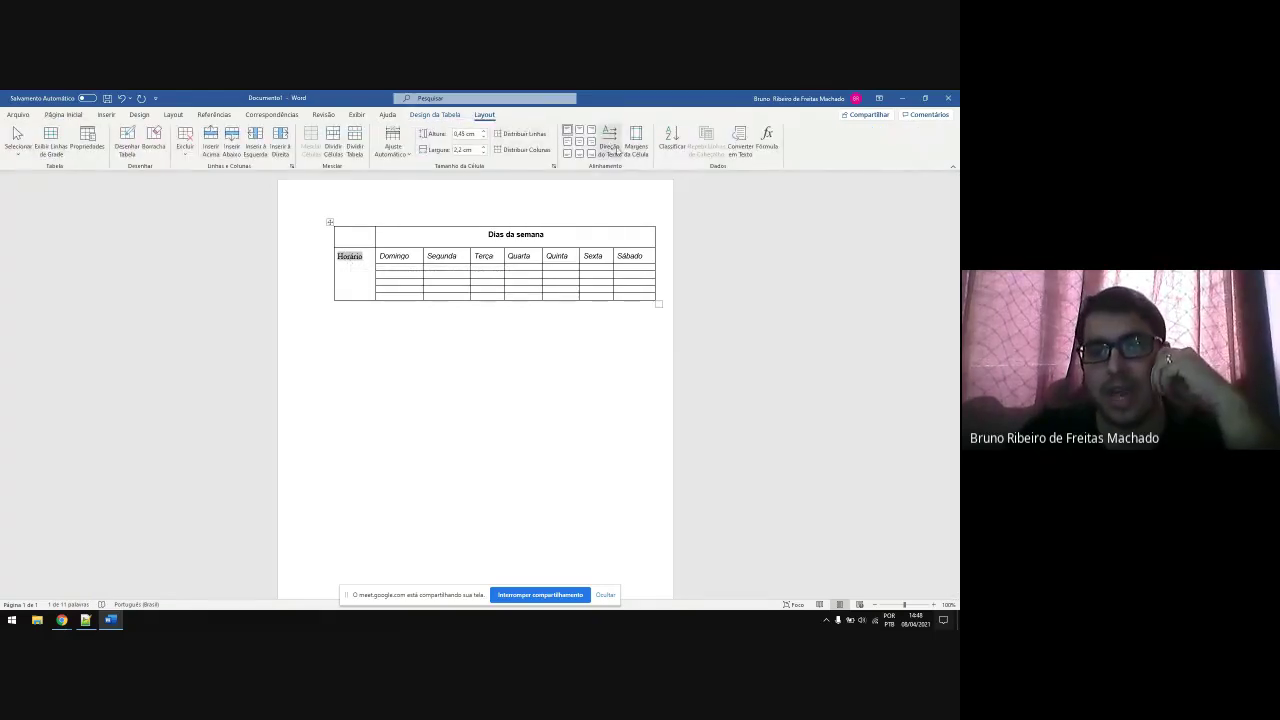
click(613, 148)
click(613, 148)
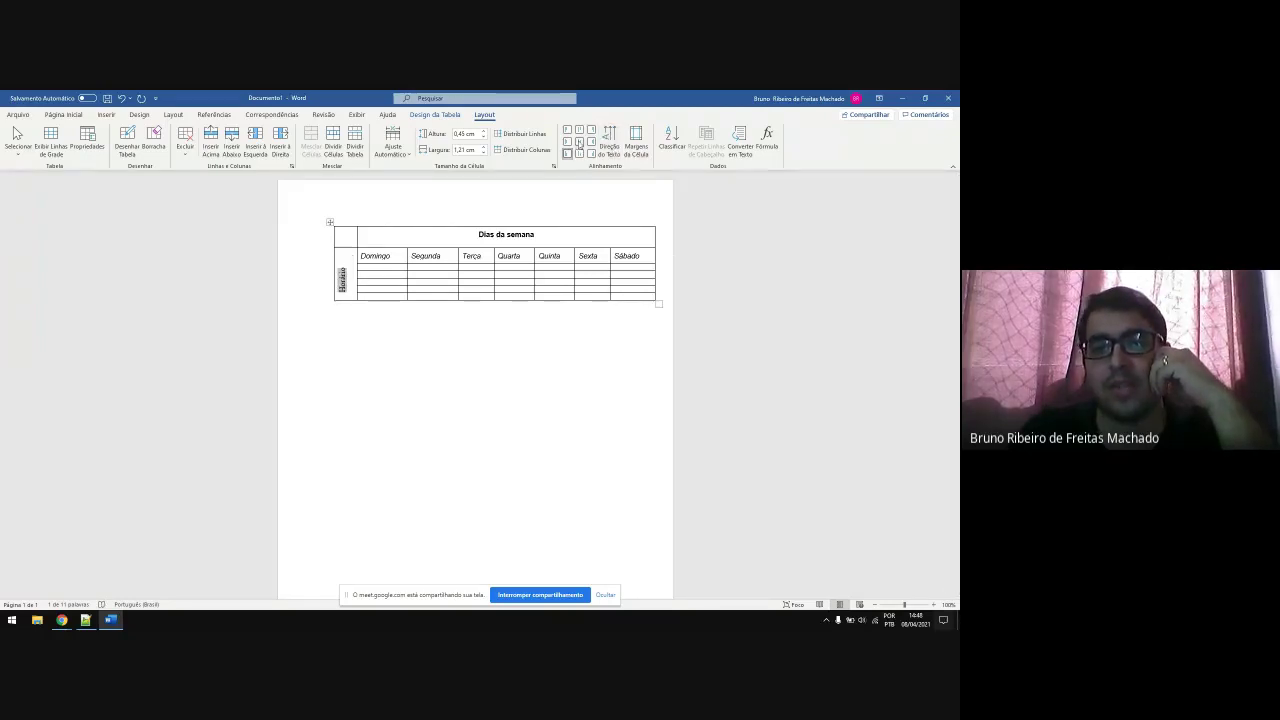
click(579, 141)
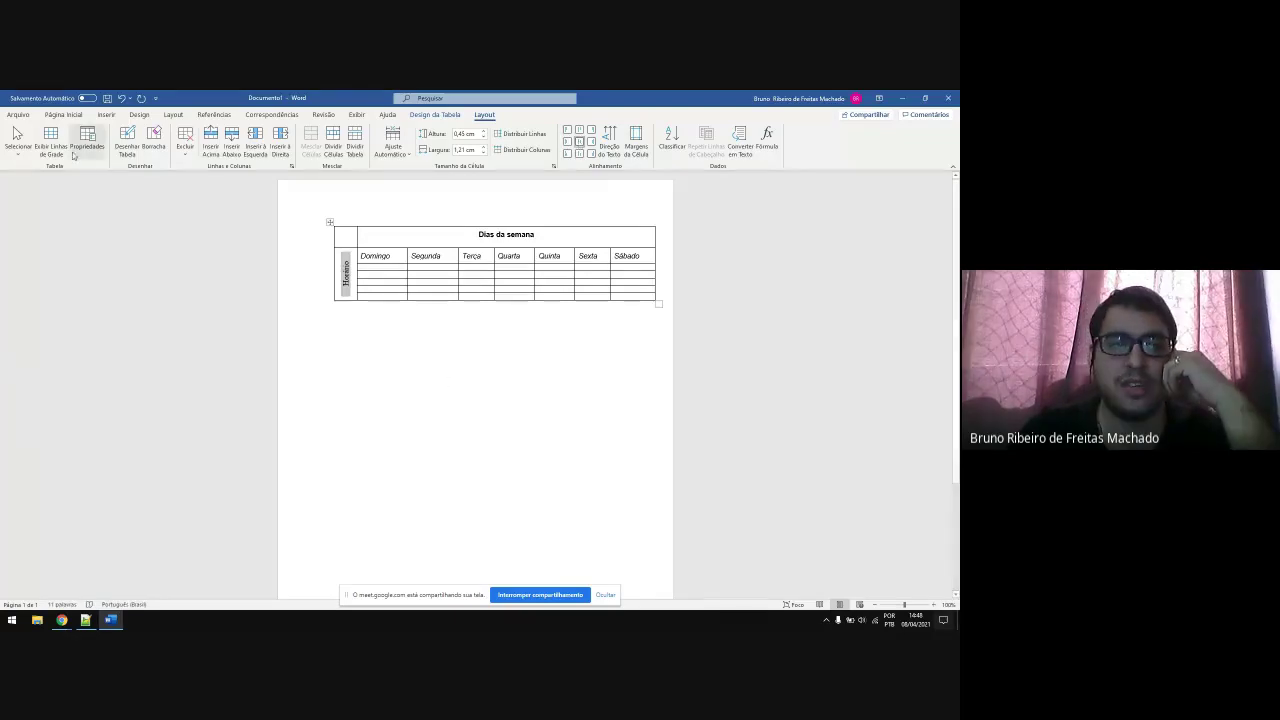
Step: Set the font size of the vertical Horário text to 18 and deselect it
click(66, 115)
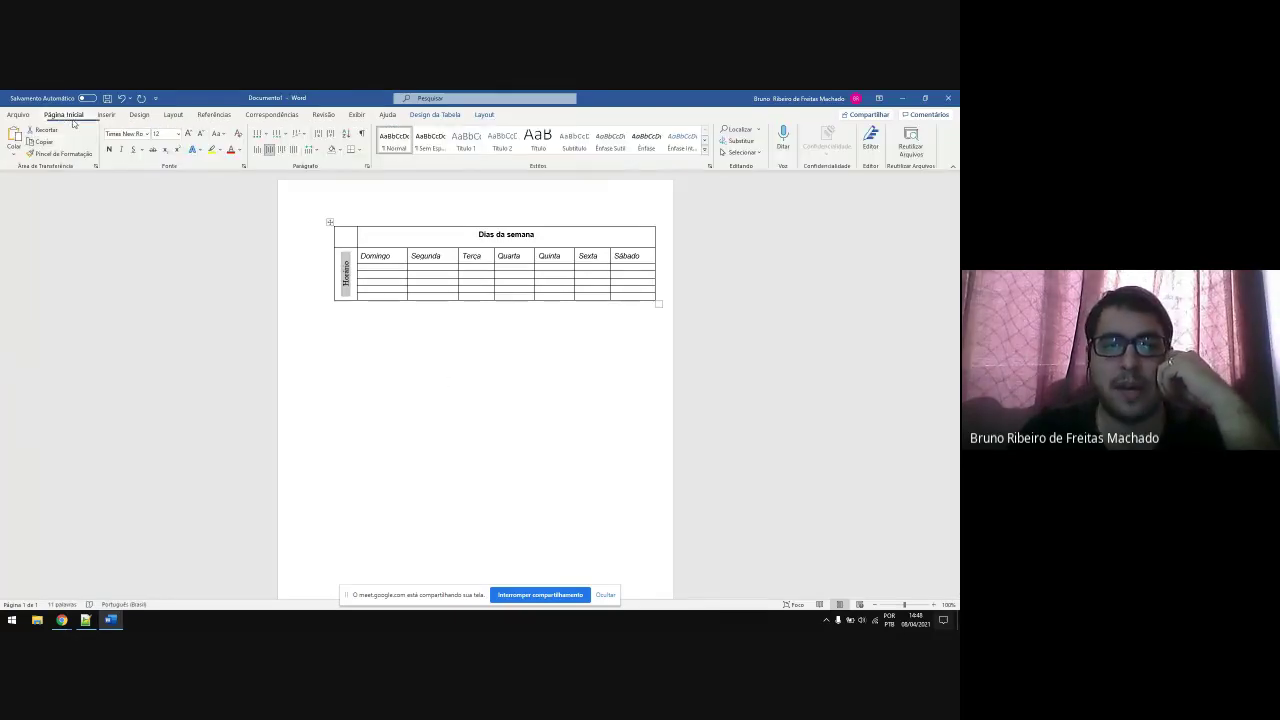
click(178, 133)
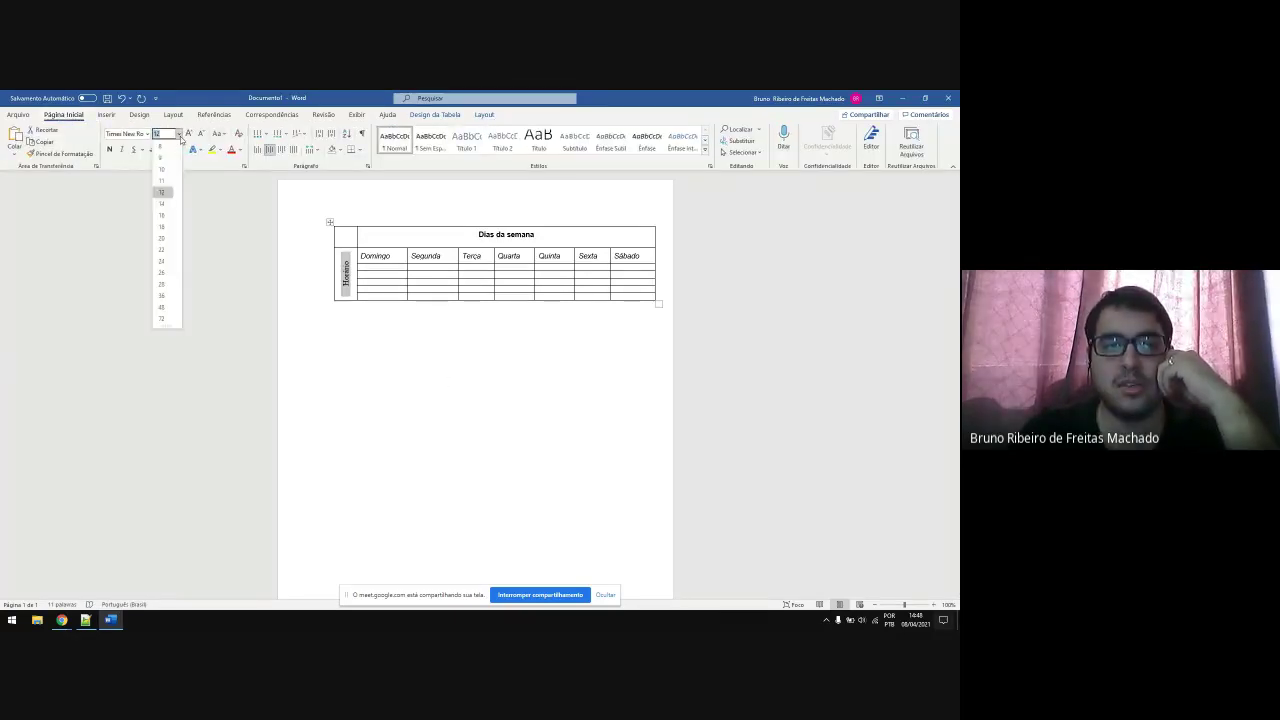
click(163, 228)
click(462, 338)
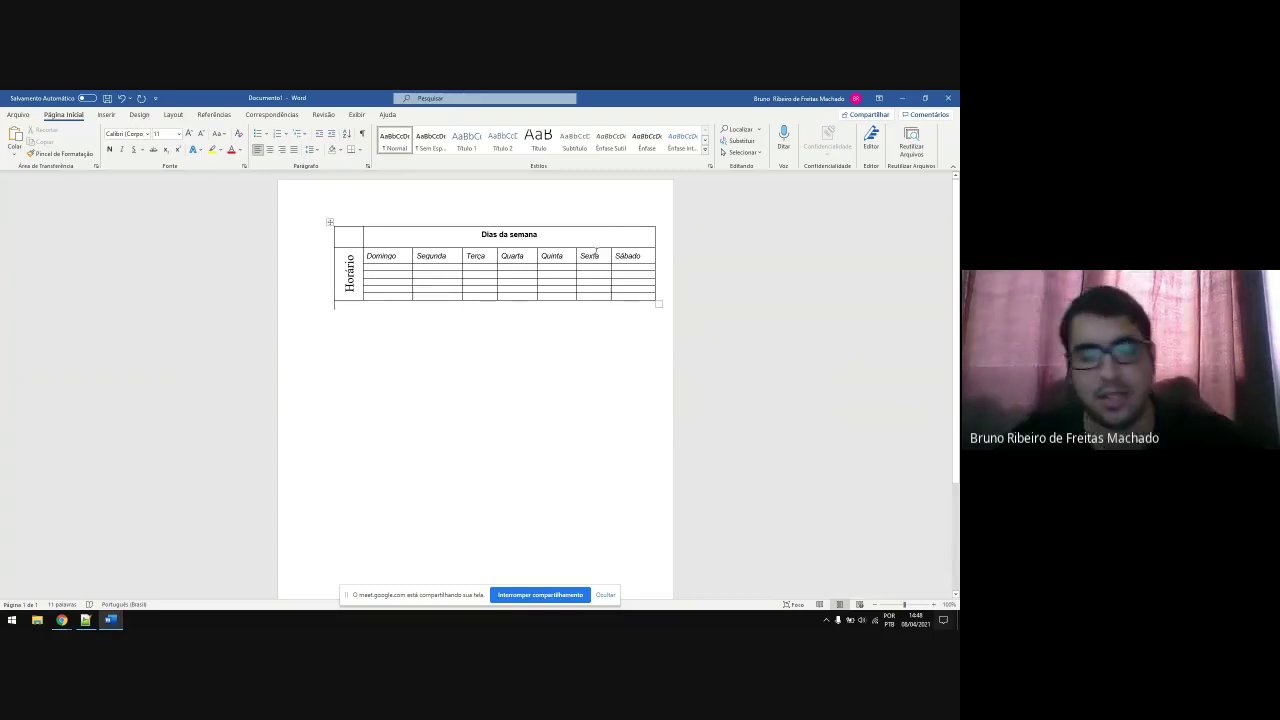
Step: Check the Google Meet call, return to the Word table and show the table layout options for the Horário cell
key(alt+Tab)
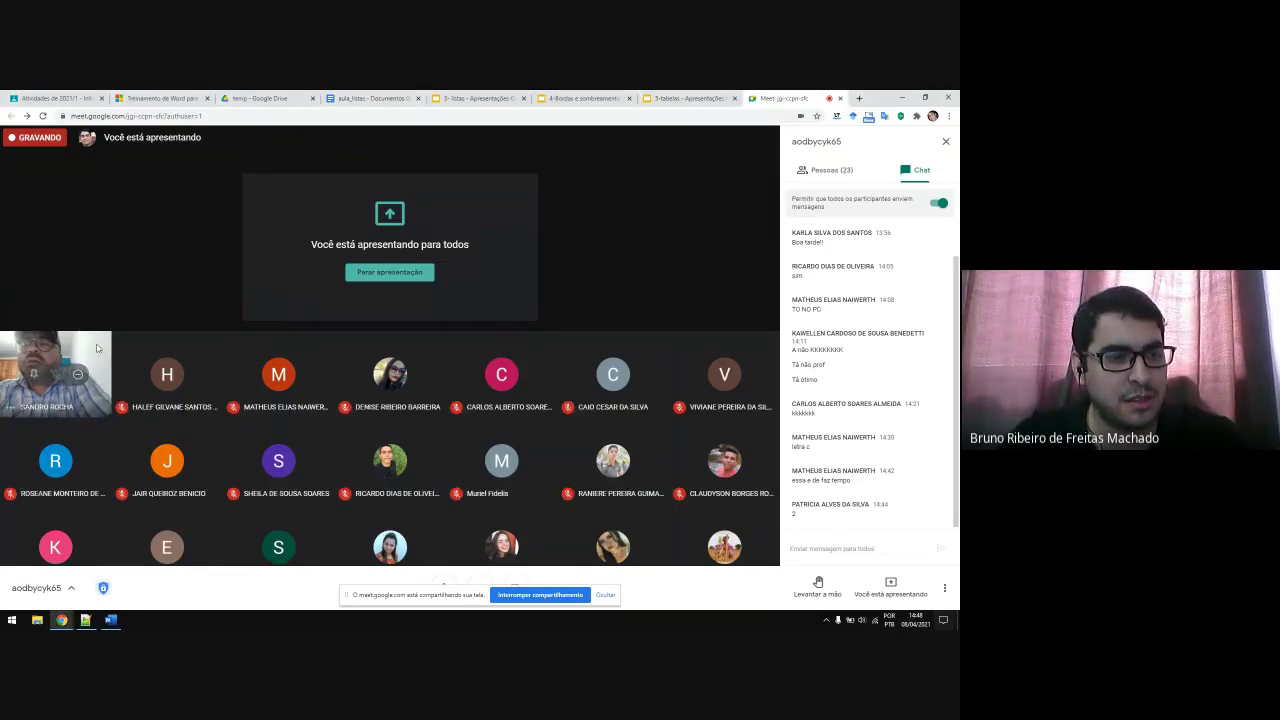
key(alt+Tab)
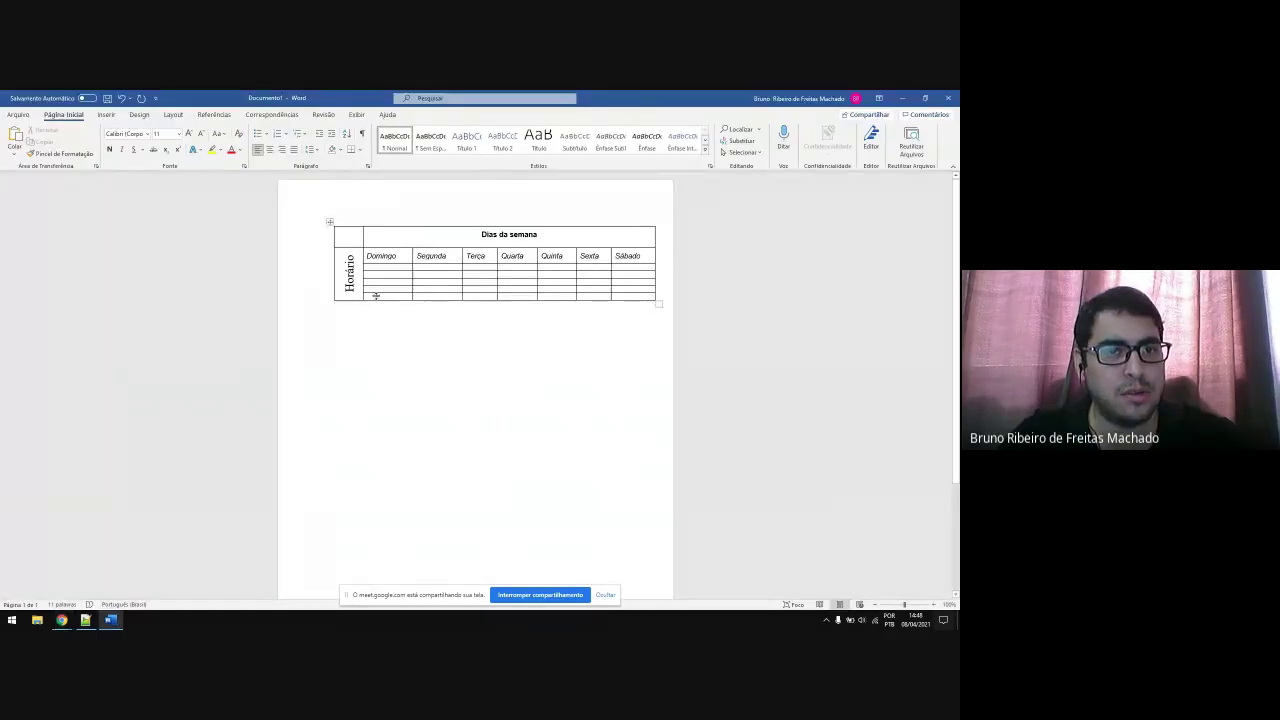
click(350, 262)
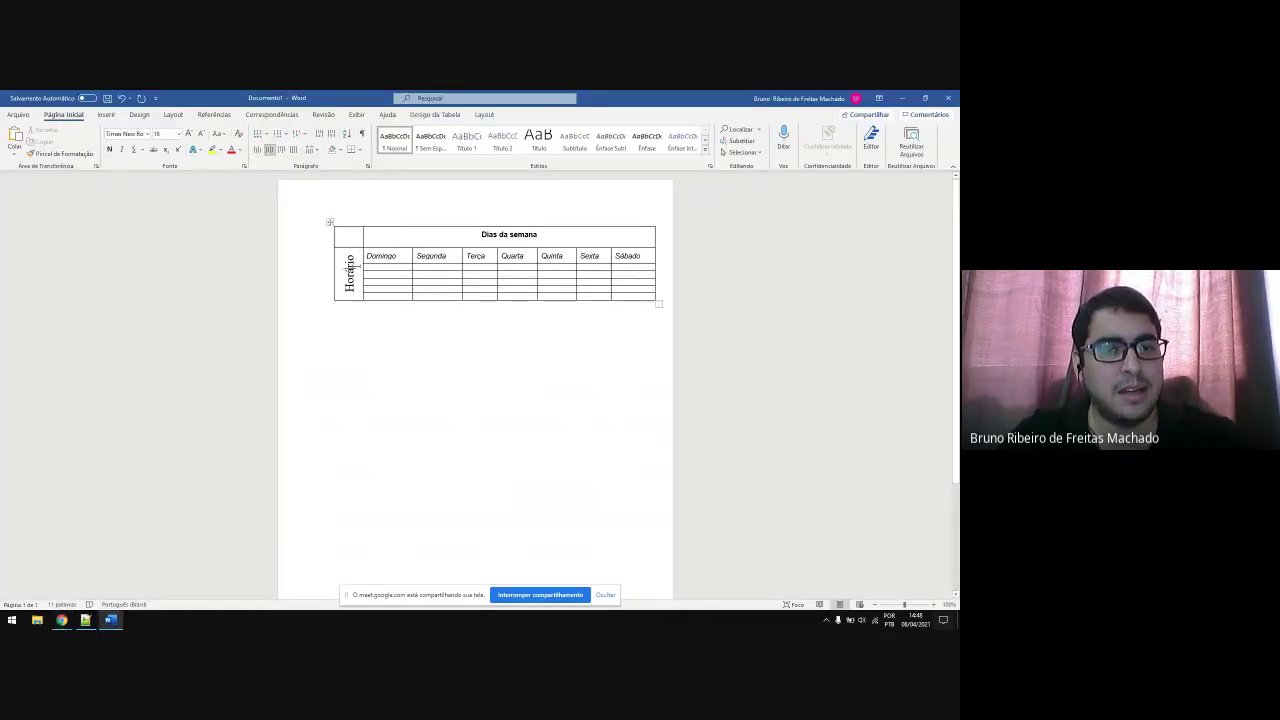
click(484, 114)
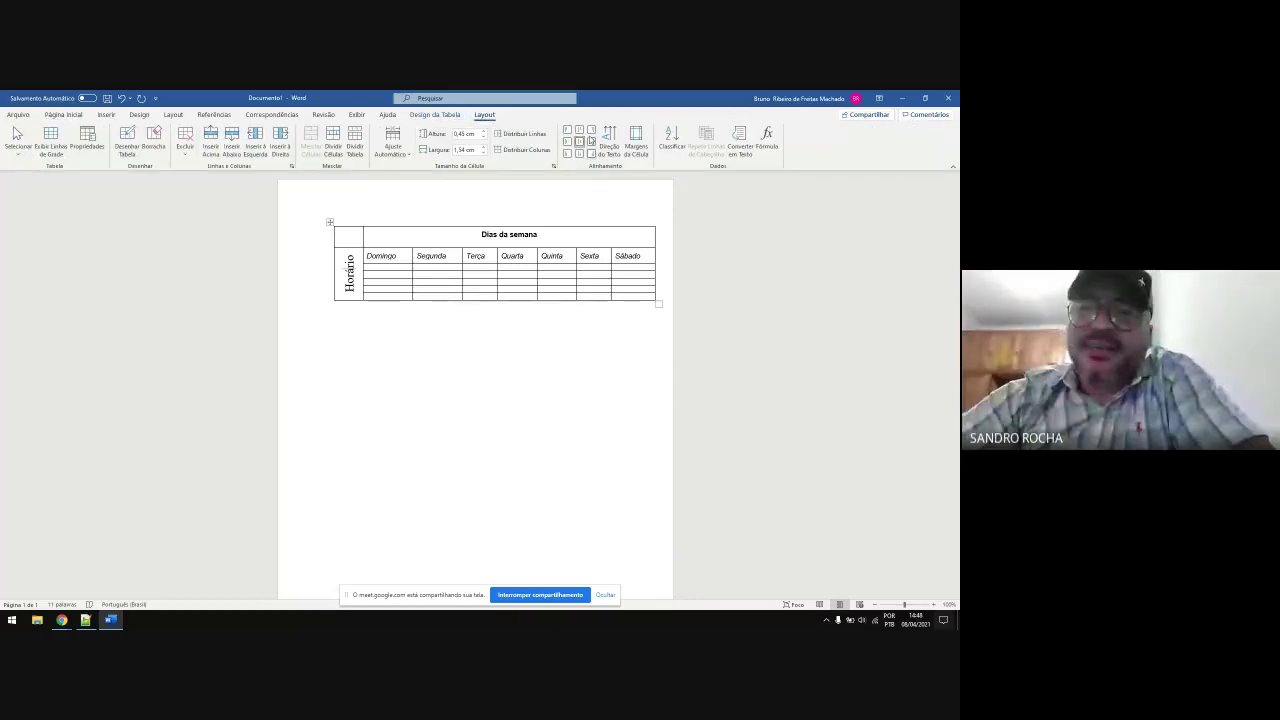
Step: Switch from Word to the aula_listas document in the browser and clear the table selection
key(alt+Tab)
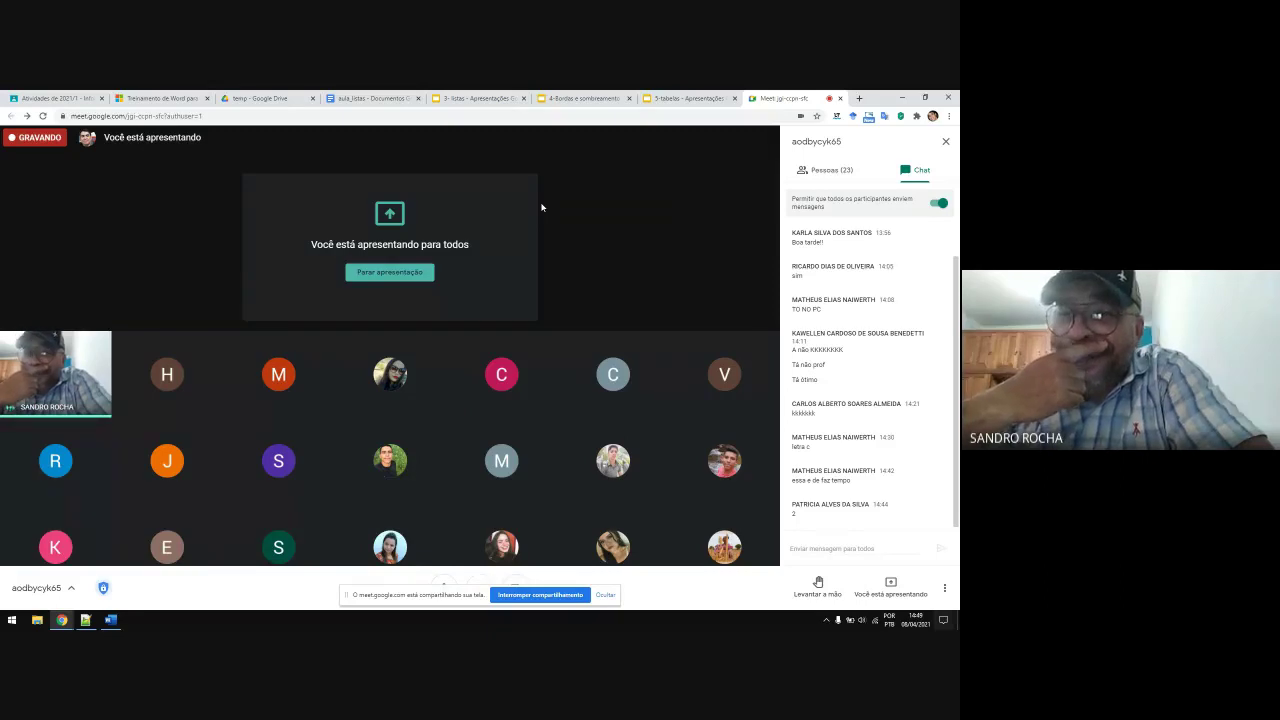
click(368, 97)
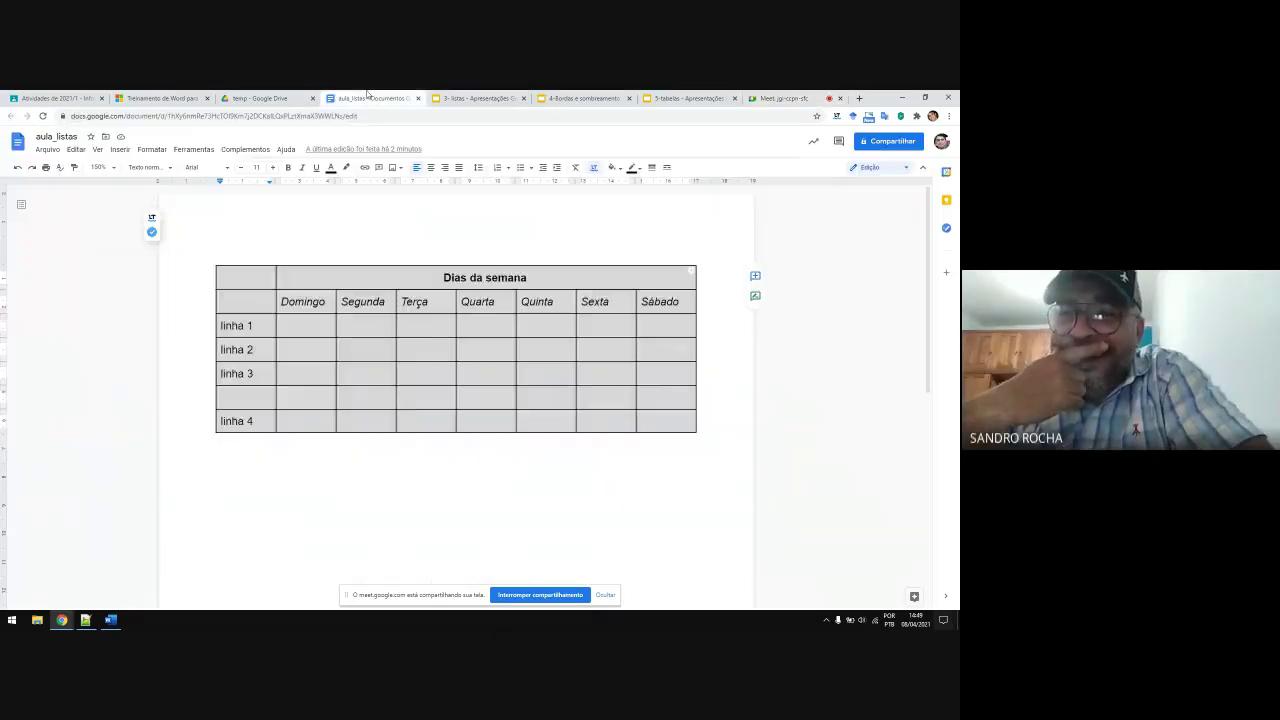
click(277, 460)
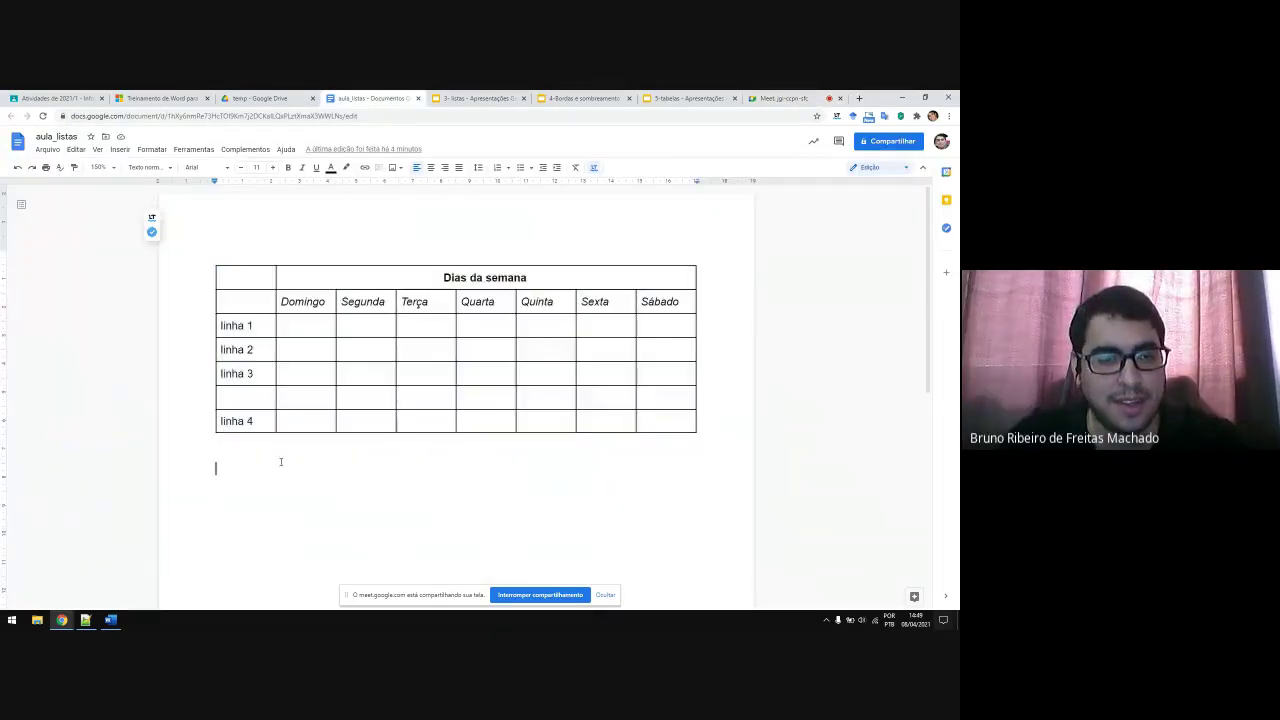
right_click(251, 400)
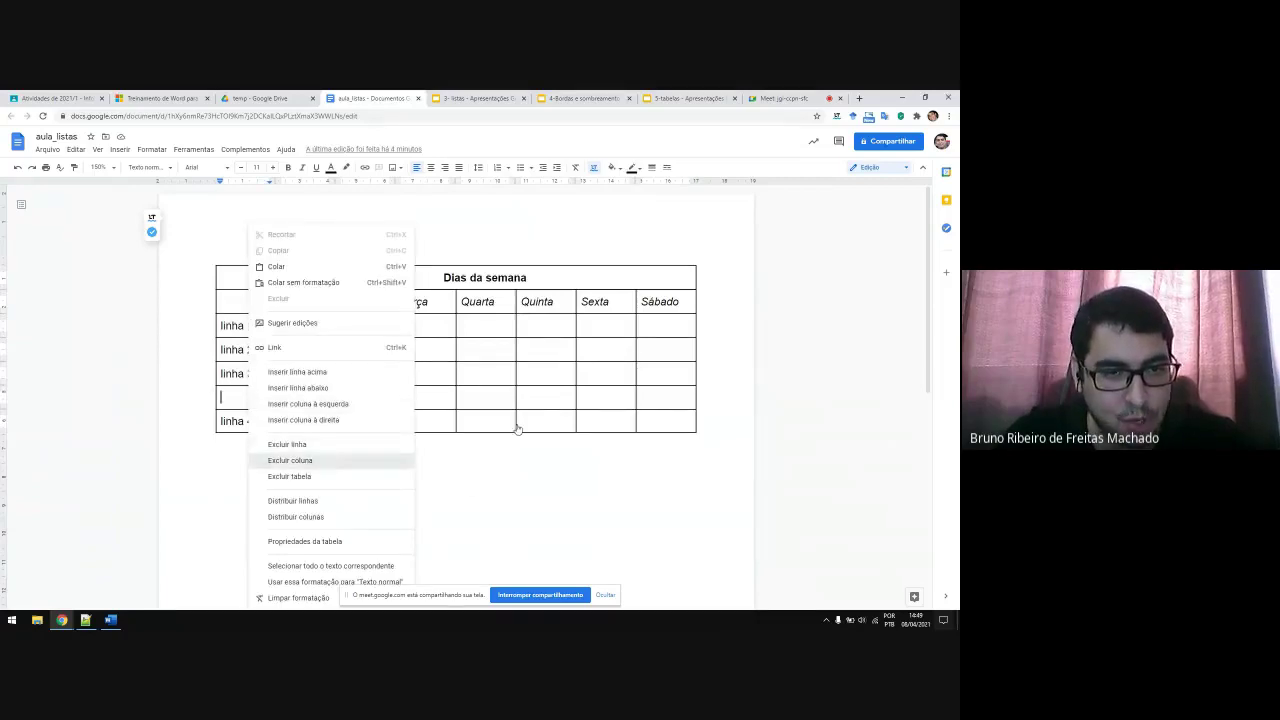
key(Return)
key(ctrl+z)
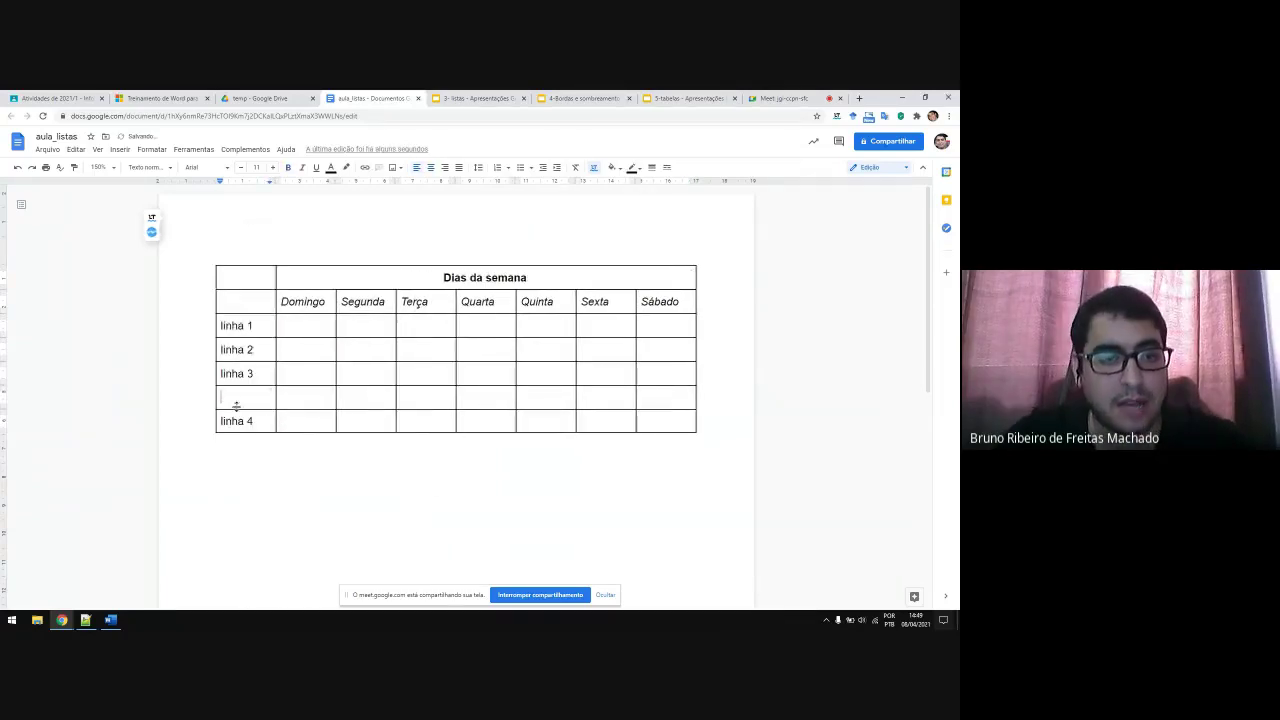
Step: Delete the empty row between linha 3 and linha 4 from the table
right_click(237, 400)
click(289, 458)
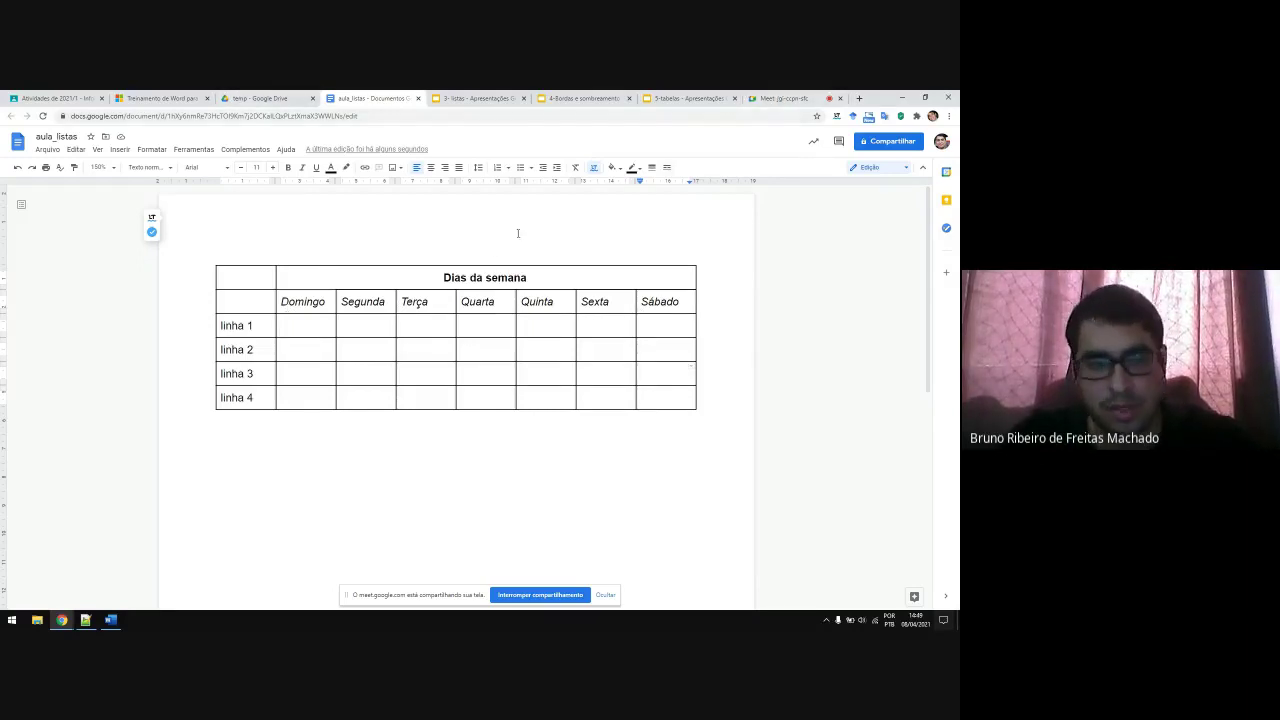
Step: Merge the blank corner cell with the Dias da semana cell across the table's first row
drag(246, 277, 542, 283)
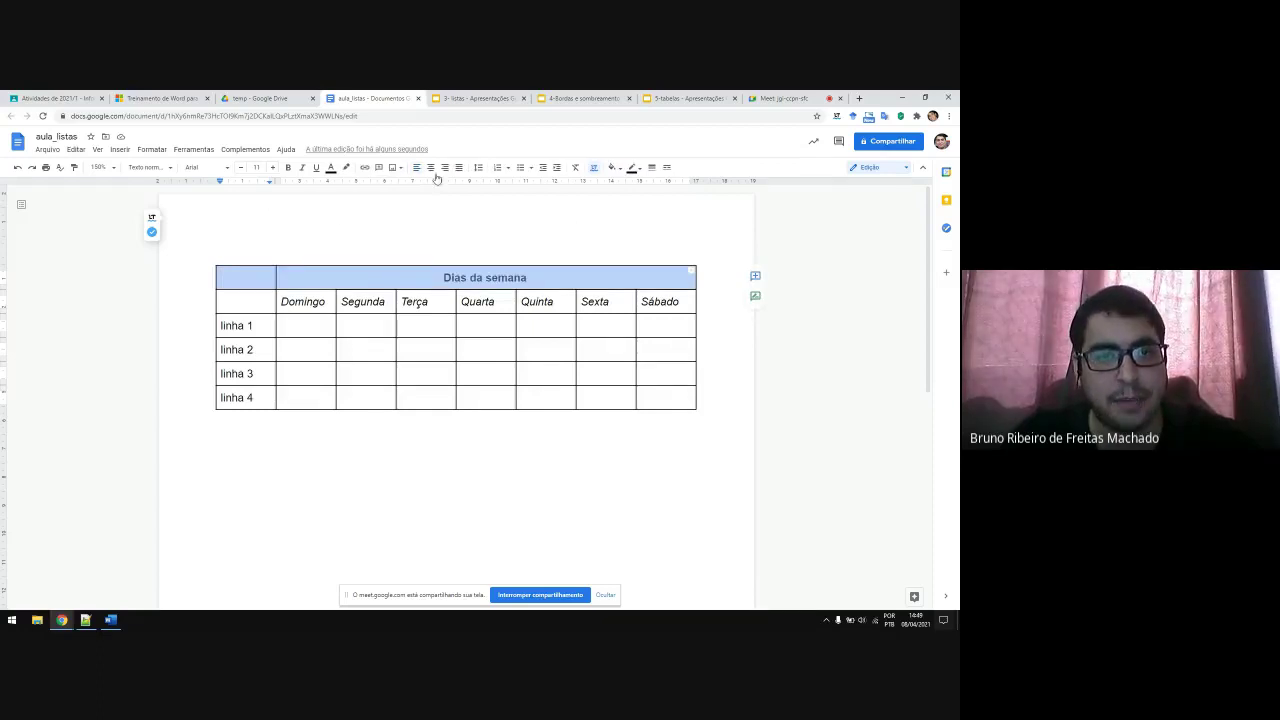
right_click(338, 278)
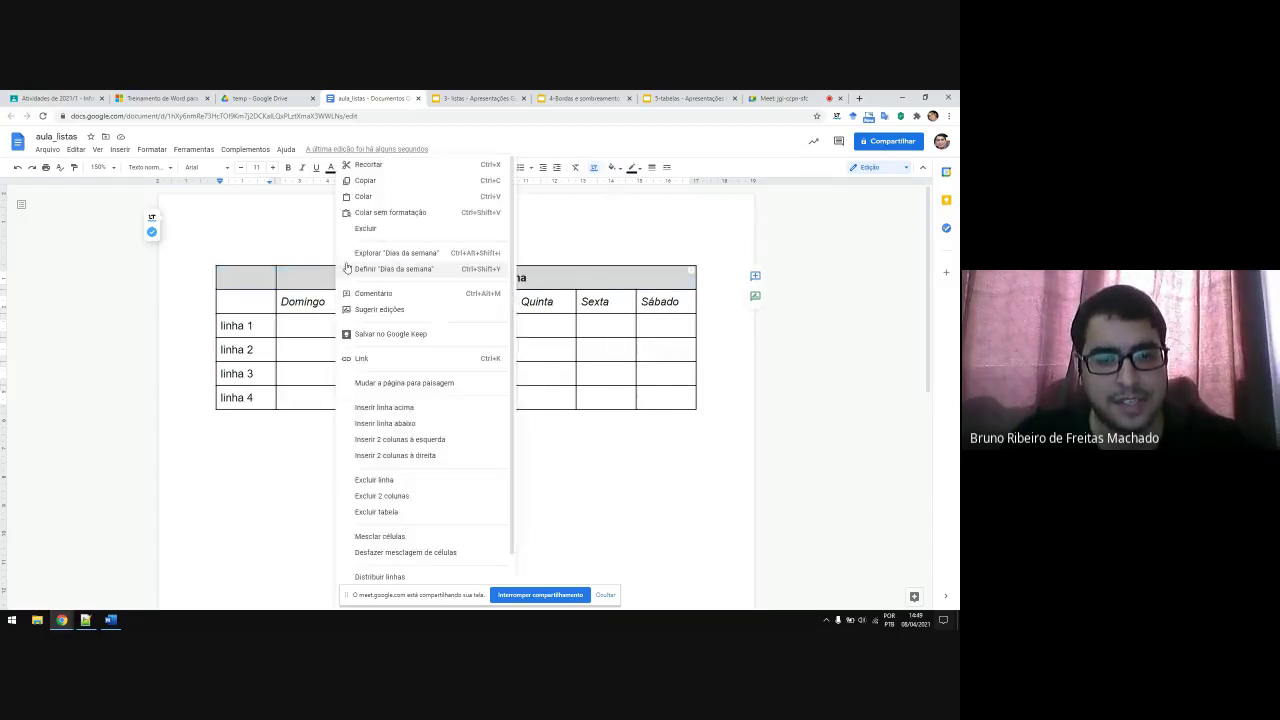
click(410, 536)
click(586, 533)
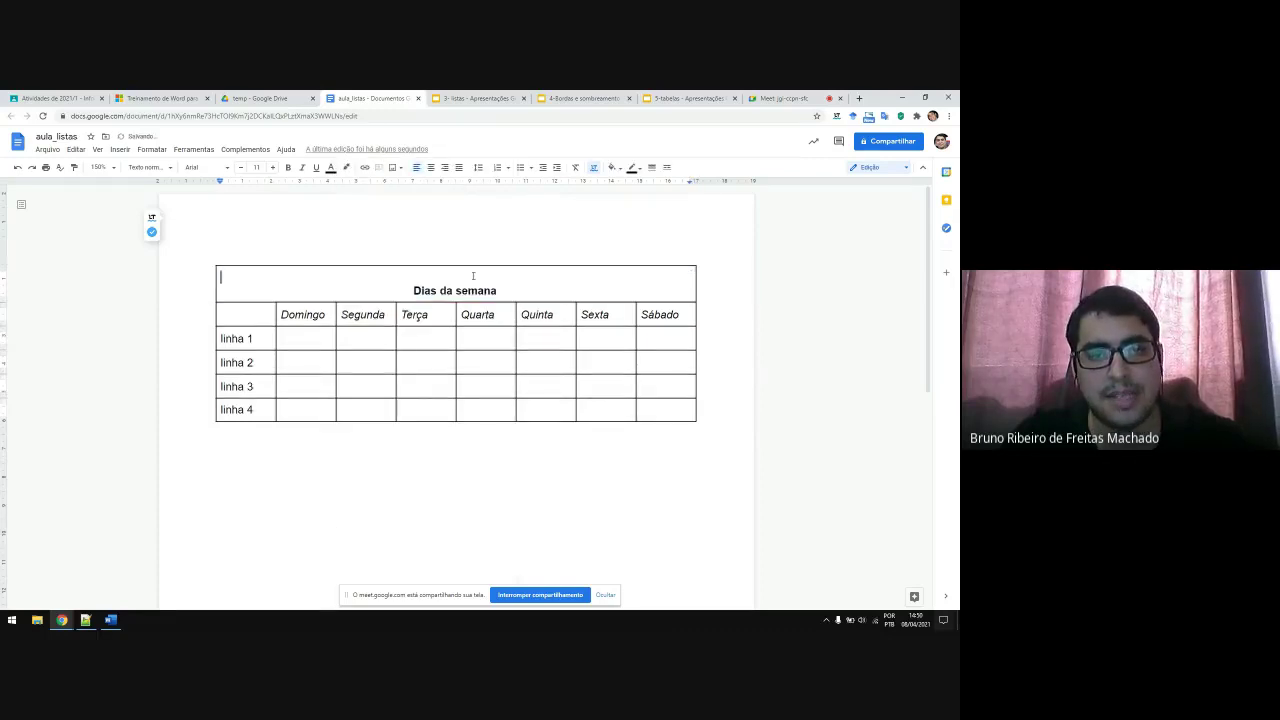
Step: Remove the blank line above Dias da semana in the merged header cell and center the text
click(413, 290)
key(ctrl+shift+l)
key(BackSpace)
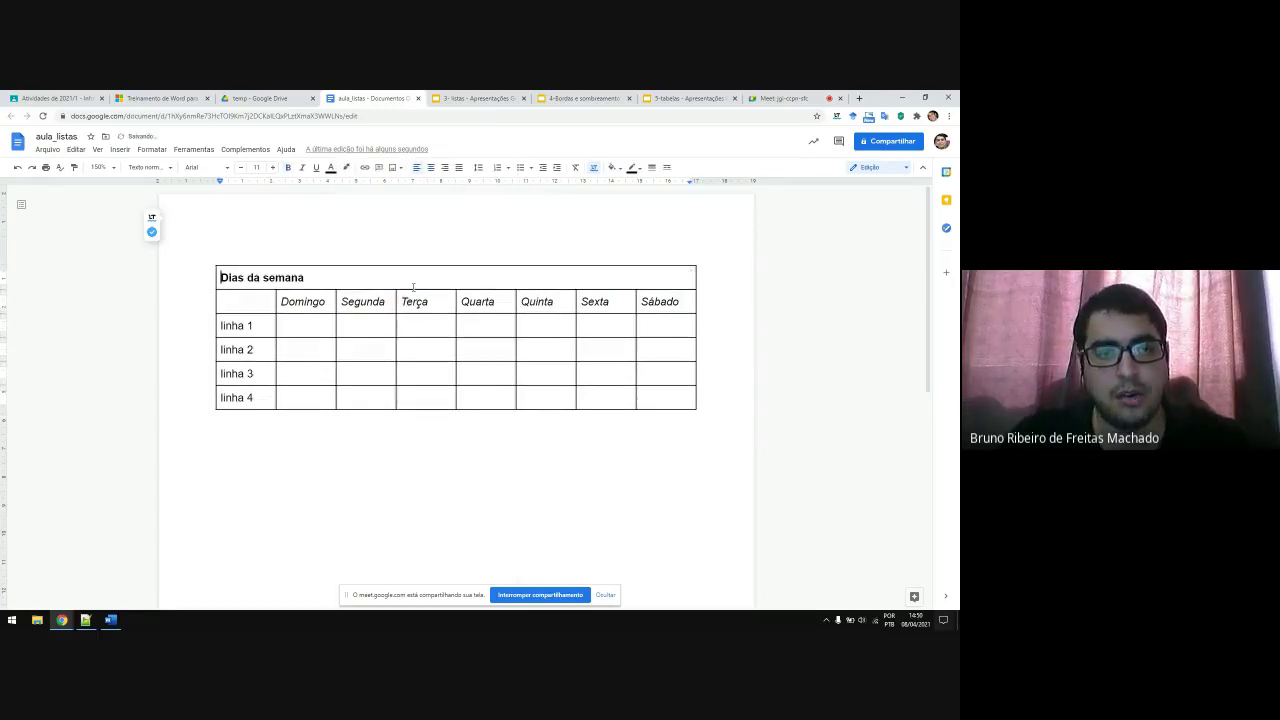
click(430, 167)
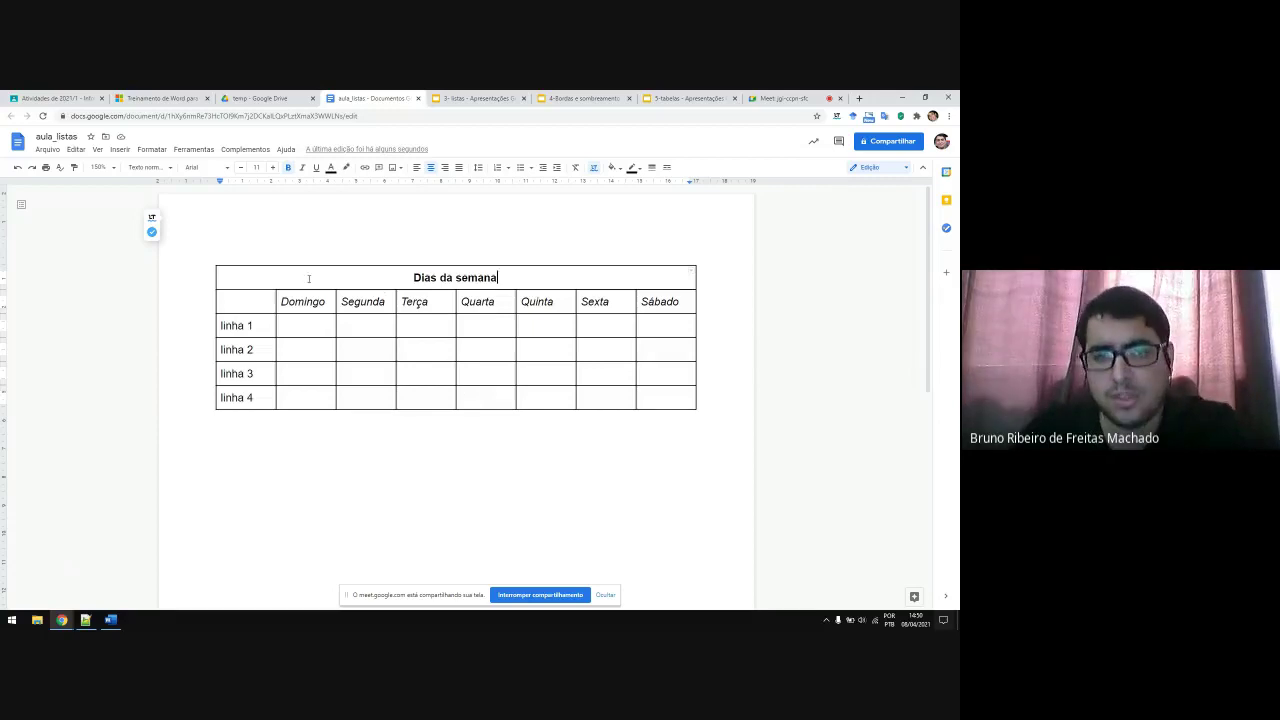
drag(233, 298, 243, 393)
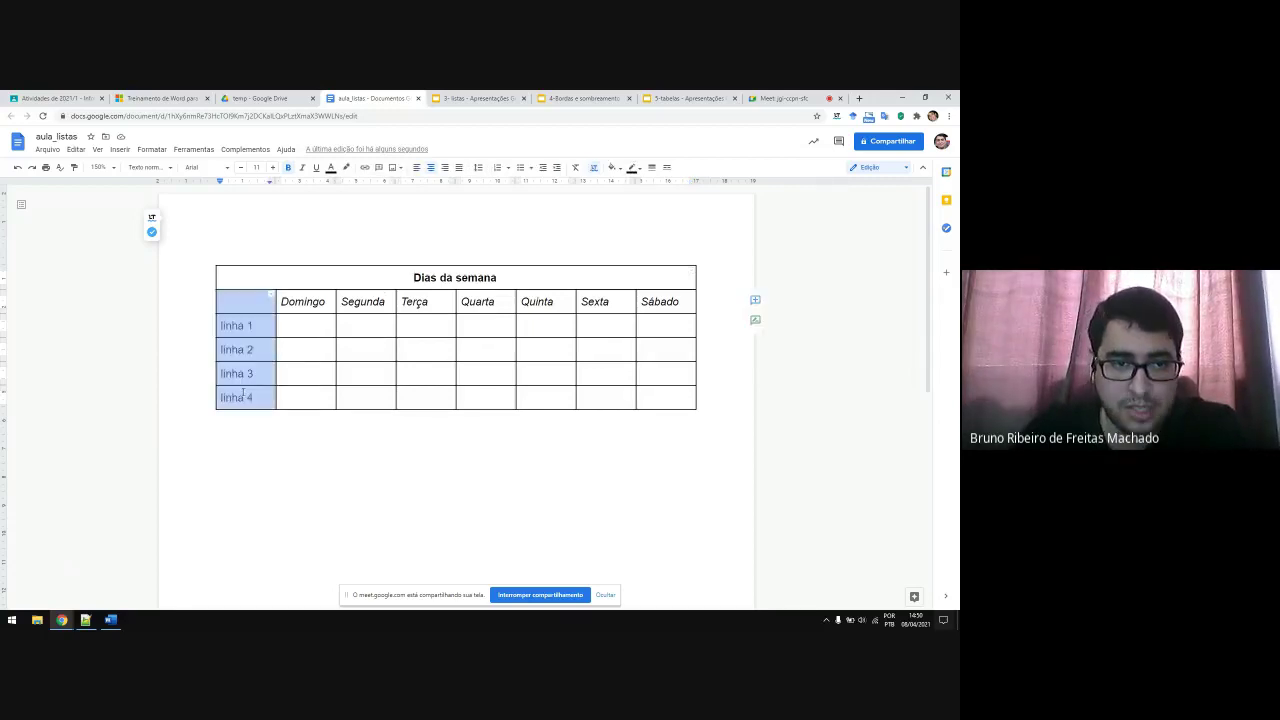
click(245, 304)
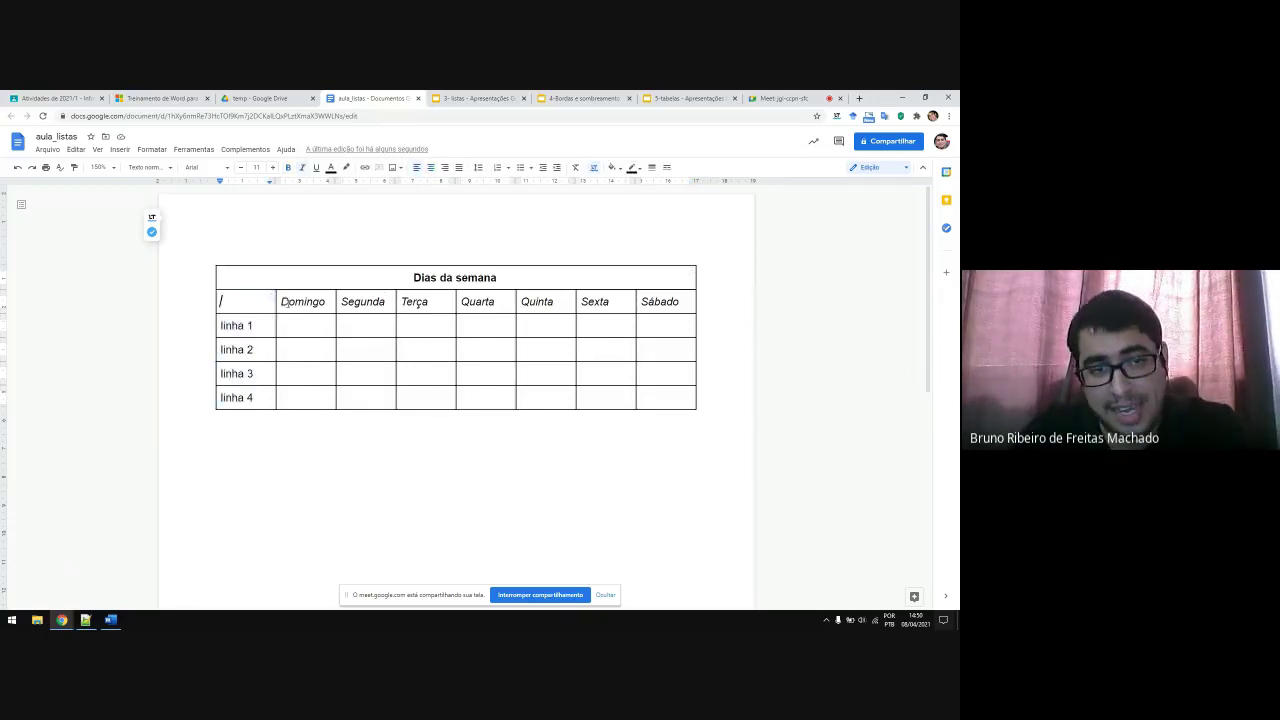
drag(281, 302, 642, 308)
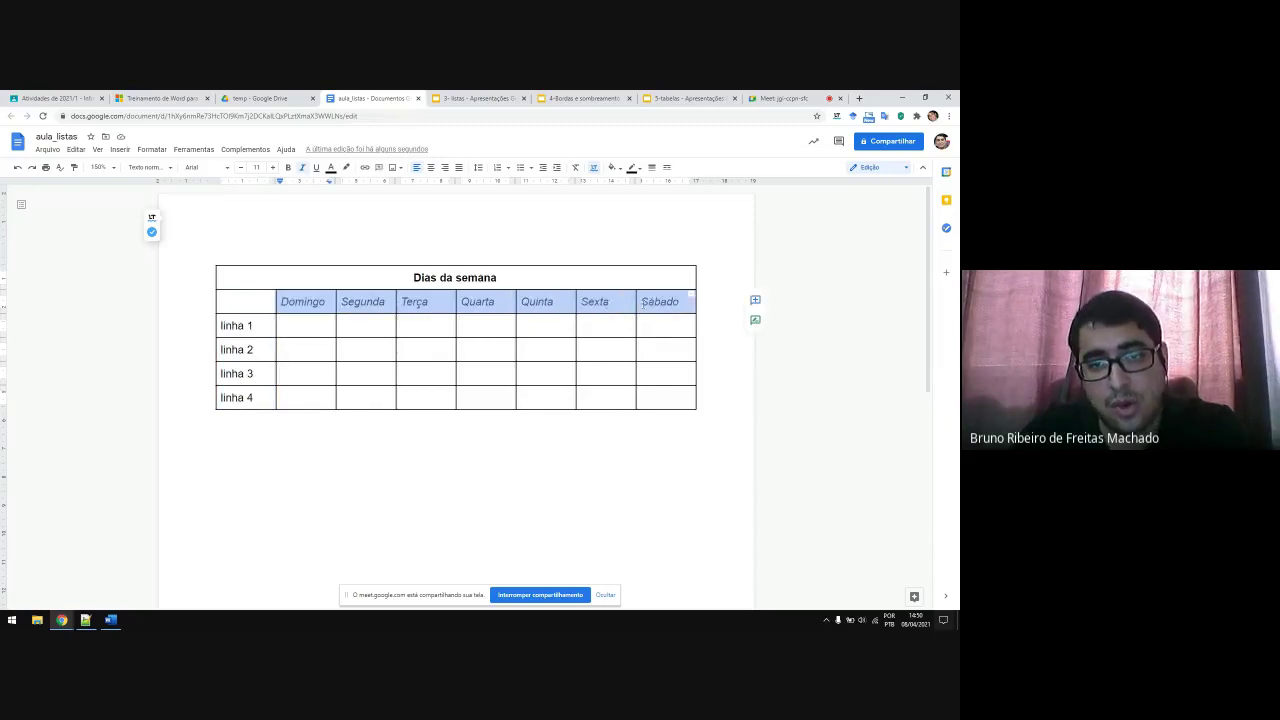
Step: Fill the merged Dias da semana header cell with a dark blue background
click(378, 279)
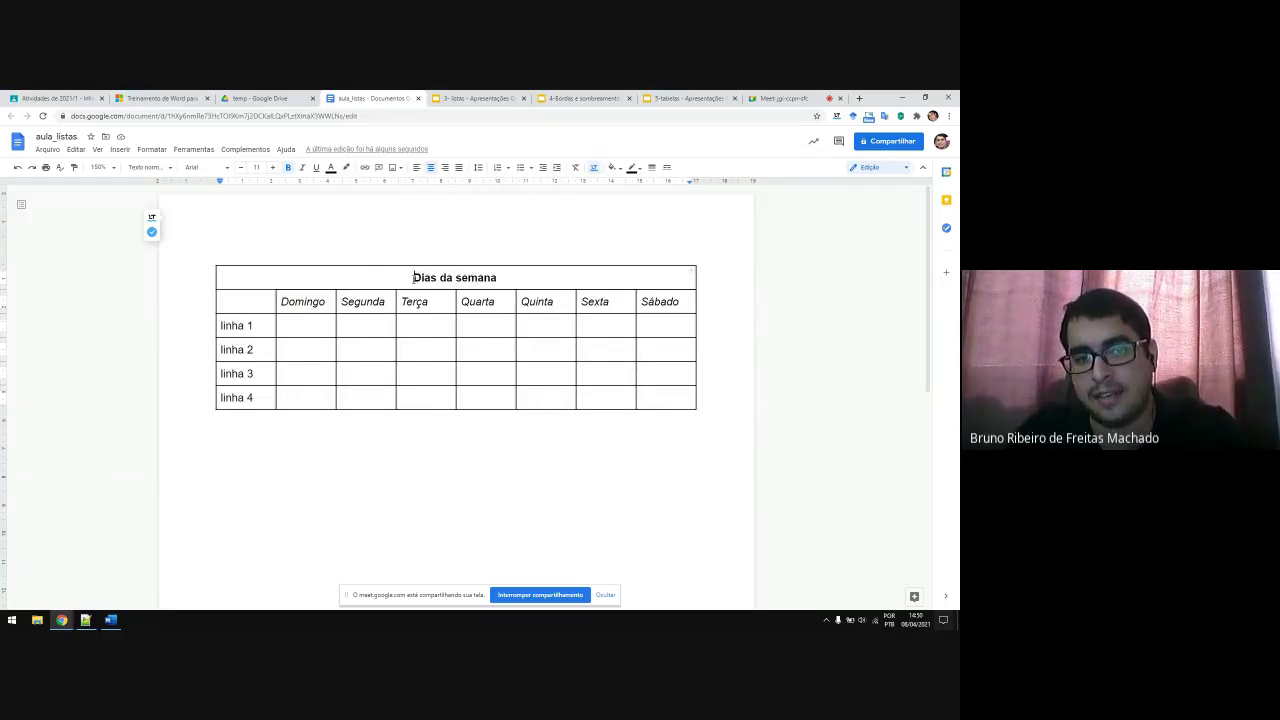
click(618, 170)
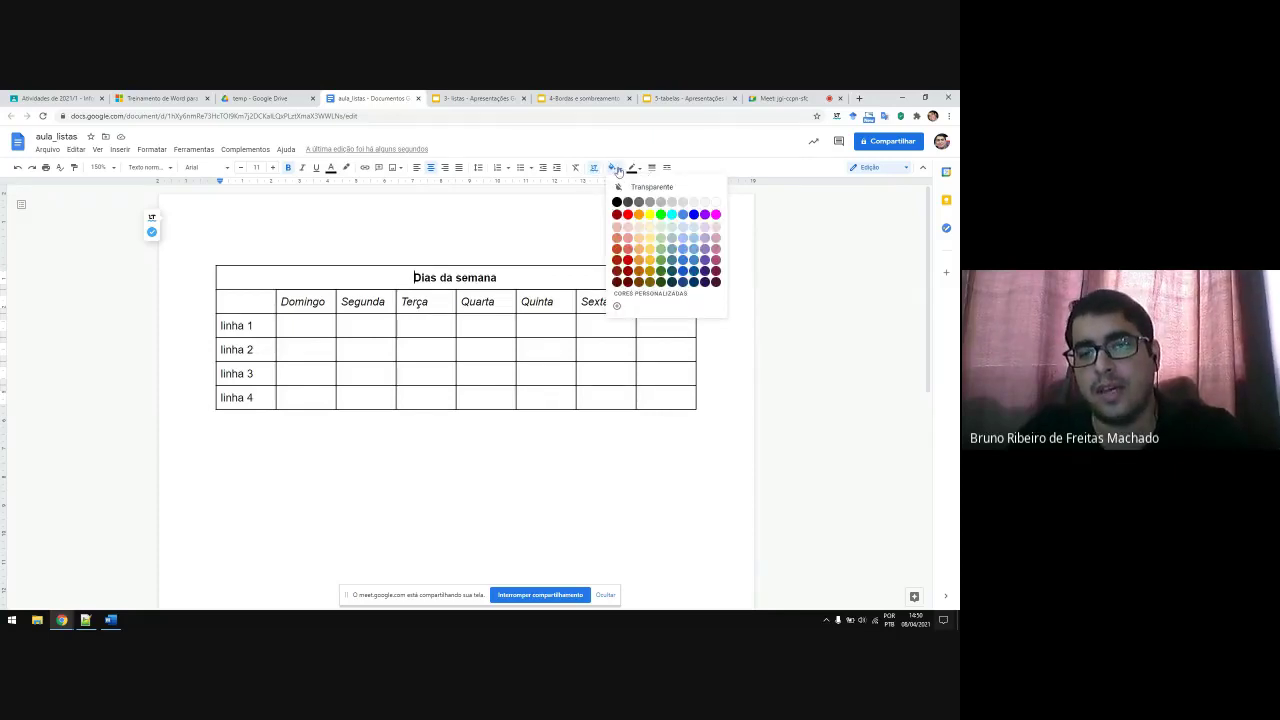
click(693, 277)
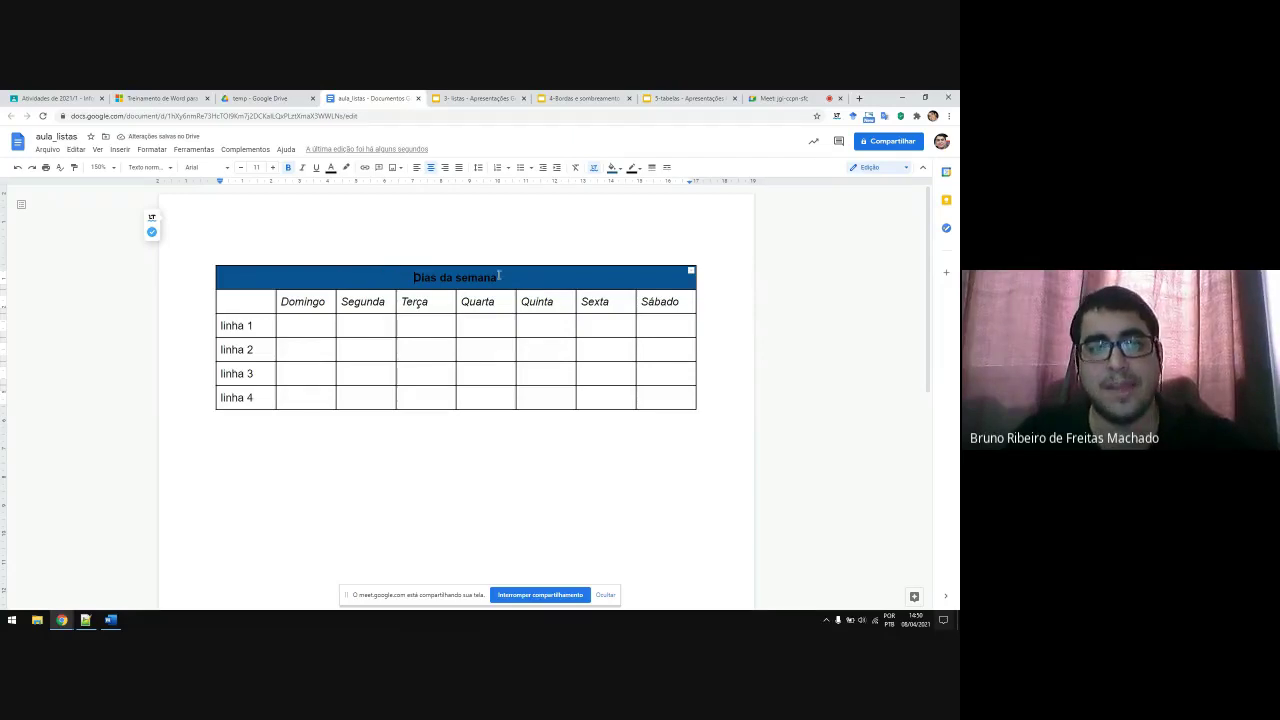
Step: Change the Dias da semana header text color to white
drag(517, 272, 411, 277)
click(411, 277)
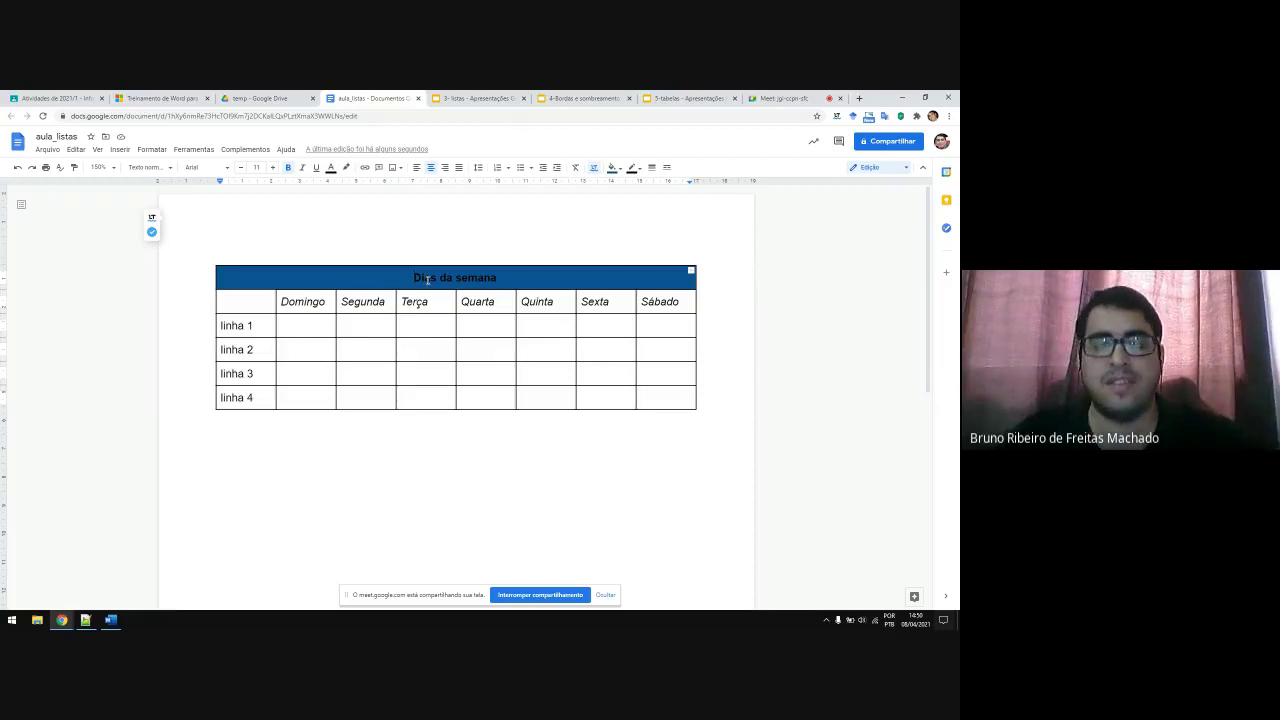
drag(425, 277, 498, 278)
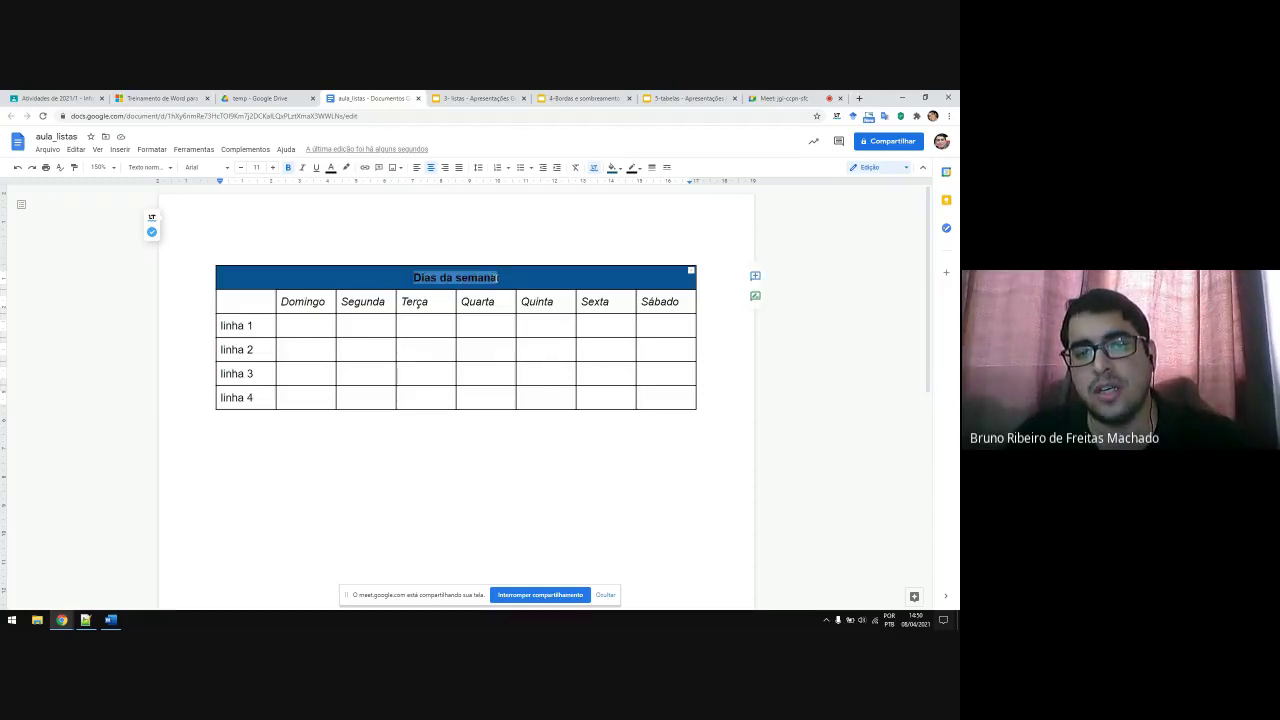
click(330, 168)
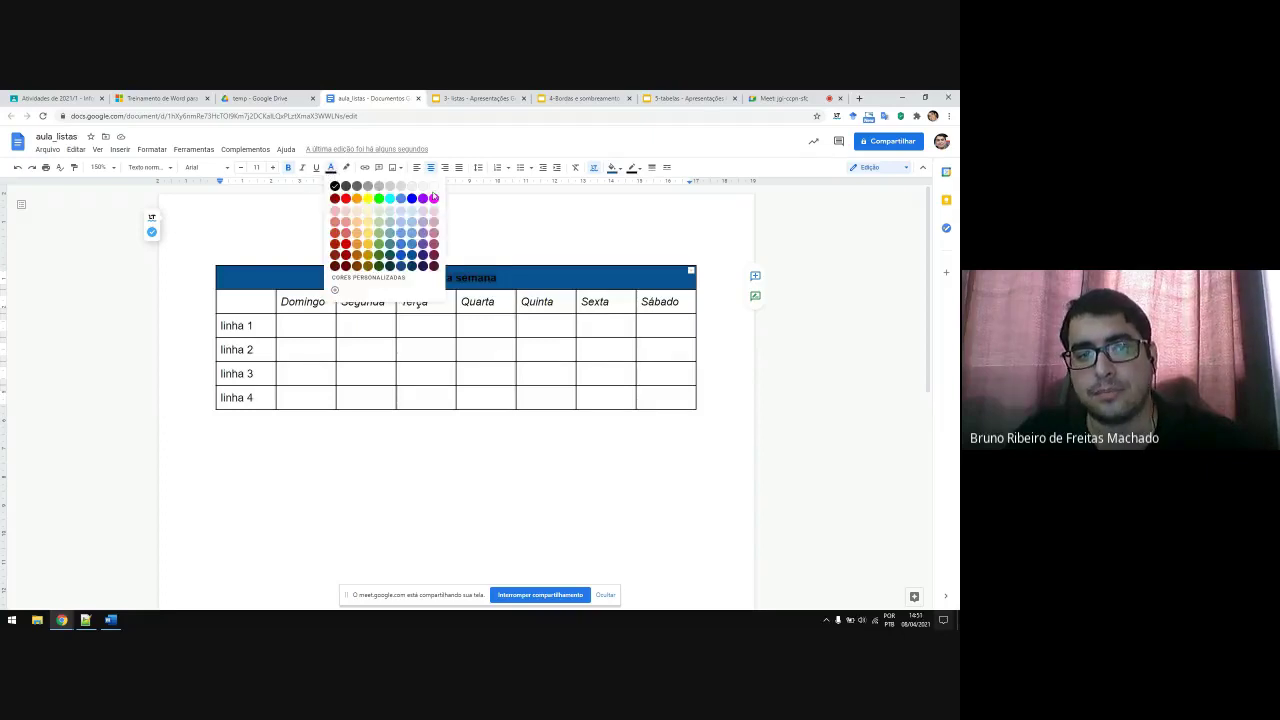
click(435, 188)
click(626, 455)
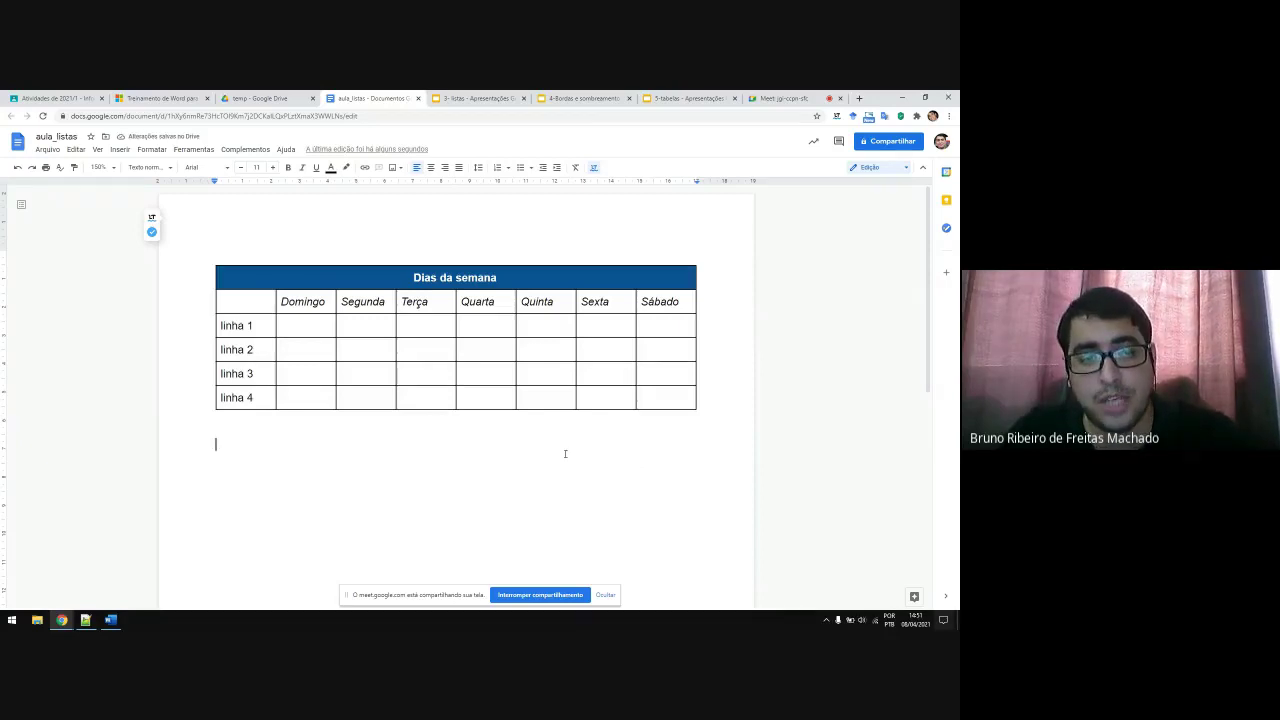
Step: Fill the whole weekday row, from the blank first cell to Sábado, with a light yellow background
click(282, 301)
drag(331, 301, 665, 301)
drag(230, 301, 665, 301)
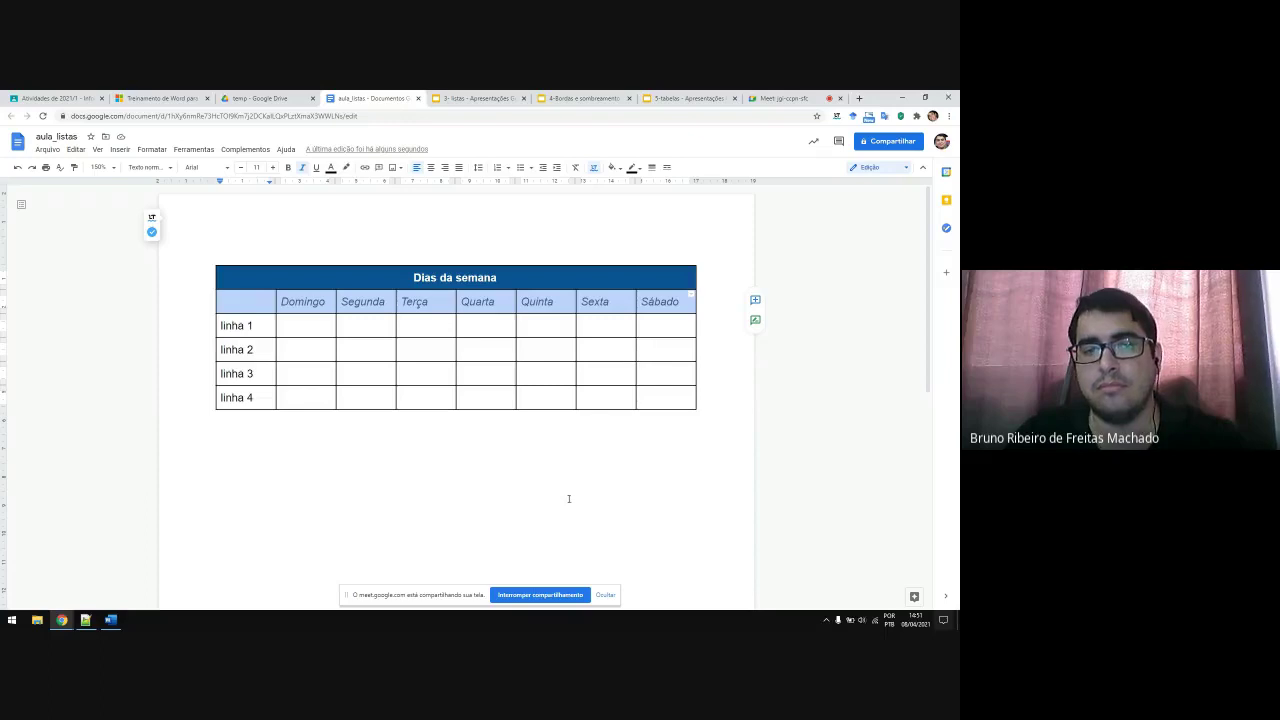
click(613, 167)
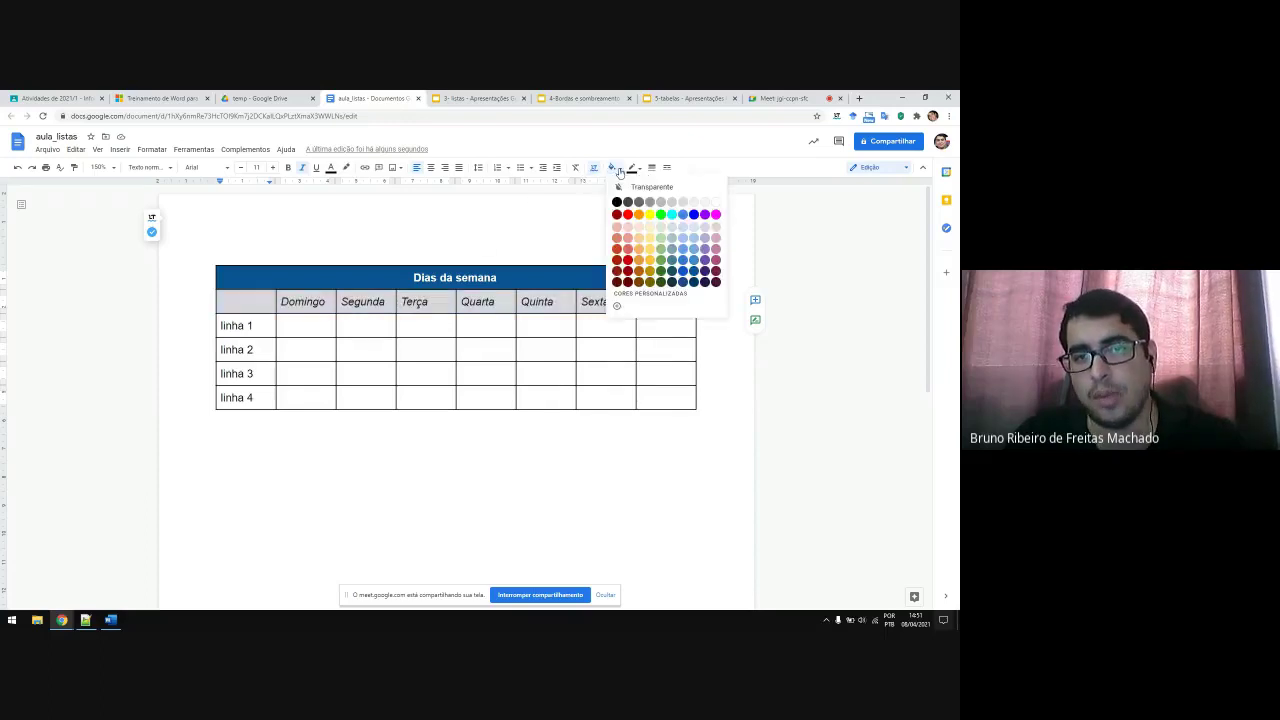
click(650, 250)
click(665, 464)
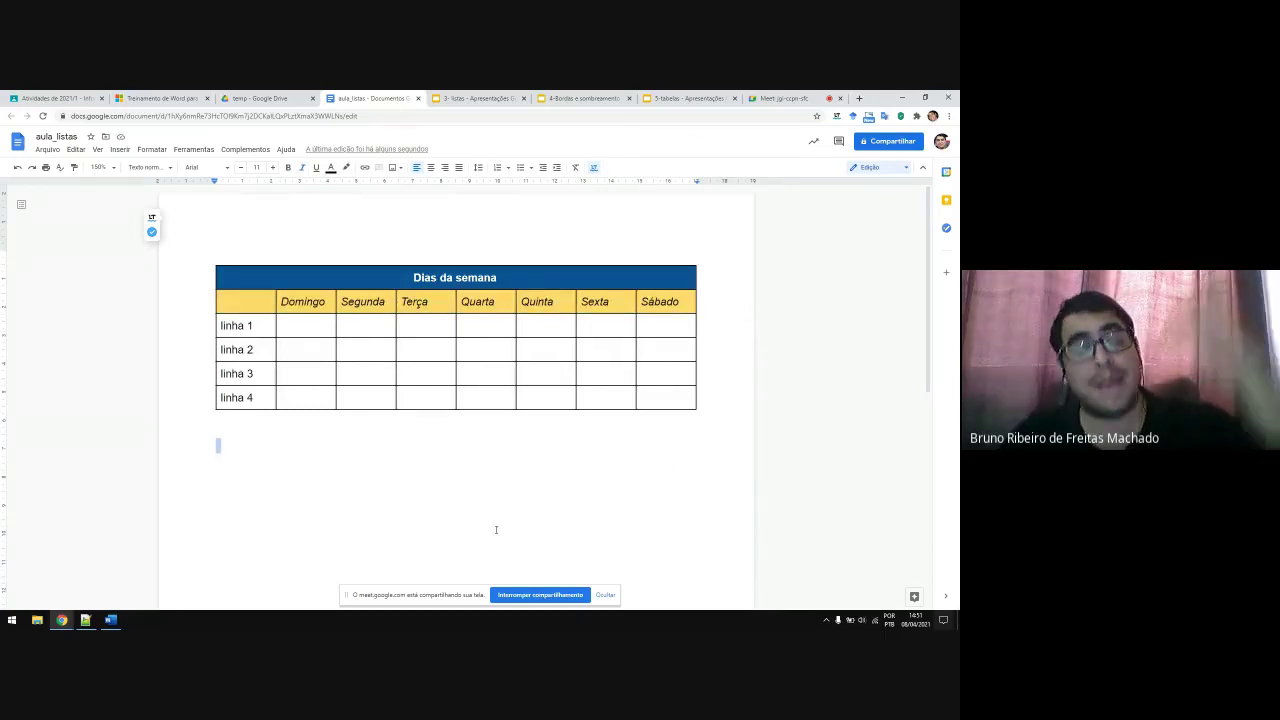
Step: Fill the cells linha 1 to linha 4 in the first column with a light red background
drag(267, 404, 226, 330)
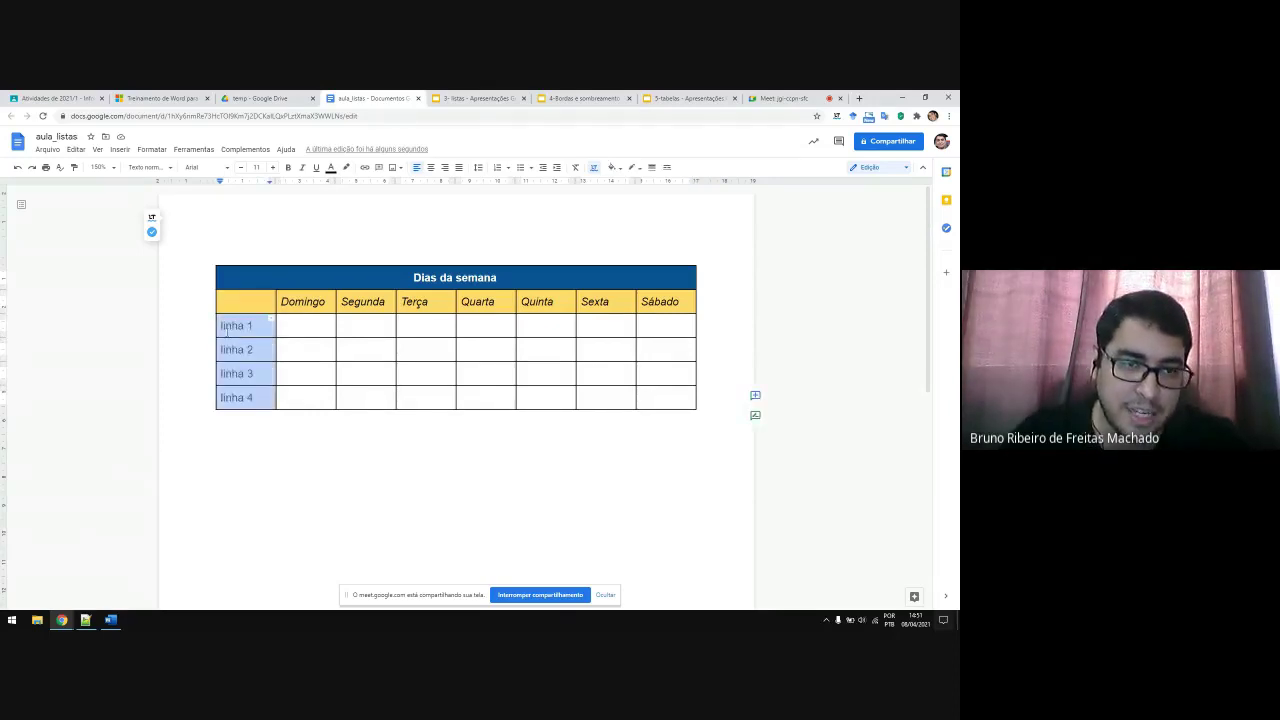
click(618, 169)
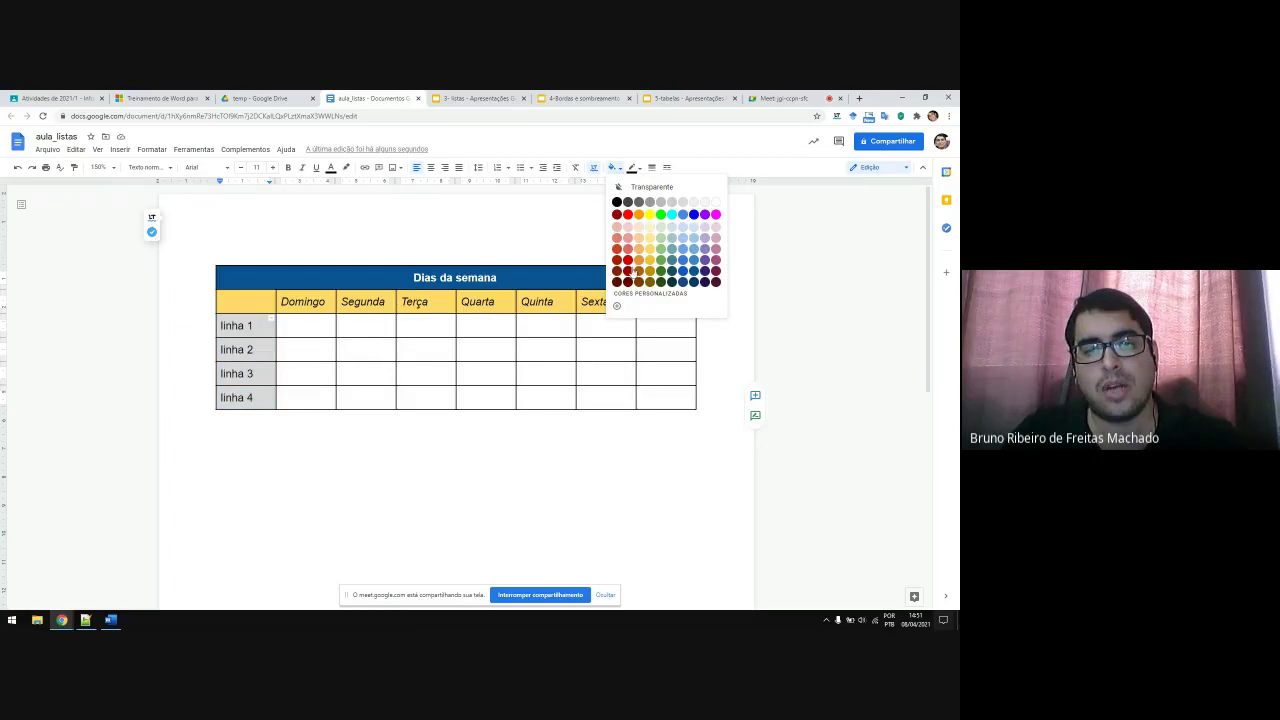
click(627, 257)
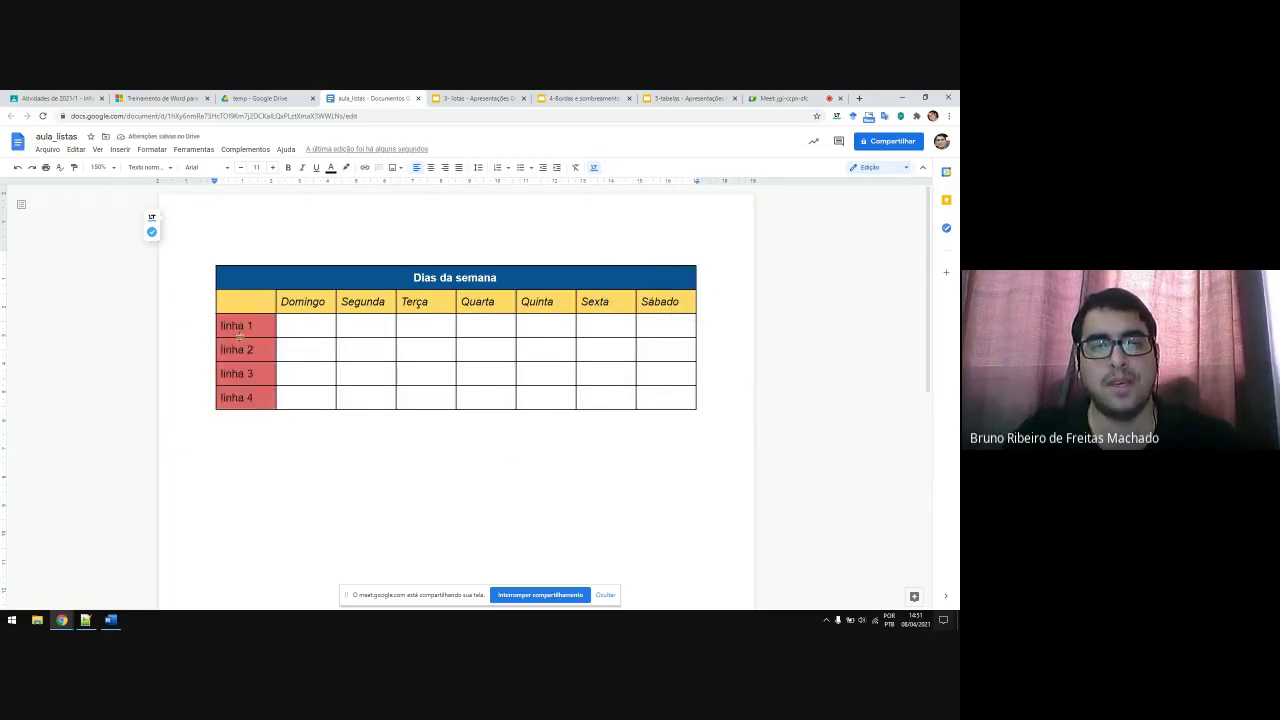
drag(256, 394, 270, 293)
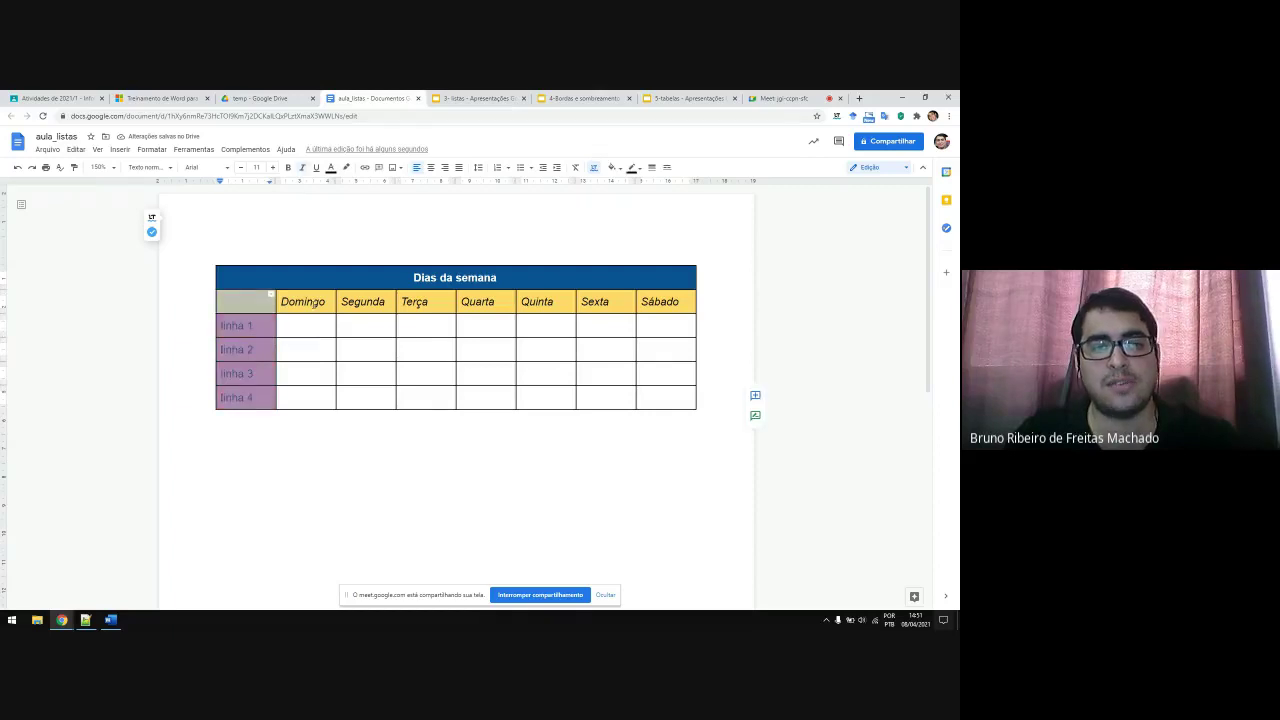
click(512, 466)
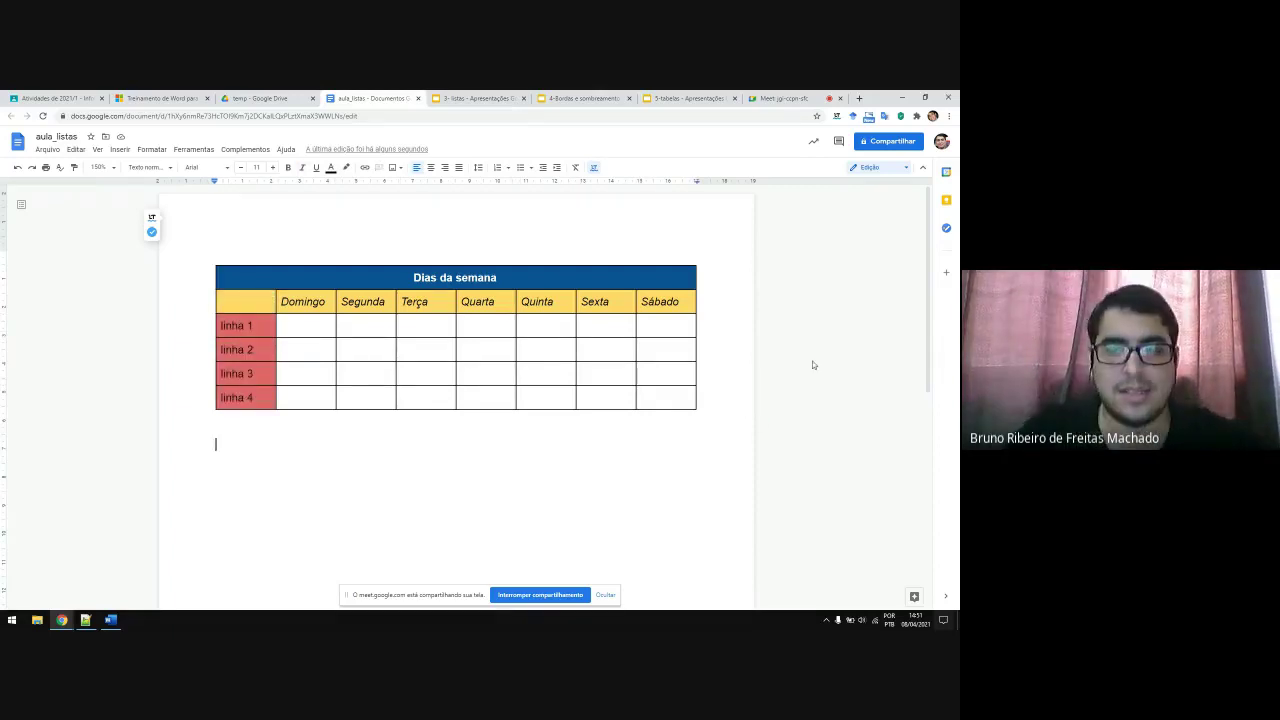
Step: Fill the cell where linha 4 meets Sábado with a magenta background
click(667, 404)
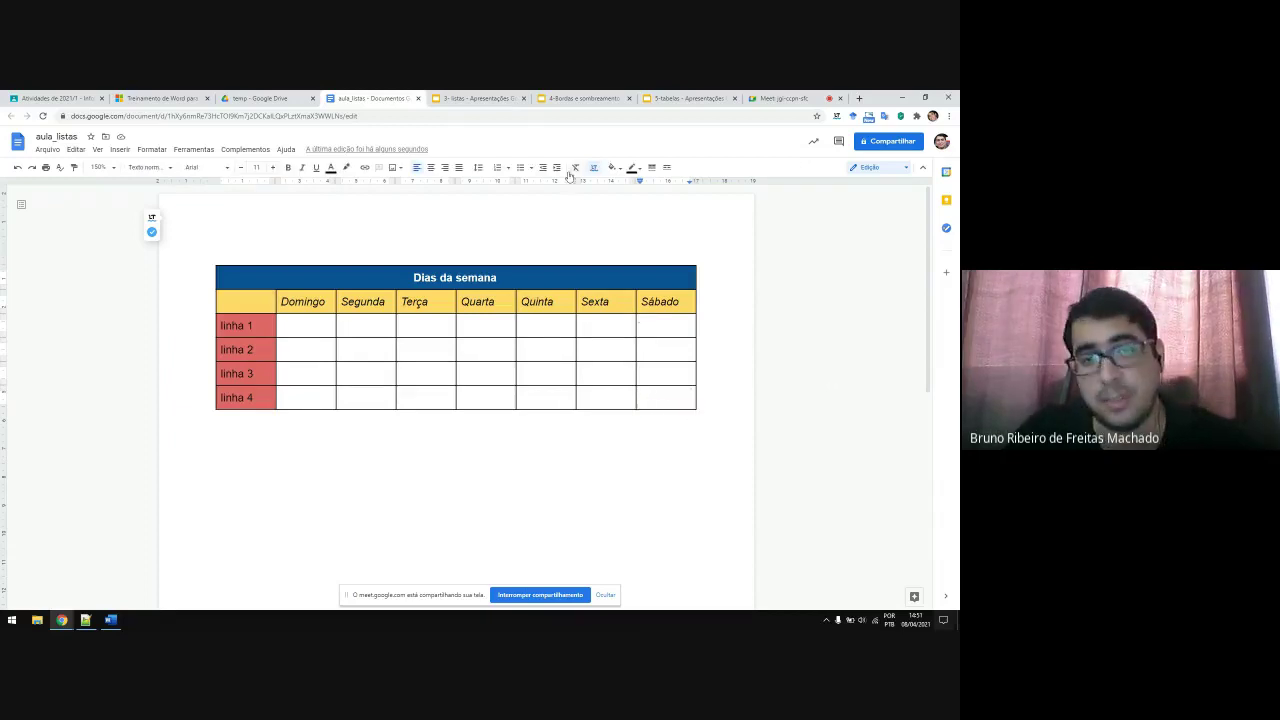
click(621, 168)
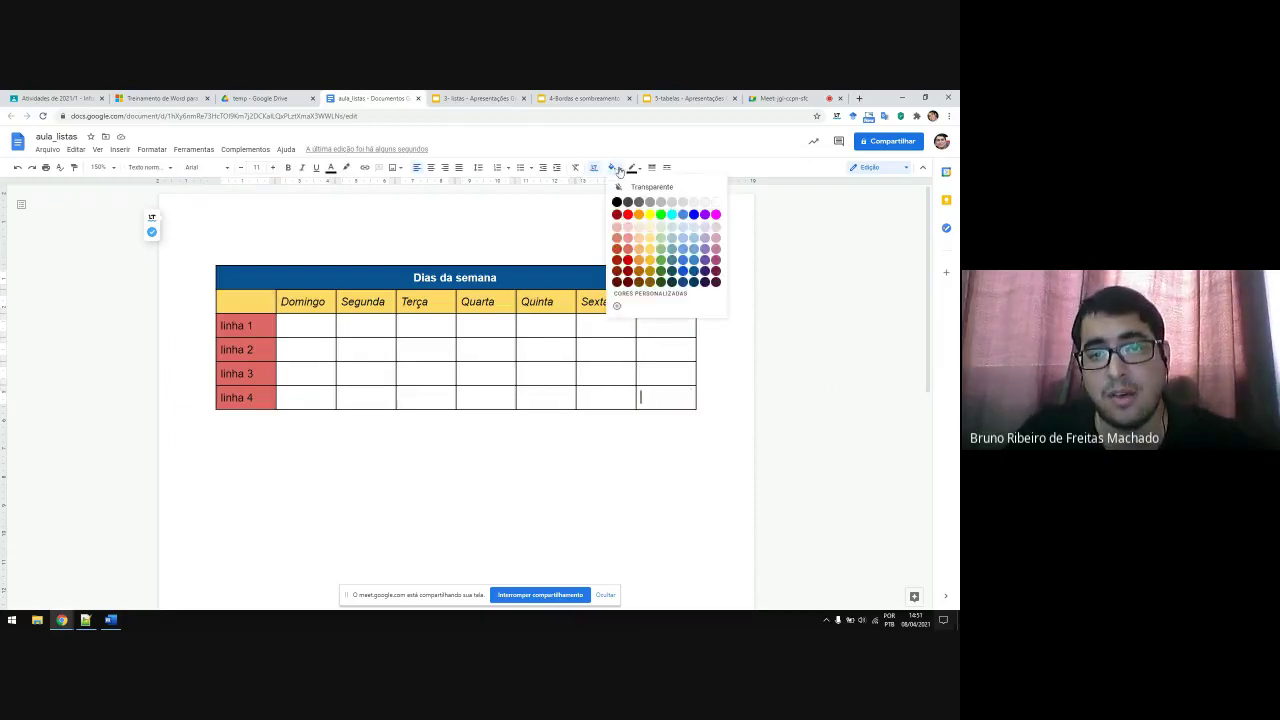
click(716, 214)
click(507, 518)
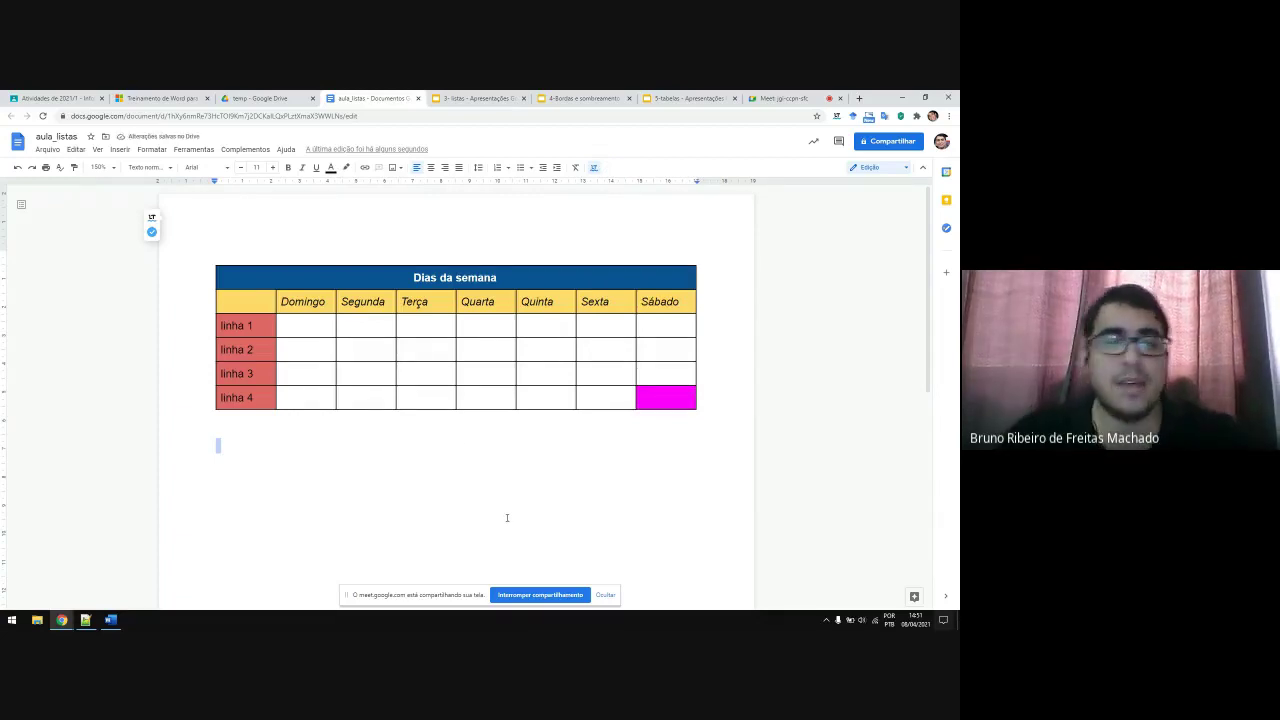
click(281, 302)
drag(249, 302, 660, 310)
click(691, 477)
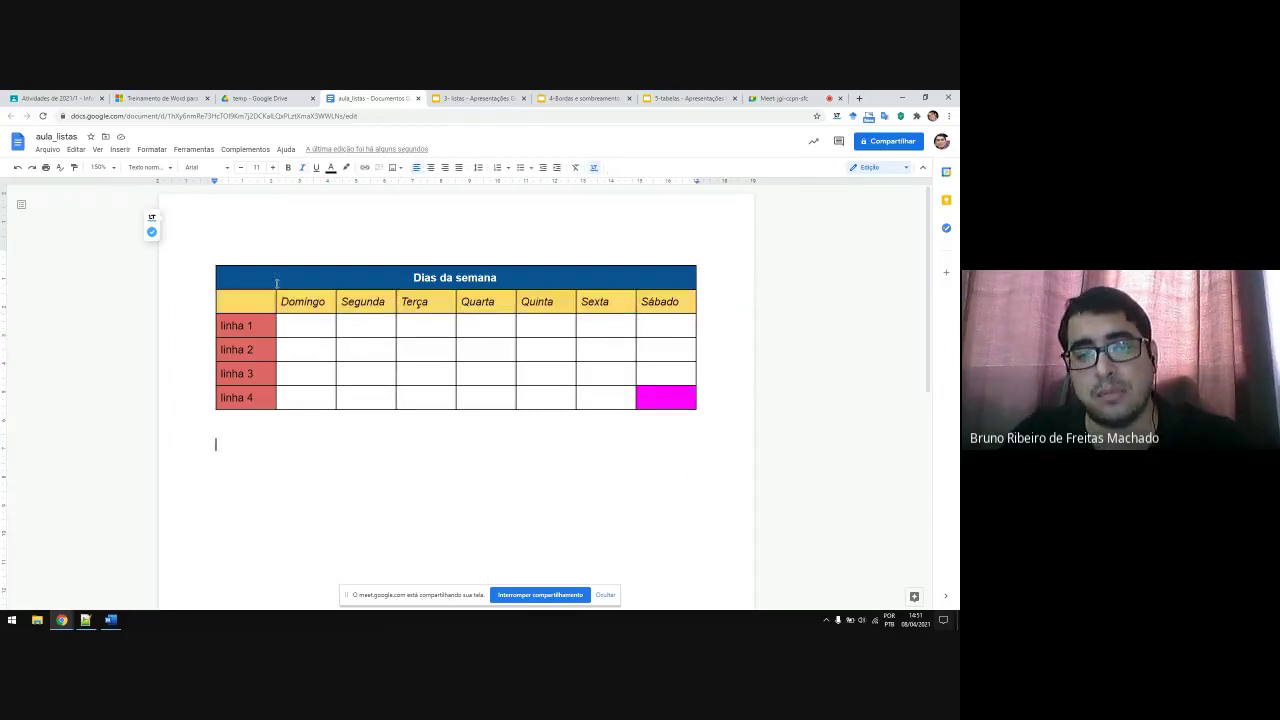
Step: Center the text horizontally in all cells of the table
click(243, 275)
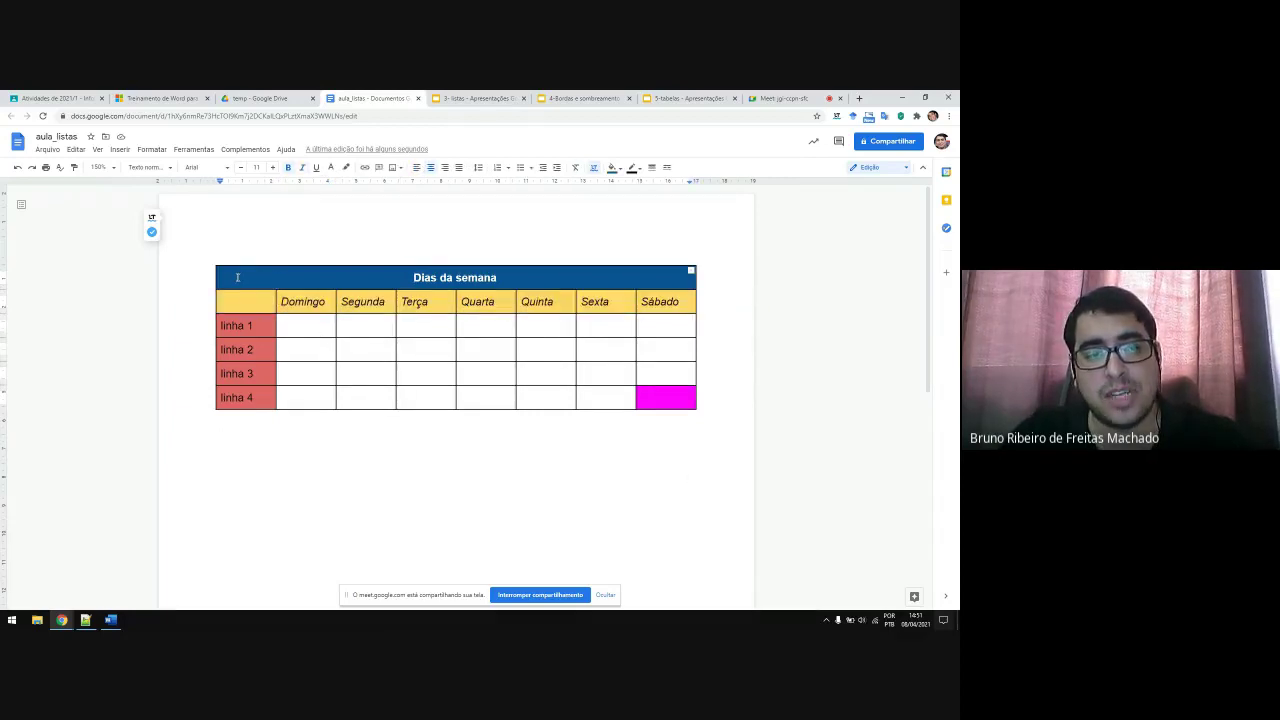
drag(336, 297, 643, 567)
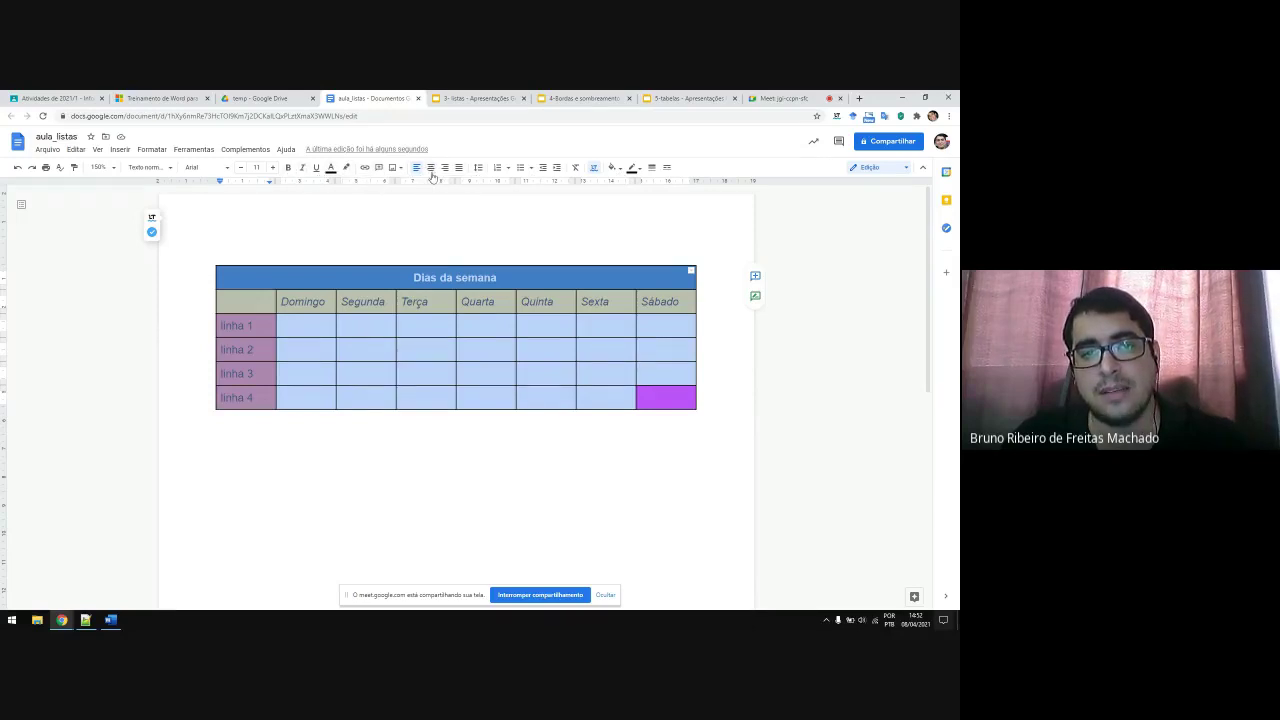
click(545, 359)
click(469, 505)
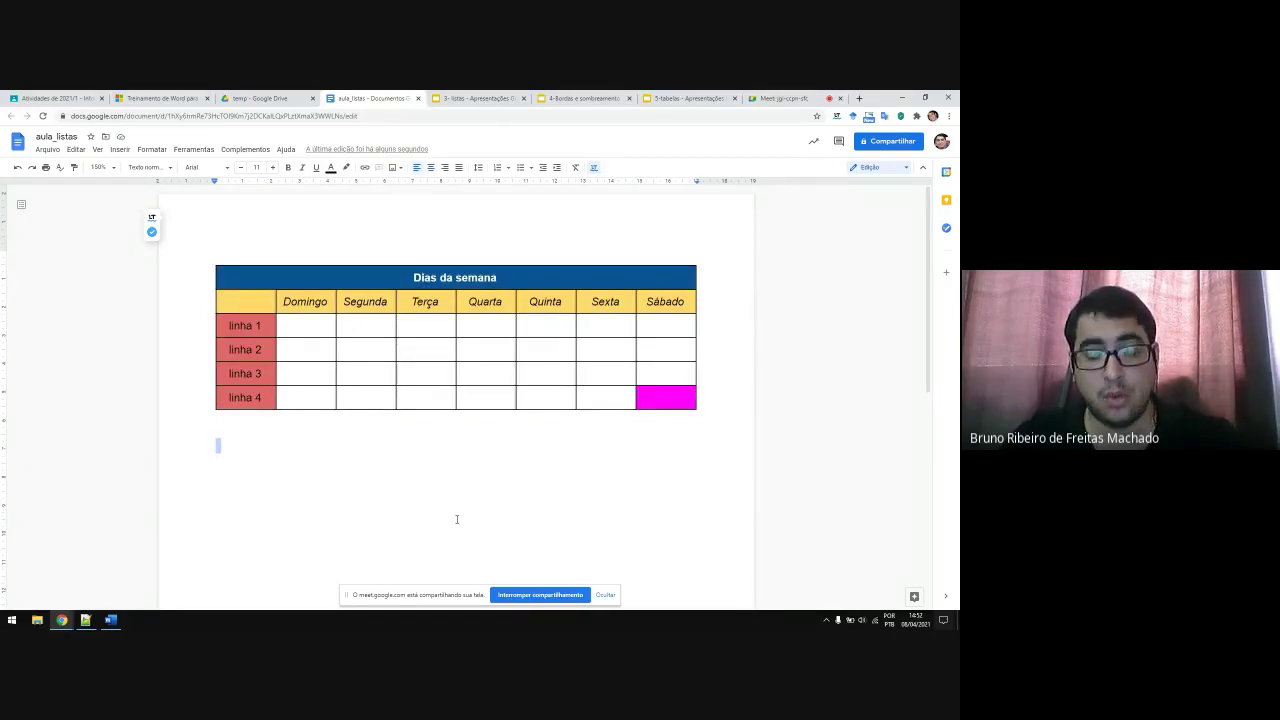
Step: Check the Google Meet chat for participants' messages and return to the aula_listas document
click(783, 98)
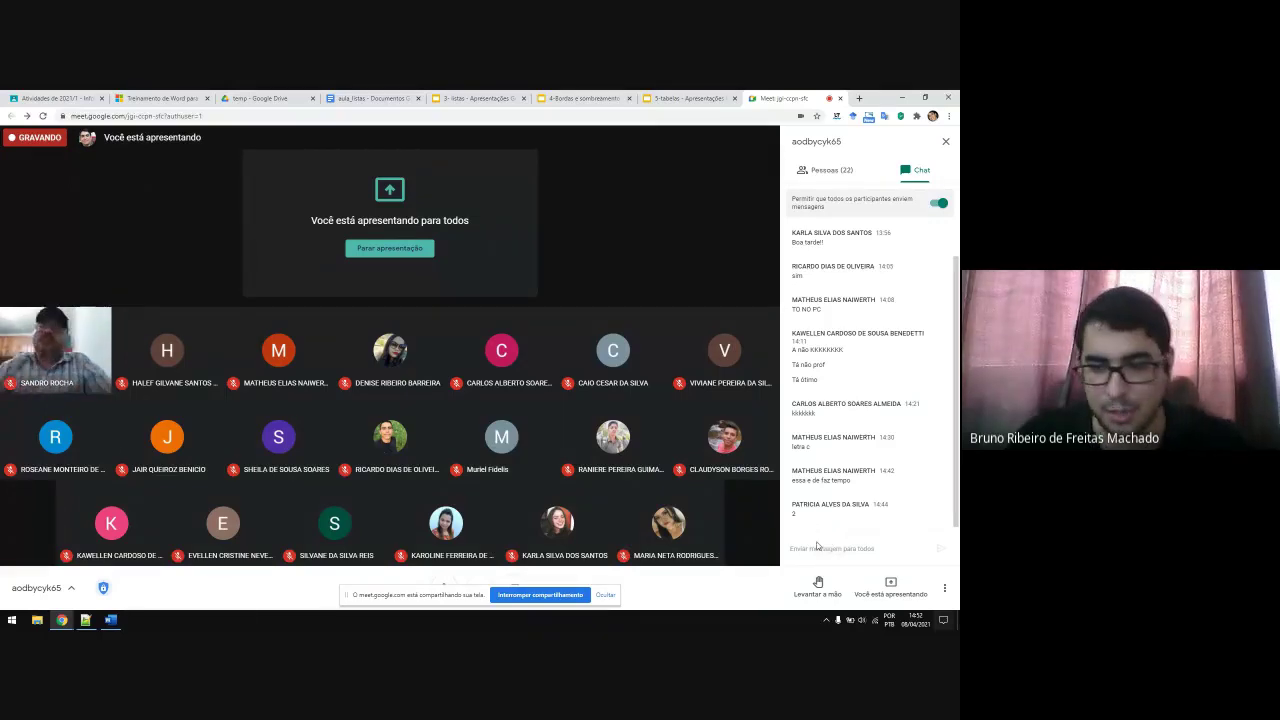
drag(788, 513, 800, 518)
click(811, 520)
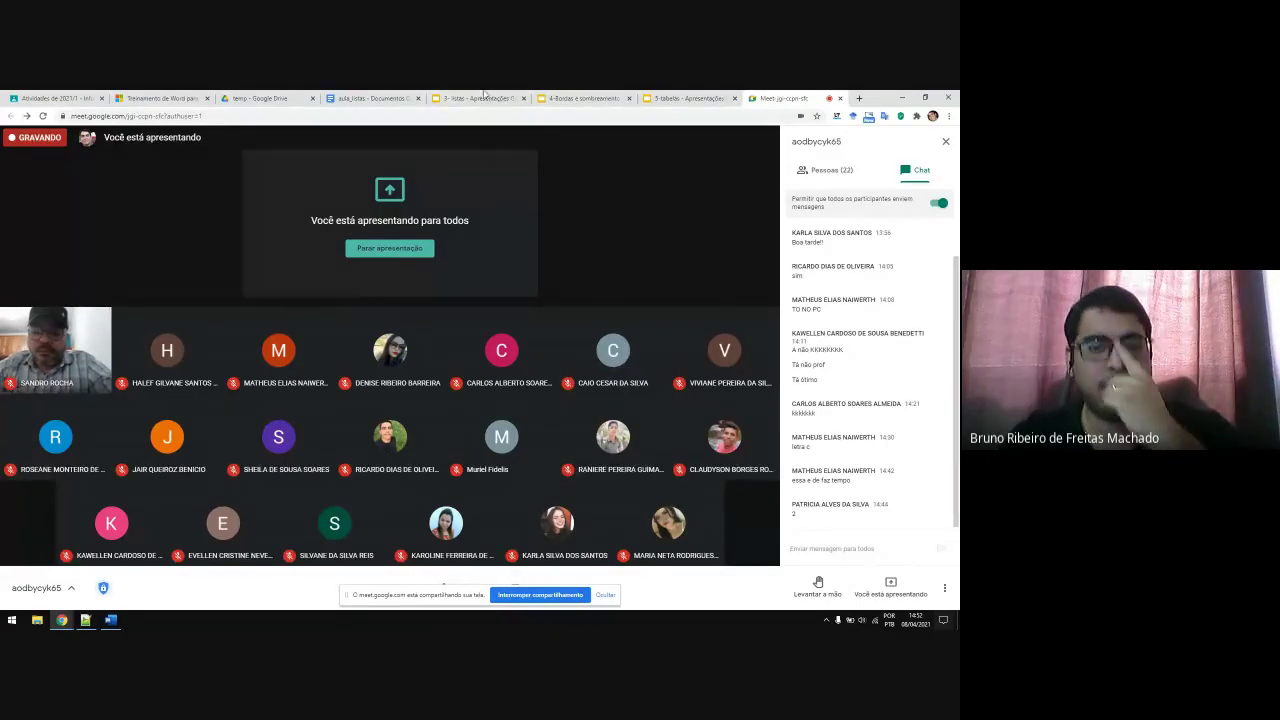
click(370, 98)
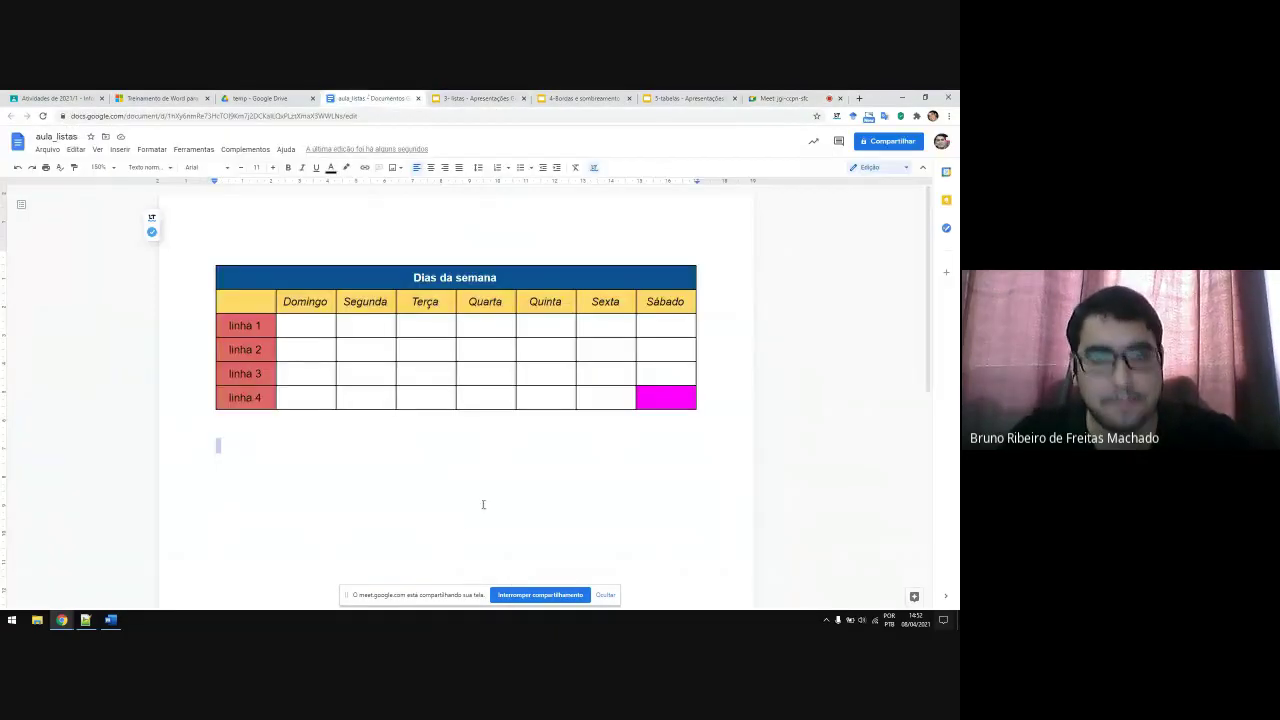
click(418, 277)
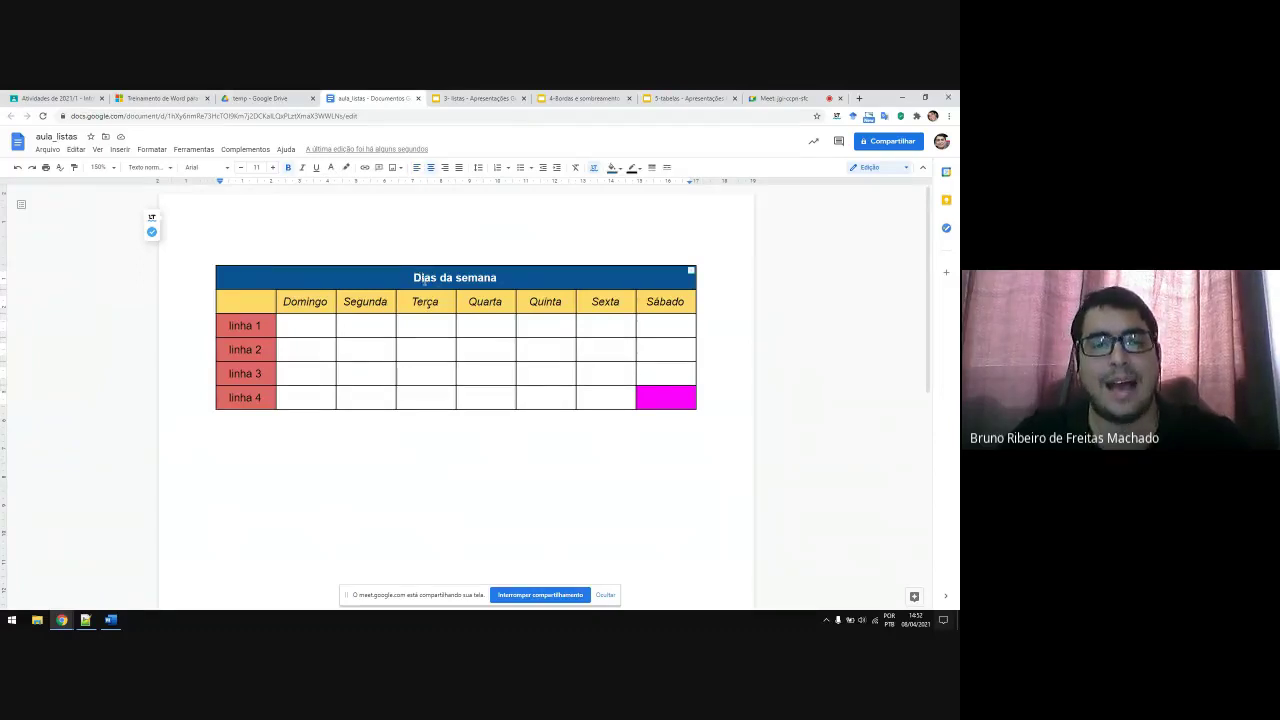
scroll(414, 449, down, 1)
scroll(433, 442, up, 1)
scroll(469, 503, down, 3)
scroll(506, 440, up, 3)
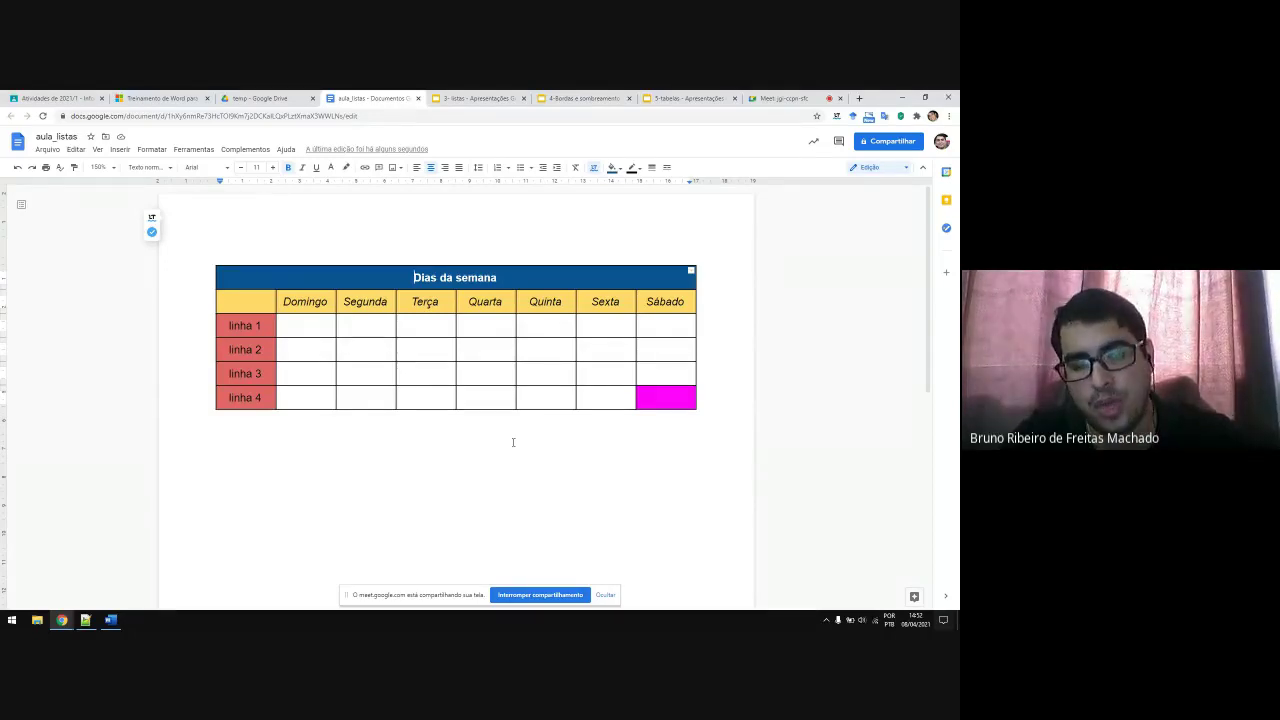
Step: Create a new Google Sheets spreadsheet in the temp folder of Google Drive
click(281, 95)
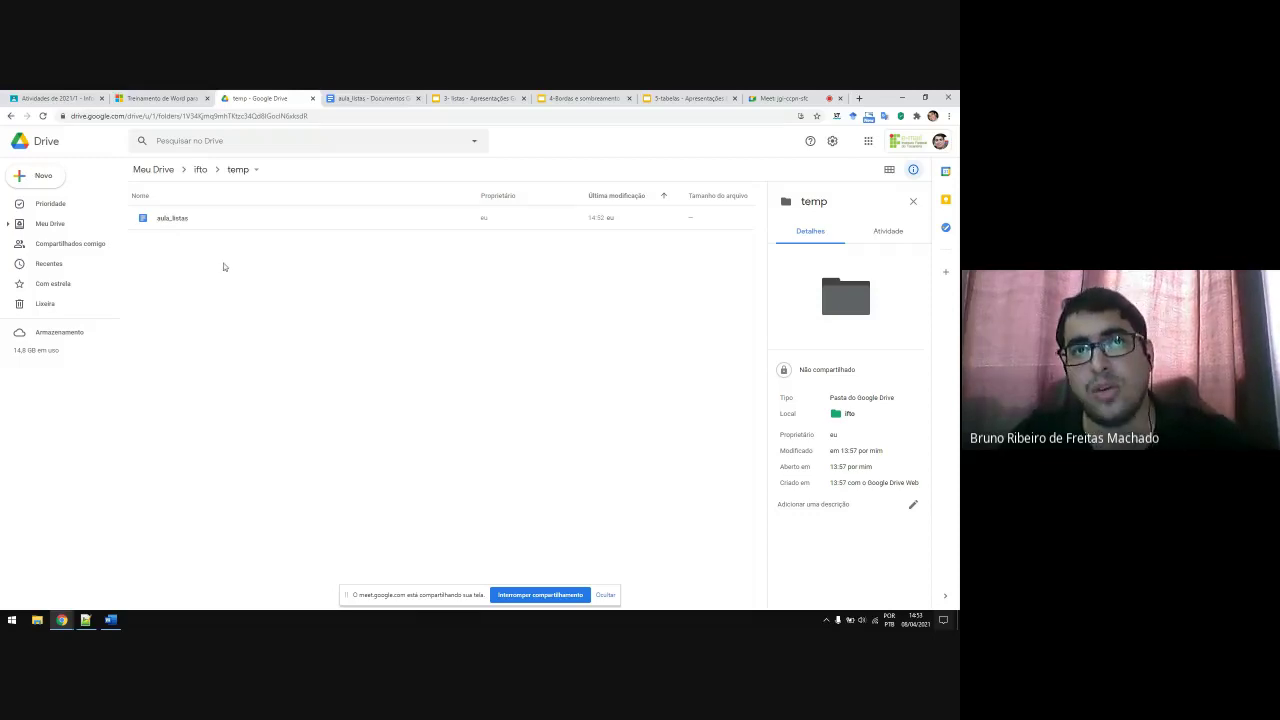
right_click(166, 260)
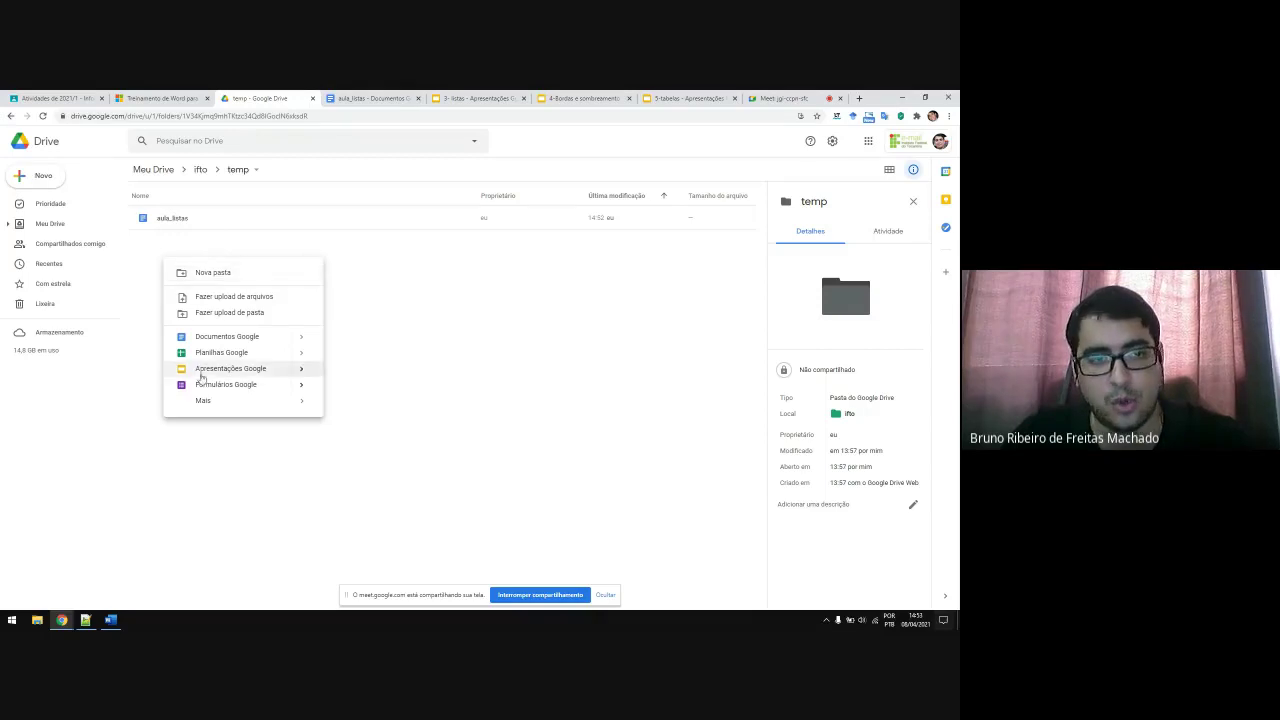
click(227, 353)
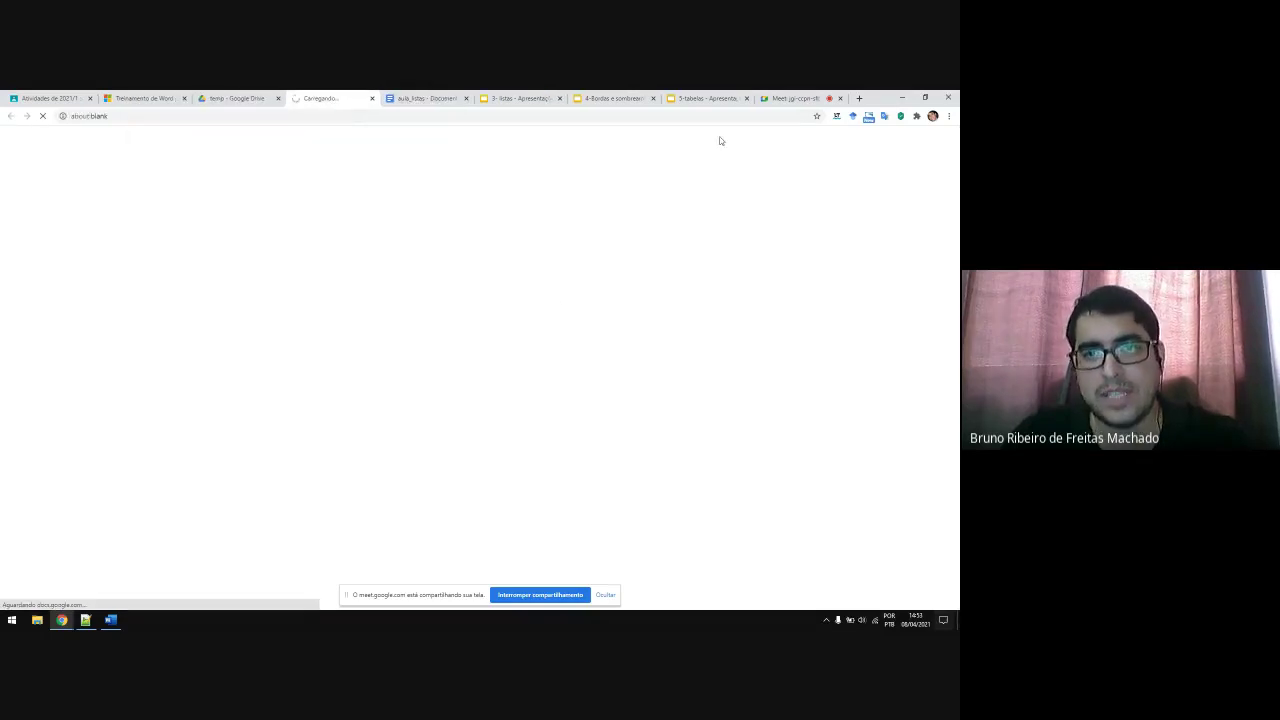
Step: Search Google Images for "tabela na norma da abnt" and open the preview of the "Modelo coluna e repetições" table
click(145, 98)
click(176, 116)
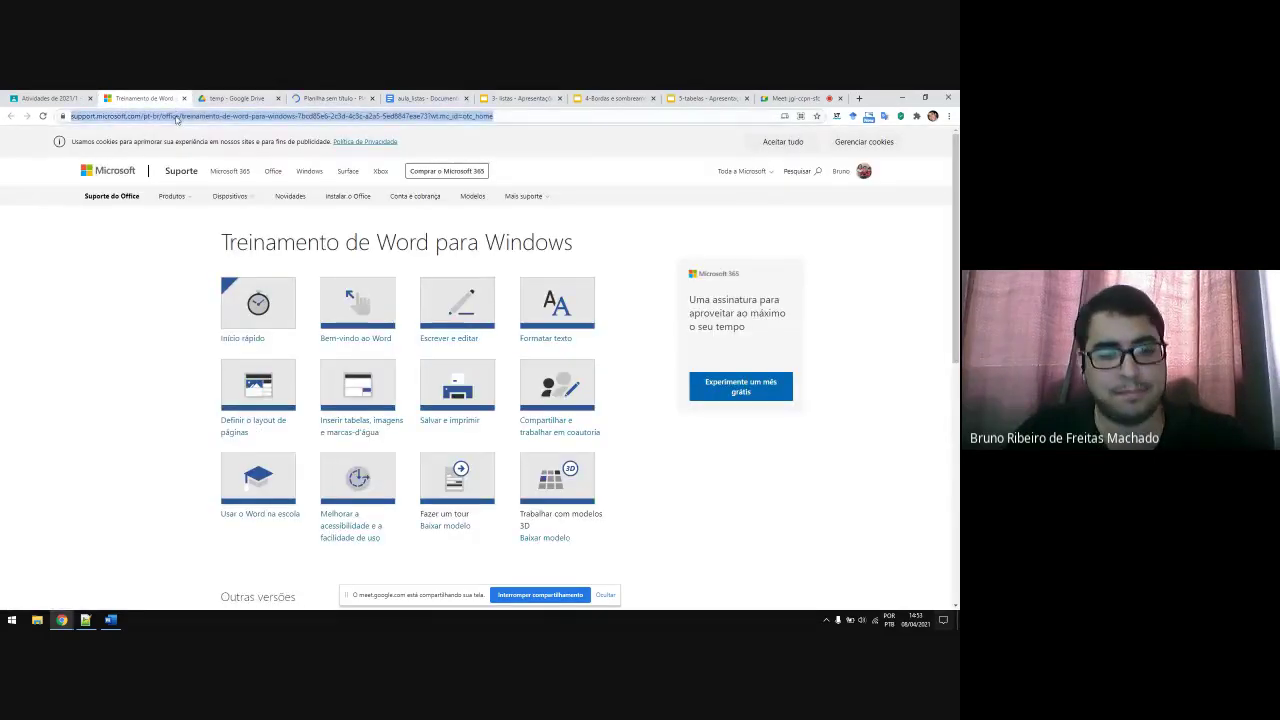
text(table)
key(BackSpace)
key(BackSpace)
text(ela na )
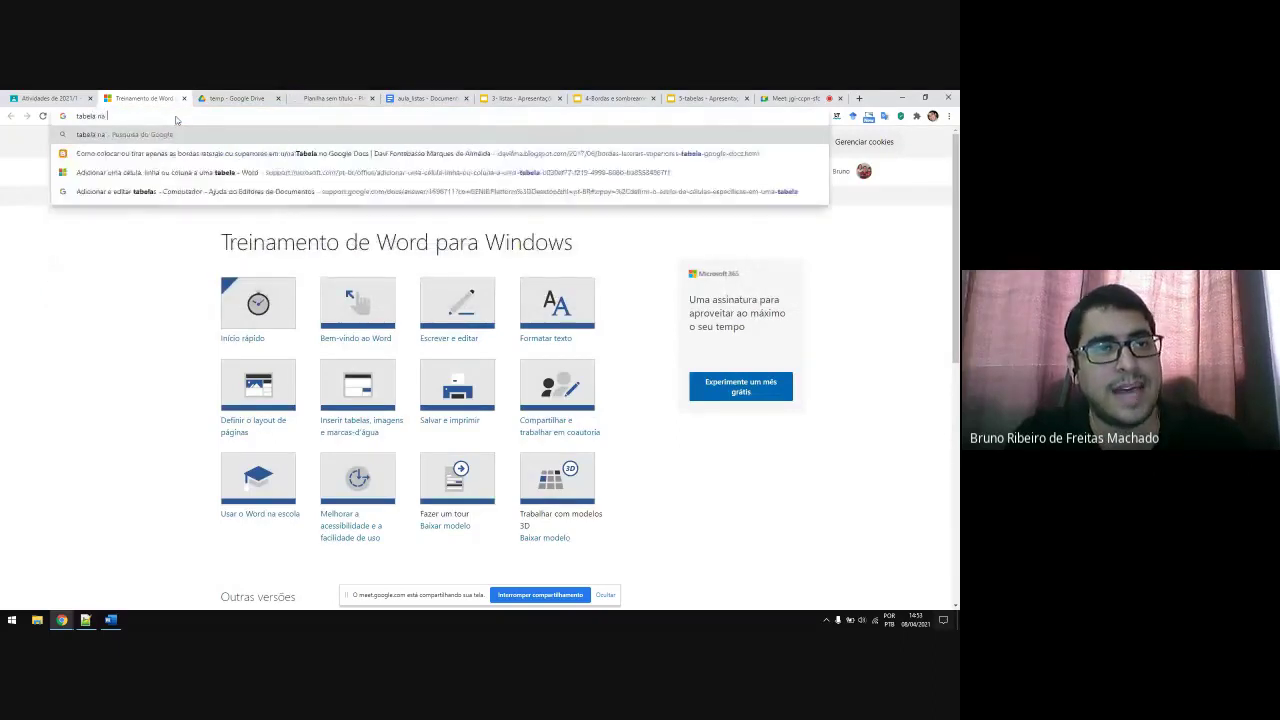
text(norma da abnt)
key(Return)
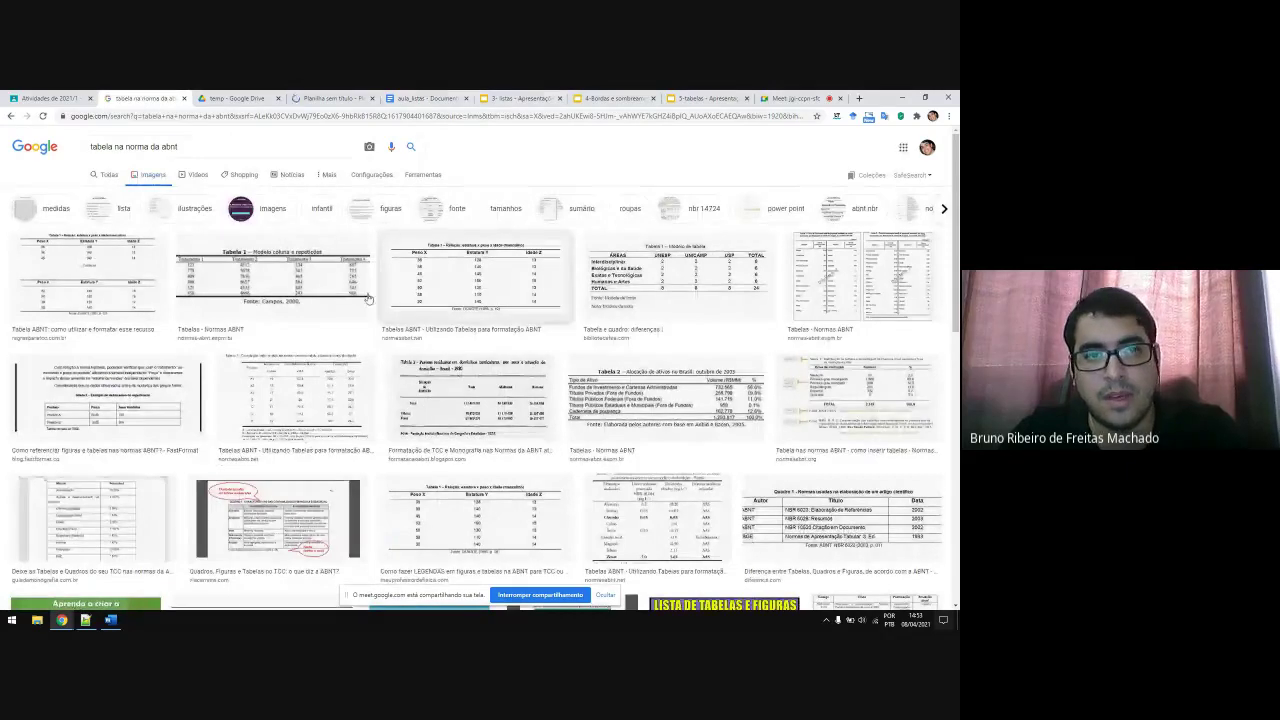
click(294, 272)
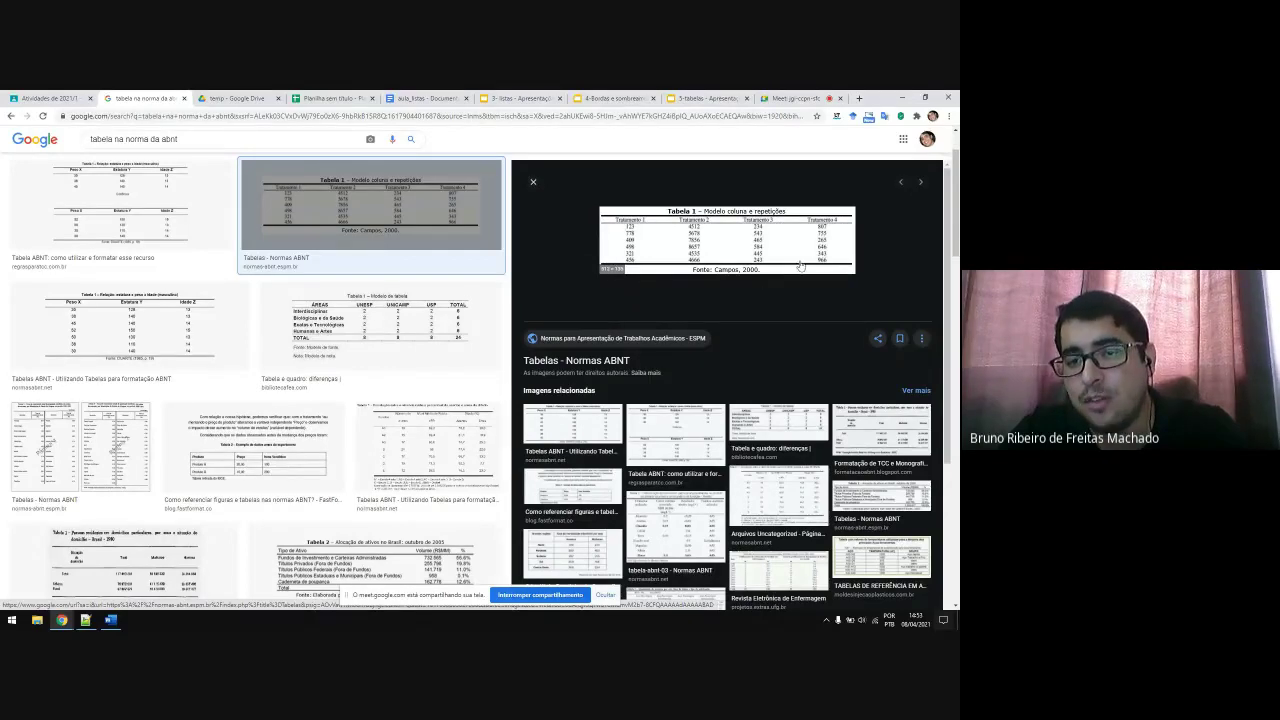
Step: Switch to the Word document and remove all borders from the whole weekday table
click(110, 620)
mouse_move(358, 238)
mouse_down()
mouse_move(644, 299)
mouse_move(540, 234)
mouse_up()
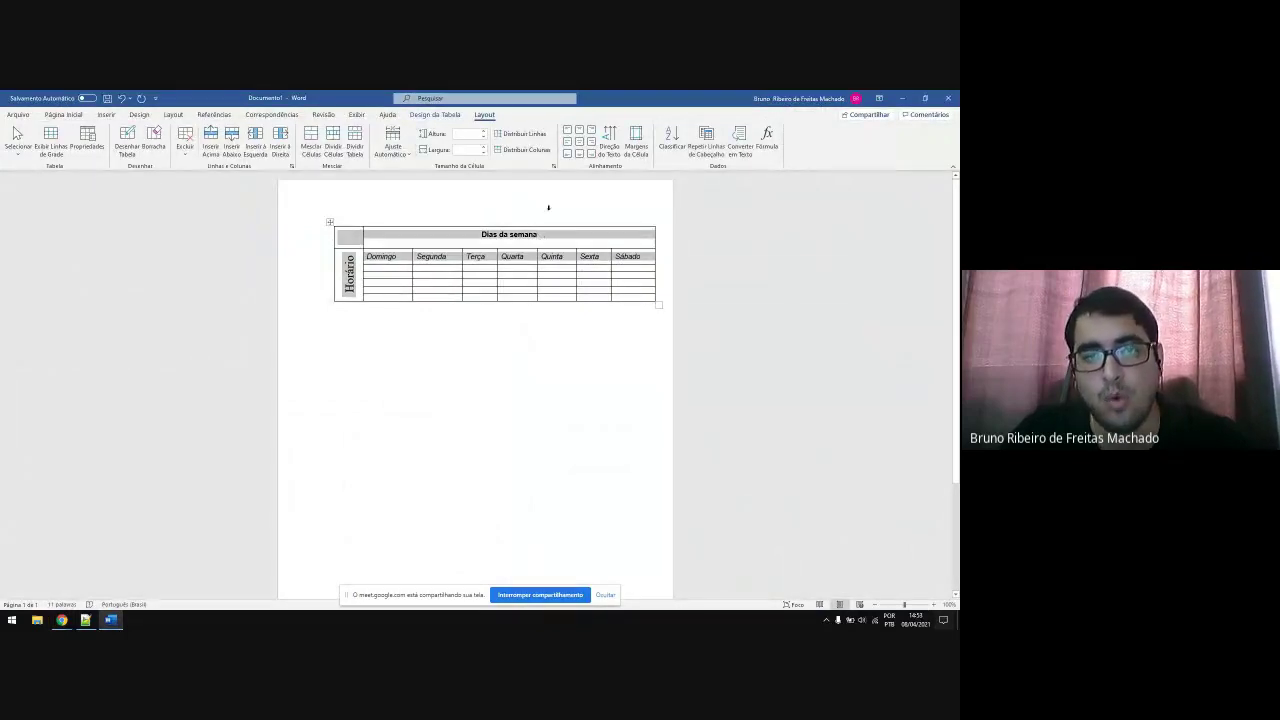
click(66, 116)
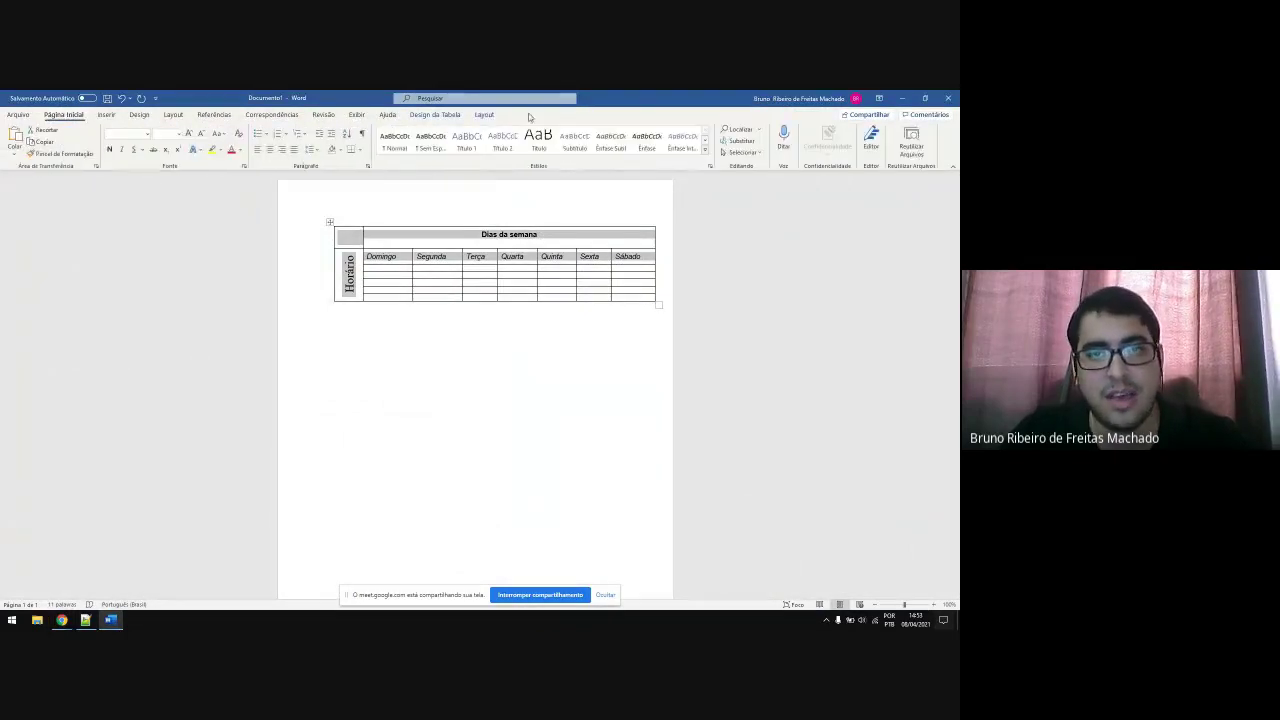
click(482, 115)
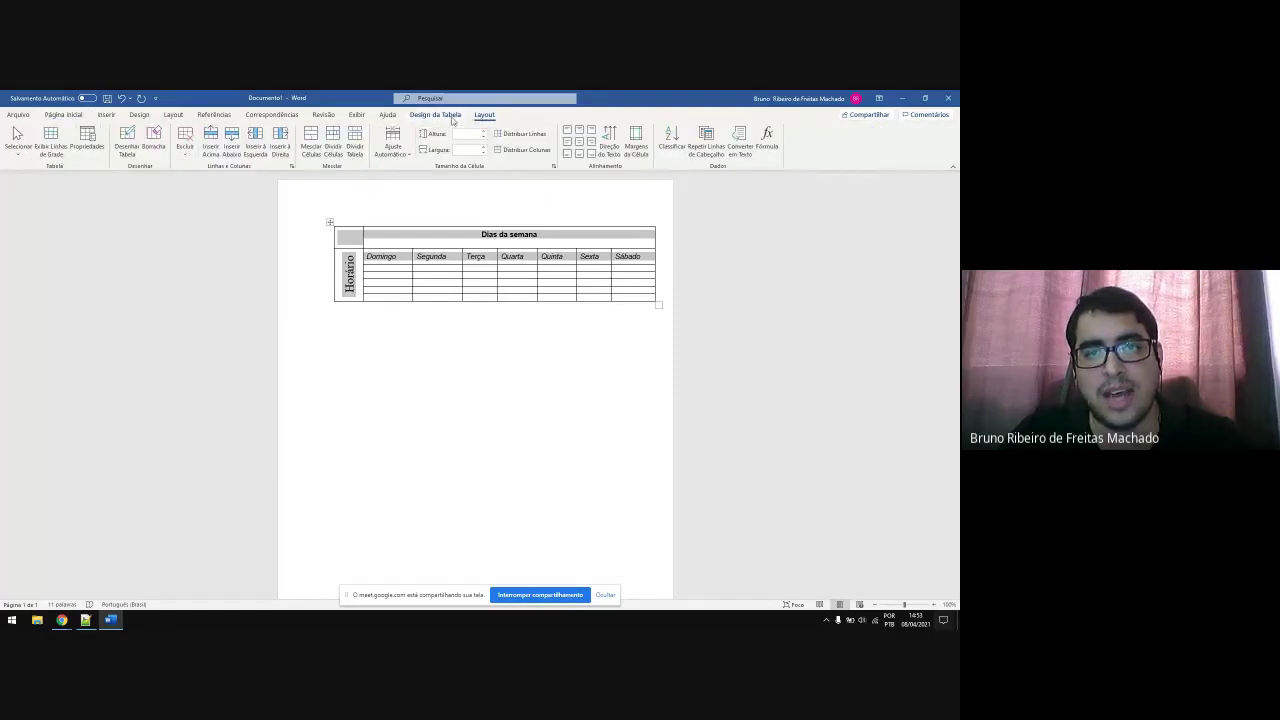
click(451, 116)
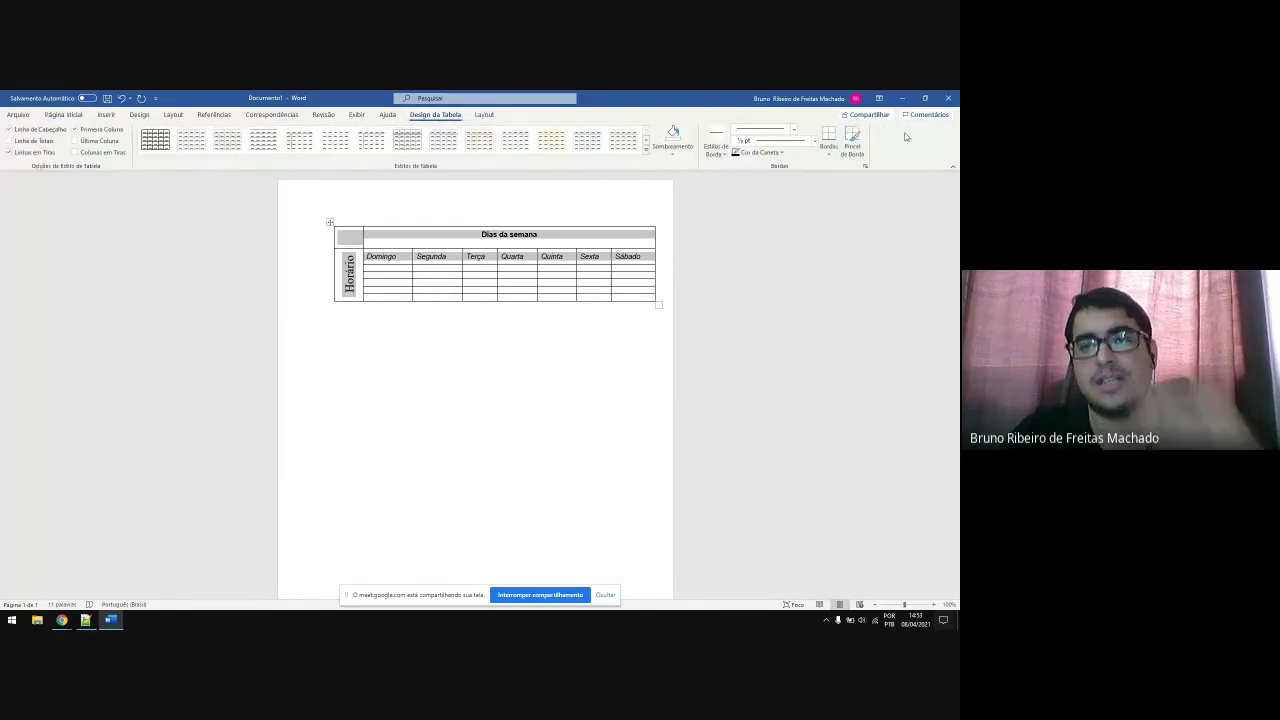
click(829, 145)
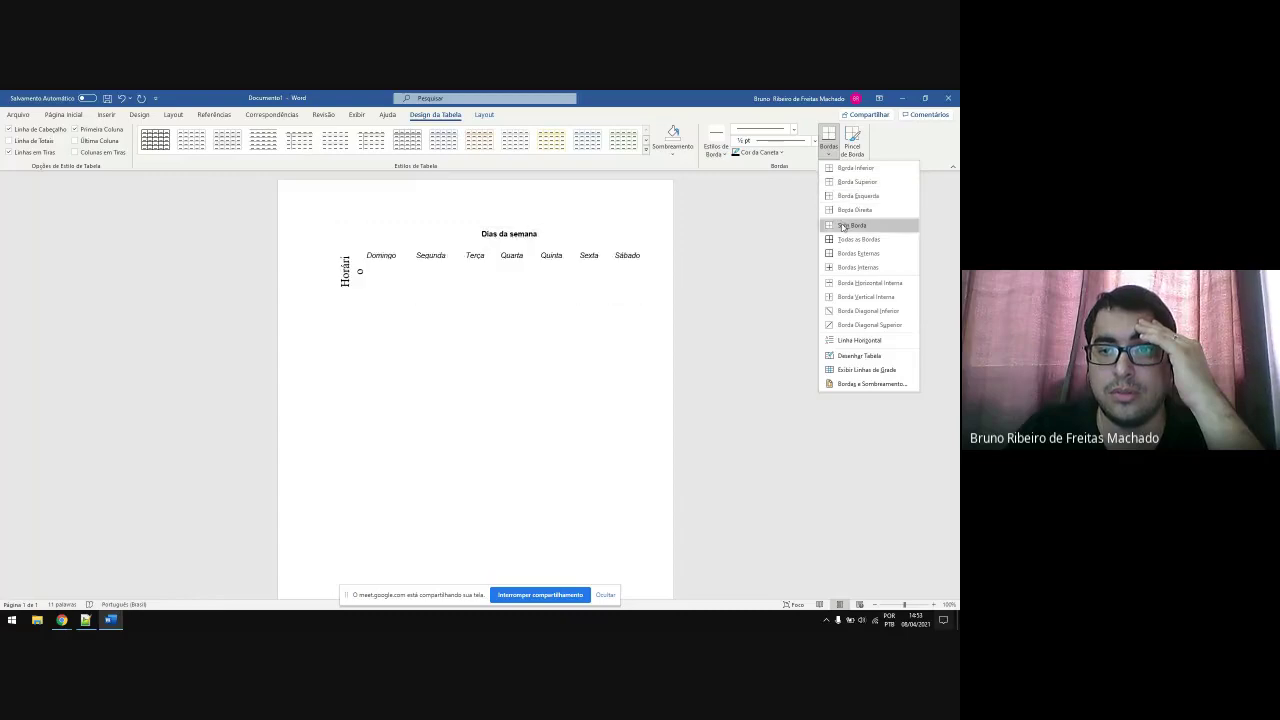
click(843, 227)
click(509, 343)
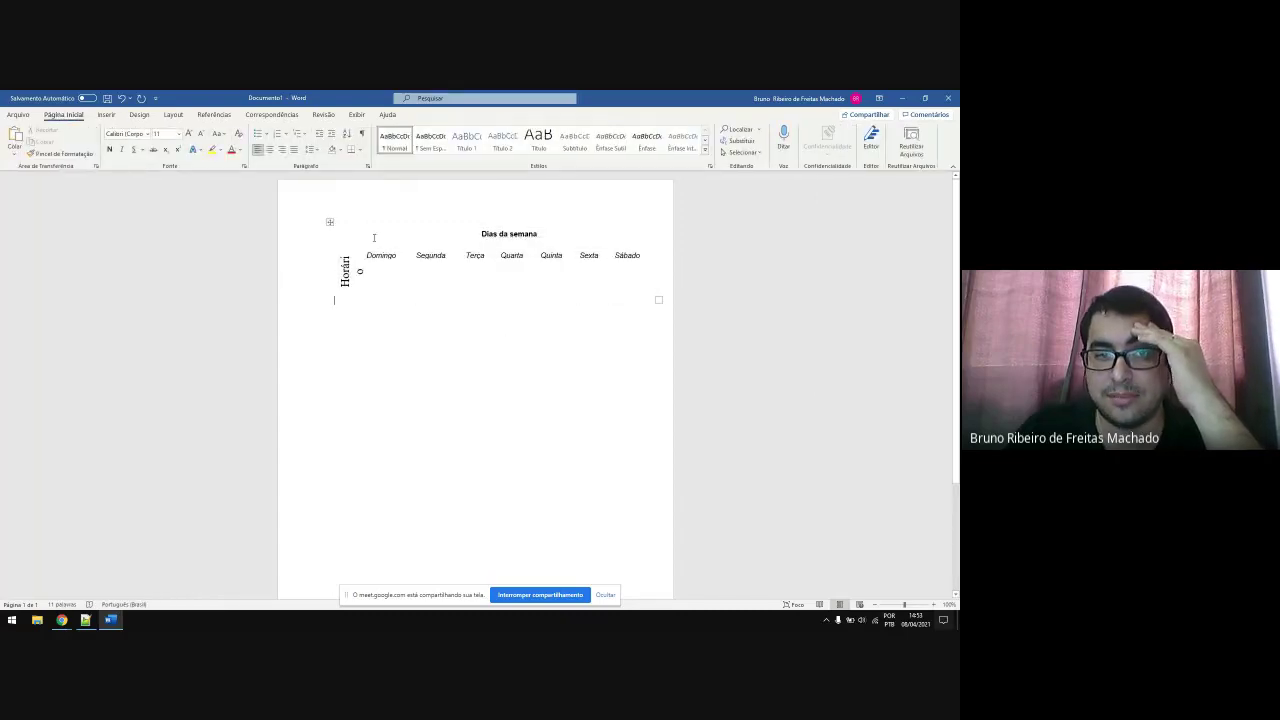
Step: Add a bottom border and a top border to the "Dias da semana" header row
triple_click(374, 237)
click(435, 114)
click(717, 147)
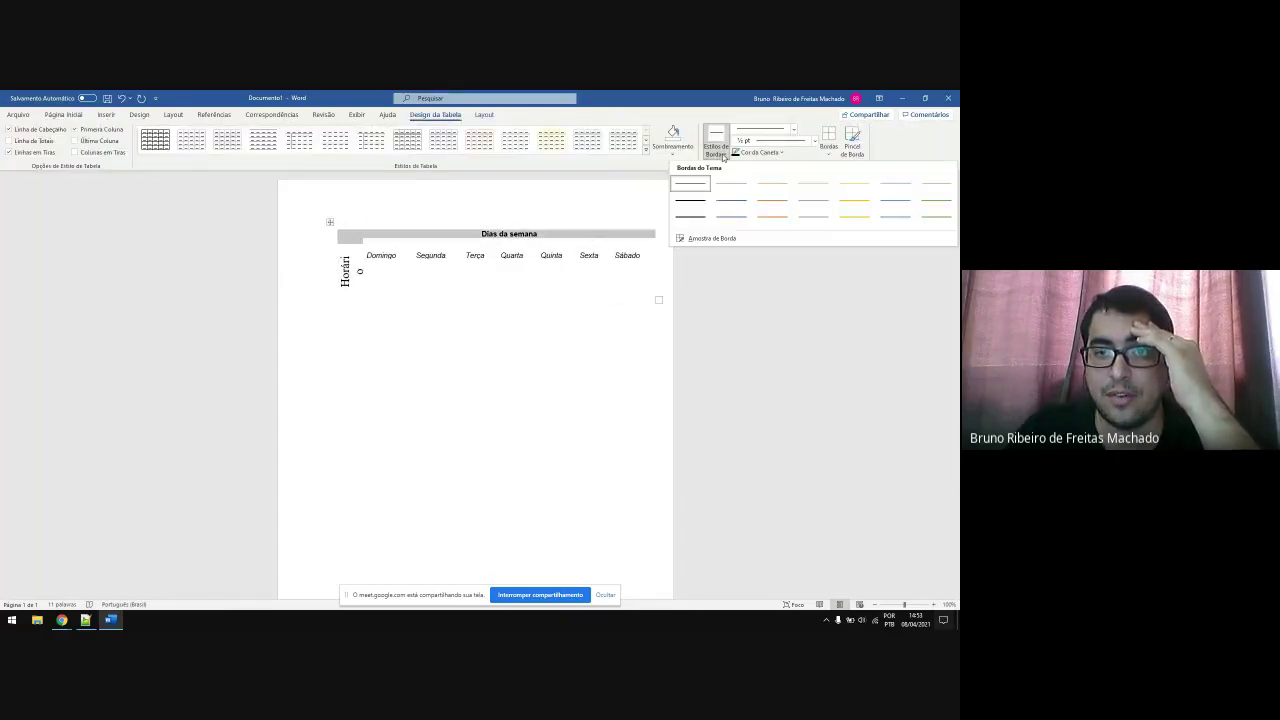
click(827, 148)
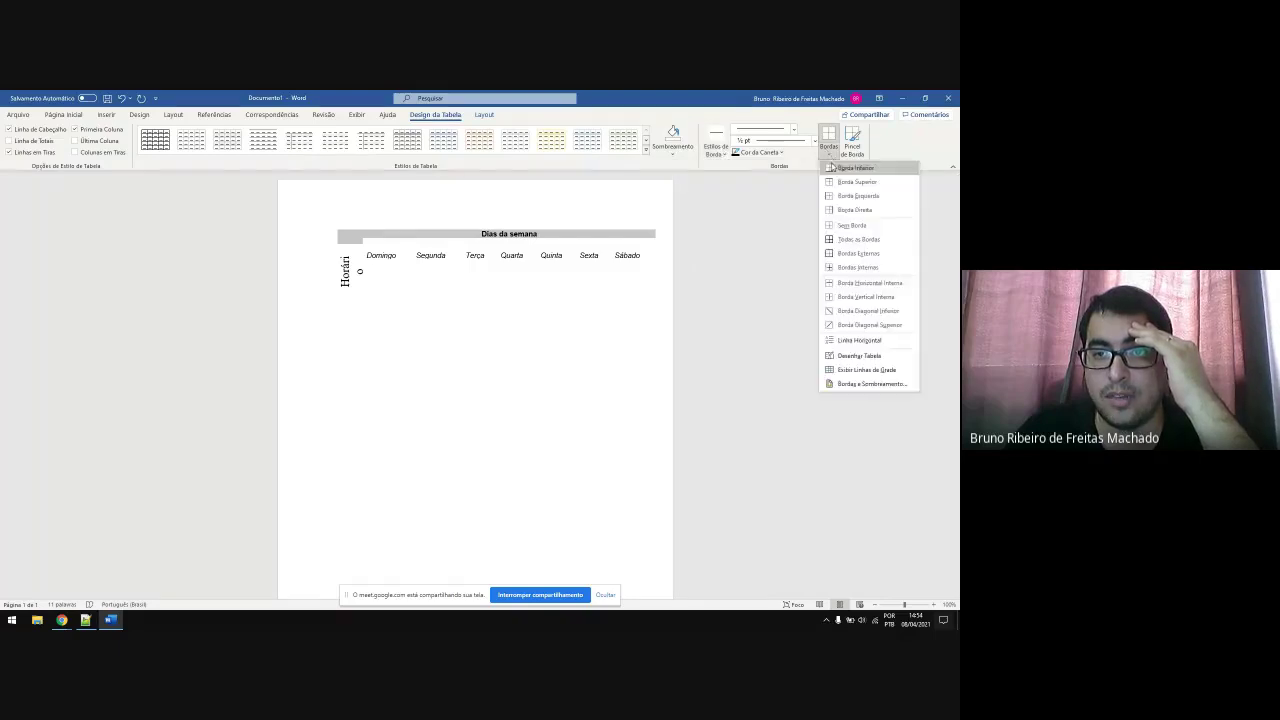
click(853, 168)
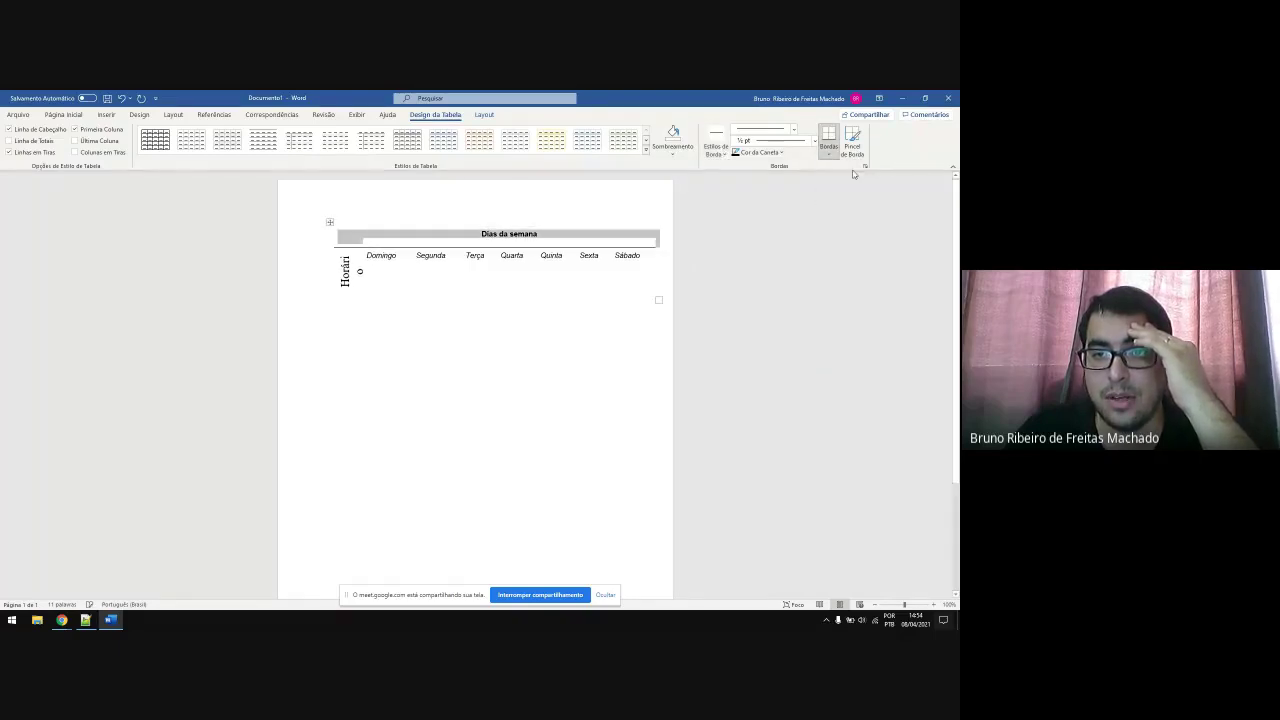
click(828, 148)
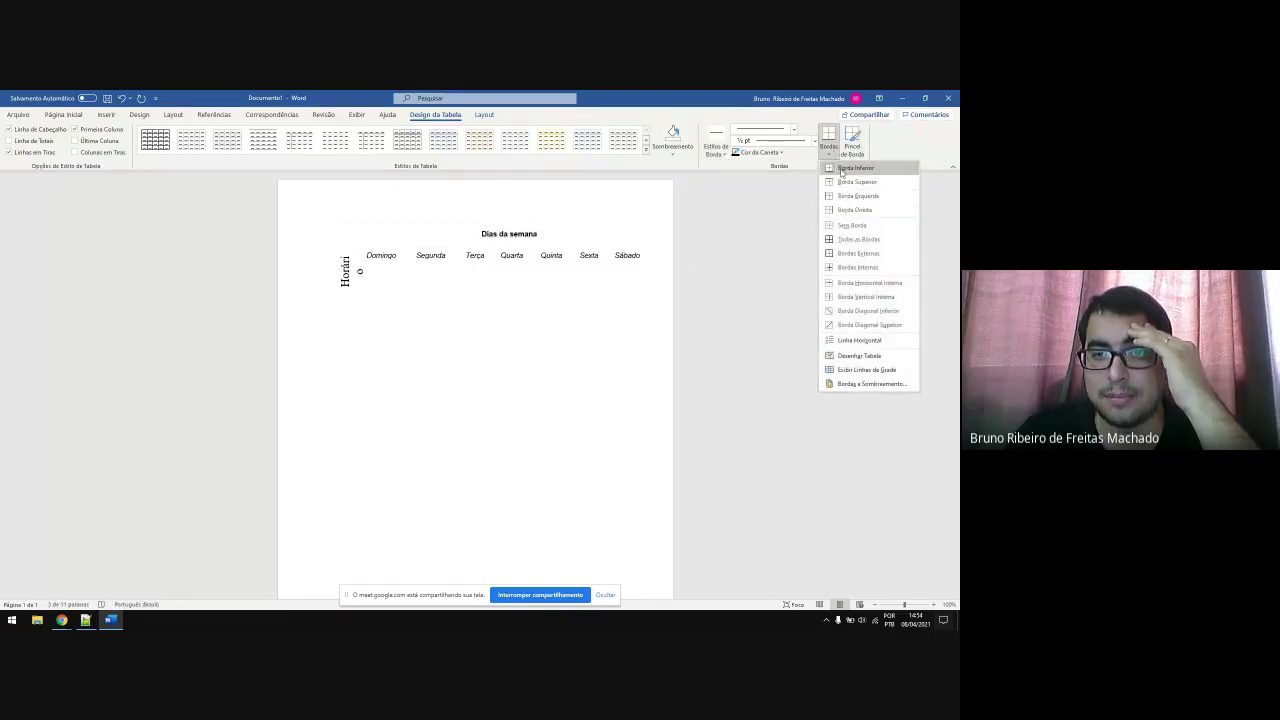
click(857, 182)
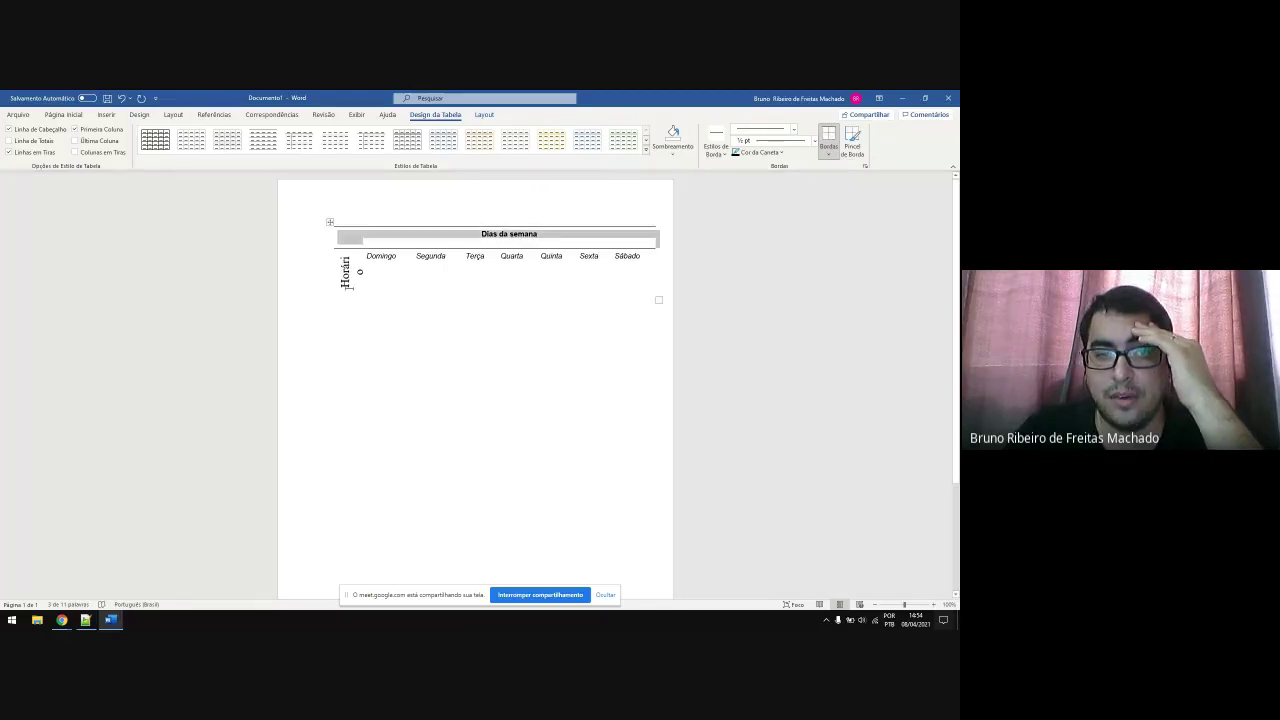
drag(418, 289, 379, 298)
click(361, 296)
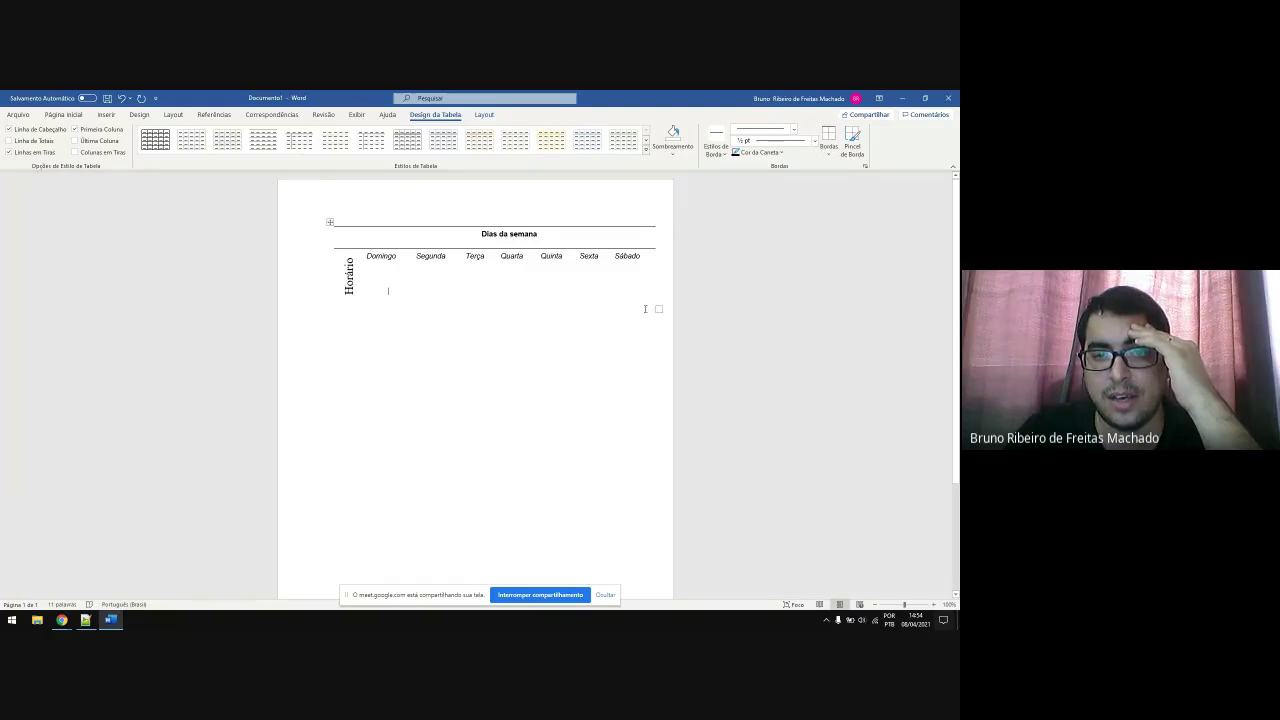
click(329, 218)
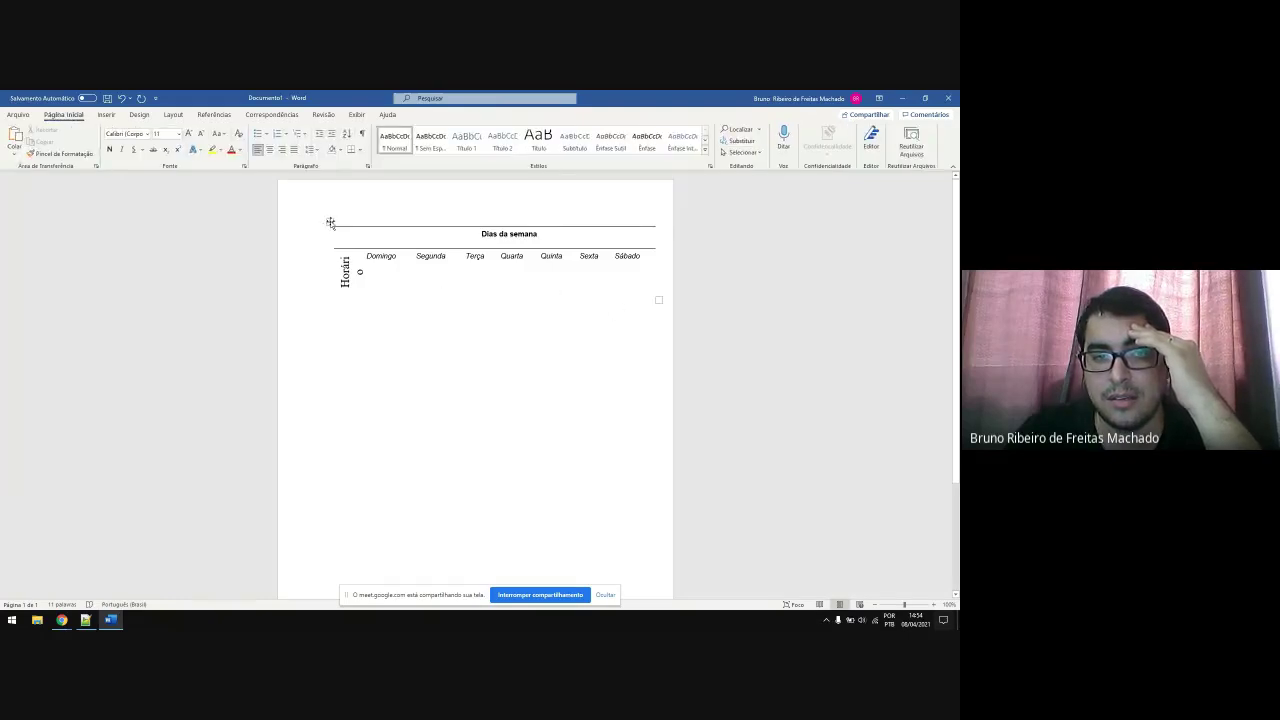
click(330, 221)
click(668, 304)
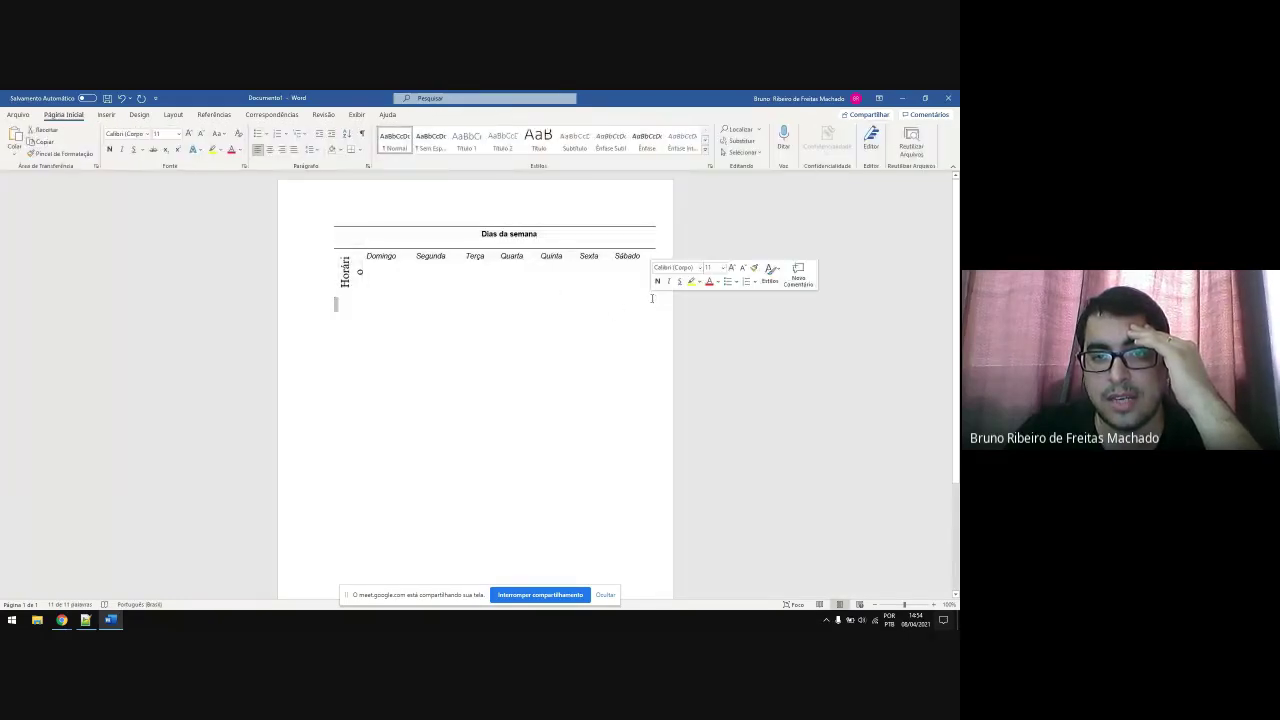
click(644, 300)
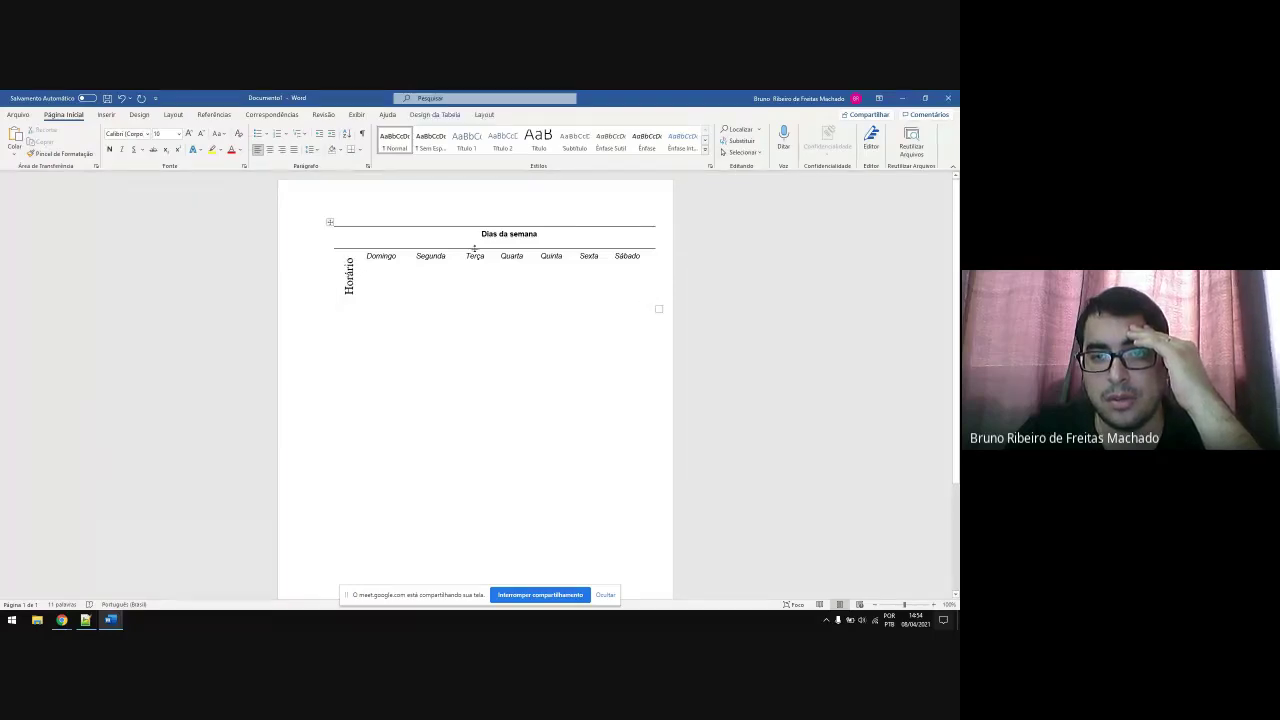
click(330, 223)
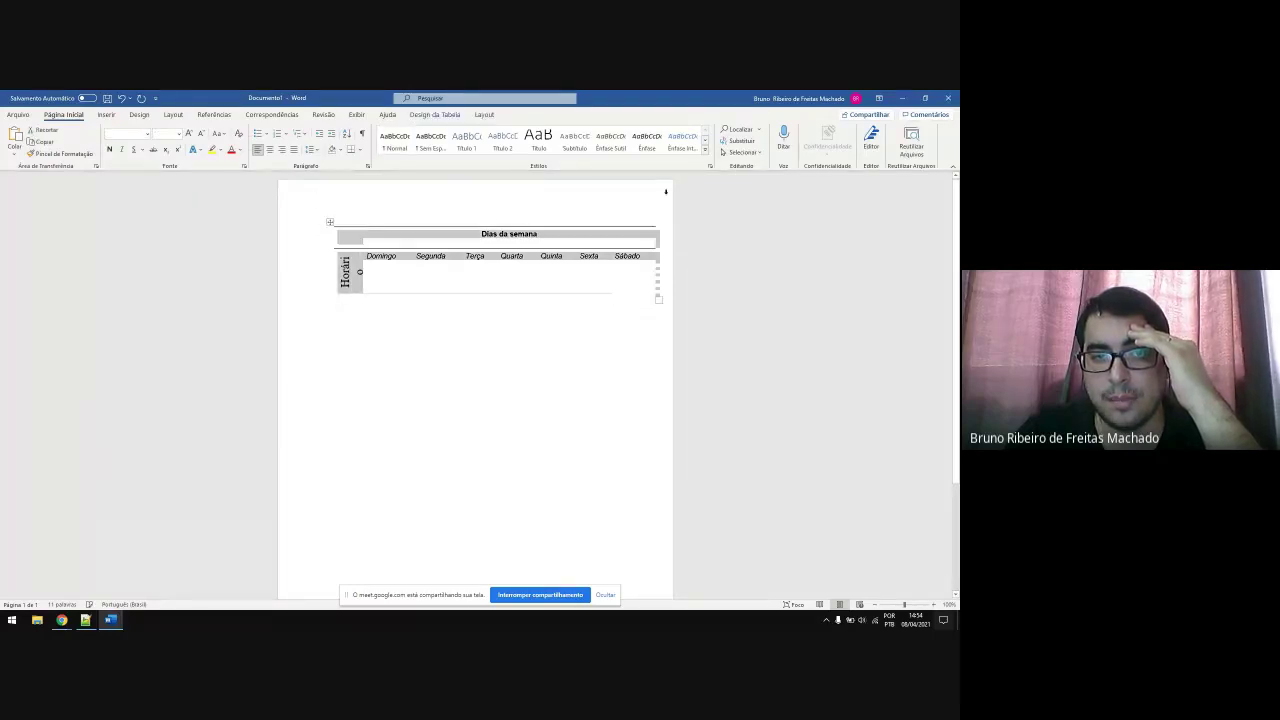
Step: Add a bottom border to the last cell of the Sábado column
click(650, 288)
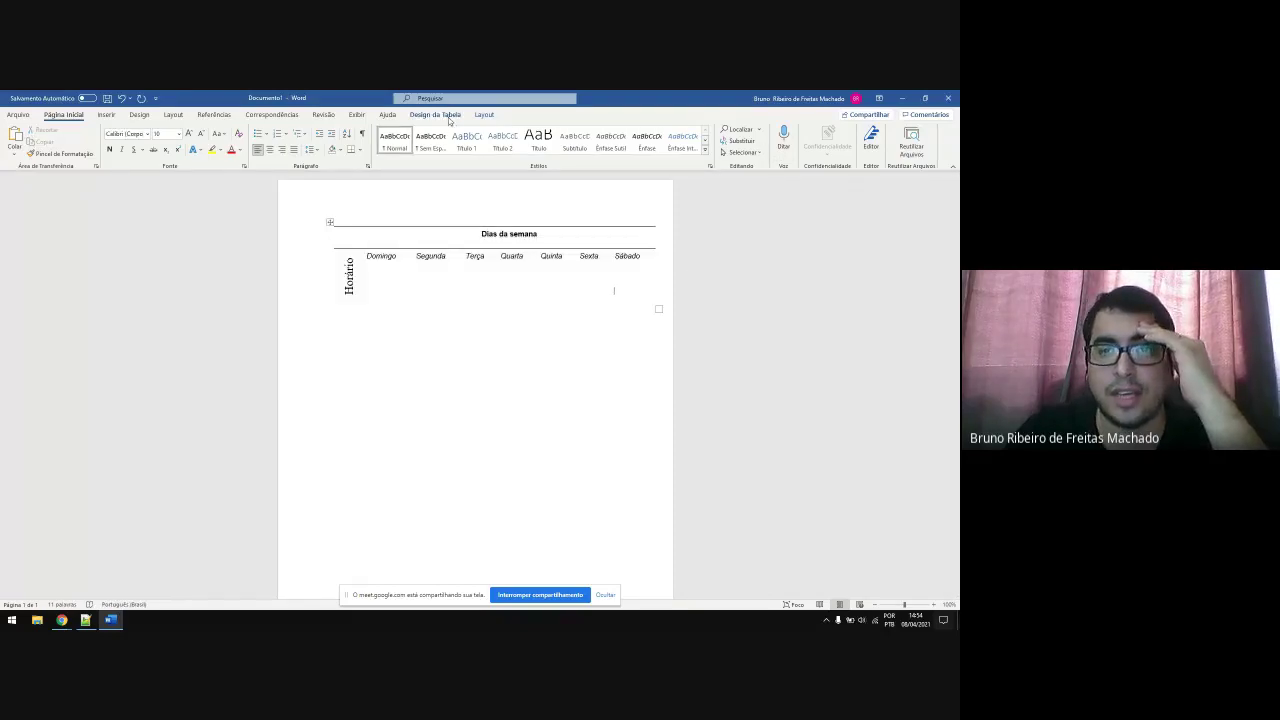
click(435, 114)
click(716, 148)
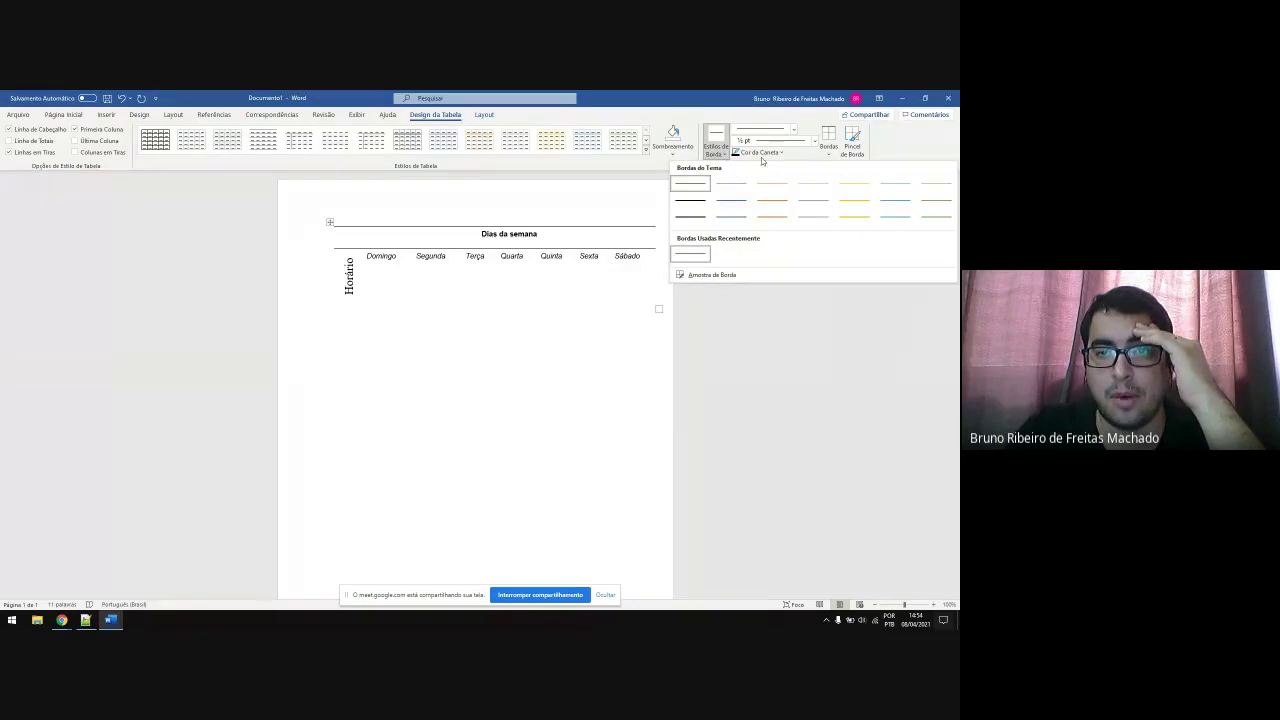
click(828, 150)
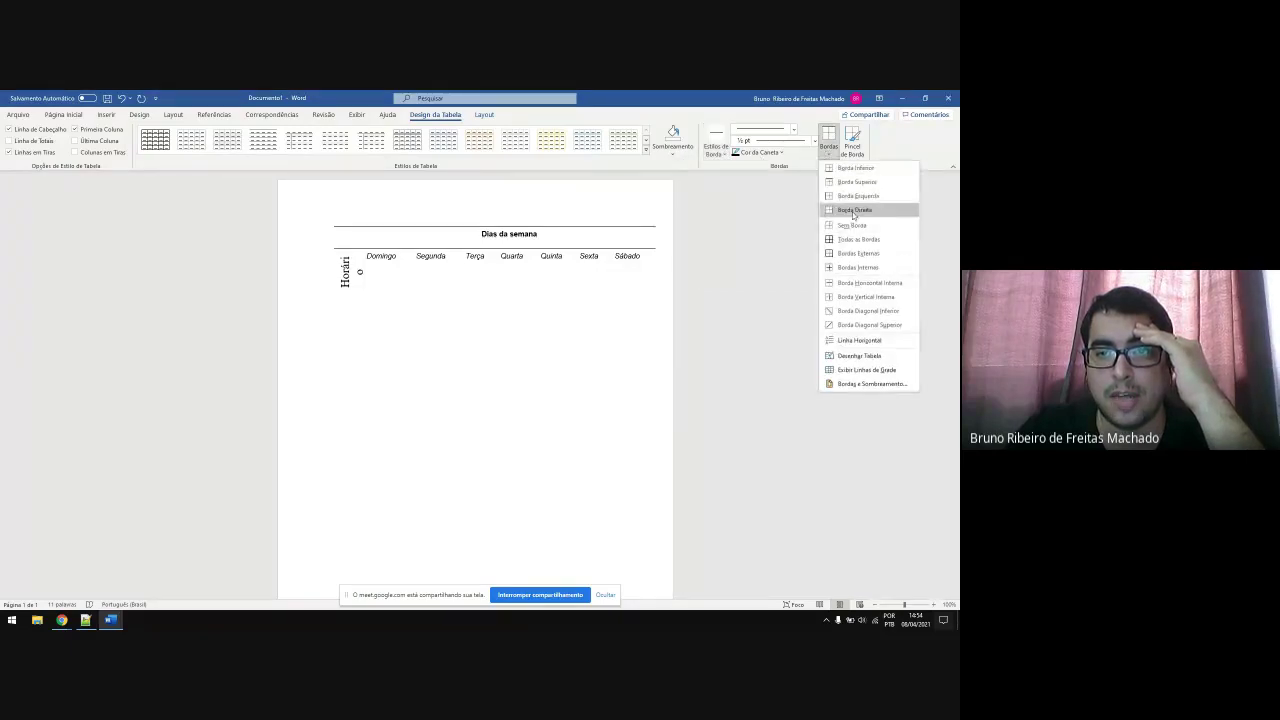
click(855, 173)
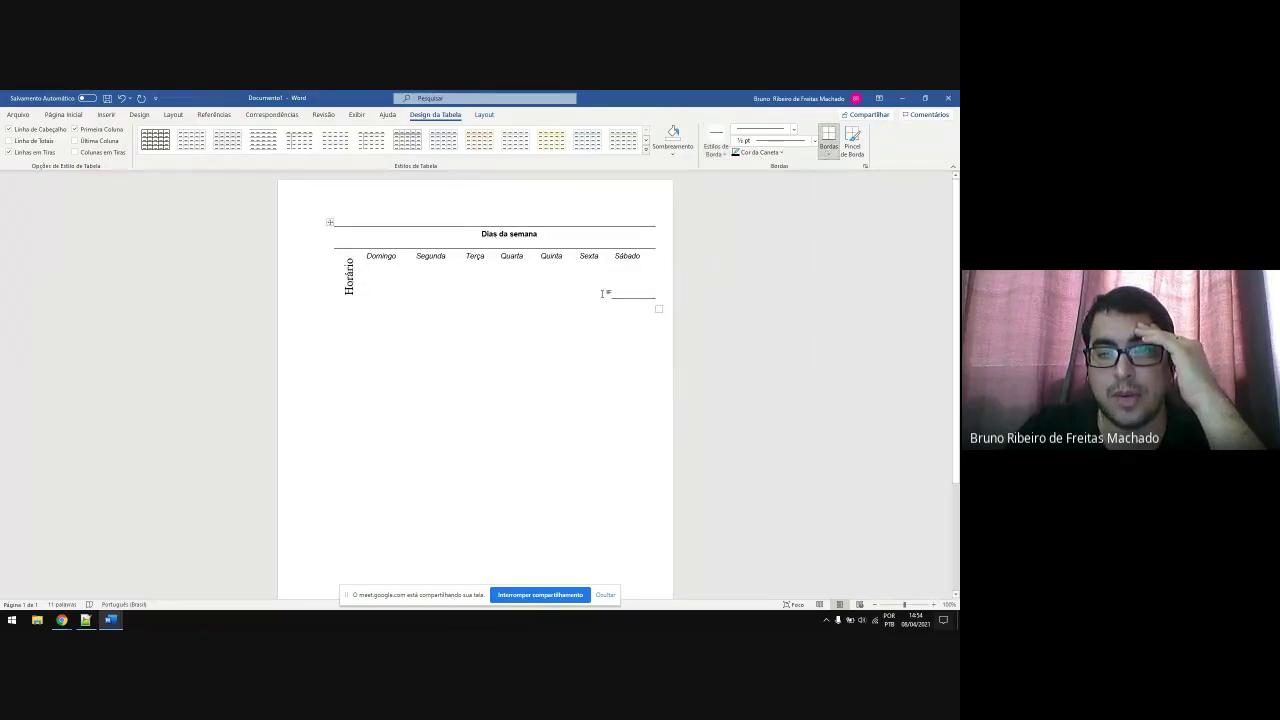
Step: Extend the bottom border along the table's last row, under the Domingo to Sábado columns
drag(651, 291, 336, 298)
click(828, 150)
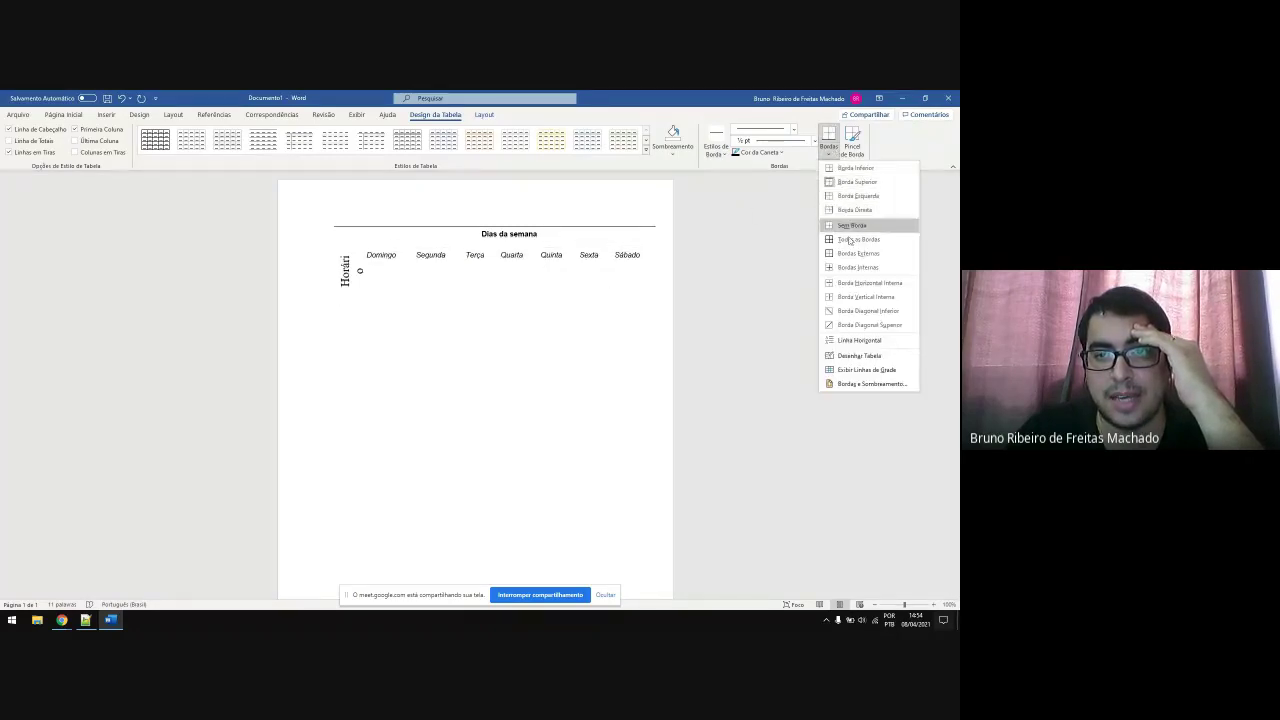
click(855, 172)
click(531, 391)
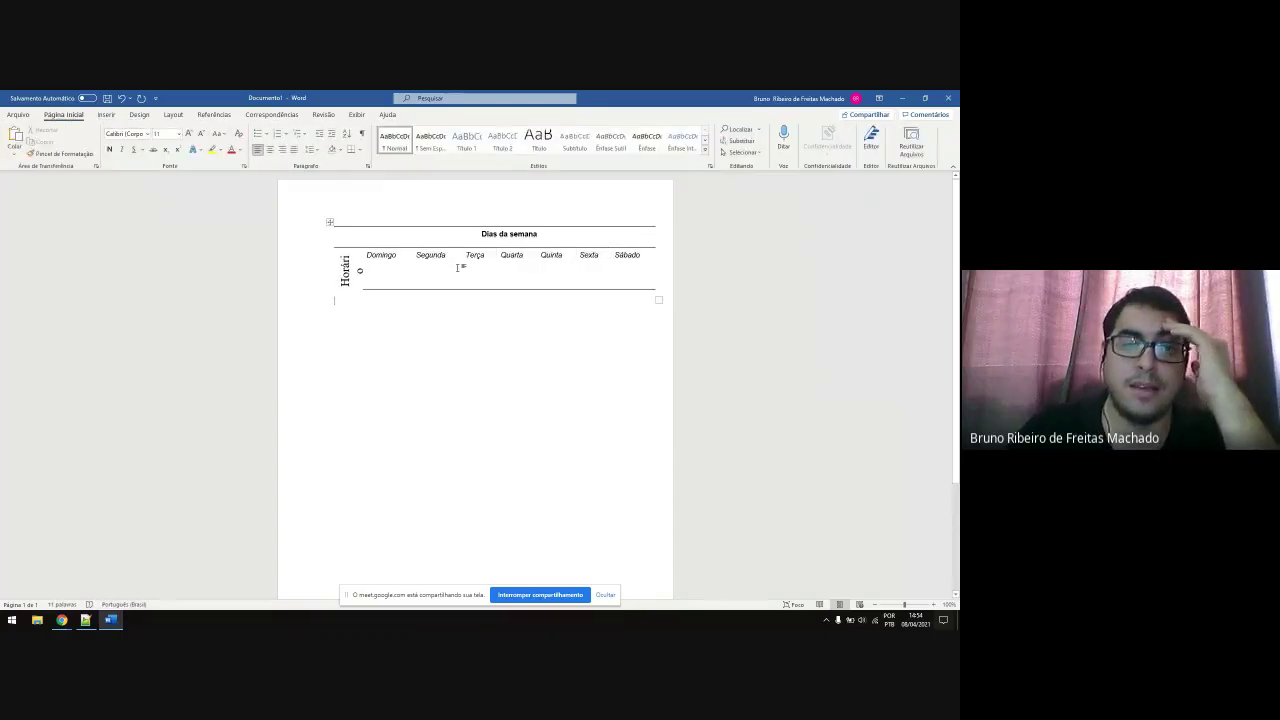
click(351, 259)
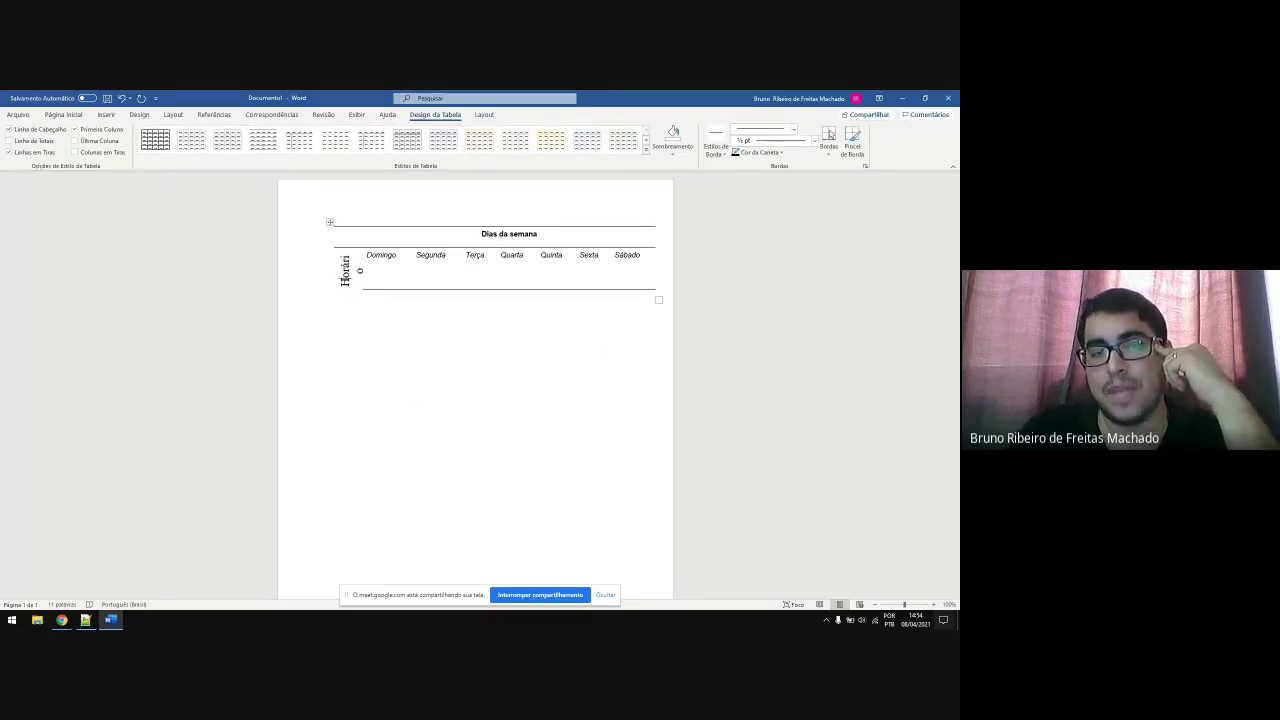
Step: Switch to Chrome and copy the entire weekday table from the aula_listas document
click(61, 621)
click(44, 573)
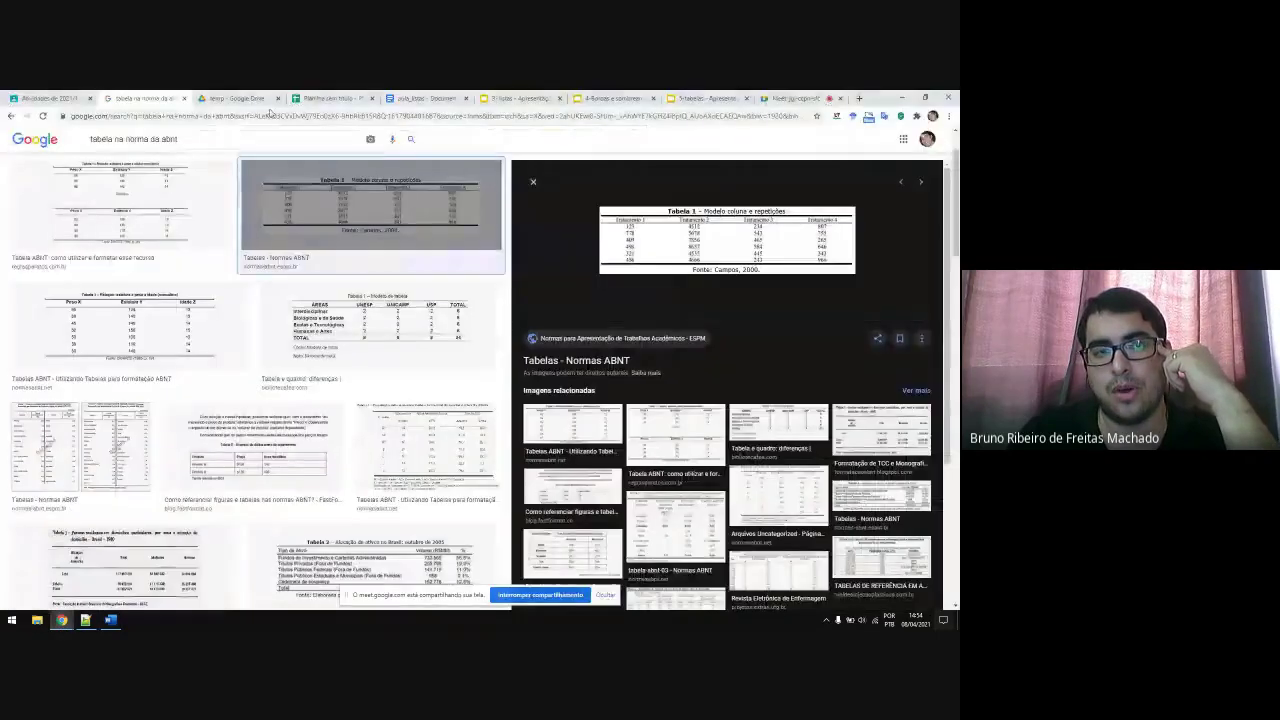
click(330, 98)
click(270, 95)
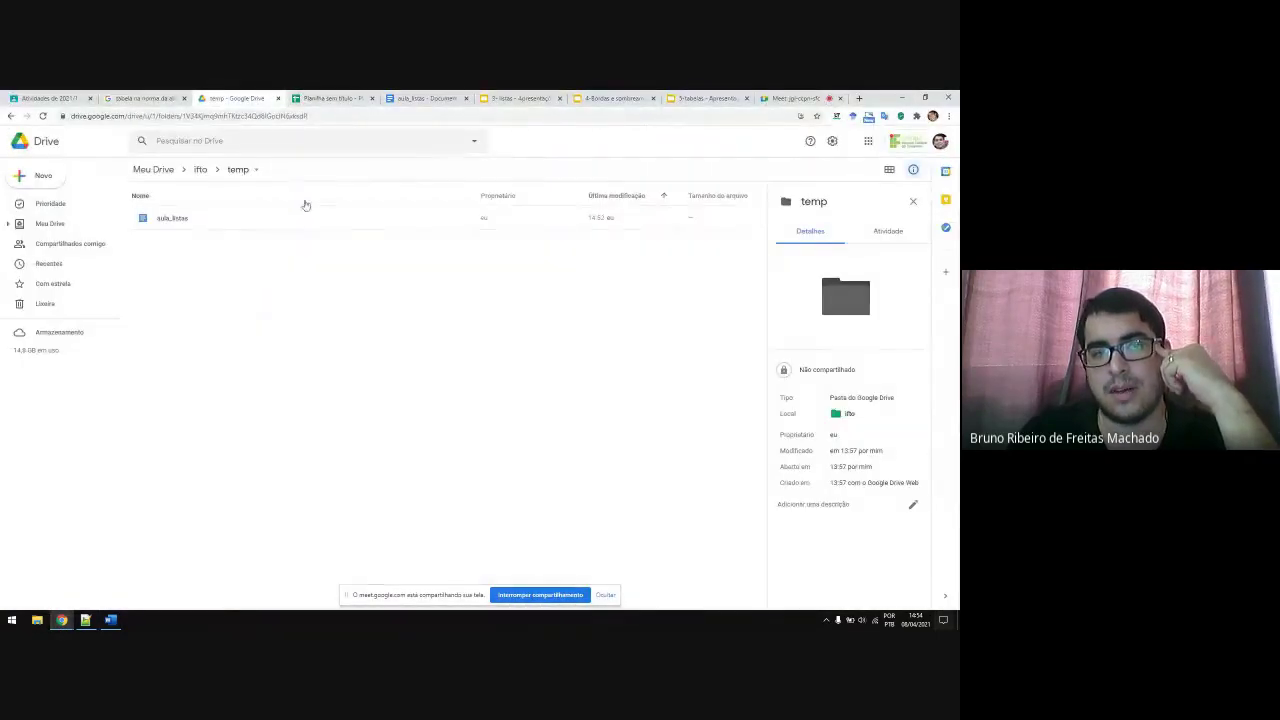
click(421, 100)
drag(404, 278, 645, 399)
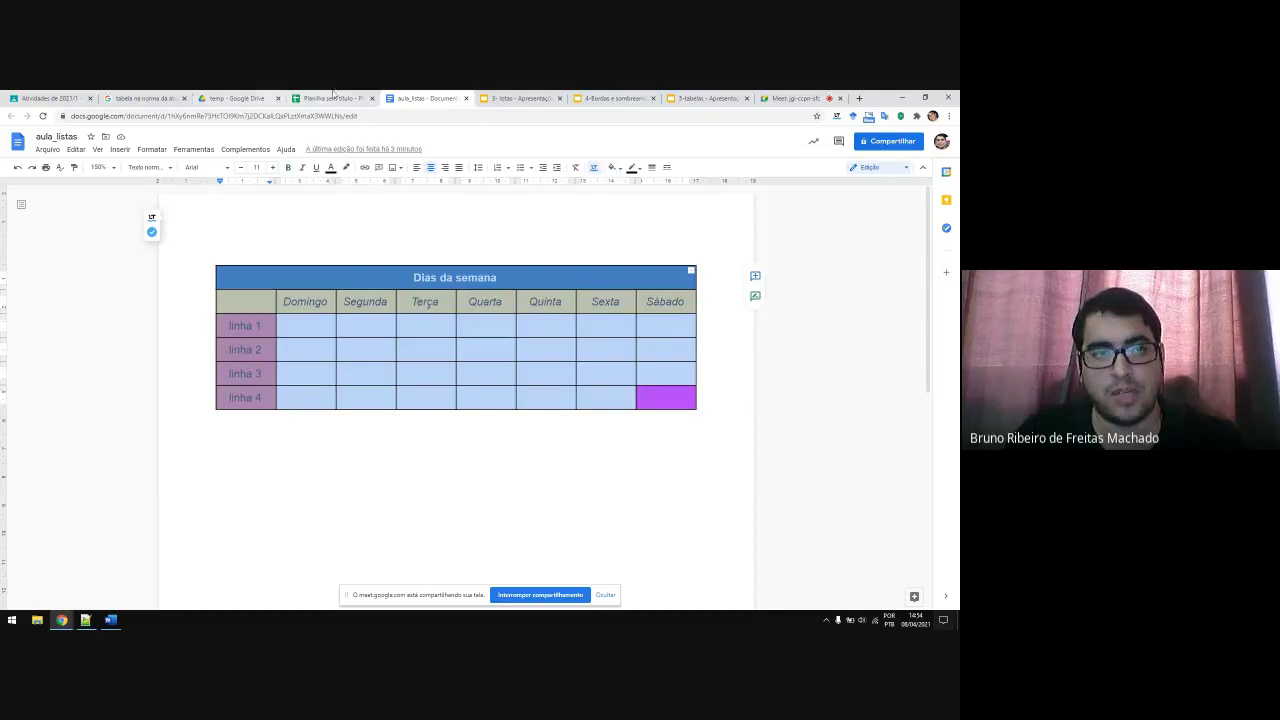
Step: Paste the copied weekday table into the blank Google Sheets spreadsheet at cell E6
click(330, 98)
click(248, 262)
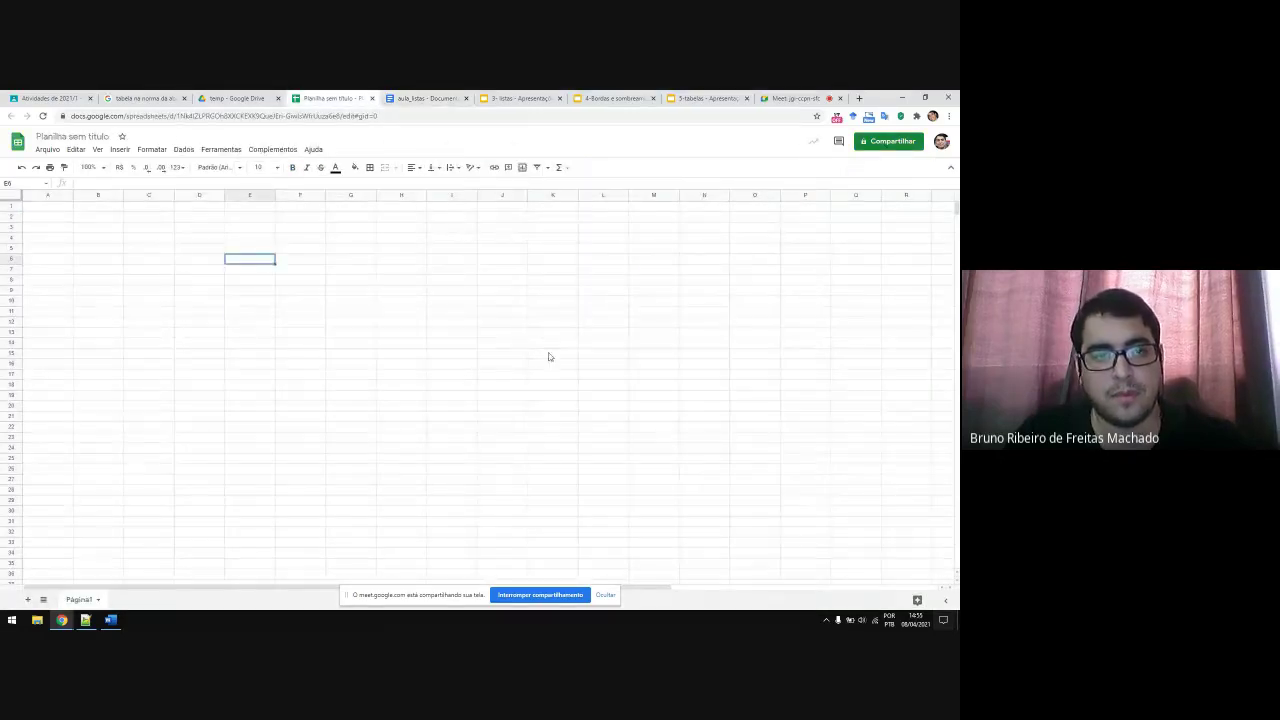
key(ctrl+v)
click(485, 432)
Step: Try a background color on the merged "Dias da semana" cell and undo the change
click(452, 271)
double_click(458, 270)
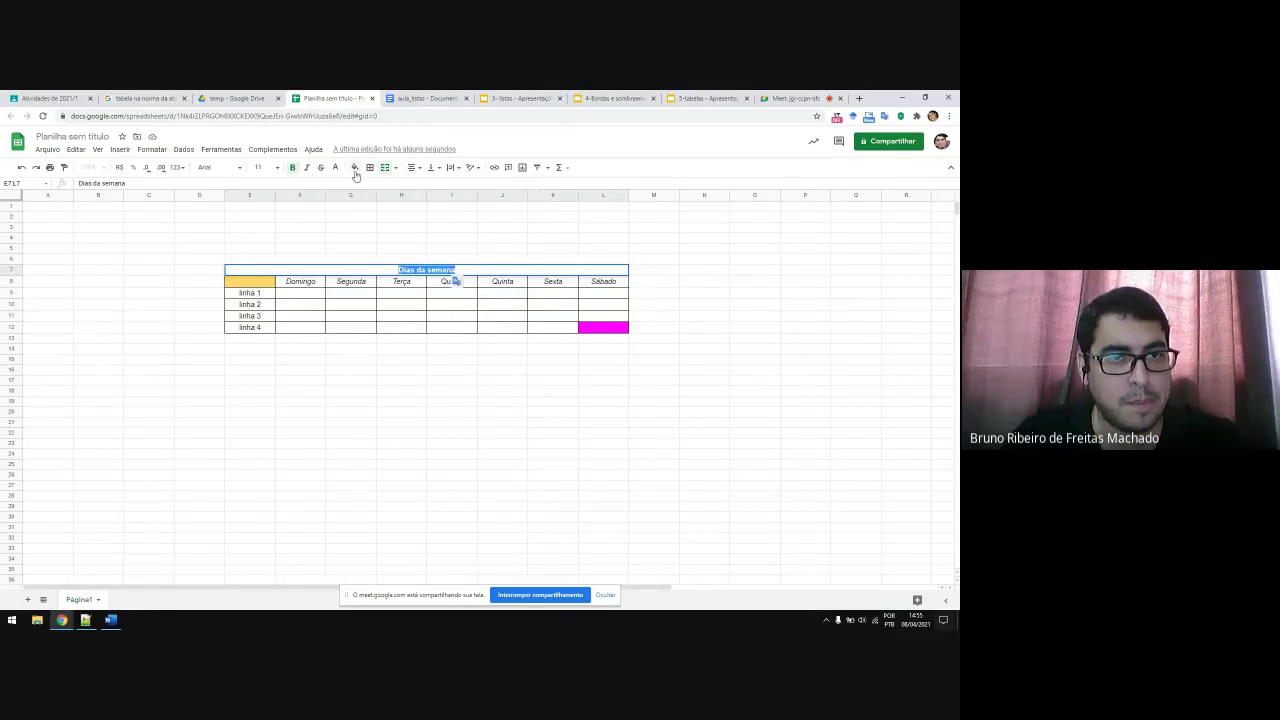
click(355, 170)
click(359, 306)
click(653, 454)
key(ctrl+z)
Step: Set the text color of the merged "Dias da semana" header to black
triple_click(432, 276)
click(335, 168)
click(350, 203)
click(571, 404)
Step: Reset the background color of corner cell E8 and of cell L12, where linha 4 meets Sábado
click(270, 285)
click(354, 167)
click(378, 187)
click(595, 332)
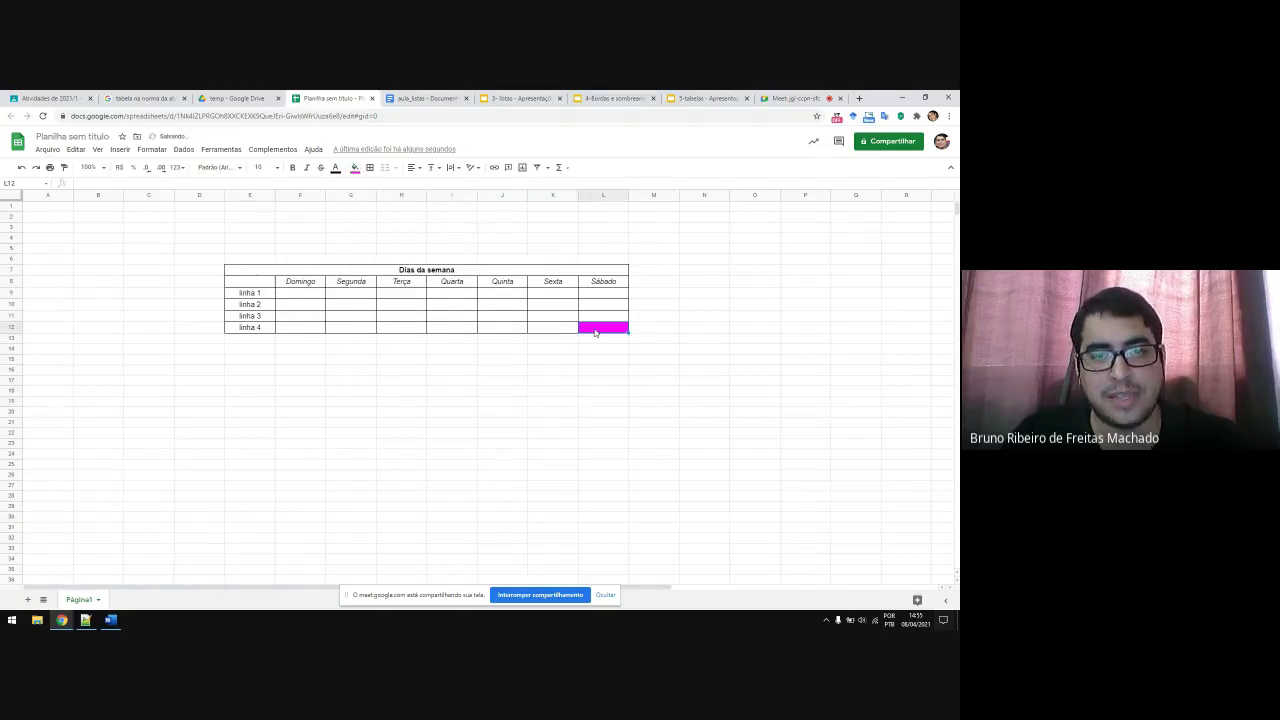
click(355, 167)
click(380, 187)
click(603, 401)
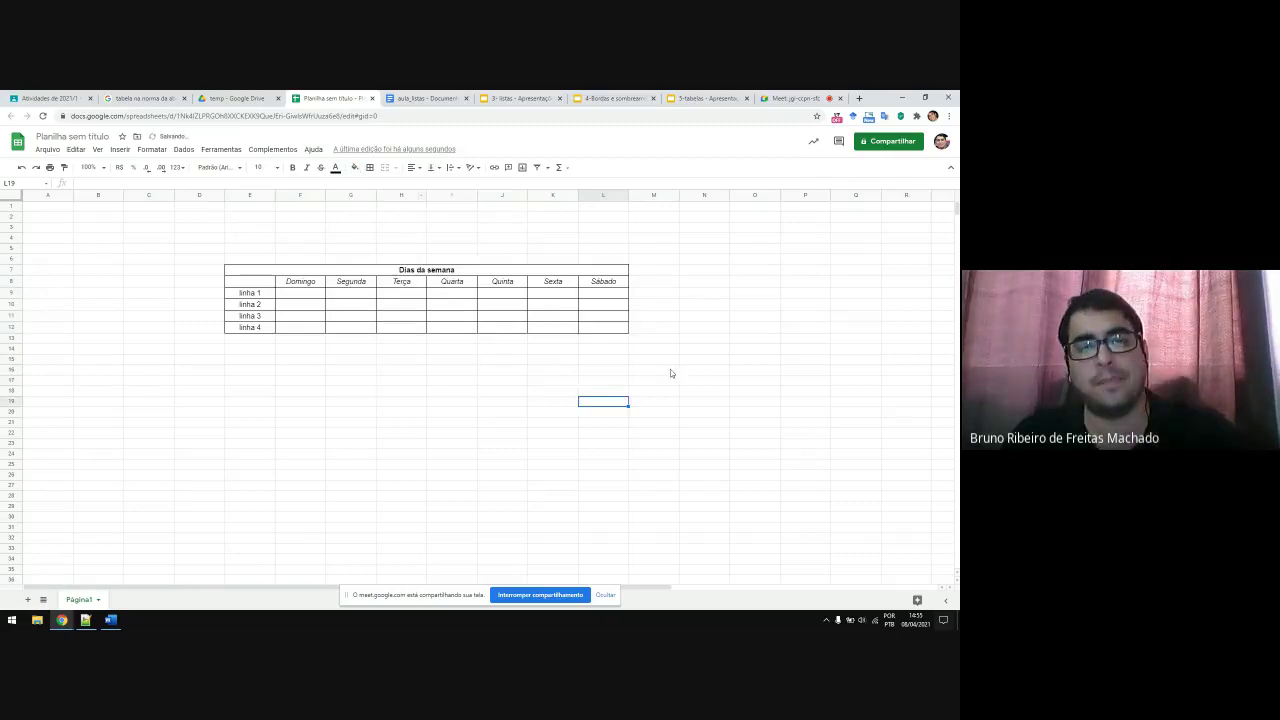
click(663, 371)
click(394, 272)
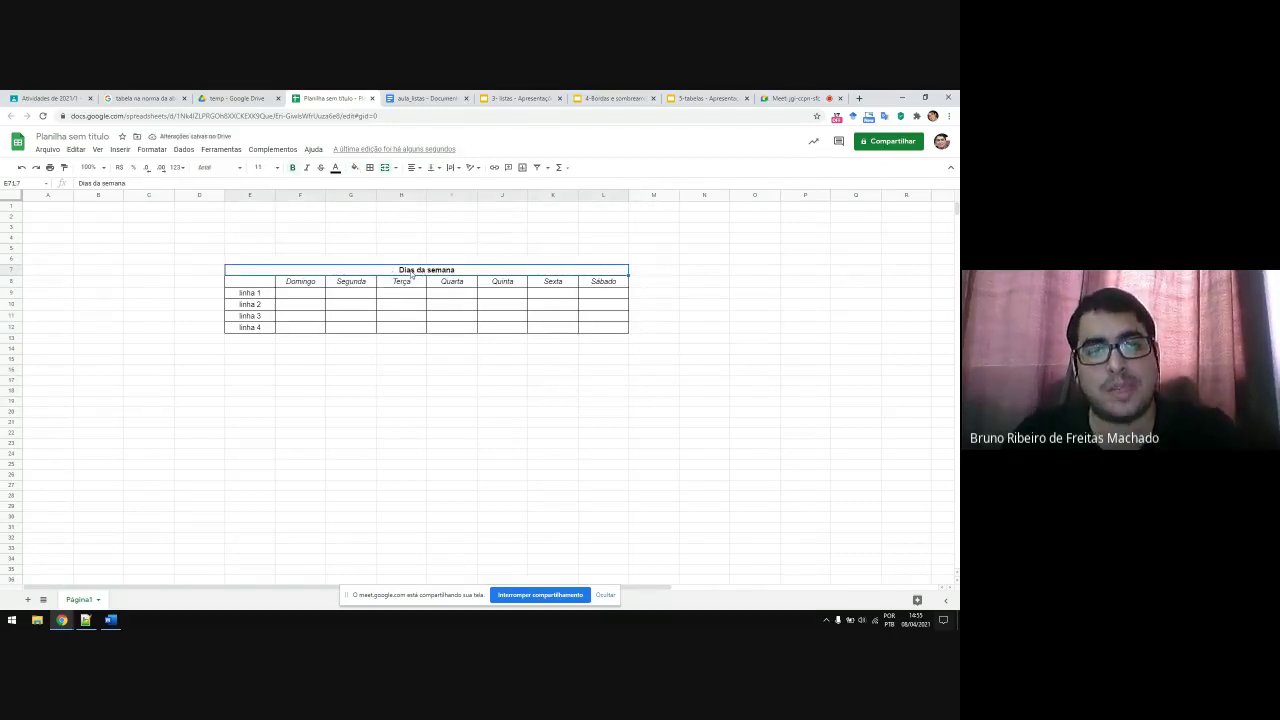
drag(392, 275, 422, 328)
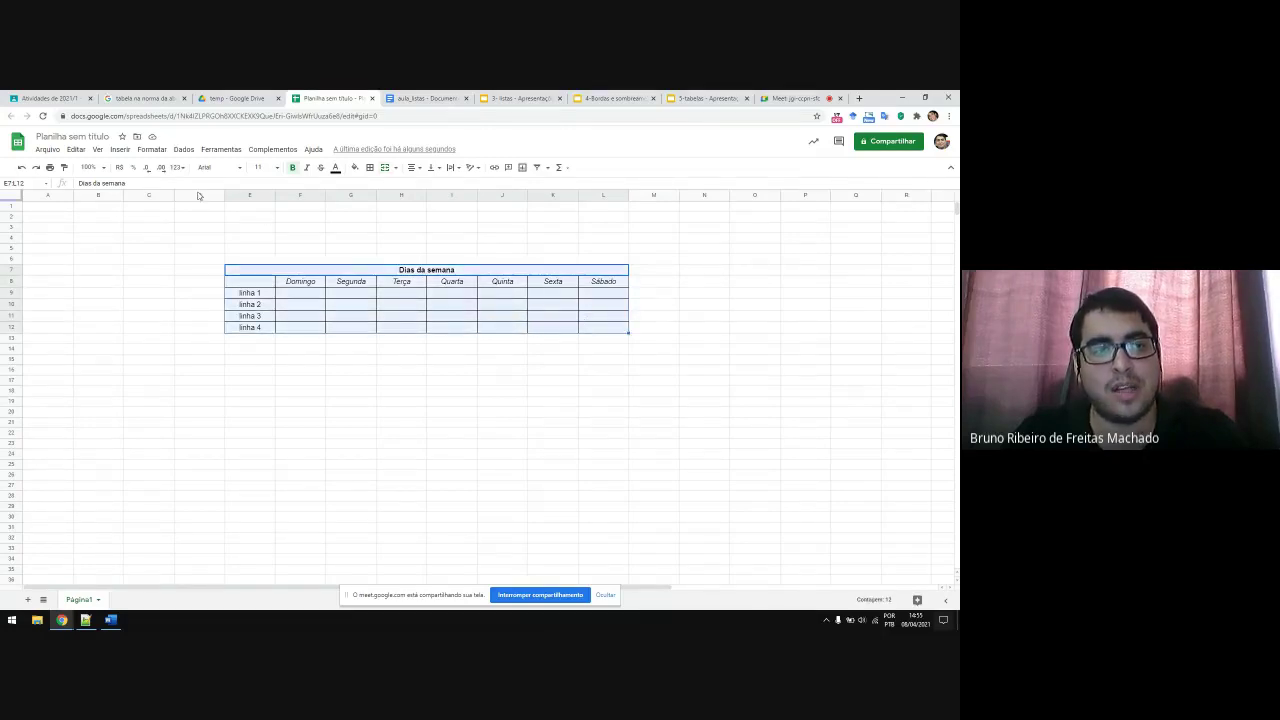
click(151, 149)
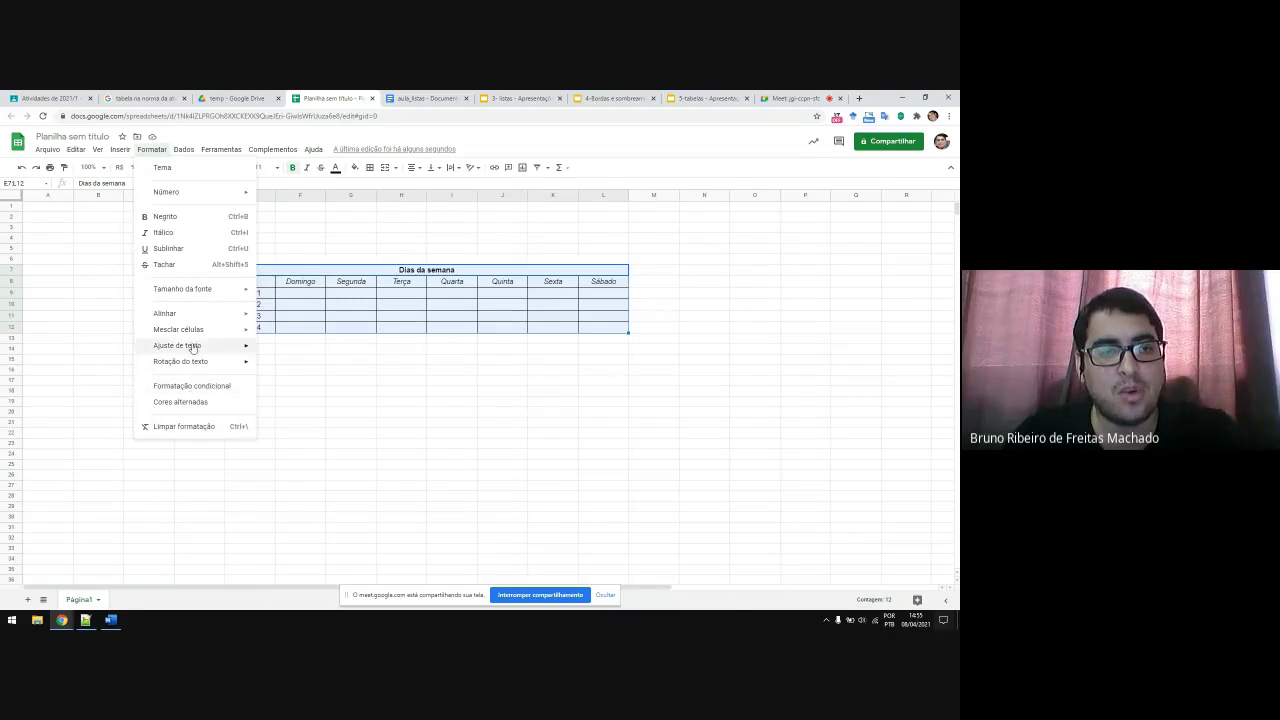
key(Escape)
right_click(400, 230)
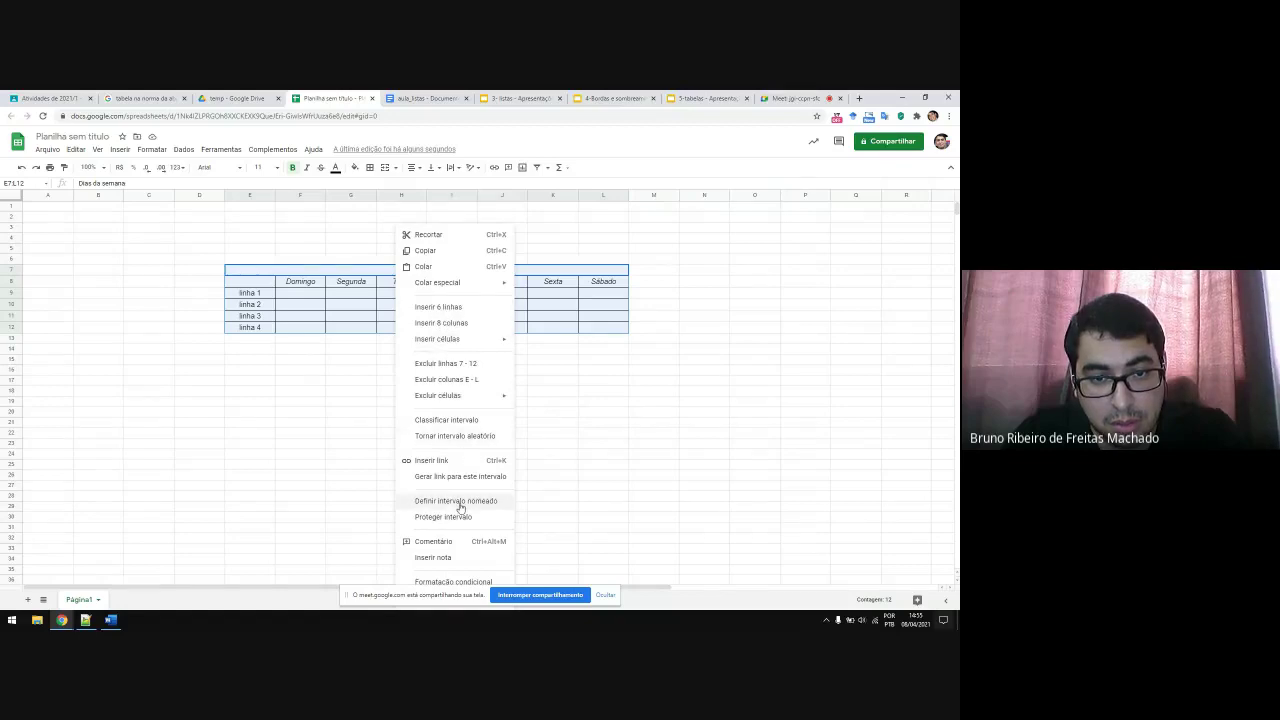
click(318, 401)
click(398, 272)
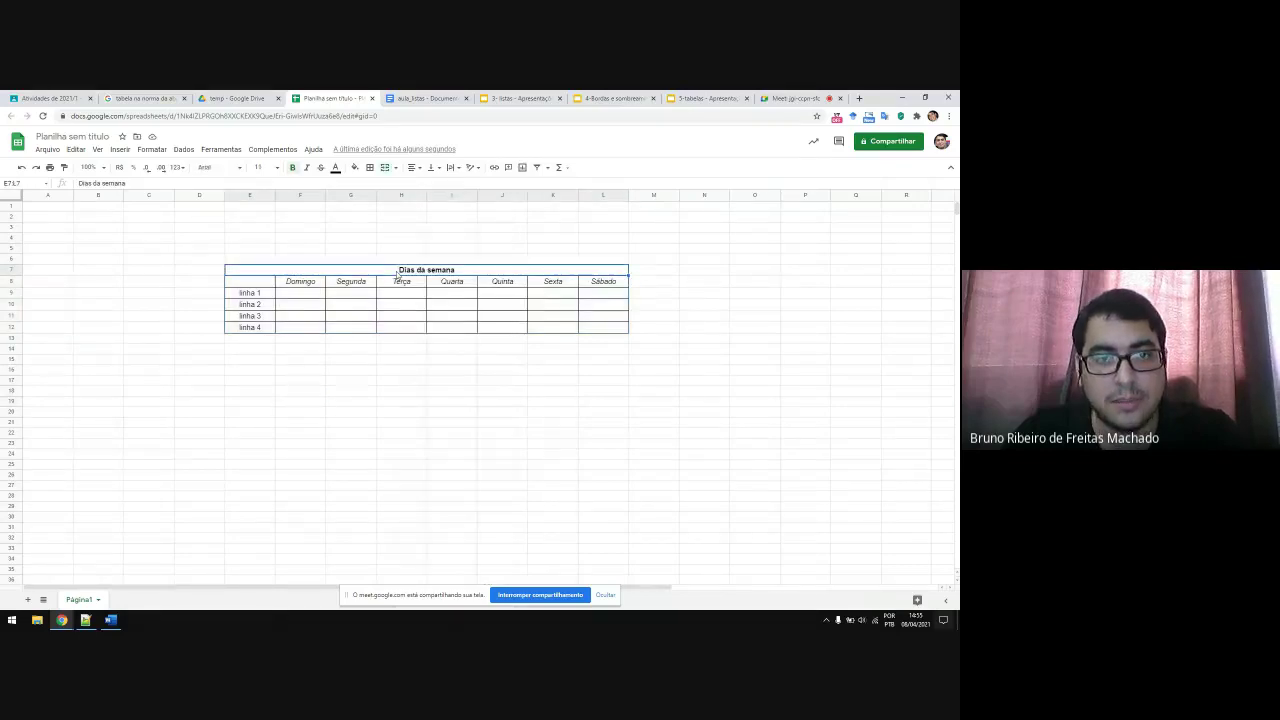
click(165, 152)
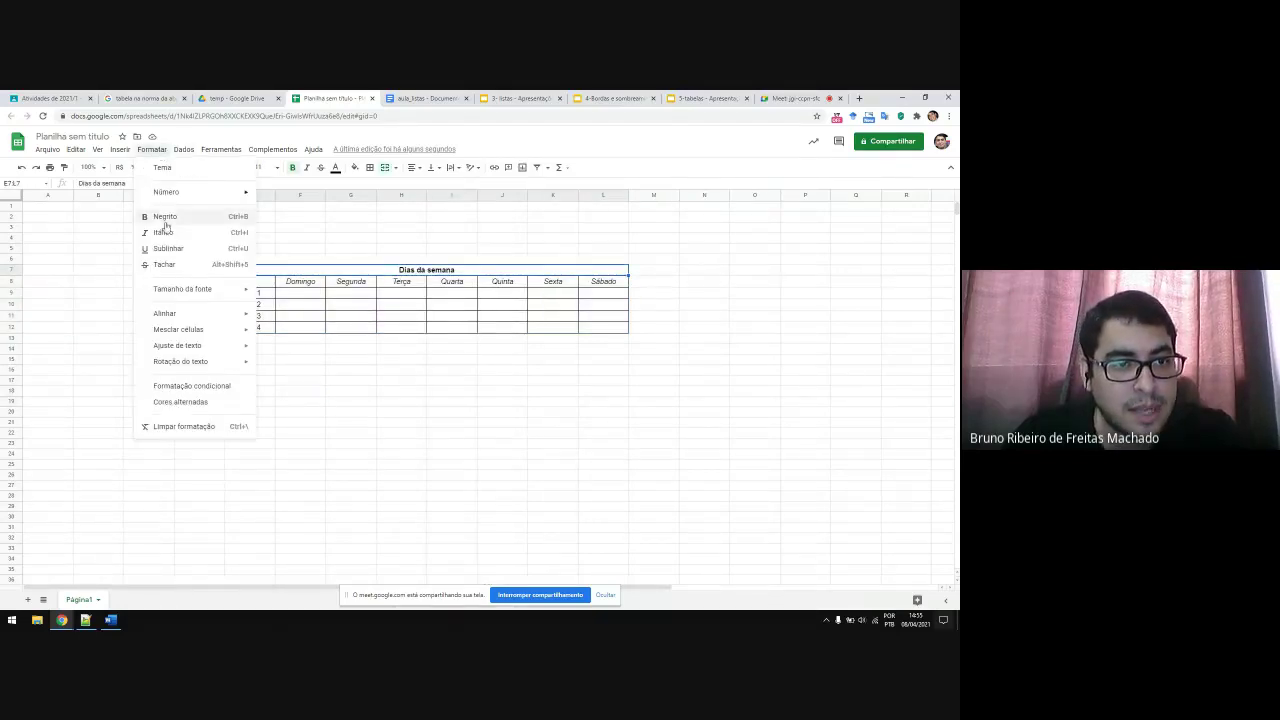
mouse_move(174, 334)
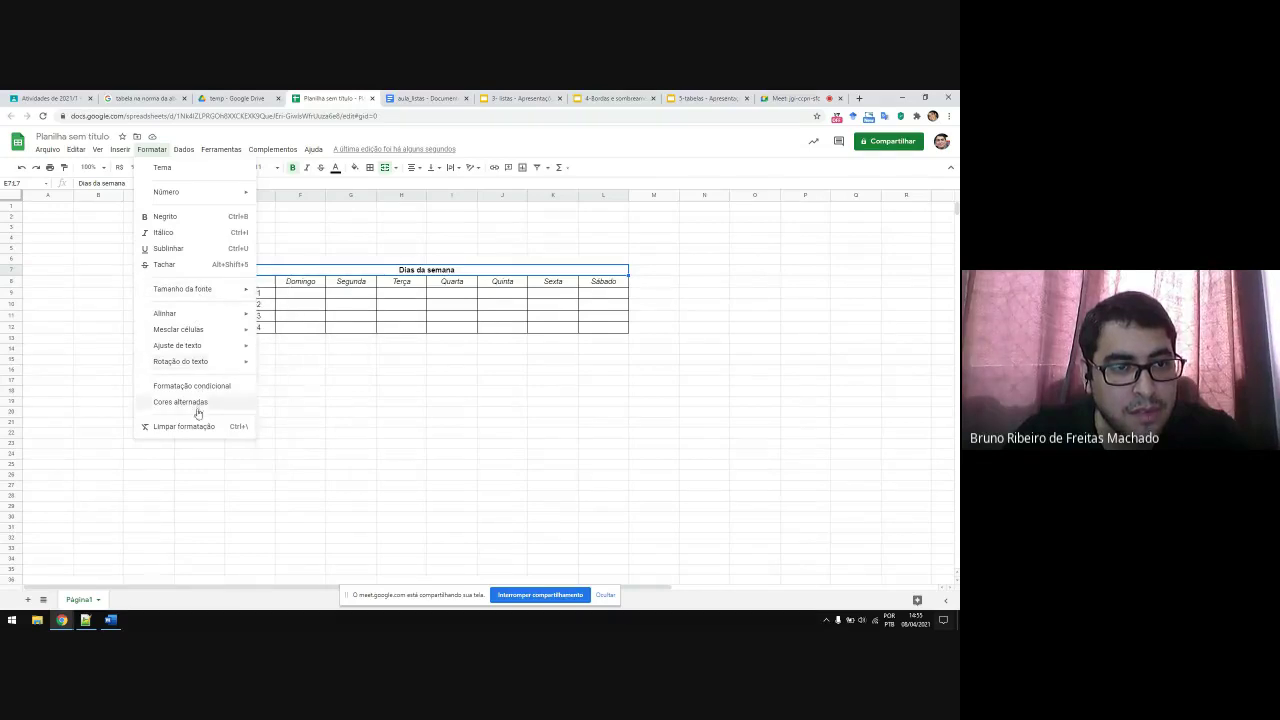
mouse_move(175, 150)
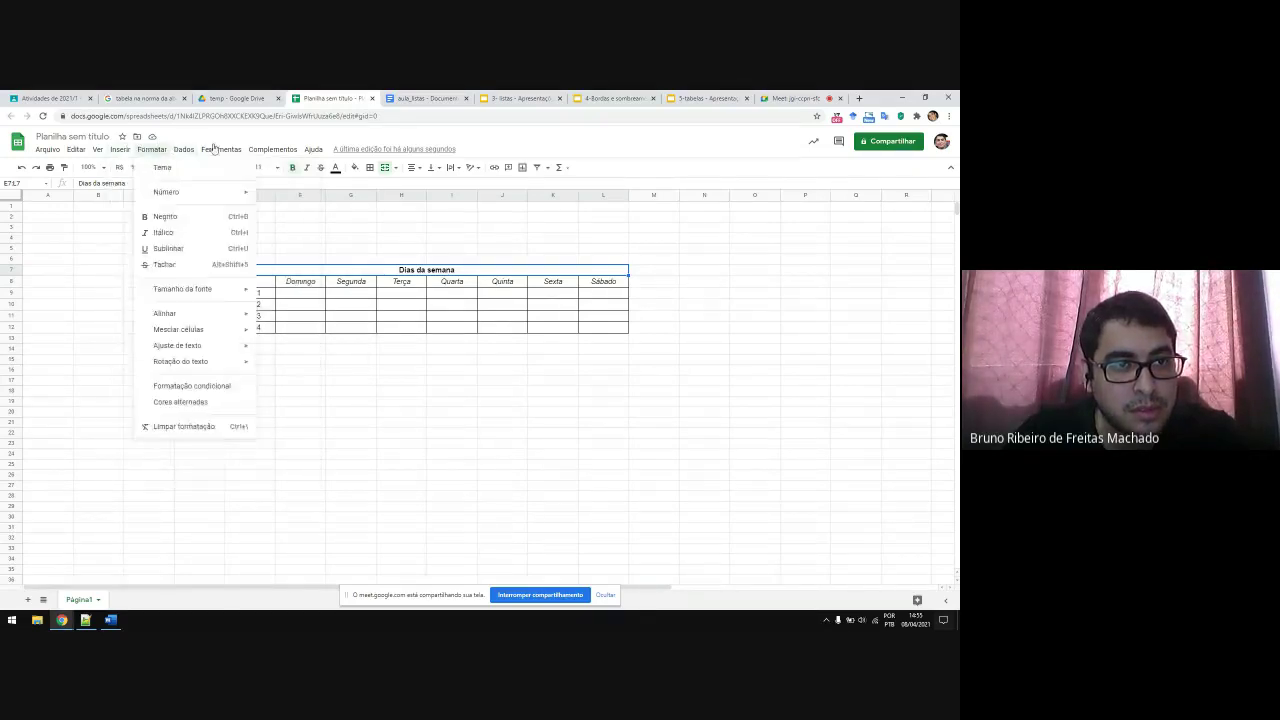
click(522, 466)
drag(392, 270, 392, 330)
click(116, 151)
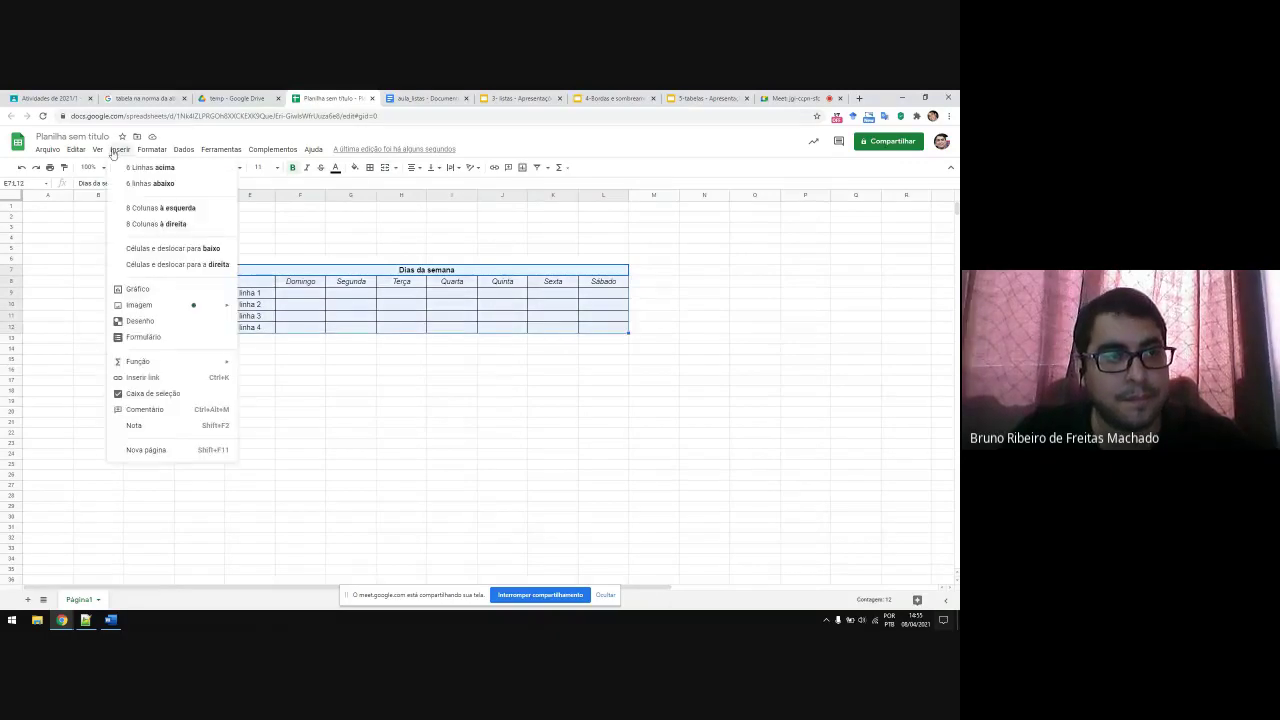
click(364, 454)
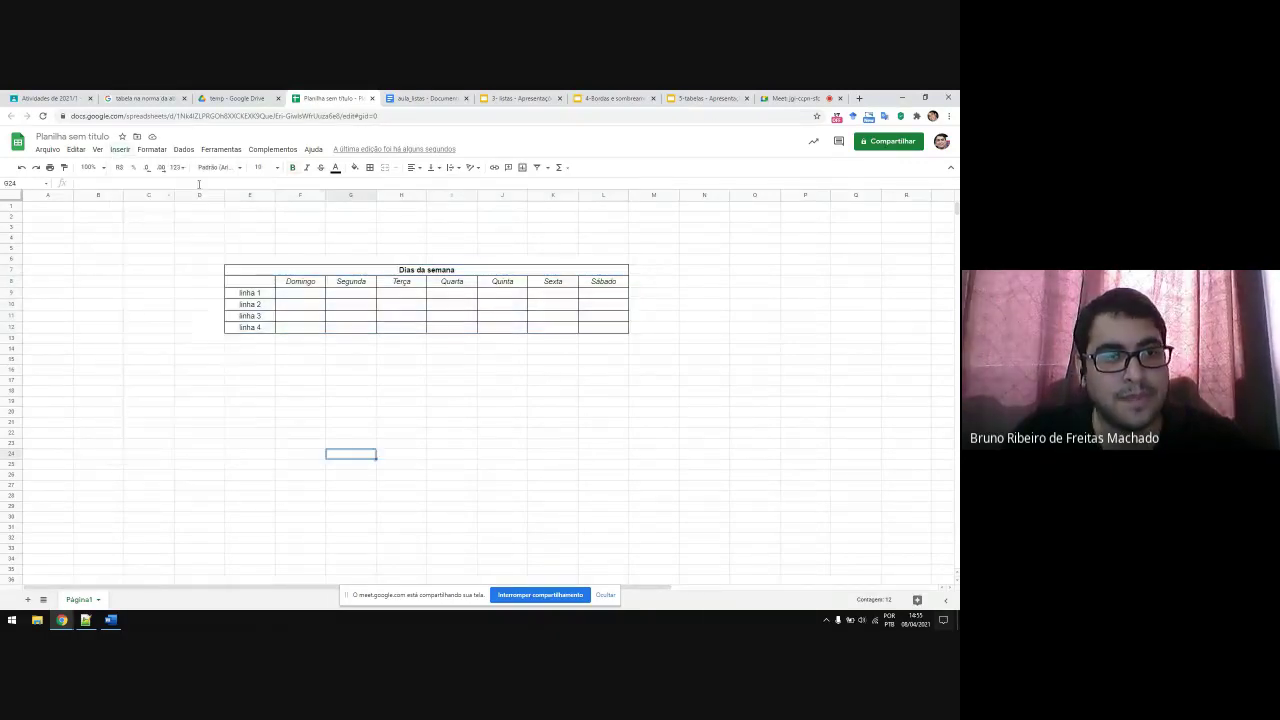
click(121, 150)
click(412, 453)
drag(255, 410, 593, 404)
right_click(243, 405)
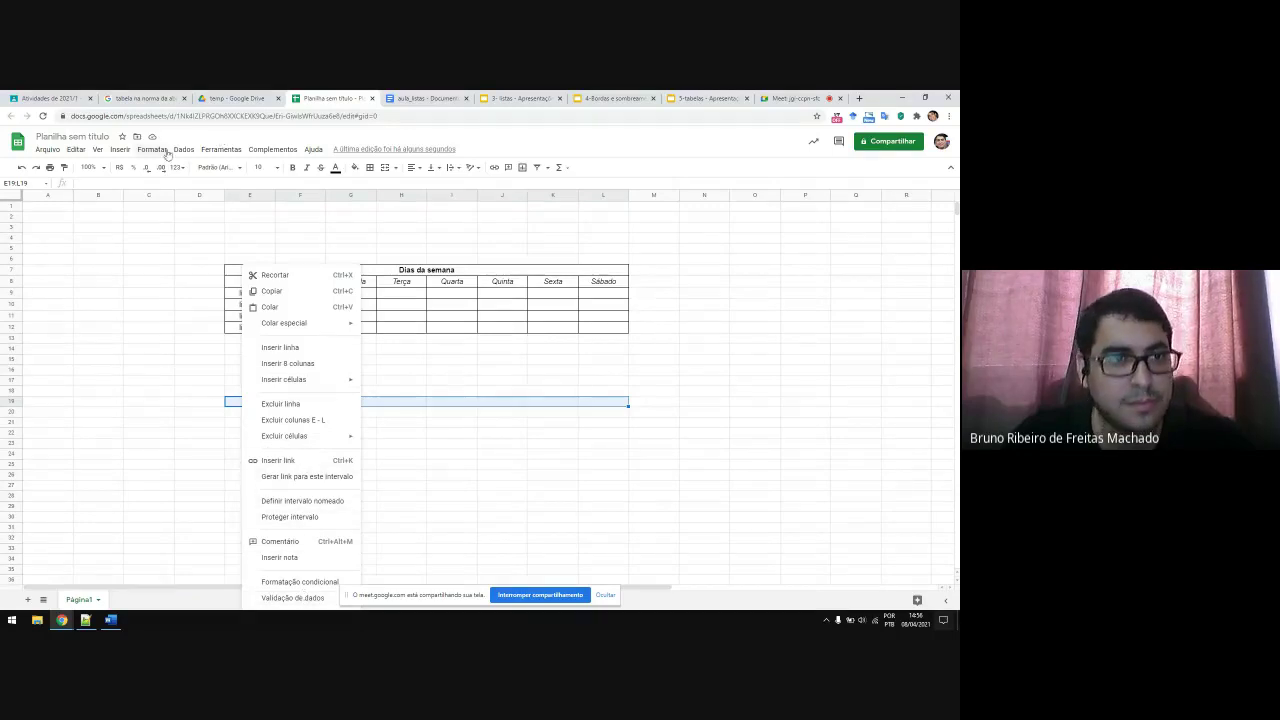
Step: Clear all borders from the weekday table, range E7:L12
click(538, 273)
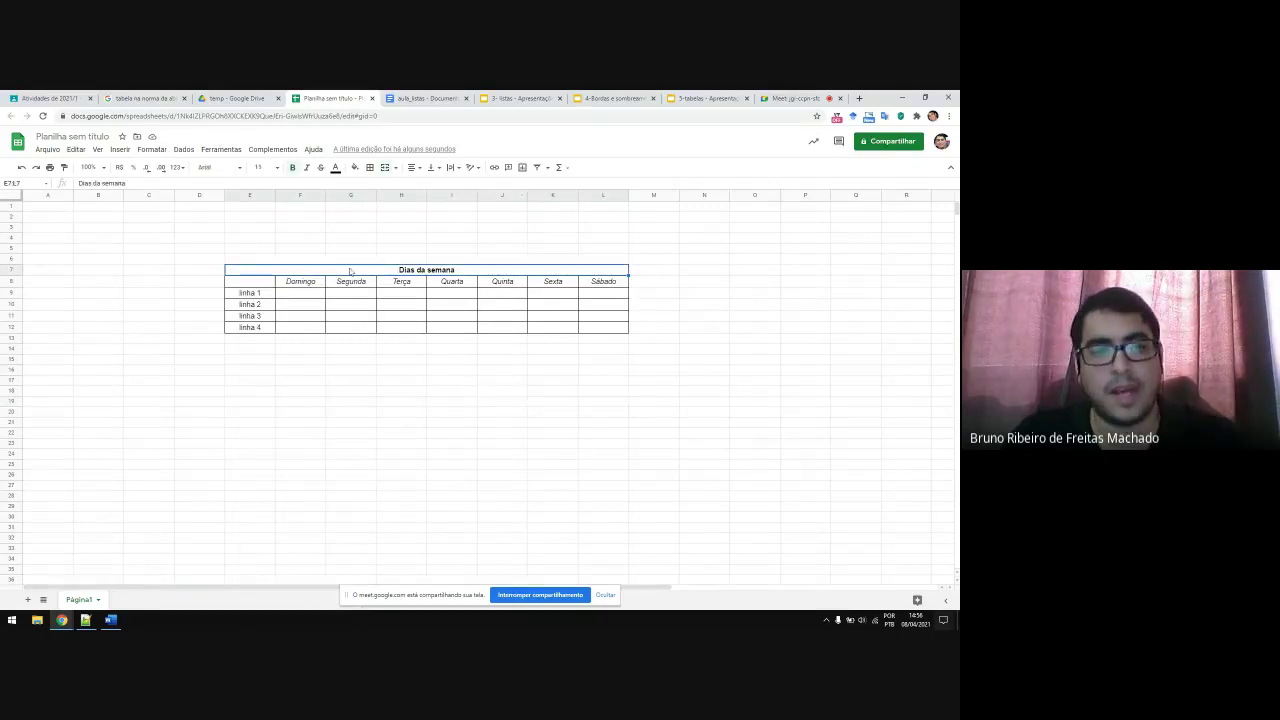
shift+click(431, 331)
click(370, 167)
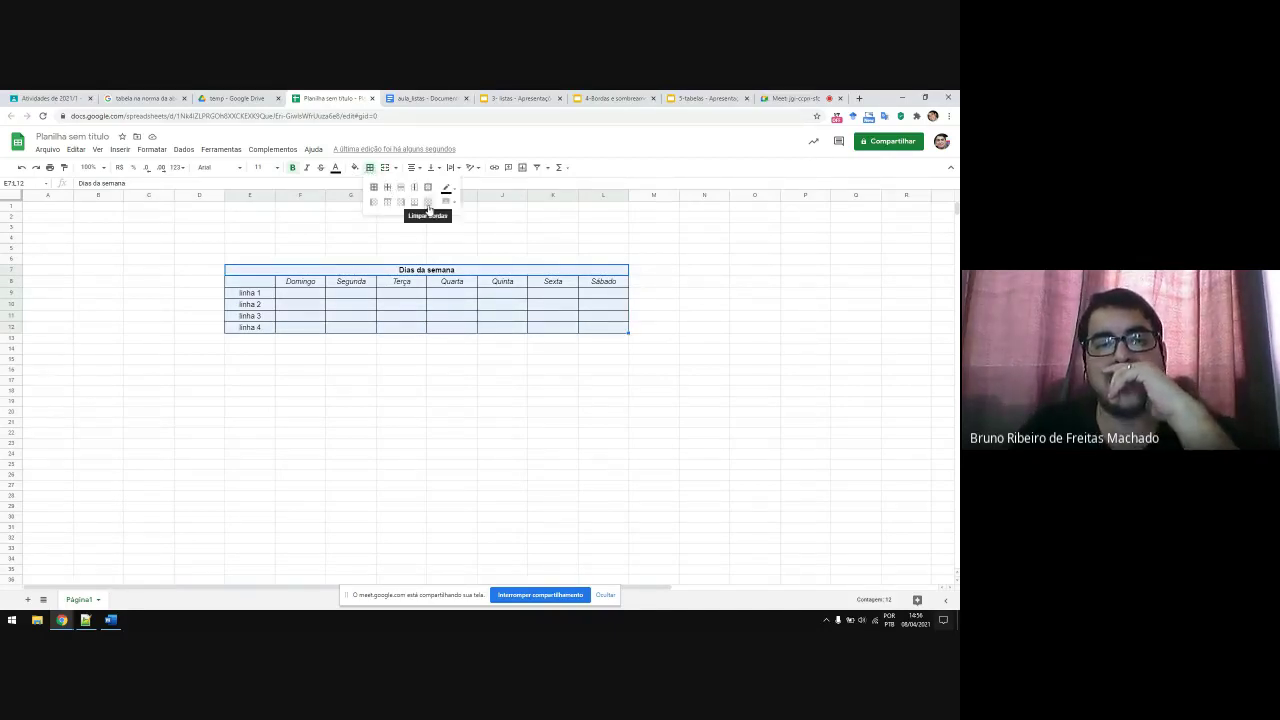
click(428, 204)
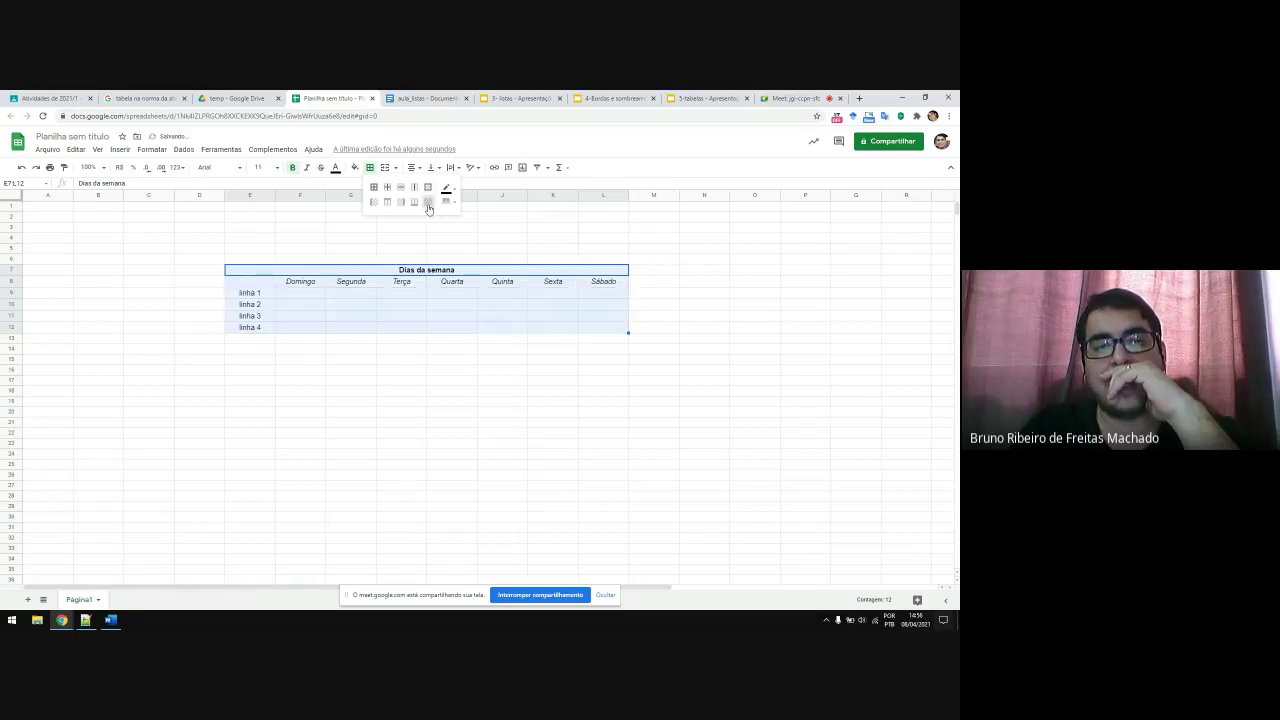
click(452, 377)
Step: Add top and bottom borders to the merged "Dias da semana" header cell
click(278, 272)
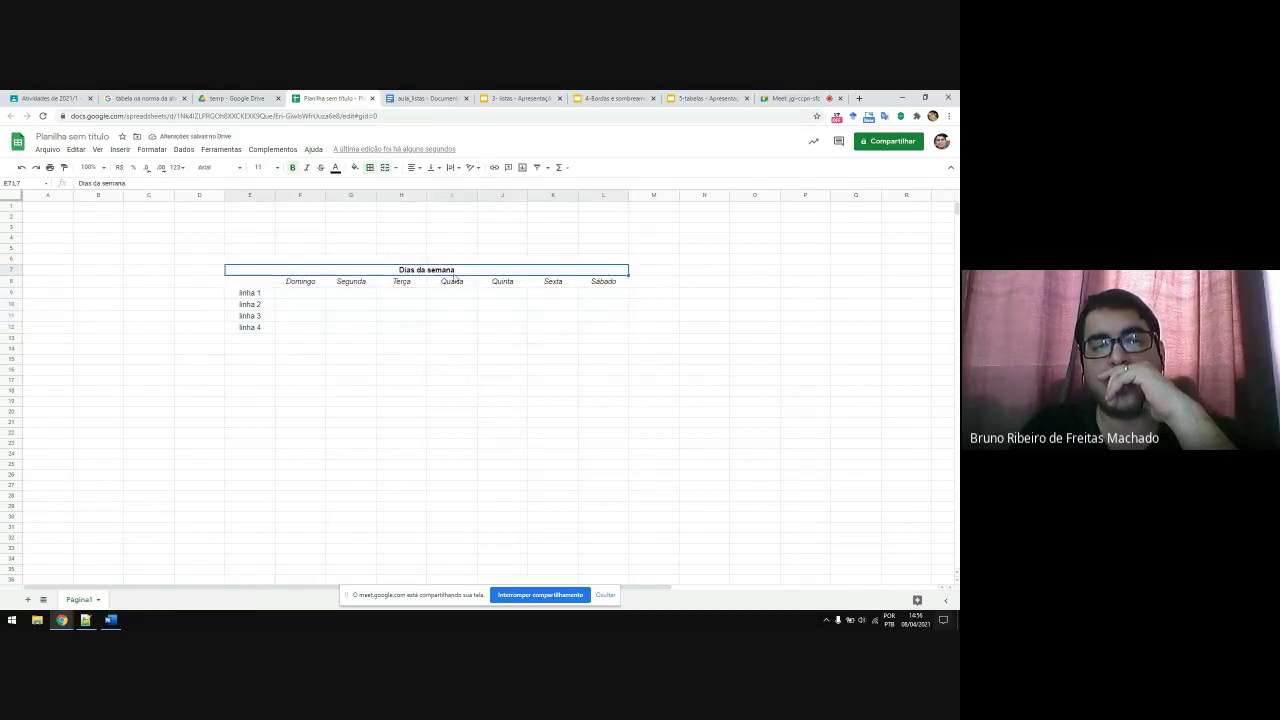
click(372, 168)
click(414, 202)
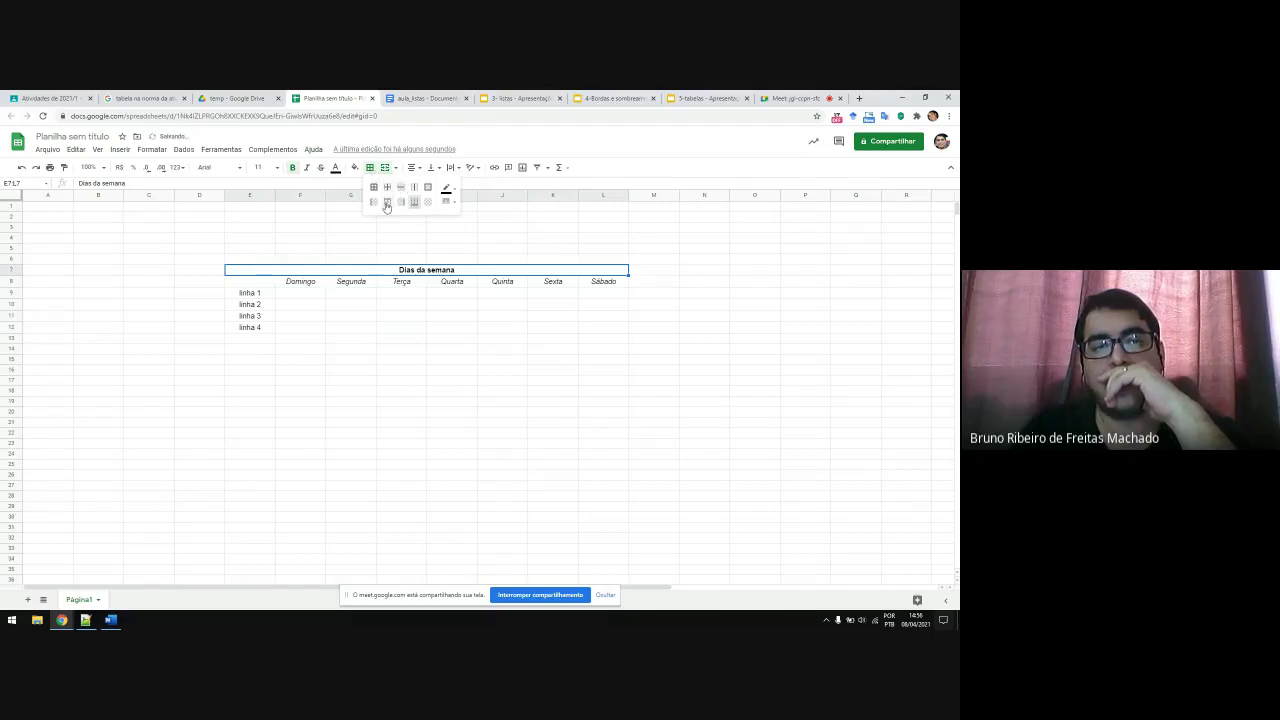
click(571, 400)
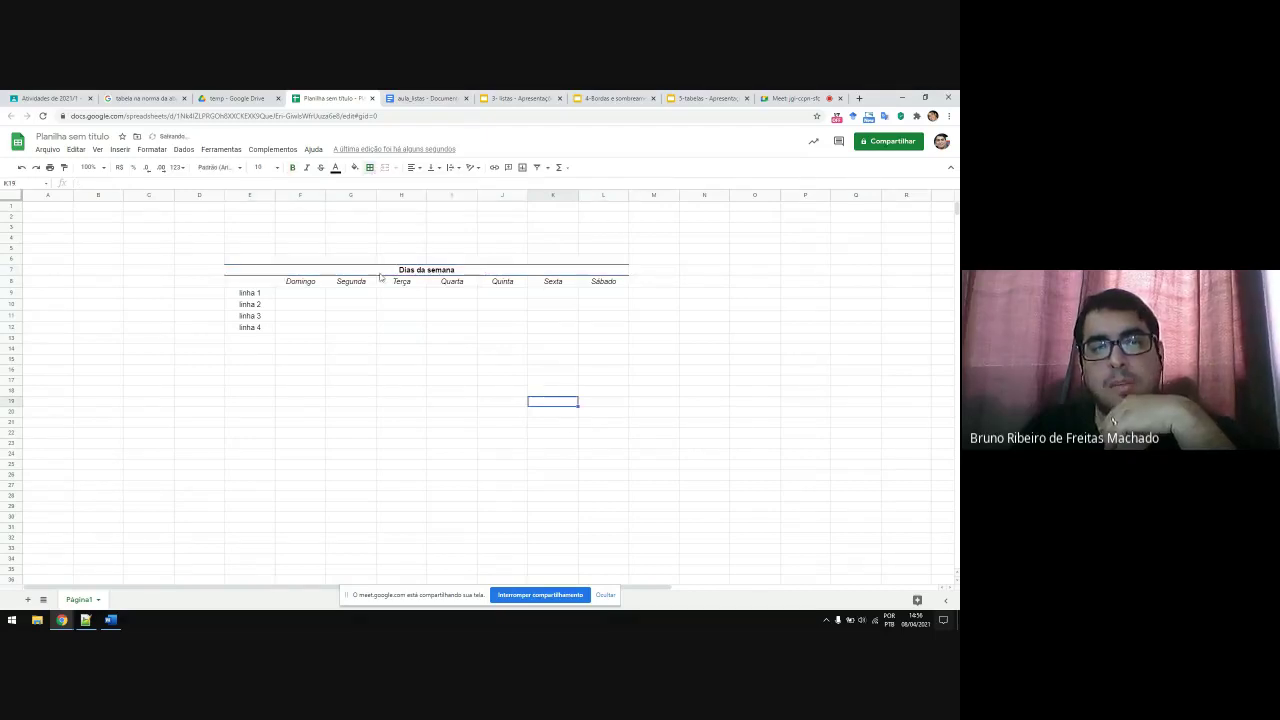
Step: Add a bottom border to the linha 4 row, from E12 to L12
drag(251, 330, 608, 330)
click(368, 171)
click(415, 204)
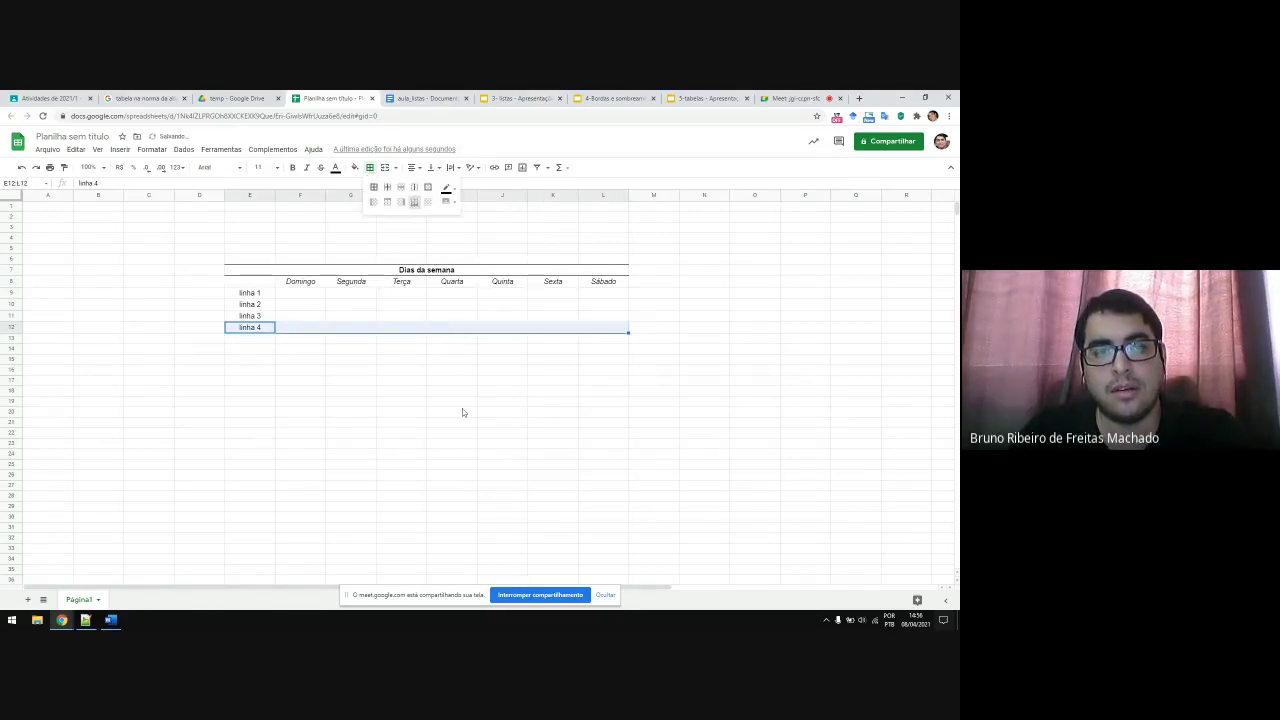
click(462, 410)
Step: Enter 156 for linha 1 Sábado, 785 for linha 2 Quinta, 463 for linha 3 Terça and 52 for linha 3 Segunda
click(600, 293)
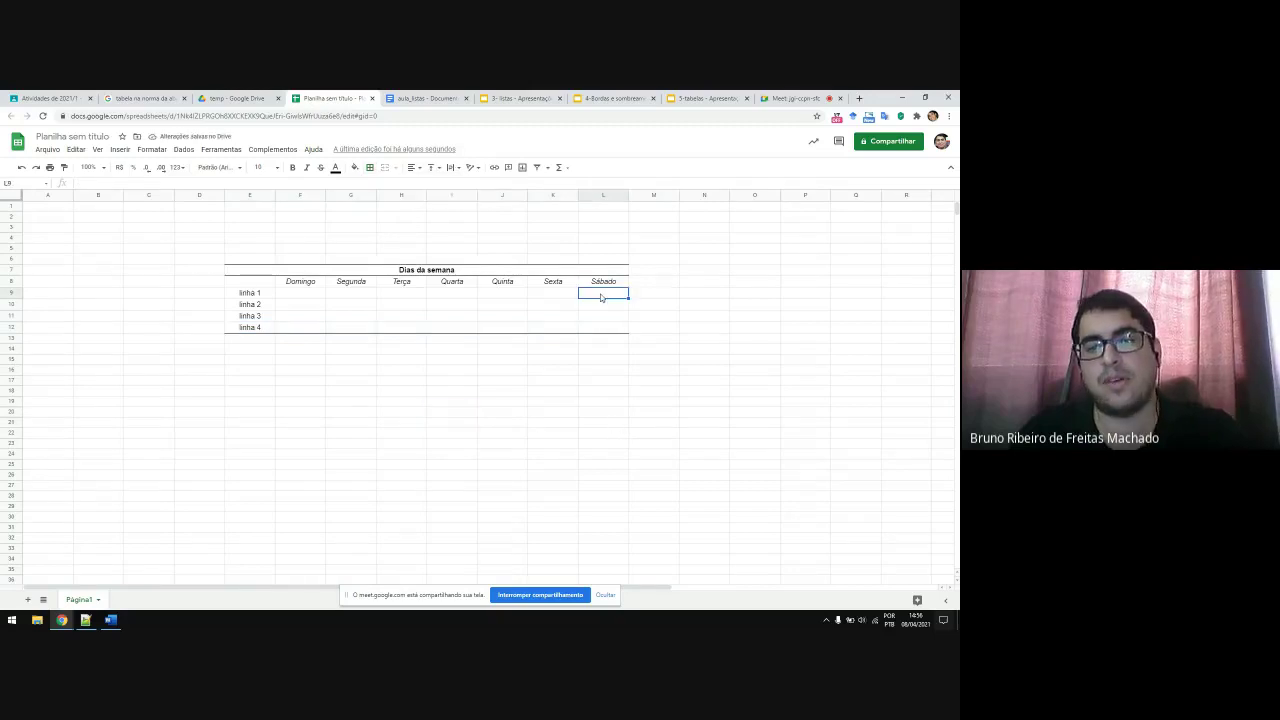
text(156)
click(490, 306)
text(785)
click(393, 316)
text(463)
click(338, 318)
text(52)
click(396, 404)
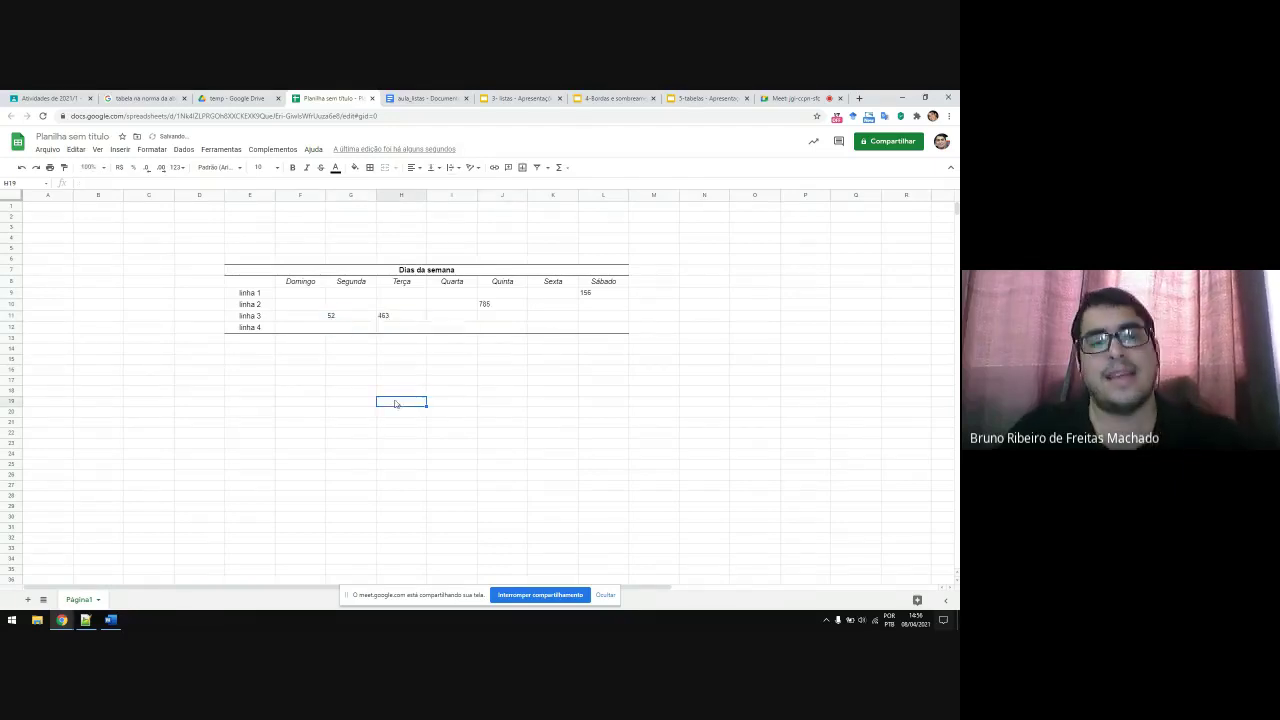
Step: Copy the weekday table E7:L12 and paste it linked to the spreadsheet below the colored table in the aula_listas document
drag(366, 274, 502, 333)
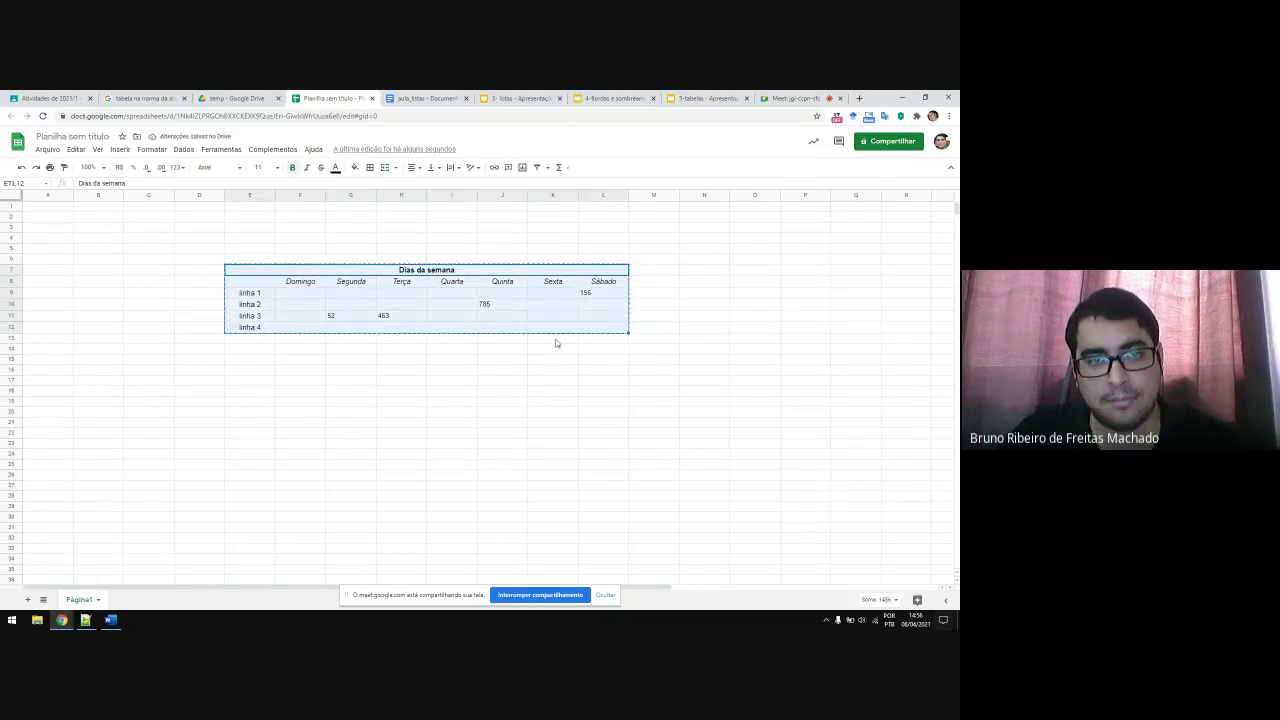
key(ctrl+Tab)
click(255, 432)
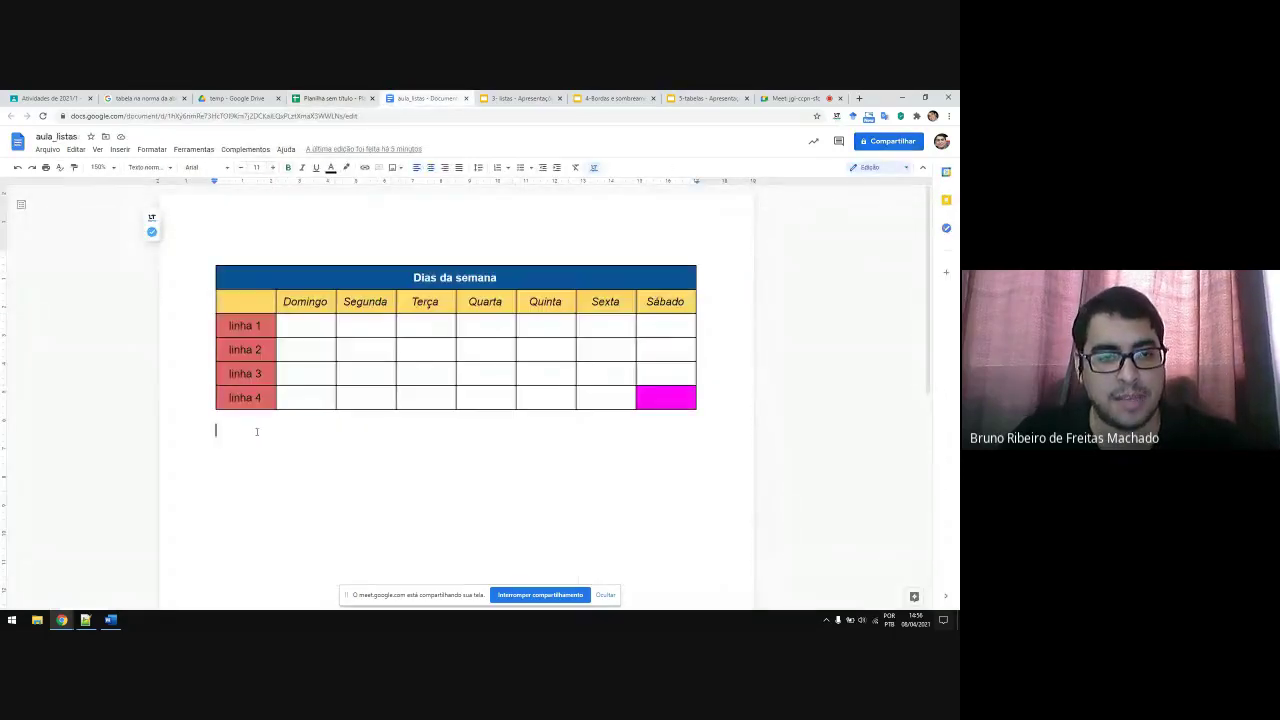
key(ctrl+v)
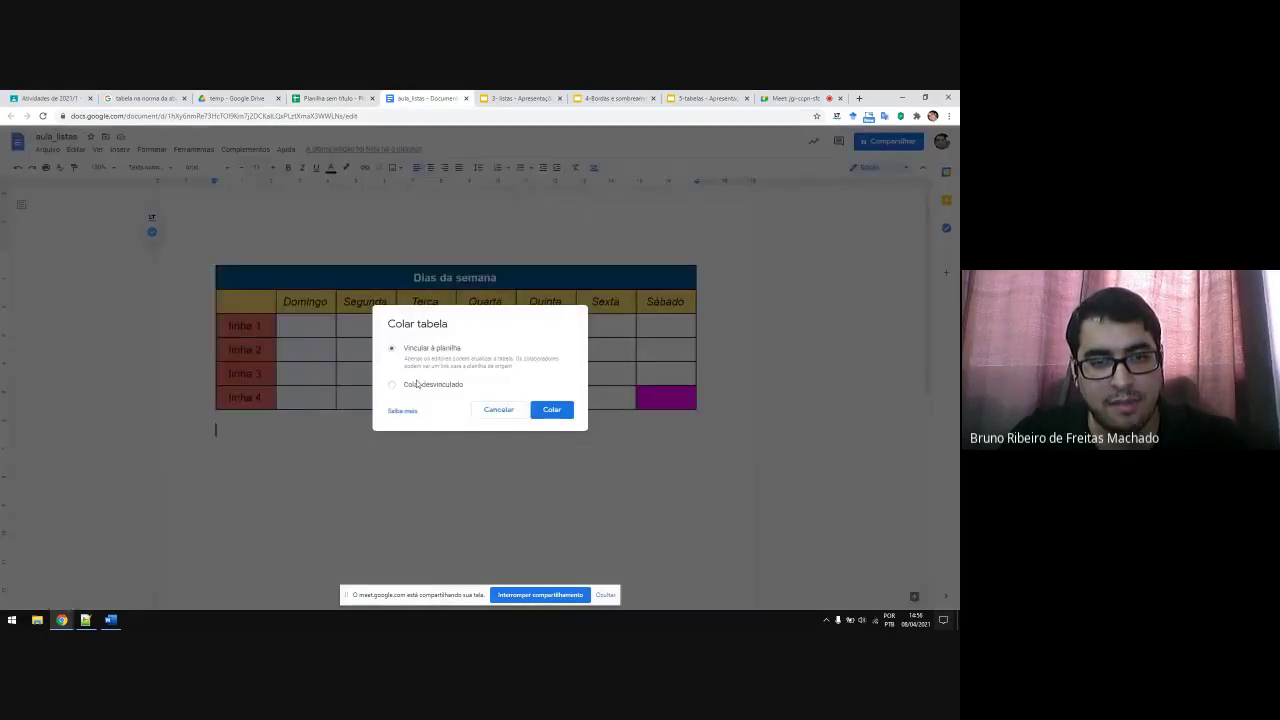
click(552, 411)
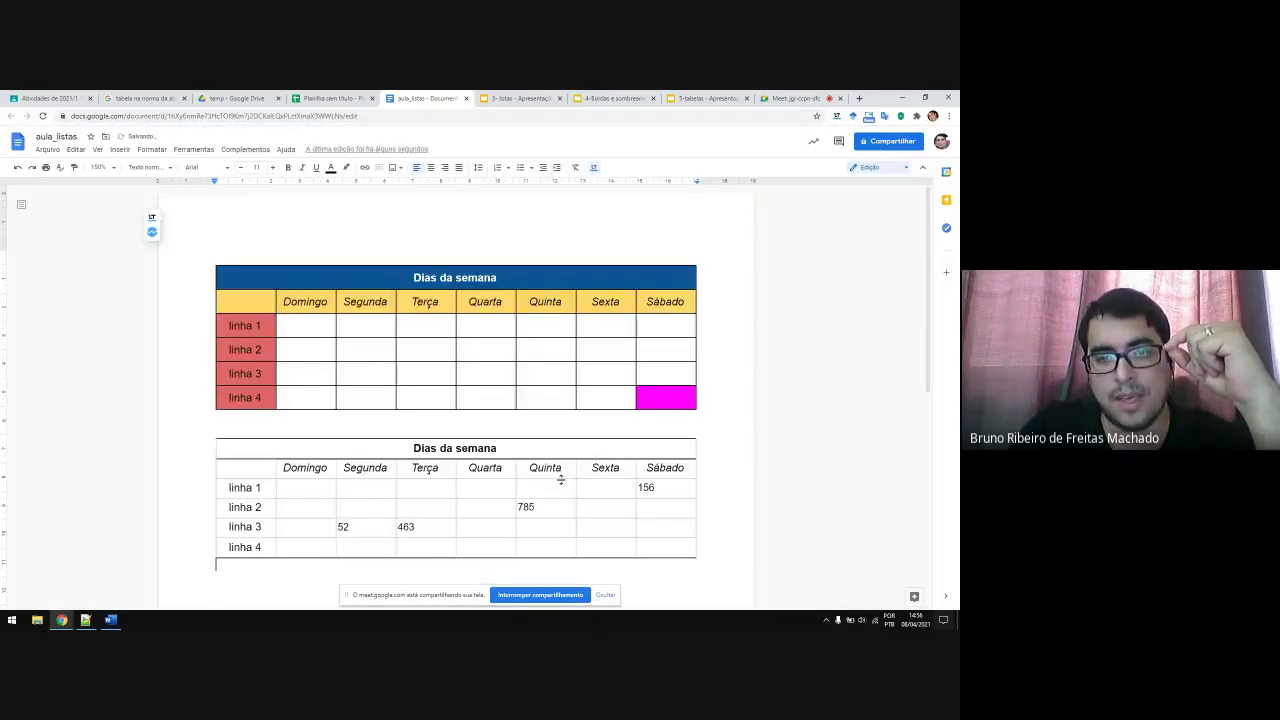
Step: Inspect the pasted table's borders in the document and in the print preview
click(547, 444)
scroll(547, 444, down, 2)
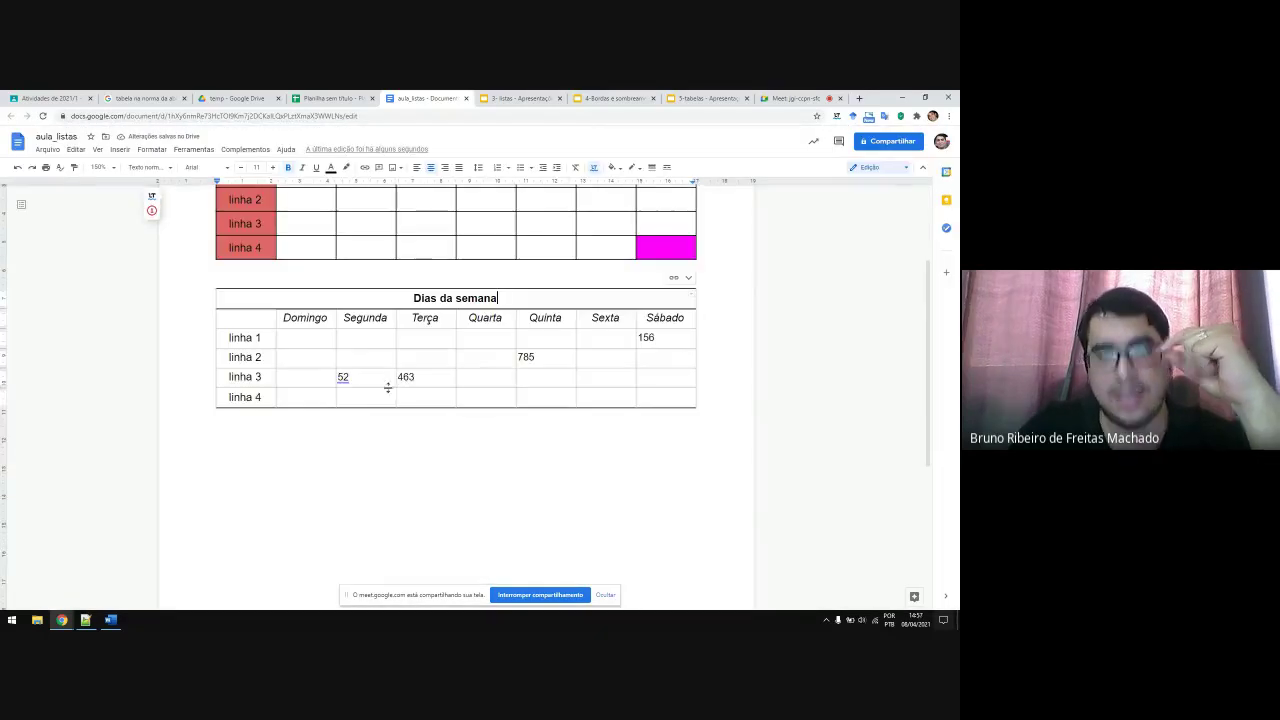
click(696, 318)
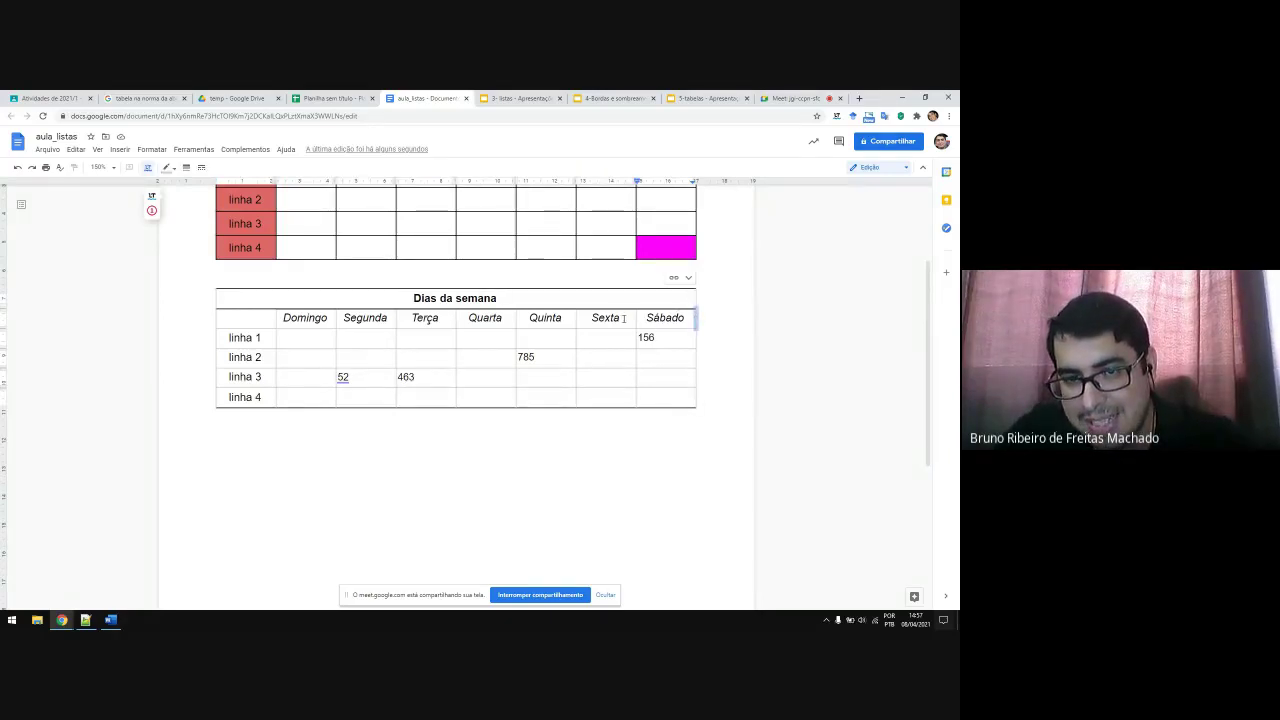
click(623, 318)
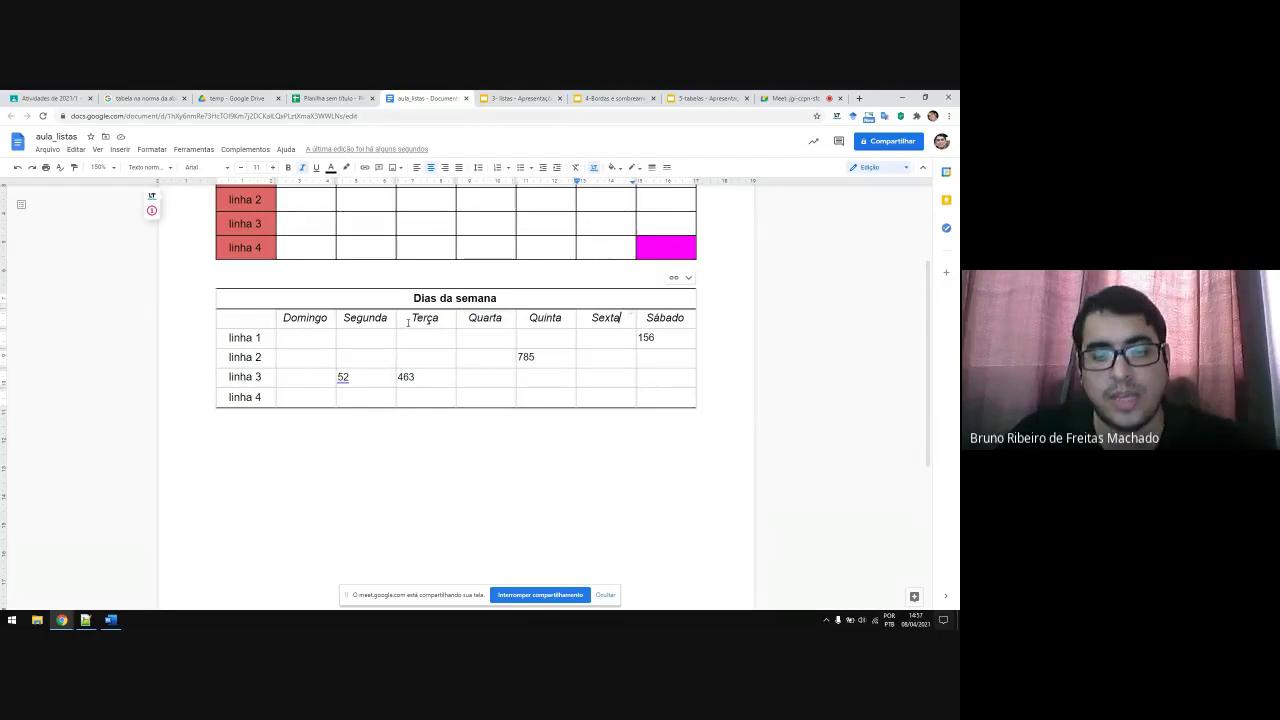
key(ctrl+p)
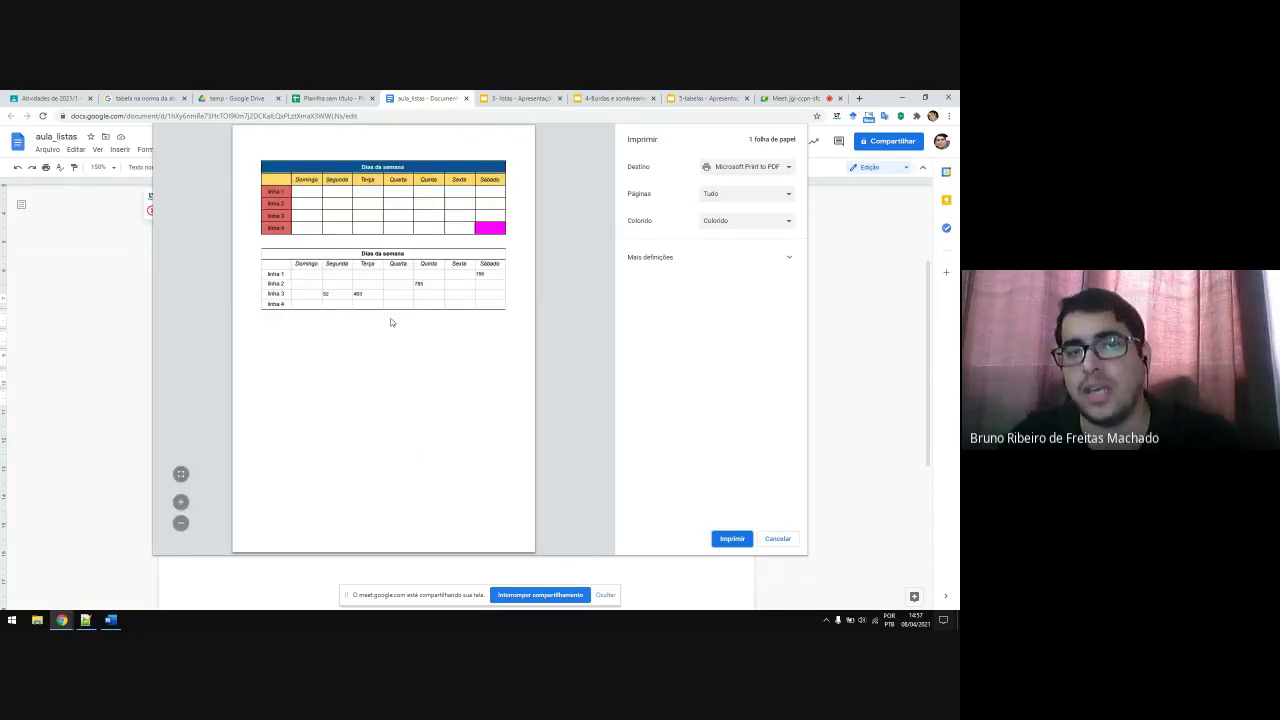
key(Escape)
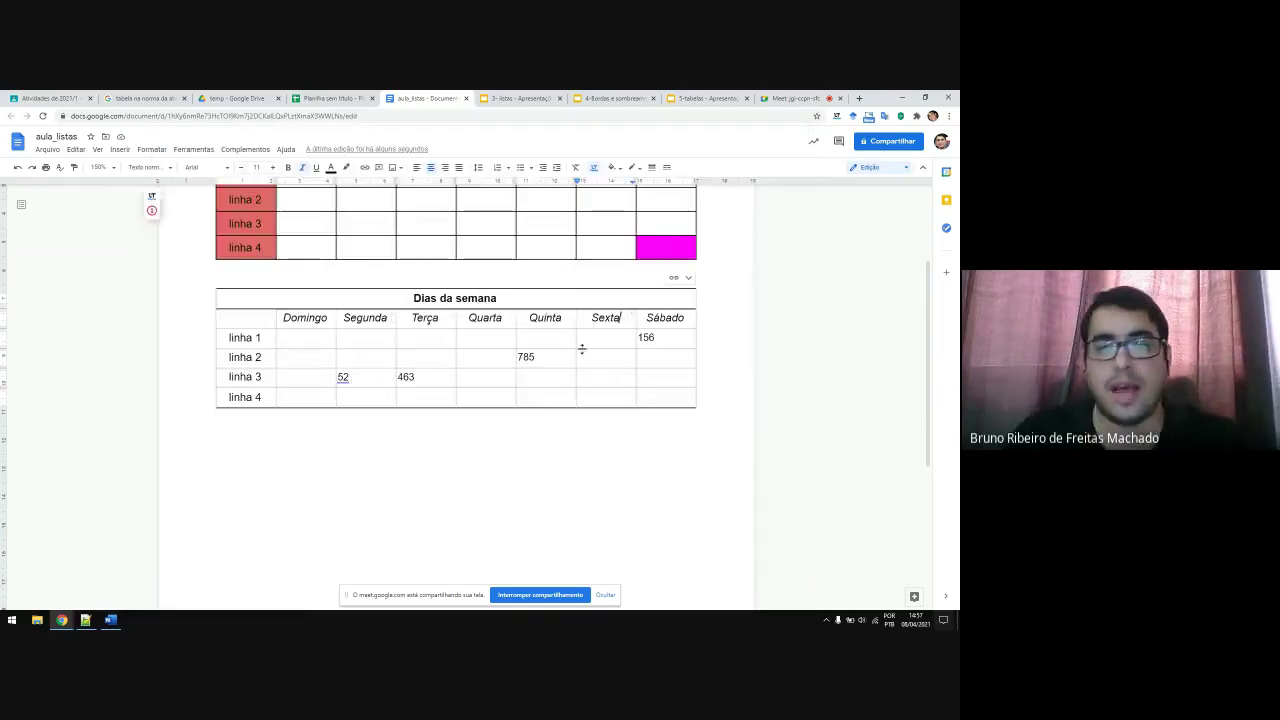
Step: Switch back to the spreadsheet and turn off its gridlines
click(333, 98)
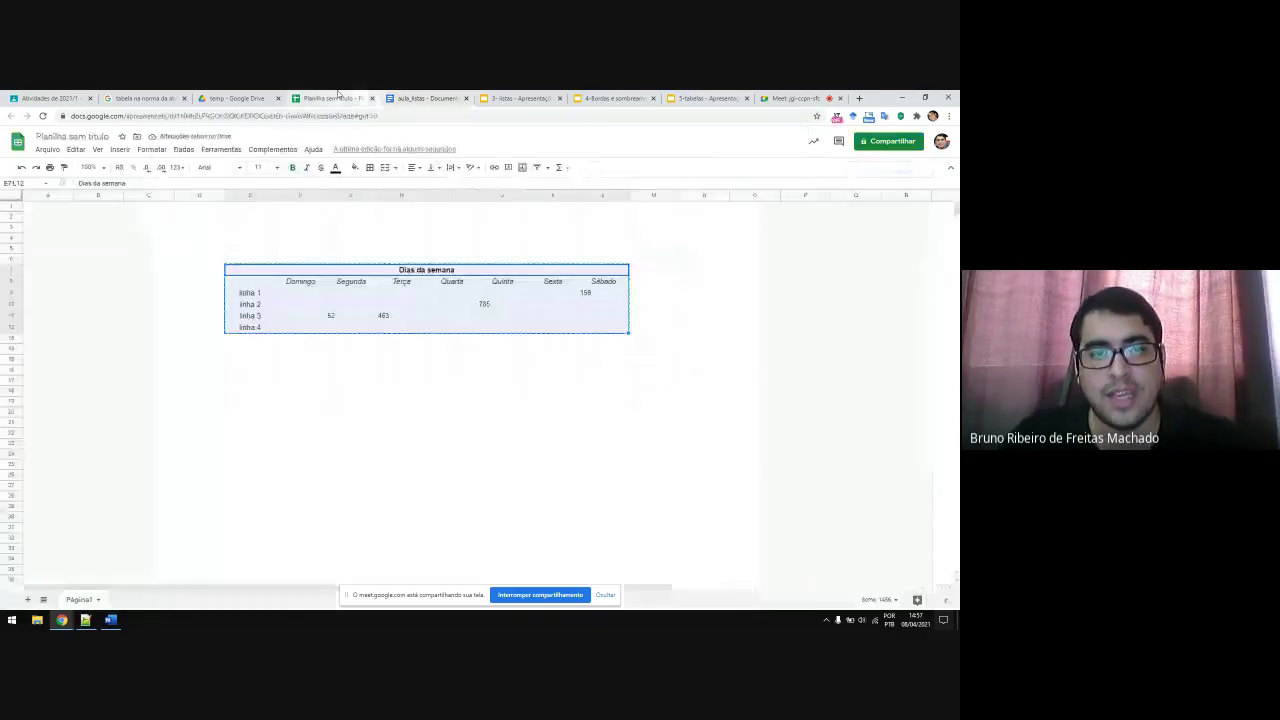
click(489, 425)
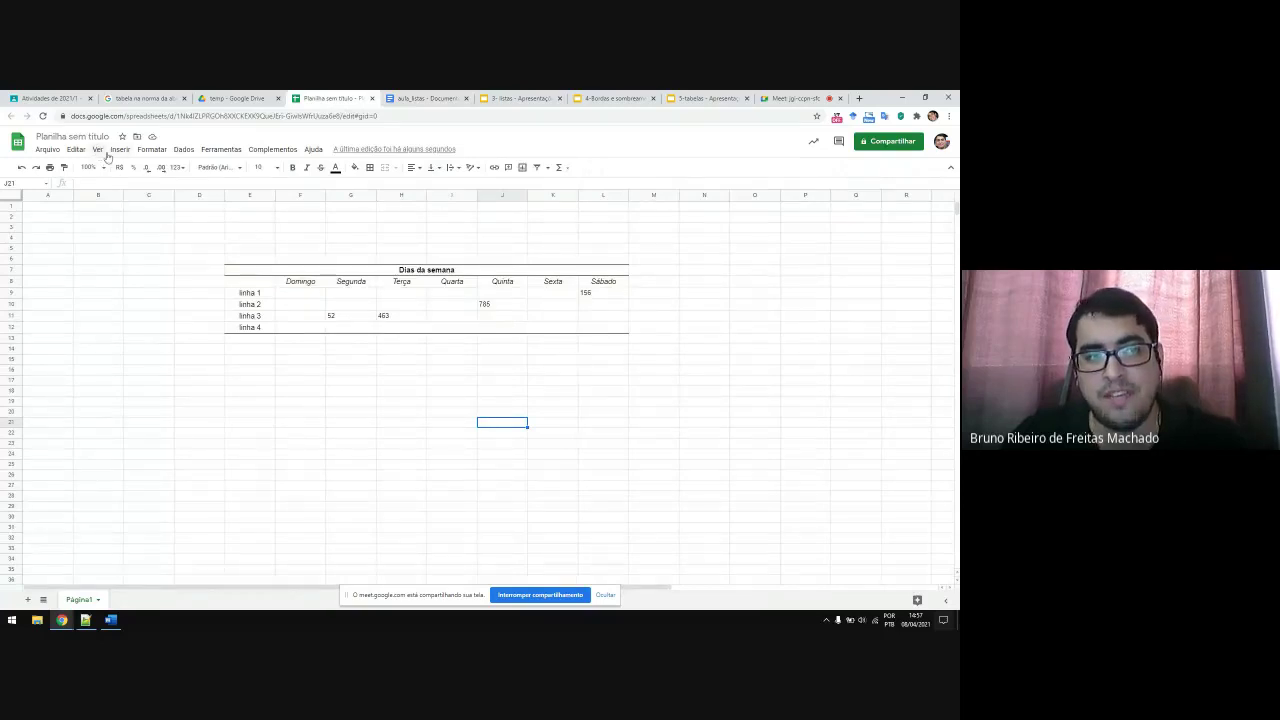
click(97, 150)
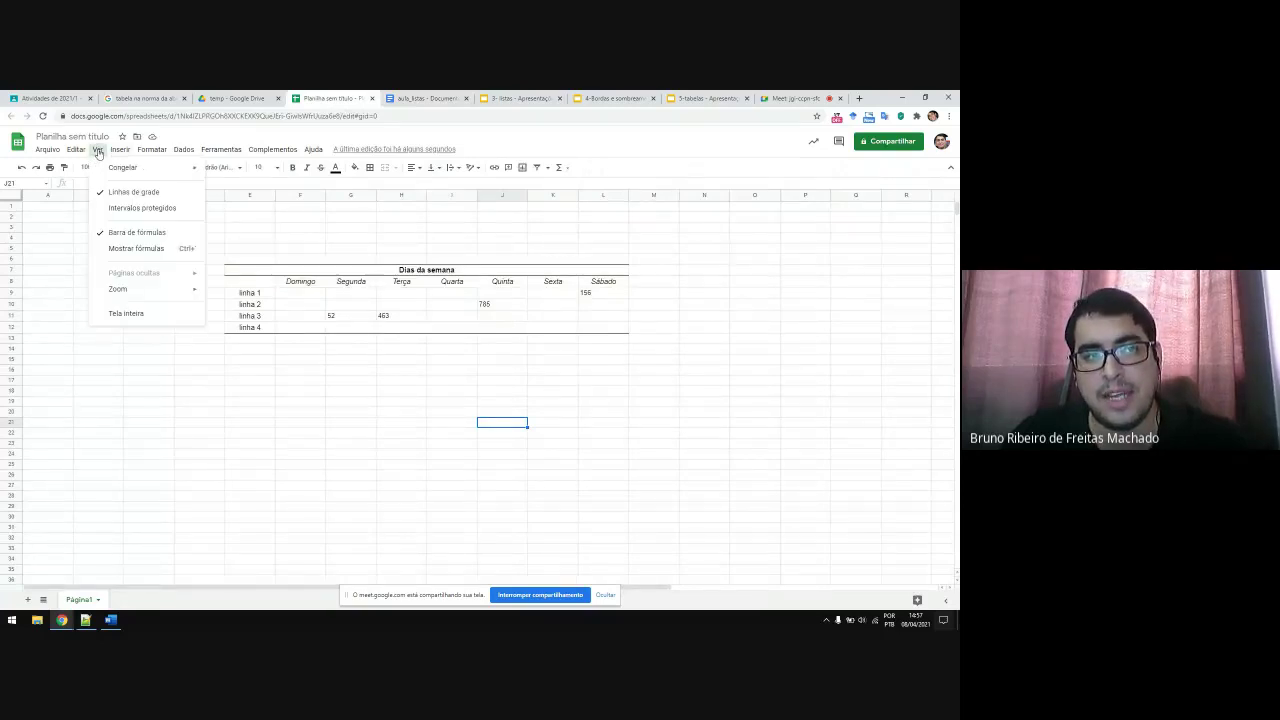
click(150, 192)
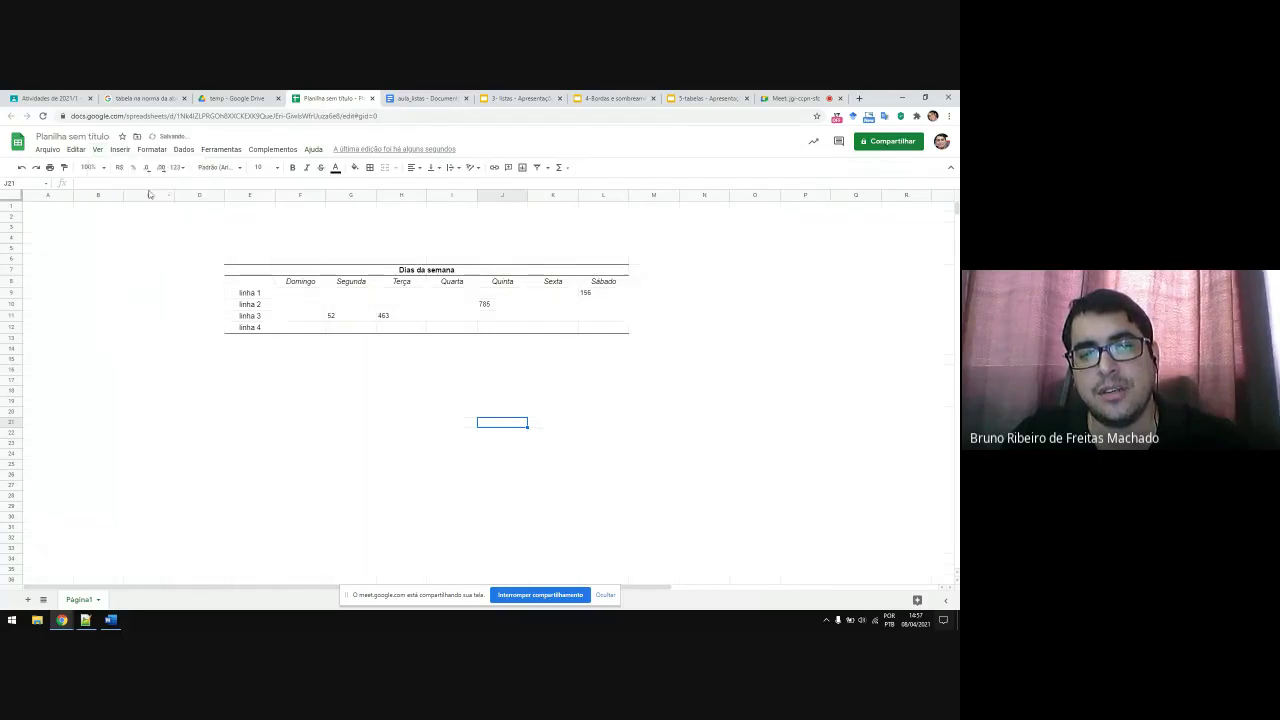
click(652, 413)
Step: Copy the weekday table E7:L12 and paste it unlinked below the linked table in the aula_listas document
drag(250, 270, 522, 330)
key(ctrl+c)
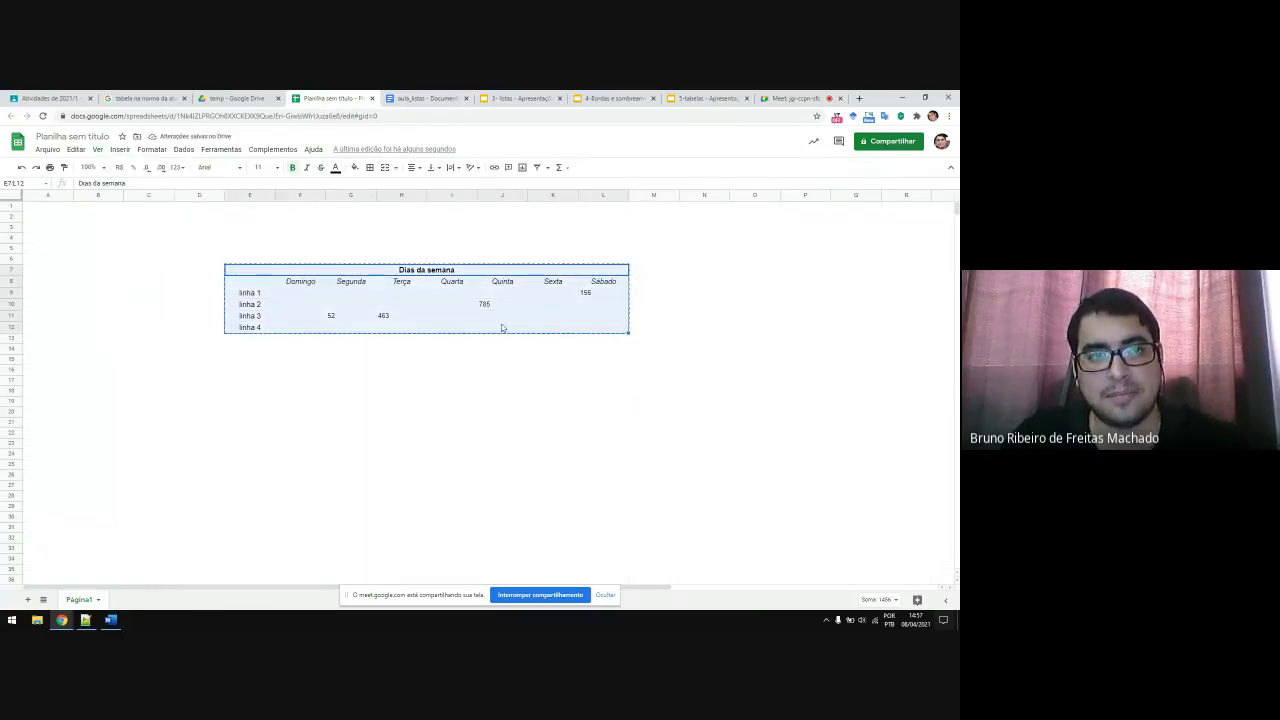
click(420, 98)
scroll(266, 291, down, 2)
click(264, 287)
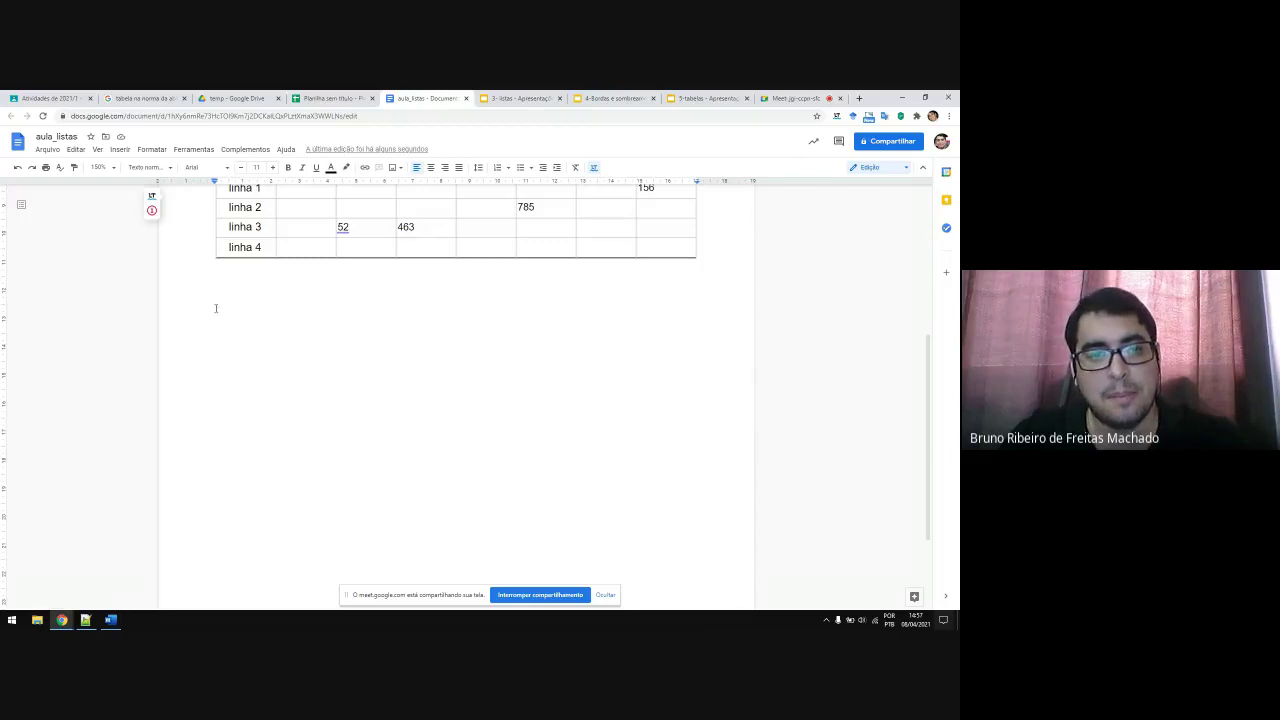
click(273, 97)
click(325, 98)
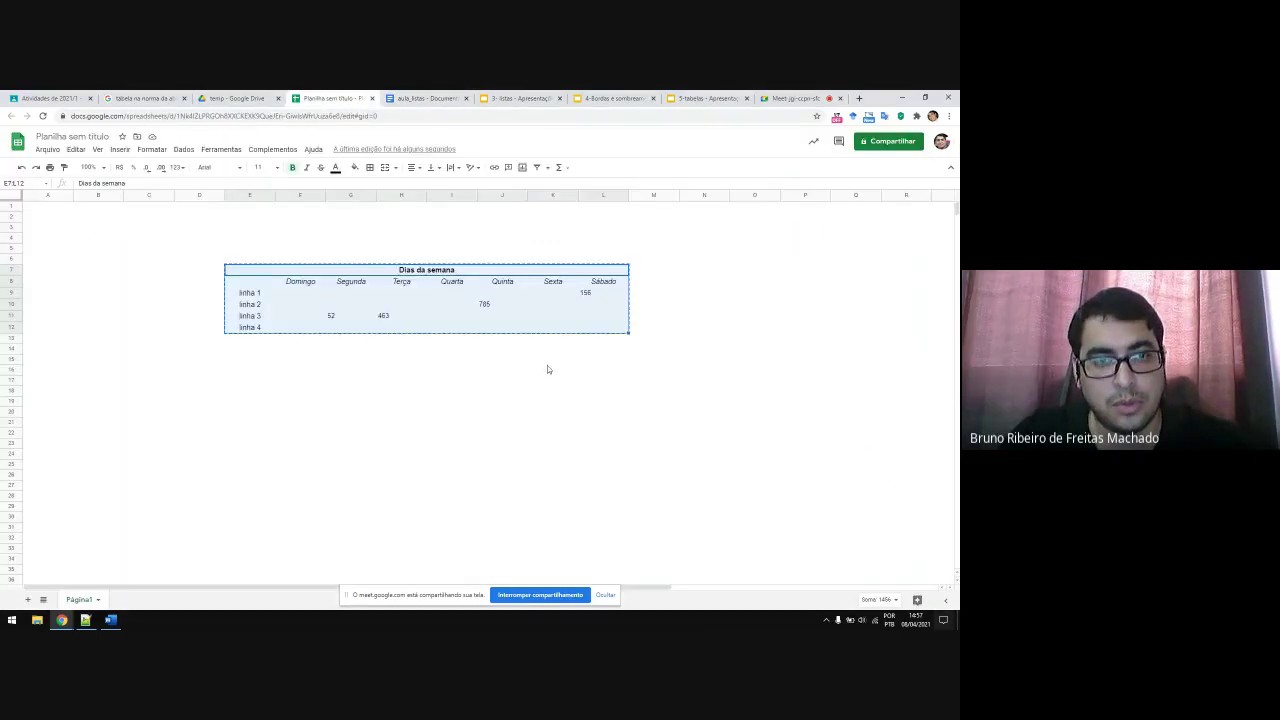
click(424, 98)
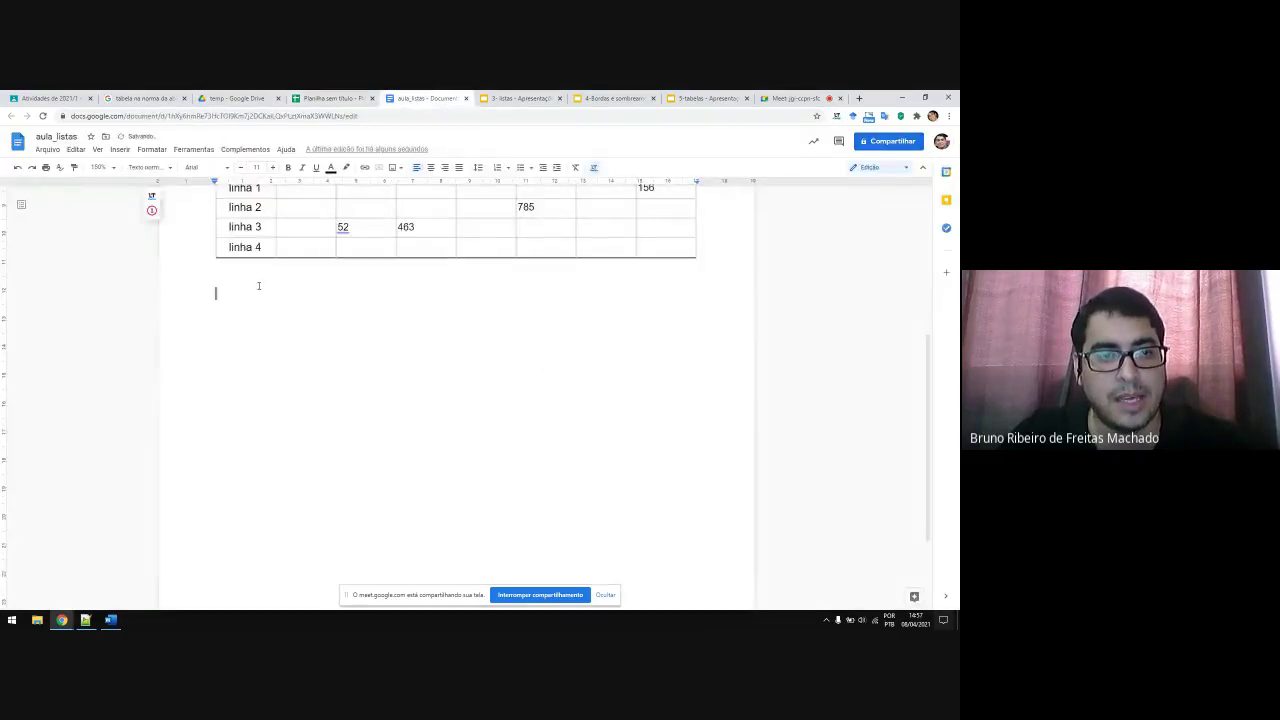
key(ctrl+v)
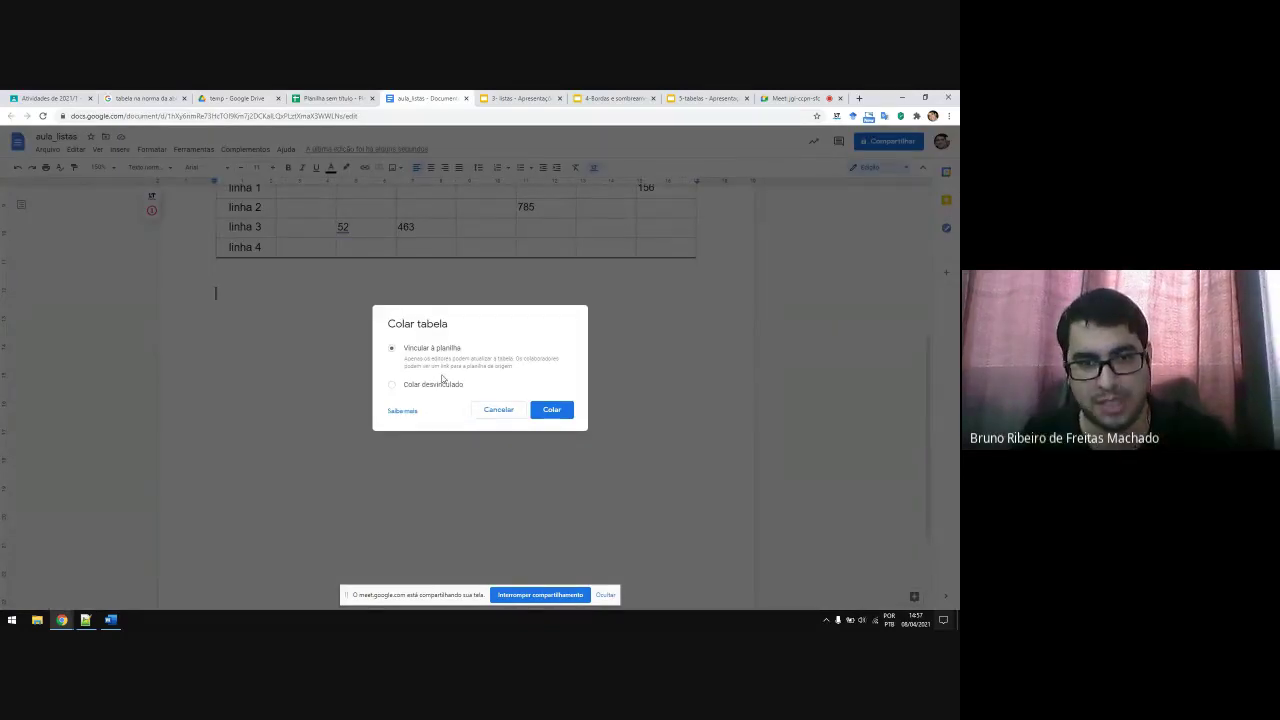
click(446, 384)
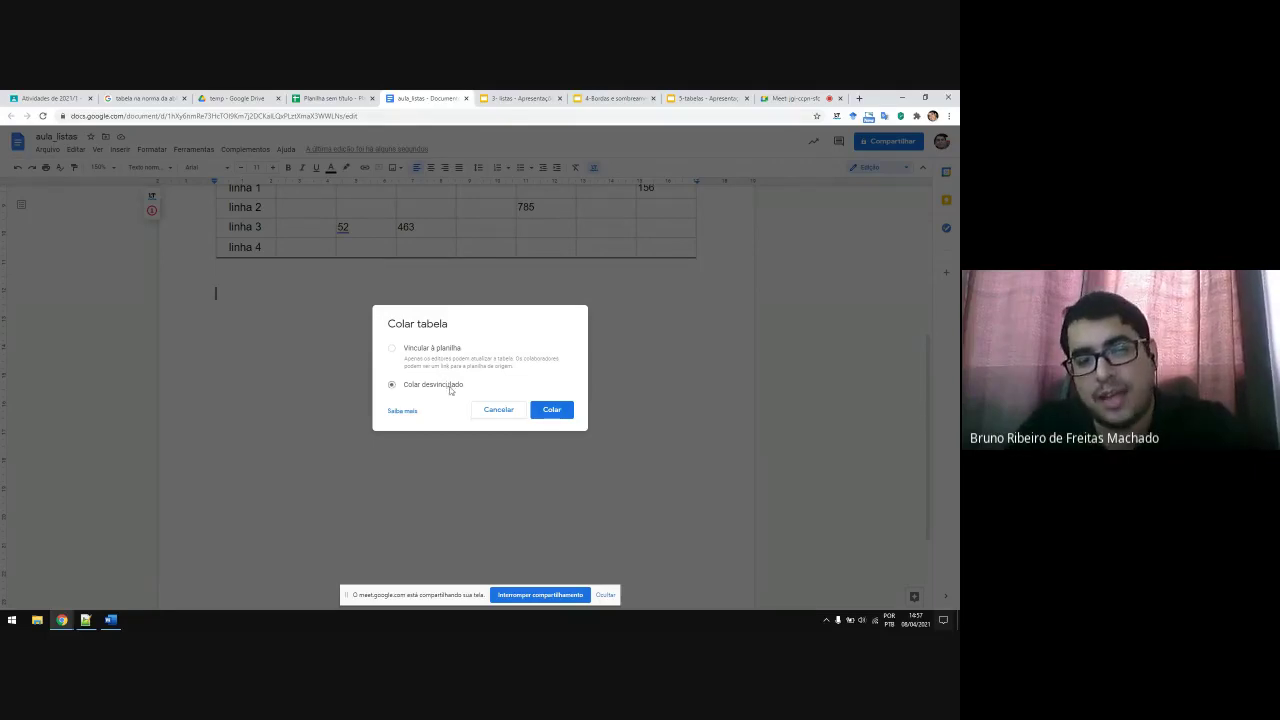
key(Return)
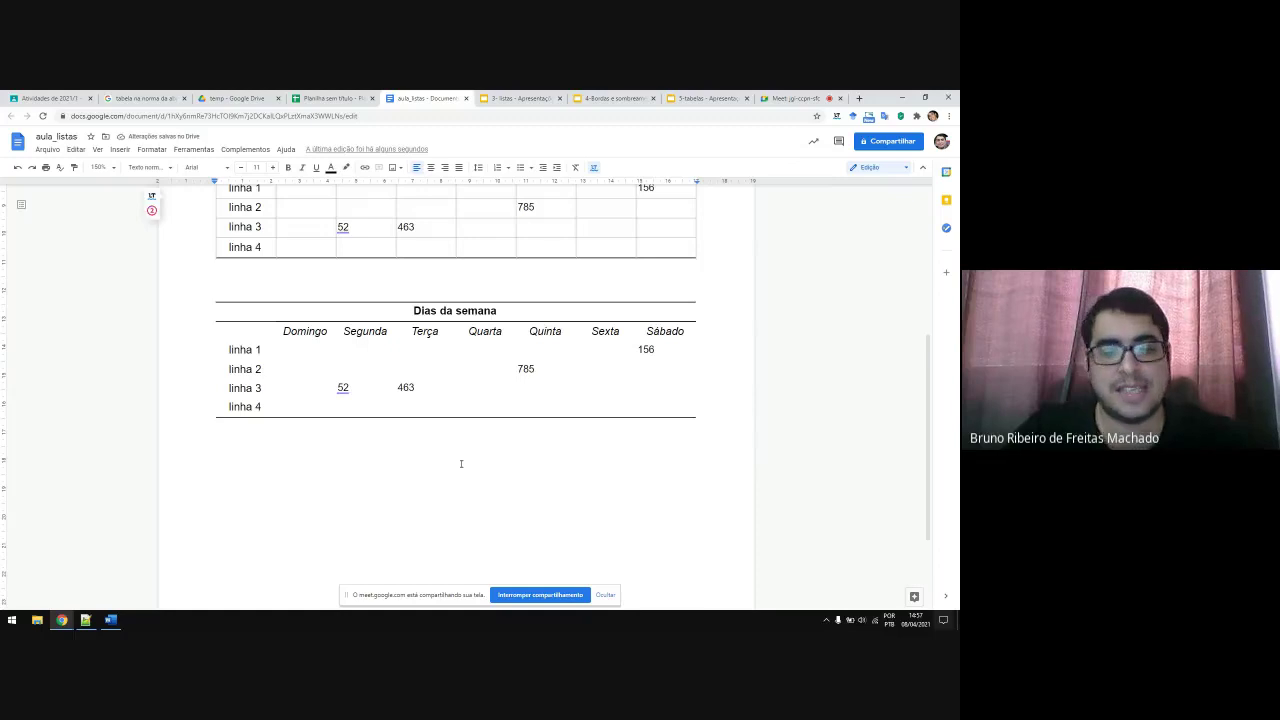
Step: Compare the document's tables in the print preview with the ABNT table example in the image search results
key(ctrl+p)
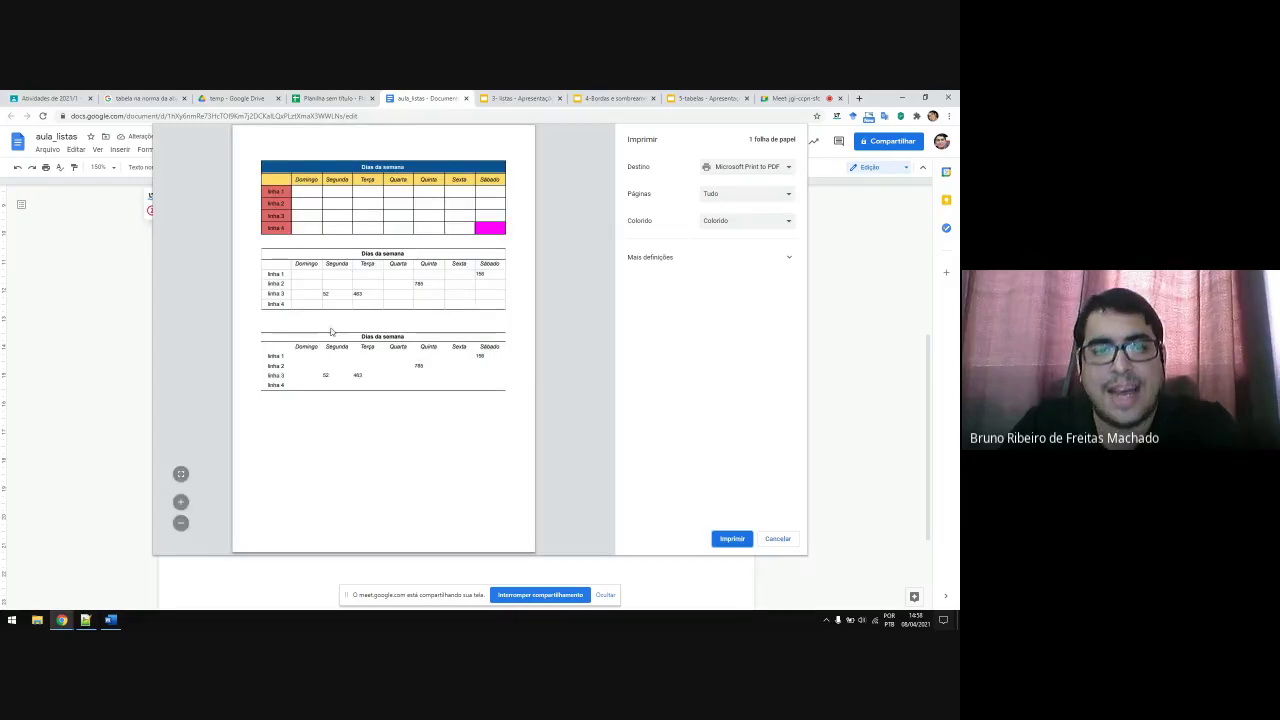
click(165, 97)
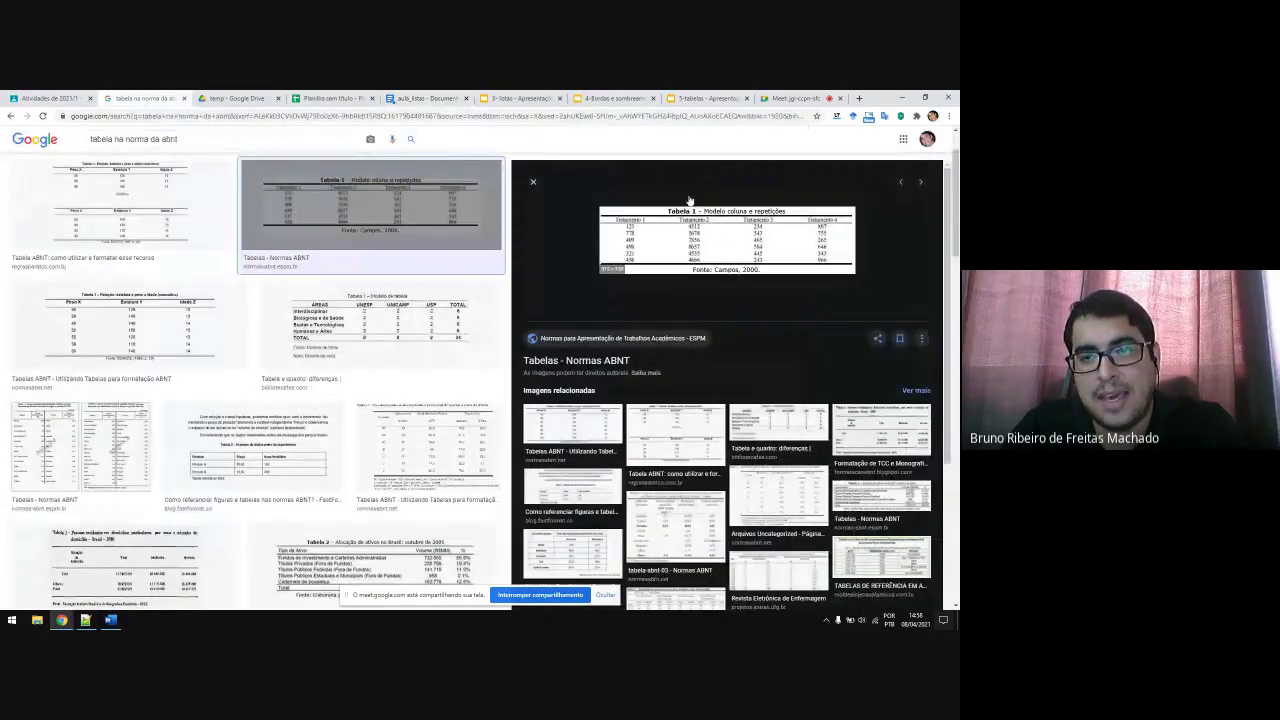
click(425, 98)
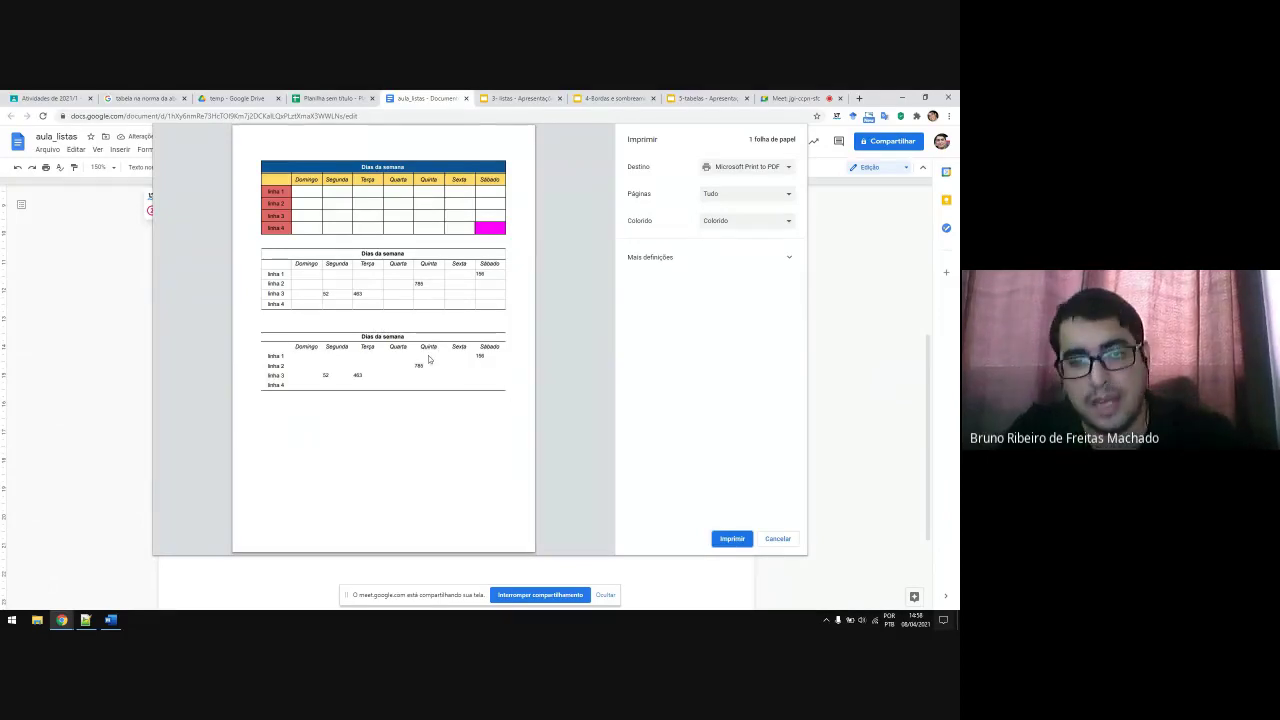
key(Escape)
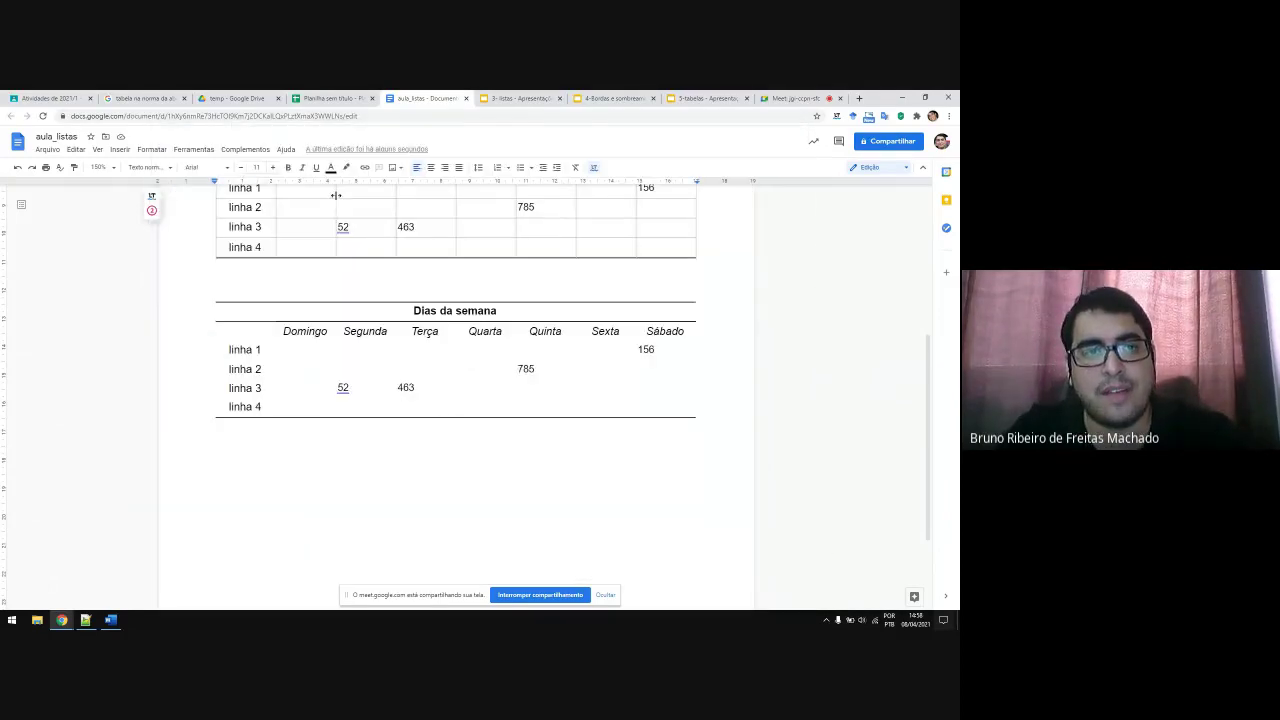
Step: In the spreadsheet, enter 196 for linha 1 Quinta, 15 for linha 4 Terça, 156 for linha 4 Sexta and Domingo, and 856 for linha 1 Domingo
click(345, 95)
click(593, 296)
click(548, 295)
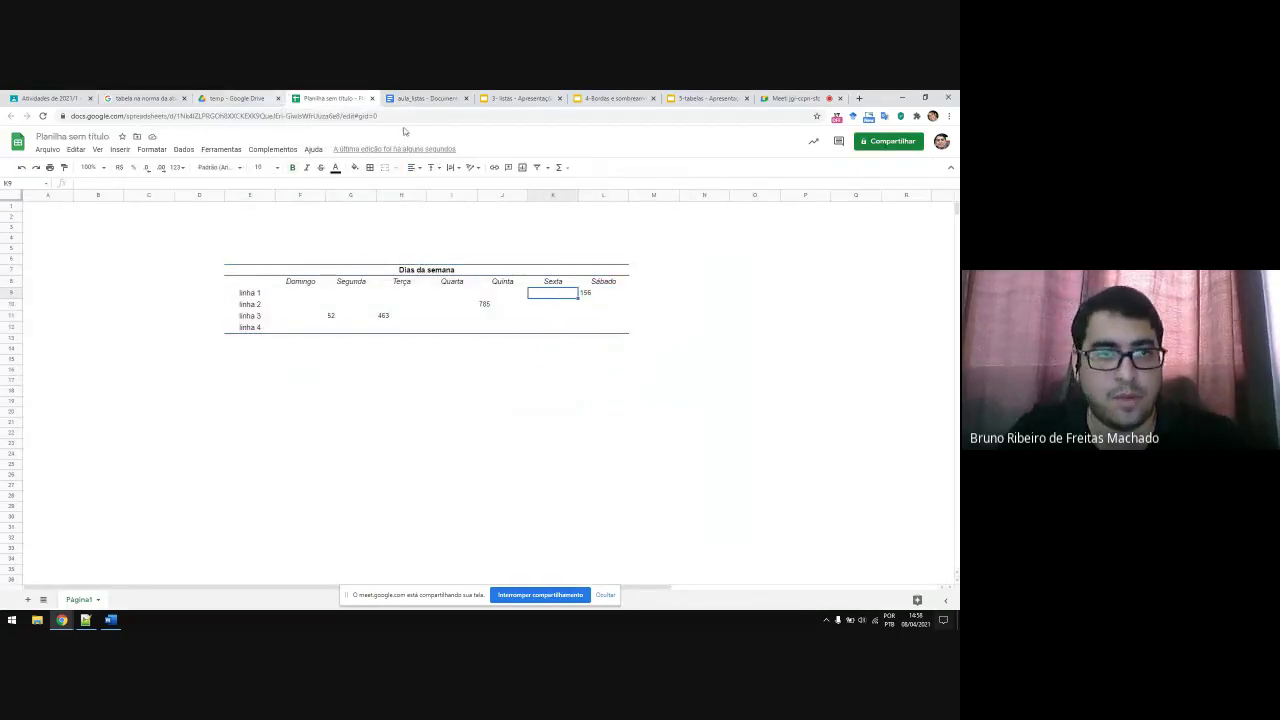
click(503, 293)
text(15)
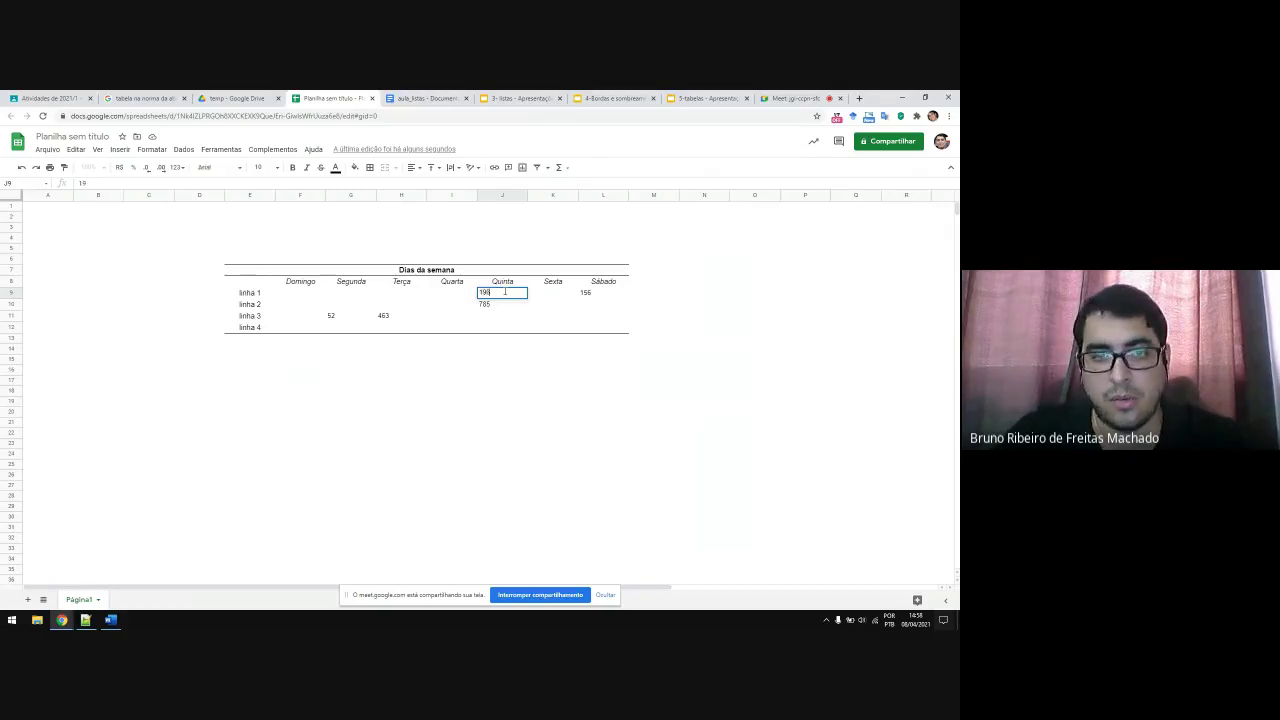
click(408, 329)
text(15)
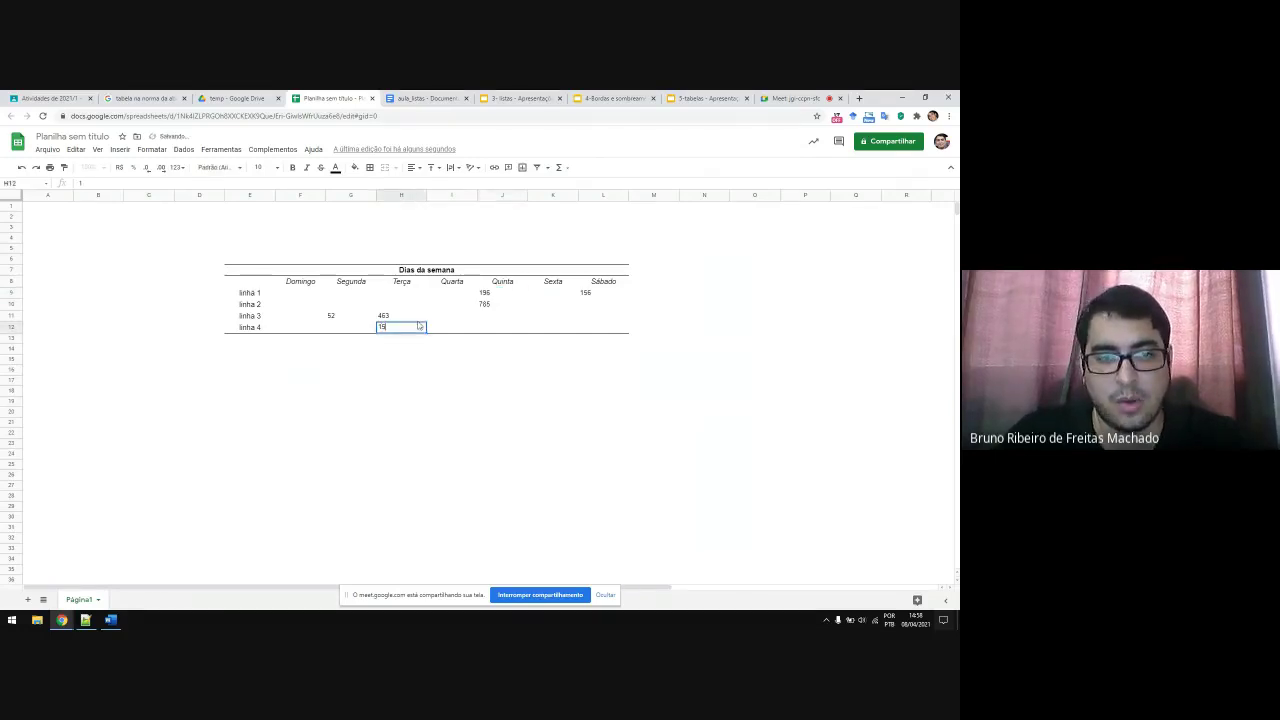
click(562, 329)
text(156)
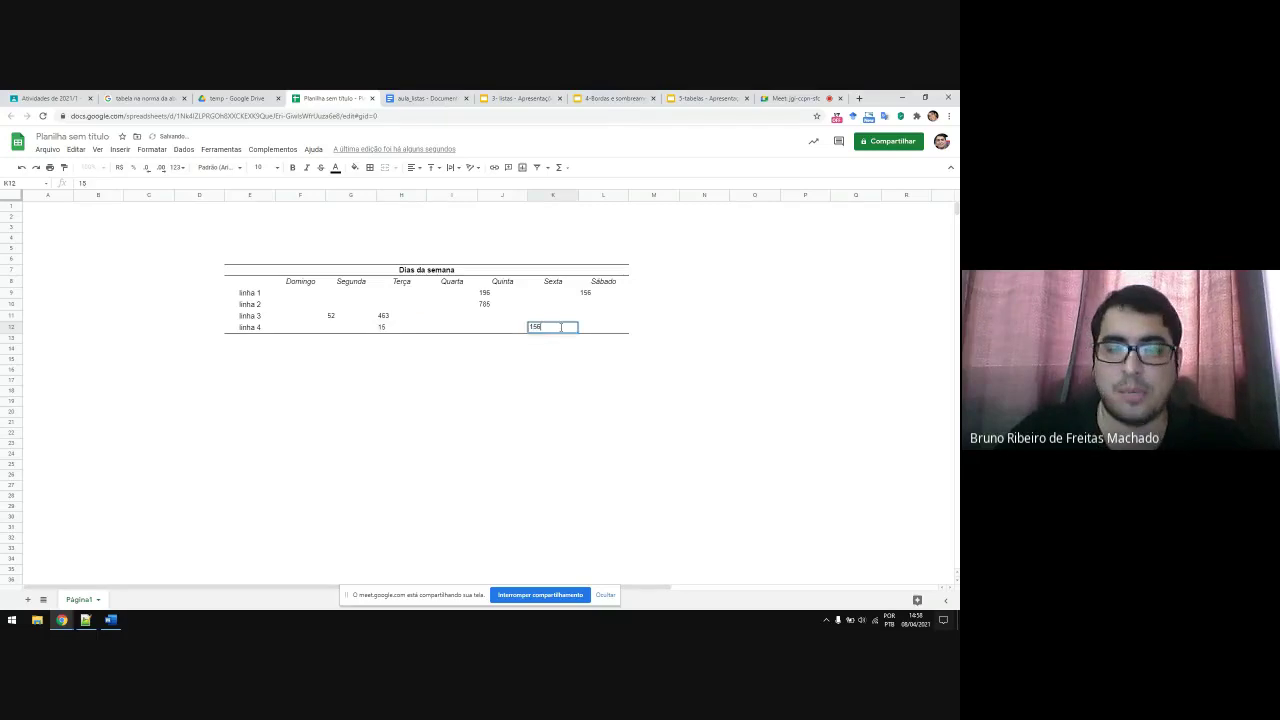
click(309, 293)
text(856)
click(295, 330)
text(156)
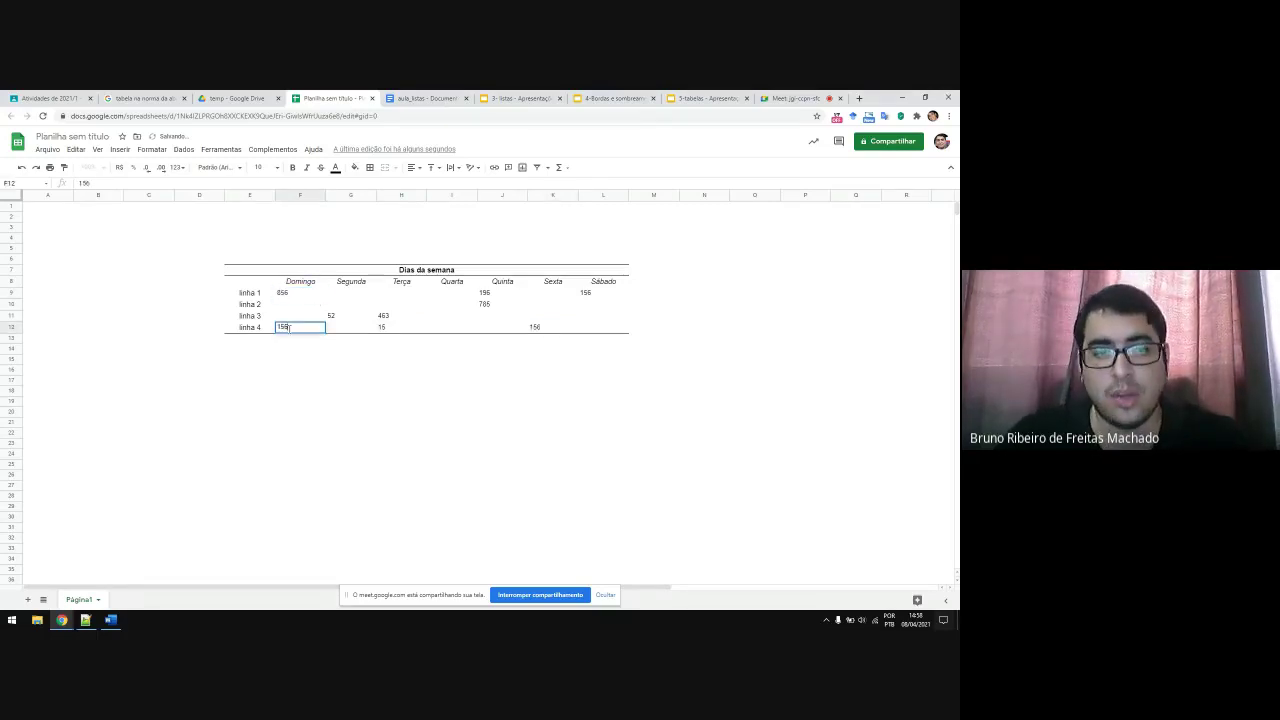
Step: Update the linked weekday table in the aula_listas document with the new spreadsheet values
click(433, 97)
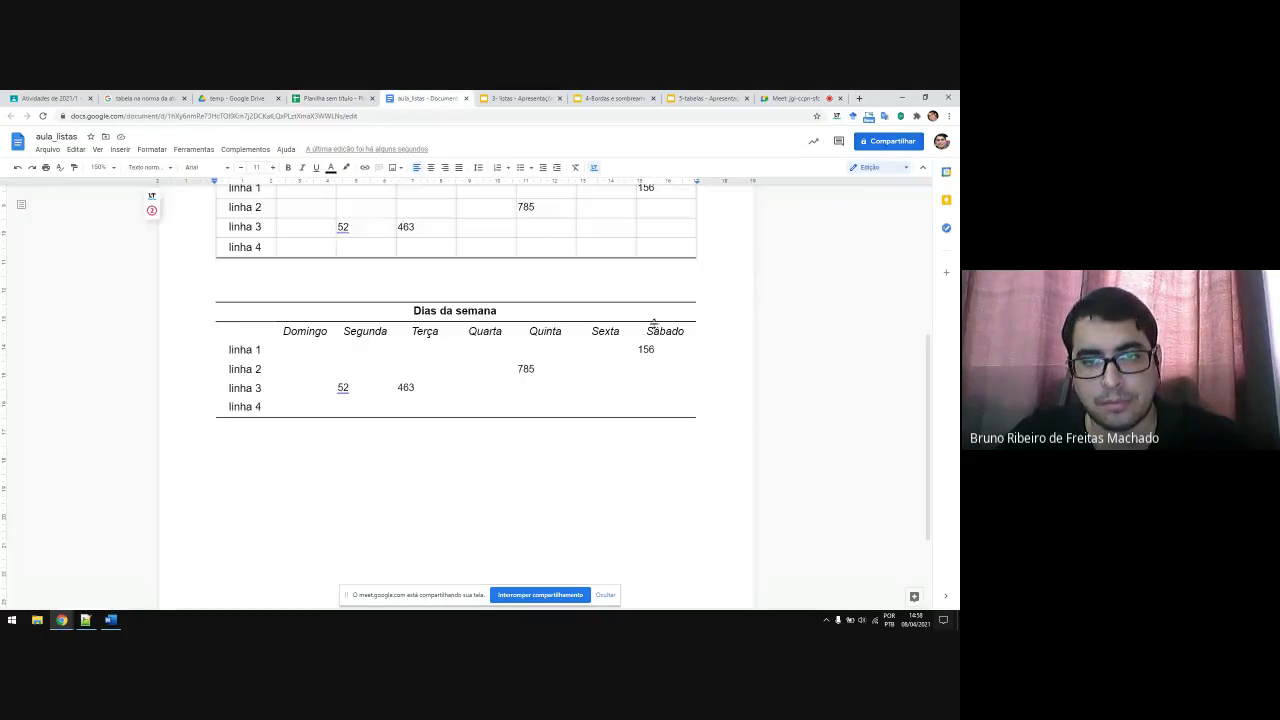
scroll(660, 325, up, 4)
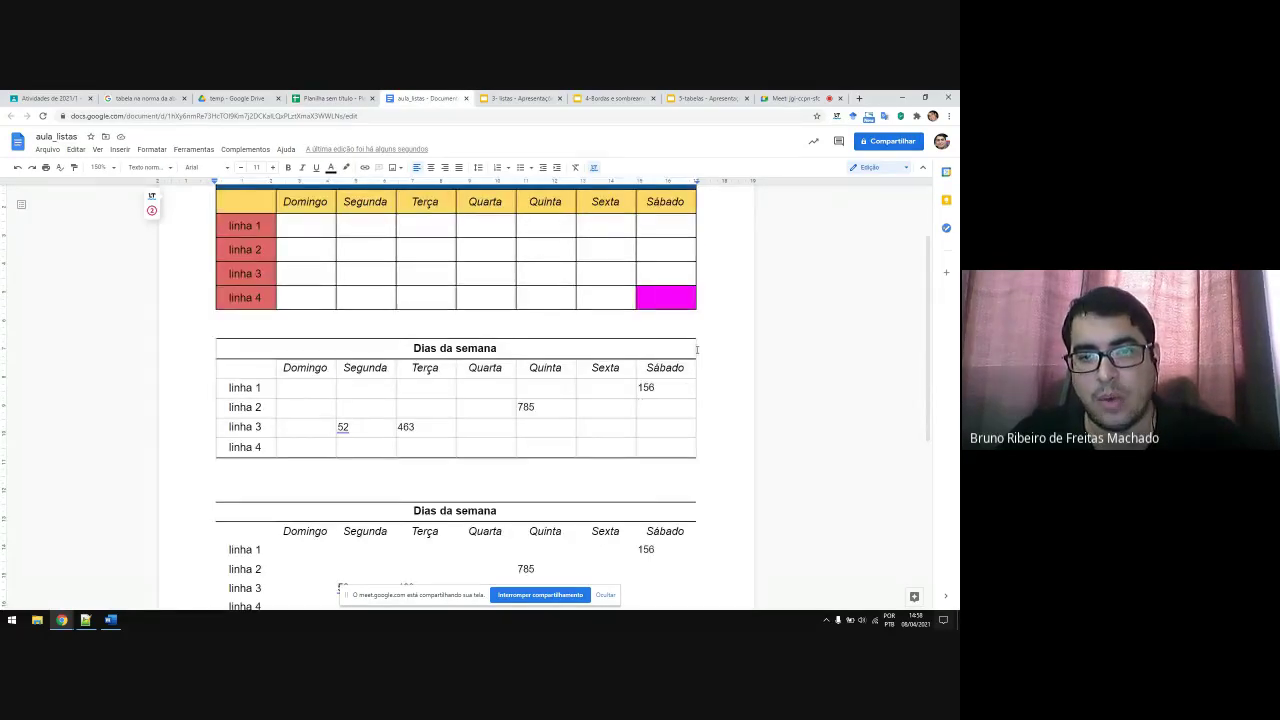
click(652, 370)
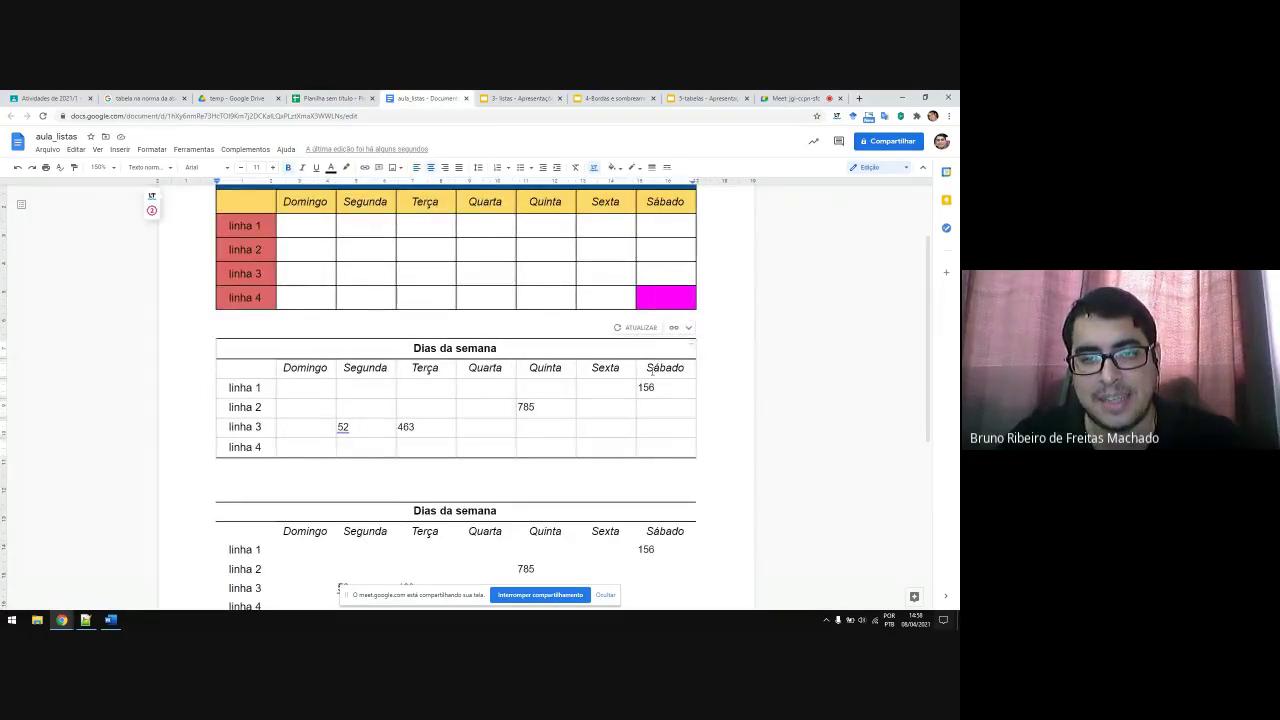
click(333, 98)
click(490, 293)
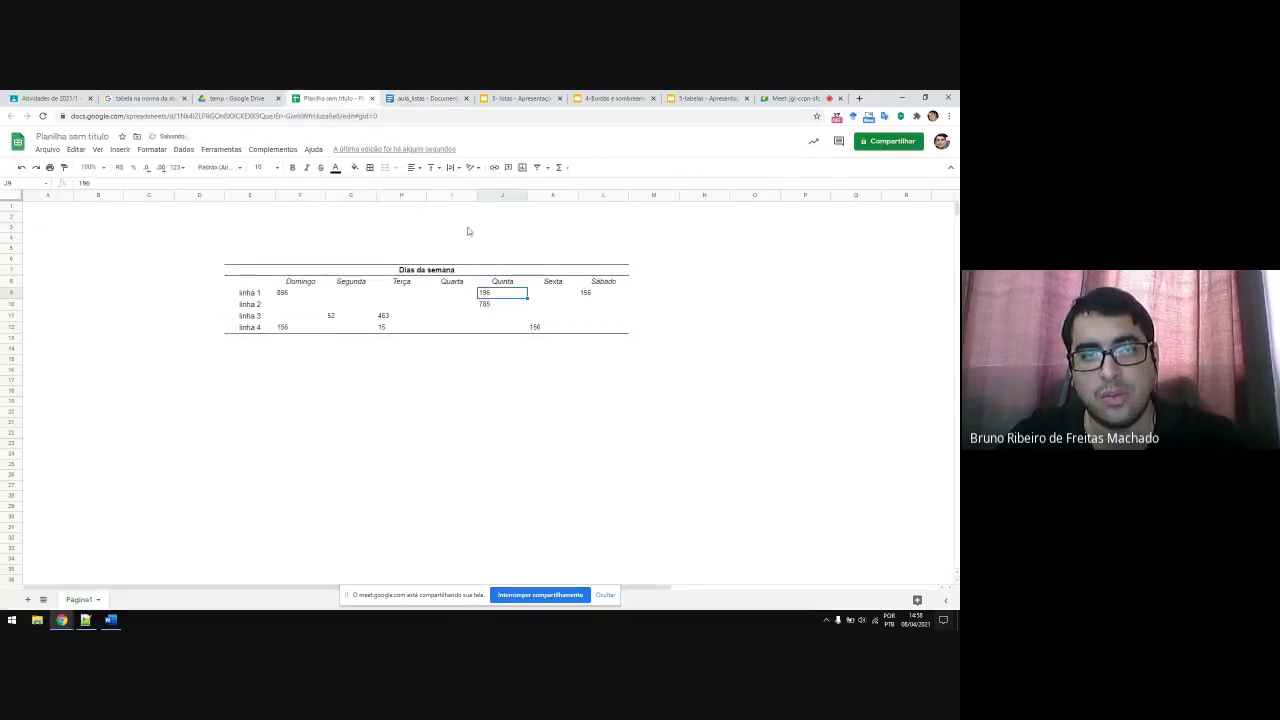
key(ctrl+Tab)
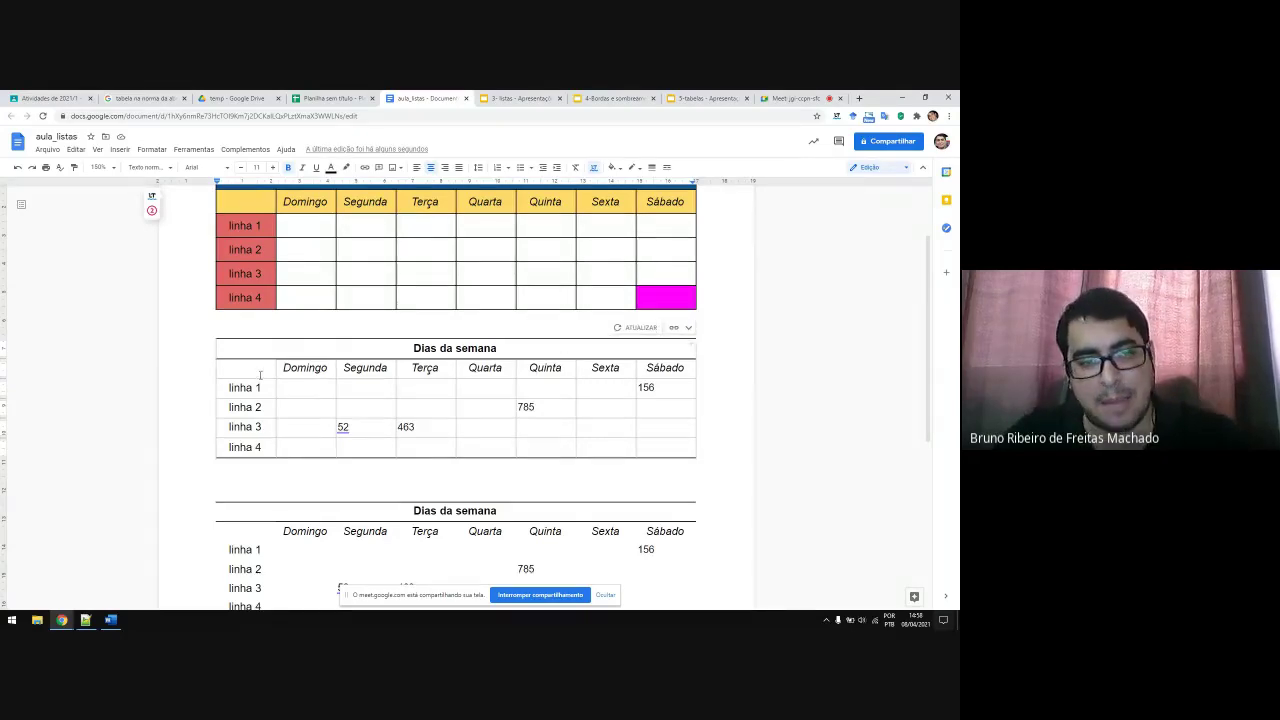
click(335, 98)
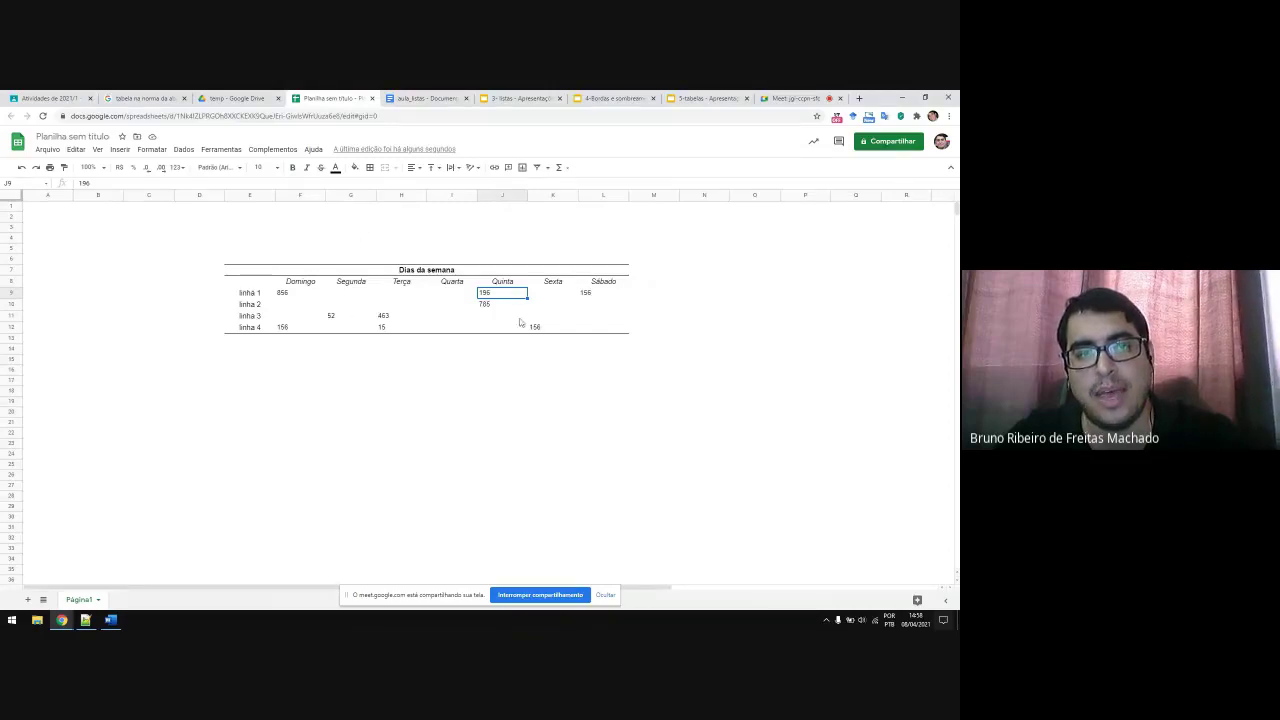
click(410, 98)
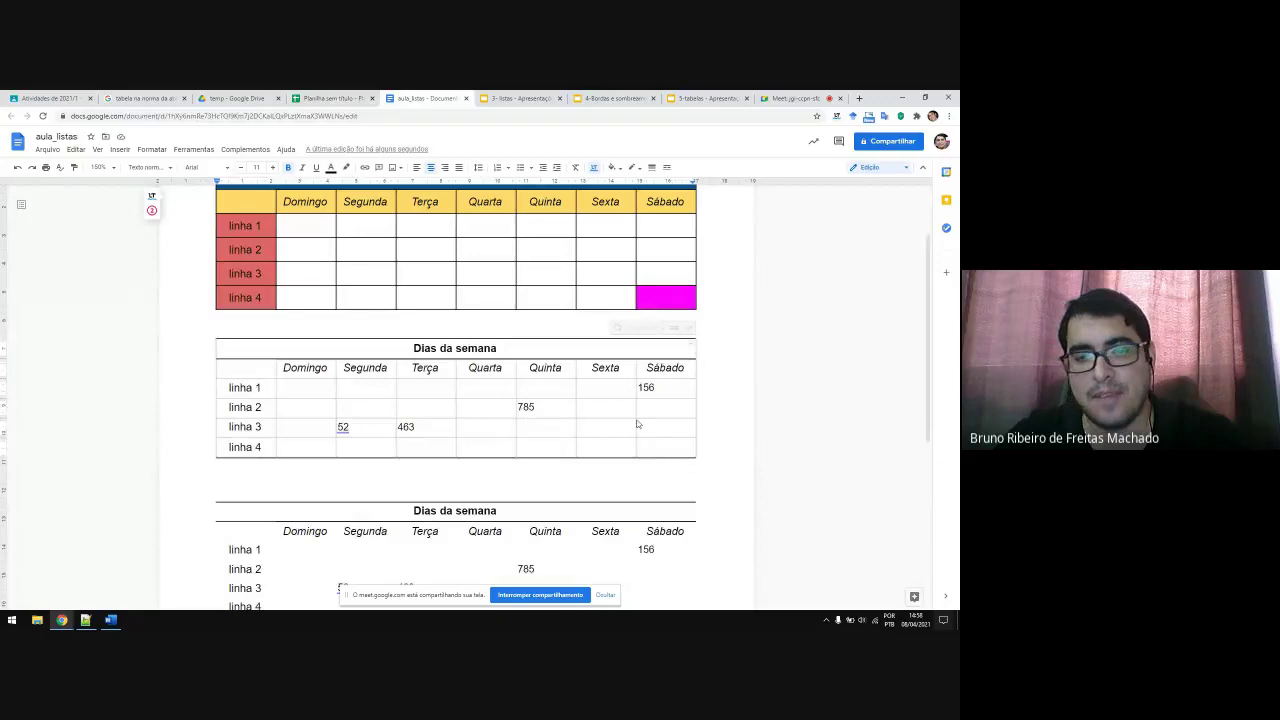
text(Dias da semana 	Domingo	Segunda	Terça	Quarta	Quinta	Sexta	Sábado linha 1	856				196		156 linha 2					785		 linha 3		52	463				 linha 4	156		15			156)
click(543, 397)
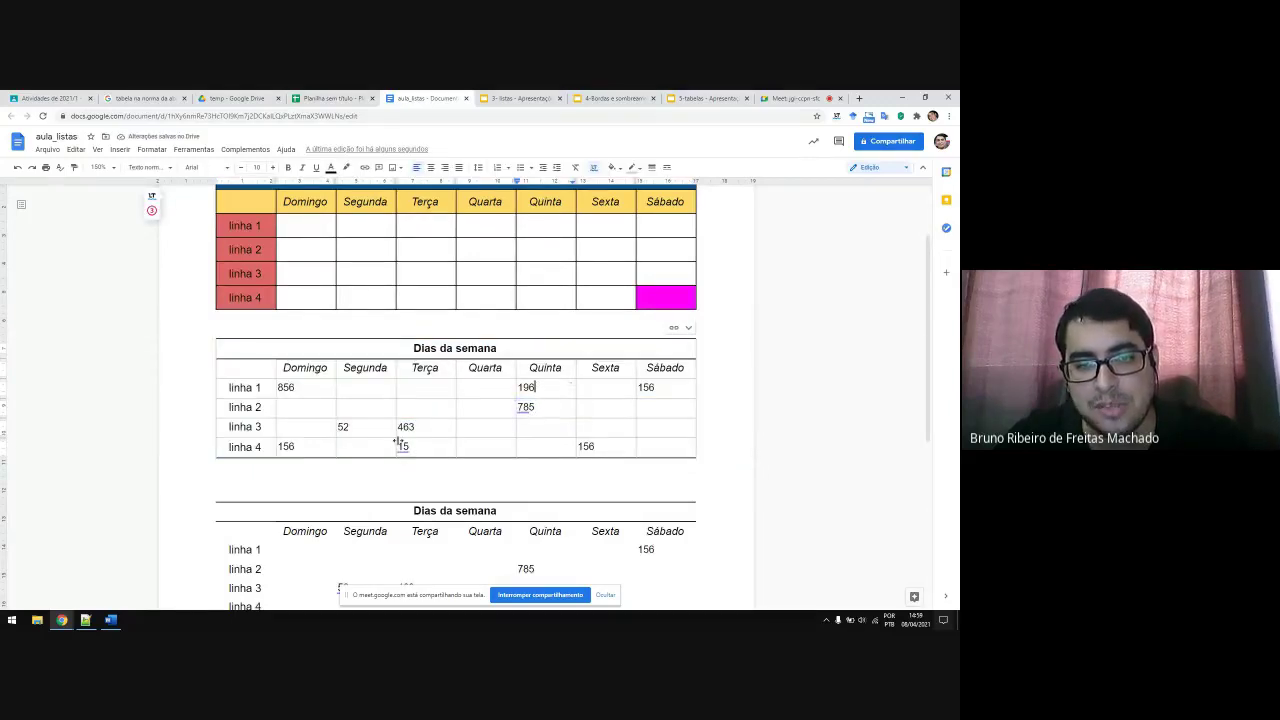
Step: Return to the spreadsheet and sum the Quinta values J9:J11 into the linha 4 cell with SUM
click(330, 98)
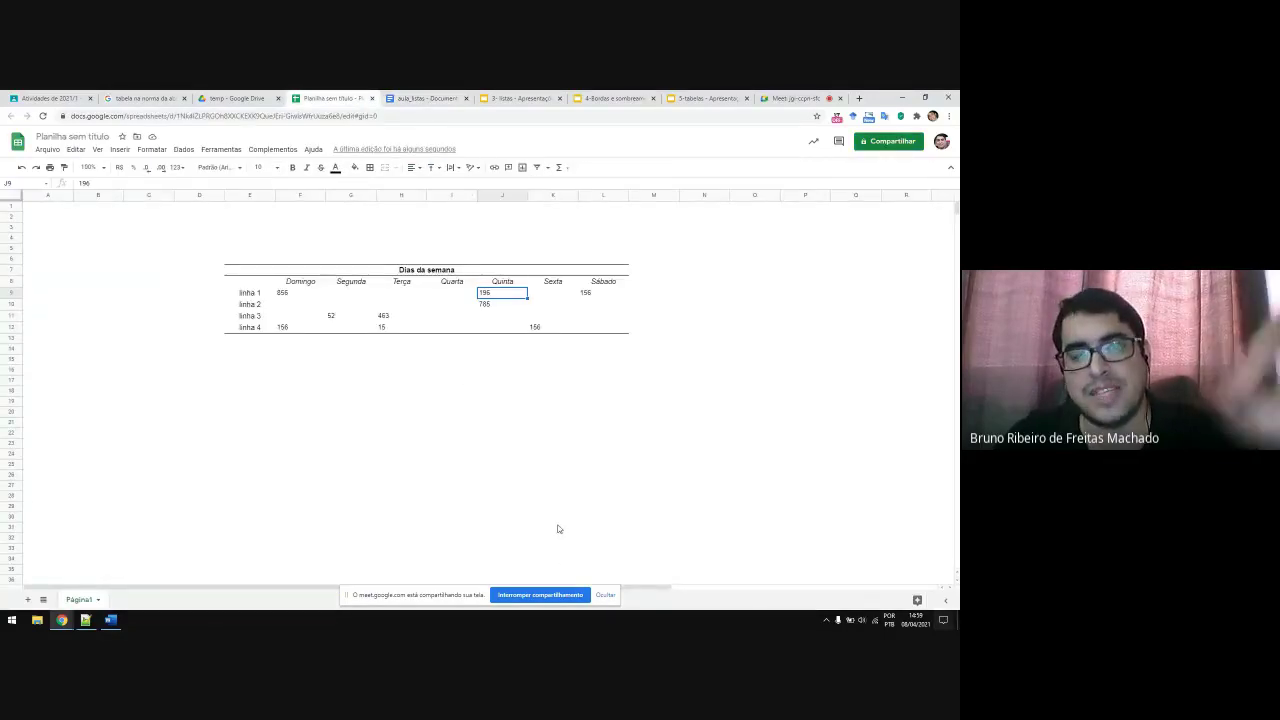
click(424, 97)
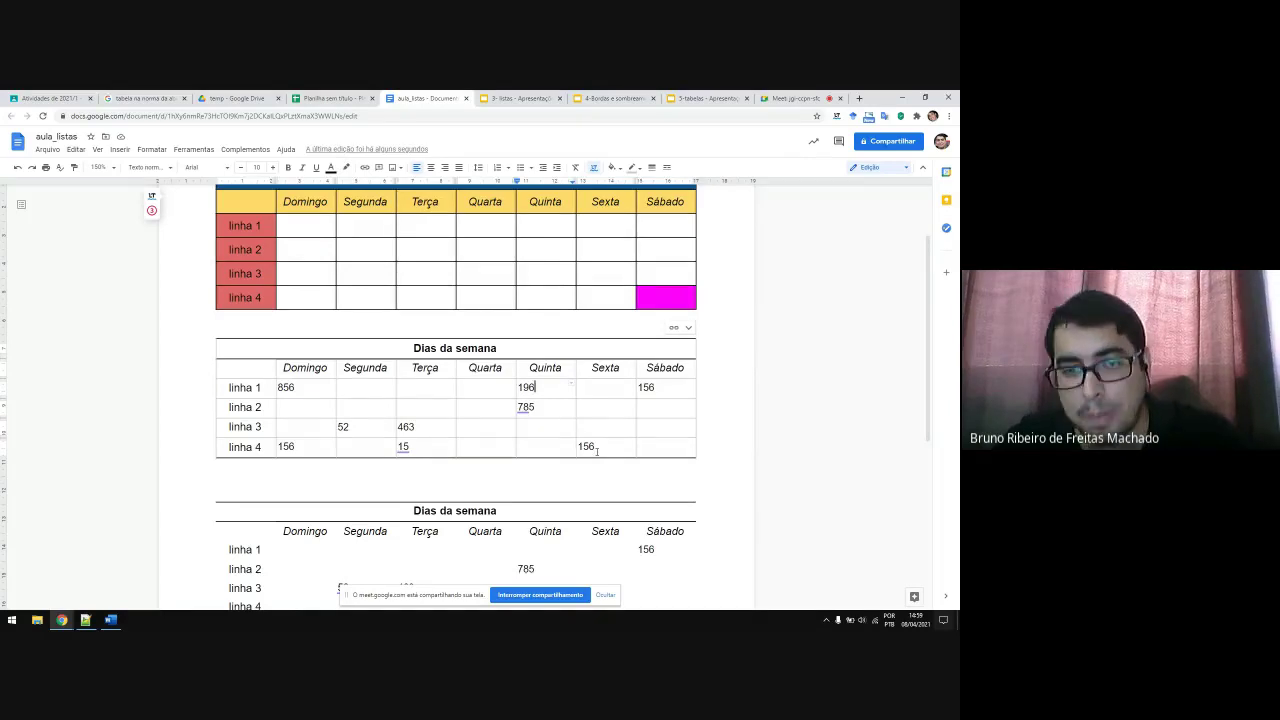
click(330, 98)
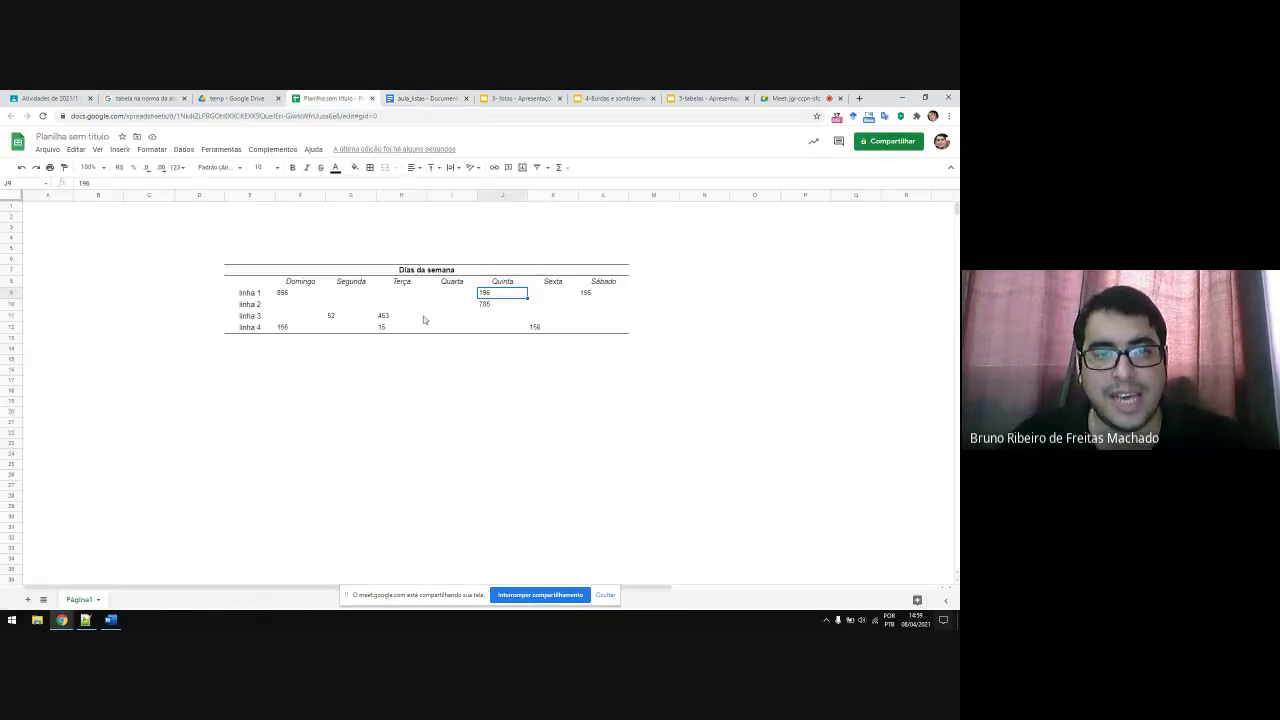
drag(495, 298, 497, 318)
click(558, 167)
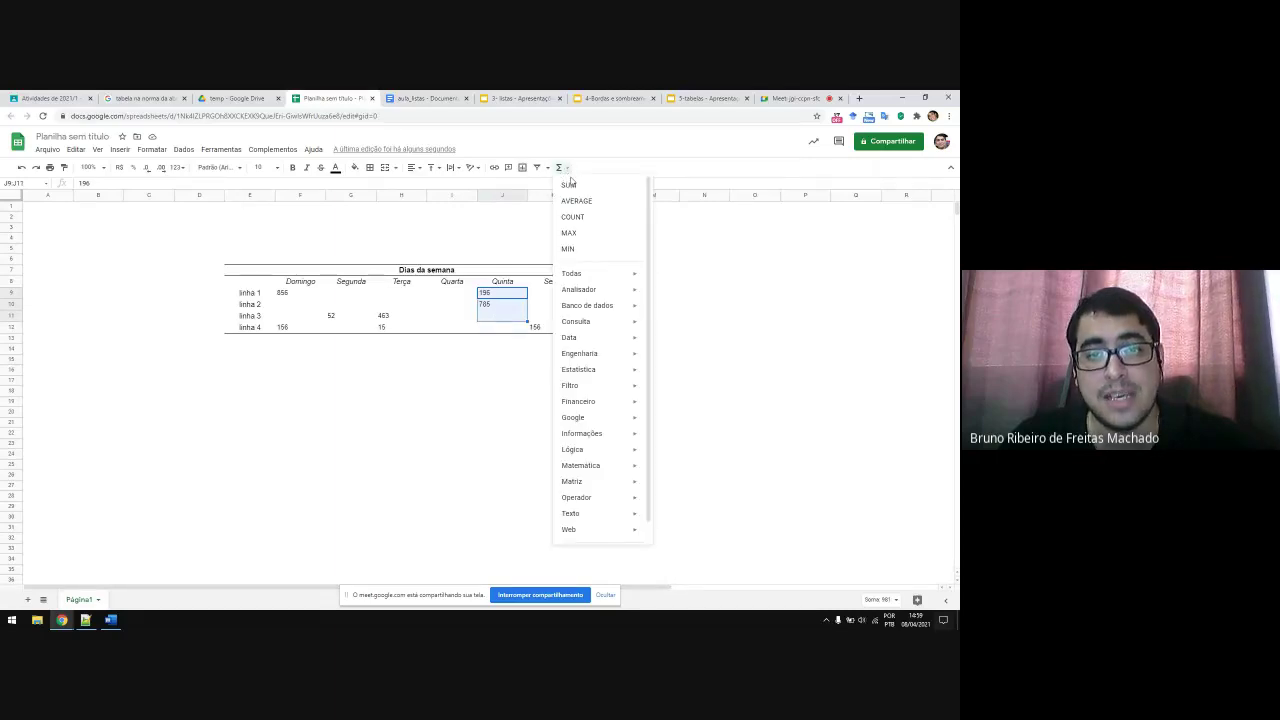
click(572, 181)
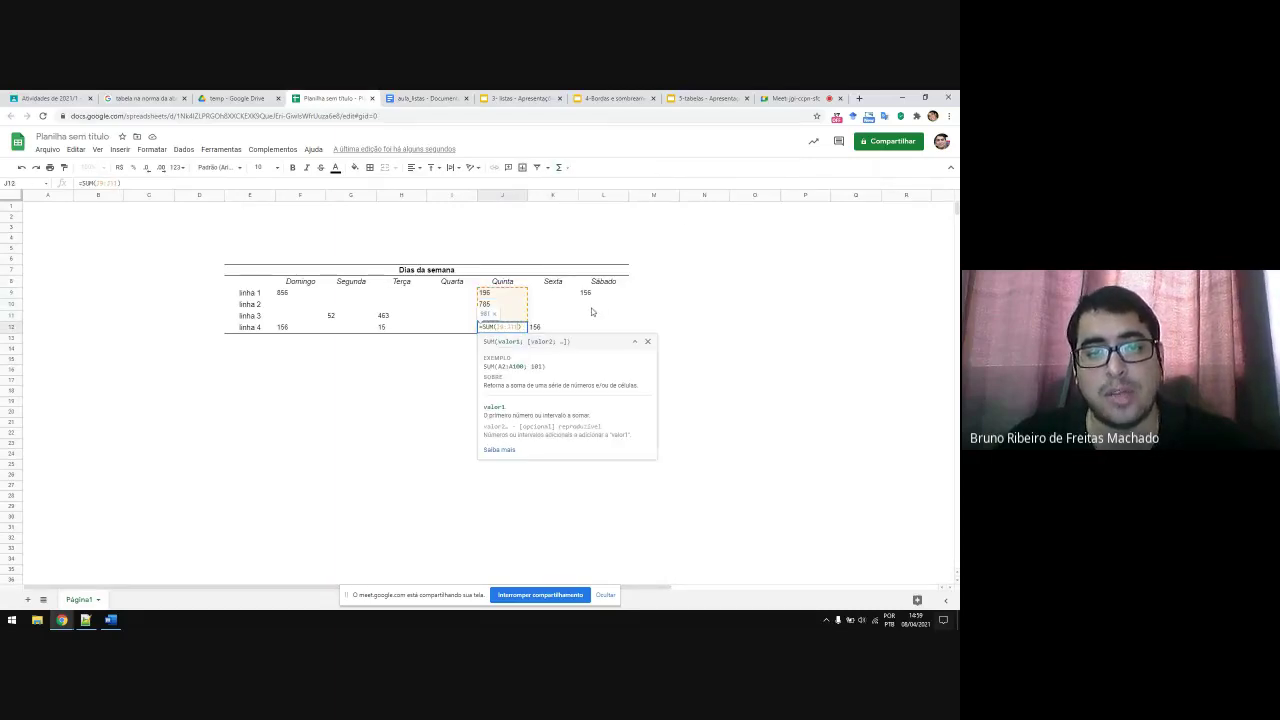
key(Return)
click(502, 332)
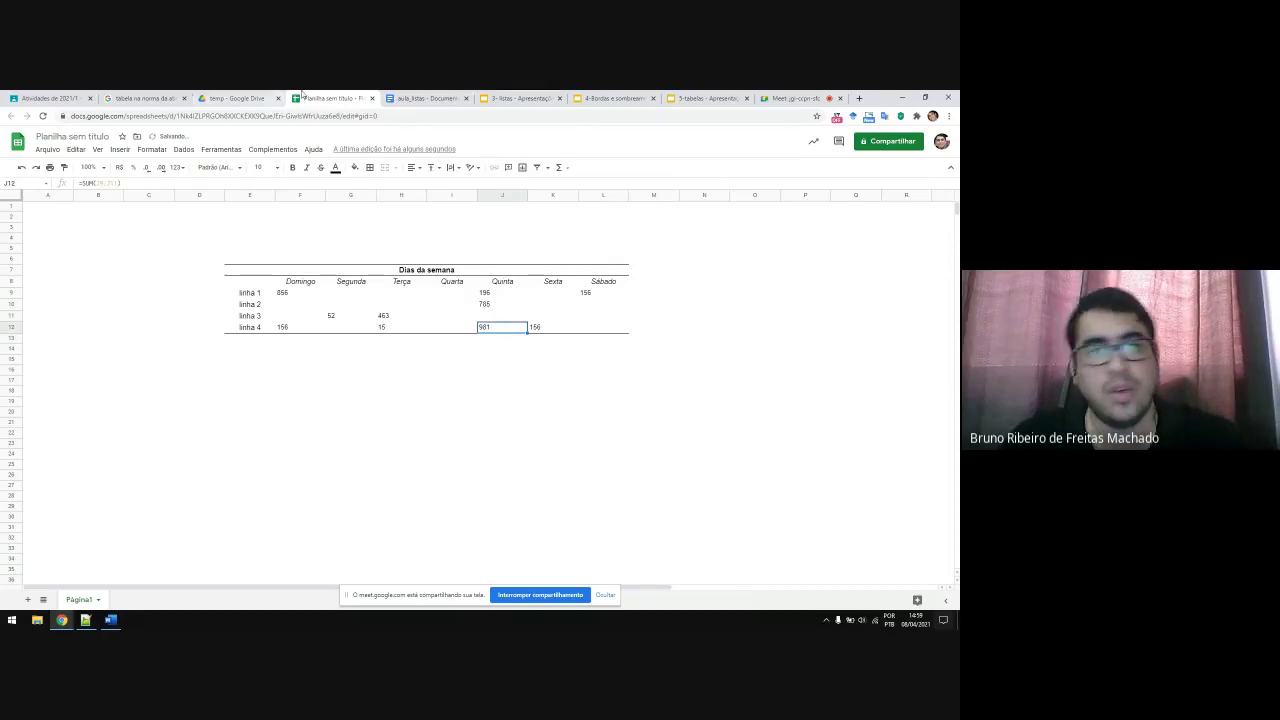
Step: Refresh the document's linked table to bring in the Quinta sum and check its linha 4 cell
click(425, 98)
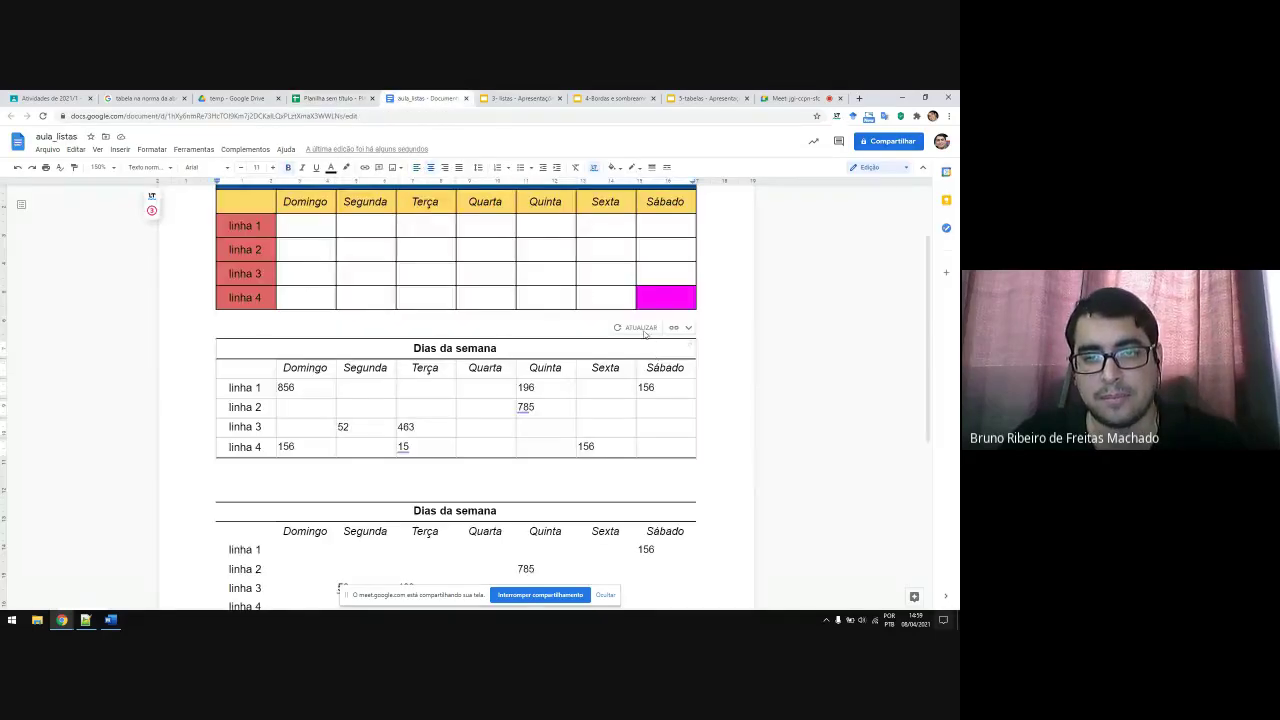
click(540, 447)
click(526, 447)
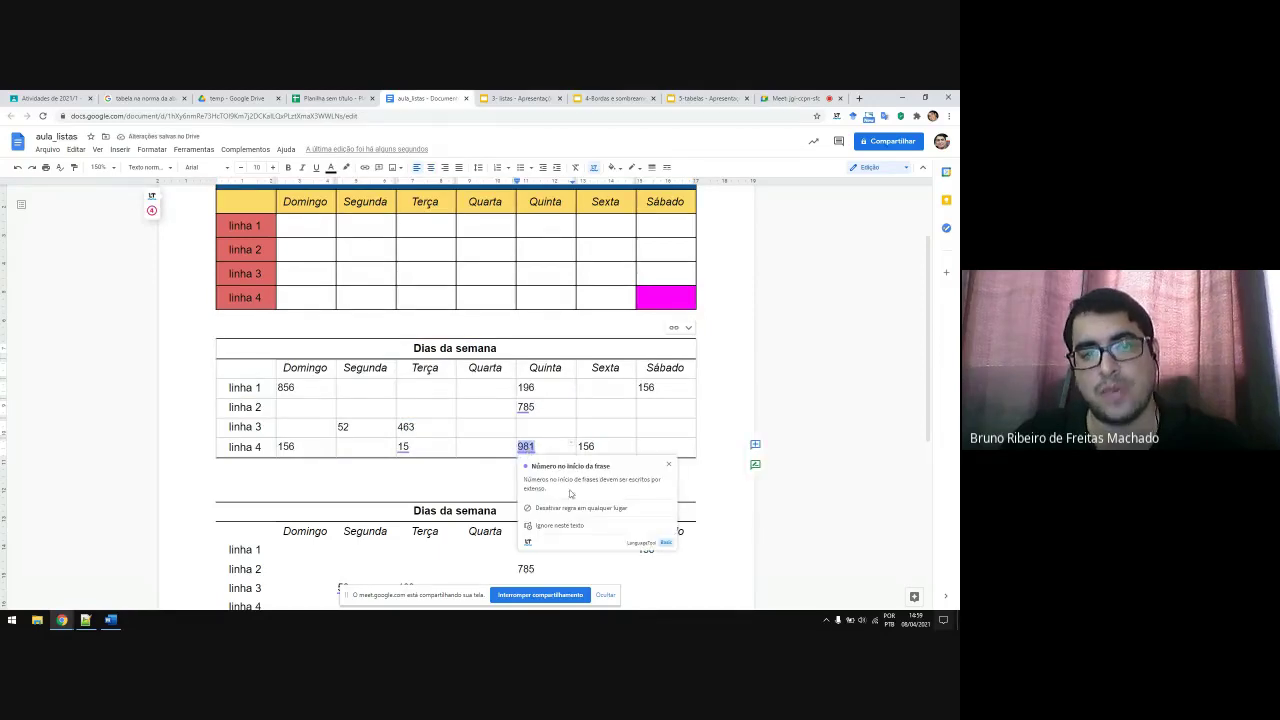
Step: Check the spreadsheet's Quinta column against the unlinked table in the document and look for an update option there
click(330, 98)
click(491, 317)
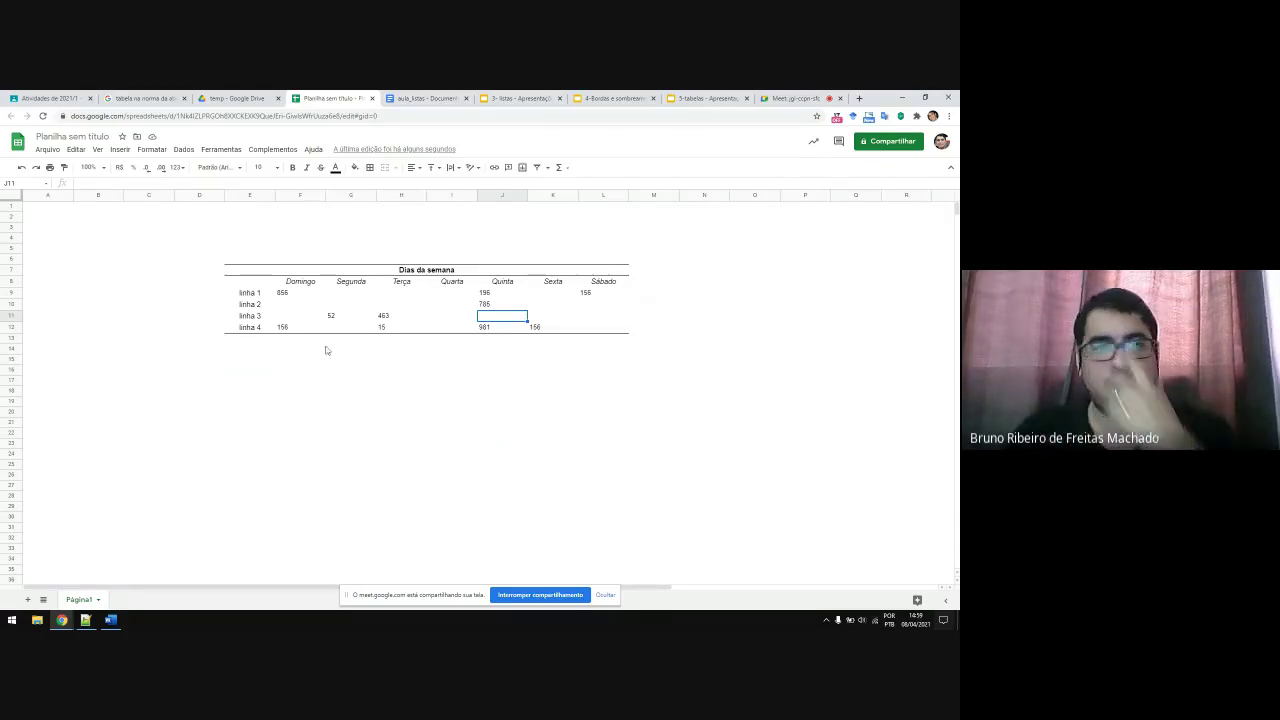
click(428, 98)
double_click(465, 481)
scroll(578, 455, down, 4)
click(571, 359)
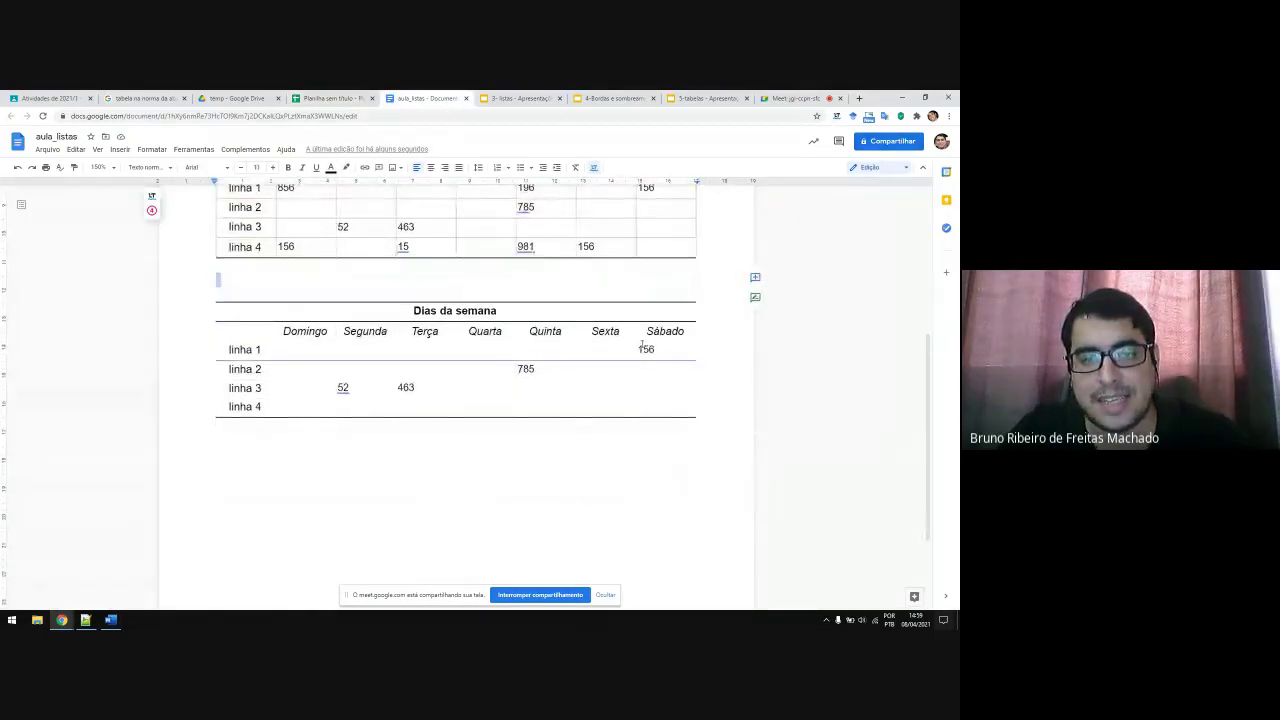
click(669, 297)
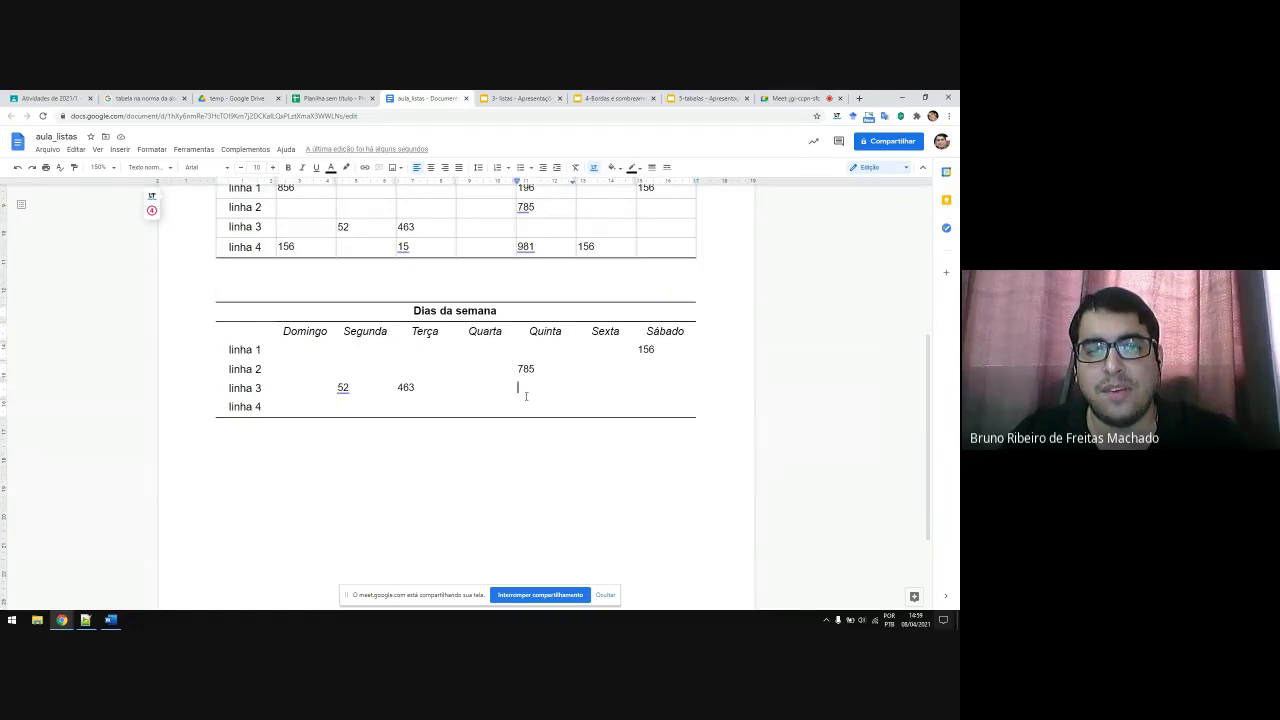
Step: Switch to the spreadsheet and merge cells E8:E12 in the row-label column of the weekday table, accepting the loss of the other labels
scroll(526, 395, up, 2)
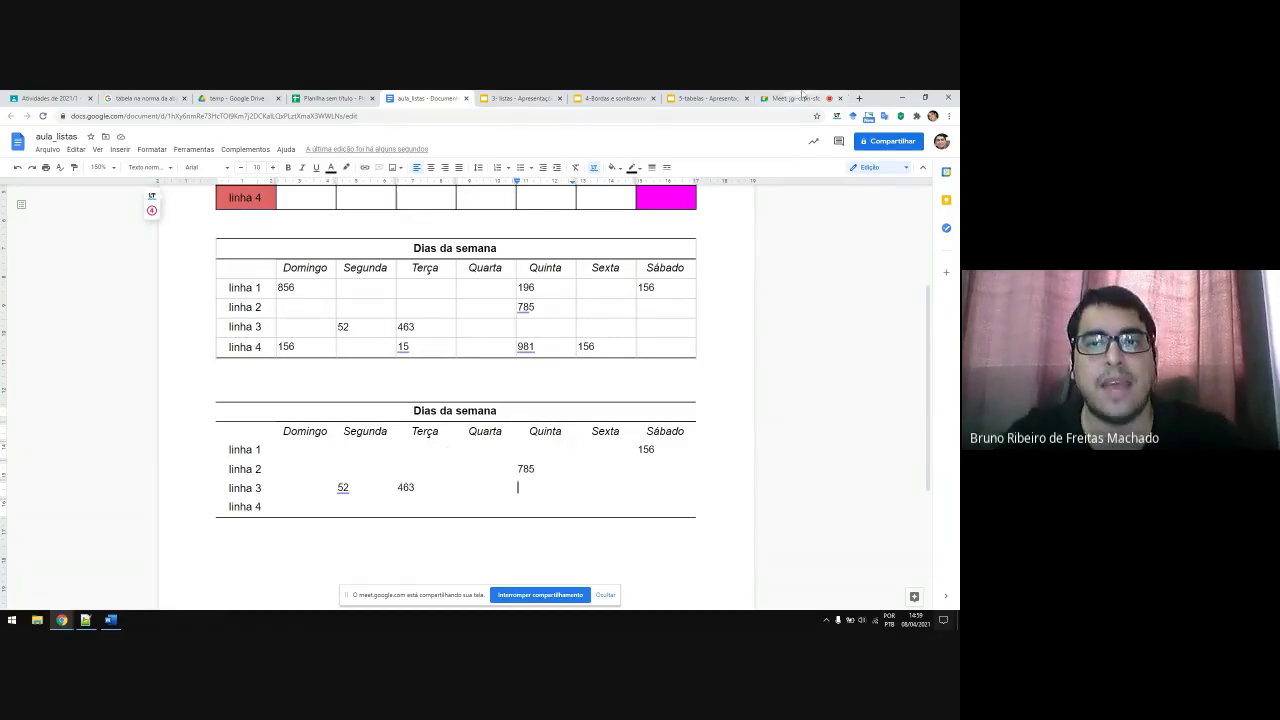
scroll(590, 372, up, 4)
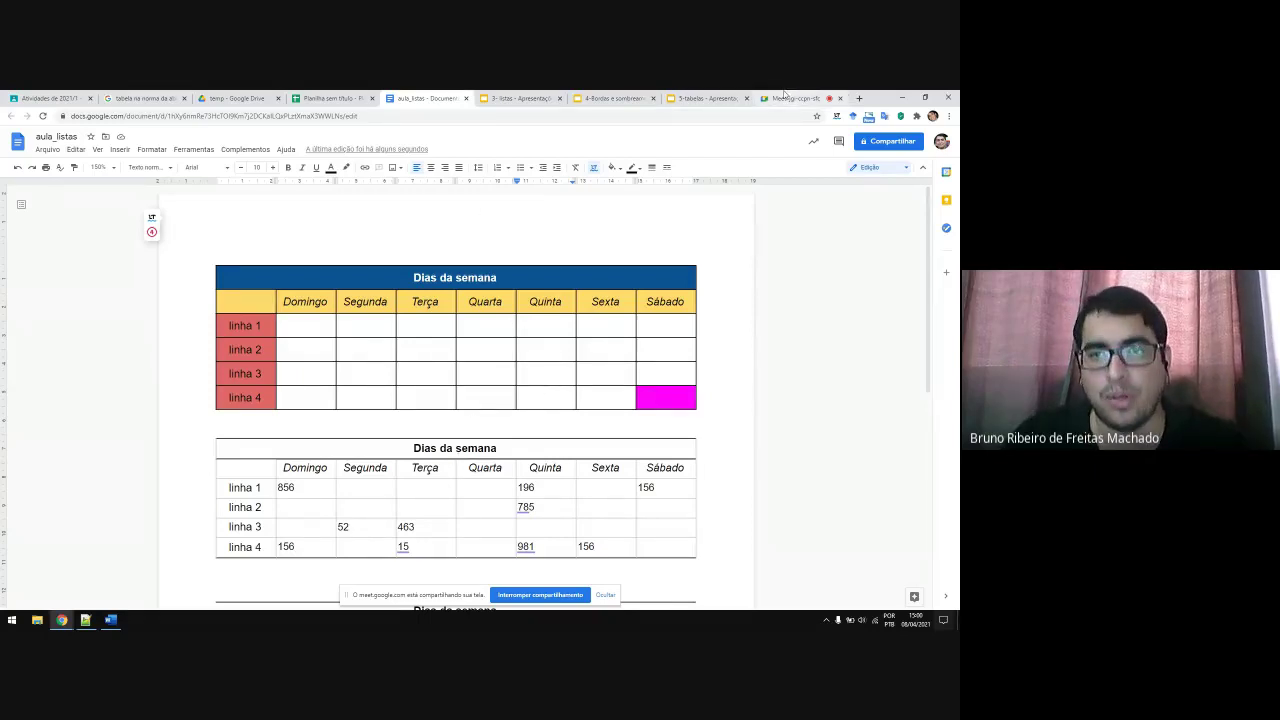
click(328, 98)
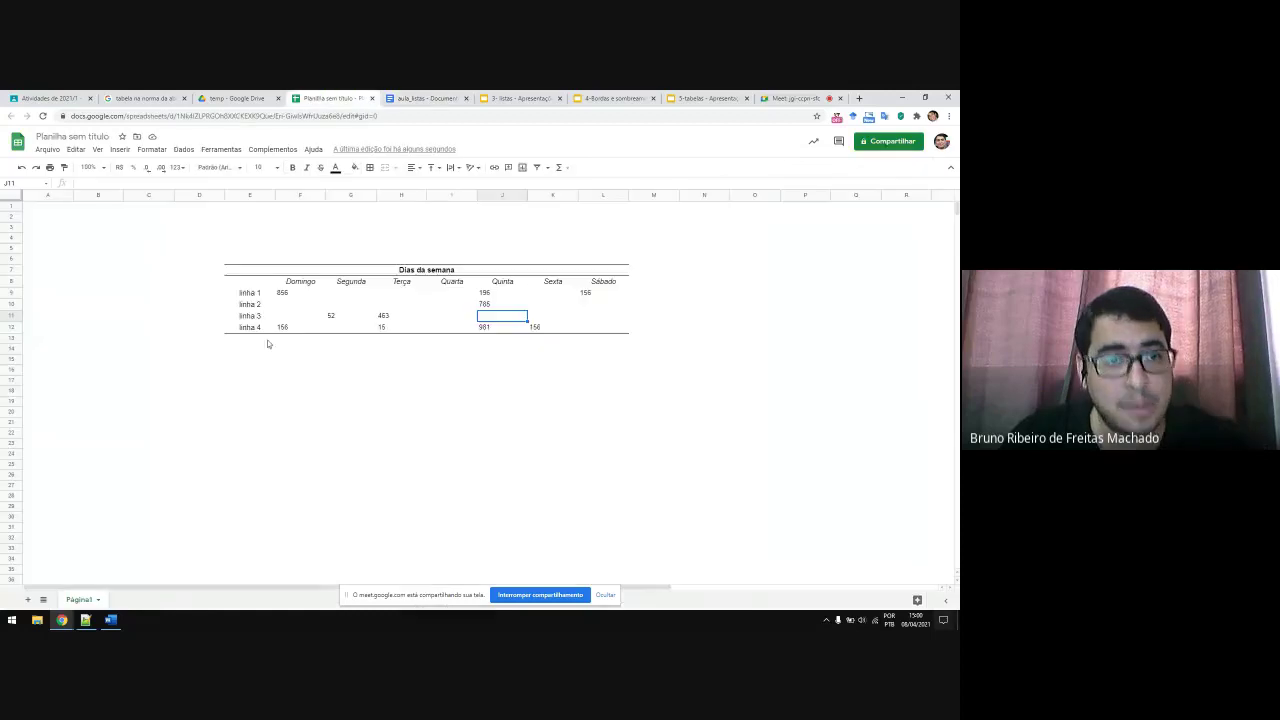
click(257, 306)
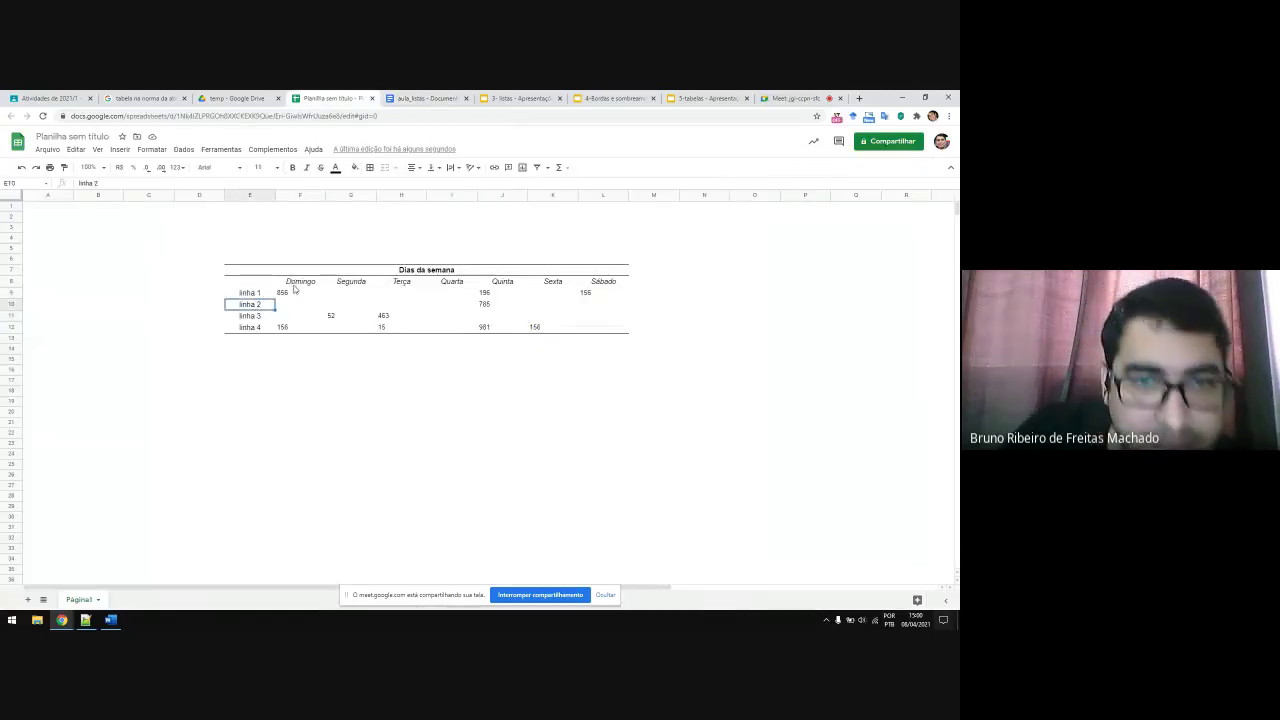
drag(250, 293, 257, 328)
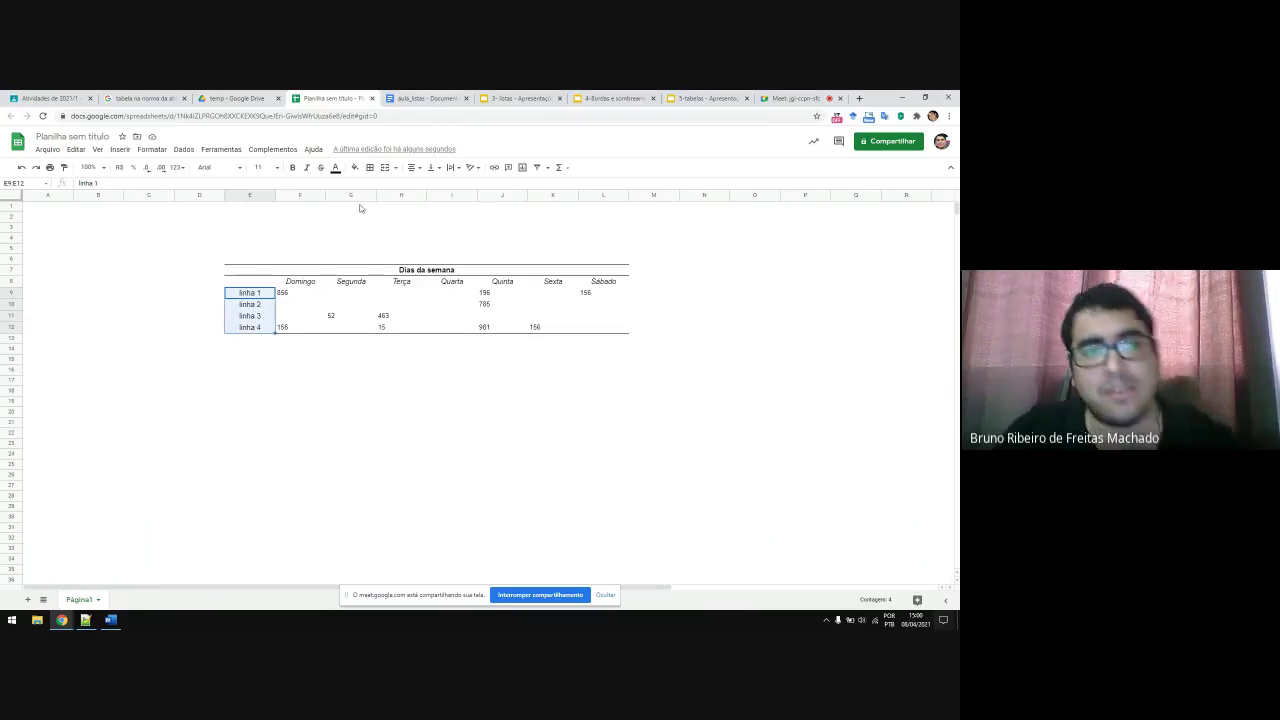
drag(258, 281, 257, 330)
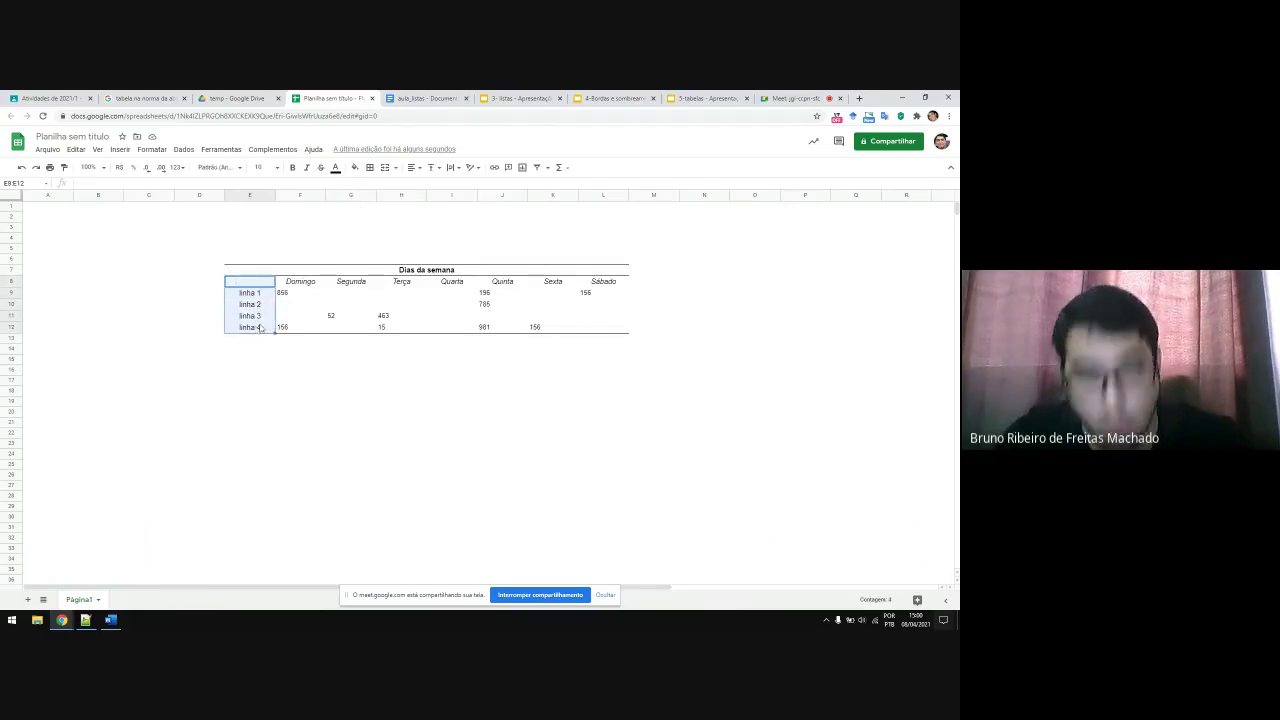
click(384, 169)
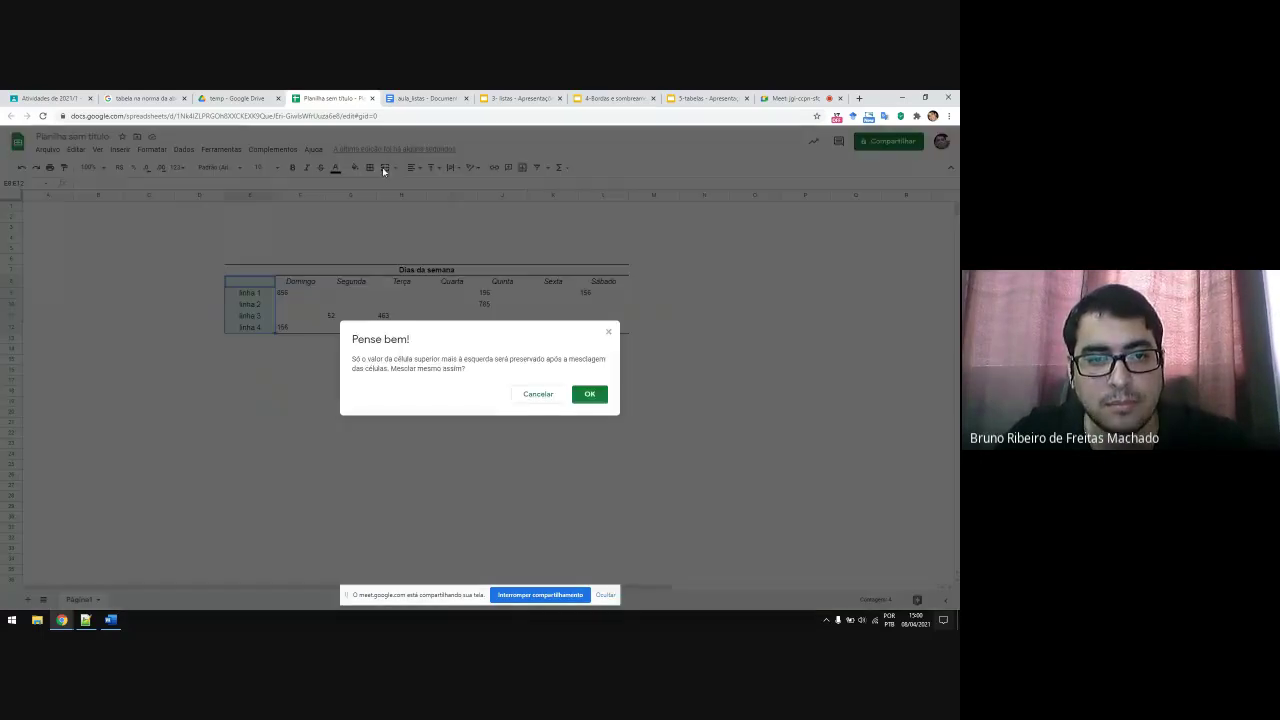
click(589, 394)
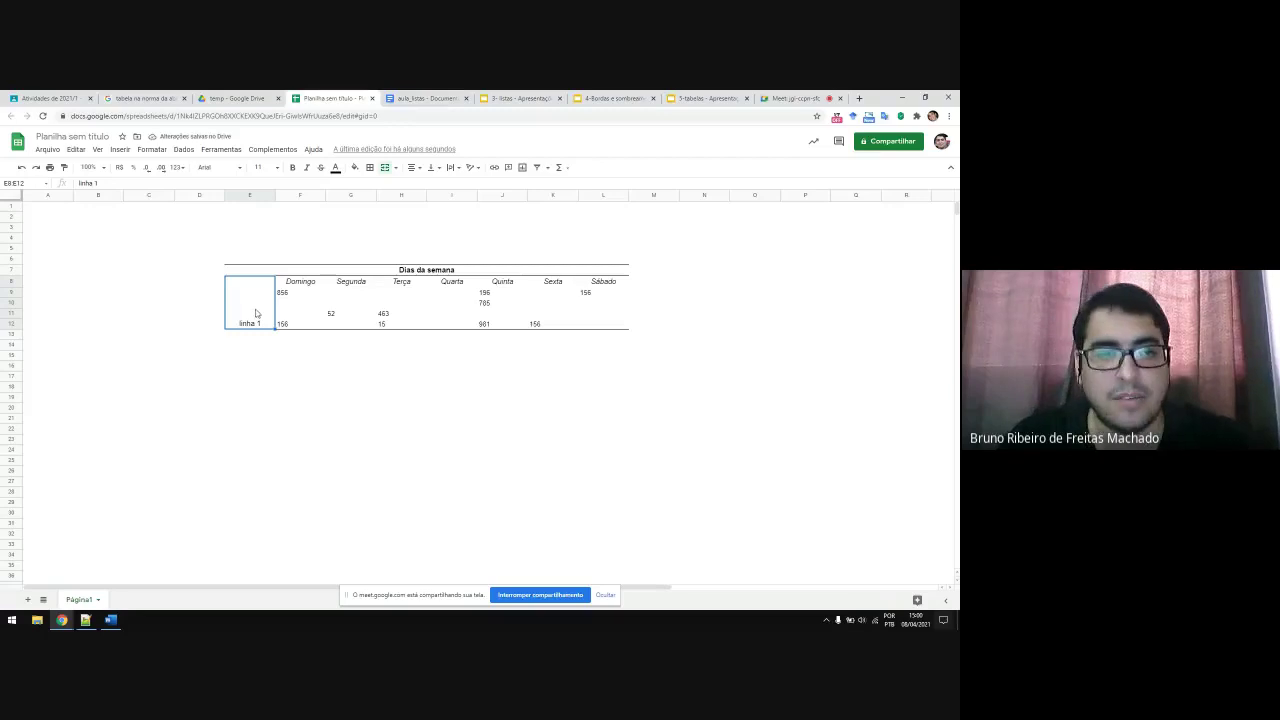
Step: Rotate the text of the merged linha 1 cell upward and centre it horizontally
click(479, 169)
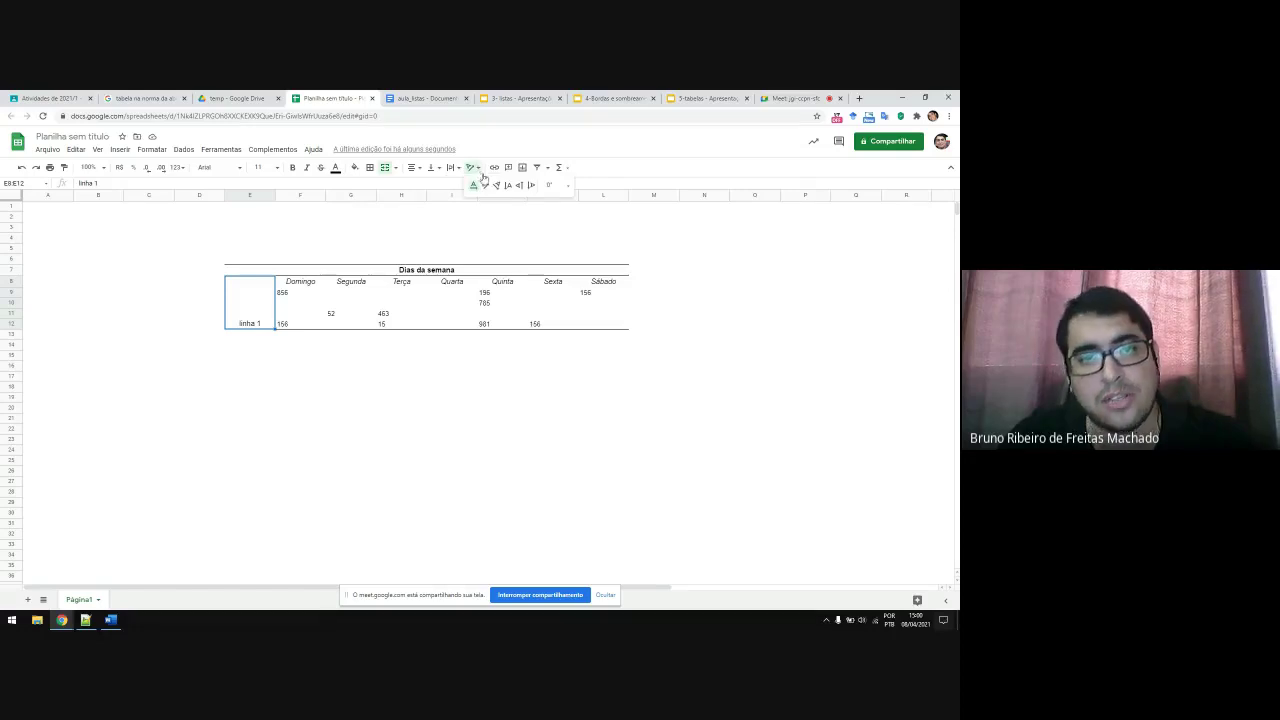
click(519, 185)
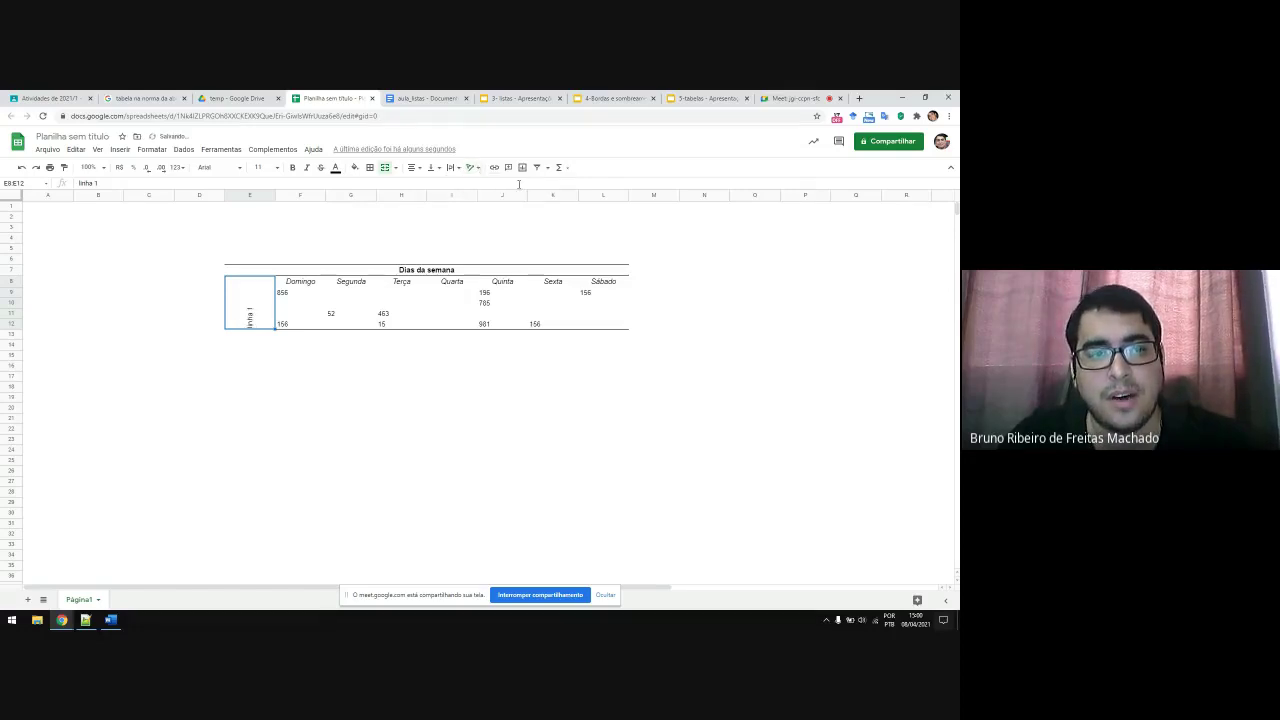
click(415, 168)
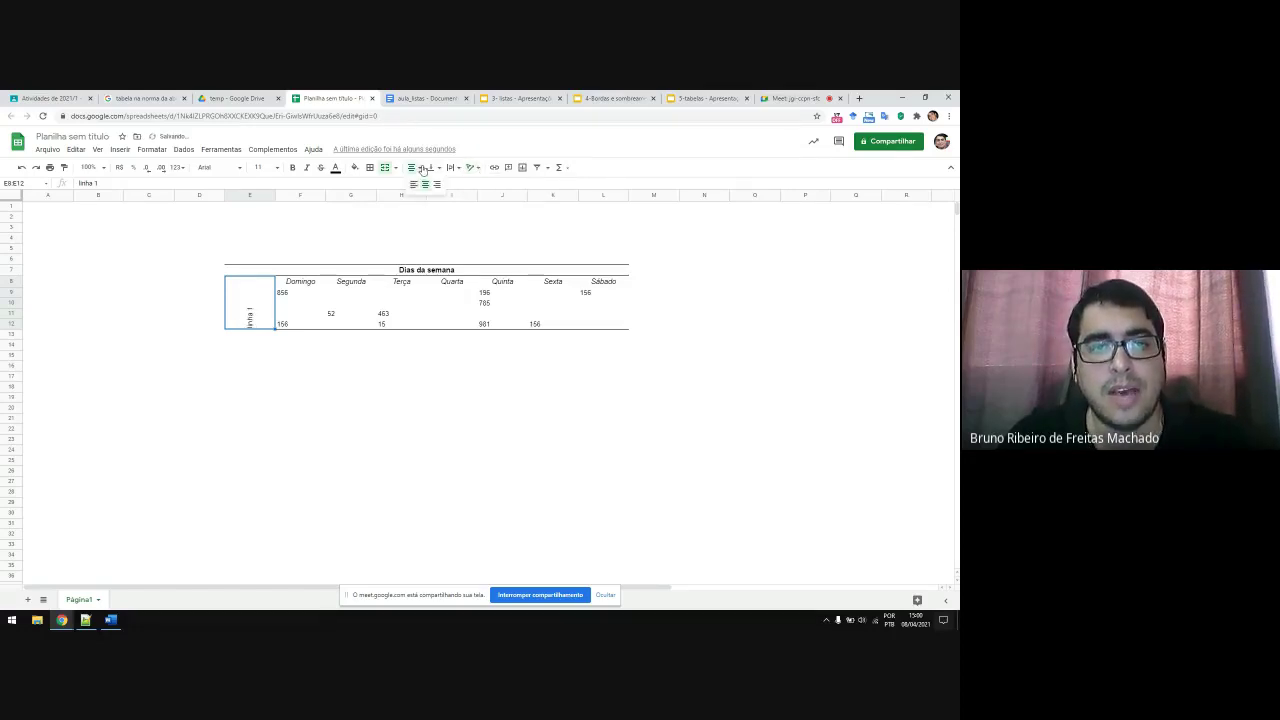
click(426, 186)
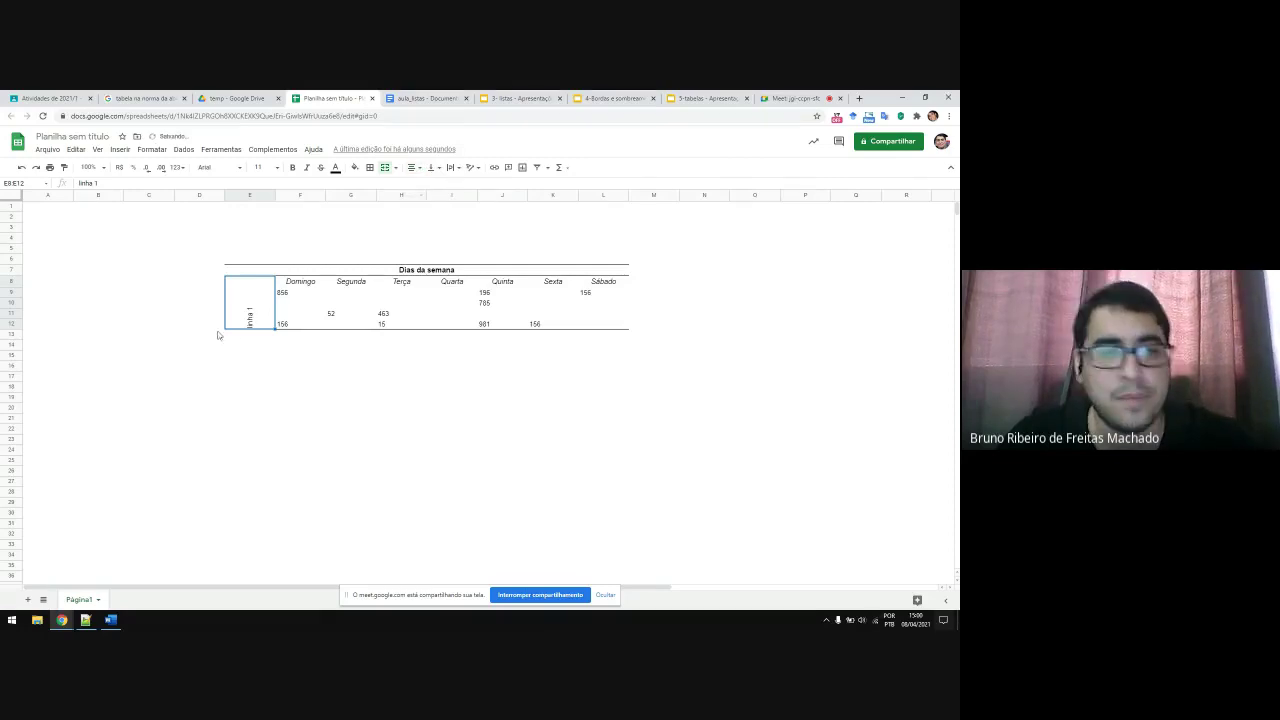
Step: Align the merged linha 1 cell's text to the vertical middle
right_click(246, 317)
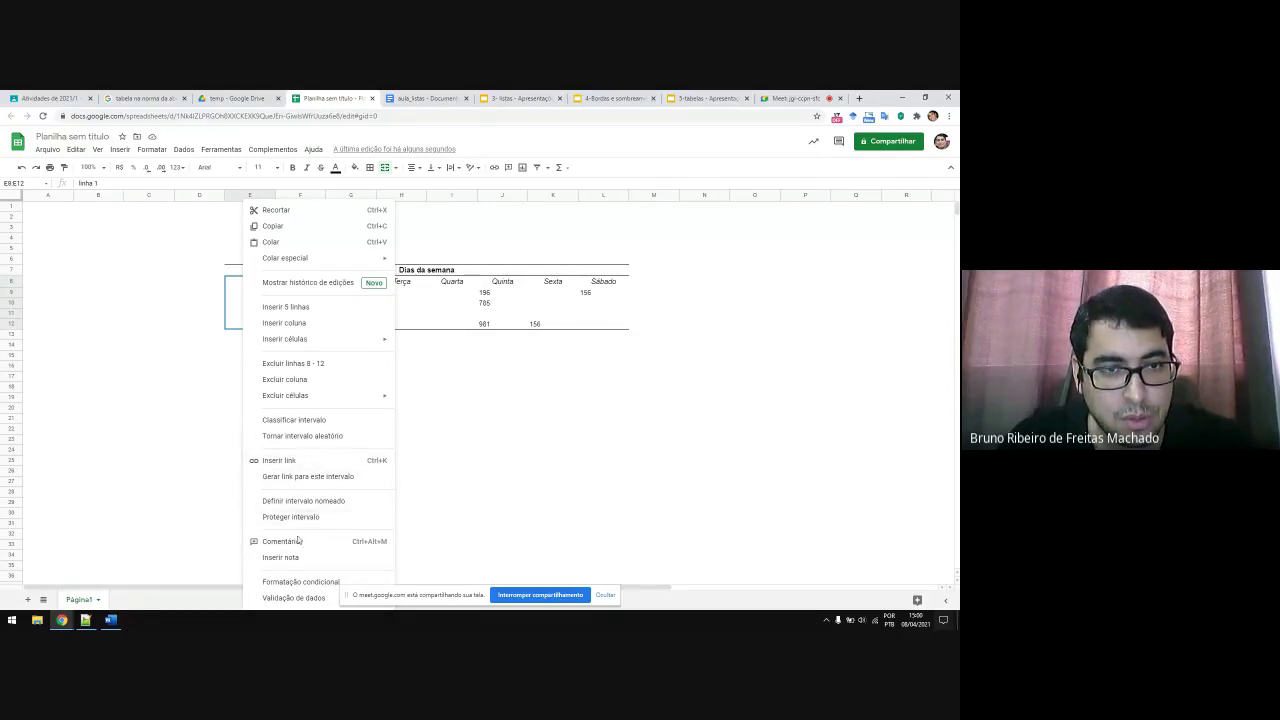
click(184, 149)
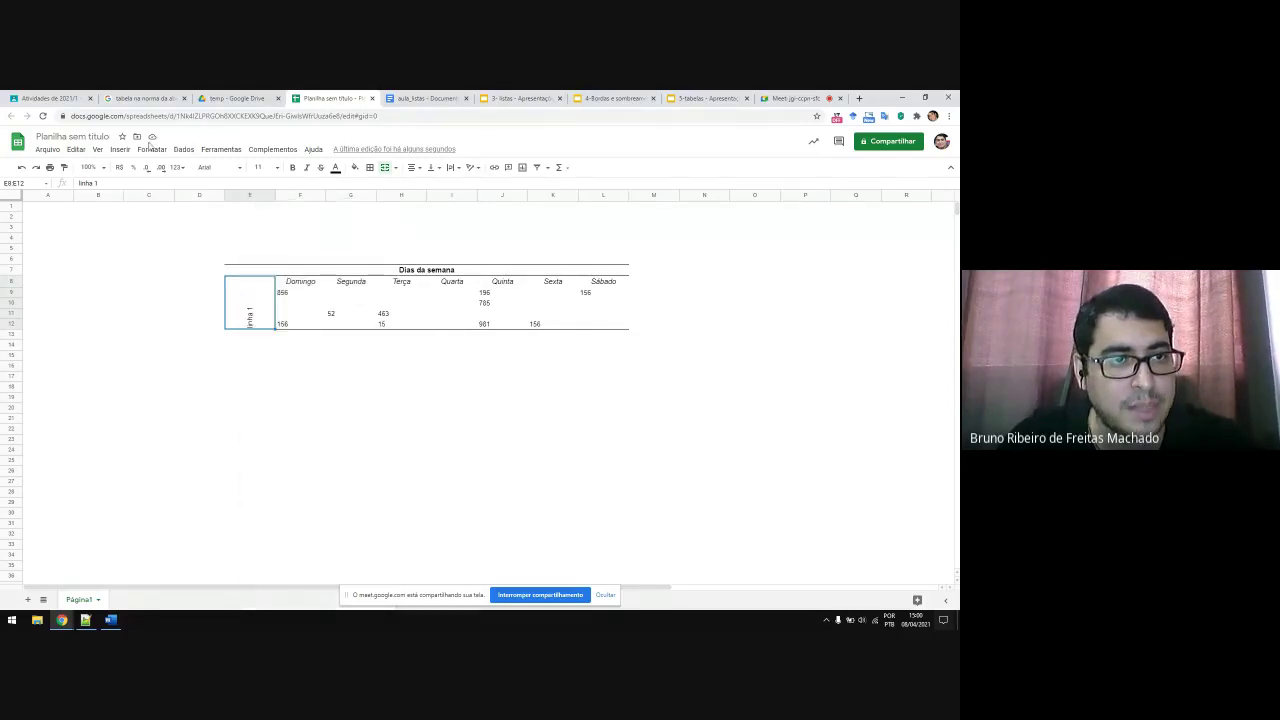
click(152, 149)
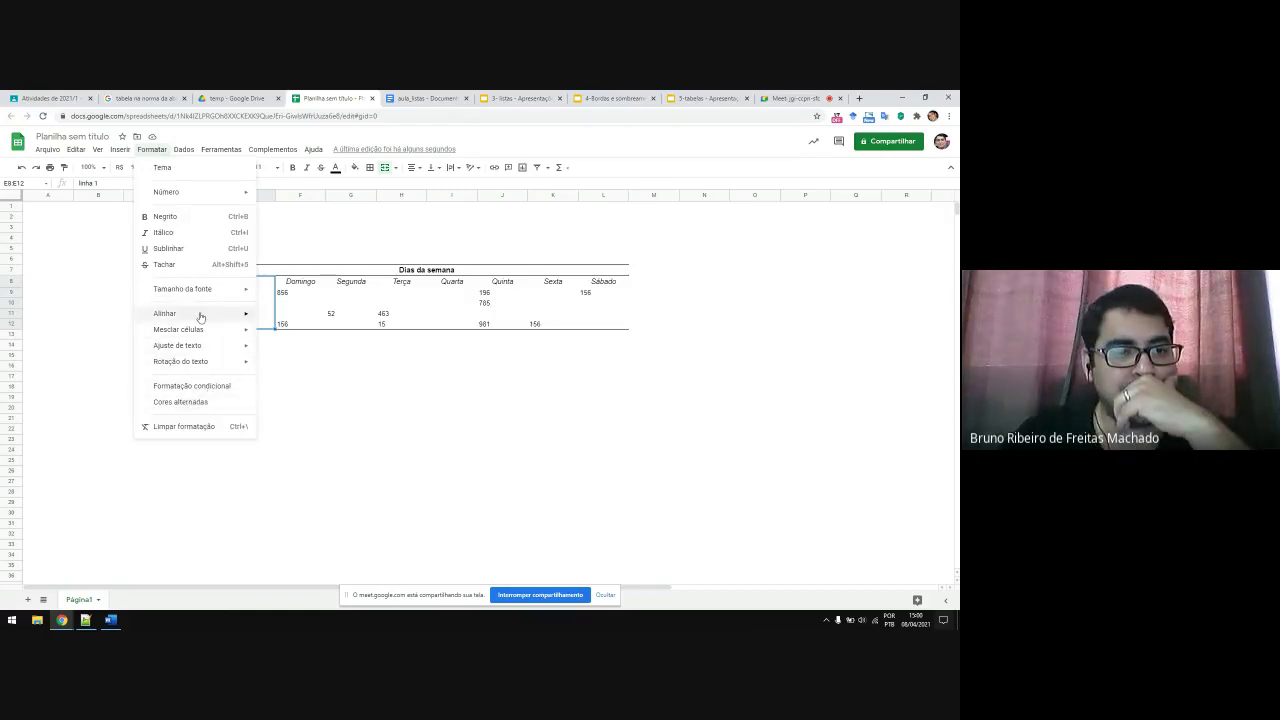
mouse_move(200, 313)
click(314, 390)
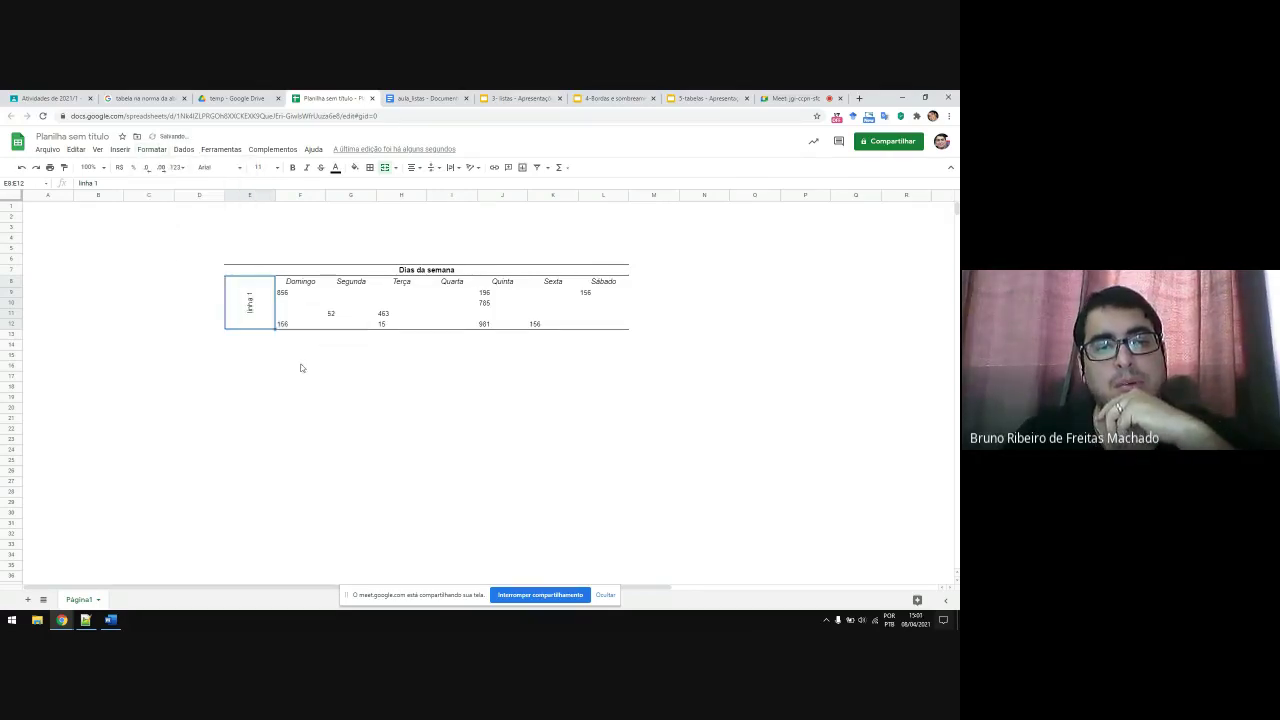
Step: Set the merged linha 1 label to font size 18 and make it bold
click(276, 167)
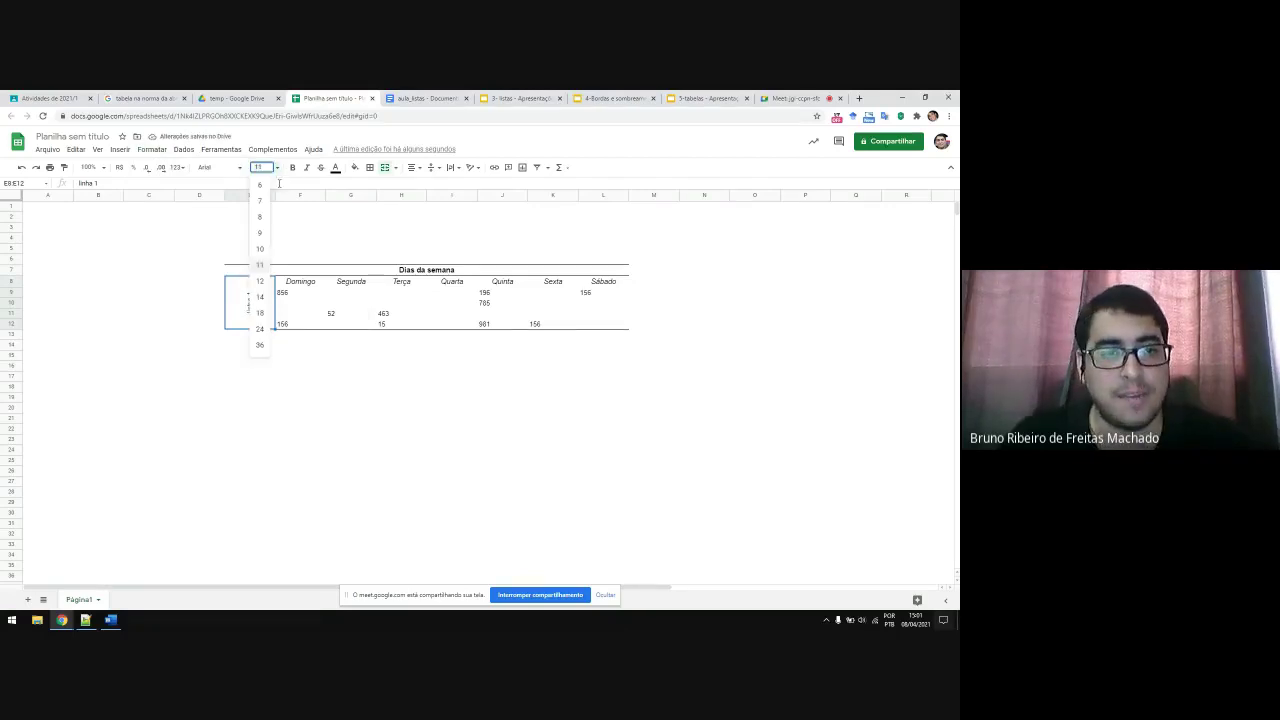
click(260, 312)
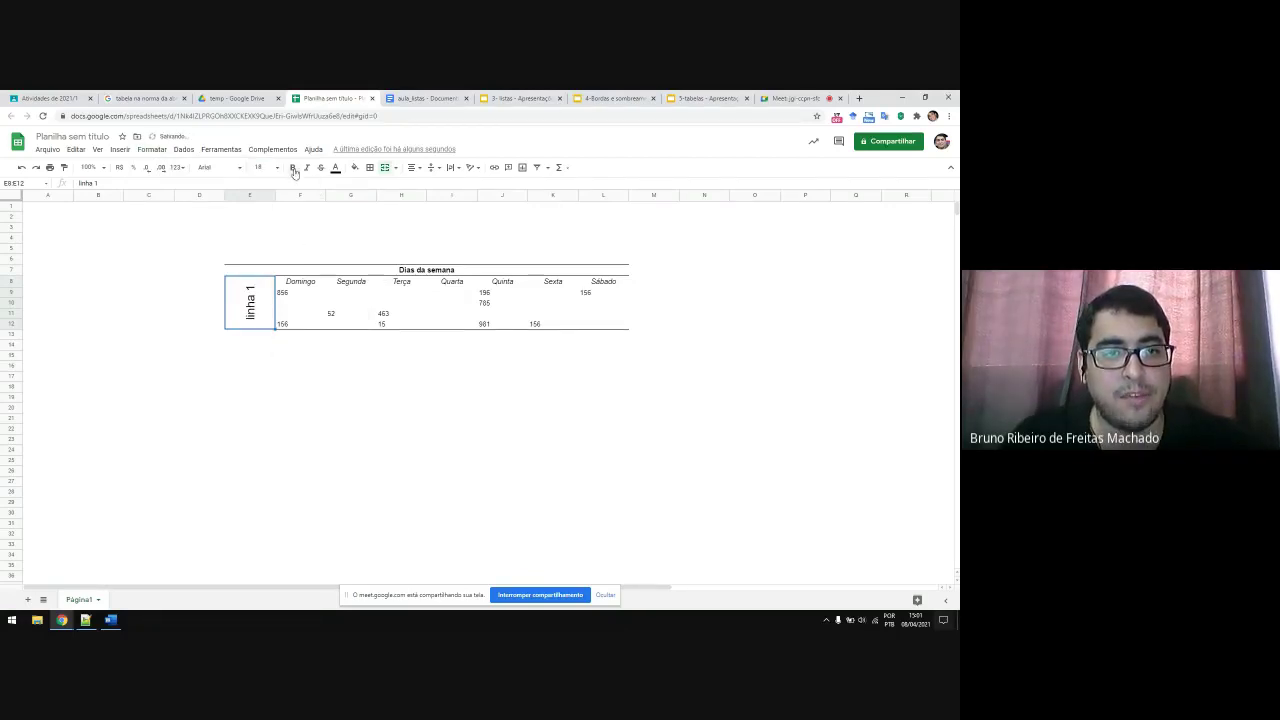
click(455, 437)
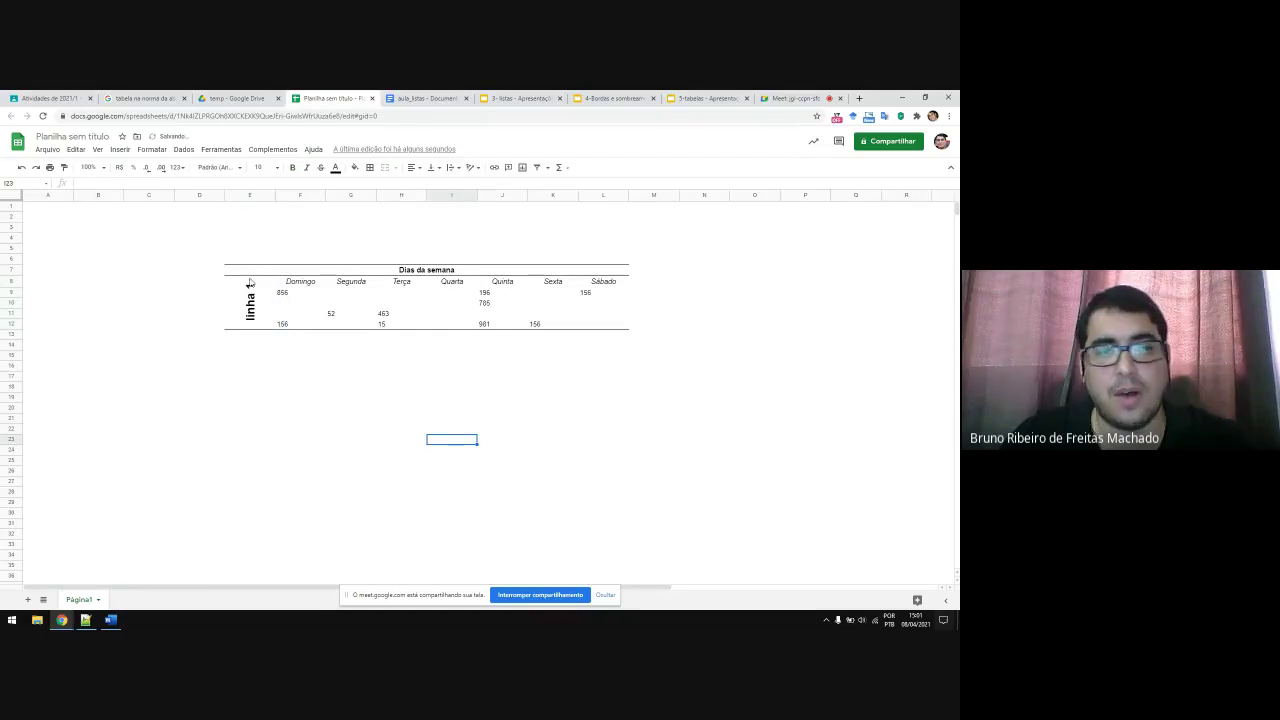
Step: Update the linked table in the aula_listas document and select its merged linha 1 label
click(425, 98)
scroll(632, 261, down, 5)
scroll(632, 261, up, 3)
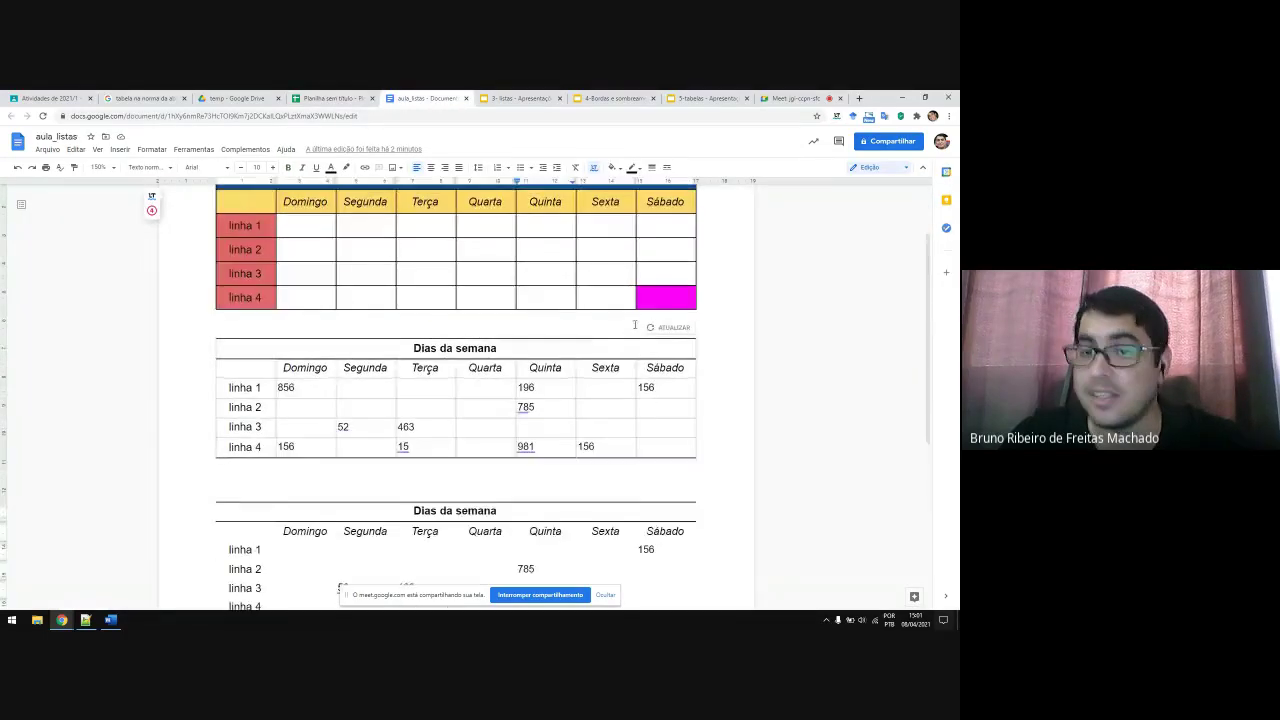
click(660, 331)
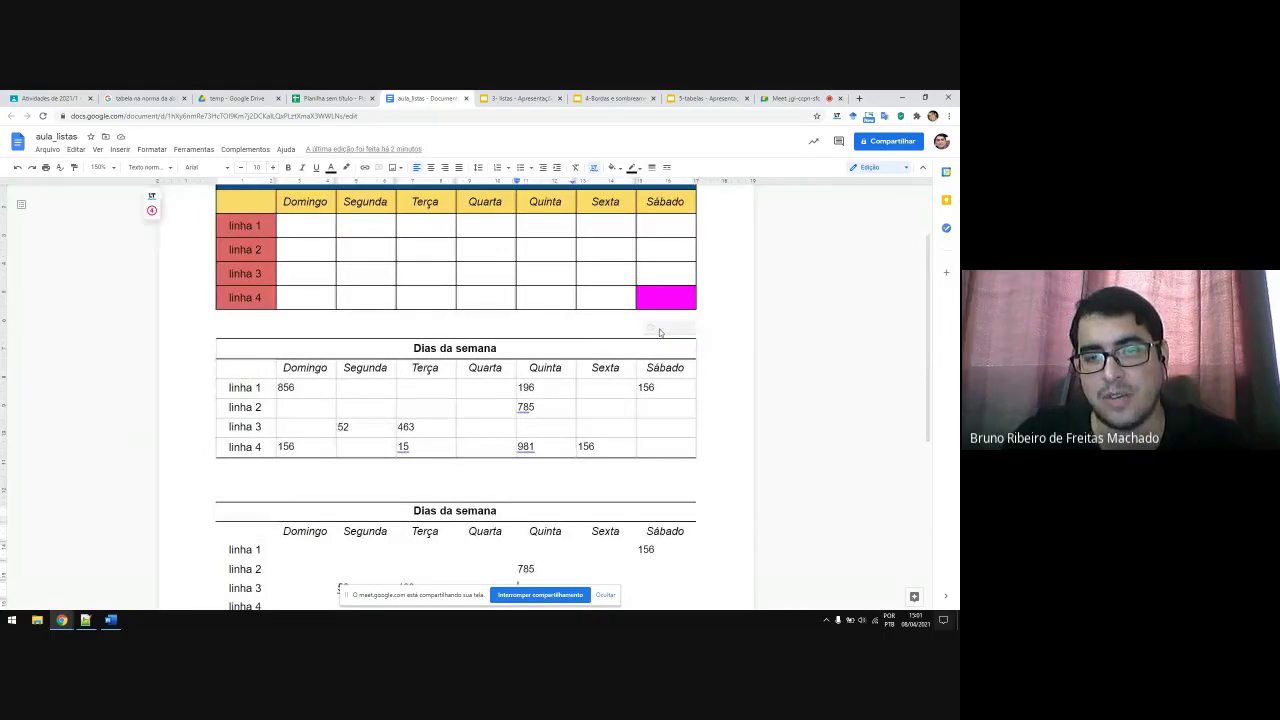
triple_click(244, 395)
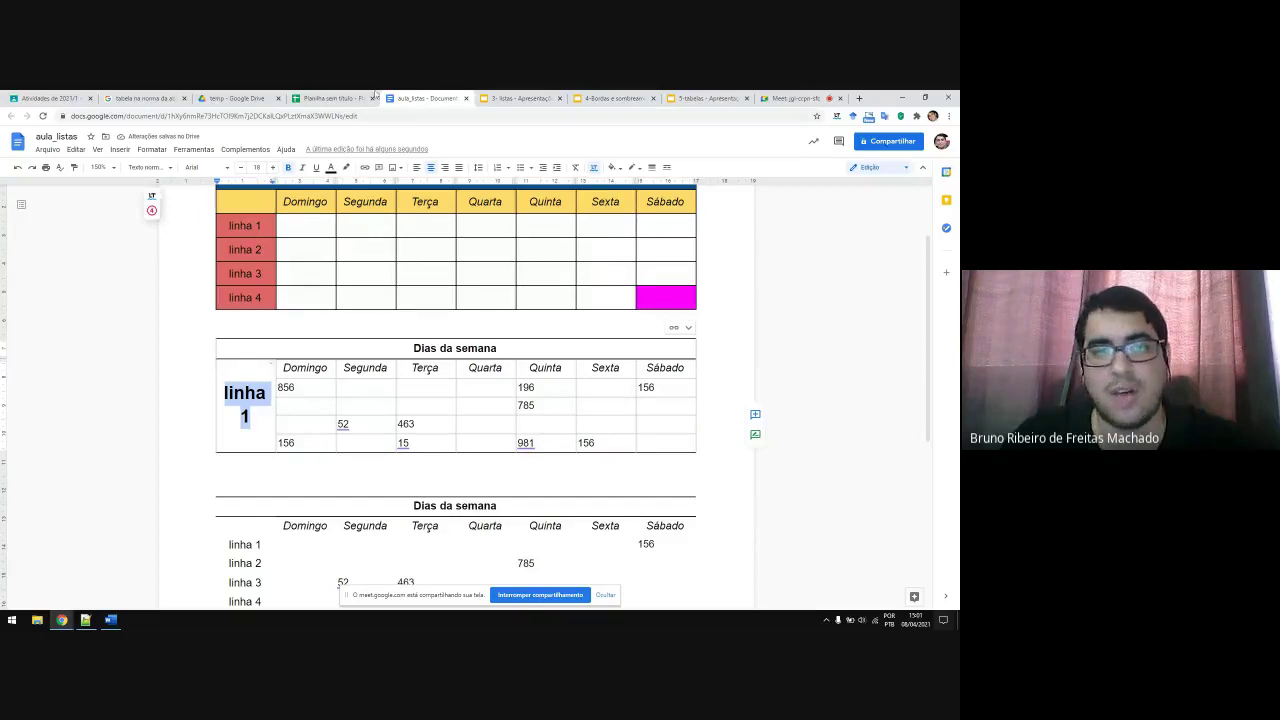
Step: Copy the weekday table E7:L12 from the spreadsheet and paste it unlinked below the last table in the aula_listas document
click(340, 98)
drag(430, 269, 434, 322)
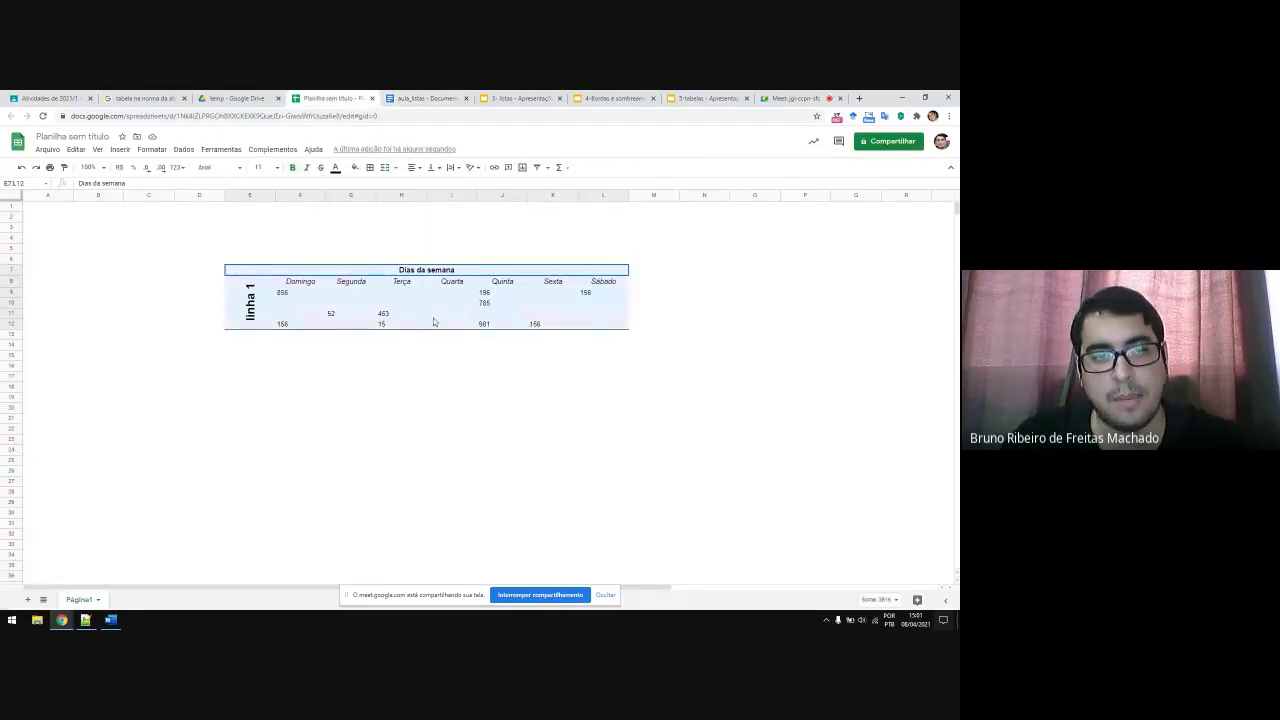
click(432, 98)
scroll(532, 337, down, 3)
click(338, 302)
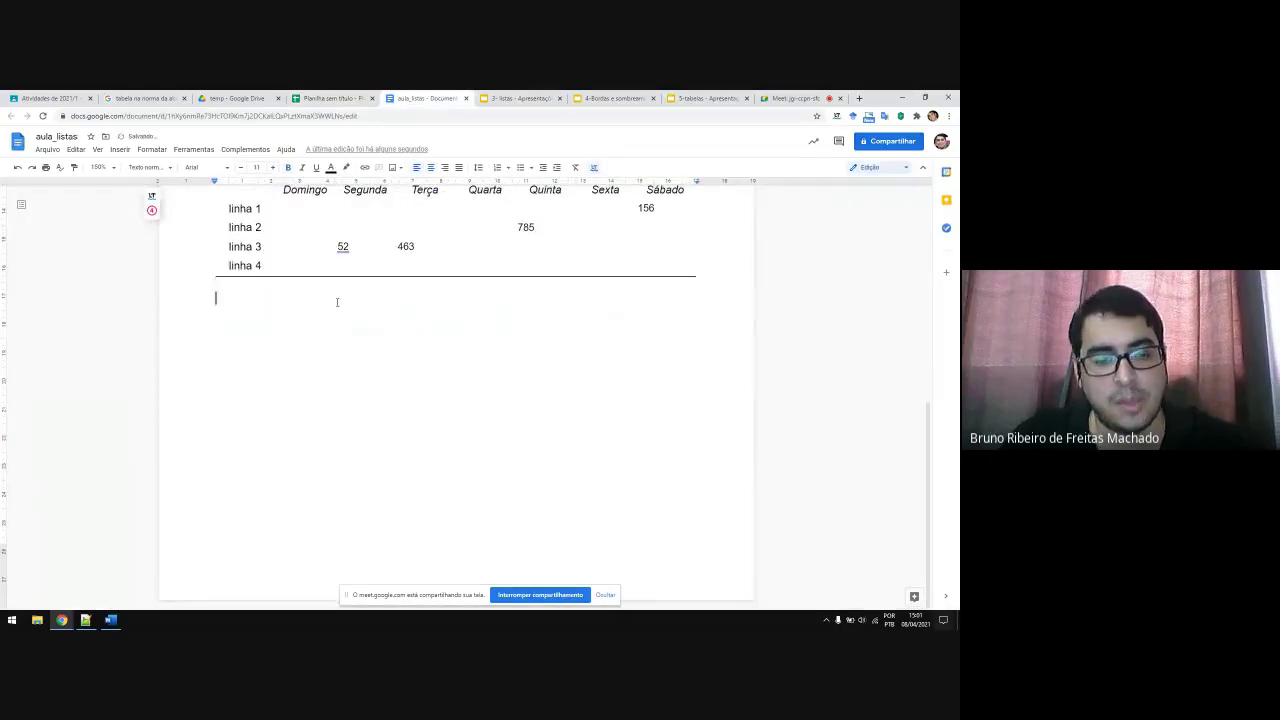
key(ctrl+v)
click(460, 386)
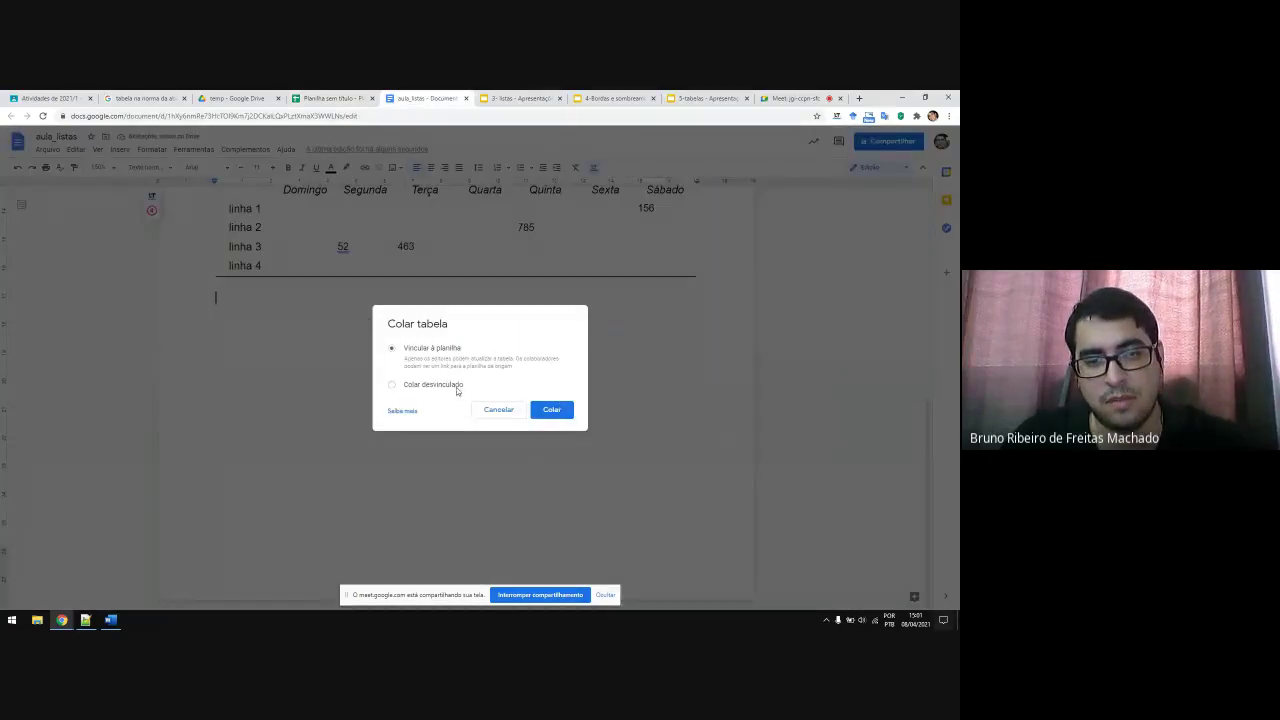
click(566, 413)
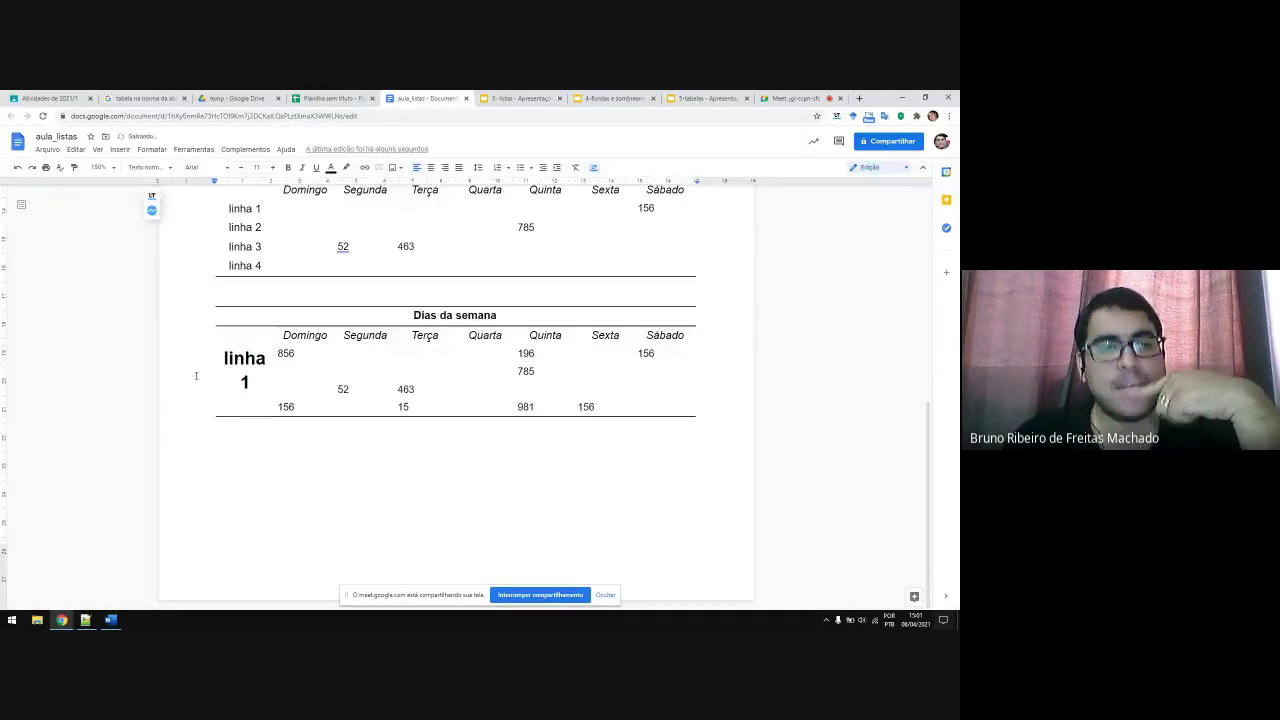
Step: Reduce the linha 1 label in the newly pasted unlinked table to font size 17
click(242, 379)
drag(253, 381, 226, 347)
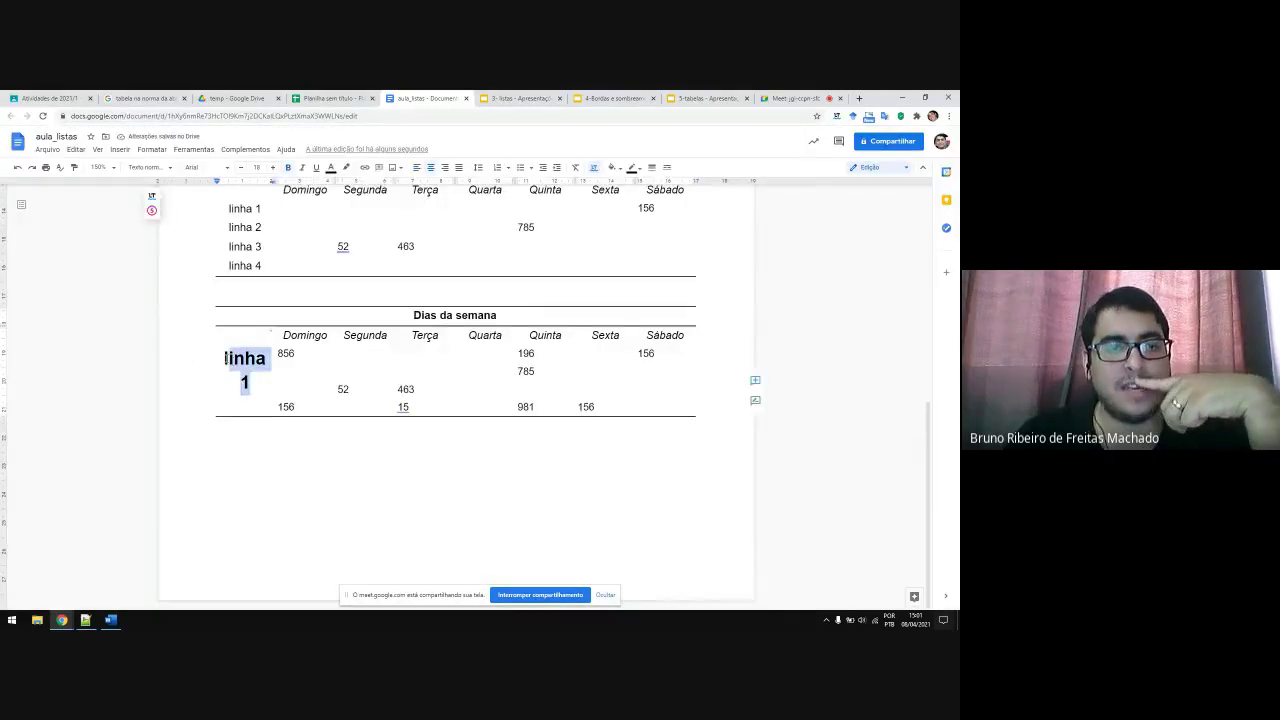
click(240, 168)
click(251, 371)
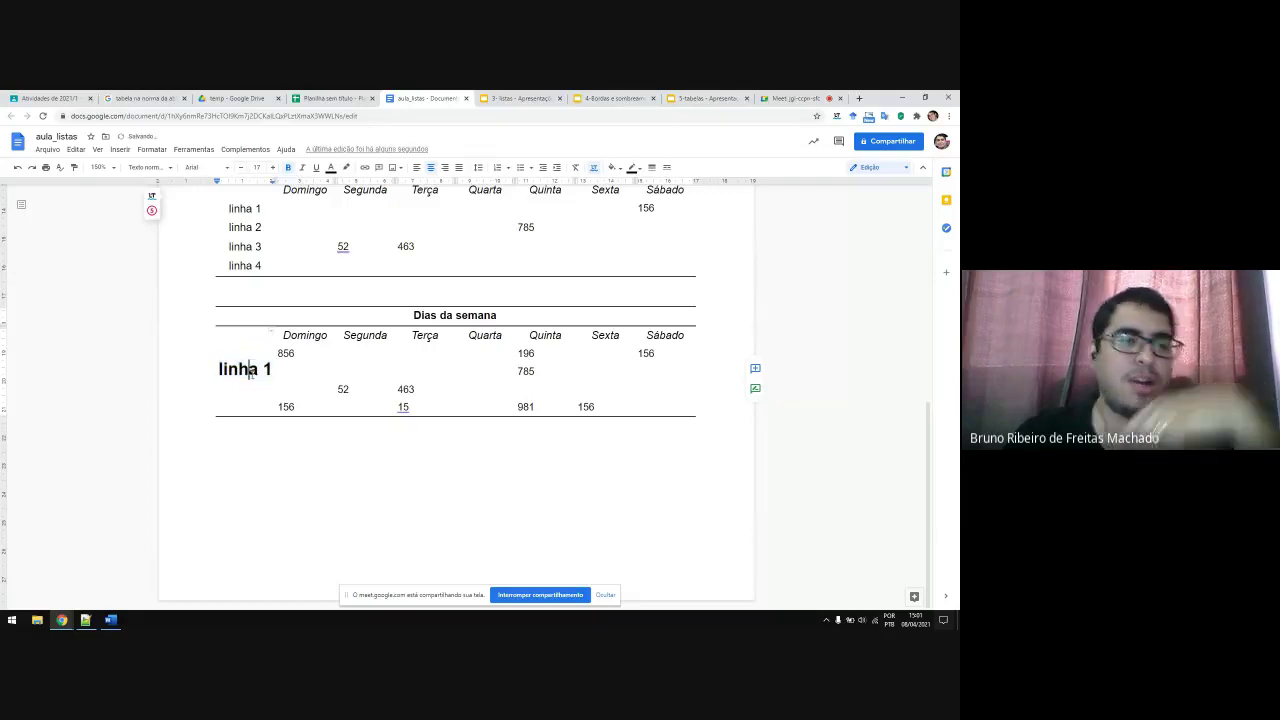
Step: Return to the spreadsheet, preview how the weekday table prints, and leave the print settings without printing
scroll(426, 391, up, 3)
click(330, 98)
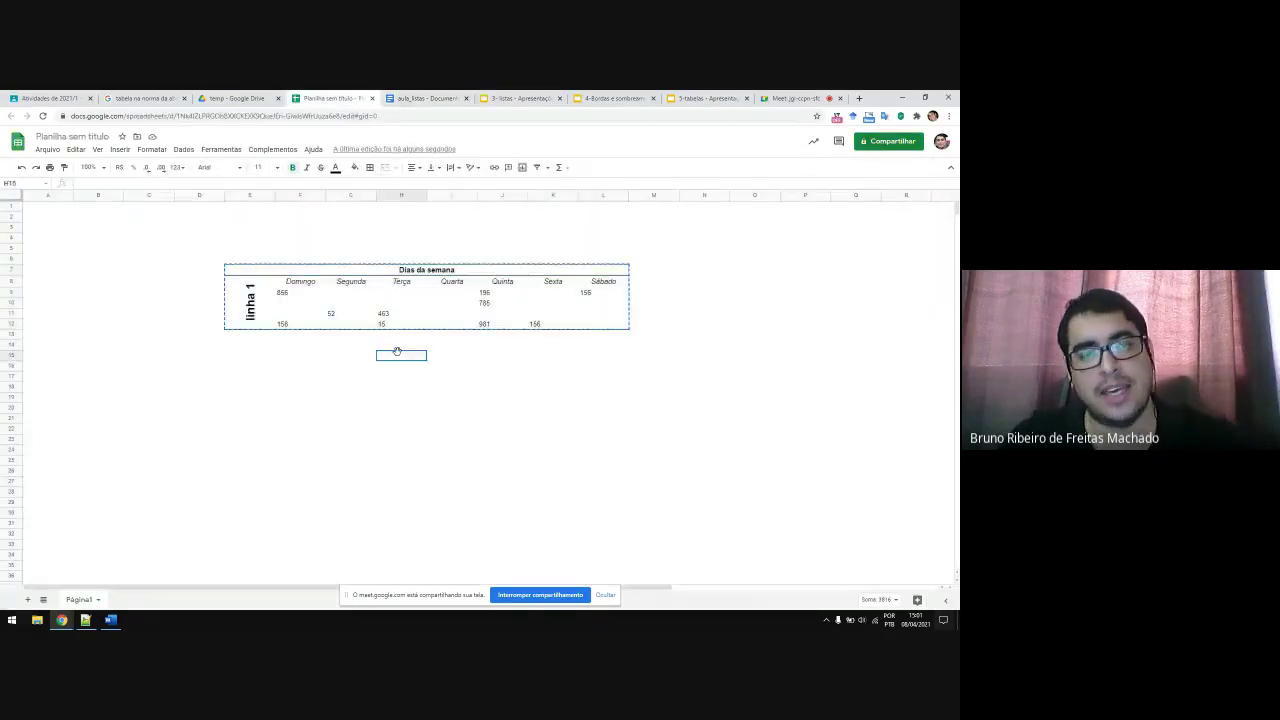
click(519, 494)
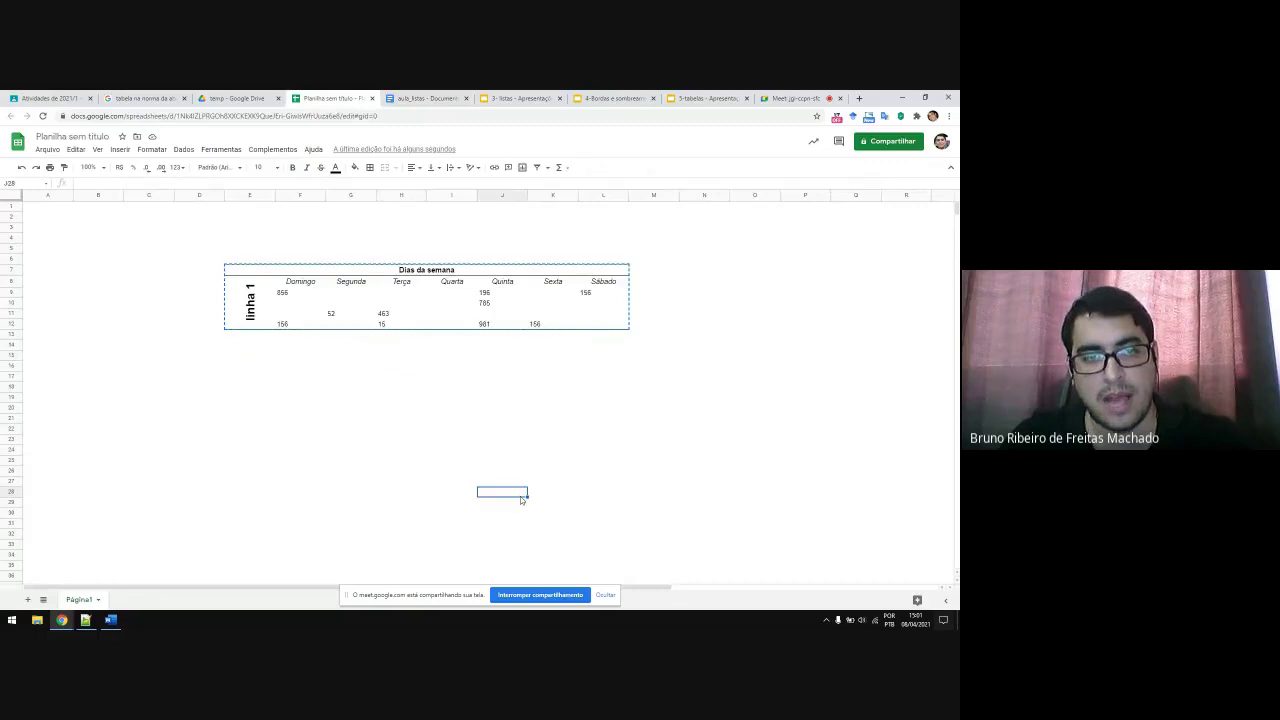
key(ctrl+p)
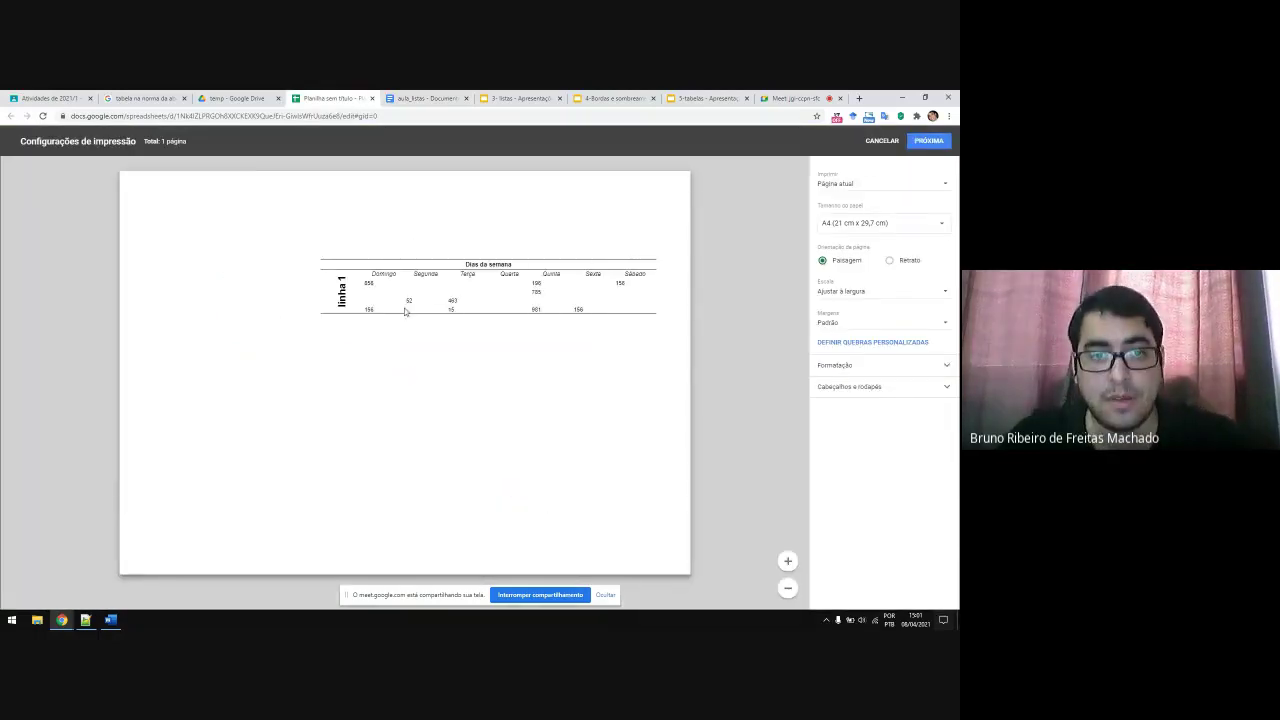
key(Escape)
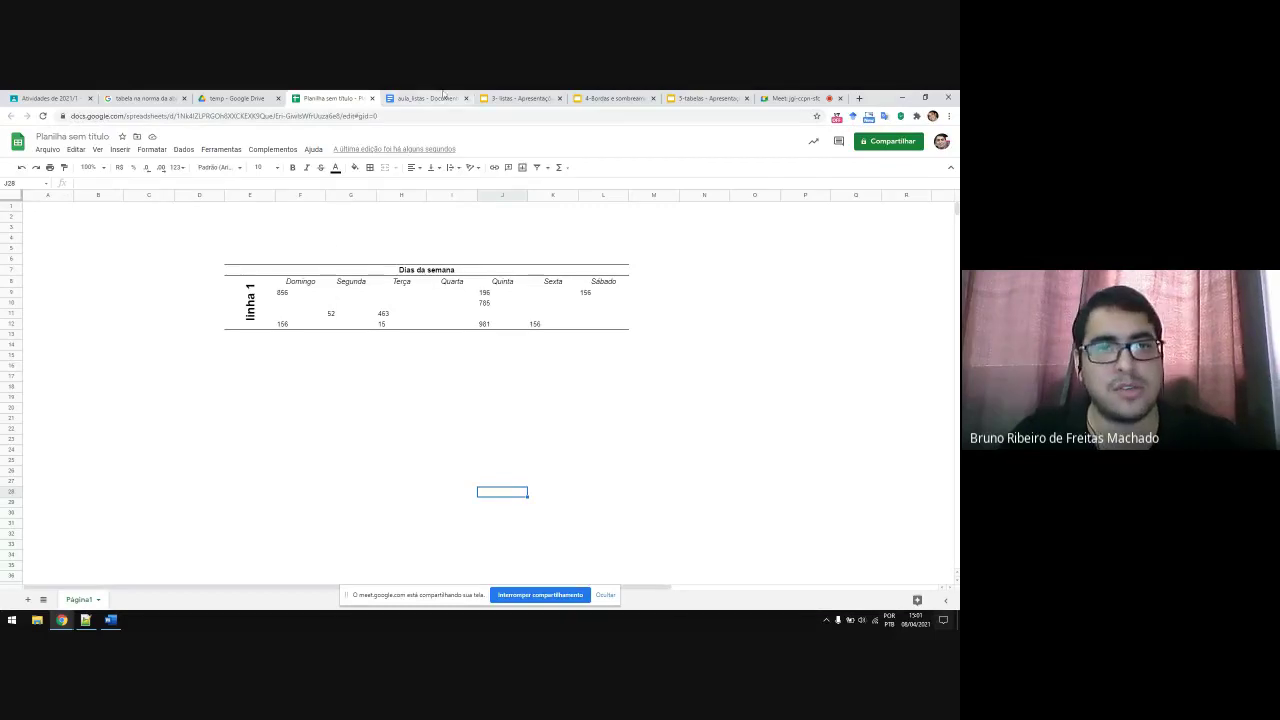
Step: Open the draft activity on lists, borders and tables under Aula 6 in Classroom for editing and publish it to the students
click(790, 97)
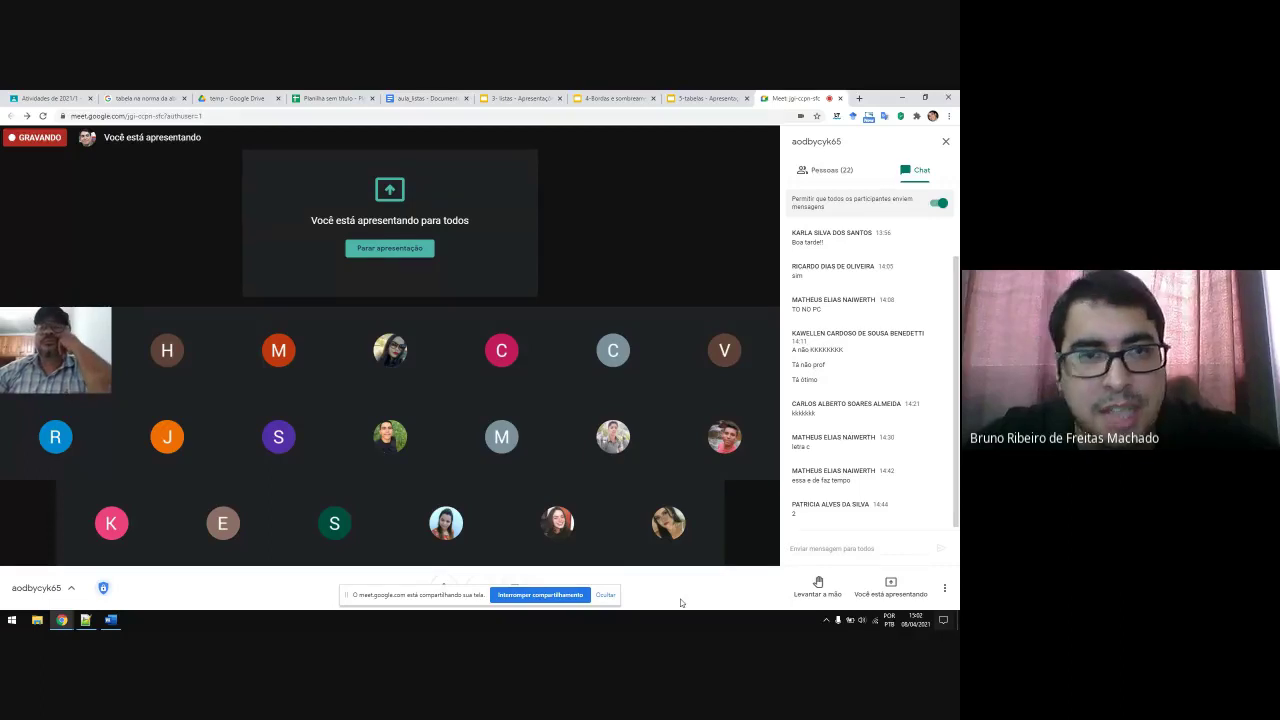
click(22, 99)
scroll(437, 280, up, 3)
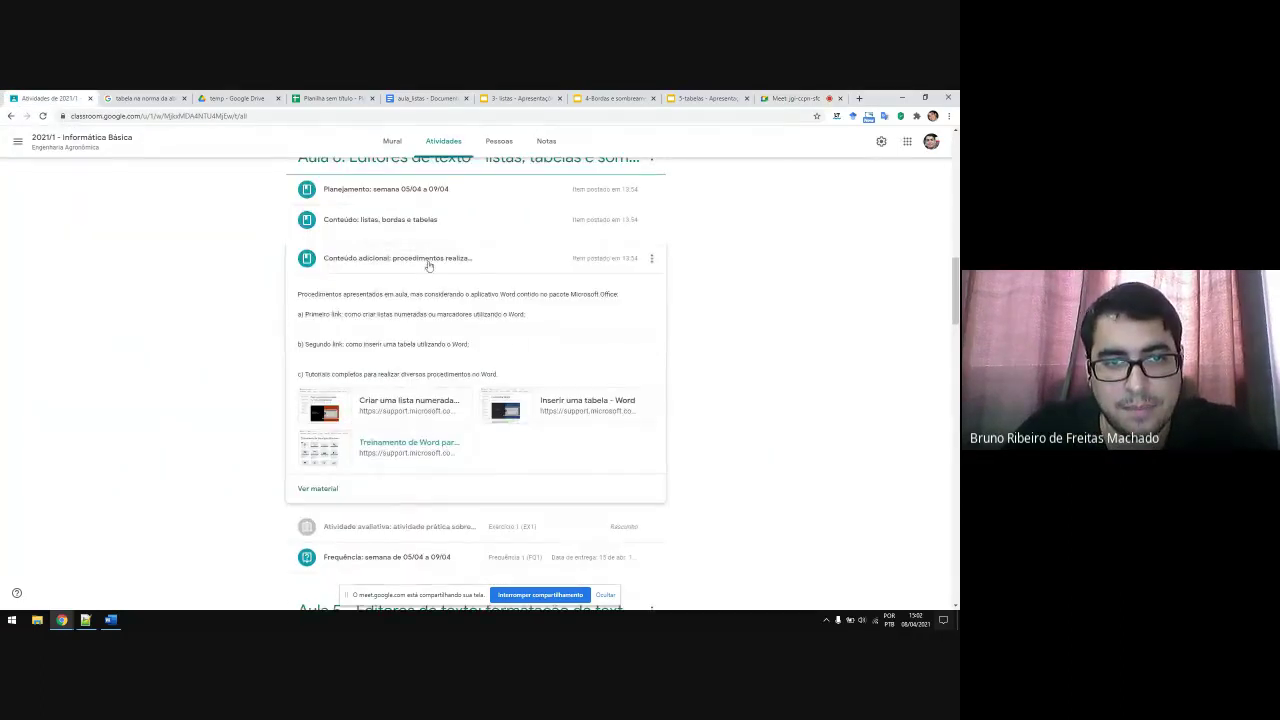
click(429, 262)
click(651, 281)
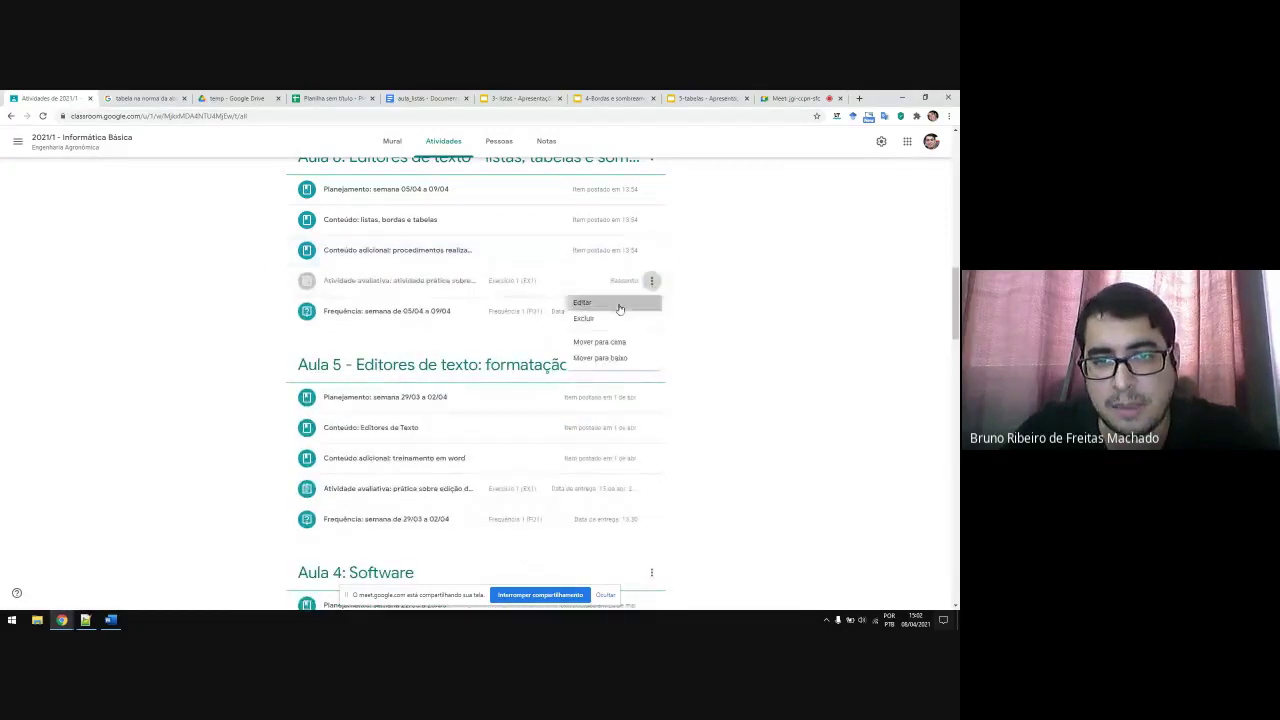
click(585, 301)
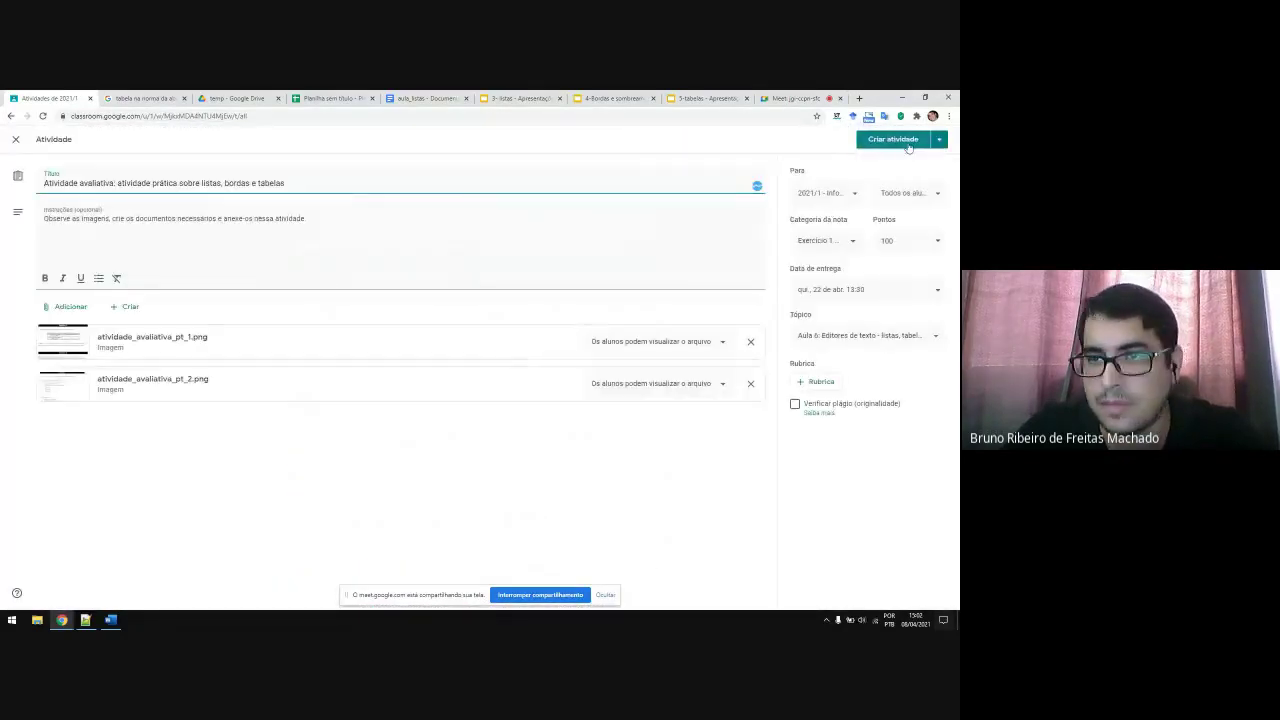
click(907, 140)
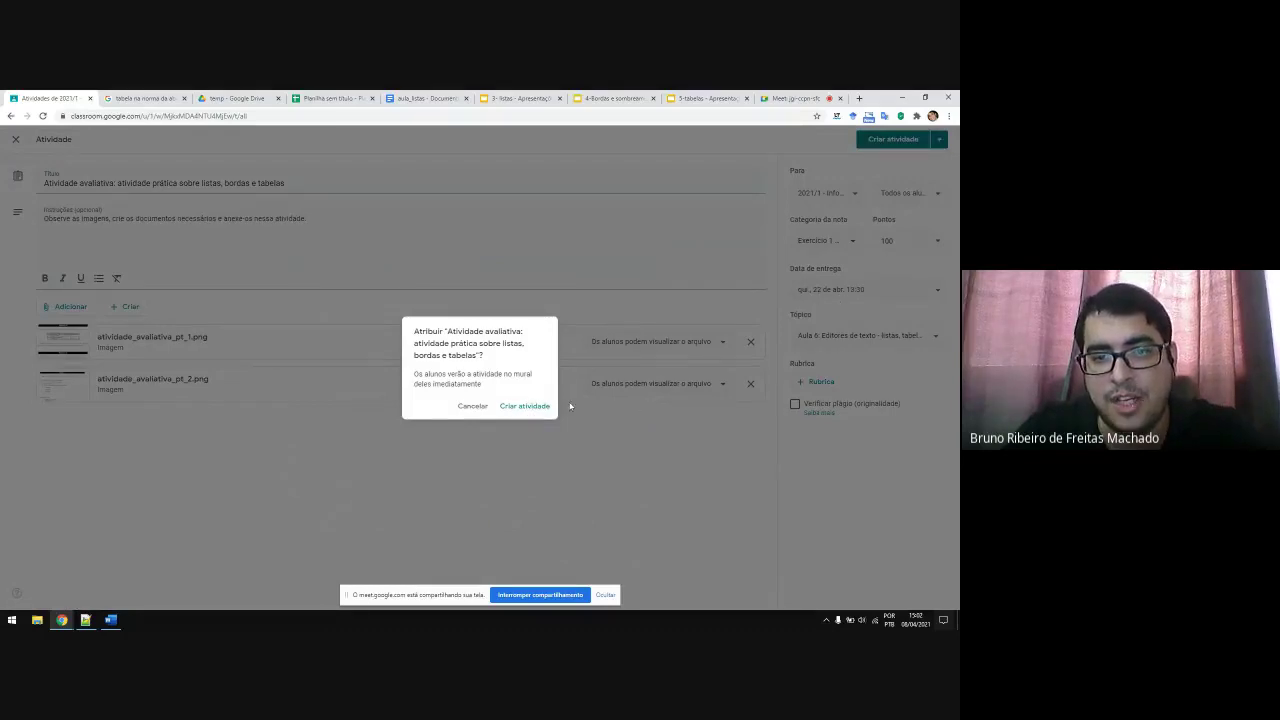
click(530, 406)
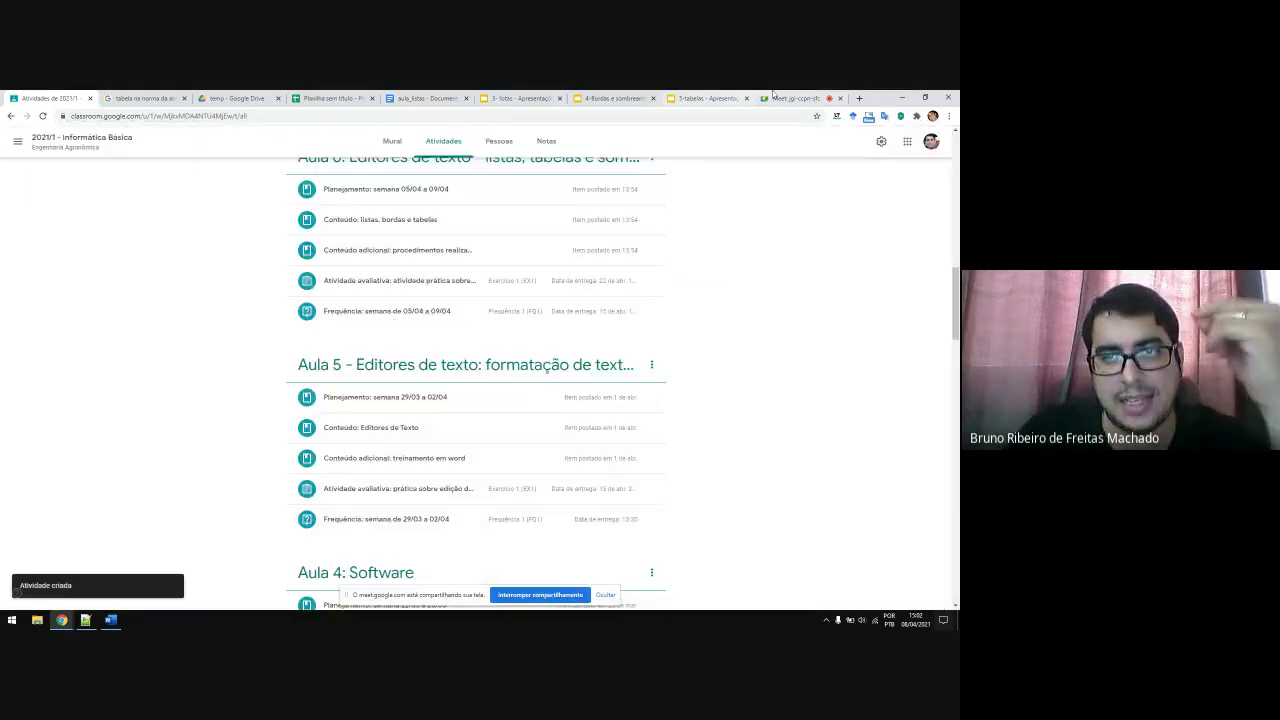
Step: Check the Meet call, and view atividade_avaliativa_pt_1.png from the published Aula 6 activity in Classroom
click(774, 97)
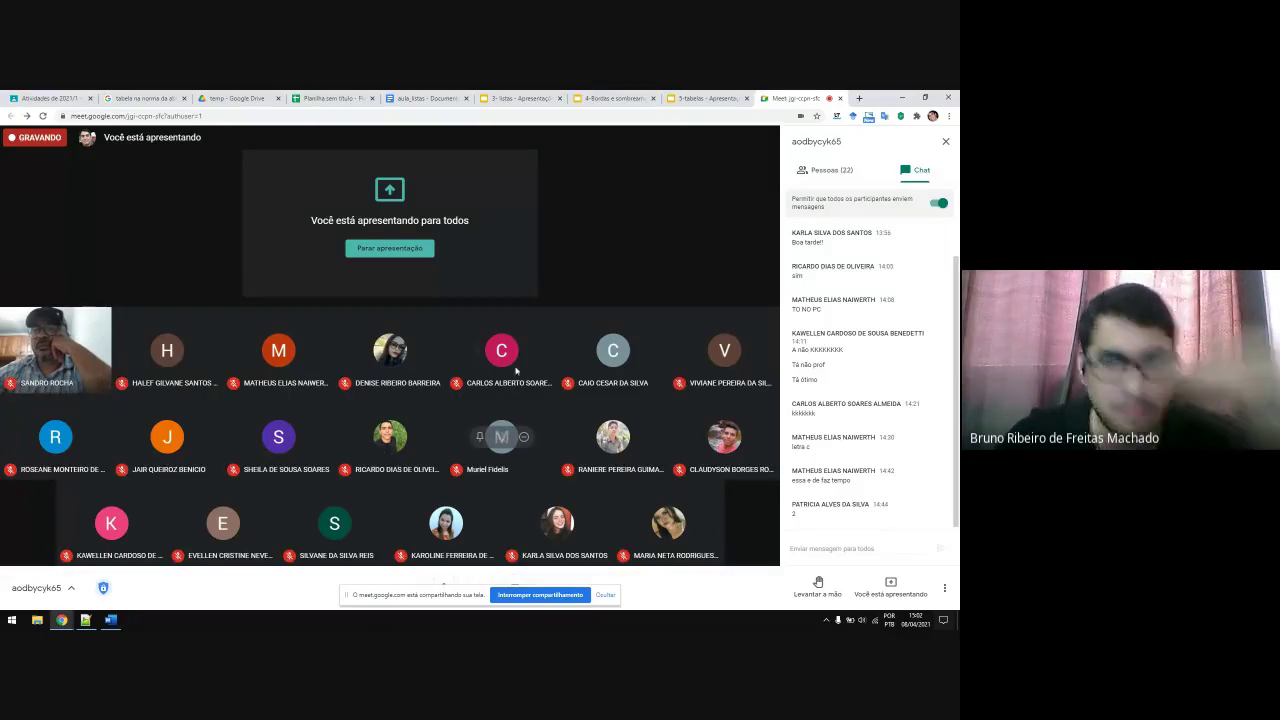
click(48, 98)
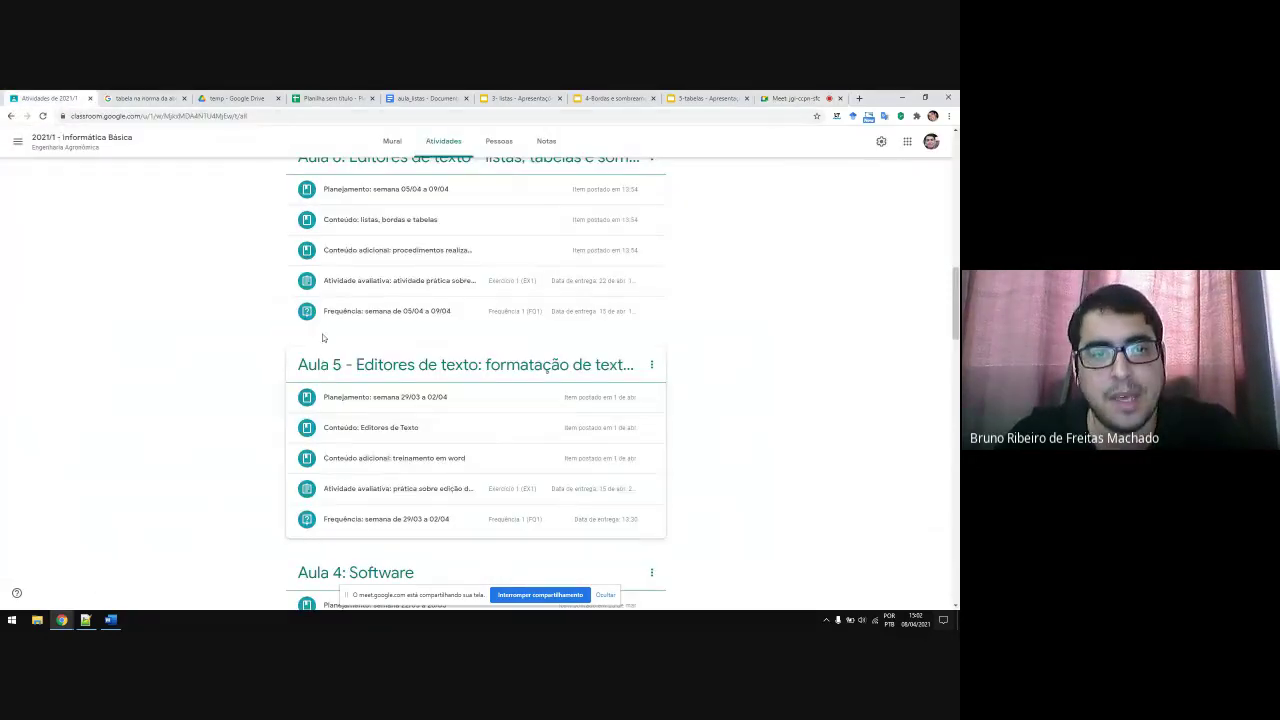
scroll(551, 329, up, 2)
click(411, 384)
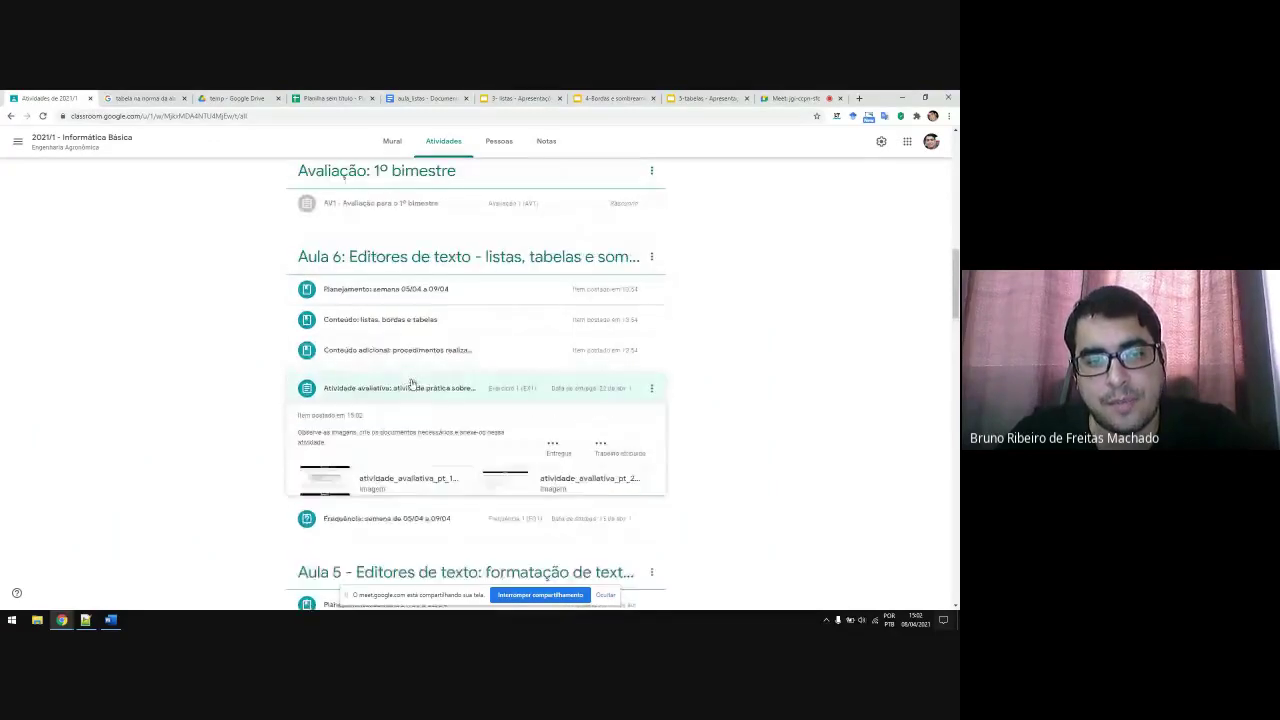
scroll(366, 408, down, 2)
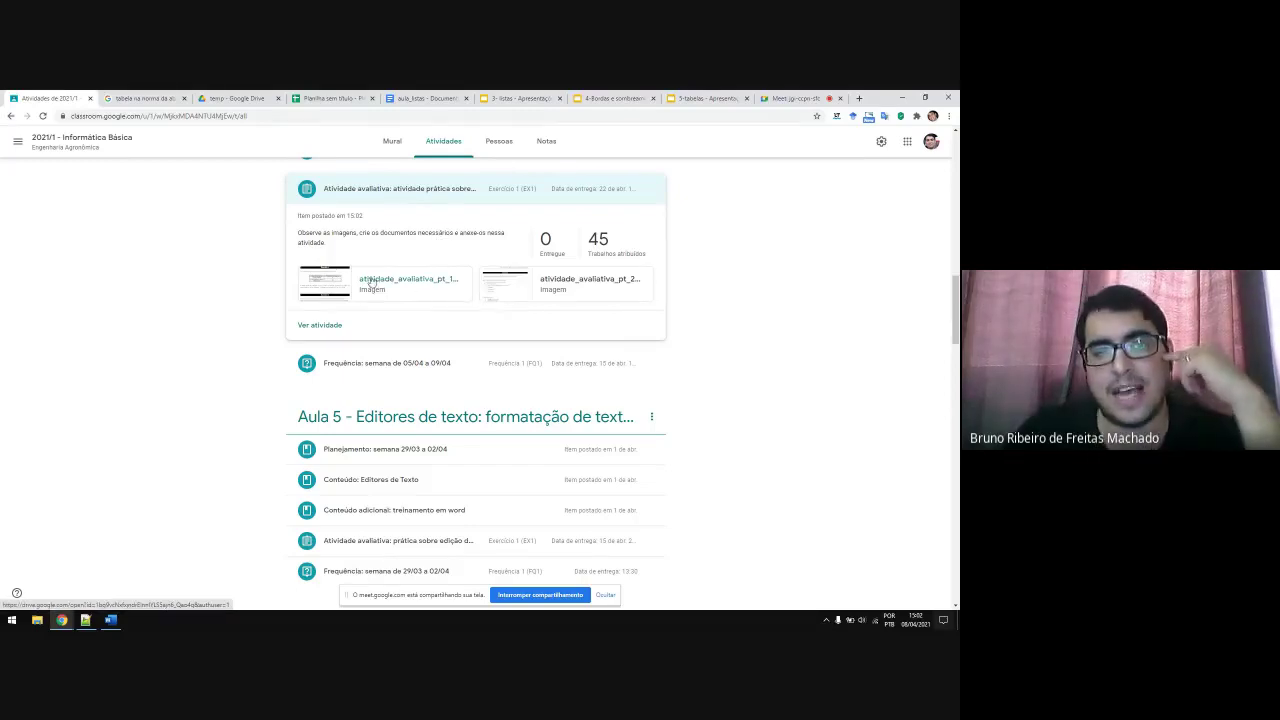
click(333, 283)
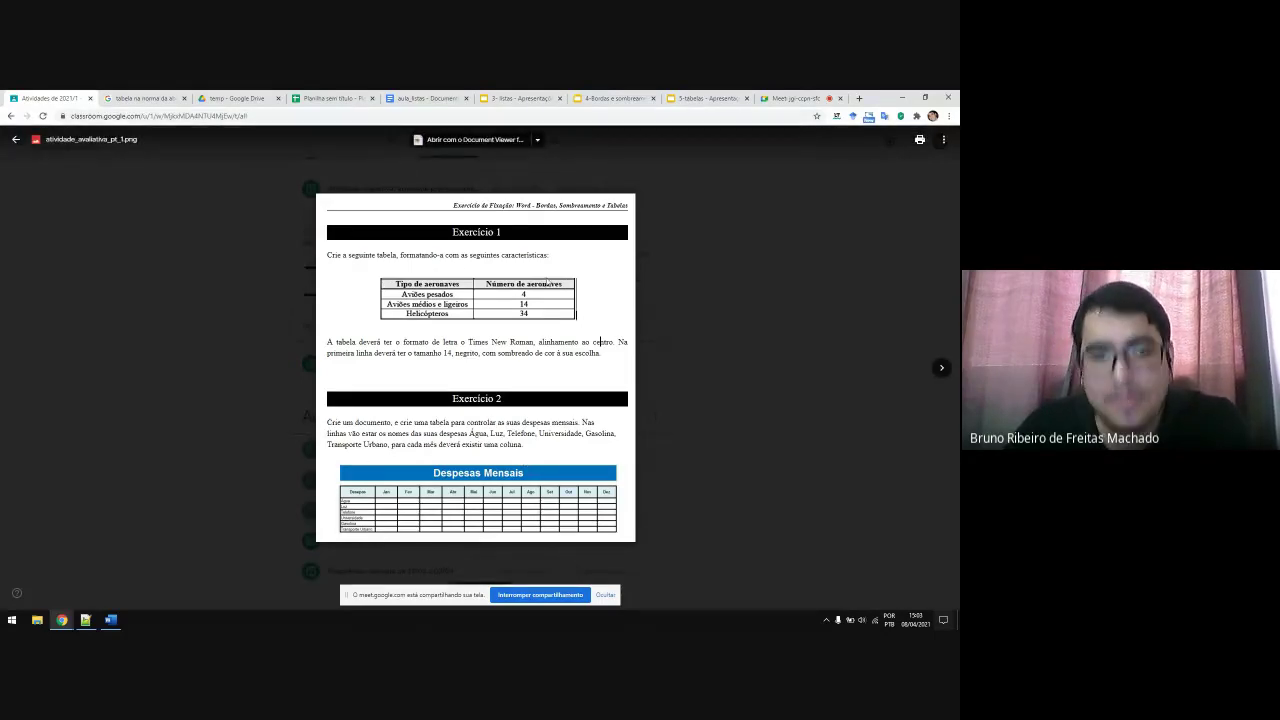
Step: Close the exercise image and select the Dias da semana header row of the linked table in the aula_listas document
click(715, 335)
click(445, 97)
scroll(349, 246, up, 3)
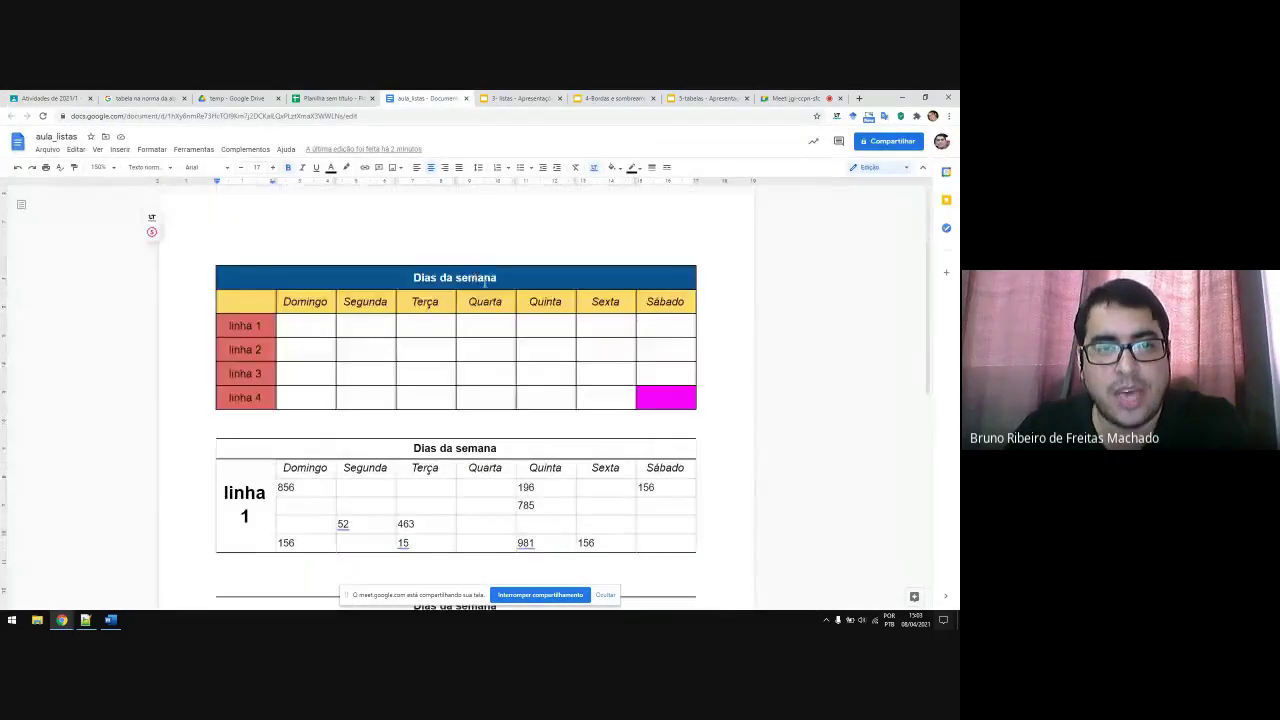
scroll(349, 246, down, 3)
drag(349, 246, 579, 252)
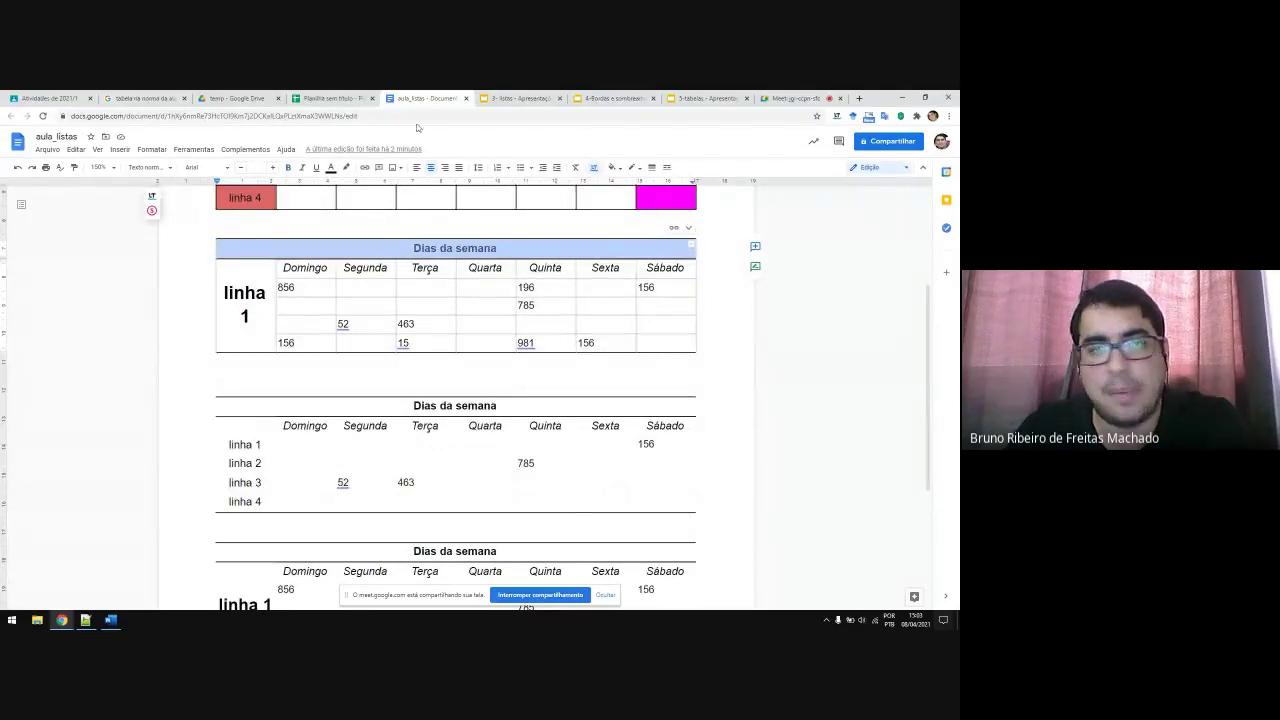
Step: Recheck the first exercise image in Classroom and shade the selected Dias da semana header row light grey in aula_listas
click(70, 97)
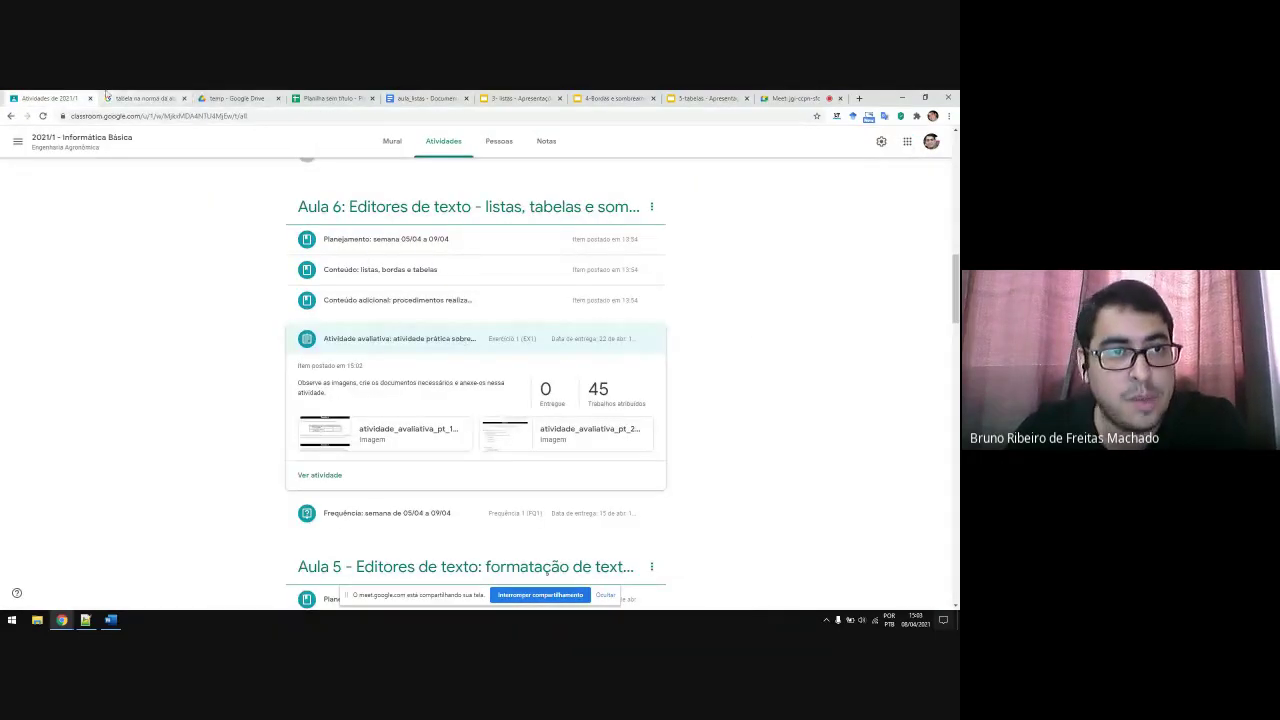
click(343, 428)
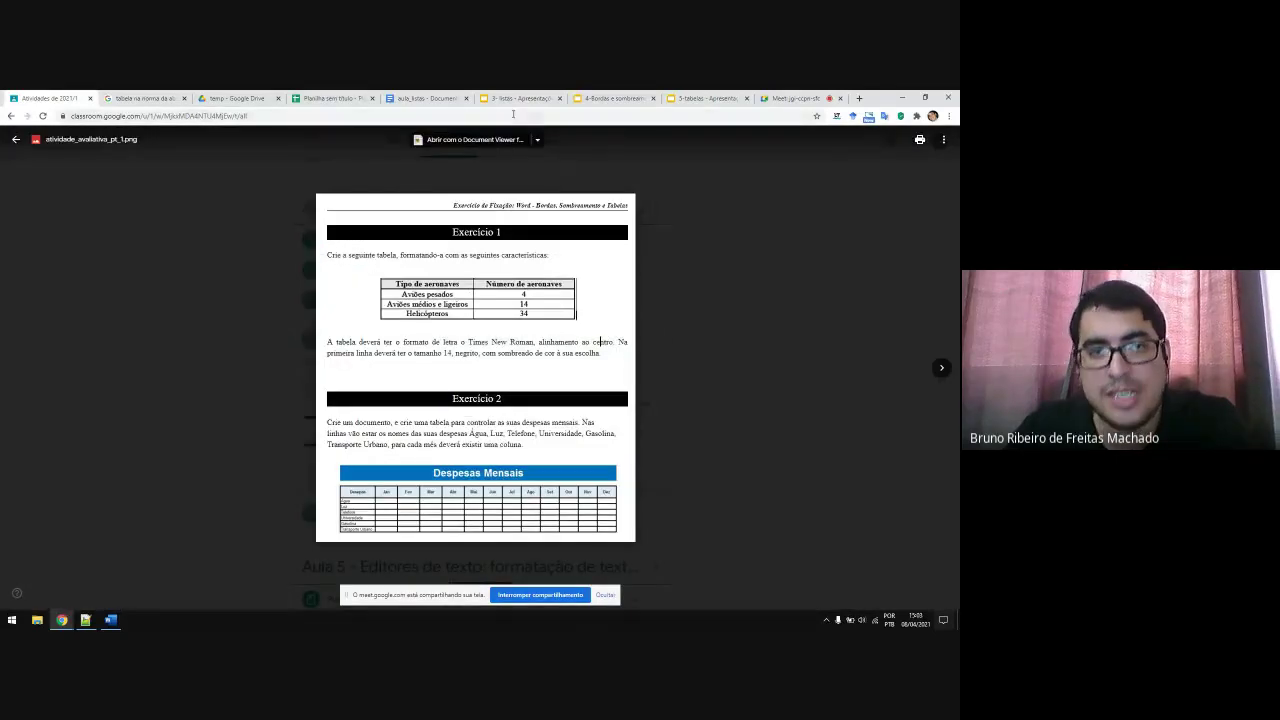
click(428, 98)
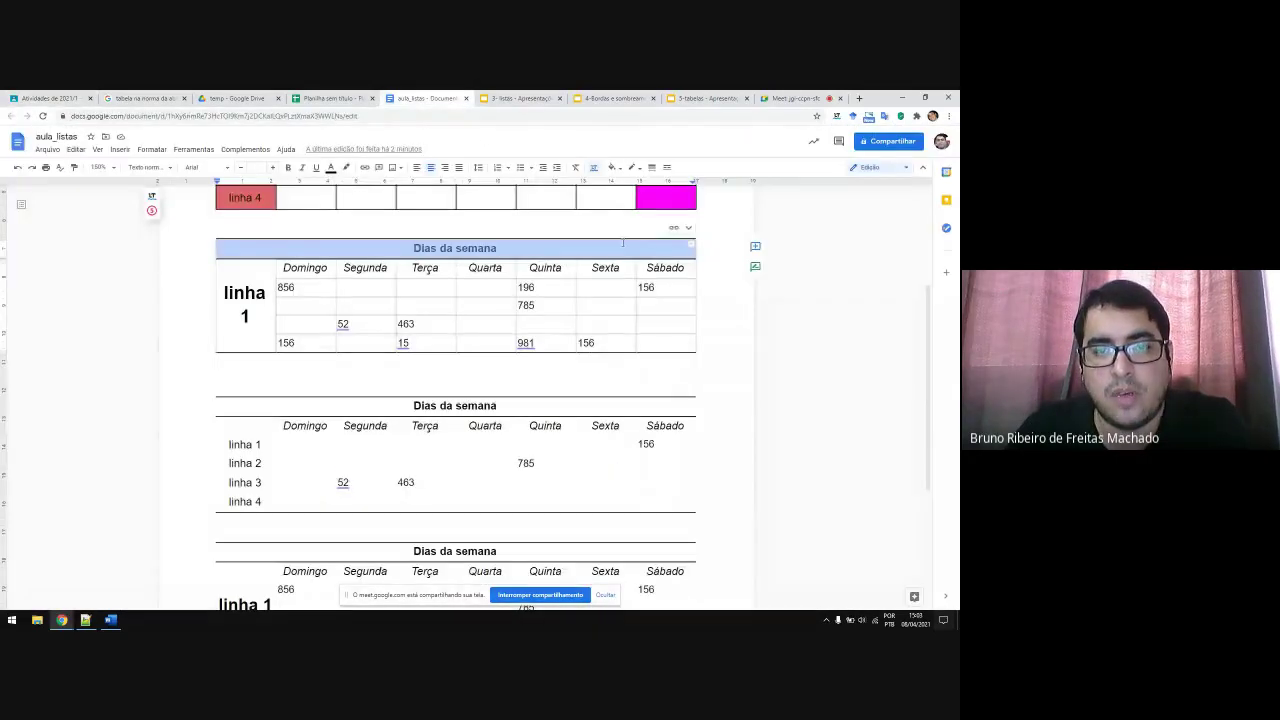
click(620, 169)
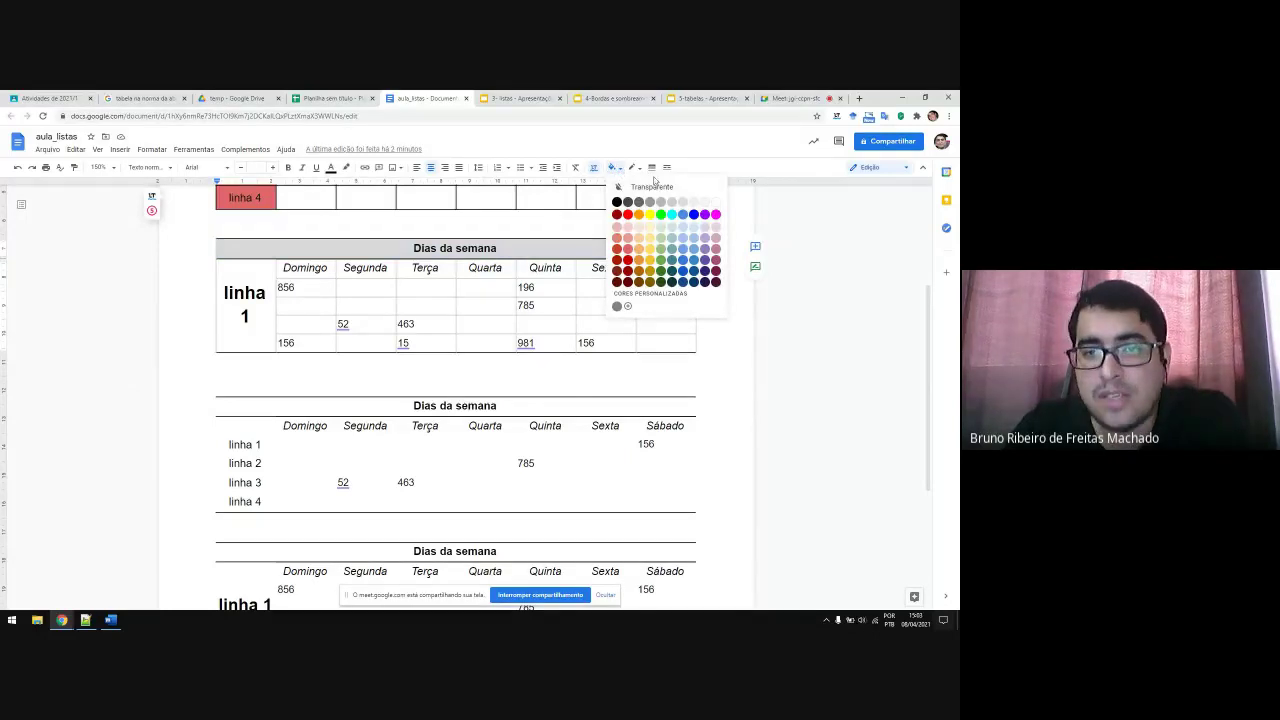
click(715, 214)
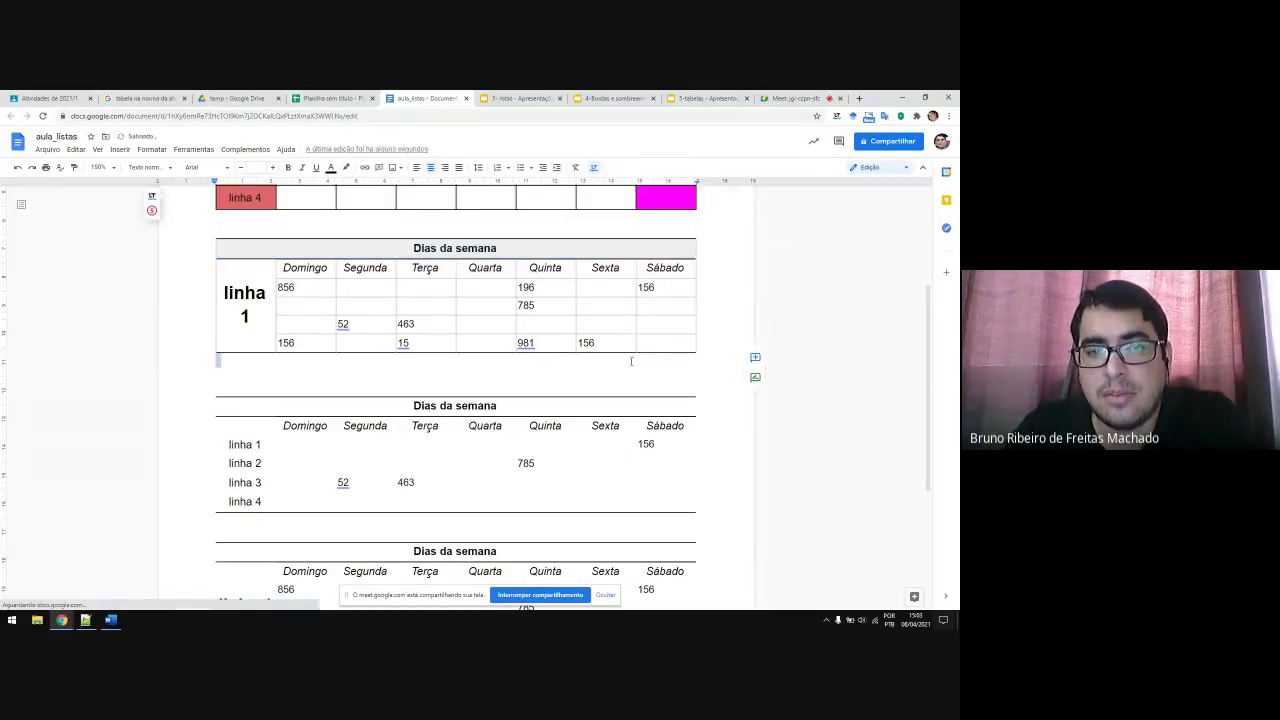
click(510, 249)
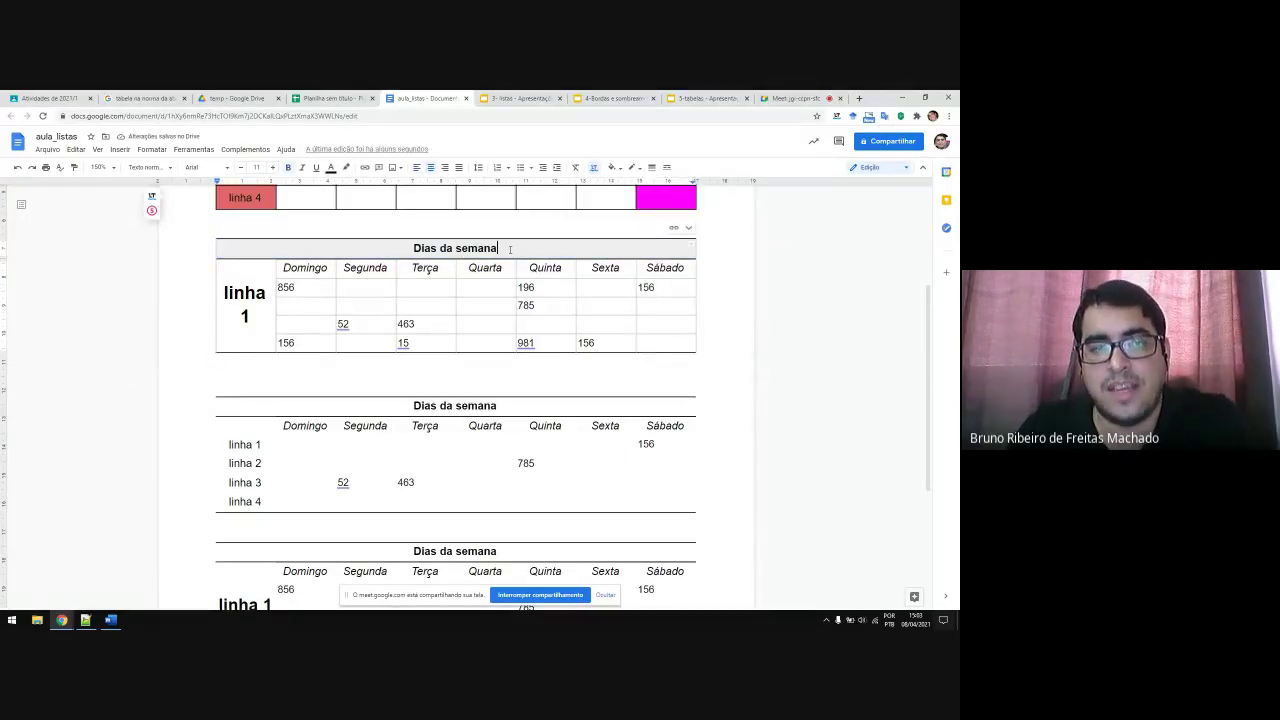
Step: Look at the ABNT table search results, and view atividade_avaliativa_pt_2.png from the Classroom activity before closing it
click(165, 98)
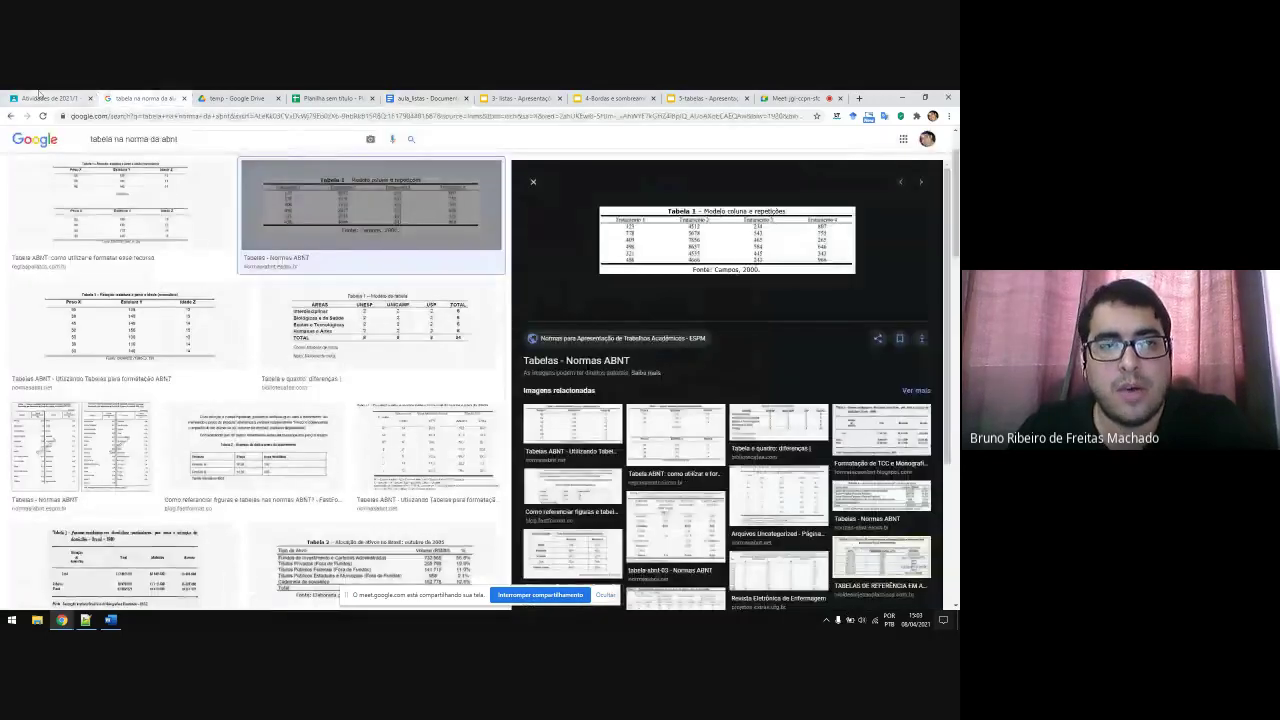
click(45, 98)
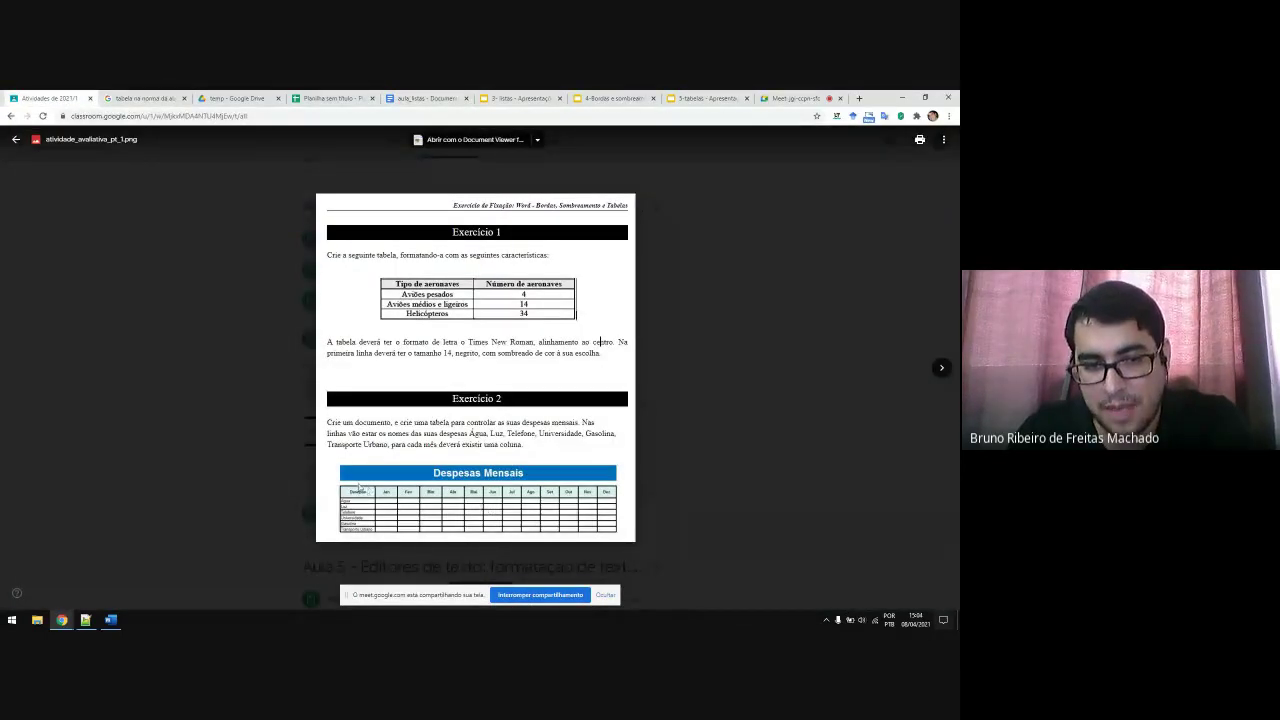
click(754, 423)
click(537, 438)
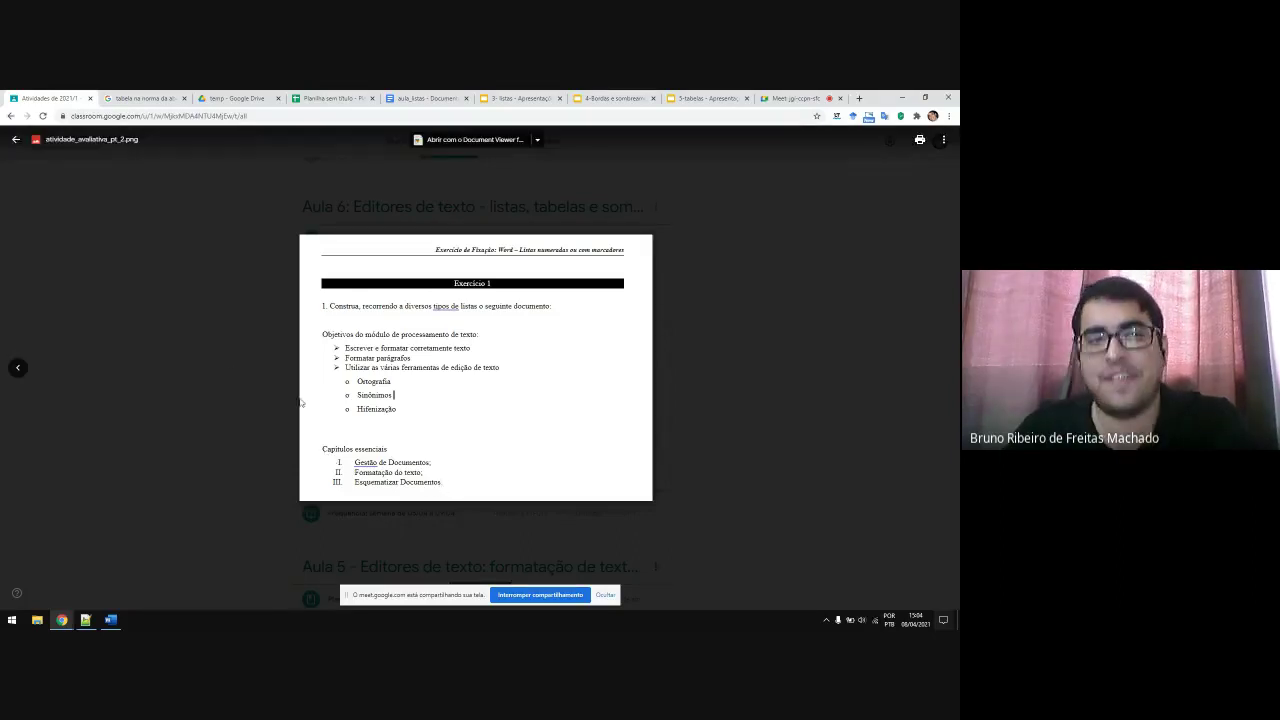
click(229, 367)
Step: Revisit the aula_listas document, return to the Meet call, and check the April 2021 dates on the system calendar
click(428, 98)
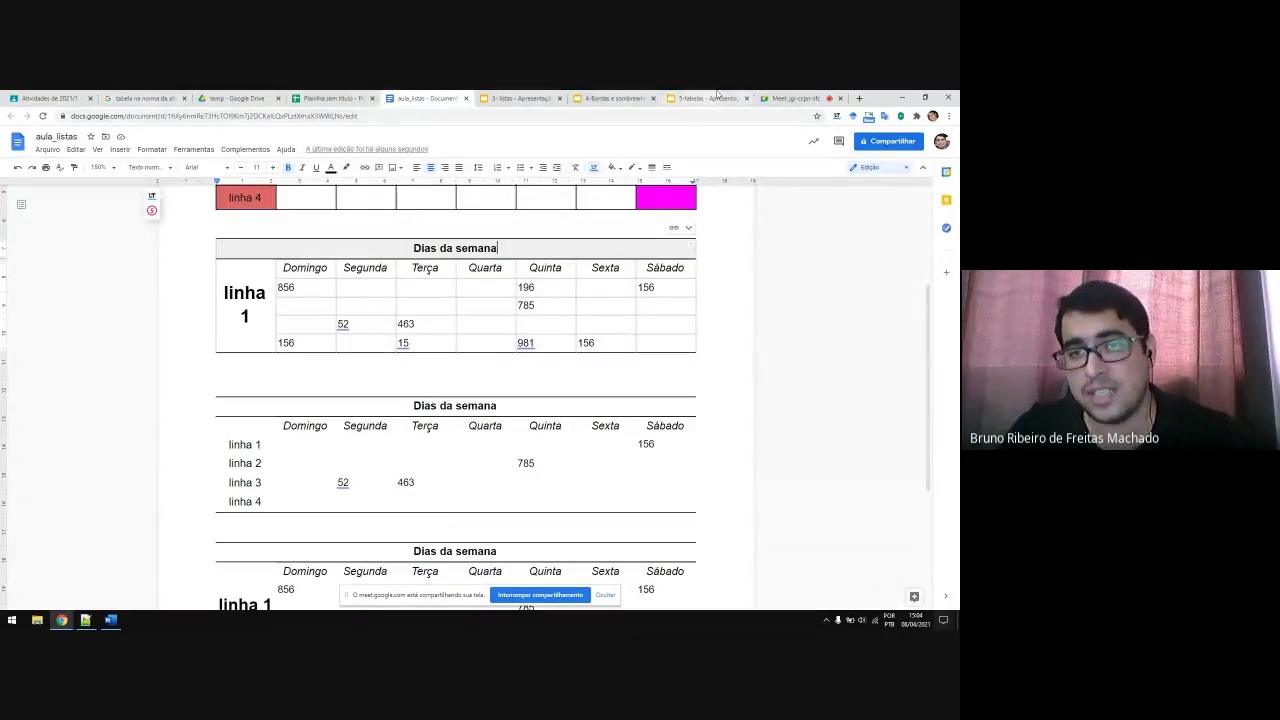
click(790, 98)
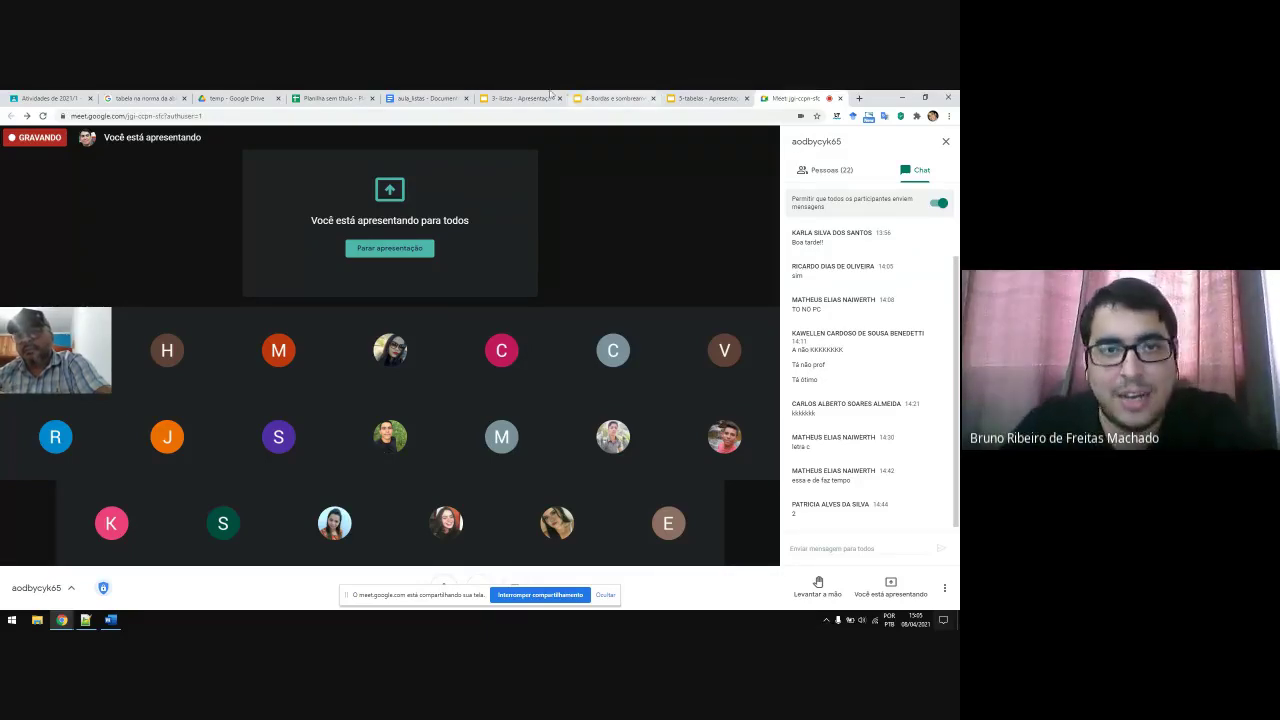
click(915, 620)
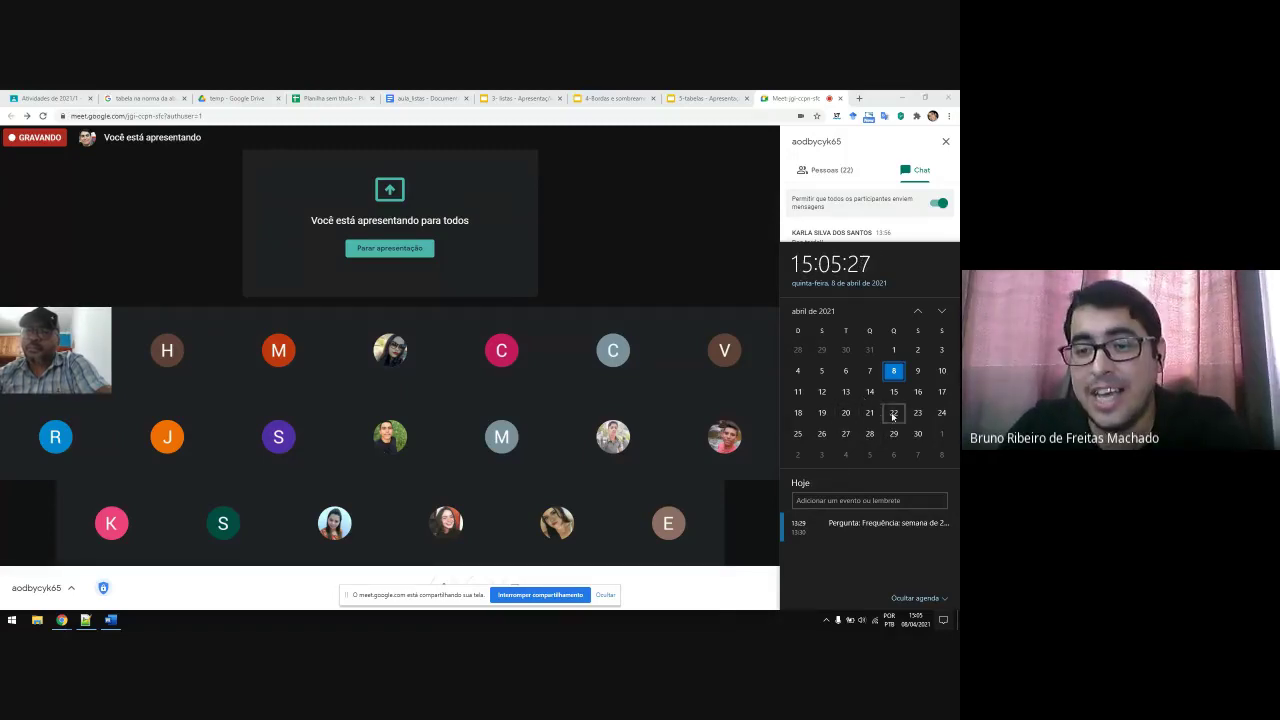
click(688, 605)
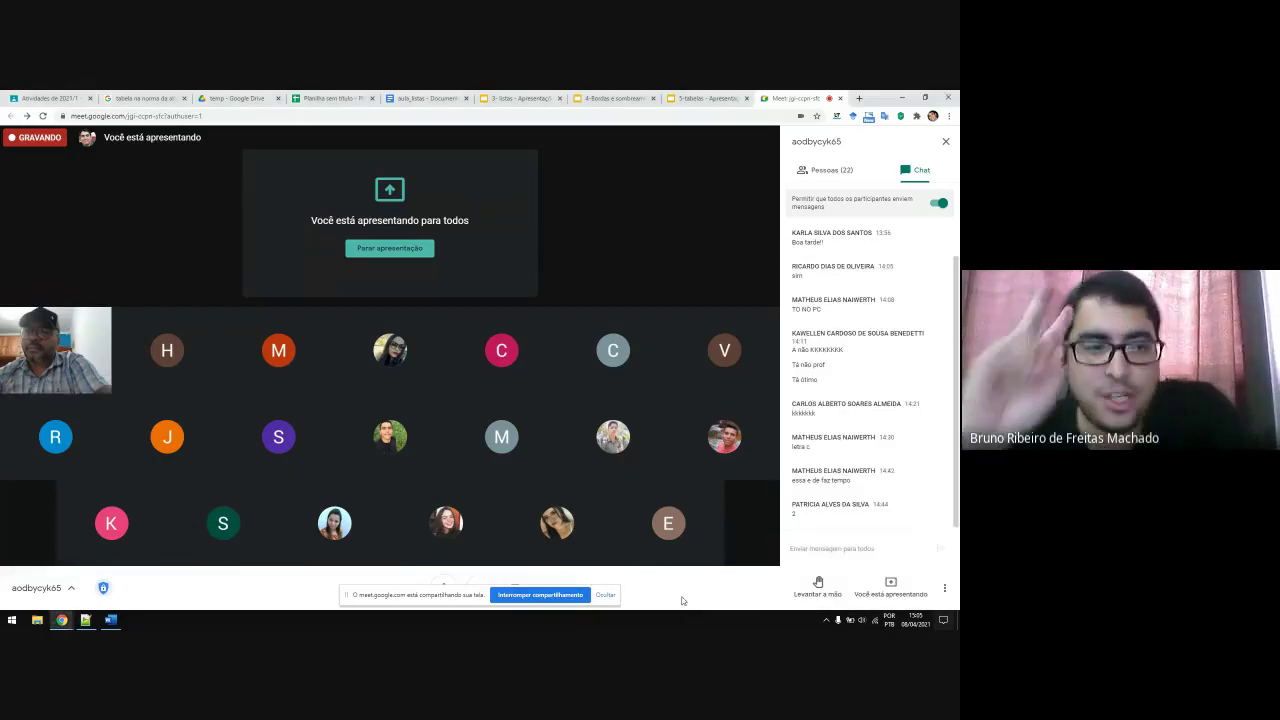
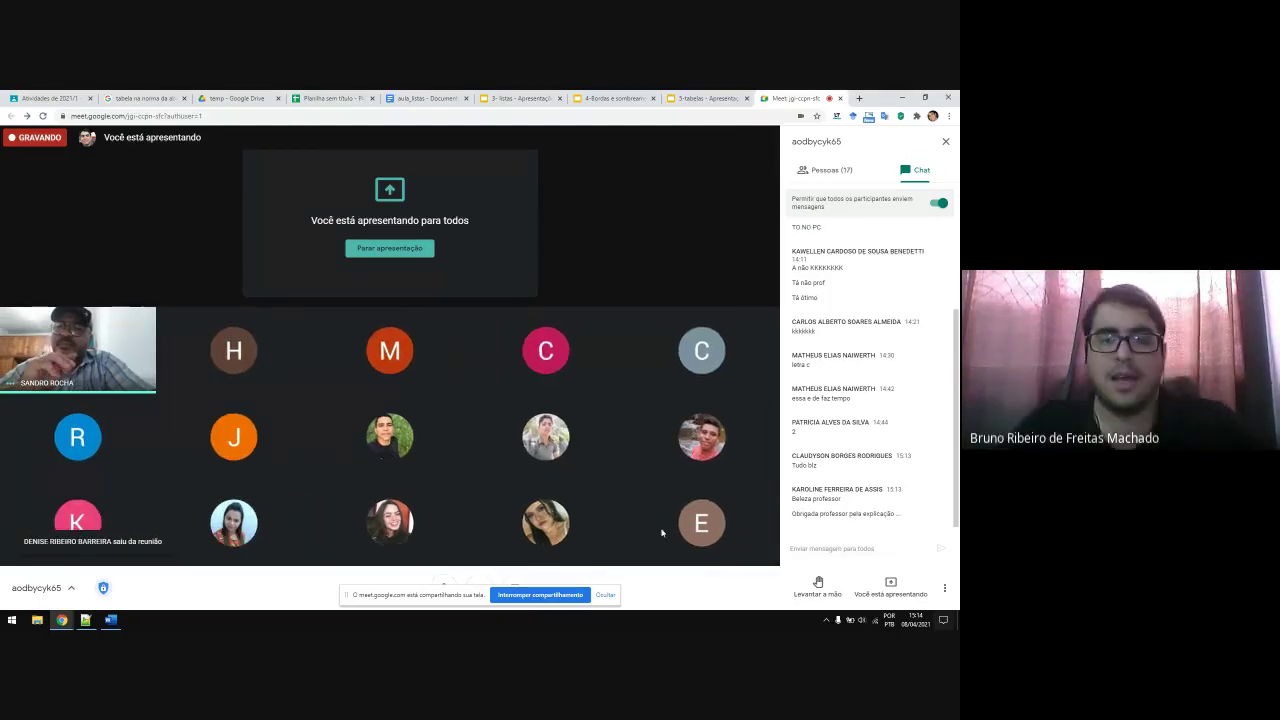
Step: Hide the screen-sharing notice in the Meet call, mute the microphone and turn off the camera
click(606, 595)
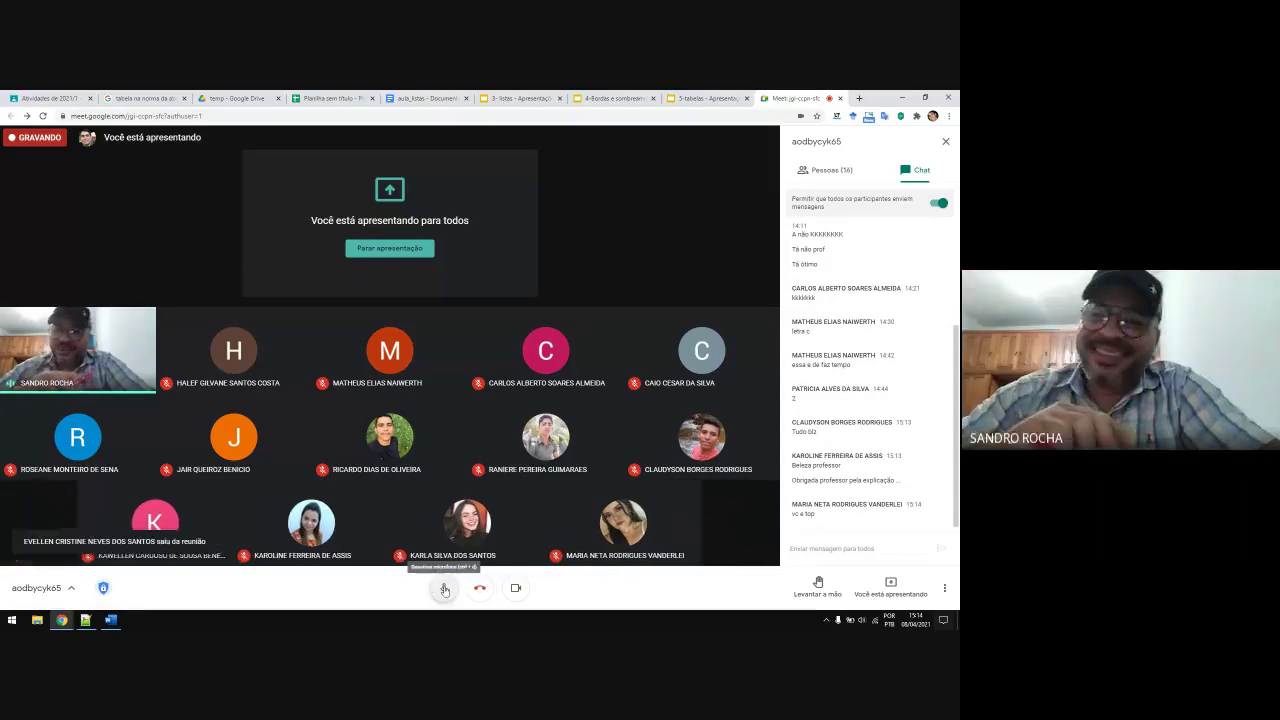
click(443, 588)
click(516, 588)
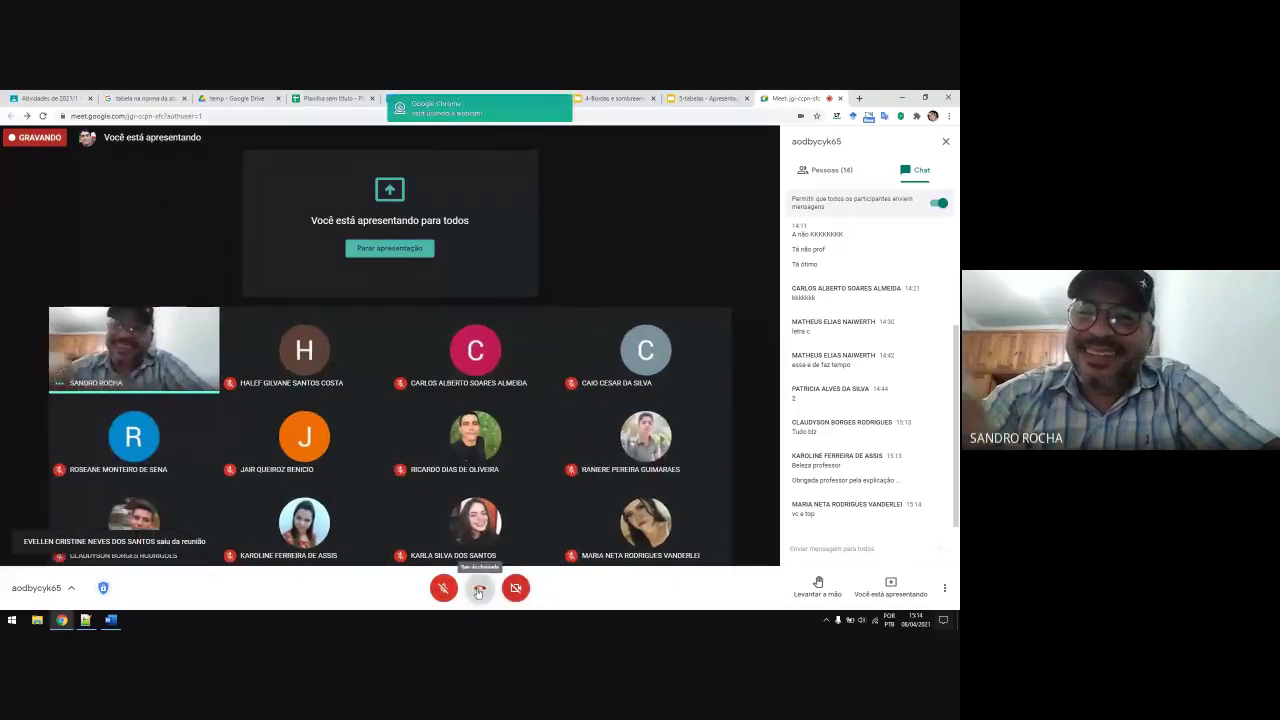